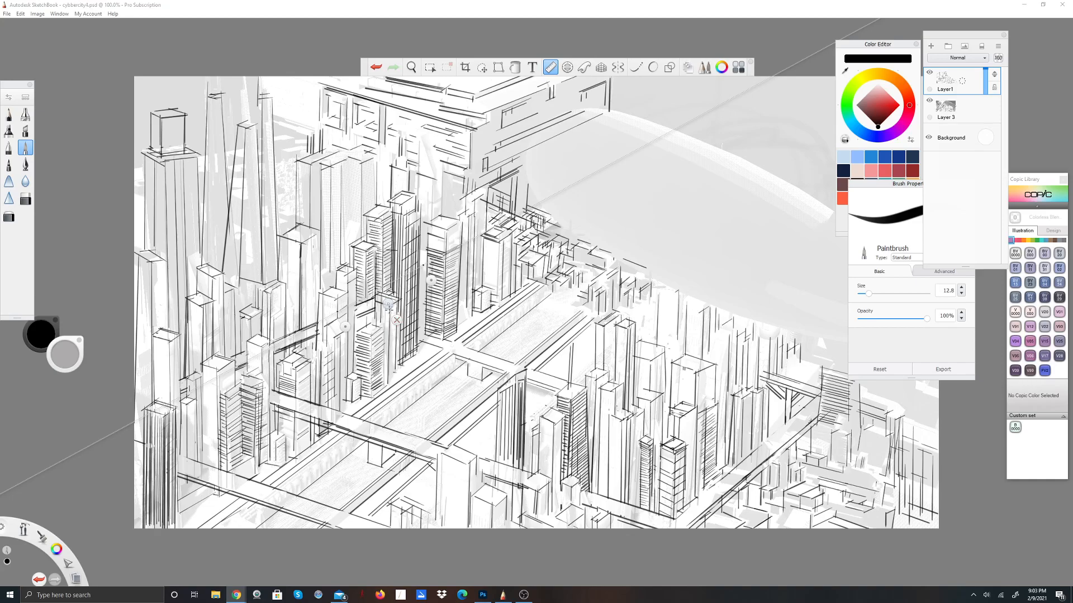
Step: Ink straight edges on the towers left of the central skyscraper cluster, repositioning and angling the ruler along their rooflines and walls
mouse_move(390, 310)
left_mouse_down()
mouse_move(372, 335)
mouse_move(414, 324)
mouse_move(371, 337)
mouse_move(375, 313)
left_mouse_up()
left_click_drag(275, 356, 302, 344)
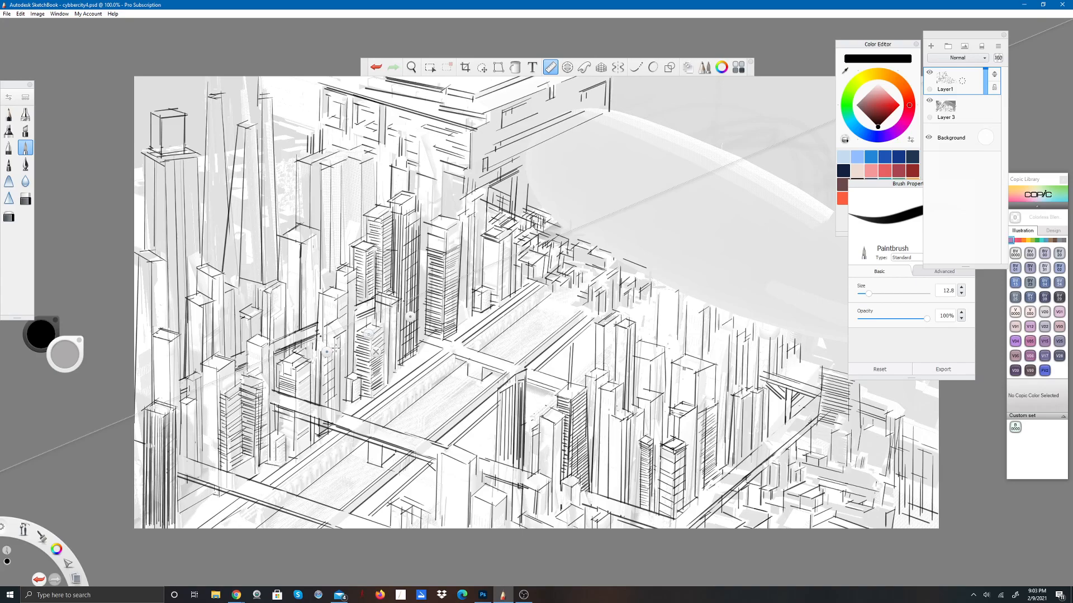
left_click_drag(369, 334, 324, 244)
left_click_drag(322, 250, 362, 245)
mouse_move(320, 256)
left_mouse_down()
mouse_move(315, 240)
mouse_move(315, 251)
mouse_move(356, 240)
mouse_move(315, 252)
mouse_move(307, 241)
mouse_move(314, 251)
left_mouse_up()
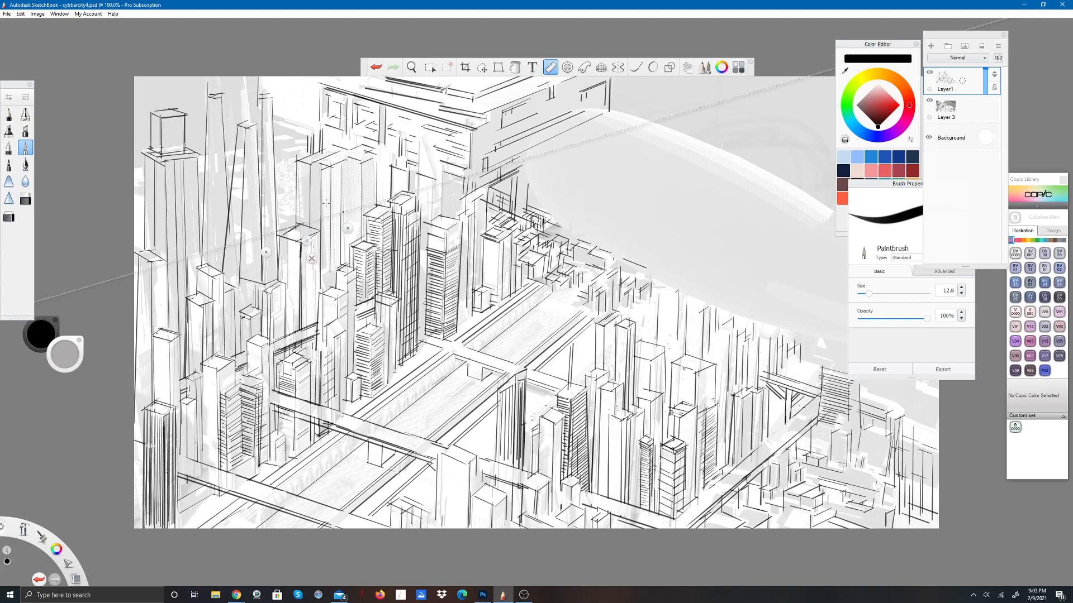
mouse_move(347, 229)
left_mouse_down()
mouse_move(353, 245)
mouse_move(348, 229)
left_mouse_up()
left_click_drag(294, 267, 268, 326)
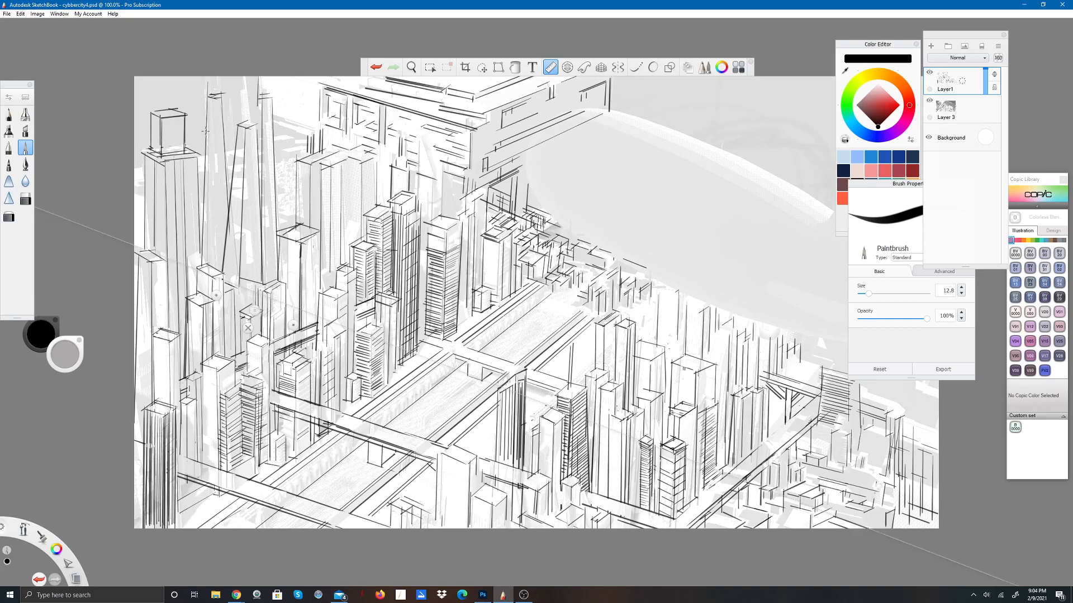
Step: Sketch freehand perspective arrows on a new layer above the boxy tower at the far left, and delete that layer
left_click(550, 67)
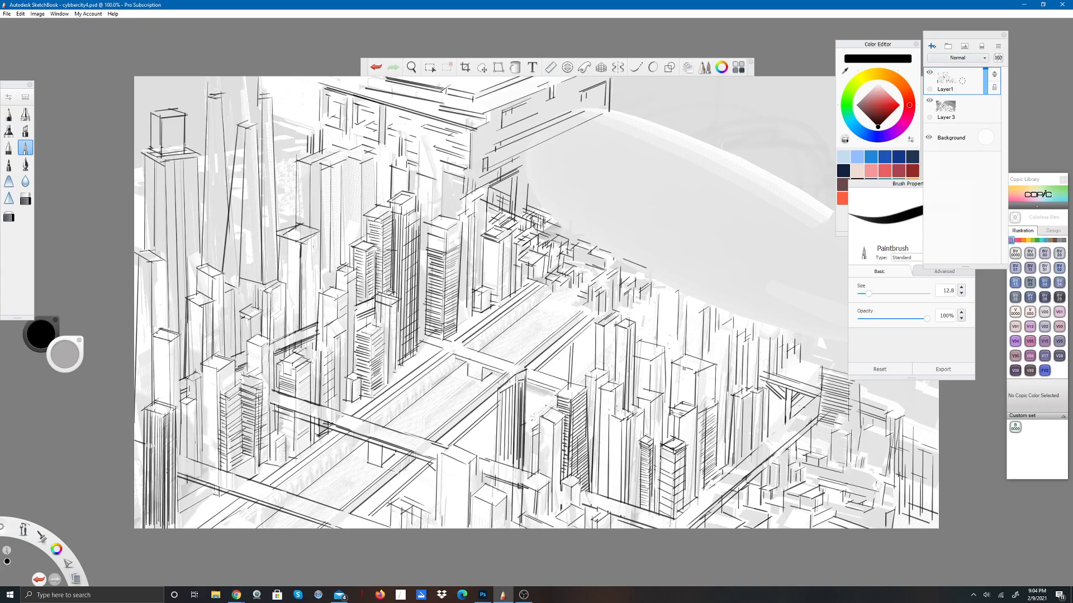
left_click(950, 81)
left_click(931, 47)
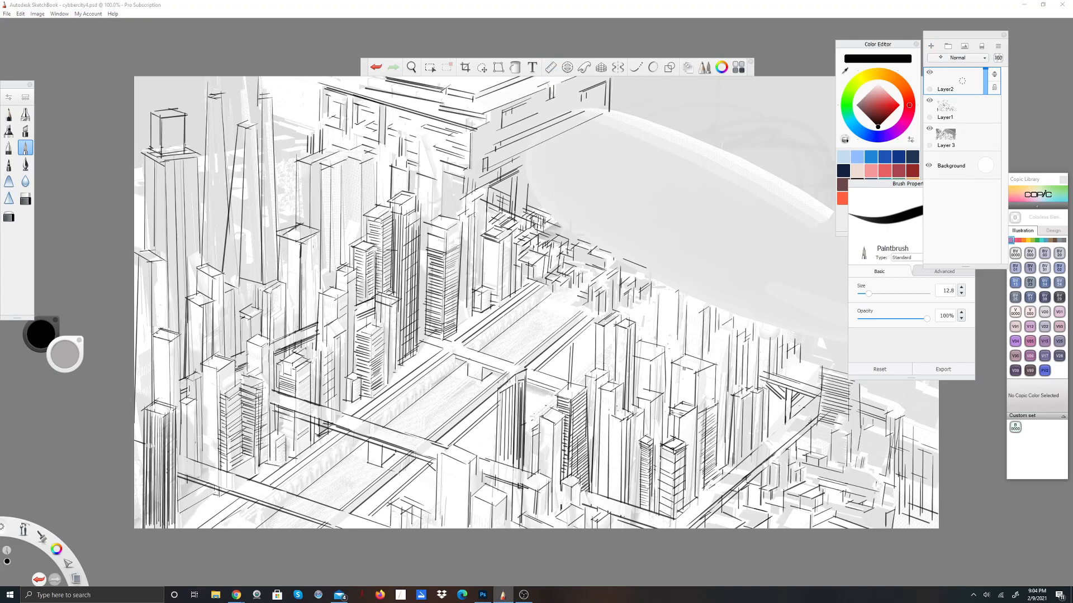
left_click_drag(151, 92, 198, 119)
left_click_drag(152, 92, 162, 111)
left_click_drag(151, 92, 174, 96)
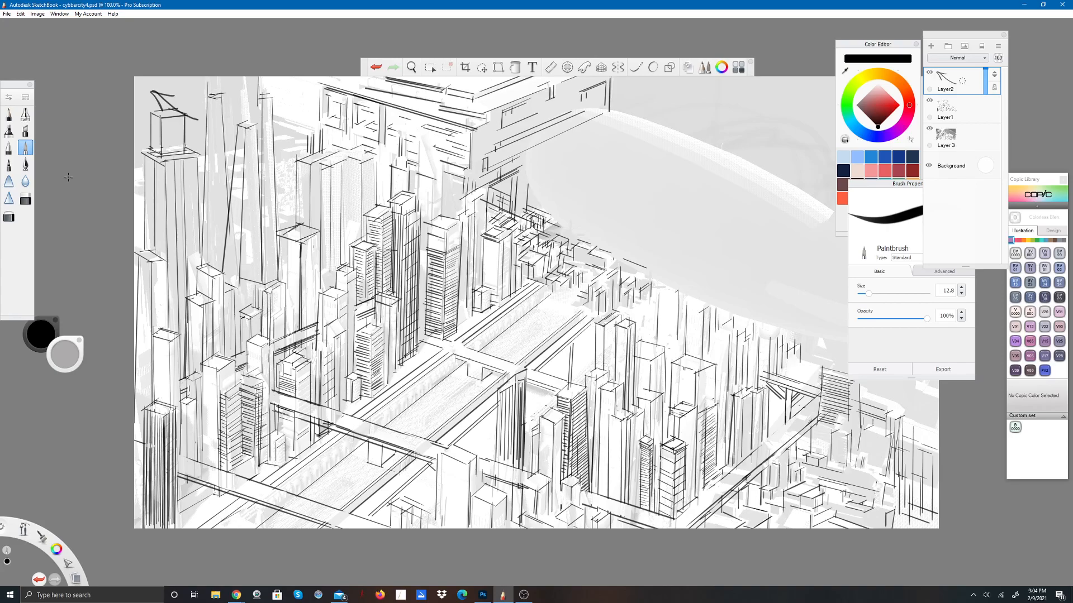
left_click_drag(822, 111, 812, 117)
left_click(962, 81)
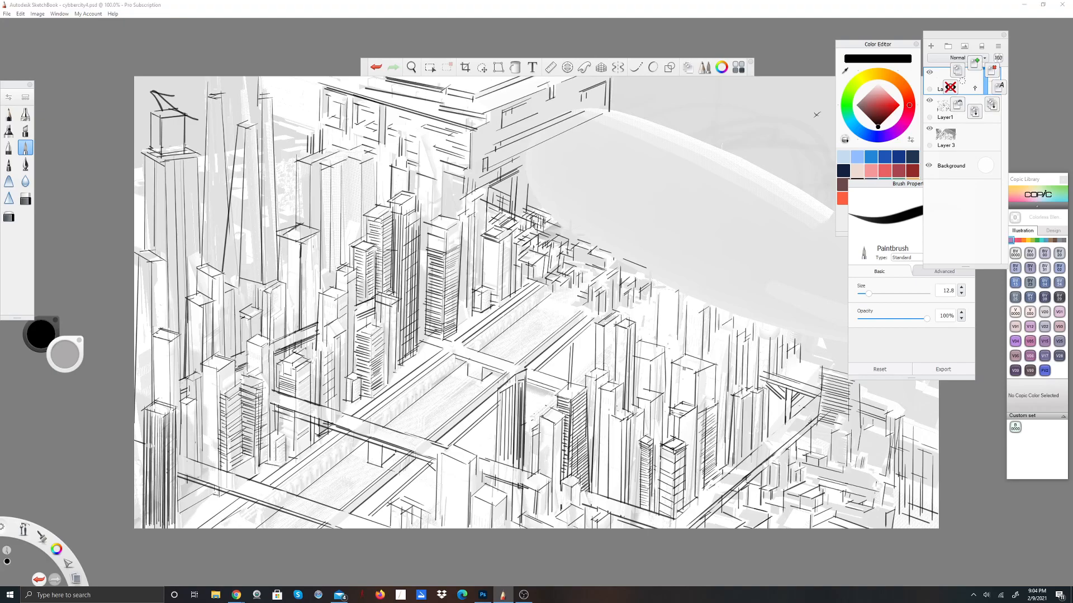
left_click(975, 111)
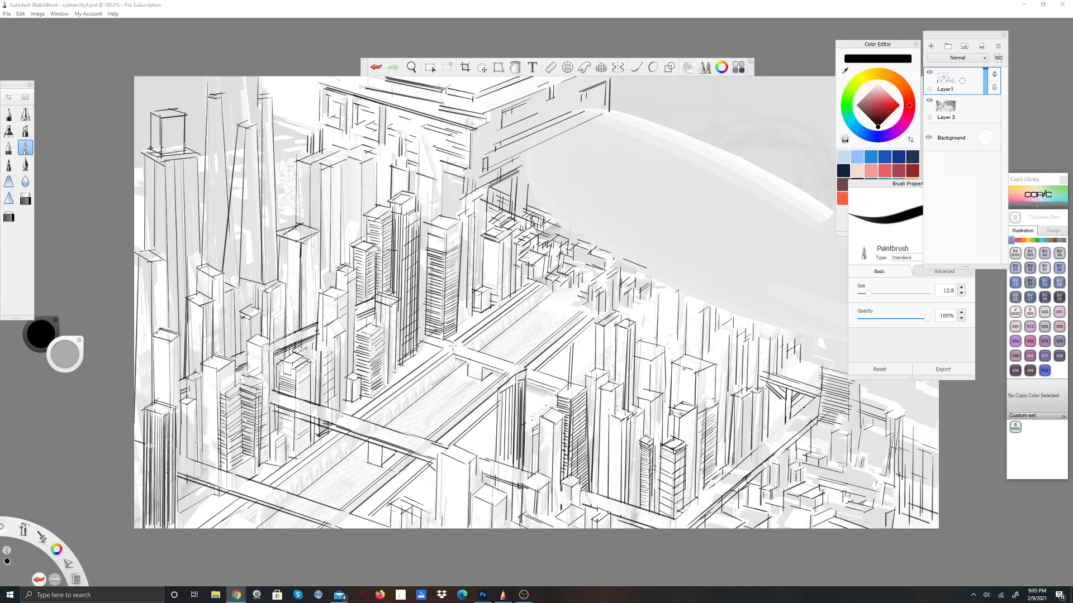
Step: Ink straight edges on the buildings between the central towers and the highway, guided by a near-vertical ruler
left_click(550, 68)
left_click_drag(215, 295, 239, 279)
left_click_drag(239, 217, 470, 297)
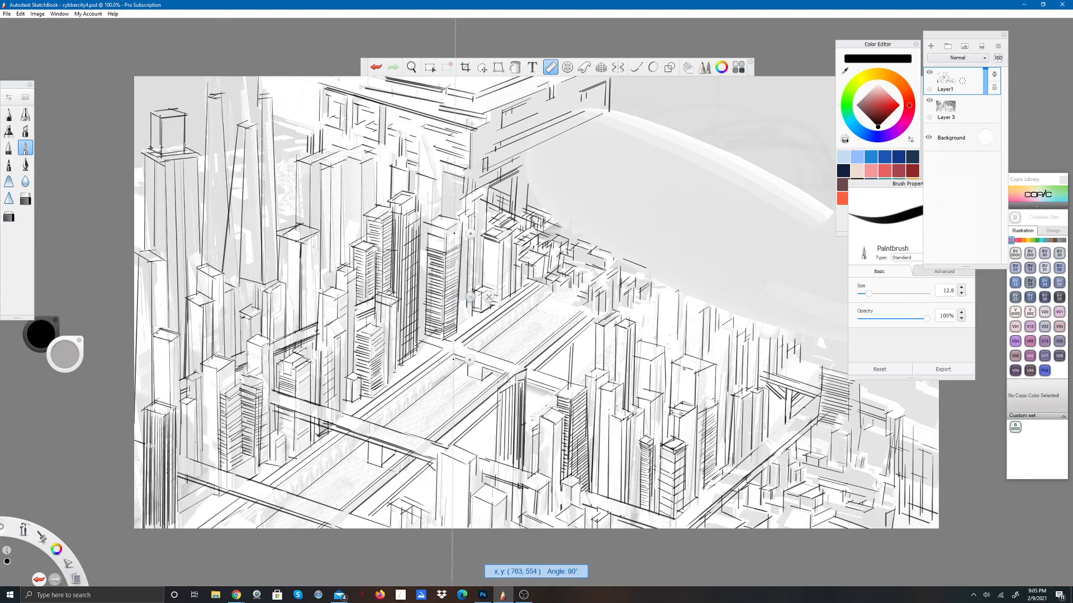
left_click_drag(470, 234, 480, 235)
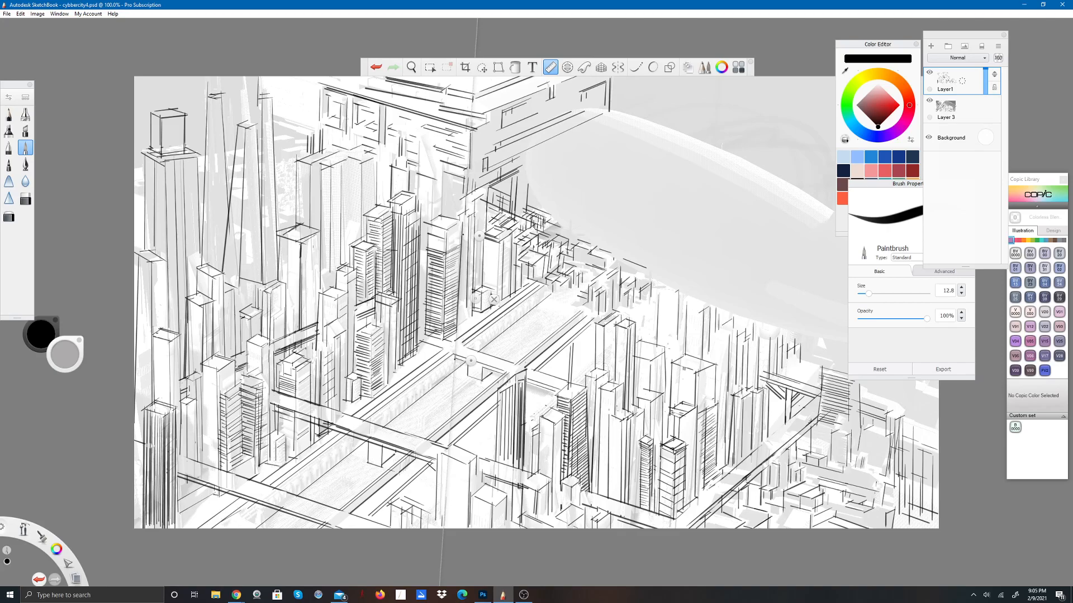
key("alt+Tab")
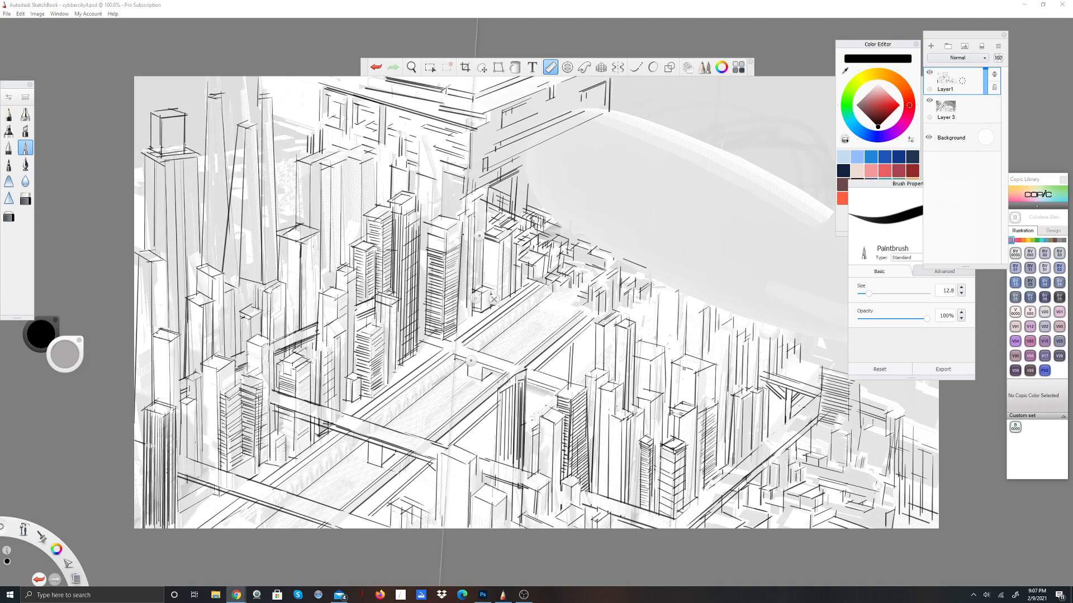
left_click_drag(474, 299, 443, 308)
left_click_drag(447, 244, 535, 389)
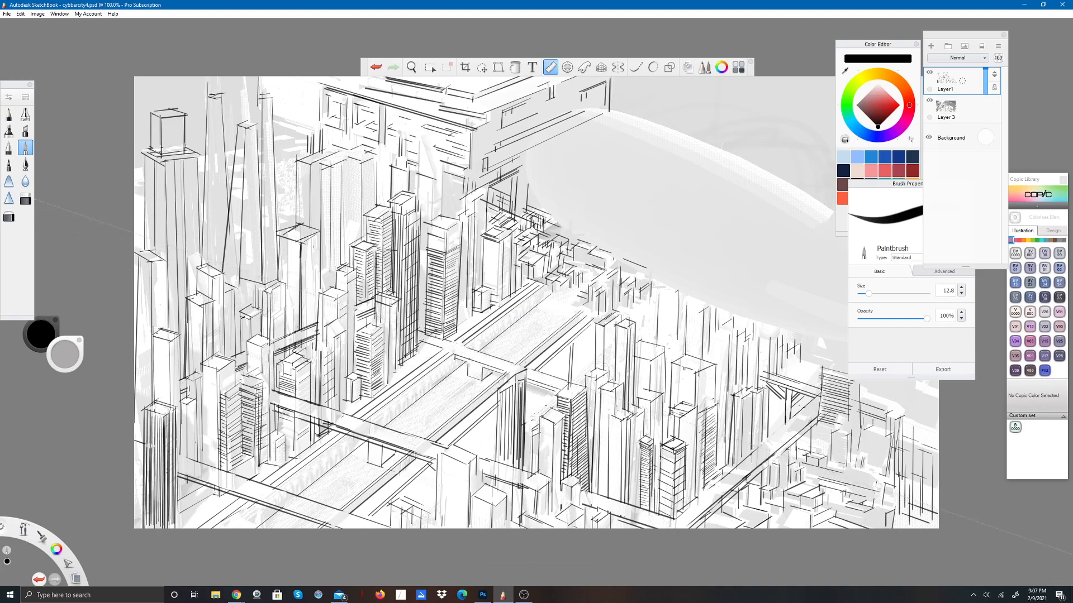
Step: Ink the slanted rooftop edges of the blocks behind the central skyscrapers, tilting the ruler to both perspective directions
left_click_drag(483, 371, 457, 183)
left_click_drag(454, 260, 440, 257)
left_click_drag(427, 220, 422, 302)
mouse_move(428, 179)
left_mouse_down()
mouse_move(426, 208)
mouse_move(505, 215)
mouse_move(532, 270)
mouse_move(526, 302)
left_mouse_up()
left_click_drag(477, 325, 476, 324)
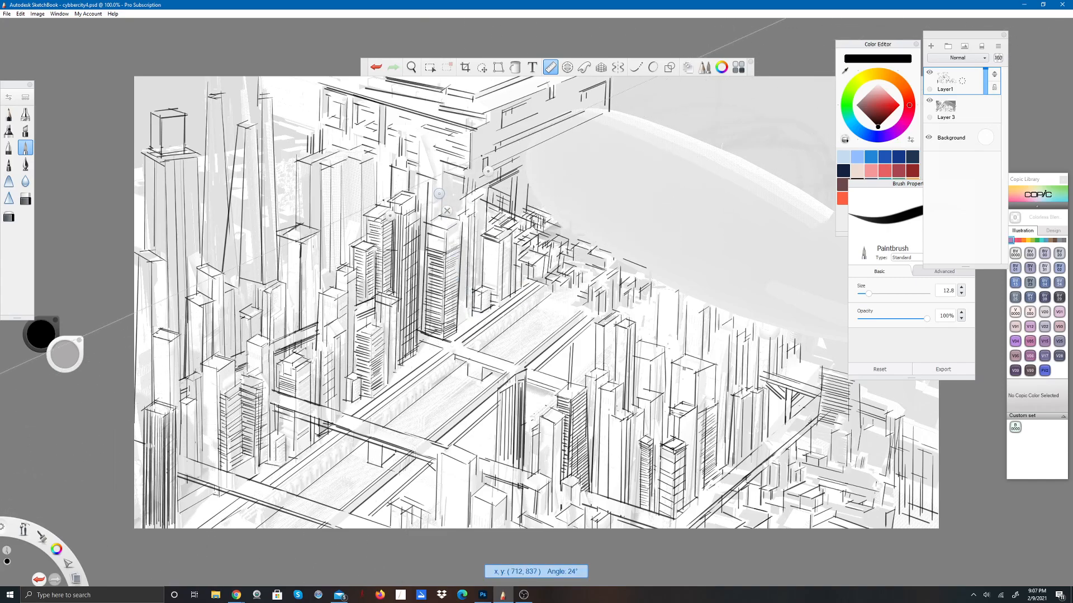
left_click_drag(438, 195, 427, 185)
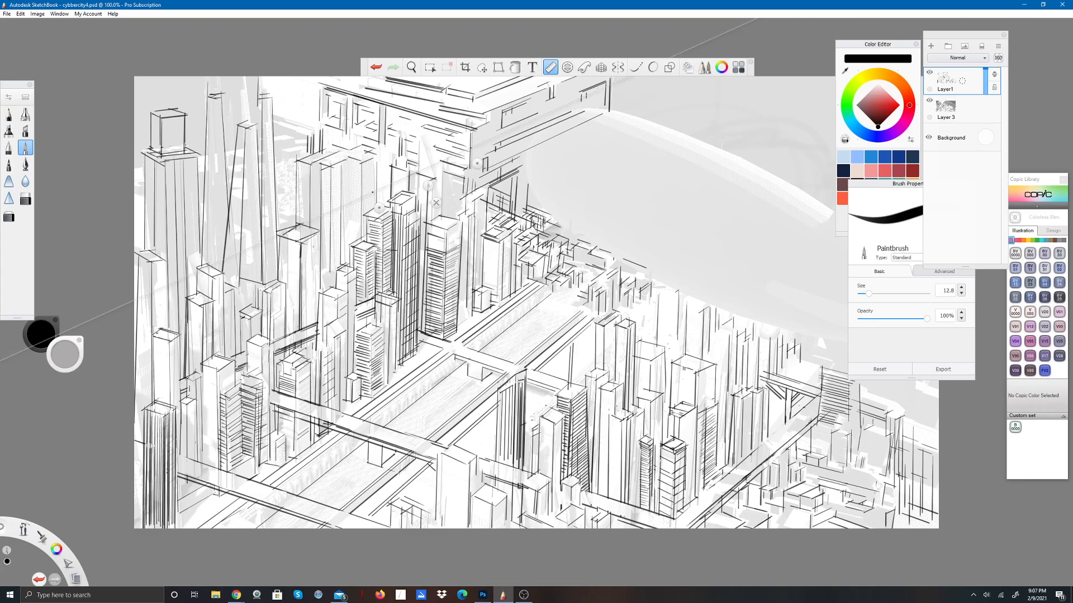
left_click_drag(428, 185, 425, 220)
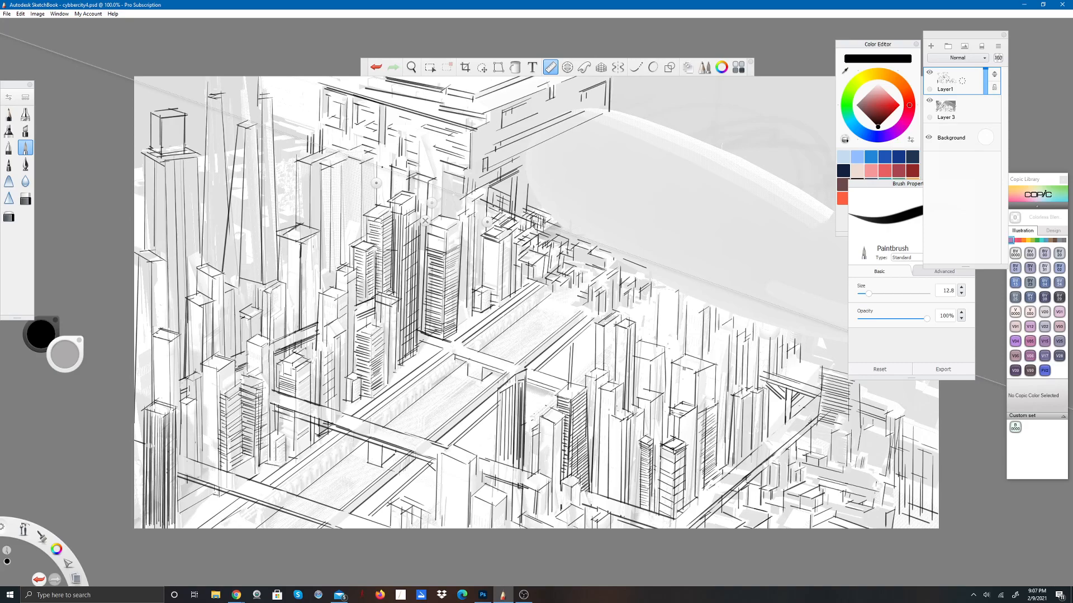
left_click_drag(487, 222, 433, 200)
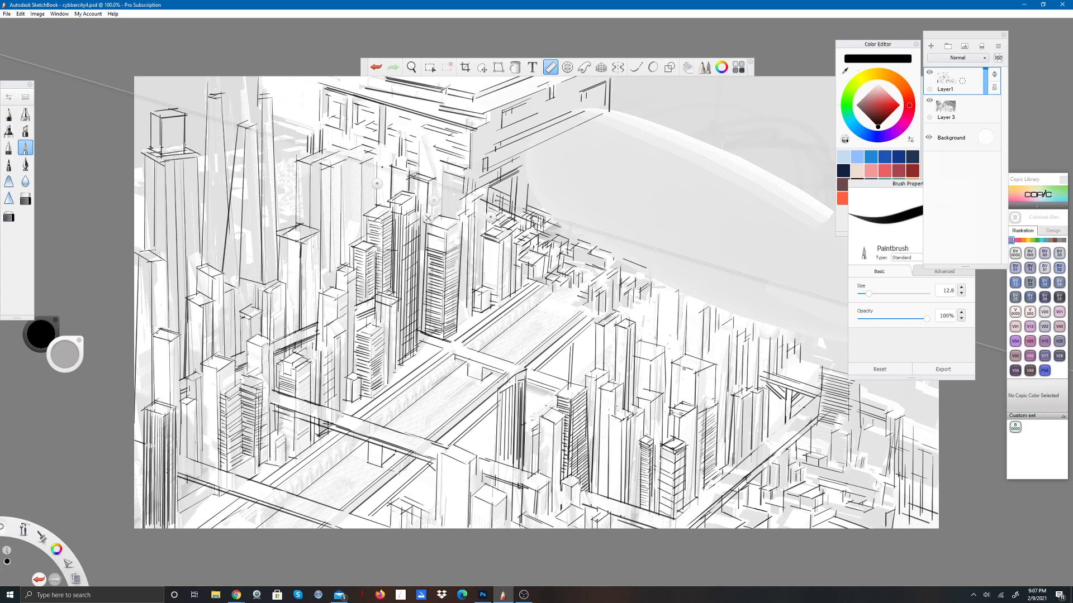
left_click_drag(433, 200, 432, 202)
Step: Ink the sides of the dark blocks behind the central skyscrapers, turning the ruler from slanted to near-vertical
mouse_move(382, 169)
left_mouse_down()
mouse_move(491, 216)
mouse_move(494, 138)
left_mouse_up()
left_click_drag(441, 160, 444, 175)
left_click_drag(497, 152, 398, 268)
left_click_drag(400, 225, 398, 225)
mouse_move(383, 180)
left_mouse_down()
mouse_move(382, 206)
mouse_move(408, 226)
mouse_move(450, 221)
mouse_move(433, 218)
left_mouse_up()
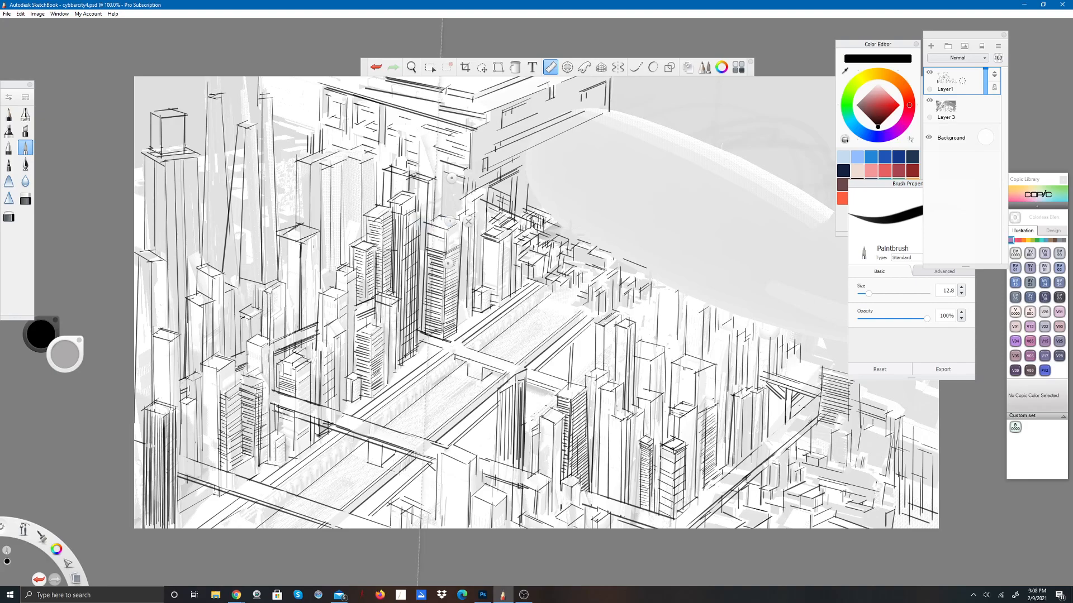
Step: Add near-vertical ruled lines to the tall towers left of the central skyscrapers
left_click_drag(448, 263, 444, 293)
left_click_drag(447, 236, 359, 233)
left_click_drag(355, 290, 360, 291)
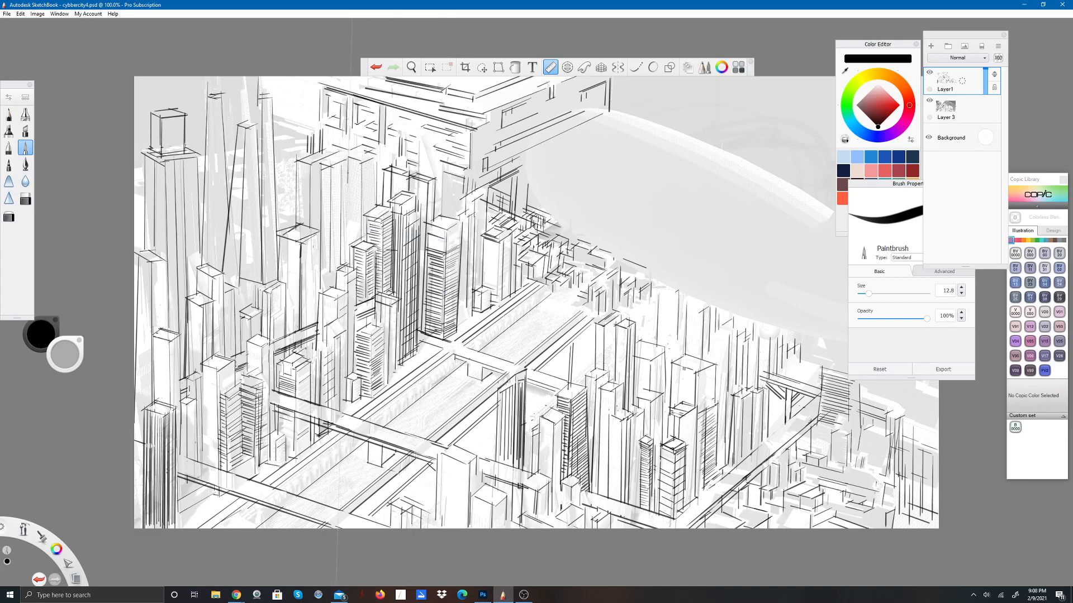
left_click_drag(362, 233, 339, 230)
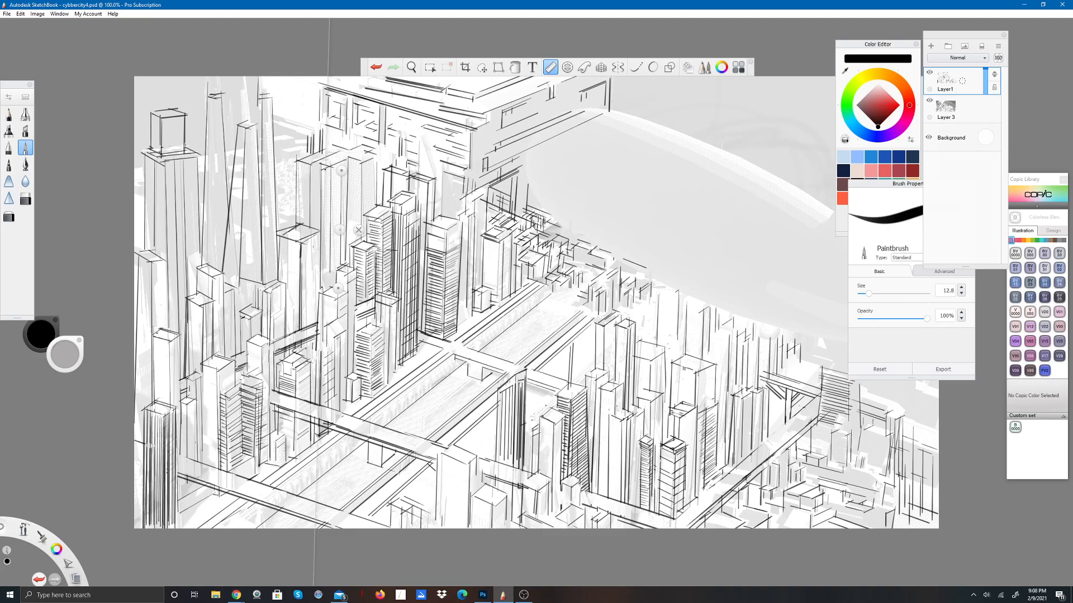
Step: Rule slanted perspective lines along the rooftops of the tall towers left of the massive upper building
left_click_drag(338, 289, 443, 217)
left_click_drag(381, 201, 386, 184)
left_click_drag(447, 200, 455, 107)
left_click_drag(397, 135, 398, 134)
left_click_drag(304, 161, 328, 149)
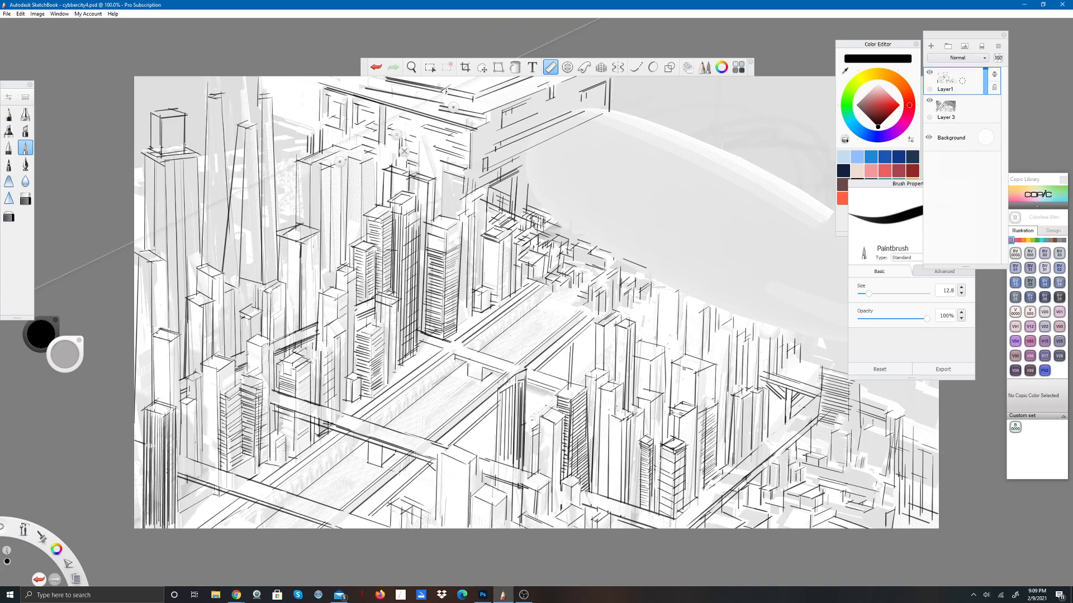
Step: Rule the slanted edges of a small angled roof on the gridded building left of the striped tower
mouse_move(397, 135)
left_mouse_down()
mouse_move(412, 157)
mouse_move(375, 155)
mouse_move(413, 159)
mouse_move(444, 345)
mouse_move(414, 352)
mouse_move(373, 336)
left_mouse_up()
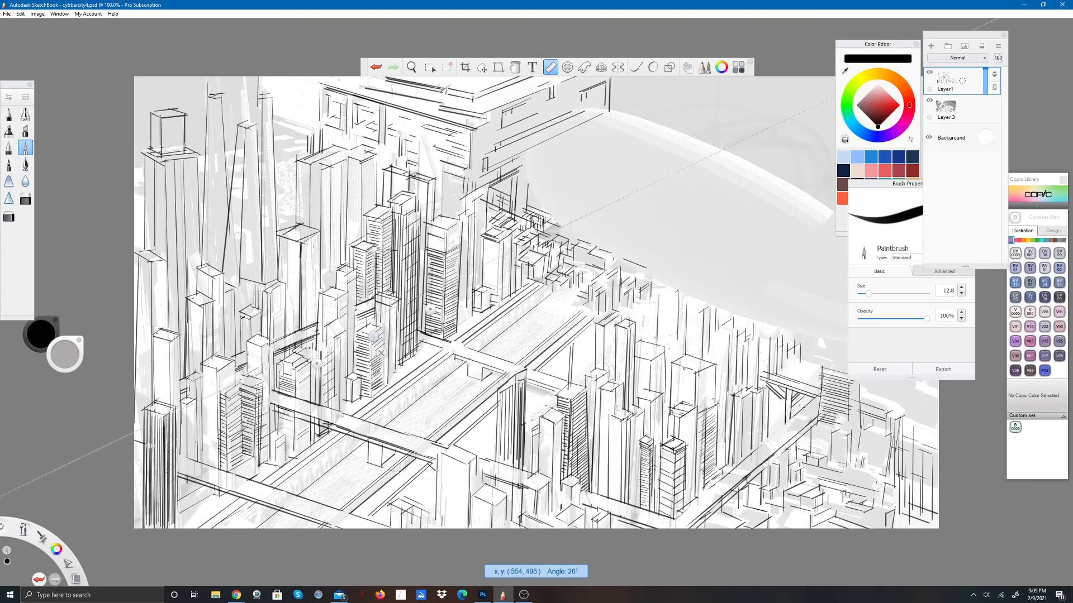
left_click_drag(430, 309, 371, 405)
left_click_drag(340, 369, 339, 369)
left_click_drag(370, 404, 364, 406)
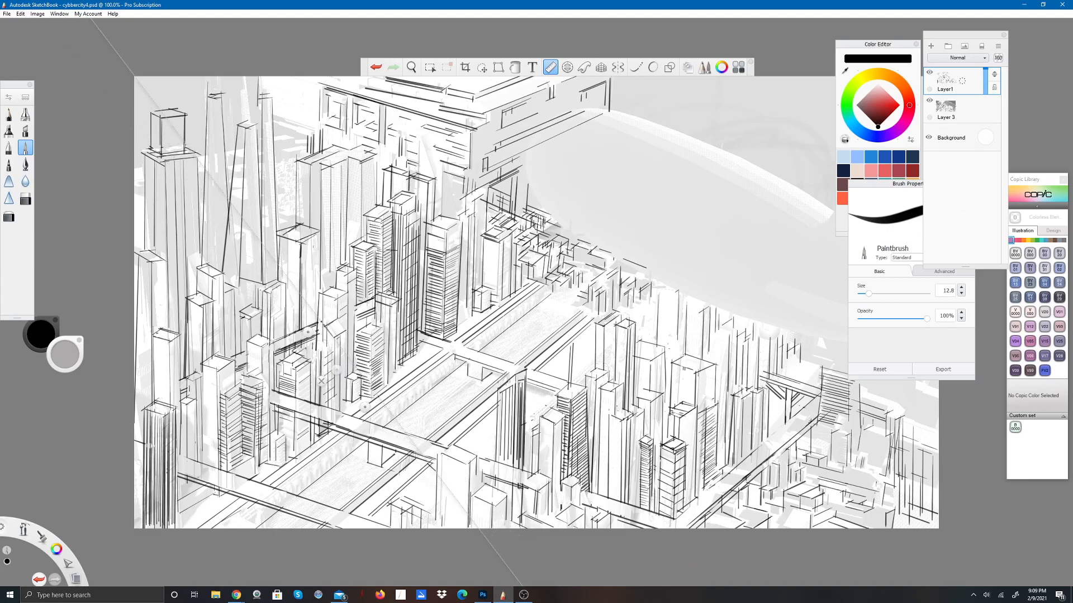
left_click_drag(336, 370, 346, 363)
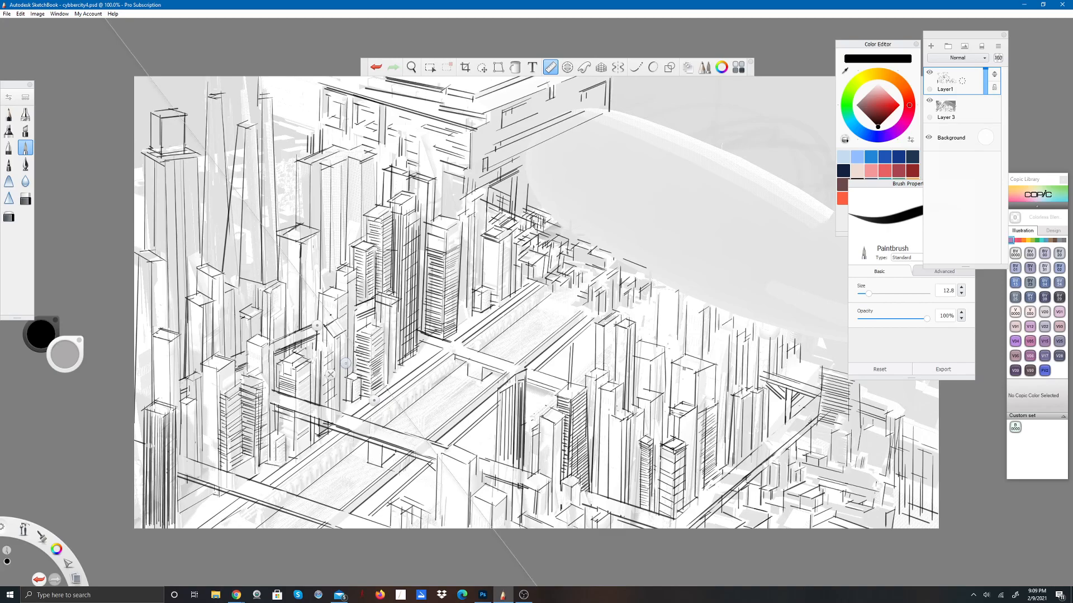
Step: Ink the vertical walls and perspective lines of the gridded building beneath its angled roof with the ruler
left_click_drag(374, 400, 348, 430)
left_click_drag(348, 372, 360, 374)
left_click_drag(359, 430, 358, 433)
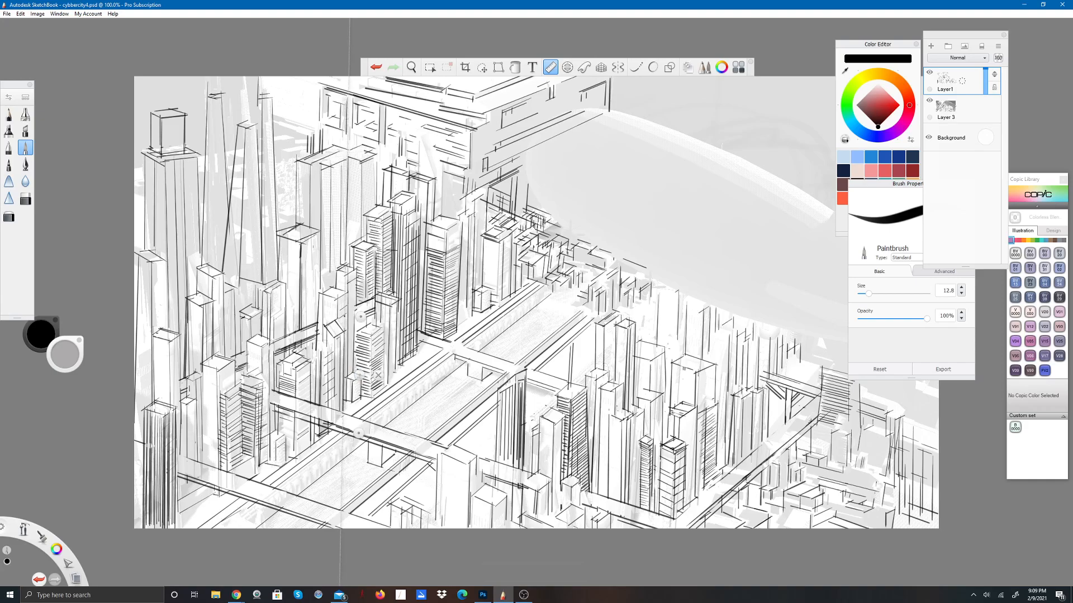
left_click_drag(360, 375, 351, 374)
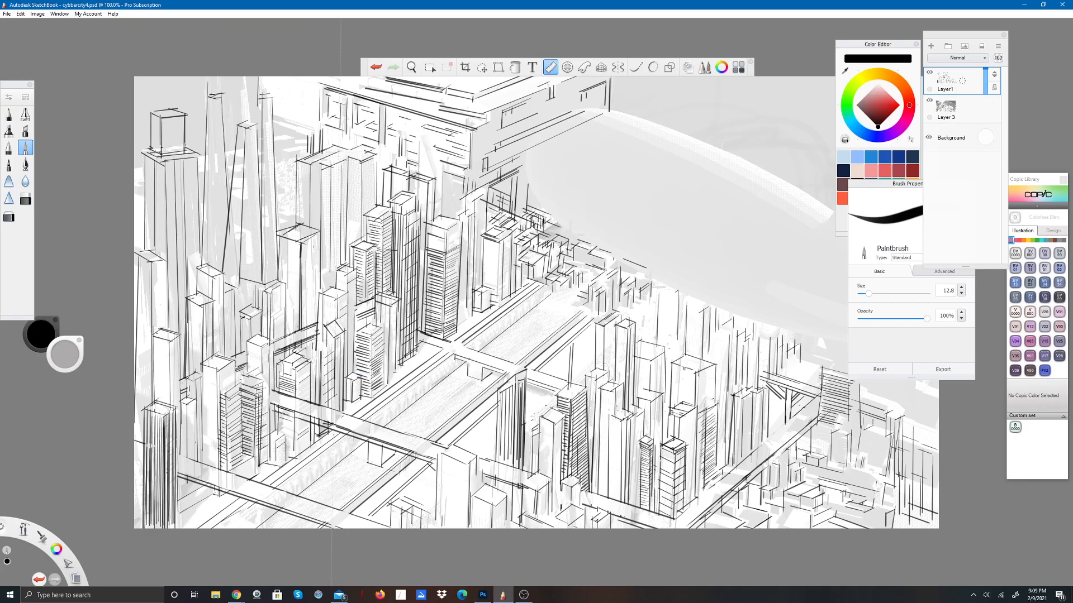
left_click_drag(349, 435, 351, 356)
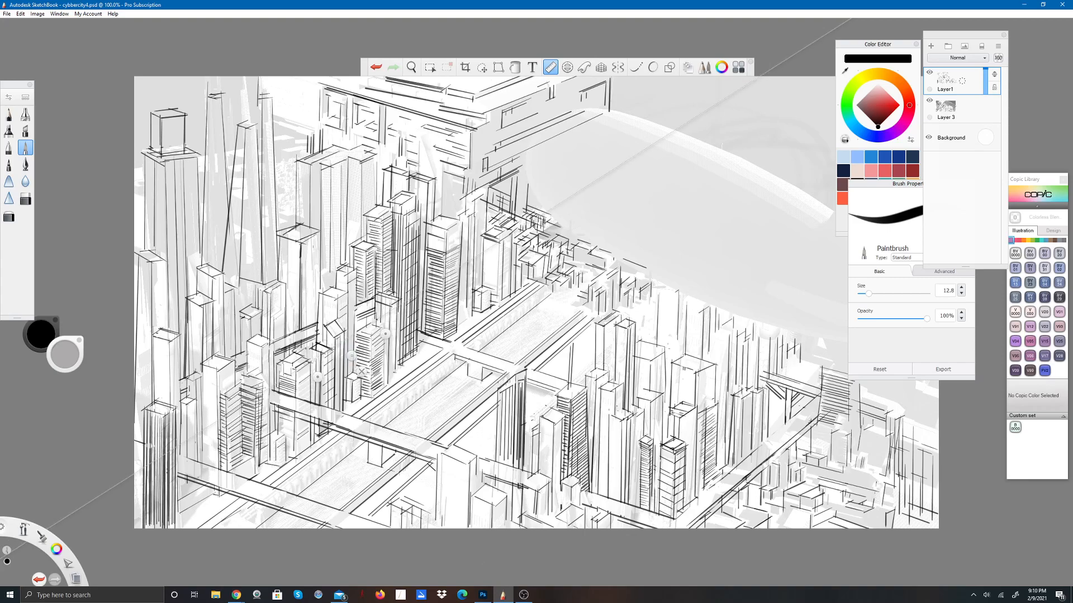
left_click_drag(351, 355, 354, 357)
left_click(320, 377)
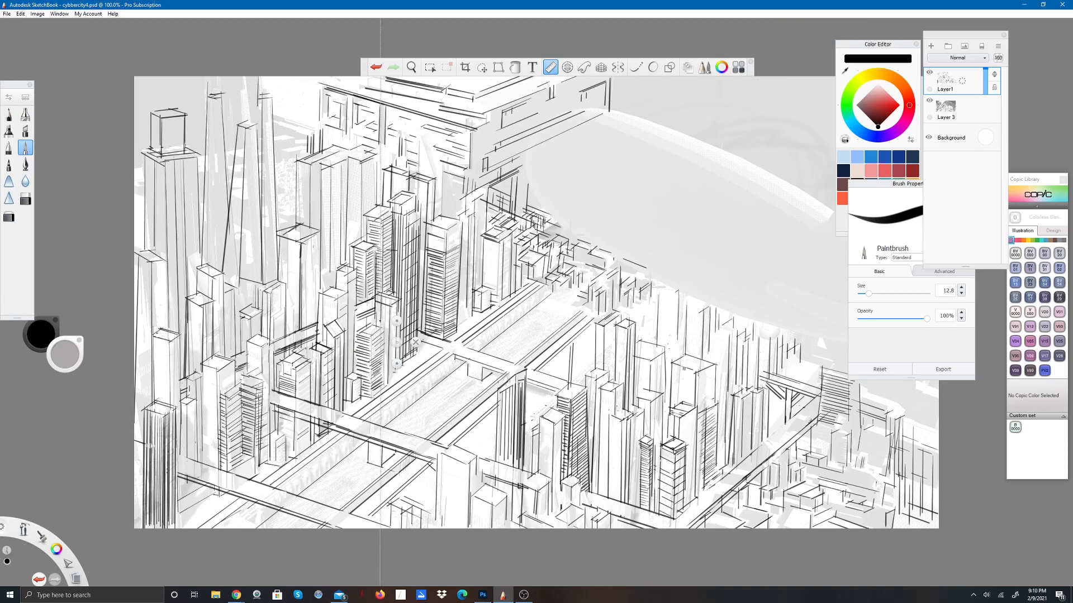
Step: Ink vertical edges on the small striped tower beside the highway with the upright ruler, and close the ruler
left_click_drag(396, 364, 423, 314)
mouse_move(395, 325)
left_mouse_down()
mouse_move(396, 348)
mouse_move(423, 325)
mouse_move(424, 361)
mouse_move(346, 411)
mouse_move(368, 377)
mouse_move(367, 408)
left_mouse_up()
mouse_move(384, 337)
left_mouse_down()
mouse_move(384, 382)
mouse_move(402, 378)
mouse_move(386, 374)
left_mouse_up()
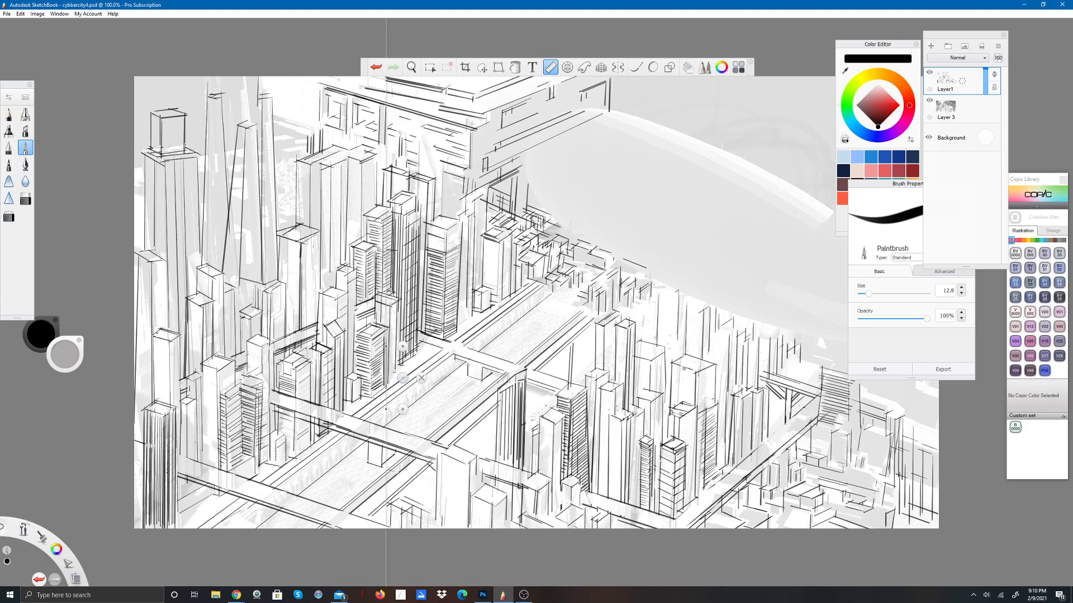
left_click_drag(402, 378, 377, 382)
left_click(397, 362)
Step: Clean up lines on the striped tower and along the overpass below it with the Hard Eraser
left_click(25, 198)
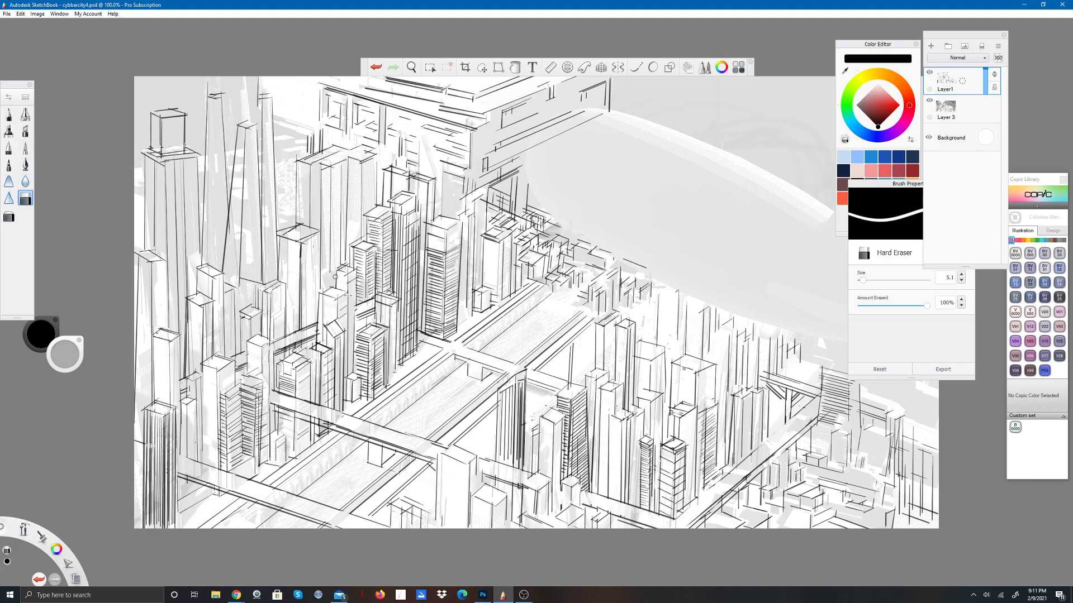
left_click_drag(372, 373, 374, 396)
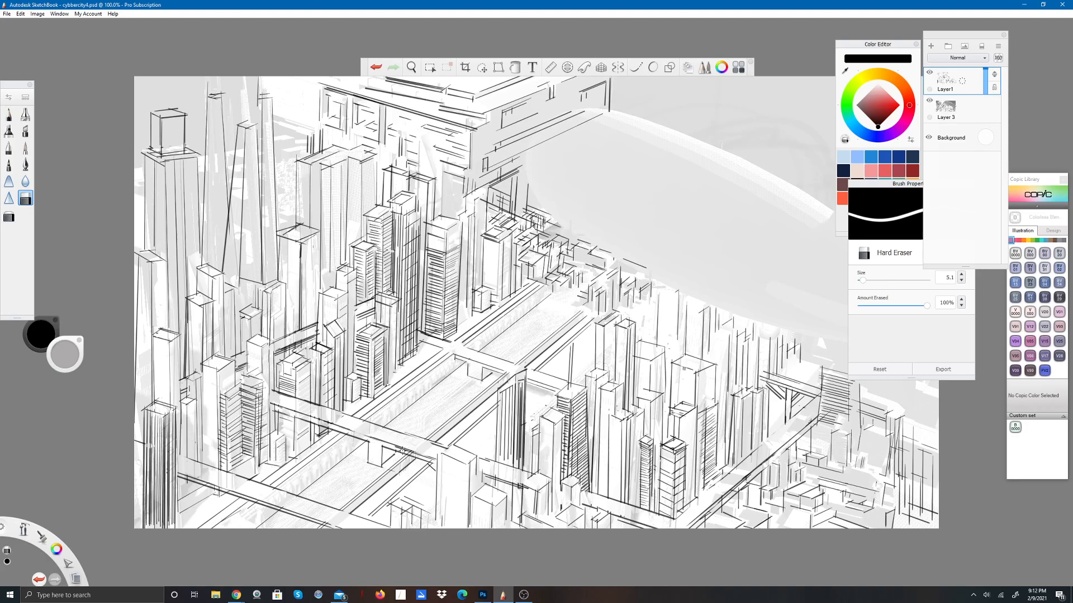
left_click_drag(400, 449, 436, 462)
Step: Ink straight edges on the striped tower and the foreground blocks below the overpass using the Paintbrush and ruler
left_click(25, 148)
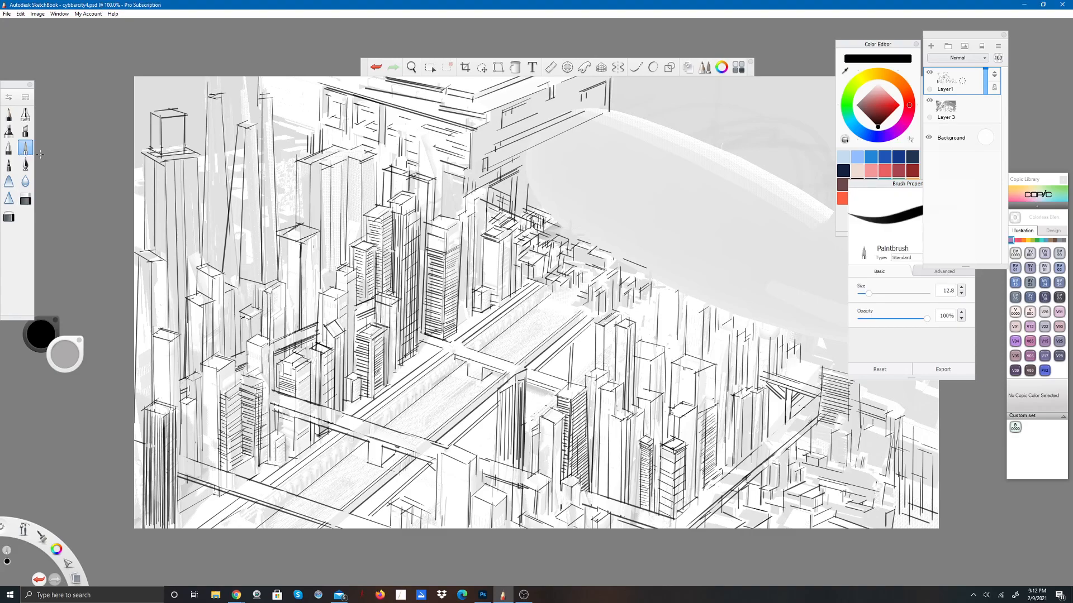
left_click(551, 67)
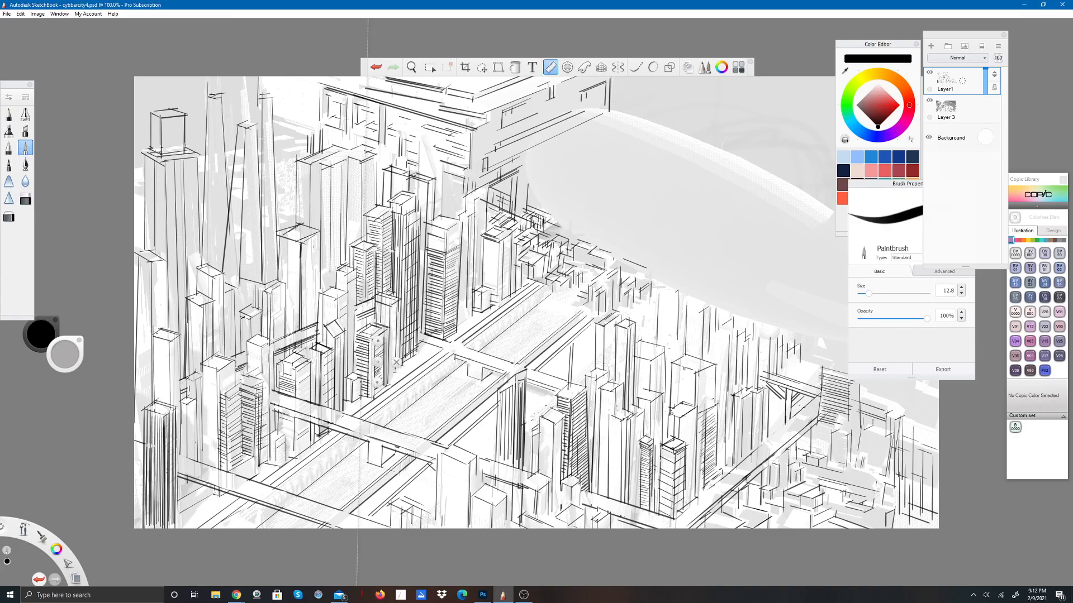
mouse_move(378, 362)
left_mouse_down()
mouse_move(444, 377)
mouse_move(466, 404)
mouse_move(470, 381)
left_mouse_up()
mouse_move(479, 422)
left_mouse_down()
mouse_move(484, 440)
mouse_move(455, 446)
mouse_move(485, 440)
mouse_move(490, 486)
left_mouse_up()
mouse_move(475, 477)
left_mouse_down()
mouse_move(488, 466)
mouse_move(470, 506)
mouse_move(474, 496)
mouse_move(458, 510)
mouse_move(475, 496)
mouse_move(429, 495)
mouse_move(424, 531)
mouse_move(412, 537)
mouse_move(436, 518)
mouse_move(423, 515)
mouse_move(422, 526)
mouse_move(444, 517)
left_mouse_up()
left_click_drag(430, 509, 429, 512)
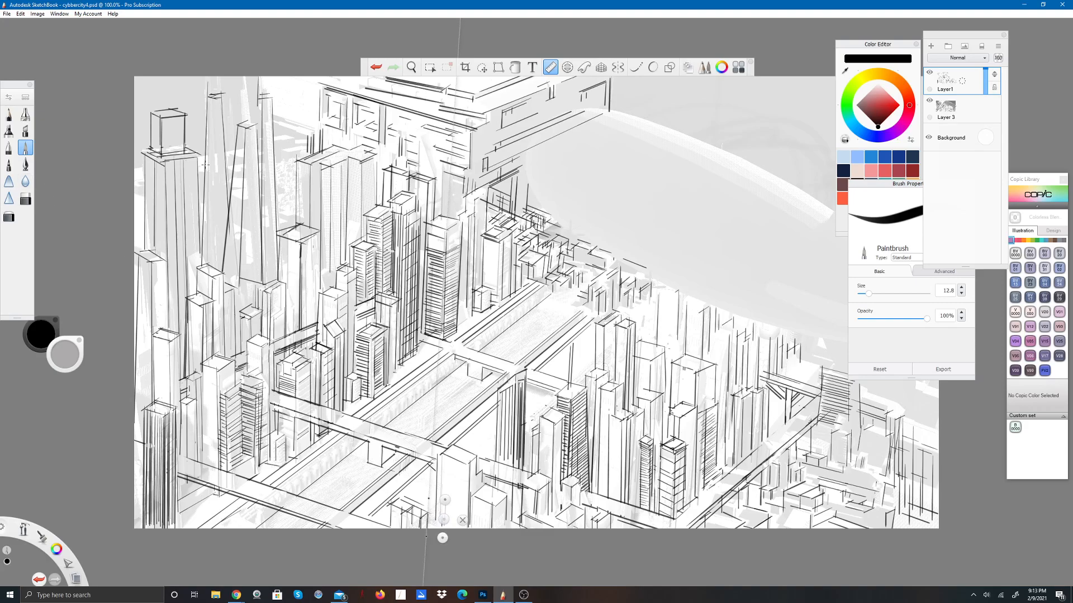
Step: Clean up the foreground block's lines with the Hard Eraser, and bring back the Paintbrush and straight ruler
left_click(462, 520)
left_click(25, 199)
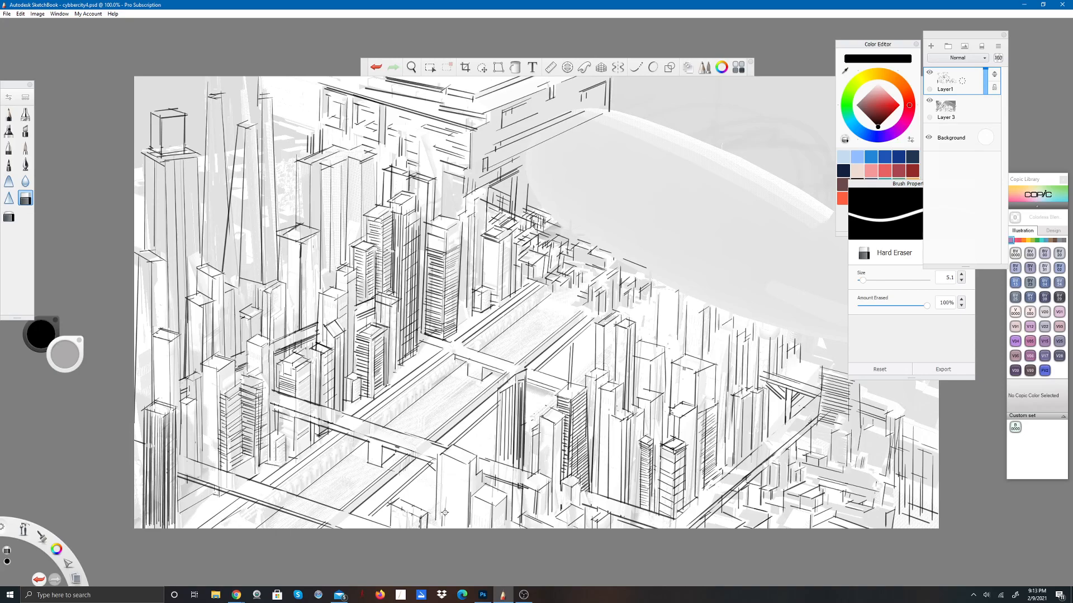
left_click(25, 147)
left_click(551, 67)
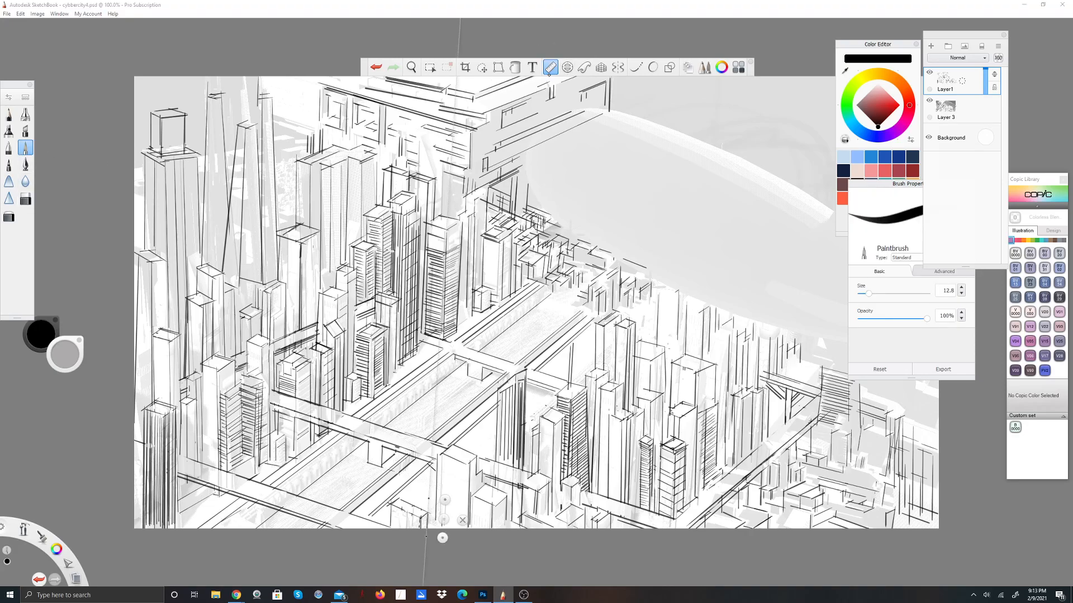
Step: Ink the edges and stripes of the small foreground blocks below the overpass with the Paintbrush, turning the straight ruler to each perspective direction
left_click_drag(448, 537, 474, 540)
left_click_drag(449, 531, 565, 513)
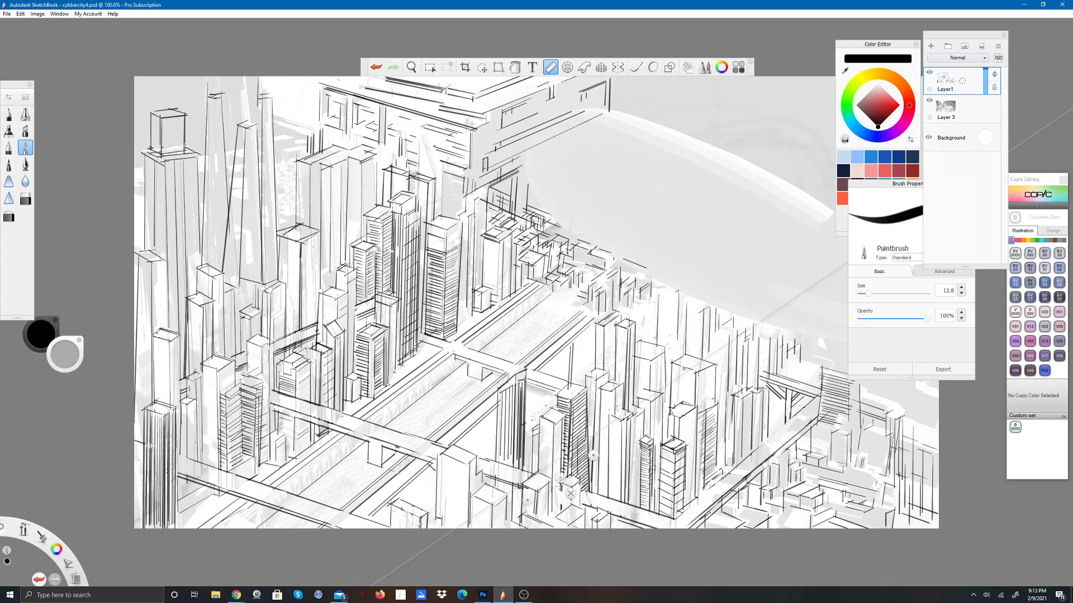
mouse_move(560, 479)
left_mouse_down()
mouse_move(567, 495)
mouse_move(539, 499)
mouse_move(565, 495)
mouse_move(563, 507)
mouse_move(540, 506)
mouse_move(562, 509)
mouse_move(551, 501)
mouse_move(565, 526)
mouse_move(596, 508)
mouse_move(554, 558)
mouse_move(534, 509)
mouse_move(588, 533)
mouse_move(541, 515)
mouse_move(537, 496)
mouse_move(539, 522)
left_mouse_up()
mouse_move(528, 500)
left_mouse_down()
mouse_move(539, 524)
mouse_move(533, 506)
mouse_move(530, 533)
left_mouse_up()
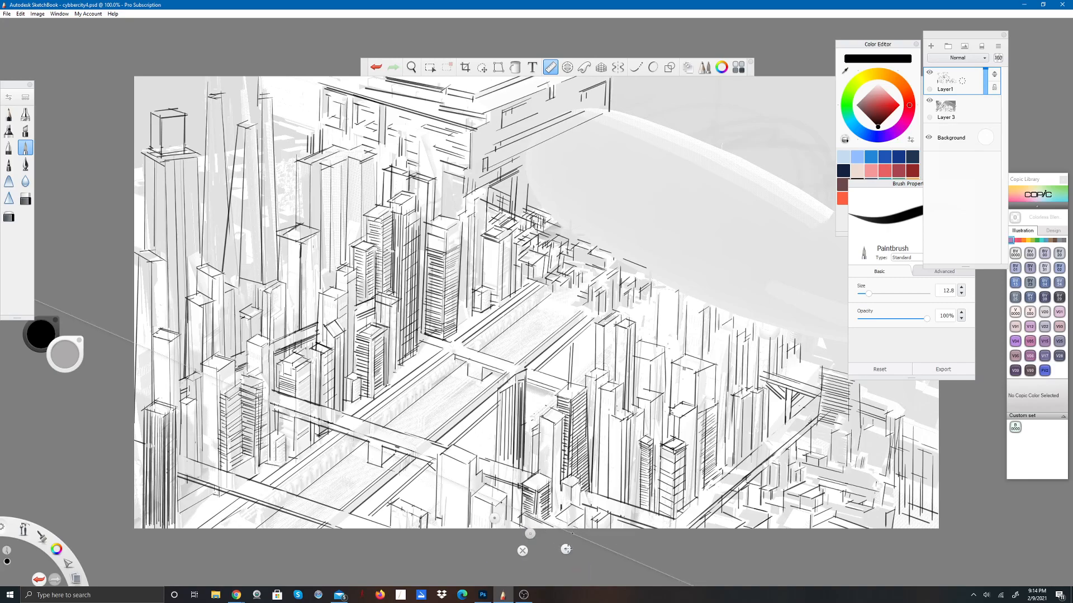
Step: Ink straight edges on the cluster of towers on the far side of the highway, realigning the ruler for each side
left_click_drag(558, 545, 652, 510)
left_click_drag(631, 519, 617, 430)
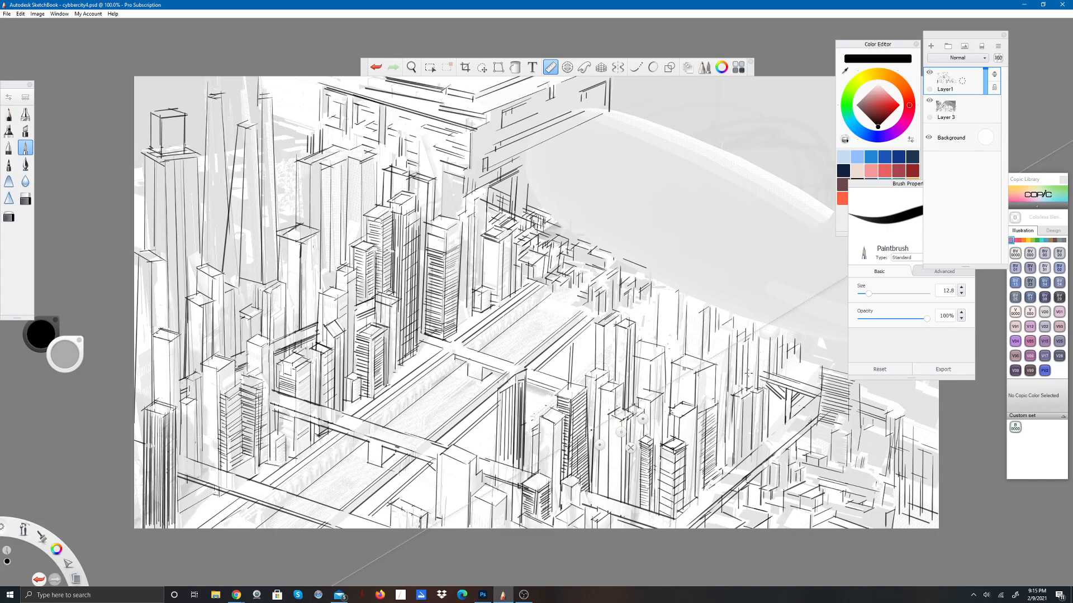
left_click_drag(621, 431, 667, 385)
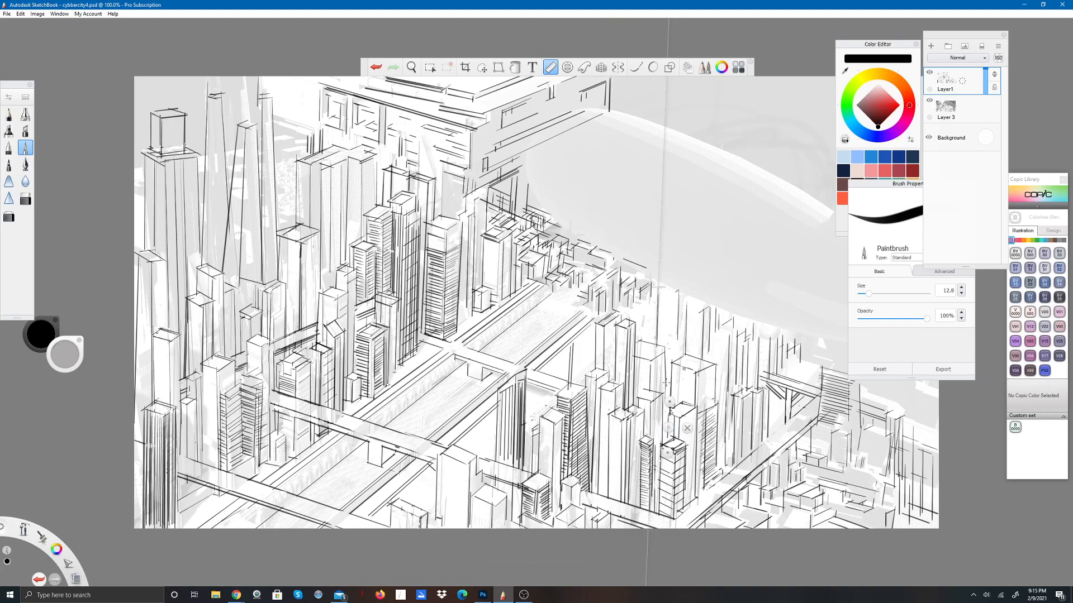
left_click_drag(668, 428, 551, 356)
left_click_drag(553, 314, 680, 350)
mouse_move(666, 292)
left_mouse_down()
mouse_move(664, 347)
mouse_move(682, 352)
mouse_move(667, 347)
mouse_move(666, 374)
mouse_move(685, 353)
mouse_move(668, 380)
mouse_move(686, 353)
mouse_move(669, 402)
mouse_move(671, 368)
mouse_move(691, 352)
left_mouse_up()
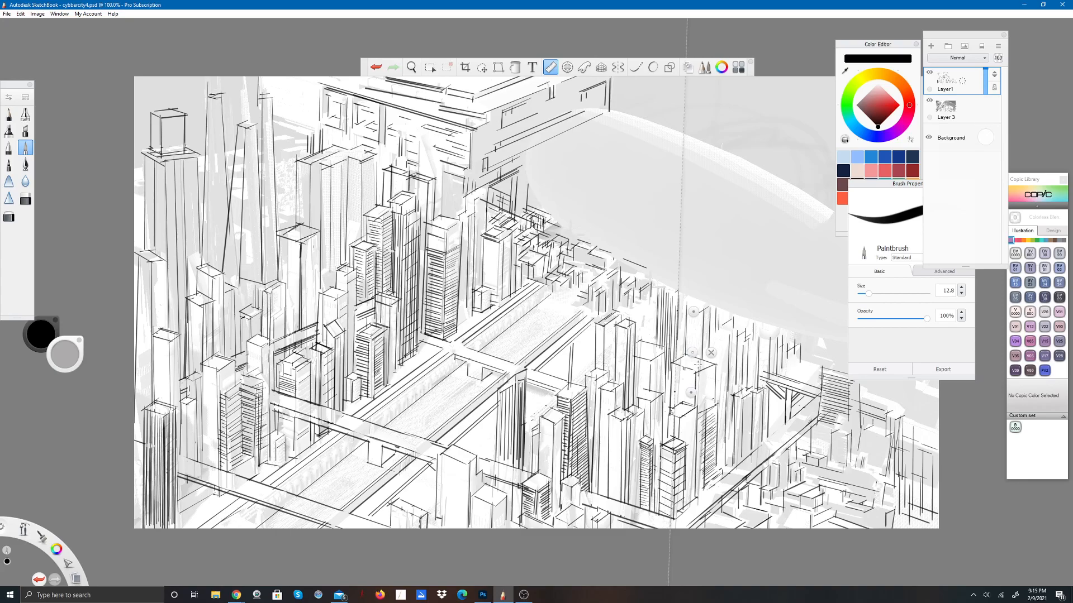
Step: Ink closely spaced vertical lines down the distant tower behind the open-topped block, using the nearly upright ruler
left_click_drag(691, 391, 661, 393)
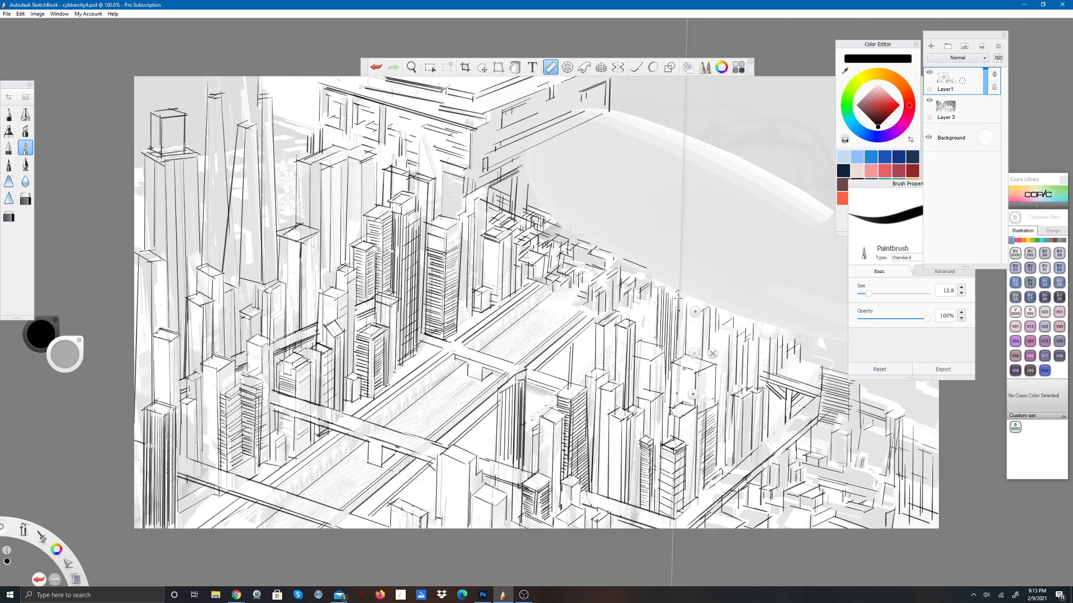
left_click_drag(694, 353, 696, 353)
left_click_drag(682, 307, 699, 352)
left_click_drag(682, 298, 682, 344)
left_click_drag(698, 352, 699, 351)
left_click_drag(684, 300, 699, 351)
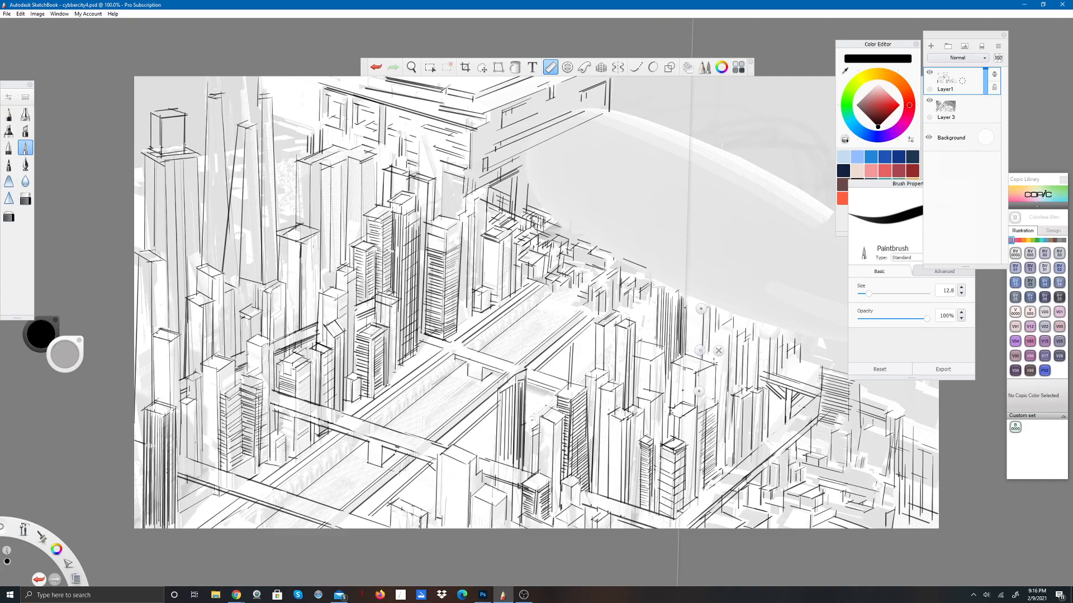
Step: Close the ruler, clean up the distant tower's lines with the Hard Eraser, and return to the Paintbrush
left_click(25, 199)
left_click(557, 70)
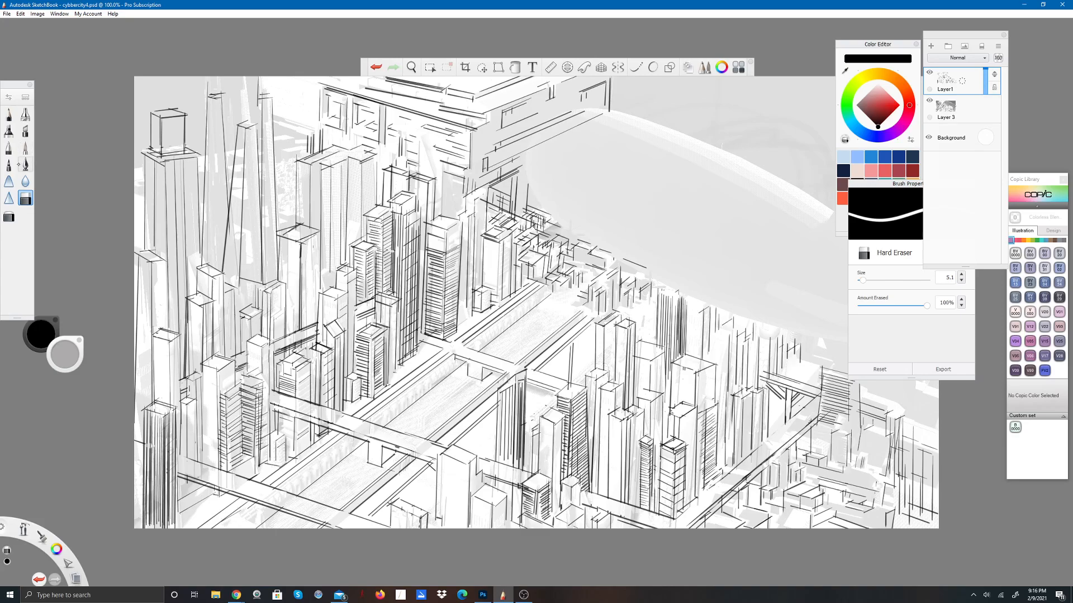
left_click(26, 149)
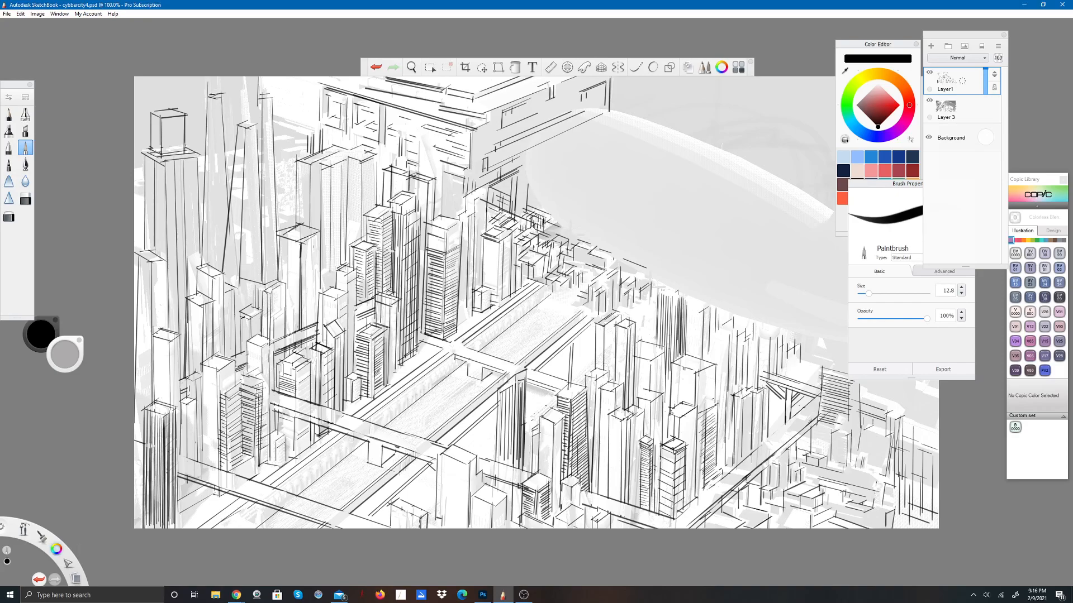
key("alt+Tab")
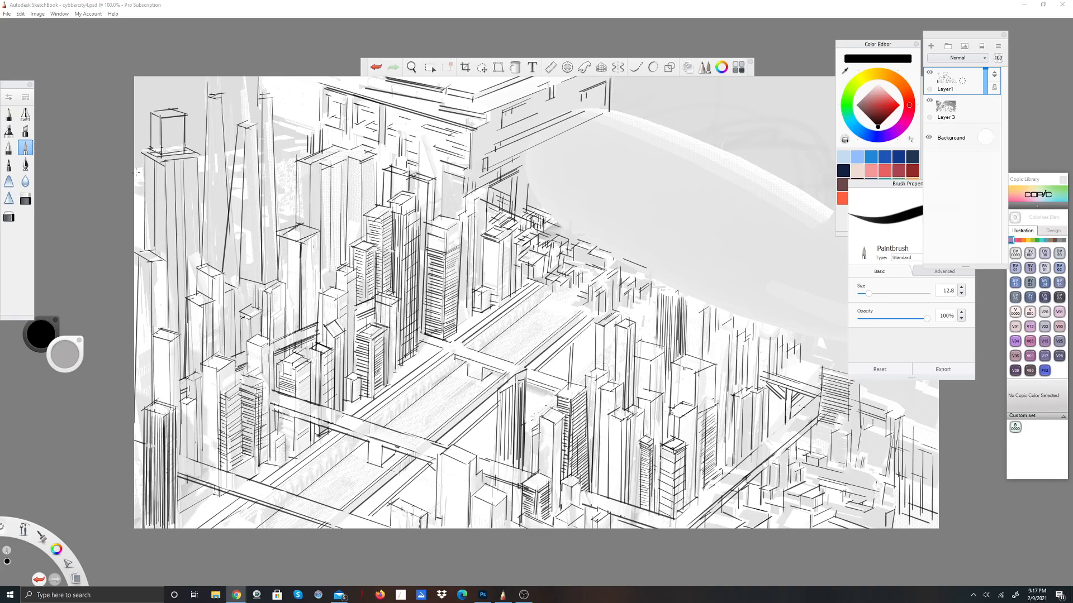
Step: Bring back the straight ruler, align it at about 41° with the highway's far side edge, and ink parallel lines along it
left_click(550, 67)
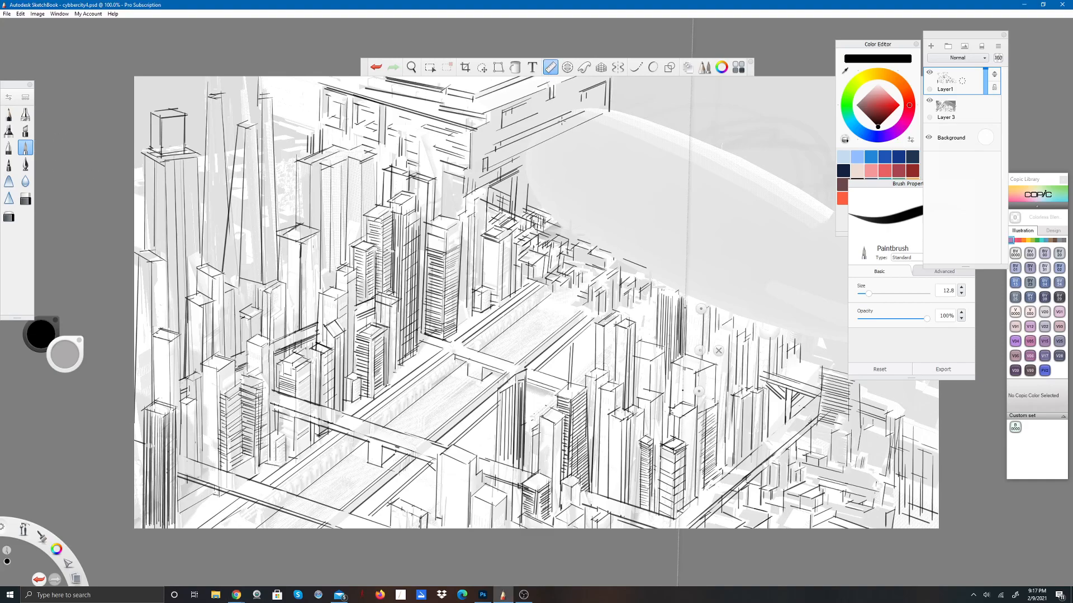
left_click_drag(698, 389, 647, 365)
left_click_drag(572, 359, 552, 368)
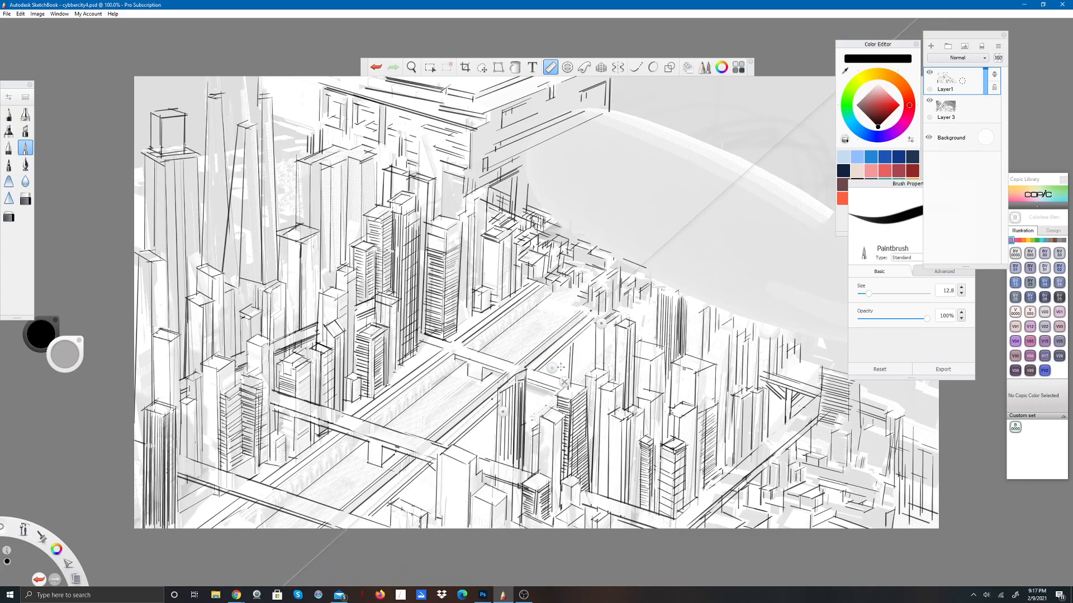
left_click_drag(605, 325, 604, 330)
left_click_drag(552, 369, 550, 370)
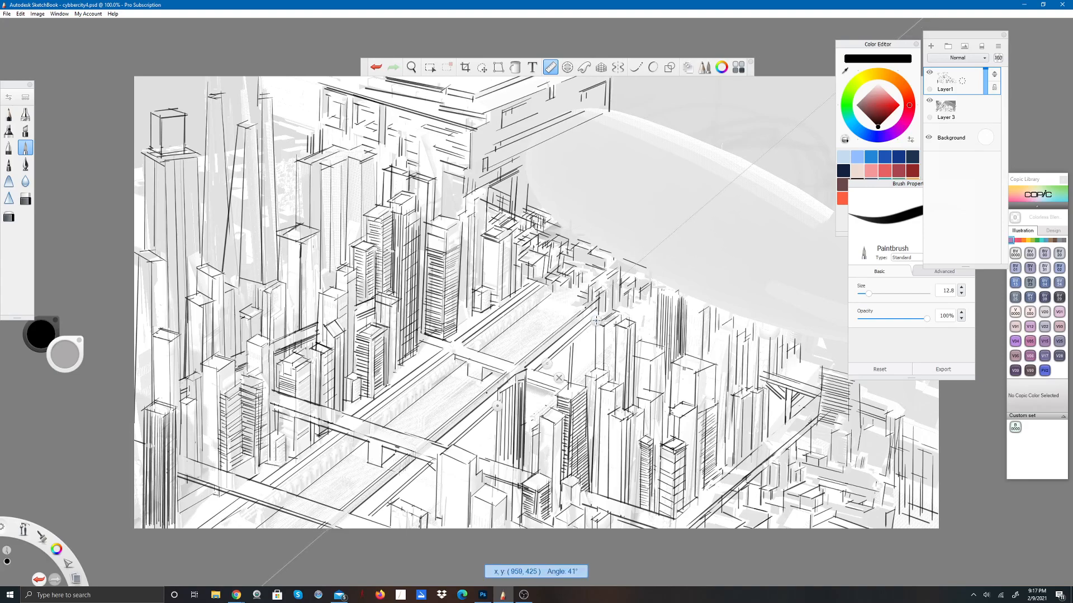
left_click_drag(547, 364, 546, 361)
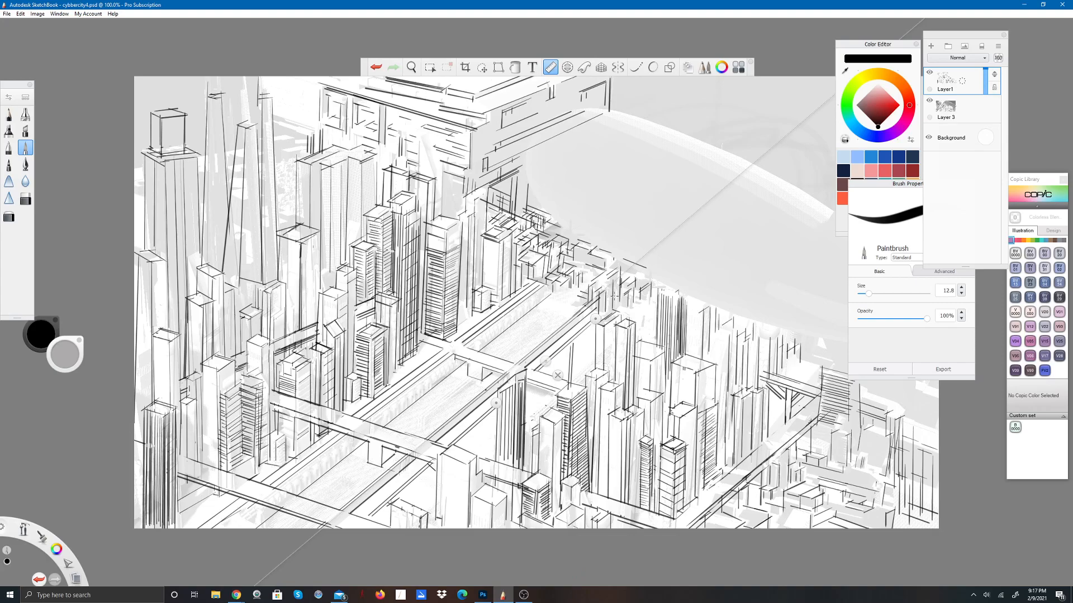
Step: Undo the last highway line, re-ink the parallel edge lines with small ruler shifts, and close the ruler
key("ctrl+z")
left_click_drag(595, 319, 596, 320)
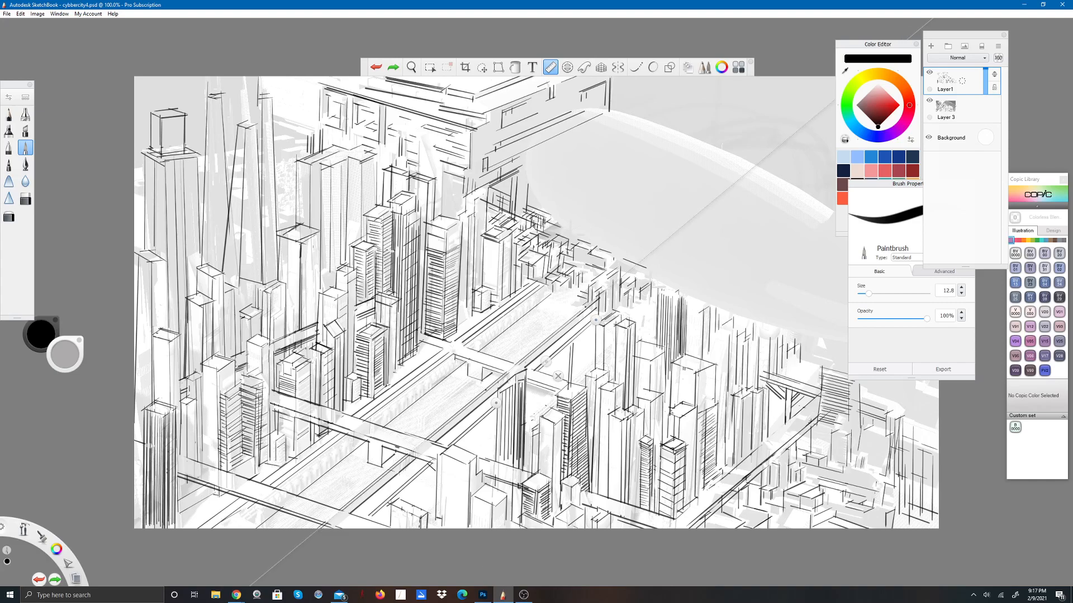
left_click_drag(545, 361, 544, 361)
left_click_drag(598, 297, 577, 313)
left_click_drag(546, 361, 555, 372)
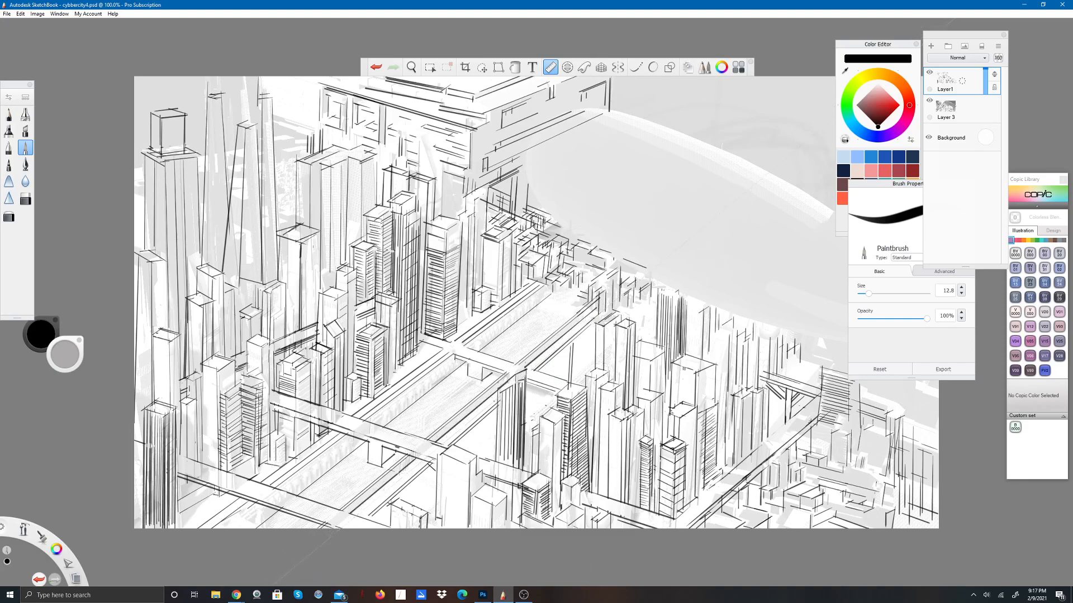
left_click_drag(554, 373, 558, 376)
left_click_drag(606, 335, 606, 334)
left_click(551, 67)
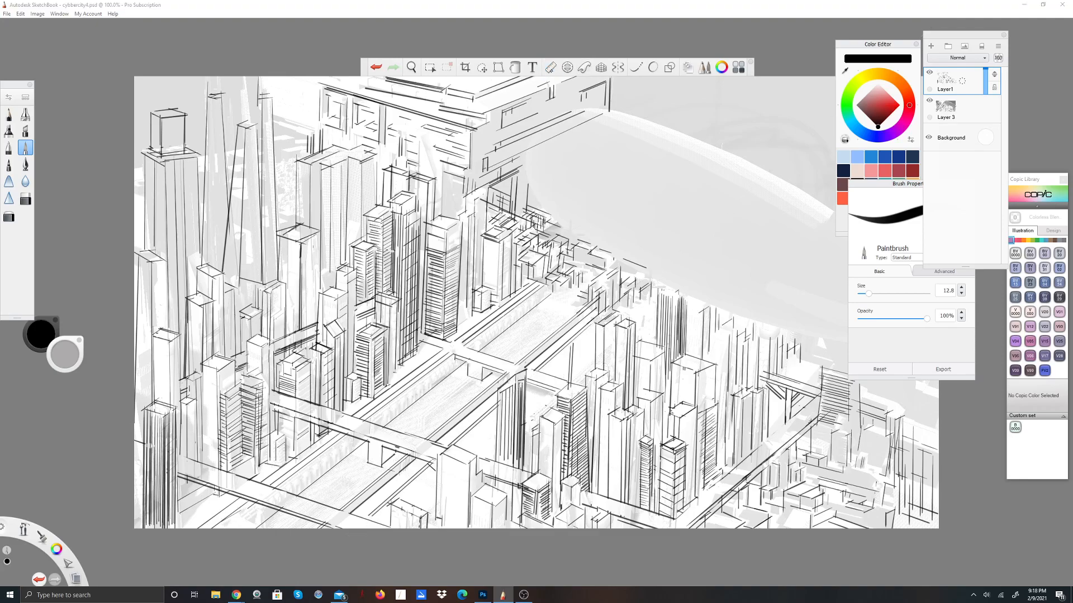
Step: Clean up the highway edge lines with the Hard Eraser, and bring back the Paintbrush and straight ruler
left_click(25, 198)
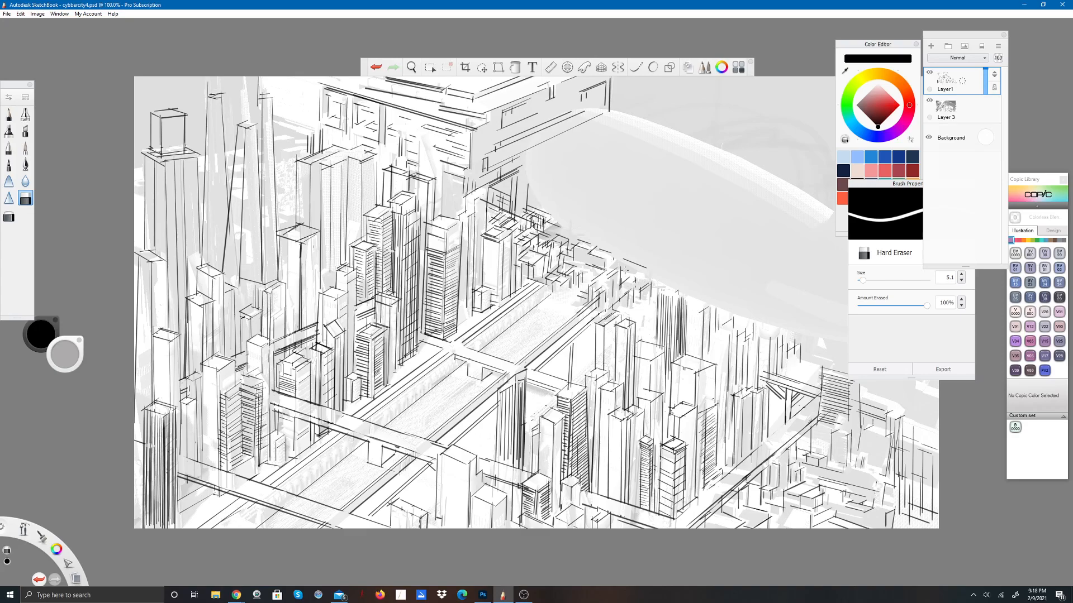
left_click(25, 148)
left_click(550, 67)
Step: Ink more long parallel lines along the highway's far side edge, extending them toward the horizon
left_click_drag(559, 375, 555, 369)
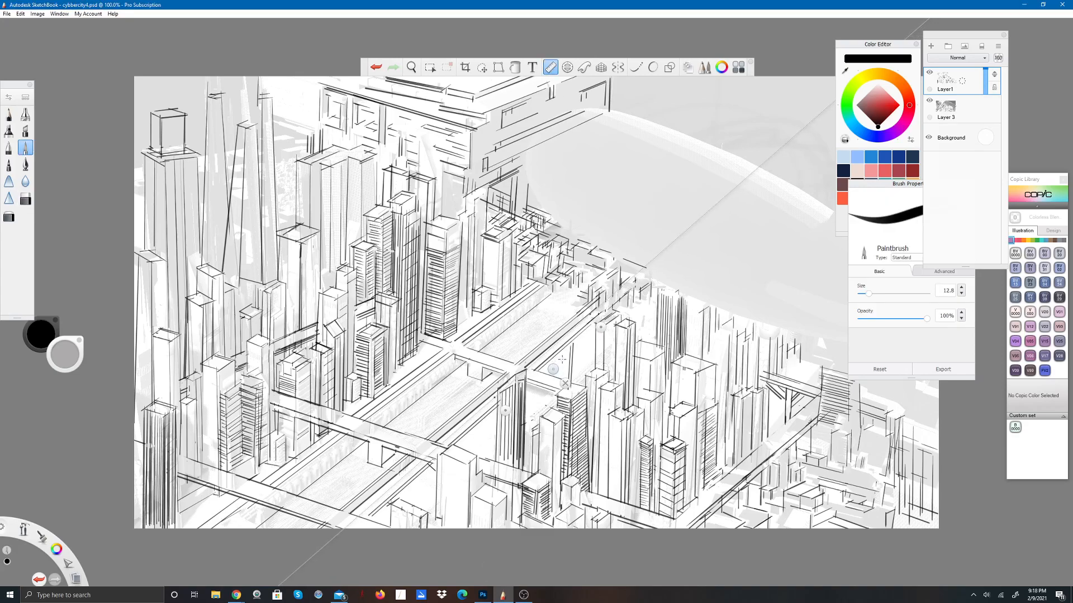
left_click_drag(505, 411, 502, 408)
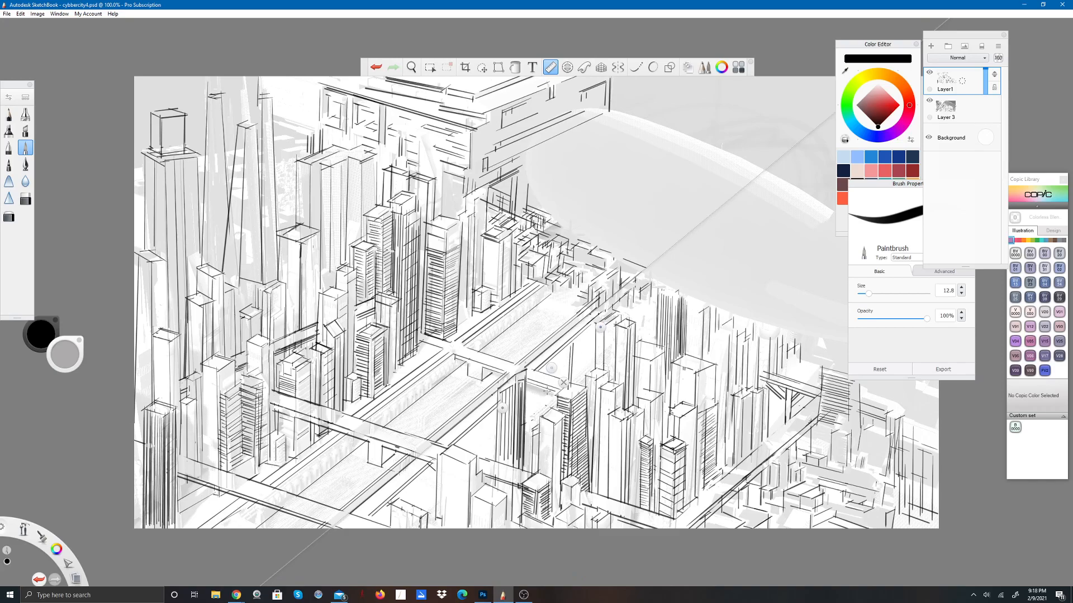
left_click_drag(550, 368, 550, 369)
left_click_drag(602, 347, 597, 344)
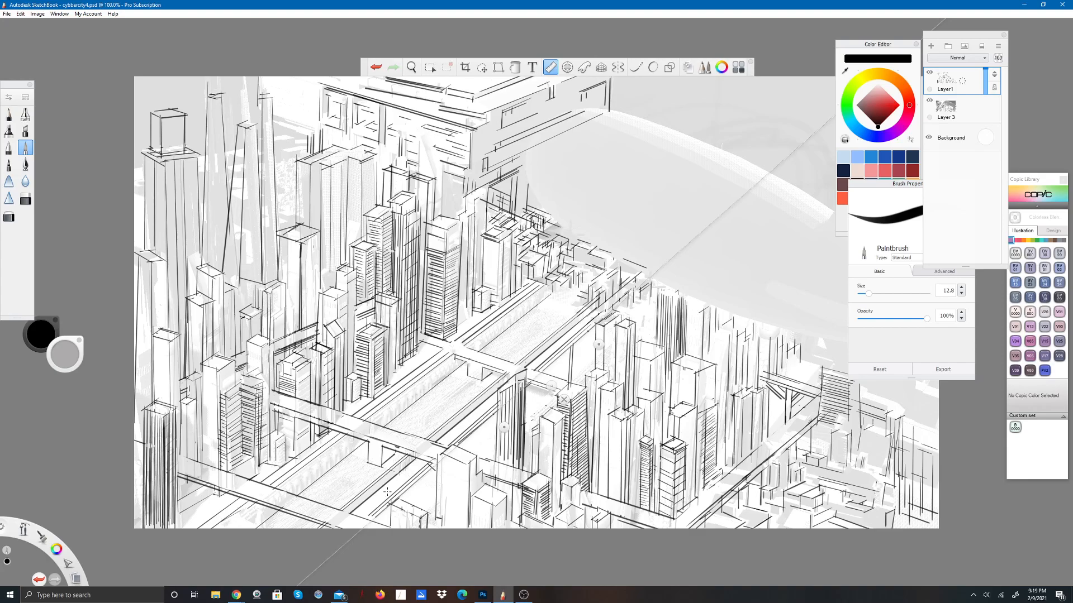
Step: Ink a tall thin spire above the dark striped tower beyond the highway, and add straight edges around the tower's top
mouse_move(597, 344)
left_mouse_down()
mouse_move(592, 336)
mouse_move(564, 406)
mouse_move(494, 470)
mouse_move(555, 419)
mouse_move(576, 306)
left_mouse_up()
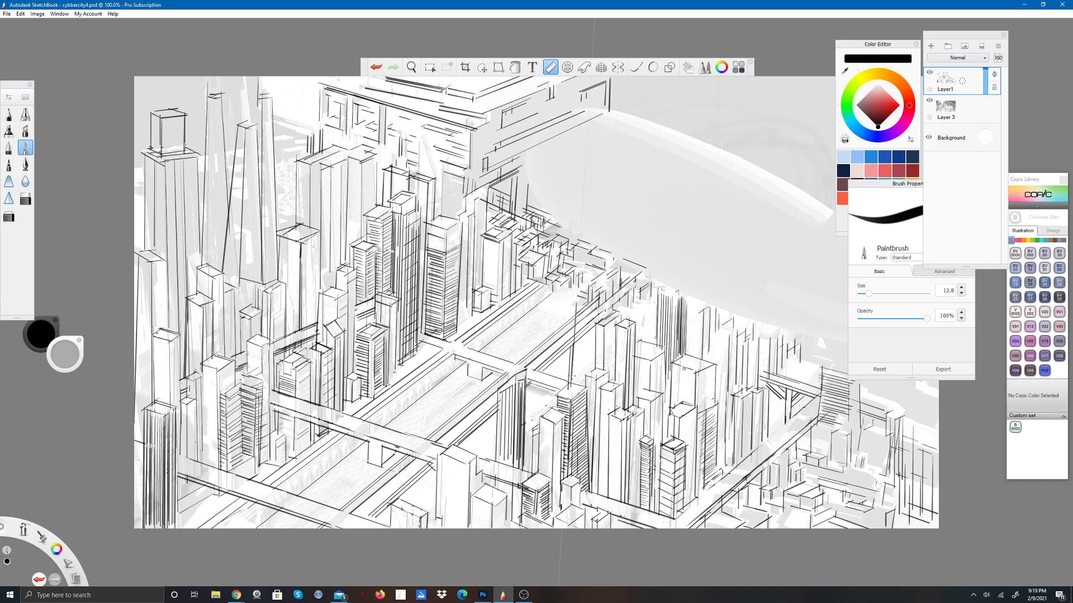
left_click_drag(586, 395, 582, 395)
mouse_move(571, 356)
left_mouse_down()
mouse_move(570, 384)
mouse_move(572, 331)
left_mouse_up()
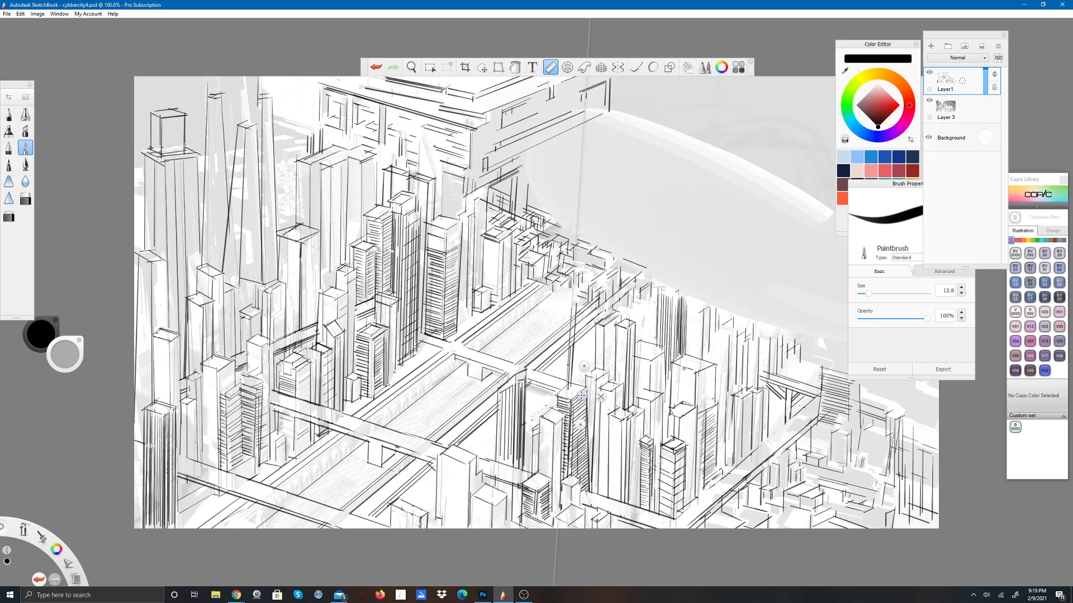
left_click_drag(582, 395, 544, 444)
mouse_move(574, 396)
left_mouse_down()
mouse_move(565, 371)
mouse_move(574, 364)
mouse_move(608, 391)
mouse_move(538, 451)
mouse_move(597, 436)
left_mouse_up()
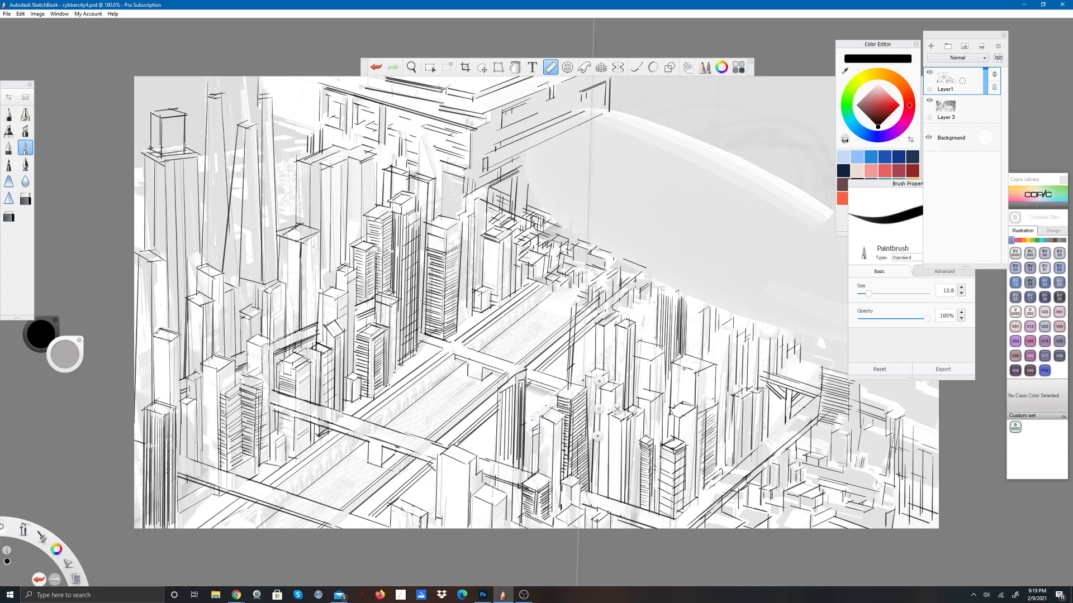
mouse_move(601, 398)
left_mouse_down()
mouse_move(582, 380)
mouse_move(574, 399)
mouse_move(566, 393)
mouse_move(601, 410)
mouse_move(606, 392)
mouse_move(590, 419)
mouse_move(569, 395)
mouse_move(594, 386)
mouse_move(573, 380)
mouse_move(598, 396)
mouse_move(578, 390)
mouse_move(595, 422)
left_mouse_up()
mouse_move(577, 402)
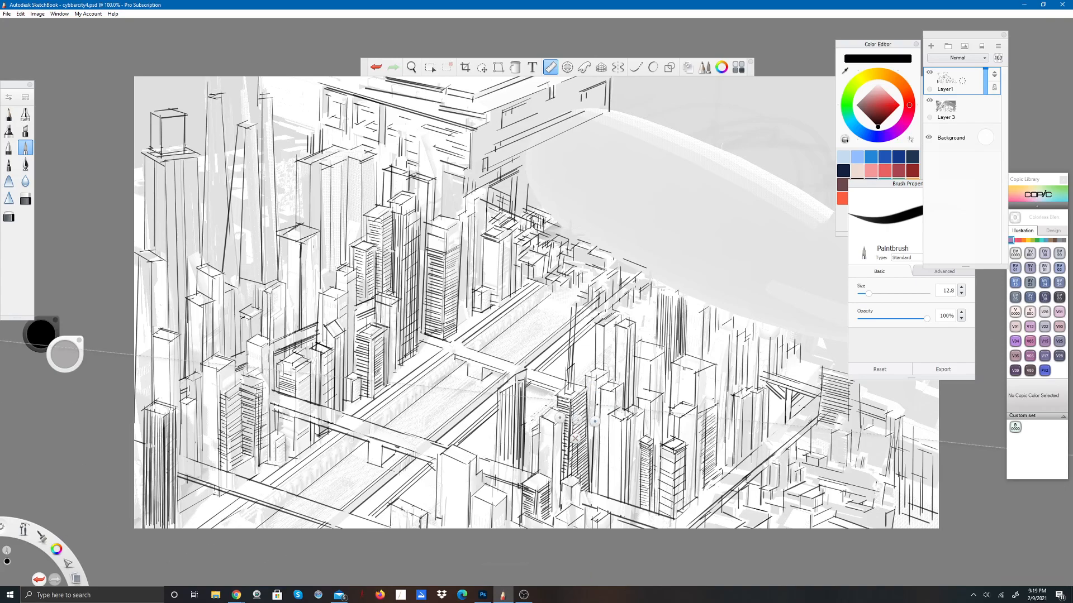
Step: Sharpen the spire's outline with the Hard Eraser with the ruler closed, and bring back the Paintbrush and straight ruler
left_click(26, 199)
left_click(558, 74)
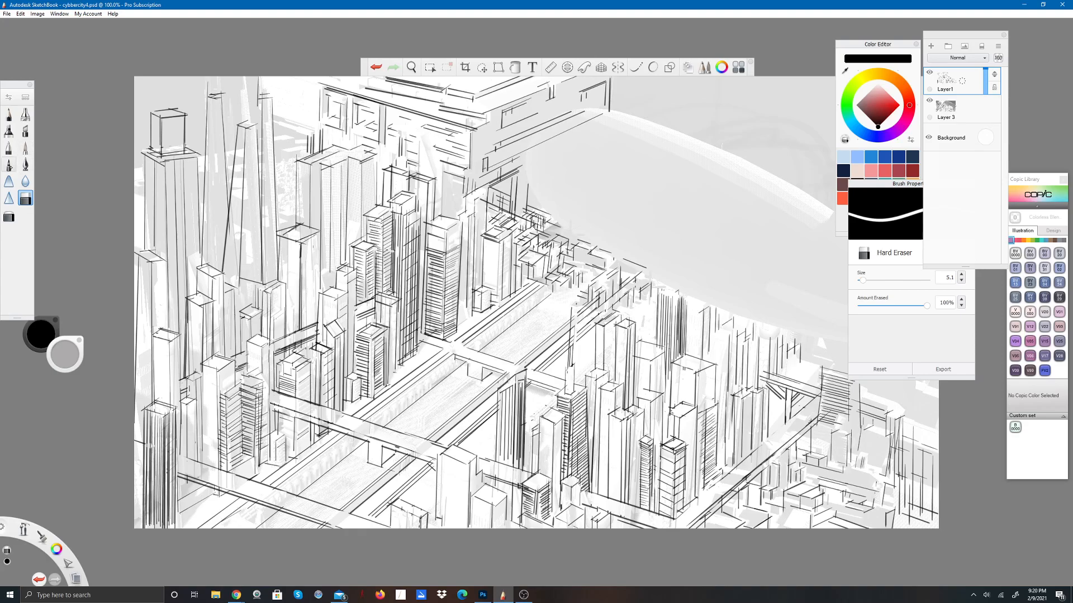
left_click(25, 148)
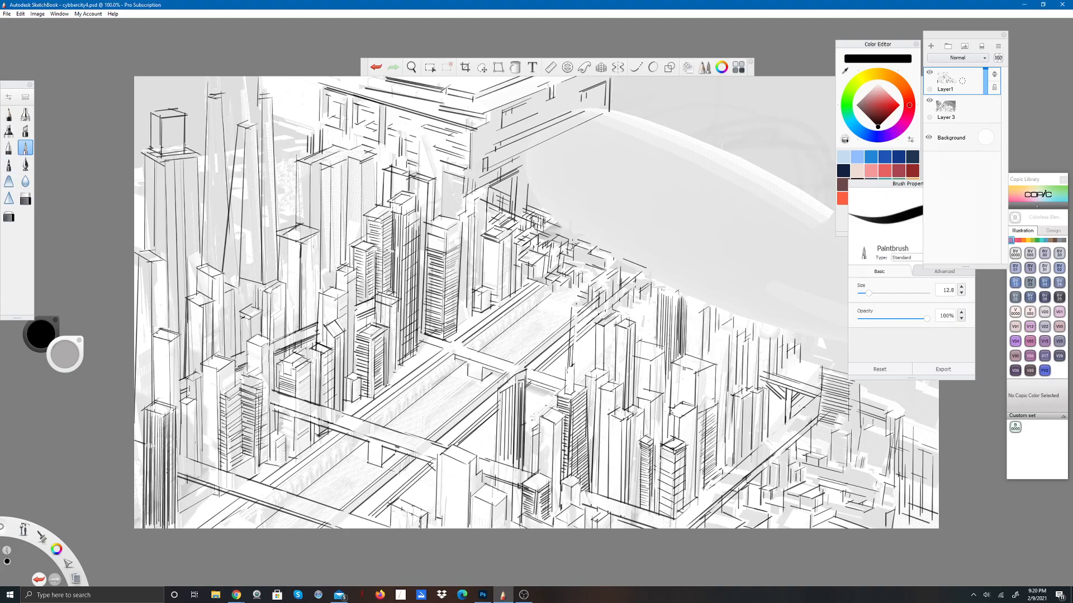
left_click(550, 67)
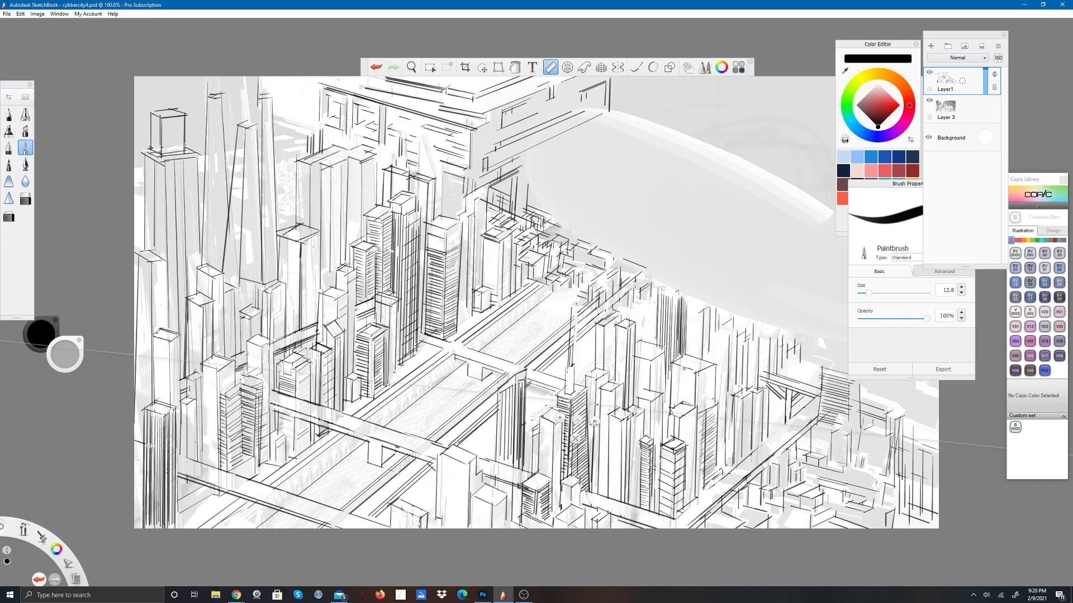
Step: Darken the spire above the striped tower with vertical Paintbrush strokes along the upright ruler
mouse_move(602, 424)
left_mouse_down()
mouse_move(584, 446)
mouse_move(564, 447)
mouse_move(582, 423)
left_mouse_up()
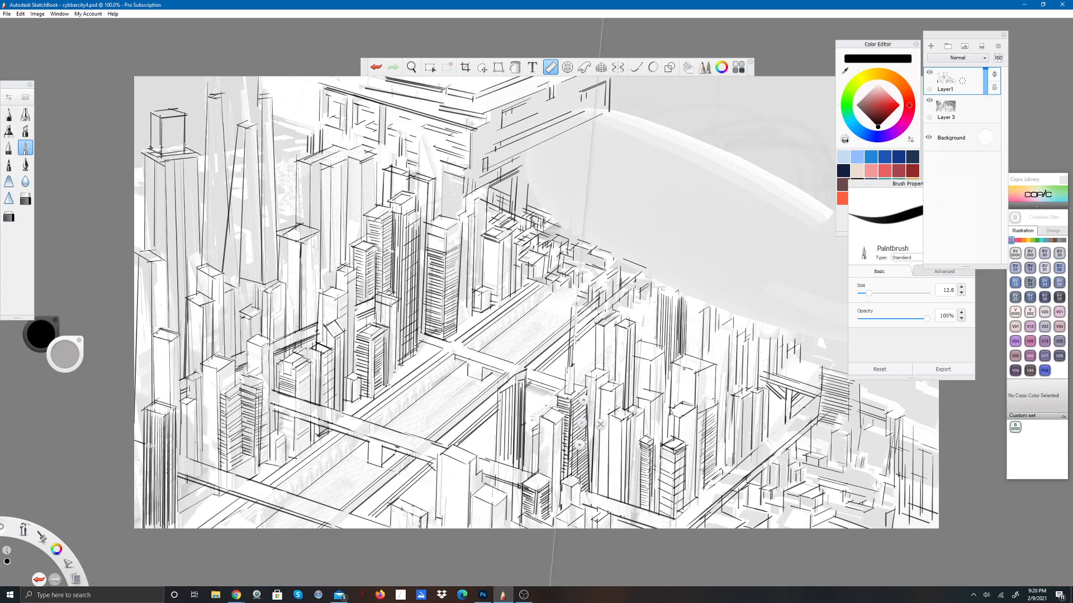
left_click_drag(576, 305, 572, 340)
left_click_drag(581, 423, 584, 423)
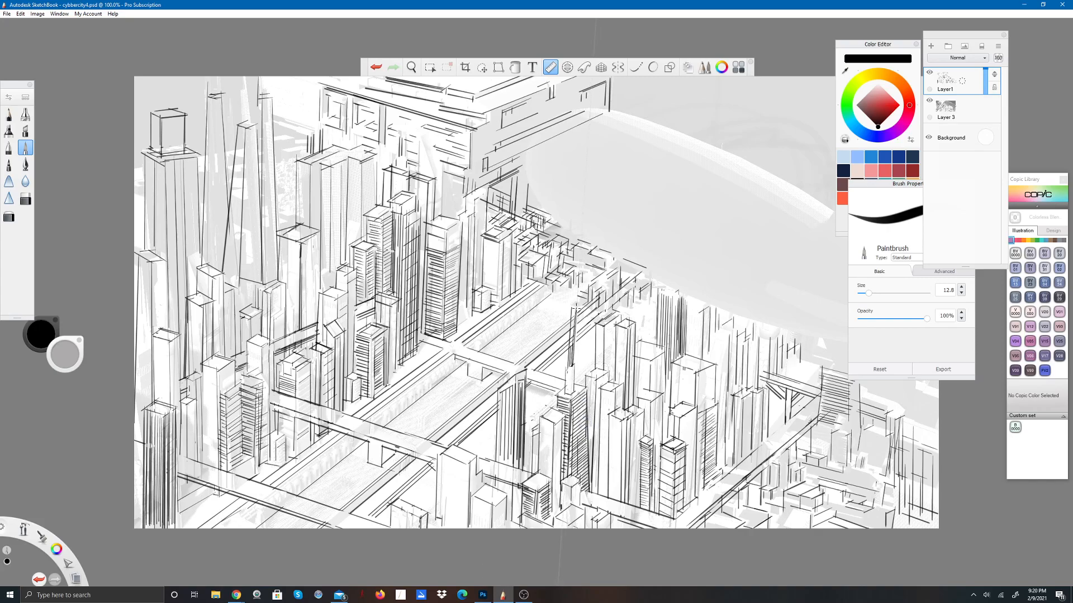
Step: Ink roof and side edges on the small blocks in the left-hand tower cluster with the ruler, close it, and select the Hard Eraser
left_click_drag(584, 423, 486, 418)
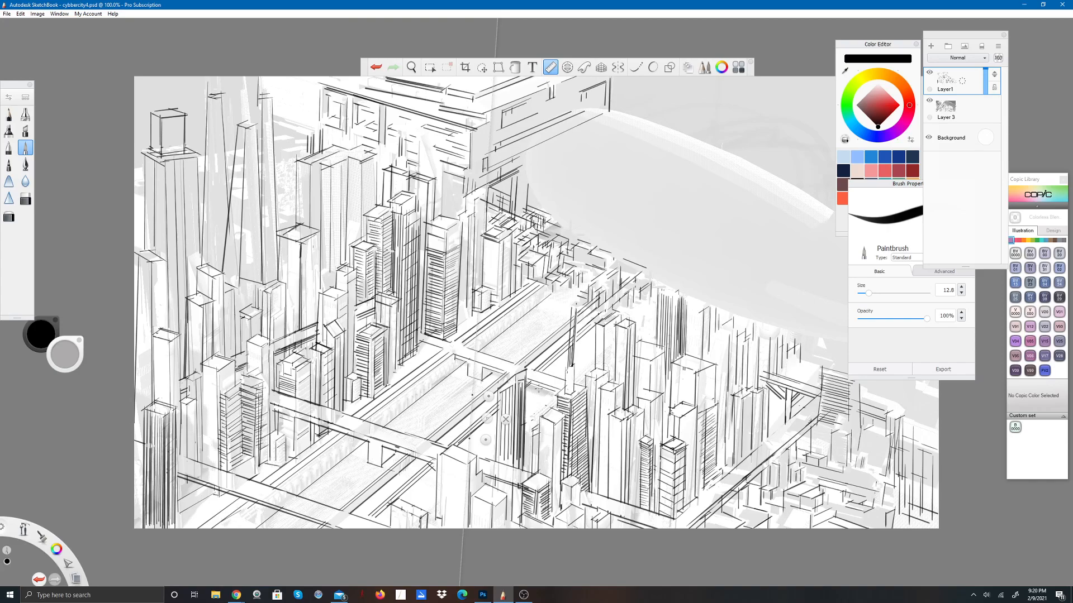
mouse_move(486, 417)
left_mouse_down()
mouse_move(340, 419)
mouse_move(229, 364)
mouse_move(235, 385)
mouse_move(202, 384)
mouse_move(231, 386)
mouse_move(229, 361)
mouse_move(273, 355)
mouse_move(265, 400)
mouse_move(279, 408)
mouse_move(260, 342)
mouse_move(279, 353)
mouse_move(294, 311)
mouse_move(298, 333)
mouse_move(276, 343)
mouse_move(284, 349)
mouse_move(263, 340)
mouse_move(299, 336)
mouse_move(264, 392)
mouse_move(229, 379)
mouse_move(271, 391)
mouse_move(278, 367)
mouse_move(267, 368)
mouse_move(299, 344)
mouse_move(255, 341)
mouse_move(258, 351)
mouse_move(276, 360)
mouse_move(273, 340)
left_mouse_up()
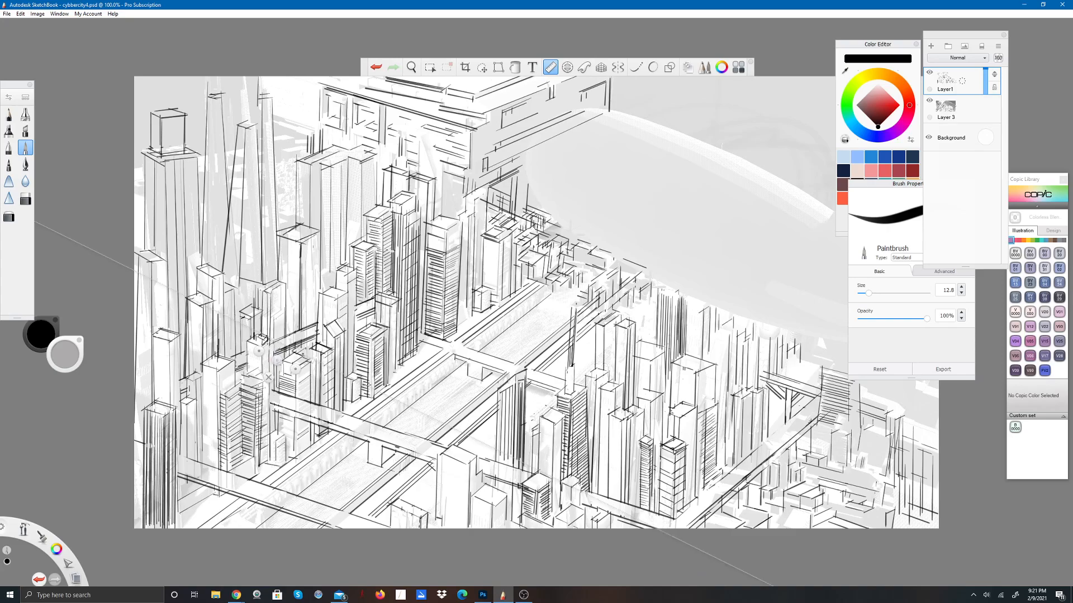
left_click_drag(277, 360, 294, 376)
left_click_drag(274, 368, 275, 367)
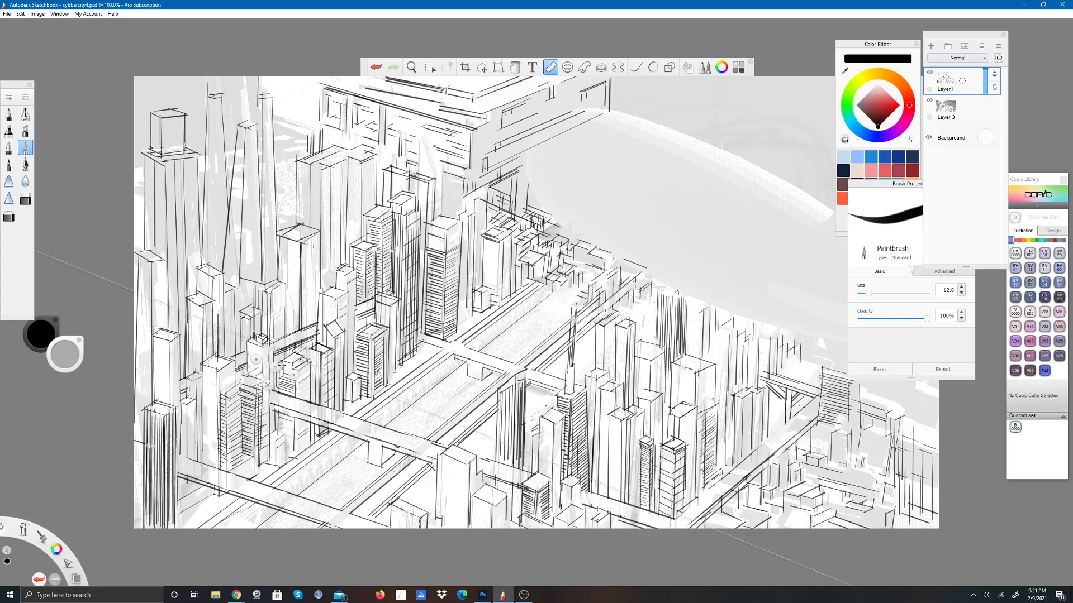
left_click_drag(274, 367, 297, 317)
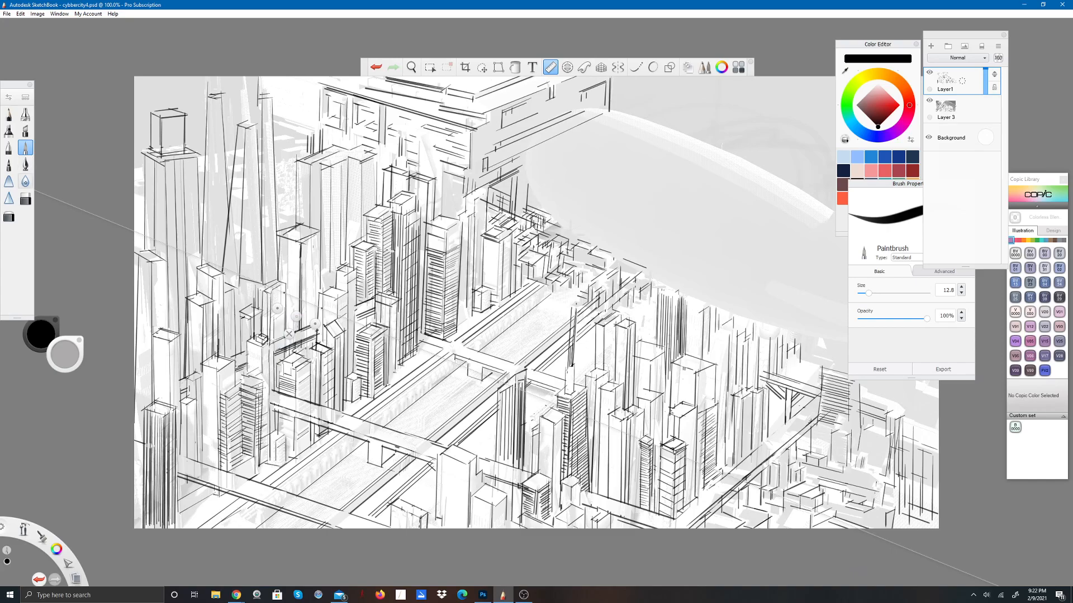
left_click(25, 199)
left_click(550, 67)
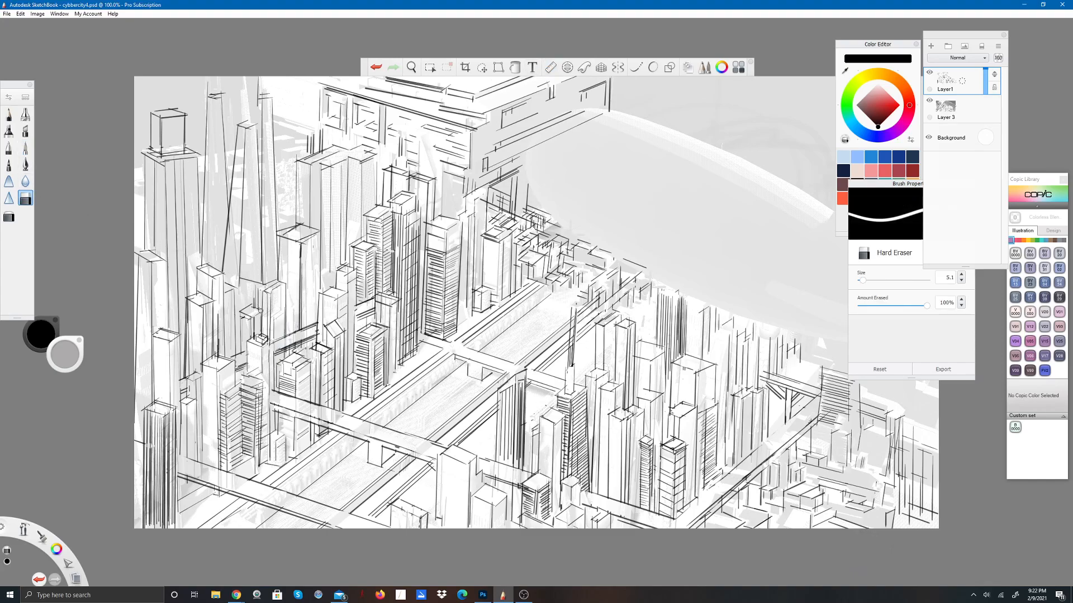
Step: Finish the Hard Eraser touch-up in the left-hand tower cluster, and add a new layer above Layer1
left_click_drag(249, 318, 254, 338)
left_click_drag(958, 40, 991, 46)
left_click(963, 52)
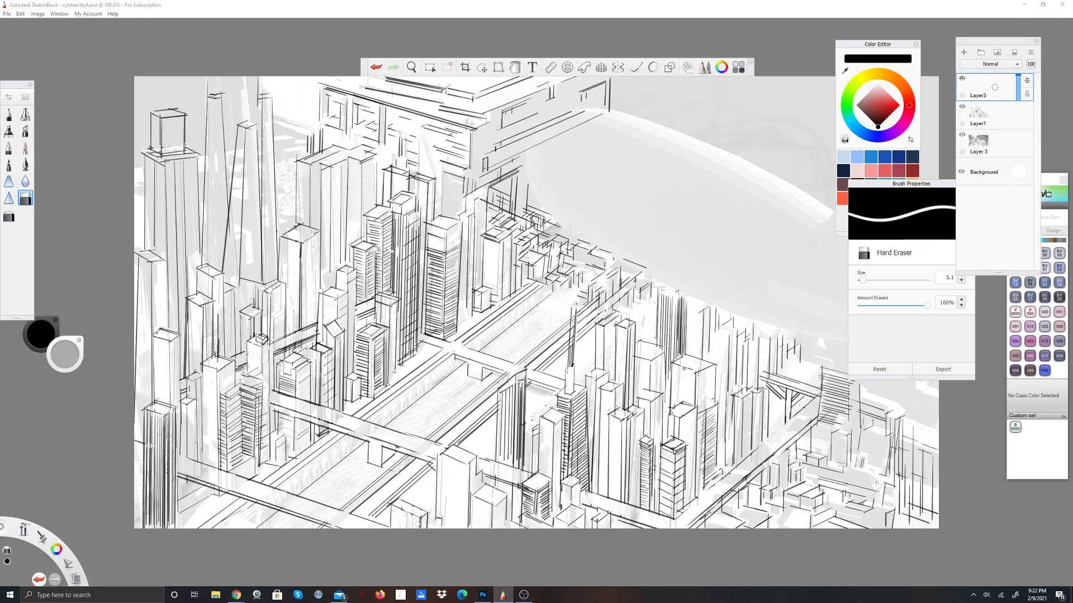
Step: Move the brush and color windows clear of the airship, and prepare to trace it with the Paintbrush, Layer1 hidden and Steady Stroke on
left_click_drag(910, 185, 938, 424)
mouse_move(888, 44)
left_mouse_down()
mouse_move(991, 187)
mouse_move(1054, 428)
mouse_move(1054, 491)
mouse_move(1052, 436)
left_mouse_up()
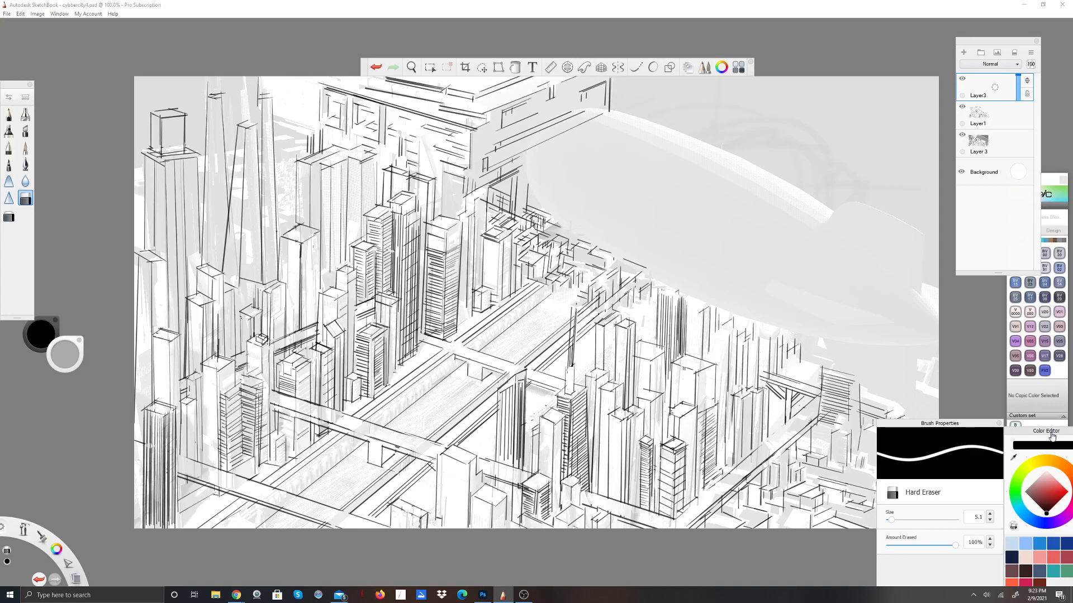
left_click(25, 148)
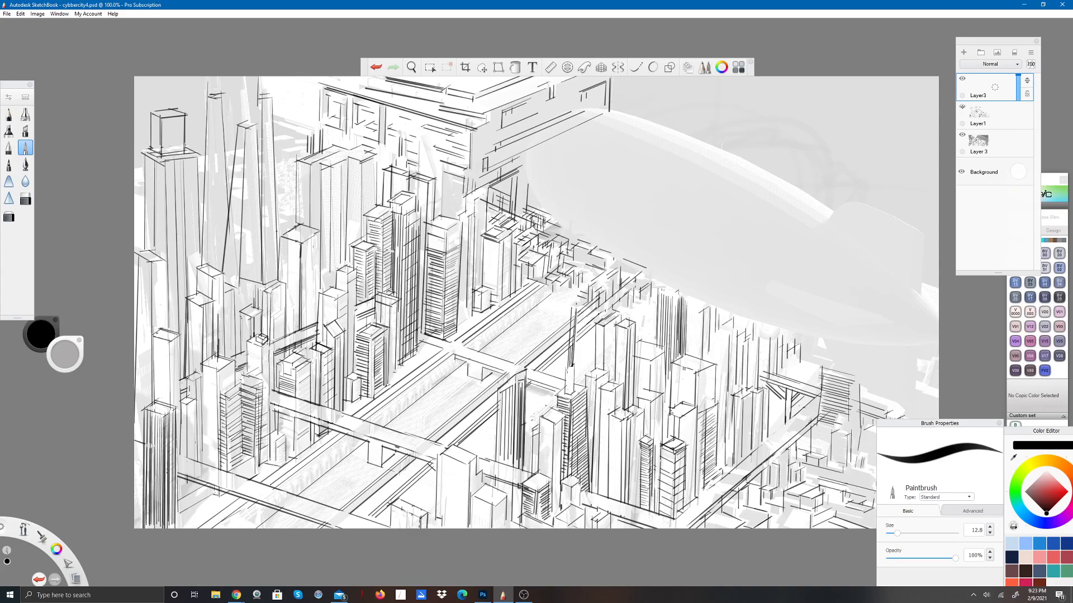
left_click(962, 107)
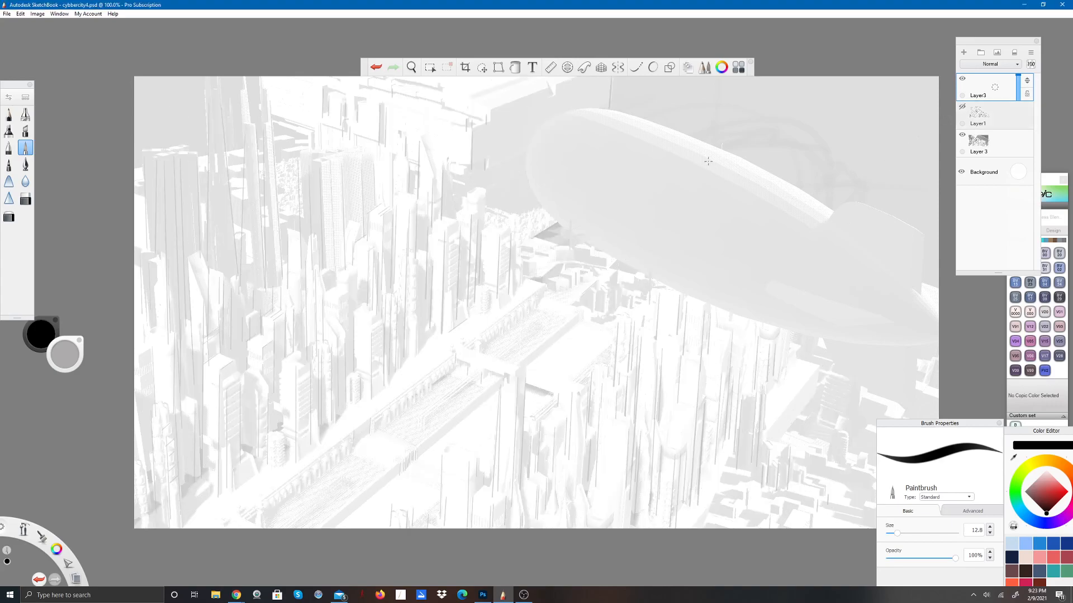
left_click(635, 67)
left_click_drag(584, 94, 586, 91)
left_click_drag(652, 121, 696, 140)
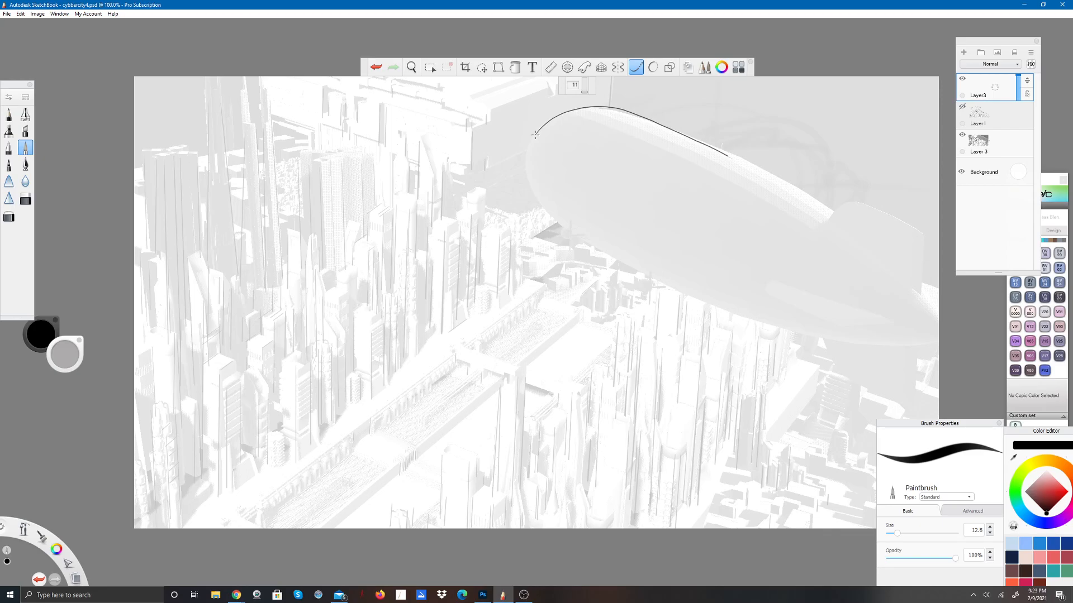
left_click_drag(771, 179, 785, 187)
left_click_drag(897, 278, 927, 308)
key("ctrl+z")
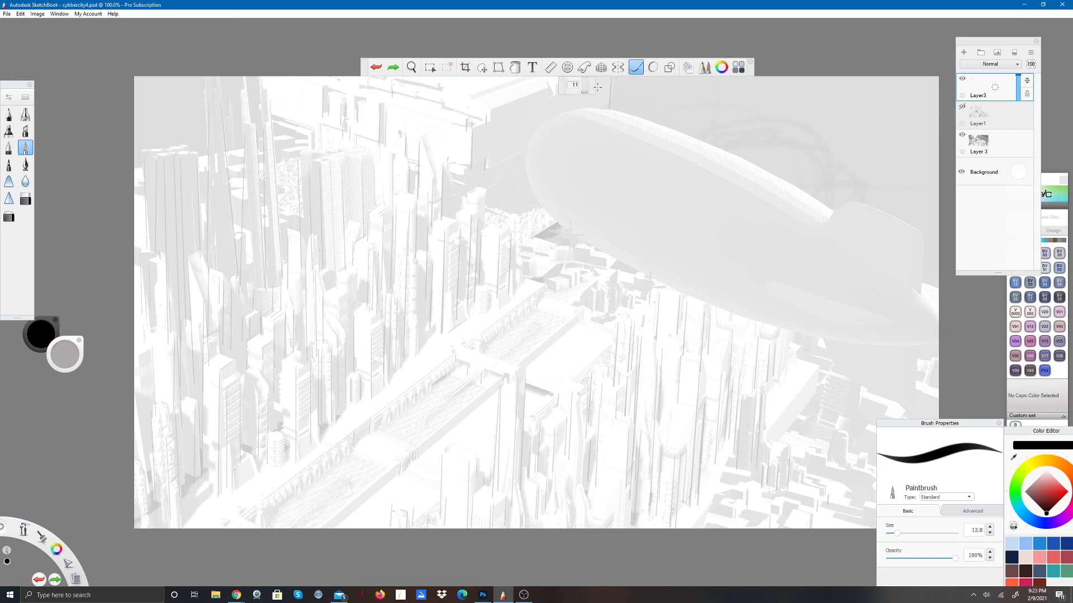
Step: Ink the outline of the airship's hull and upper tail fin with the Paintbrush at Steady Stroke level 40
left_click_drag(584, 91, 584, 87)
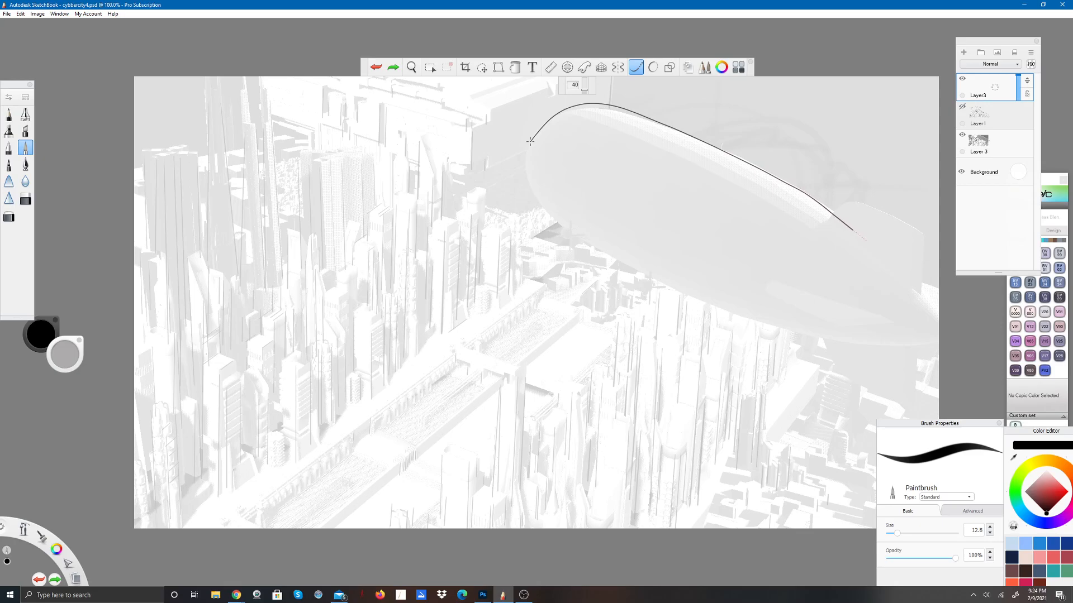
left_click_drag(879, 253, 898, 271)
mouse_move(953, 338)
left_mouse_down()
mouse_move(938, 355)
mouse_move(757, 324)
mouse_move(605, 256)
mouse_move(545, 204)
left_mouse_up()
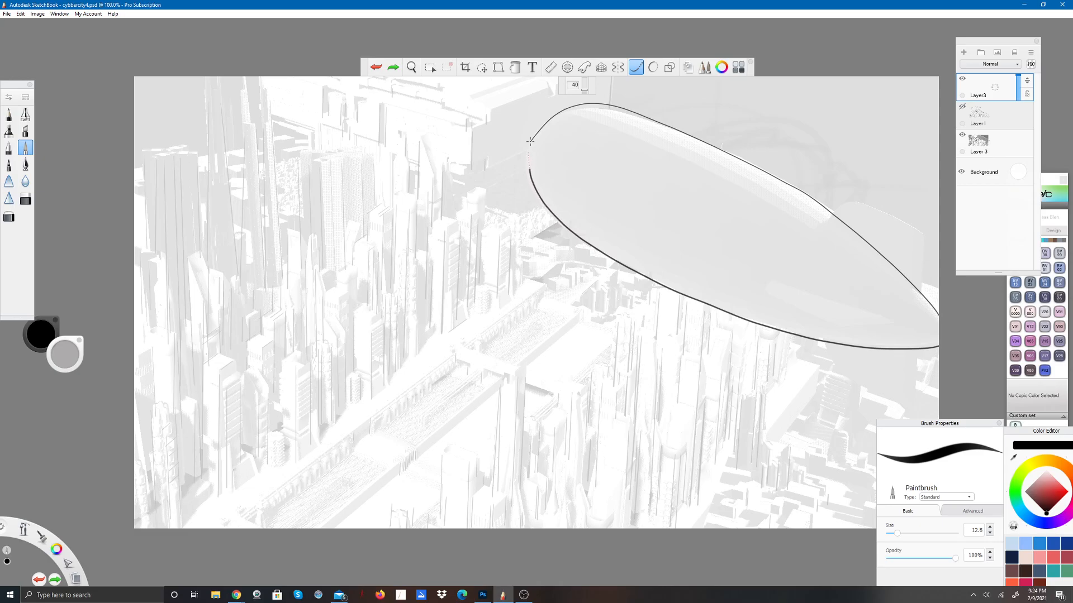
left_click_drag(530, 141, 540, 121)
left_click_drag(899, 214, 930, 239)
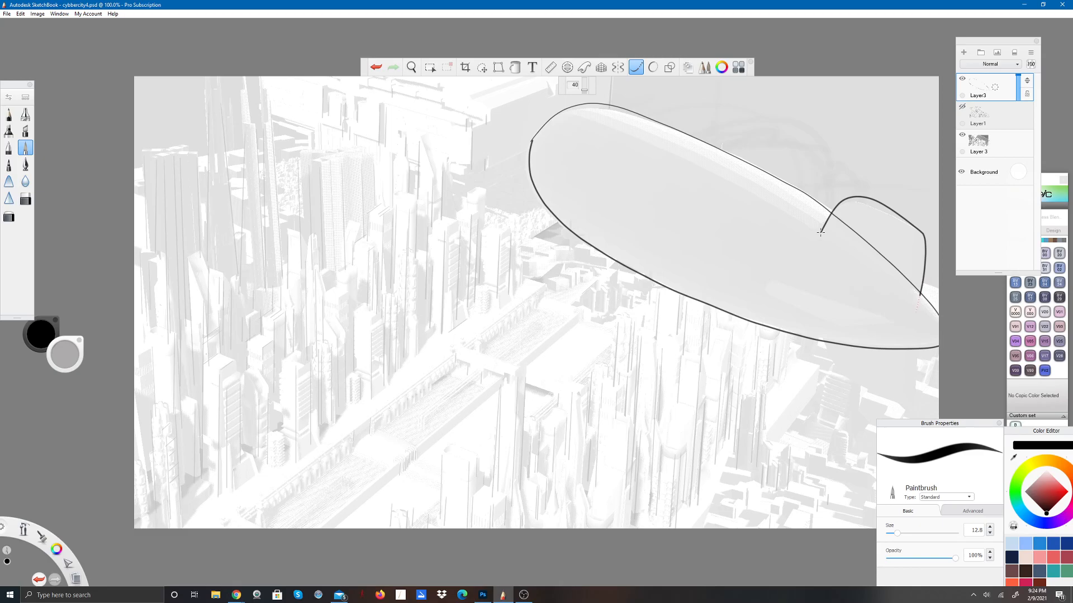
left_click_drag(822, 233, 896, 290)
left_click_drag(878, 330, 901, 334)
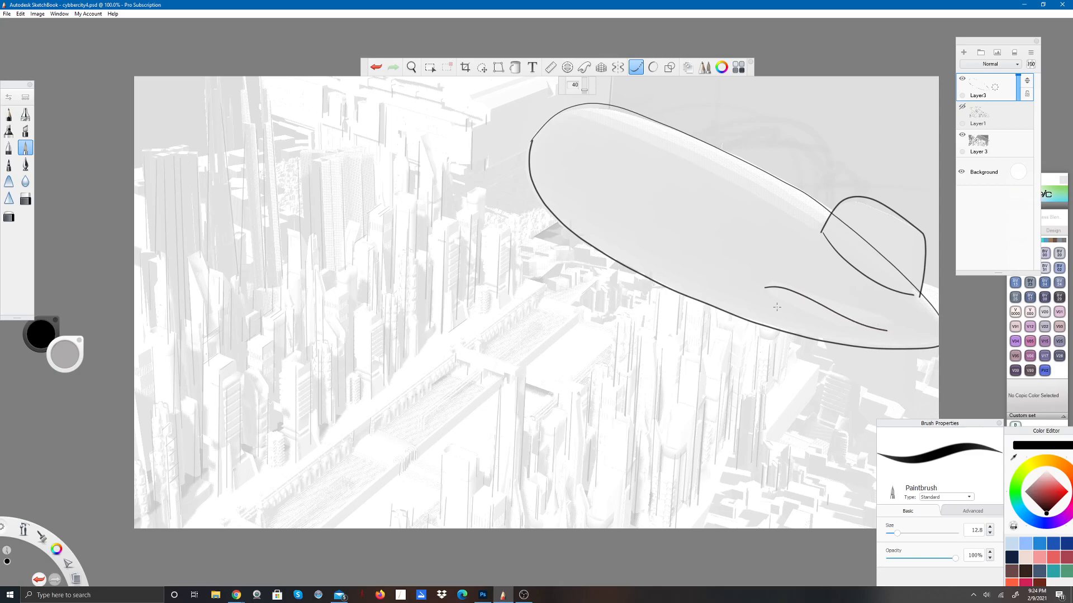
key("ctrl+z")
left_click_drag(766, 292, 767, 291)
key("ctrl+z")
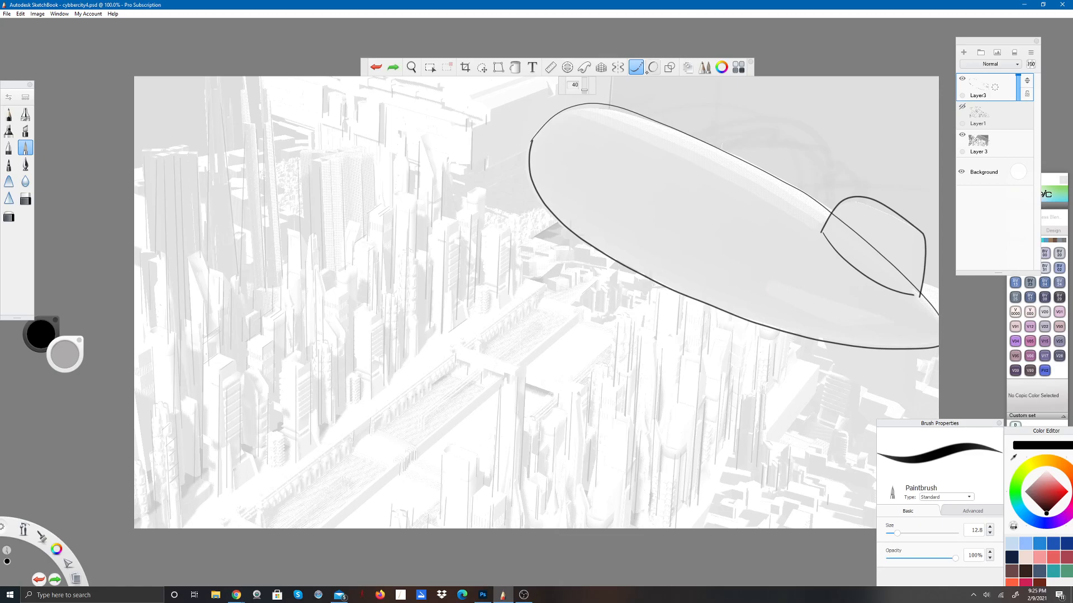
Step: Ink the narrow lower tail fin as a closed teardrop shape with Steady Stroke at level 23
left_click_drag(585, 90, 584, 91)
left_click_drag(836, 295, 873, 317)
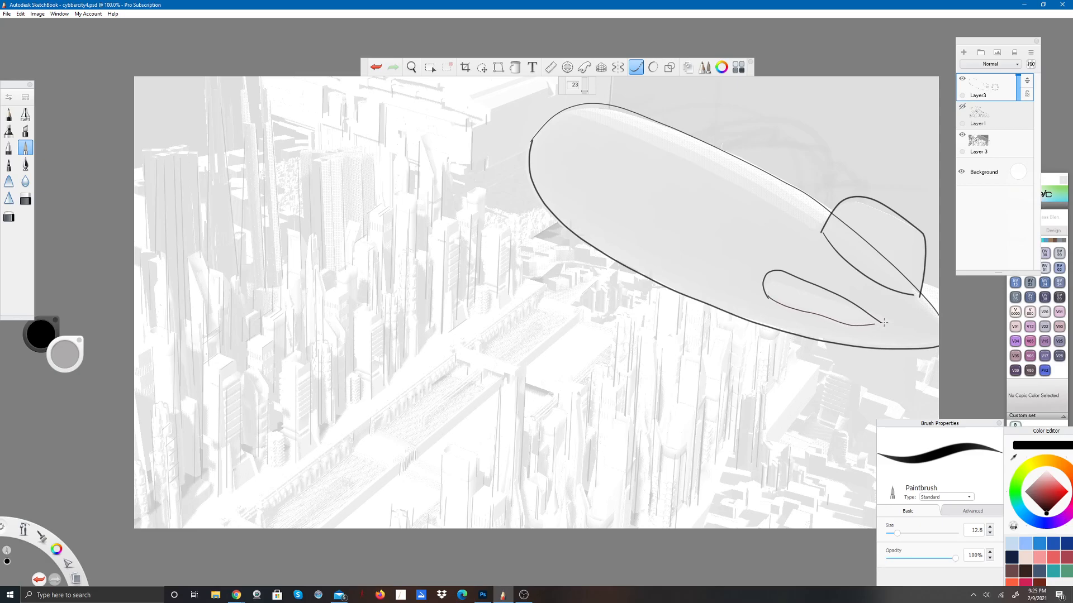
key("ctrl+z")
left_click_drag(887, 322, 888, 321)
Step: Erase the hull line crossing the upper tail fin with the Hard Eraser and Steady Stroke at level 17
left_click(25, 199)
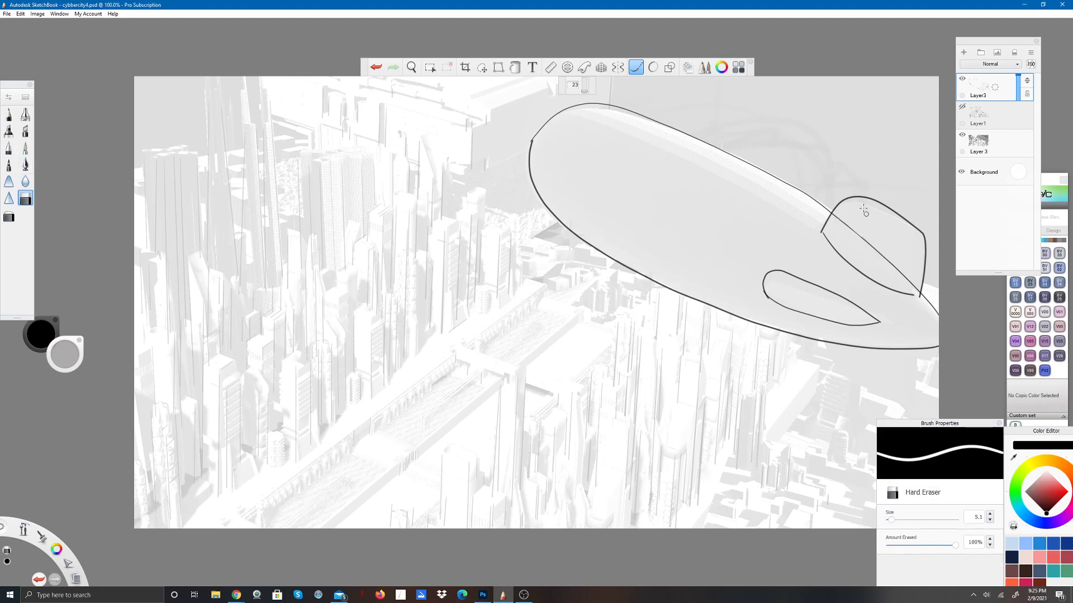
left_click_drag(584, 87, 584, 94)
left_click_drag(840, 220, 896, 270)
left_click_drag(908, 286, 912, 292)
Step: Ink the rear engine pod beneath the hull with the Paintbrush, using Predictive Stroke at level 4 for its round end
left_click(26, 147)
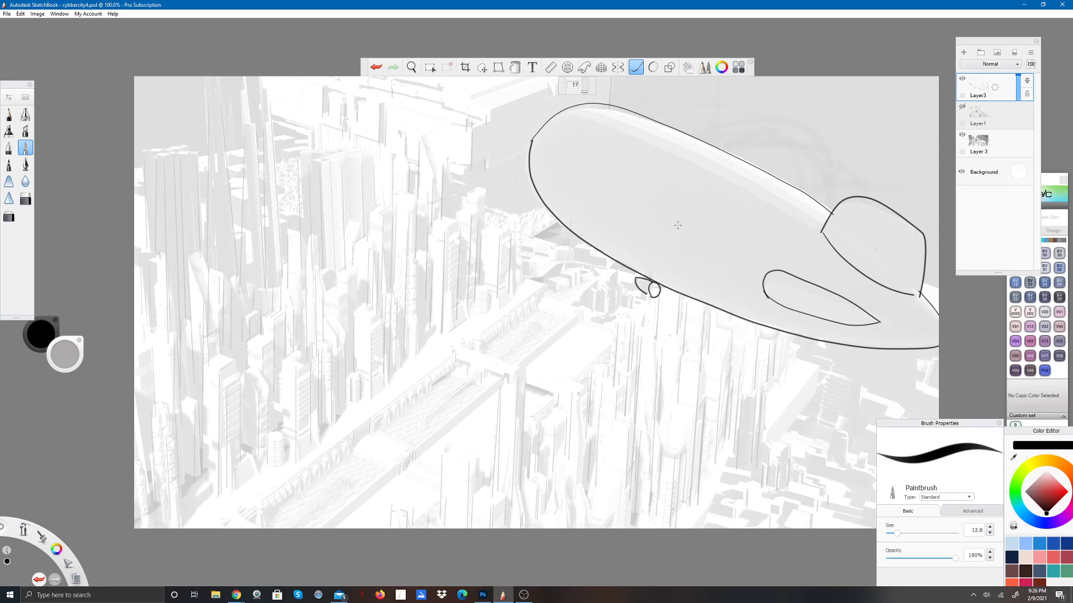
key("ctrl+z")
left_click(652, 67)
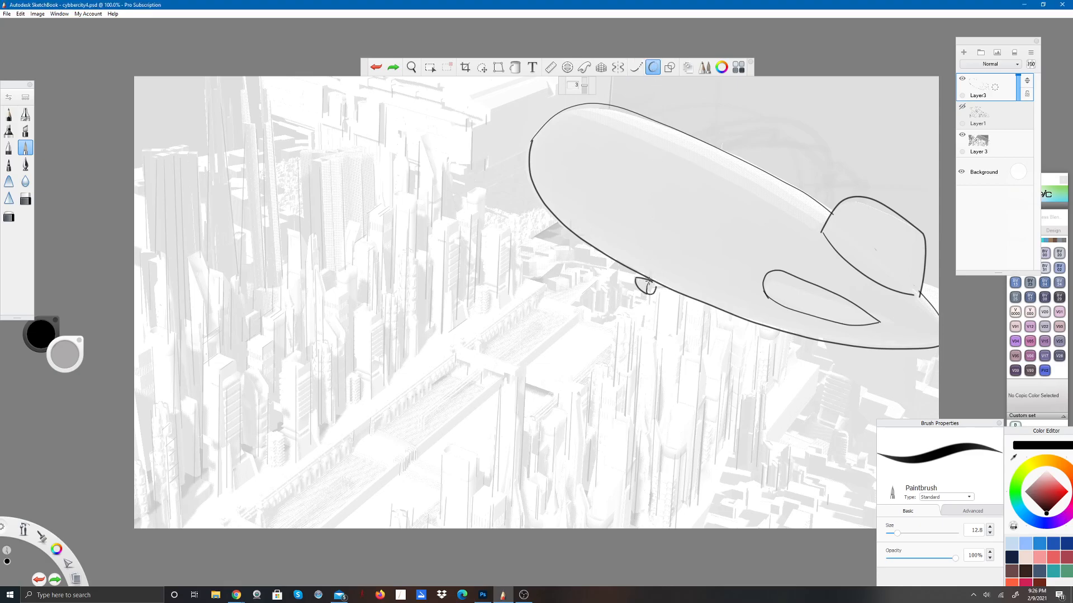
left_click_drag(649, 281, 655, 285)
key("ctrl+z")
left_click_drag(583, 90, 584, 79)
left_click_drag(648, 281, 649, 286)
key("ctrl+z")
Step: Ink a matching engine pod beneath the hull's nose, and draw propeller blades on both engines
left_click(636, 67)
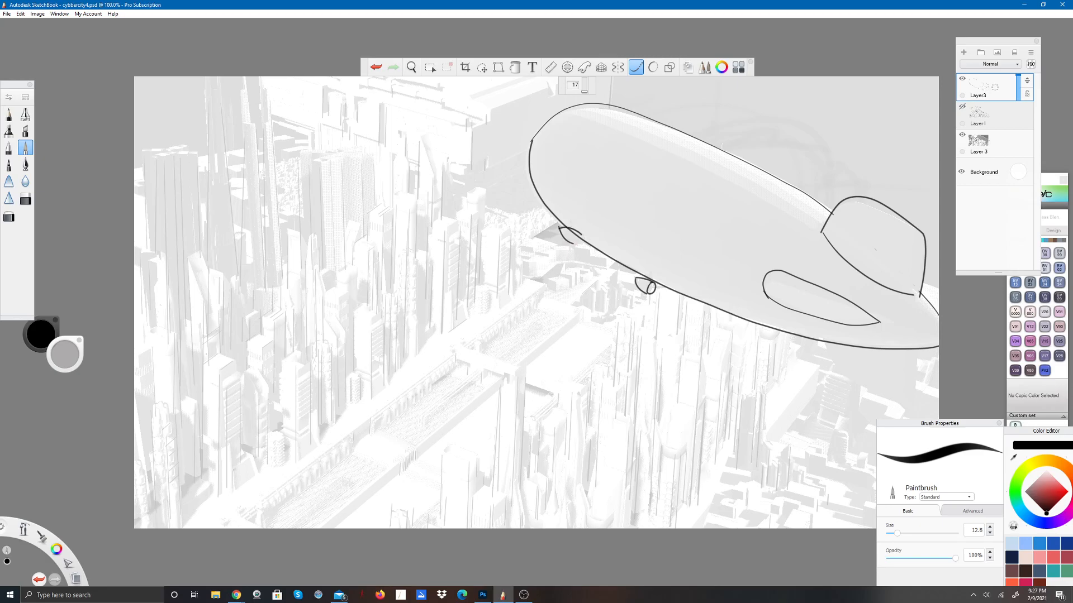
left_click(652, 67)
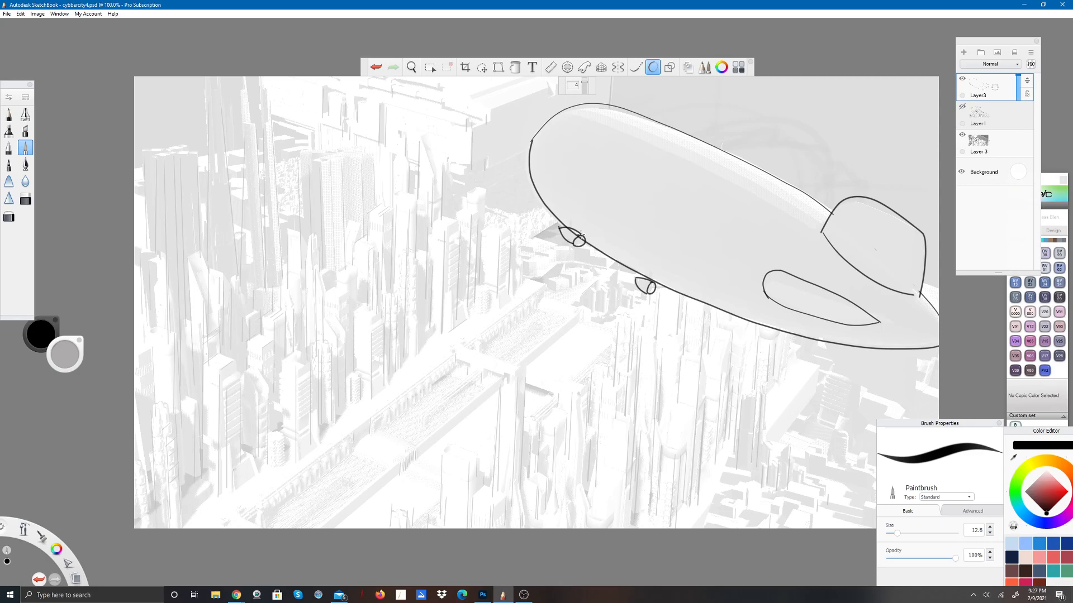
left_click(636, 67)
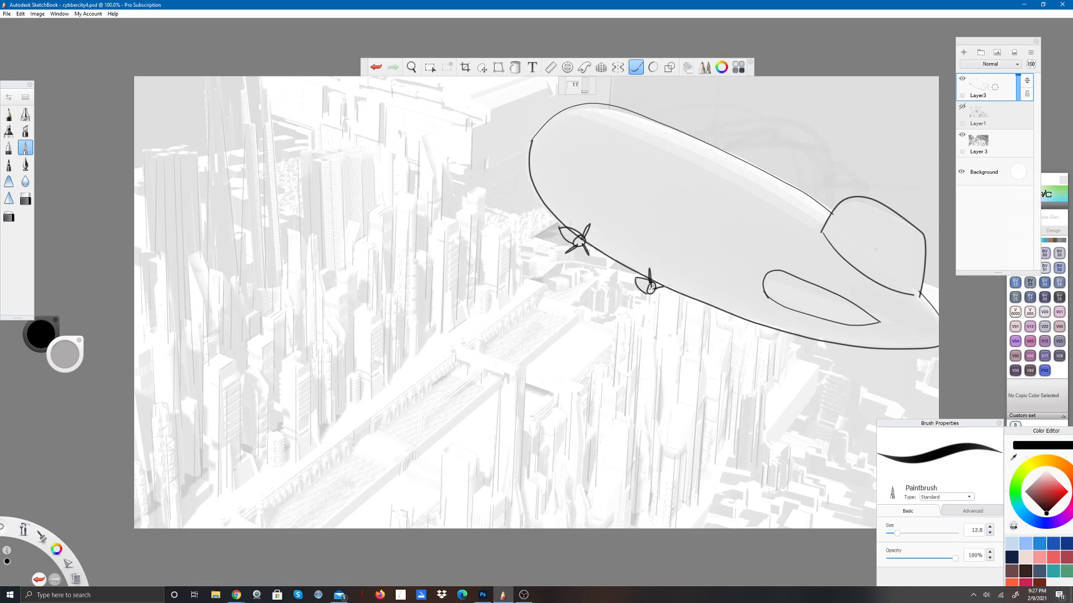
left_click_drag(649, 290, 640, 306)
Step: Show Layer1, erase its building lines inside the airship with the Hard Eraser, and touch up the rear propeller on Layer3
left_click(962, 107)
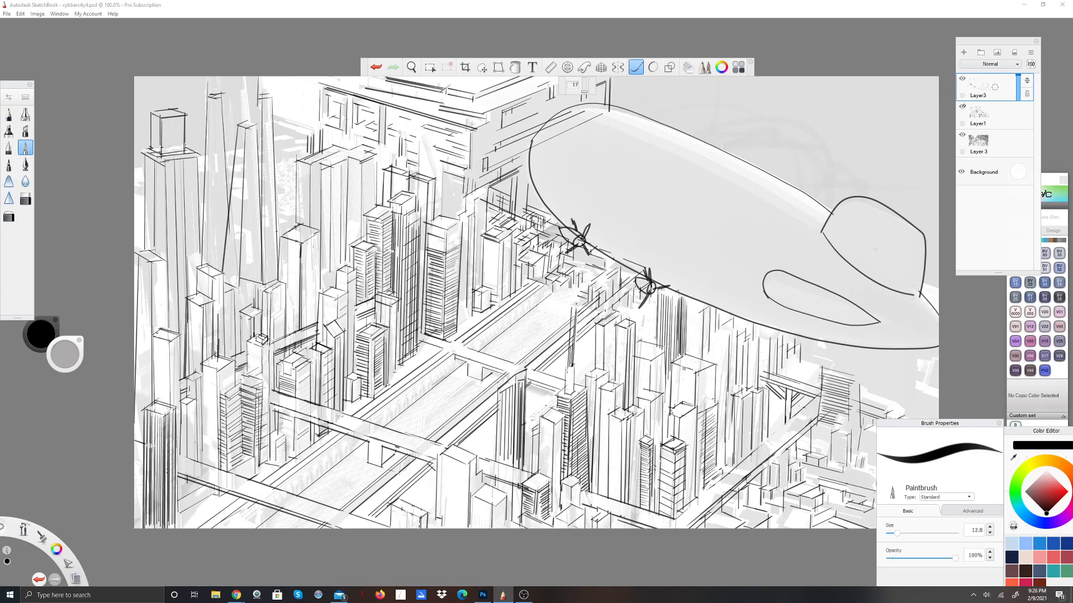
key("e")
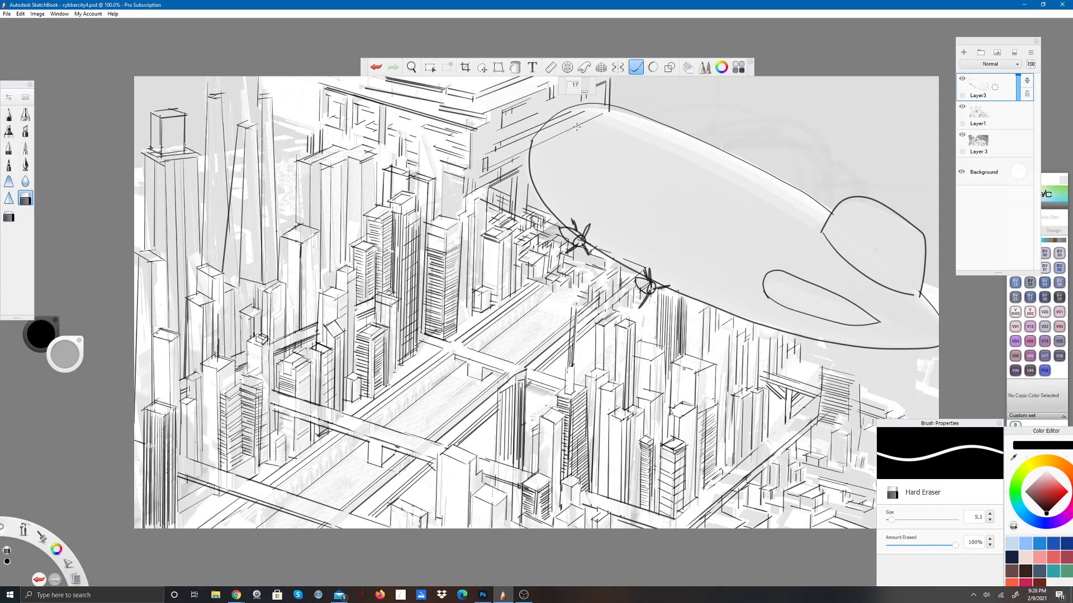
left_click(995, 115)
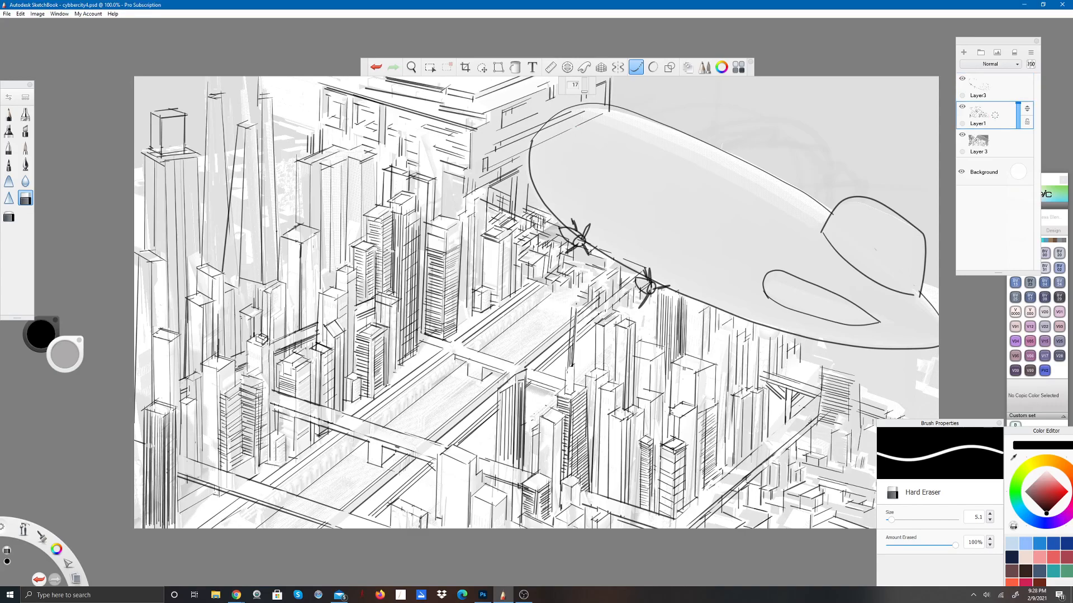
mouse_move(563, 133)
left_mouse_down()
mouse_move(545, 141)
mouse_move(547, 130)
left_mouse_up()
left_click(962, 107)
left_click(961, 106)
left_click(961, 107)
left_click(961, 106)
left_click_drag(583, 94, 584, 102)
left_click(997, 85)
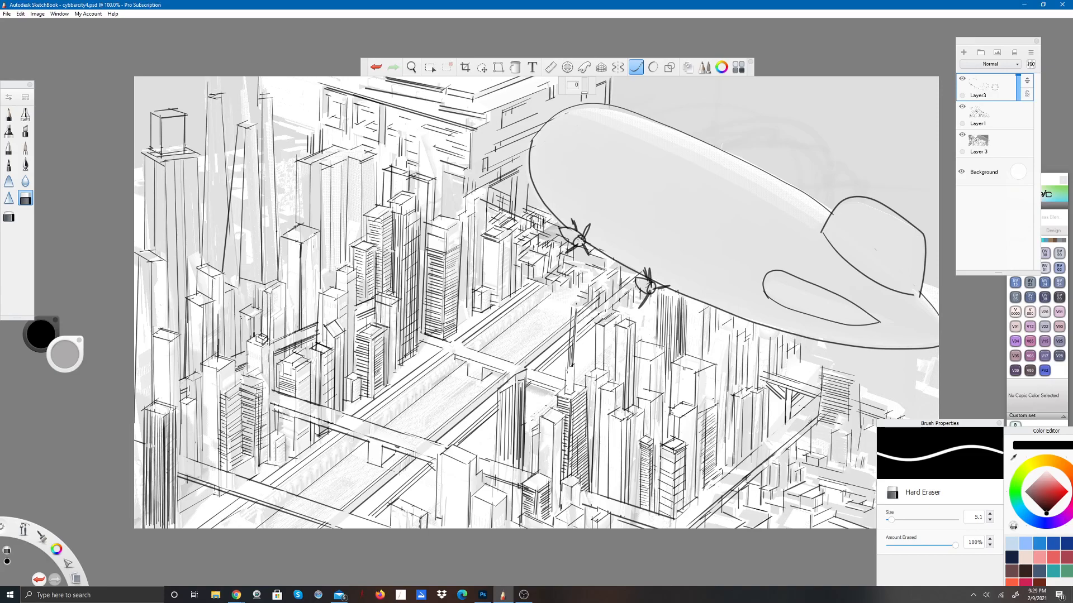
left_click(650, 287)
Step: Save the drawing as a new PSD file named cybbercity6 in the enviorment 2222 folder
key("alt+Tab")
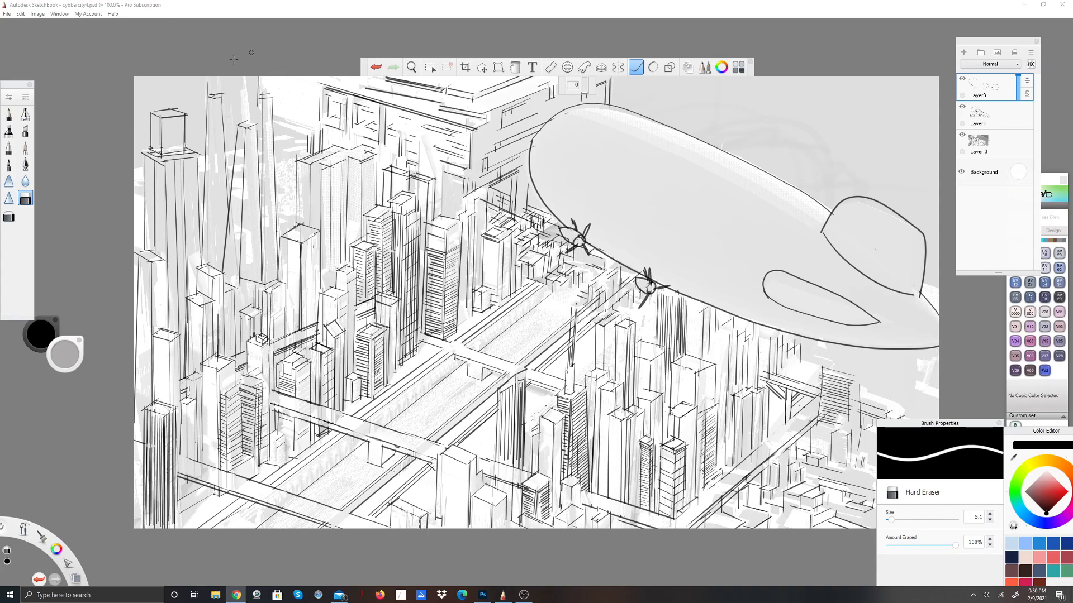
left_click(6, 15)
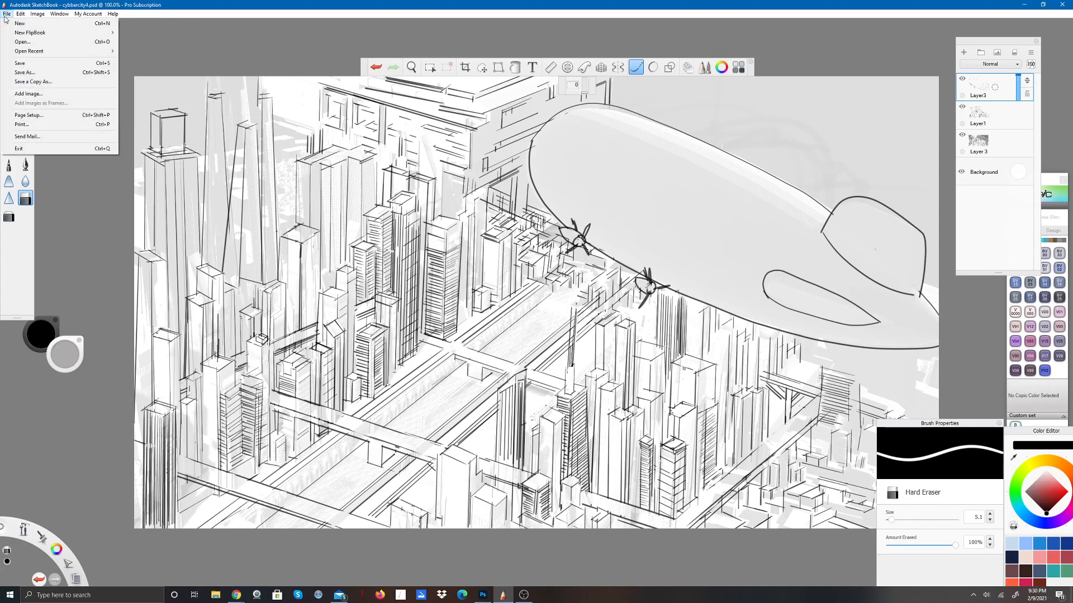
left_click(24, 72)
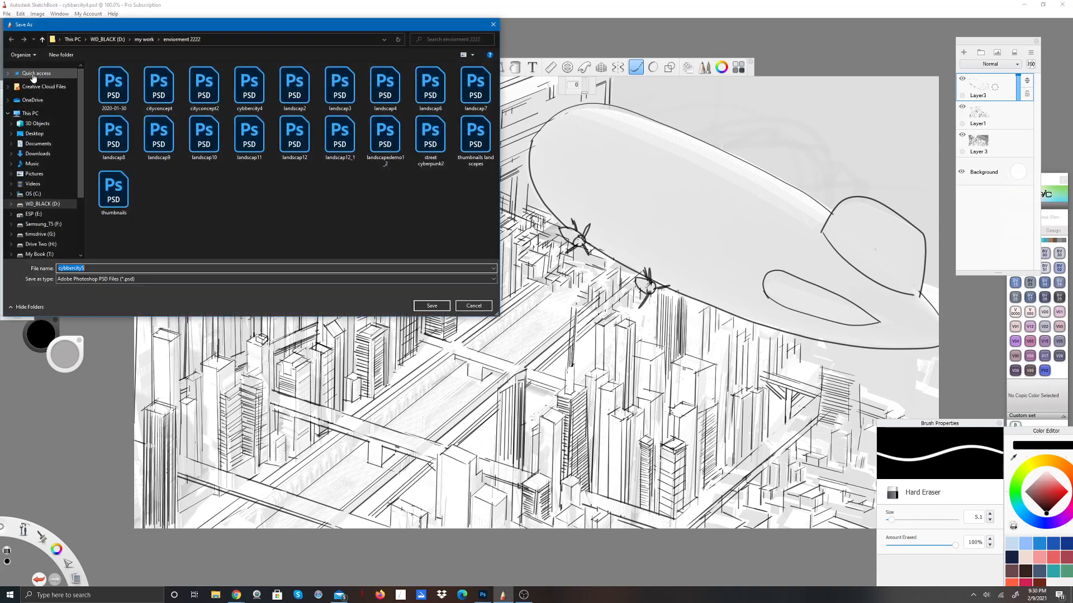
left_click(88, 267)
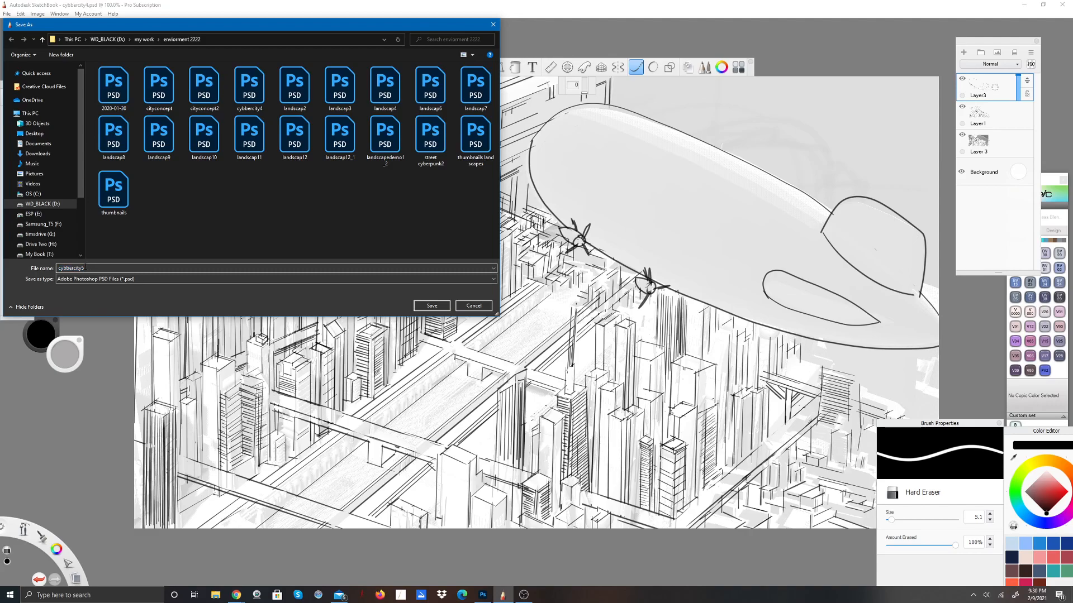
key("shift+Left")
type("6")
left_click(441, 308)
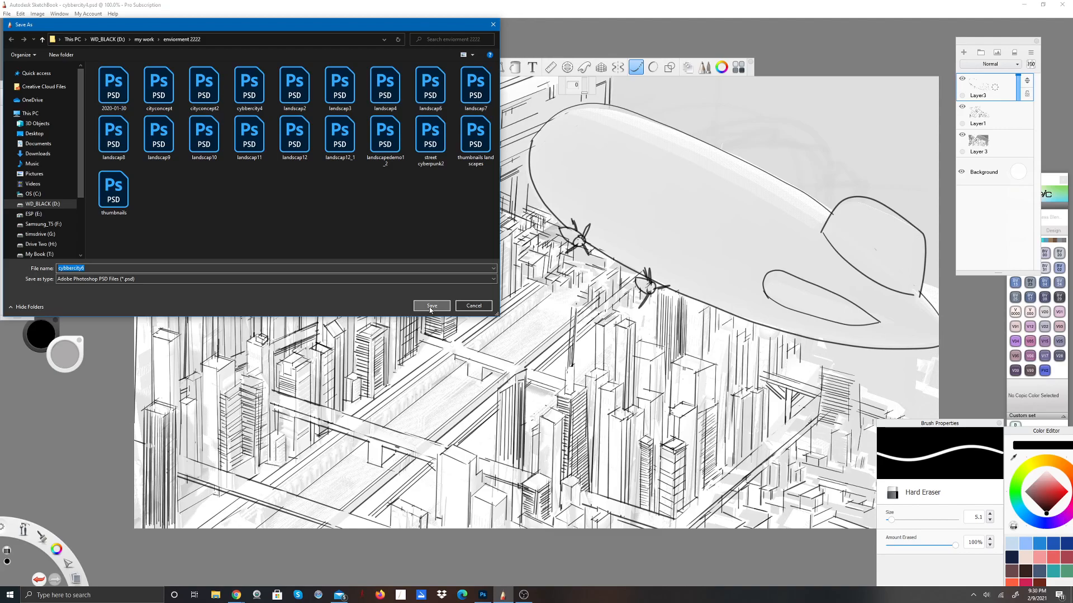
left_click(436, 311)
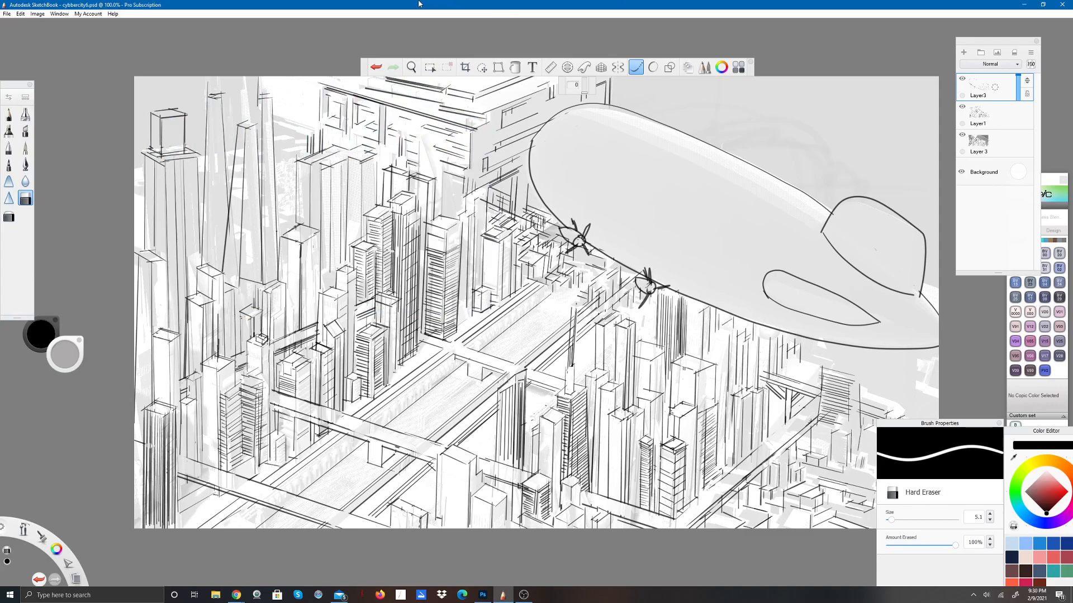
Step: Close SketchBook, minimize the browser window, and switch to Photoshop
left_click(1061, 6)
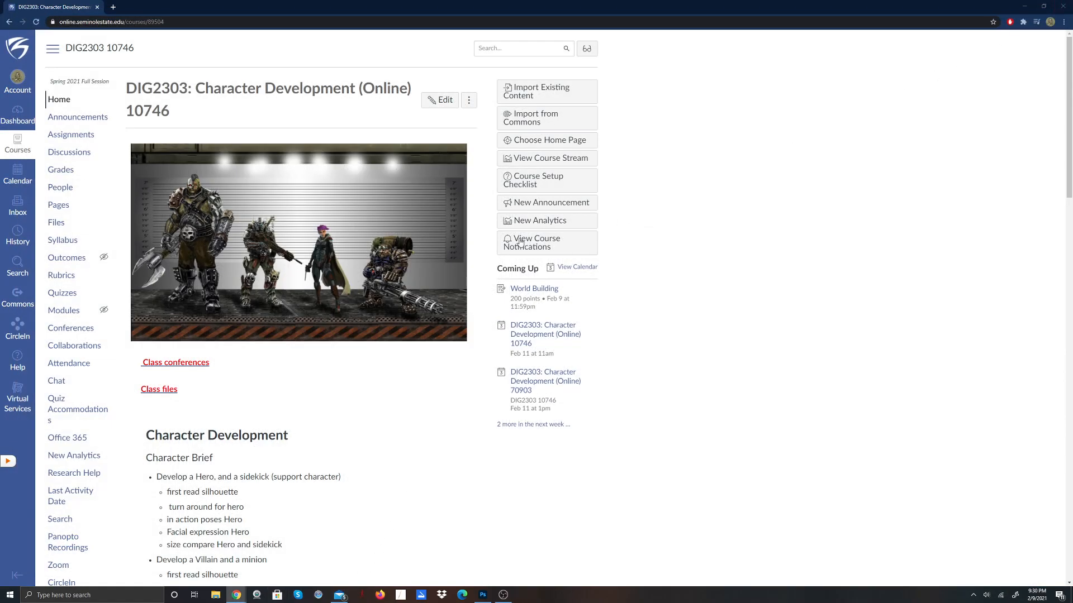
left_click(1026, 7)
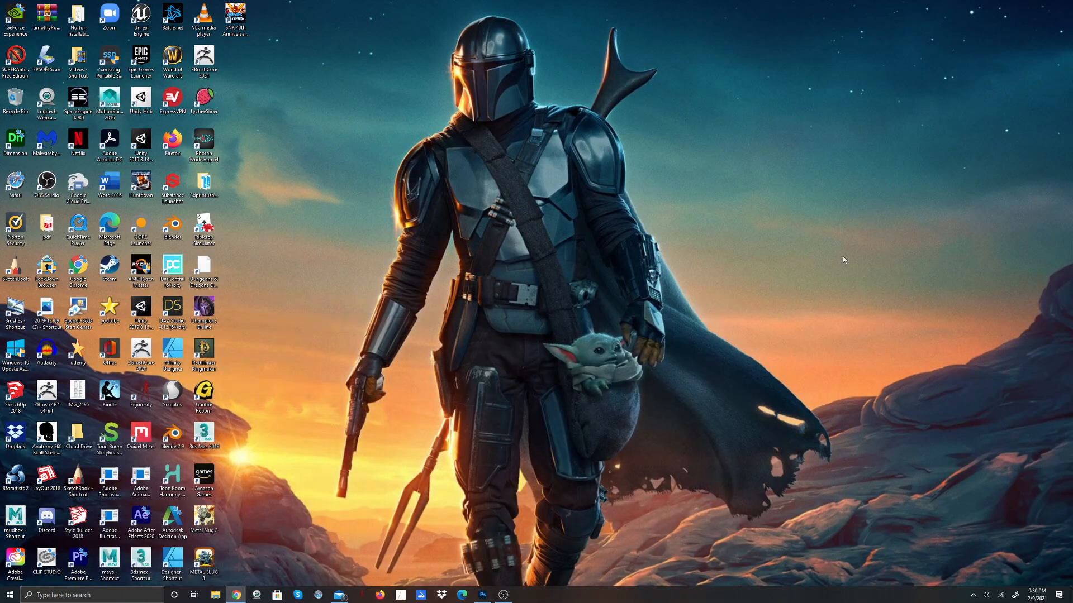
left_click(483, 596)
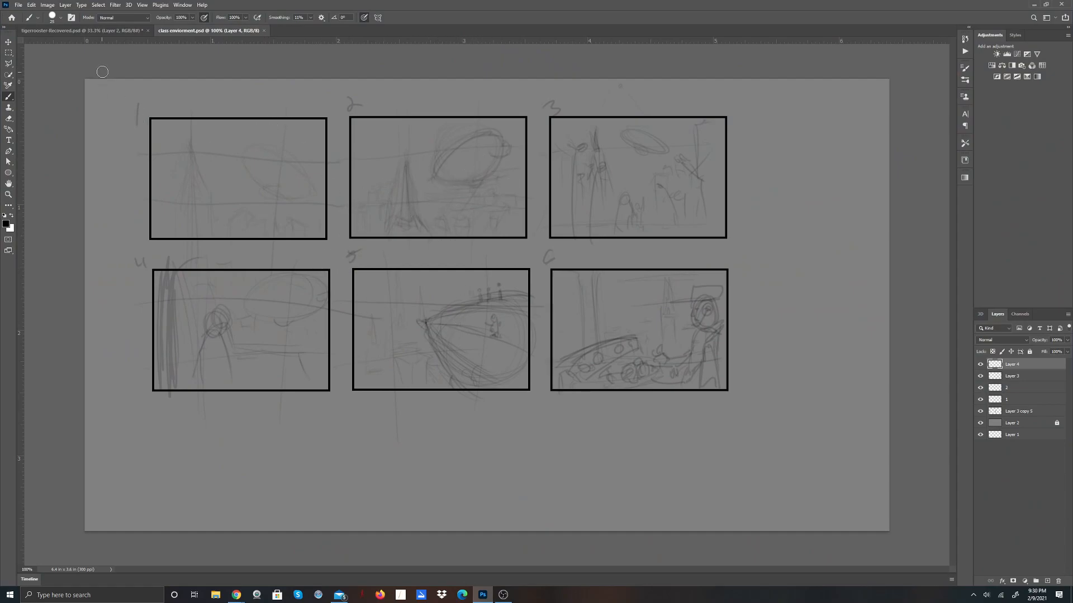
Step: Open the cybbercity6 PSD from the my work > enviorment 2222 folder on the WD_BLACK (D:) drive
left_click(69, 31)
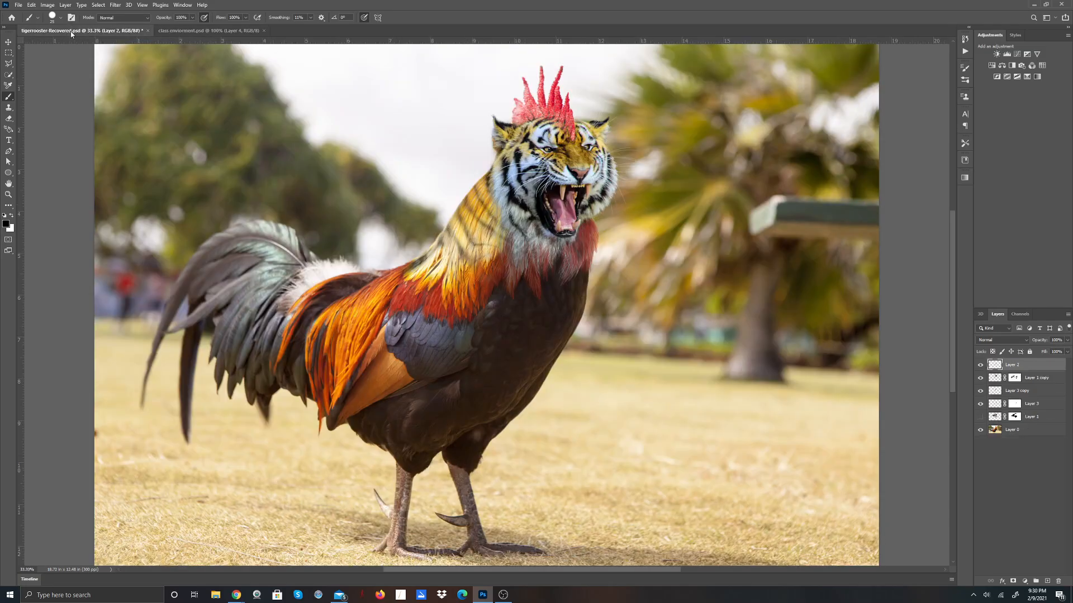
left_click(196, 35)
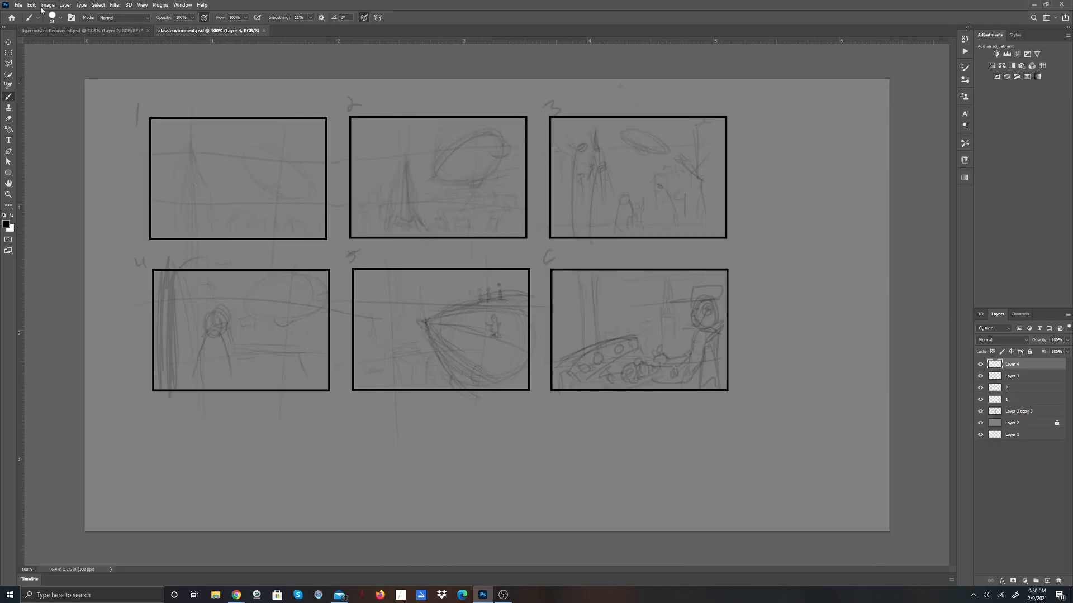
left_click(20, 5)
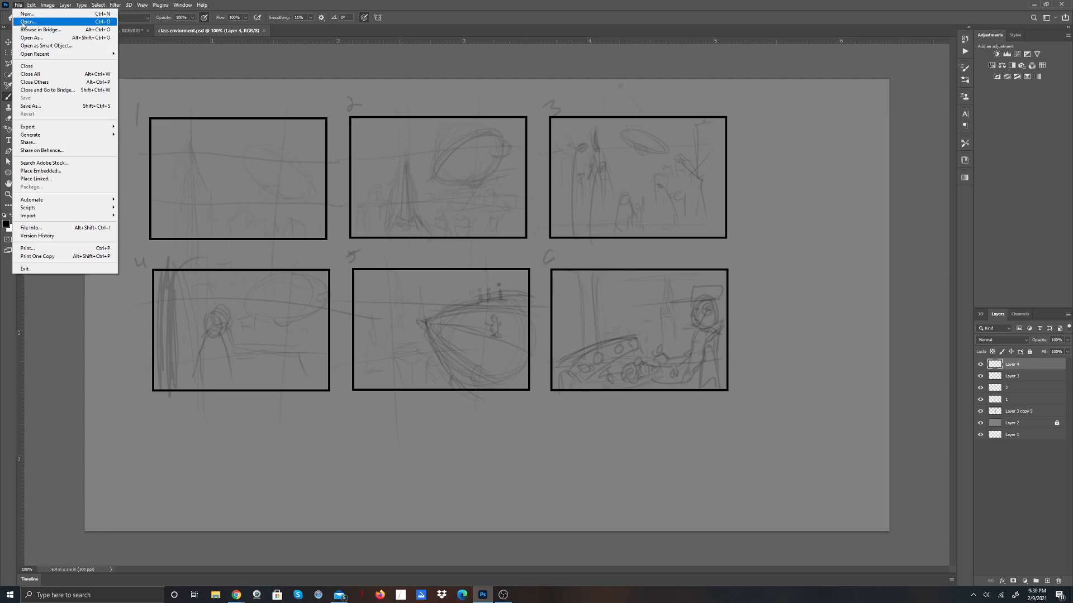
left_click(22, 24)
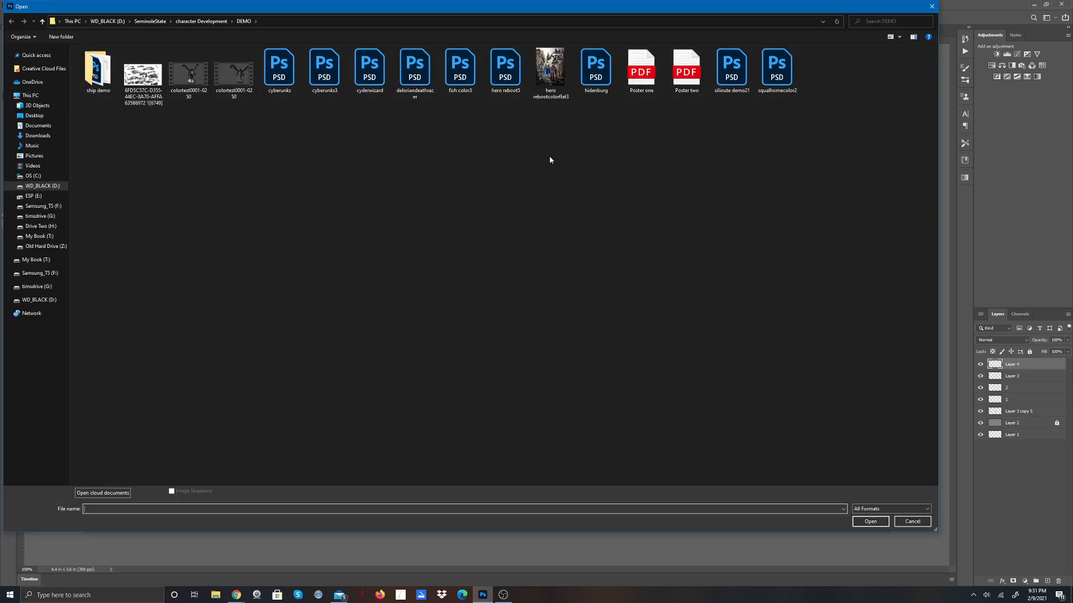
left_click(55, 186)
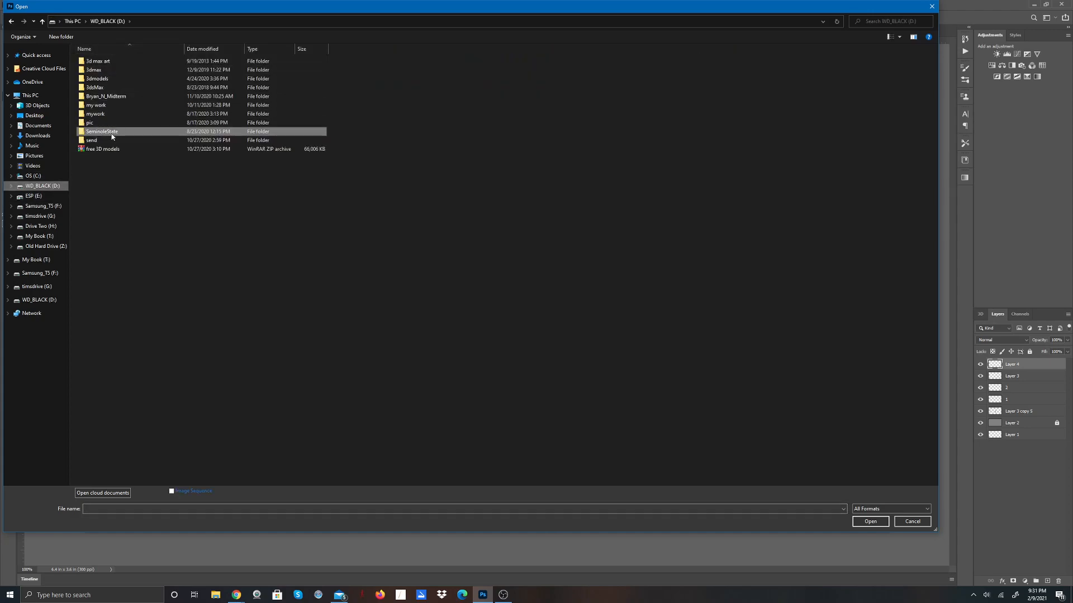
left_click(101, 107)
double_click(101, 106)
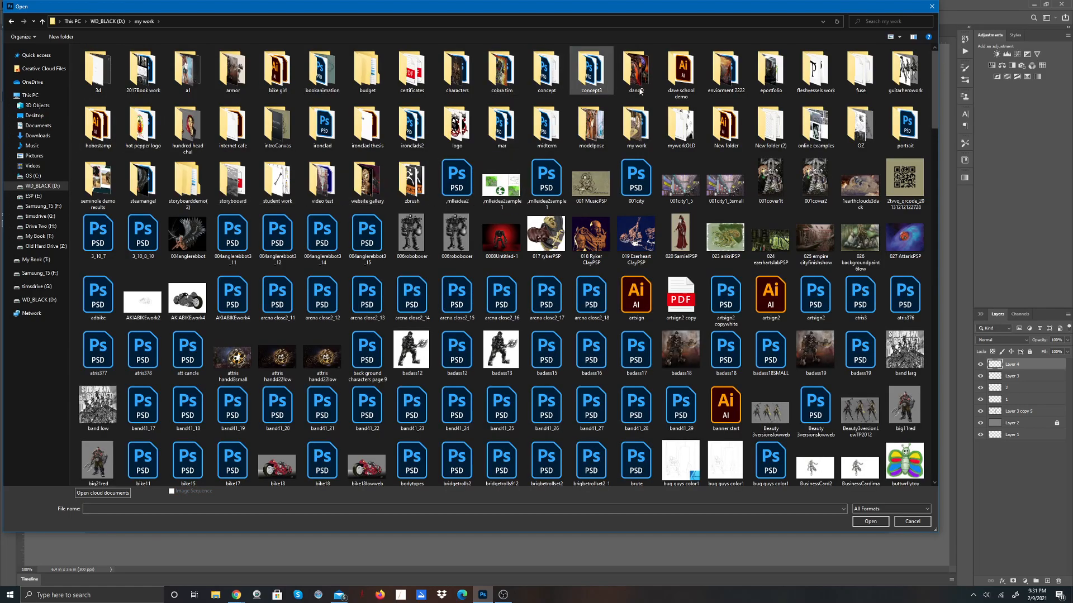
double_click(725, 85)
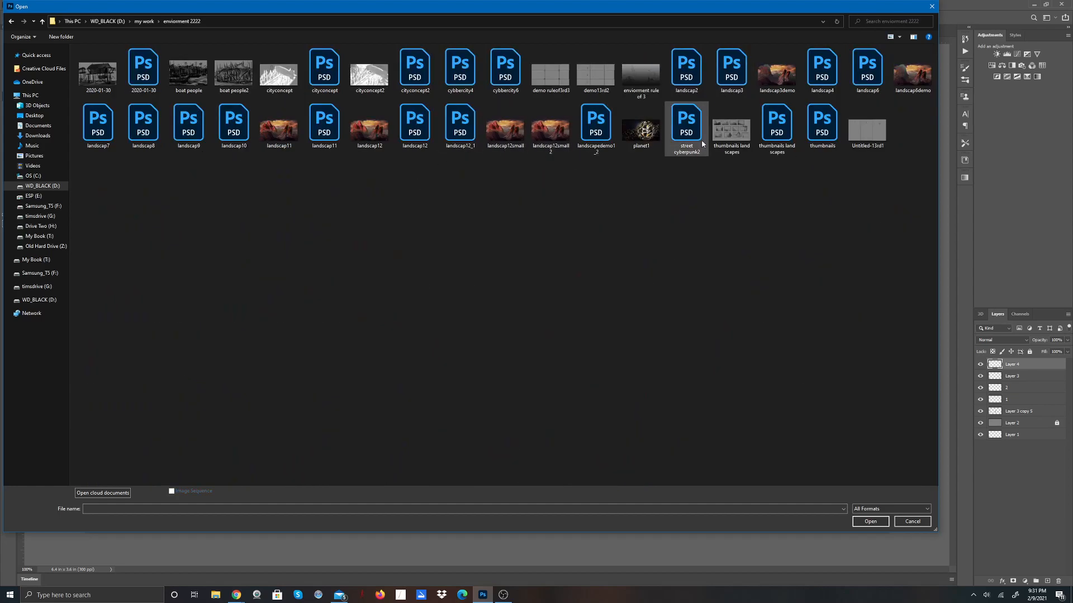
double_click(504, 77)
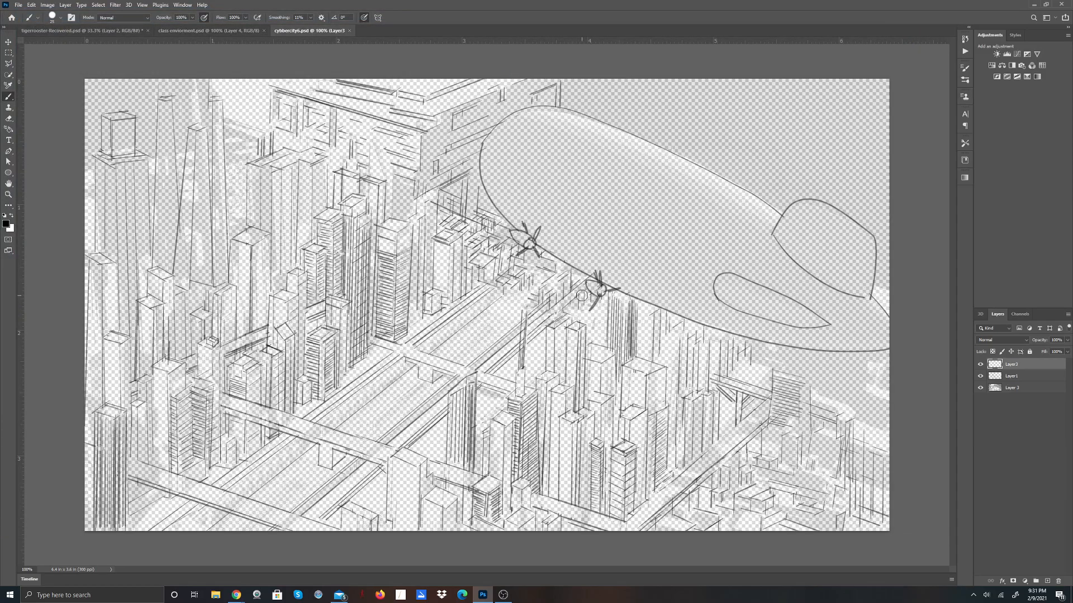
Step: Compare the line work with and without Layer 3's shading, leaving the layer visible
left_click(980, 388)
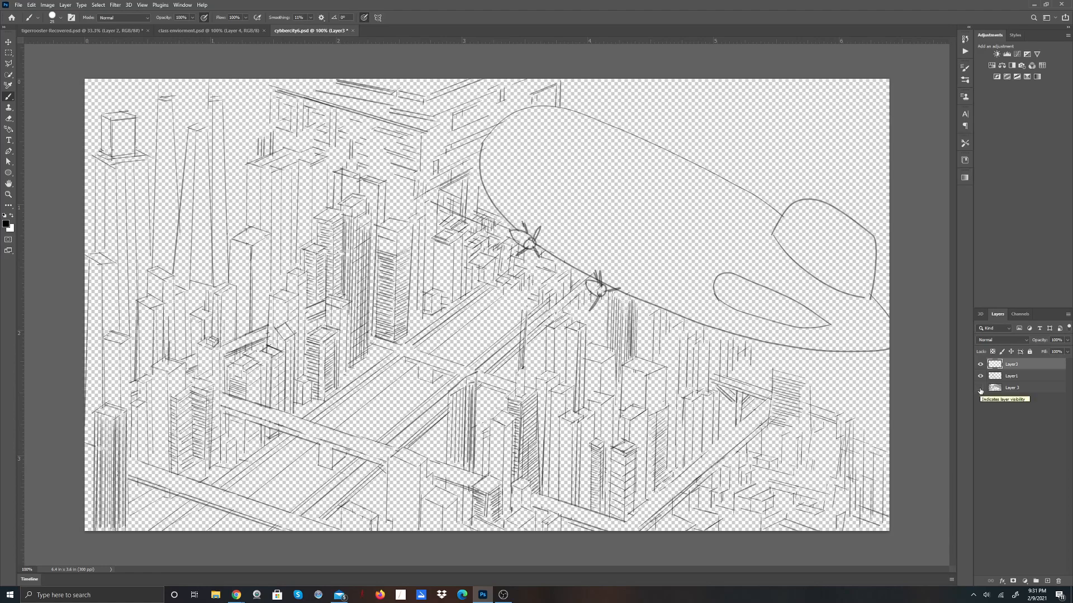
left_click(980, 388)
left_click(980, 388)
left_click(980, 388)
left_click(979, 388)
left_click(980, 388)
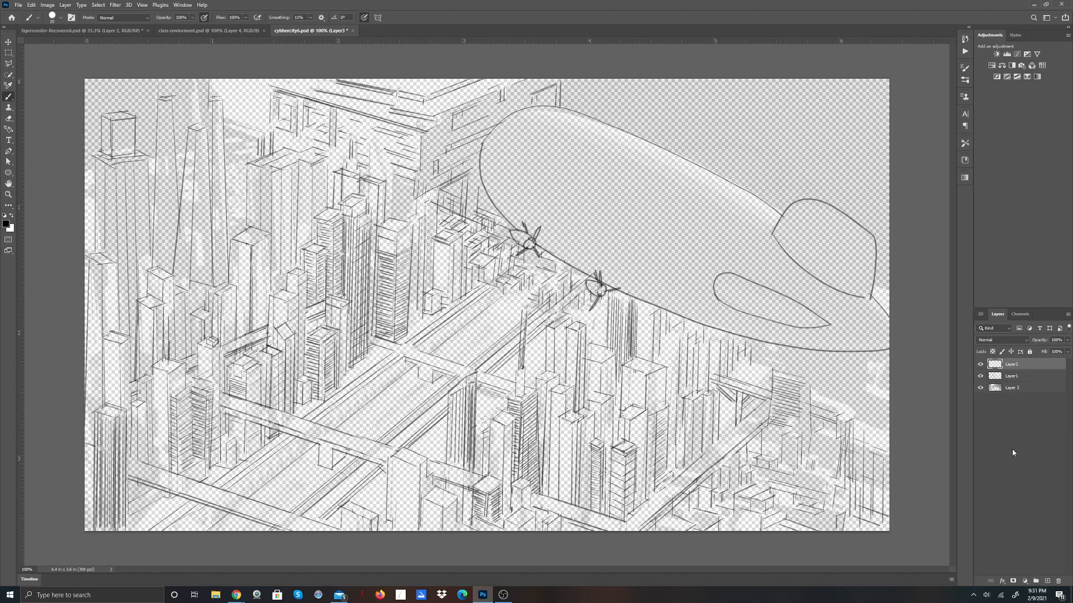
Step: Add a new layer and place it beneath Layer 3 at the bottom of the layer stack
left_click(1011, 397)
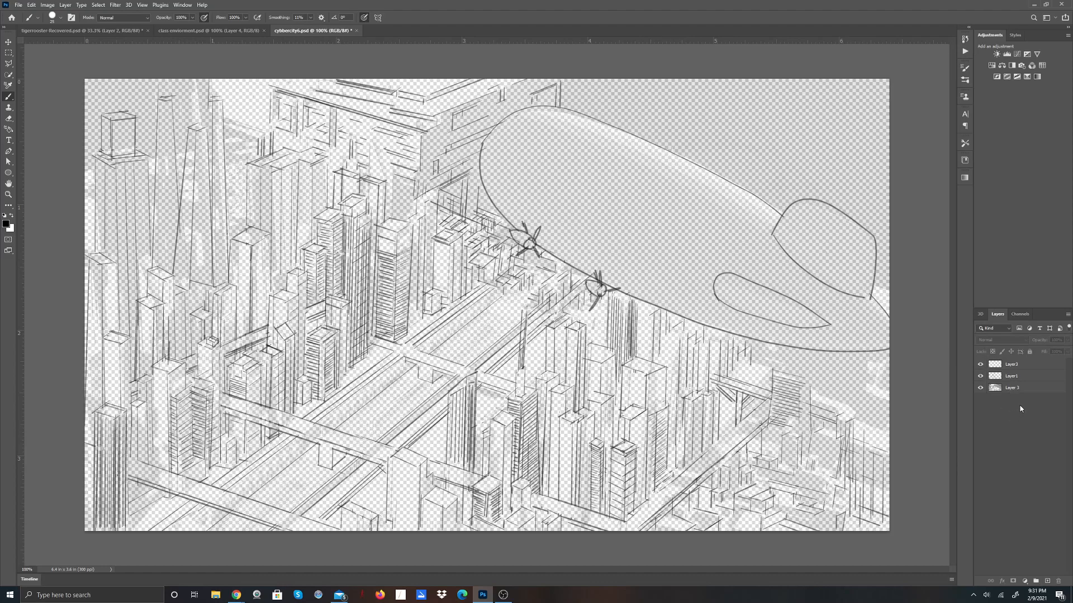
left_click(1022, 391)
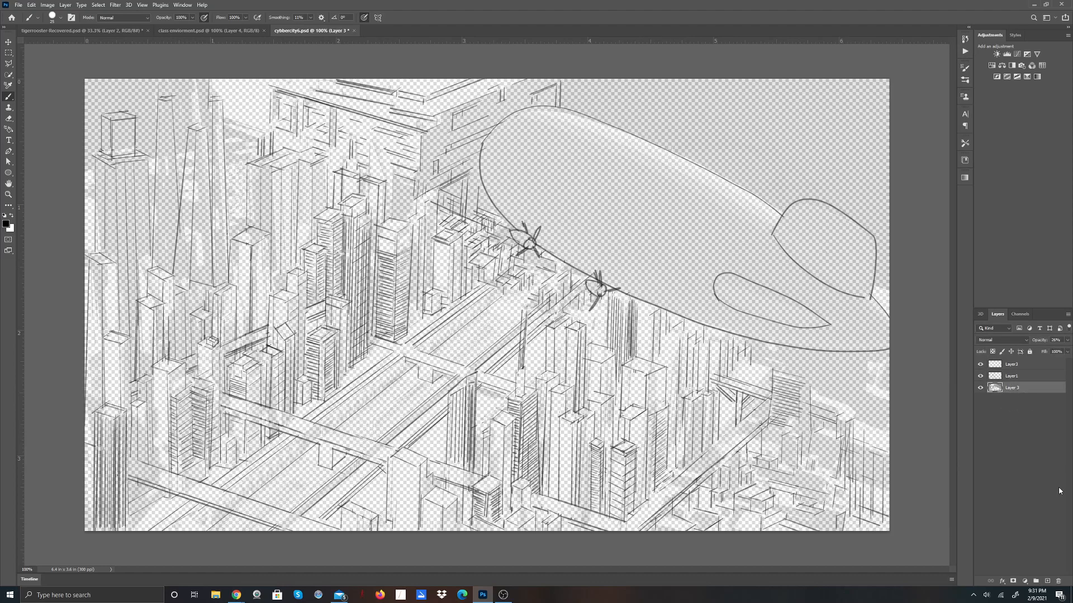
left_click(1047, 582)
left_click_drag(1027, 391, 1019, 413)
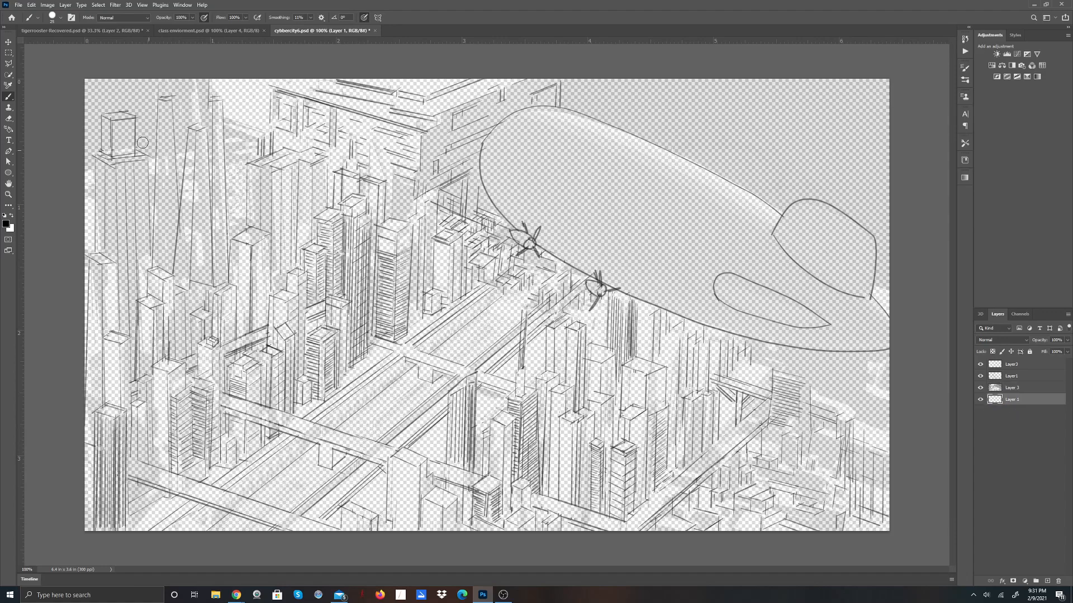
Step: Fill the new bottom layer with 50% Gray in Normal mode at 100% opacity, and make Layer 3 active
left_click(32, 5)
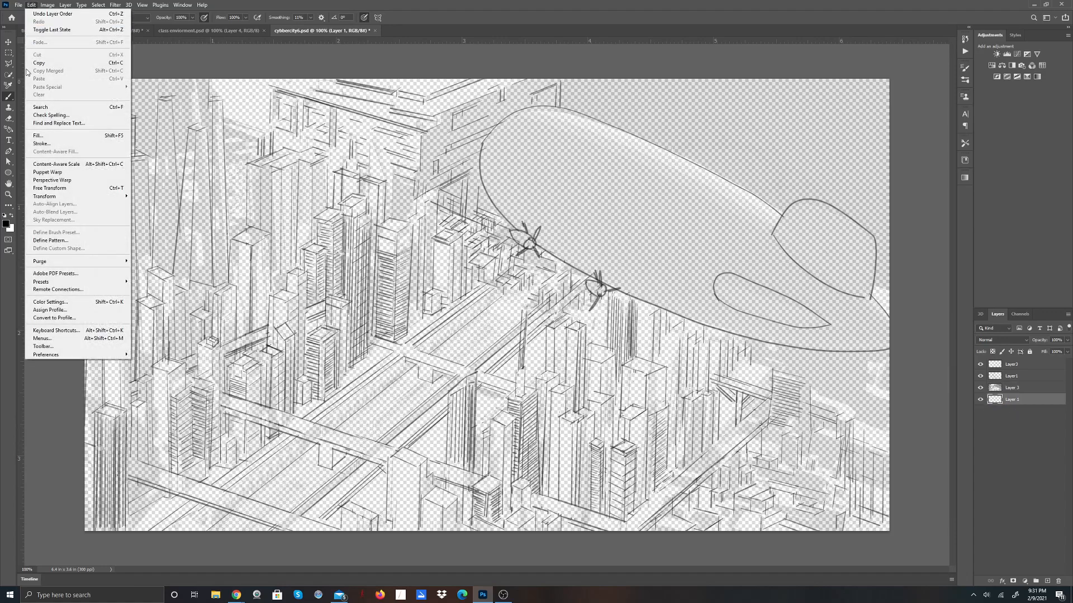
left_click(34, 136)
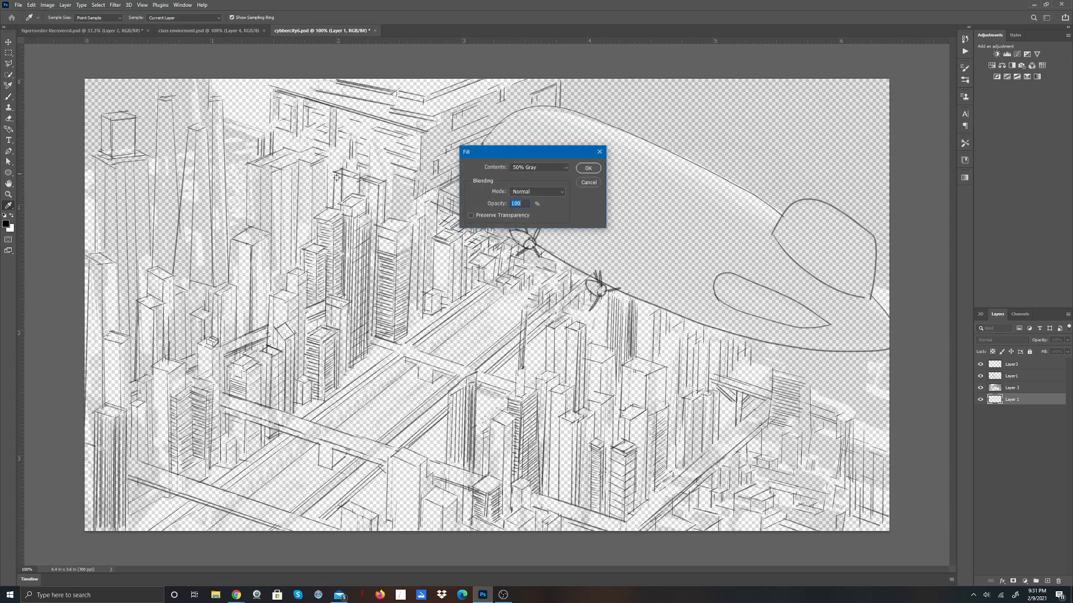
left_click(587, 168)
key("b")
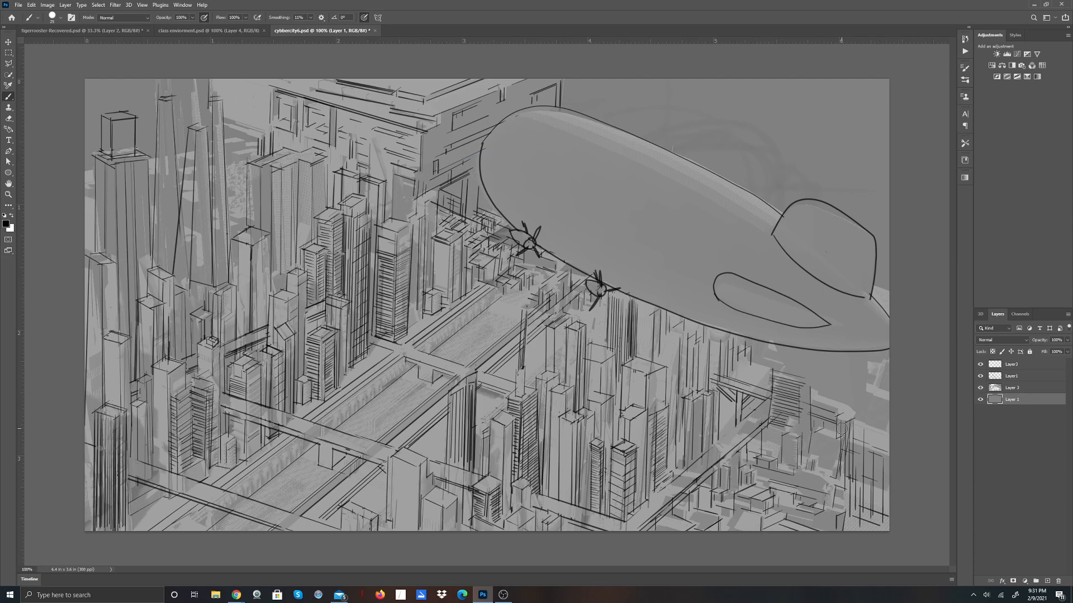
left_click(1012, 388)
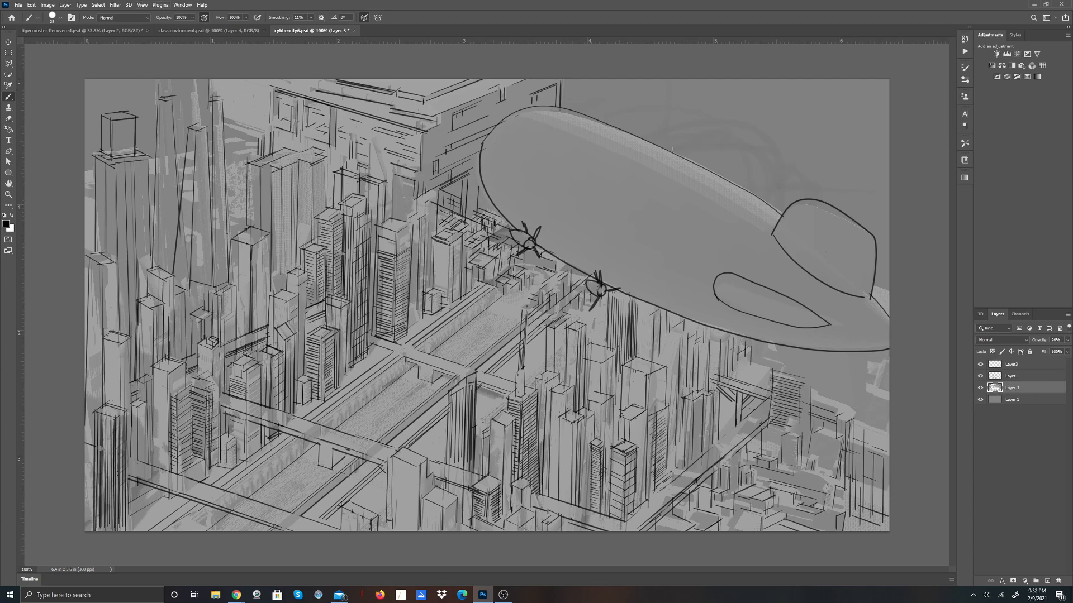
Step: Launch Bridge from Photoshop and a File Explorer window, and move both off this screen to the neighbouring monitor
key("alt+Tab")
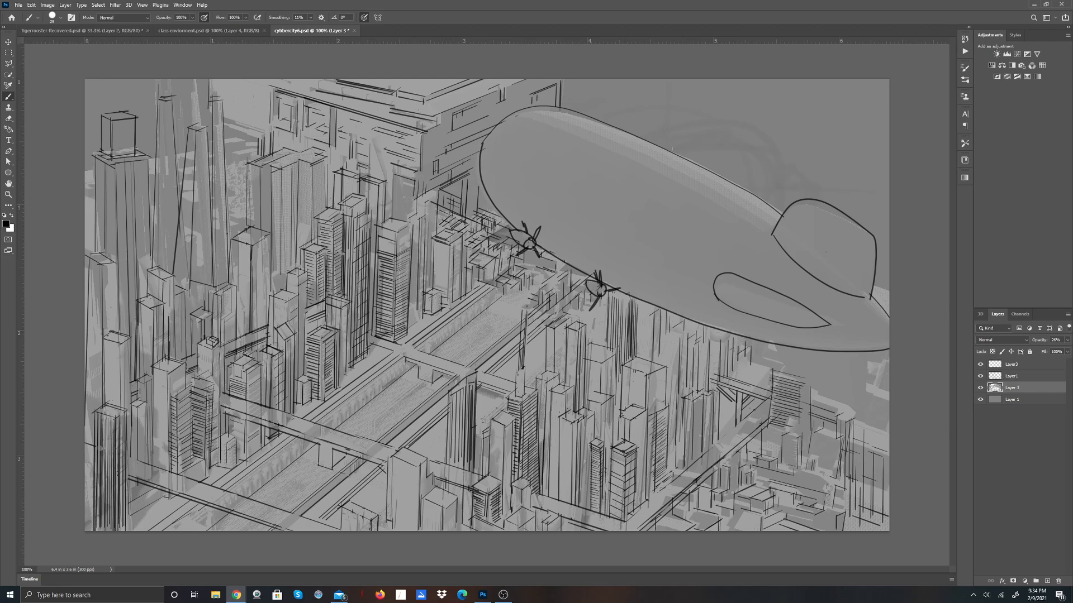
left_click(19, 5)
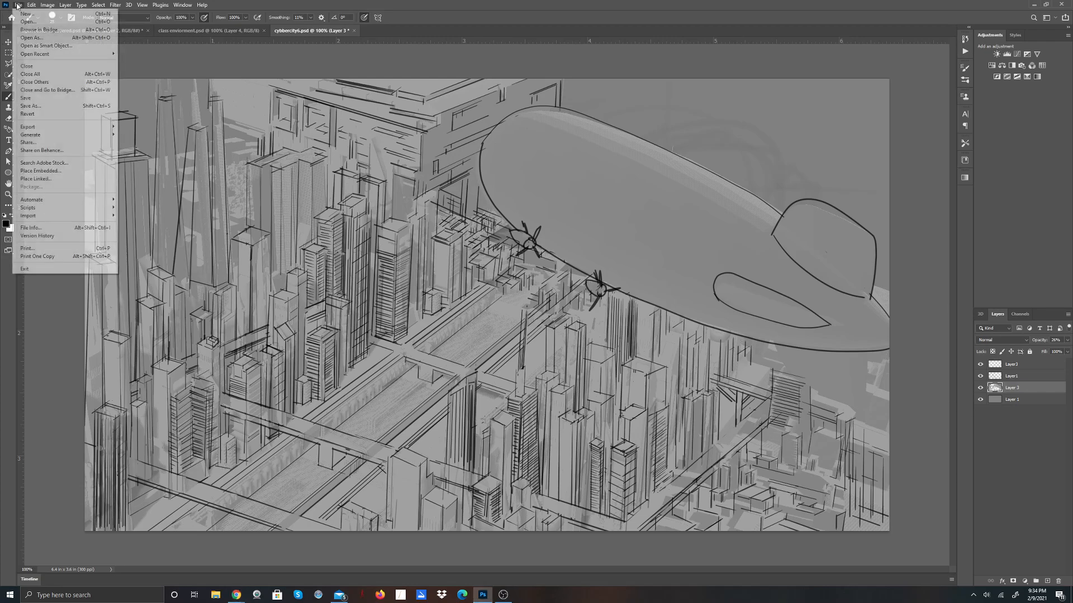
left_click(43, 31)
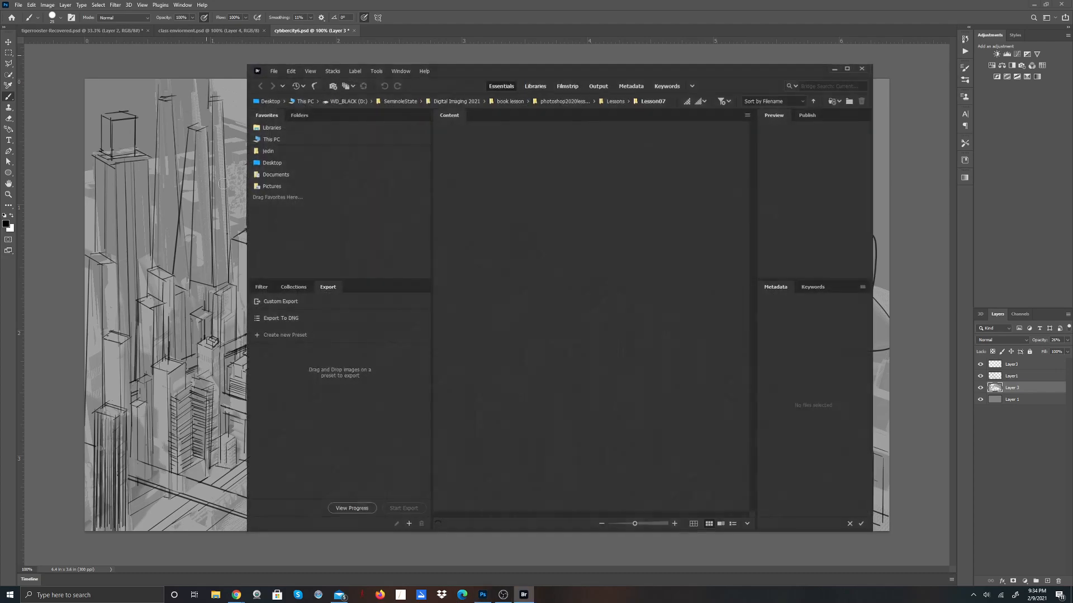
left_click_drag(625, 73, 0, 106)
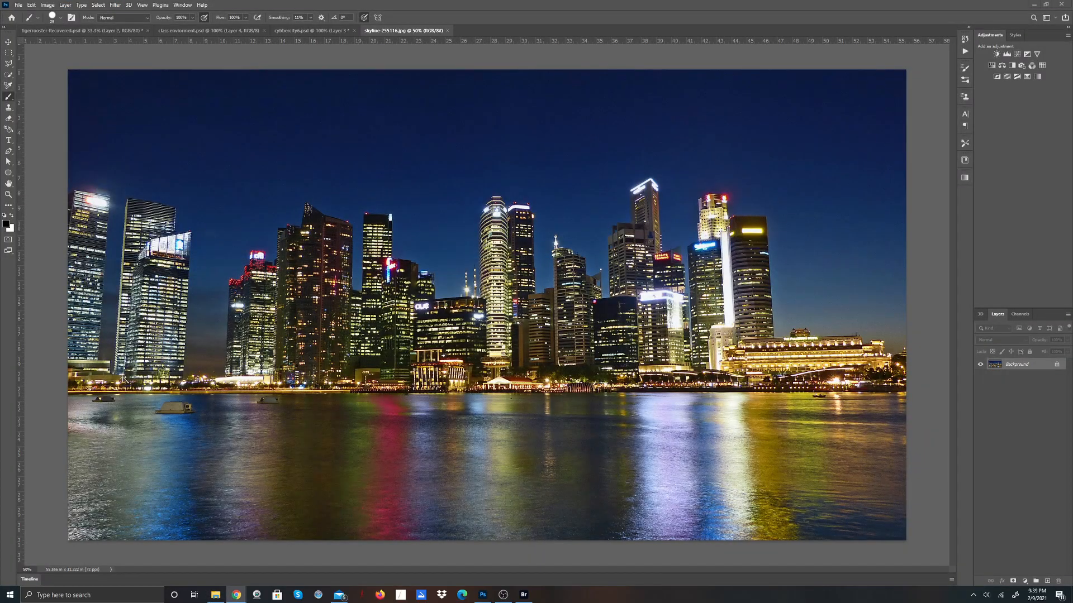
key("super+e")
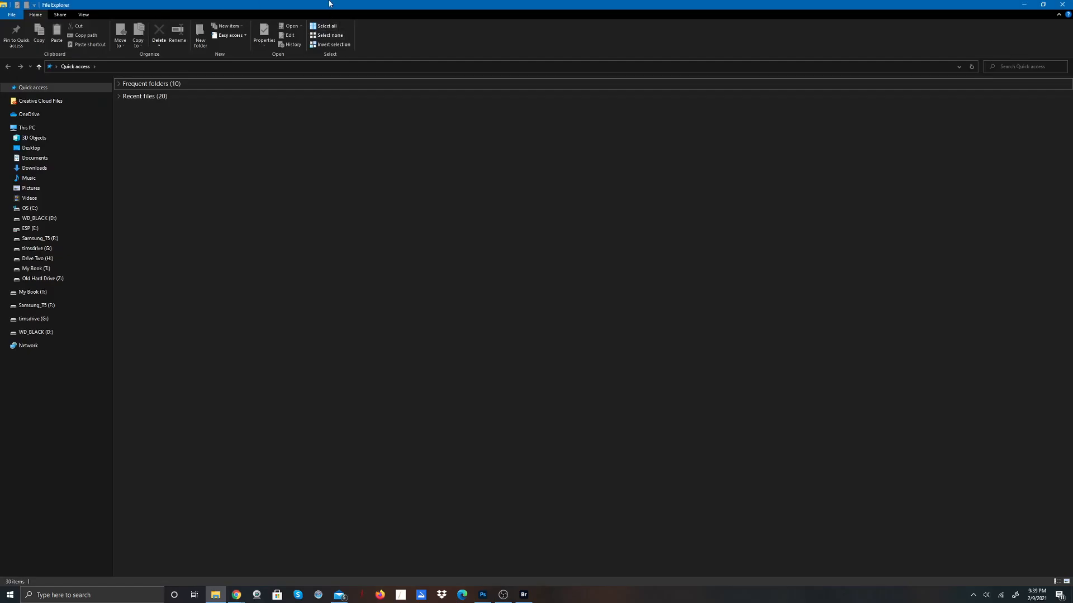
left_click_drag(321, 6, 0, 136)
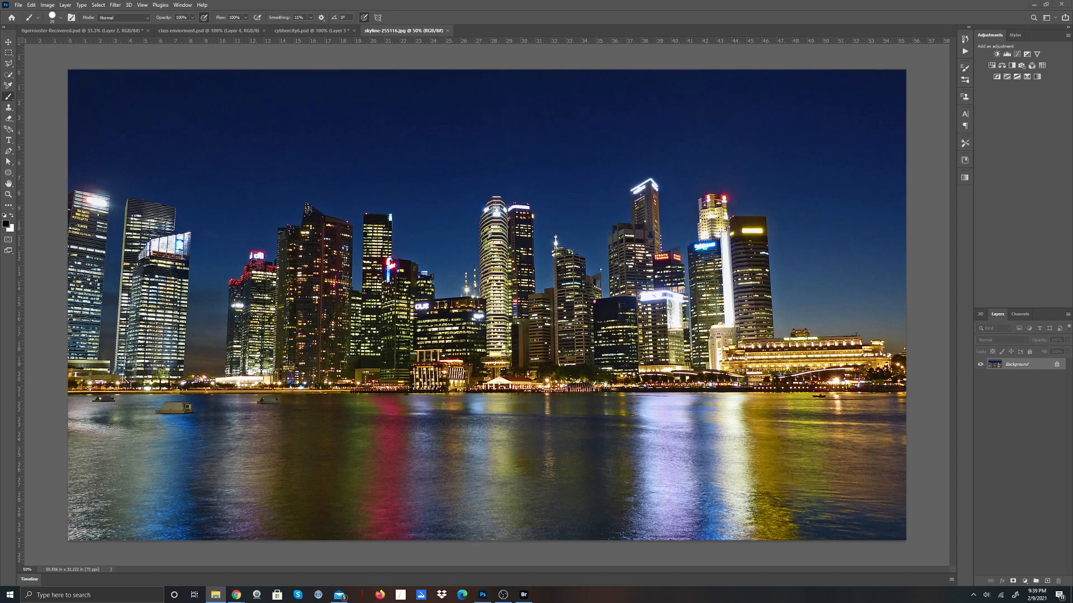
left_click_drag(0, 224, 342, 119)
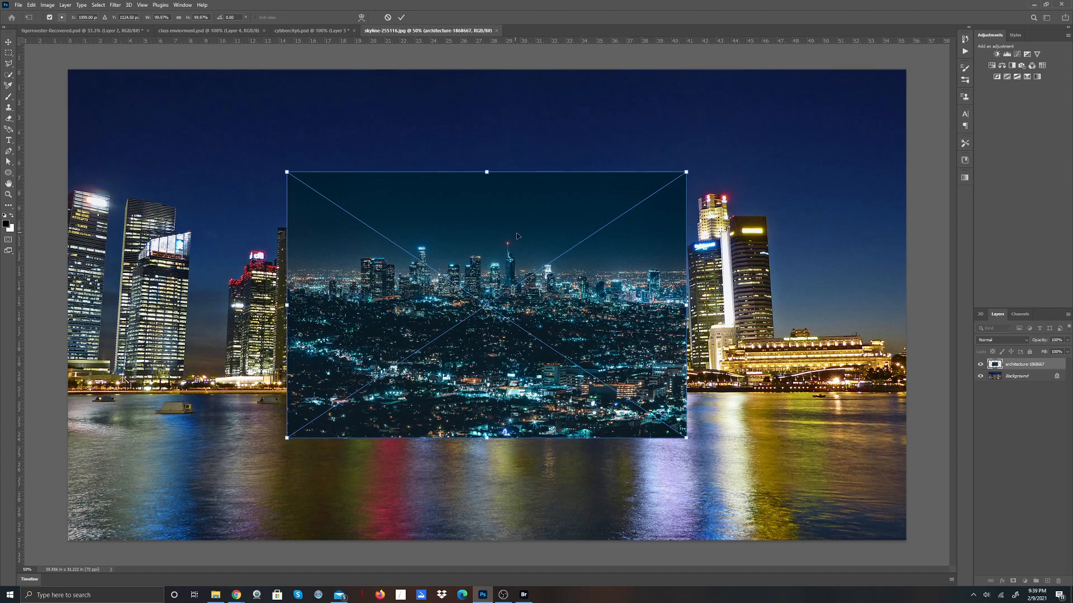
left_click_drag(522, 266, 760, 265)
left_click_drag(663, 200, 347, 223)
left_click(388, 17)
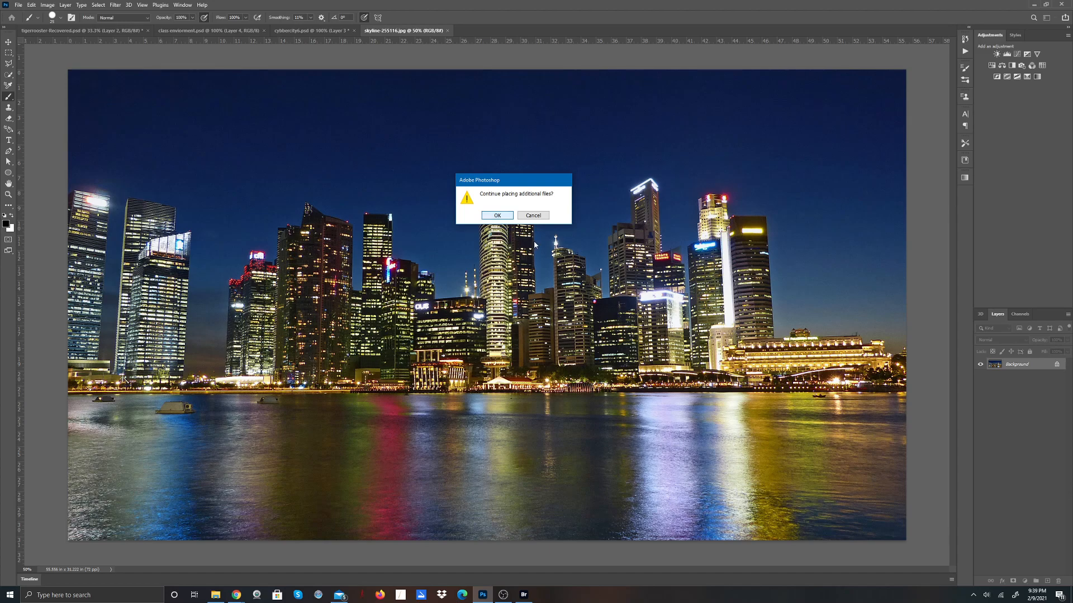
left_click(532, 215)
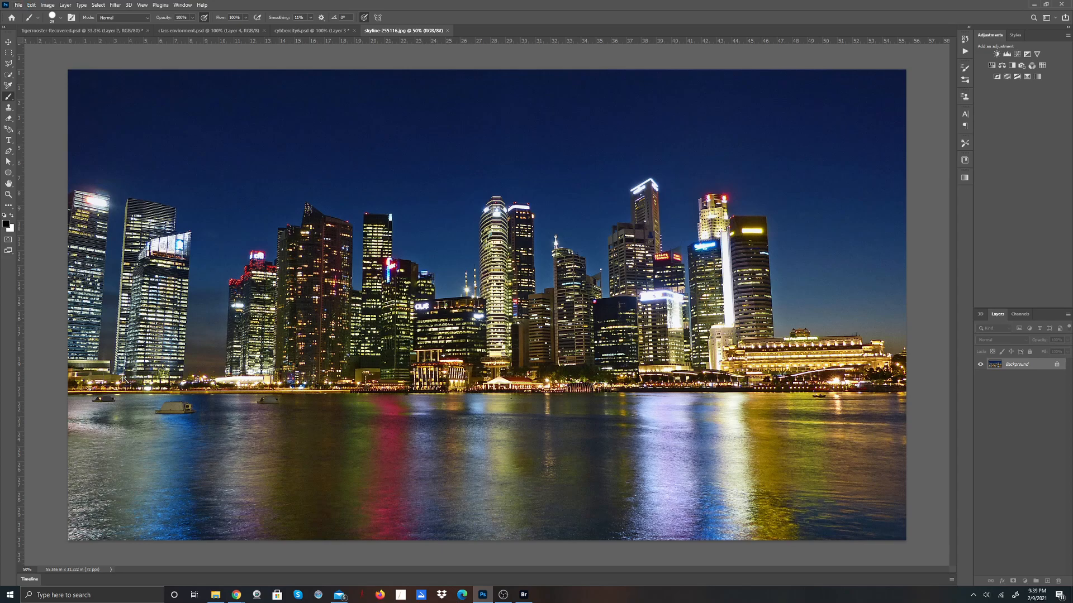
Step: View the architecture-1868667 photo in the Photos app, and close the viewer
key("alt+Tab")
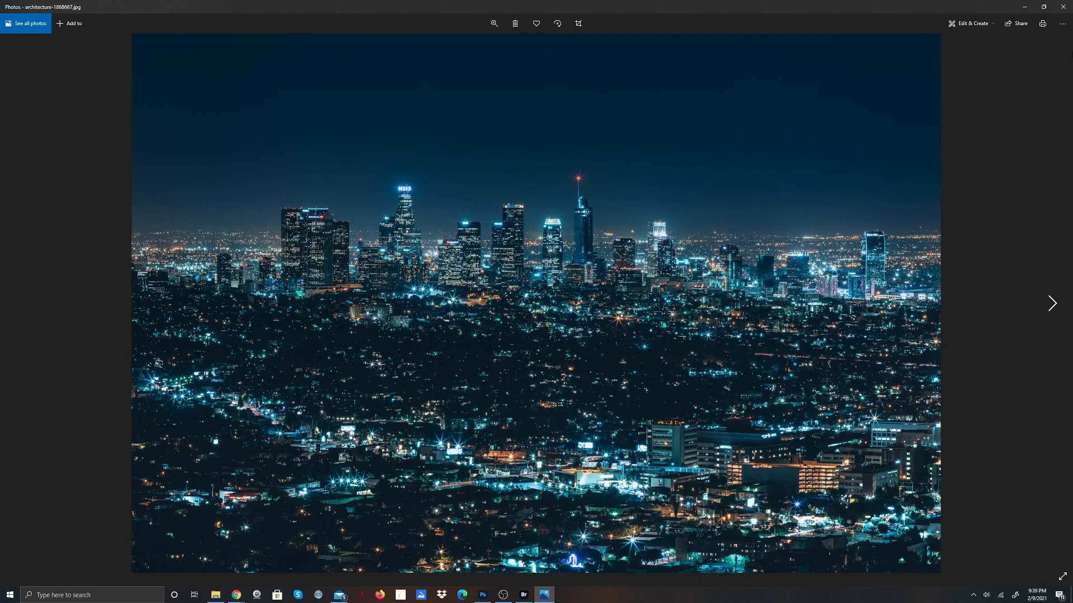
left_click(1061, 6)
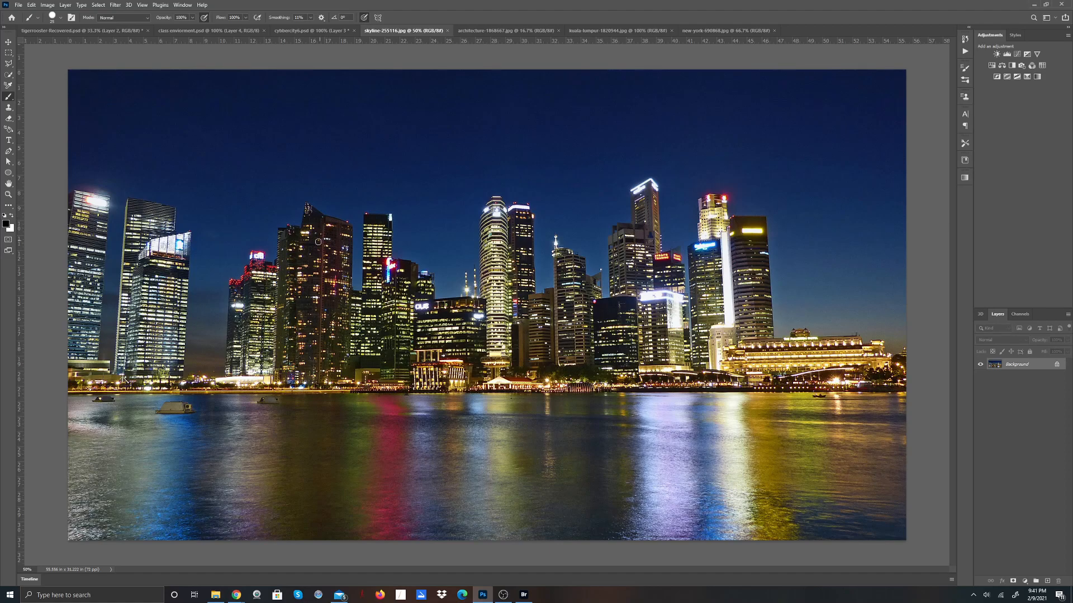
Step: Crop the skyline-255116 photo to a rectangular marquee around the buildings above the waterline, and deselect
left_click(8, 53)
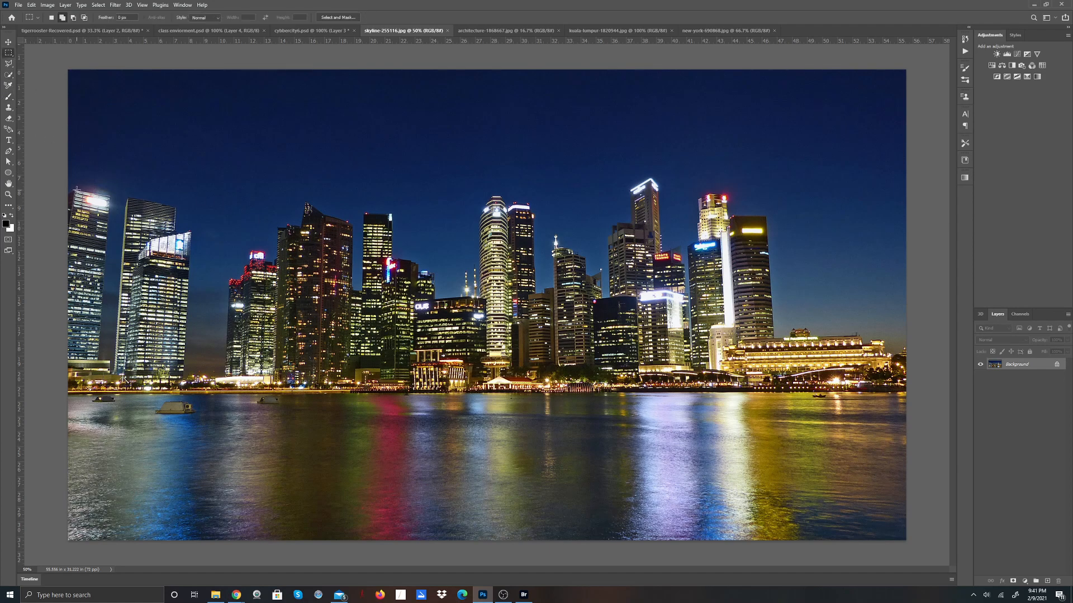
left_click_drag(71, 179, 904, 390)
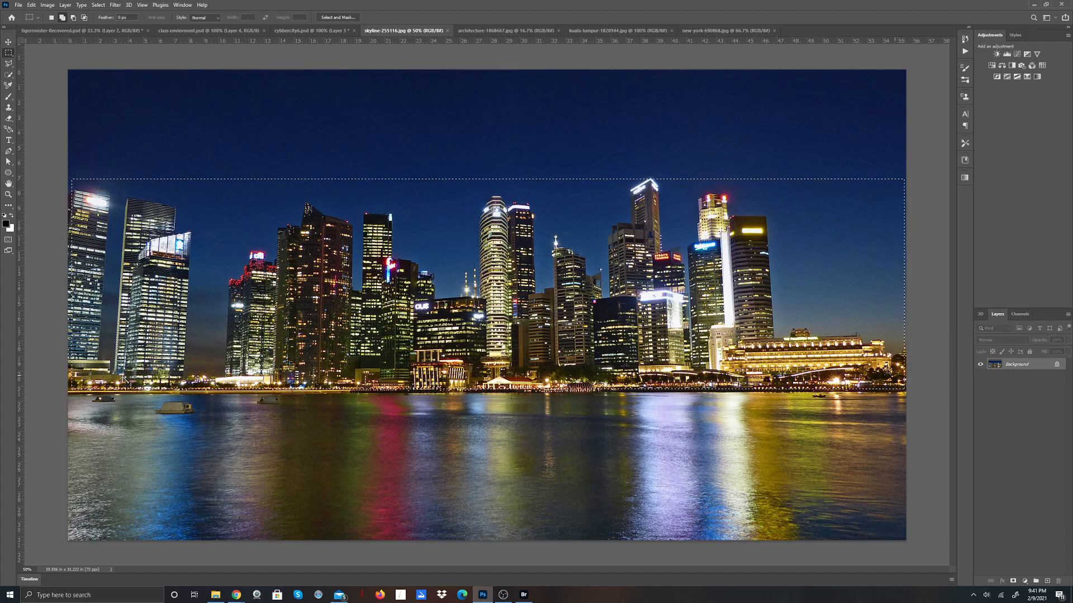
left_click(47, 5)
left_click(53, 92)
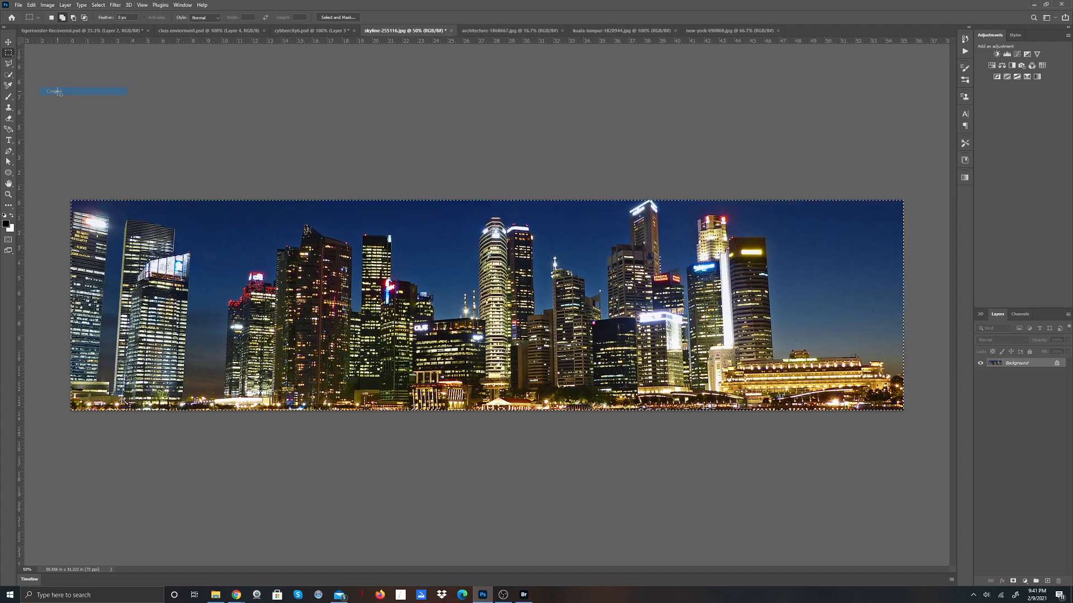
left_click(98, 5)
left_click(107, 22)
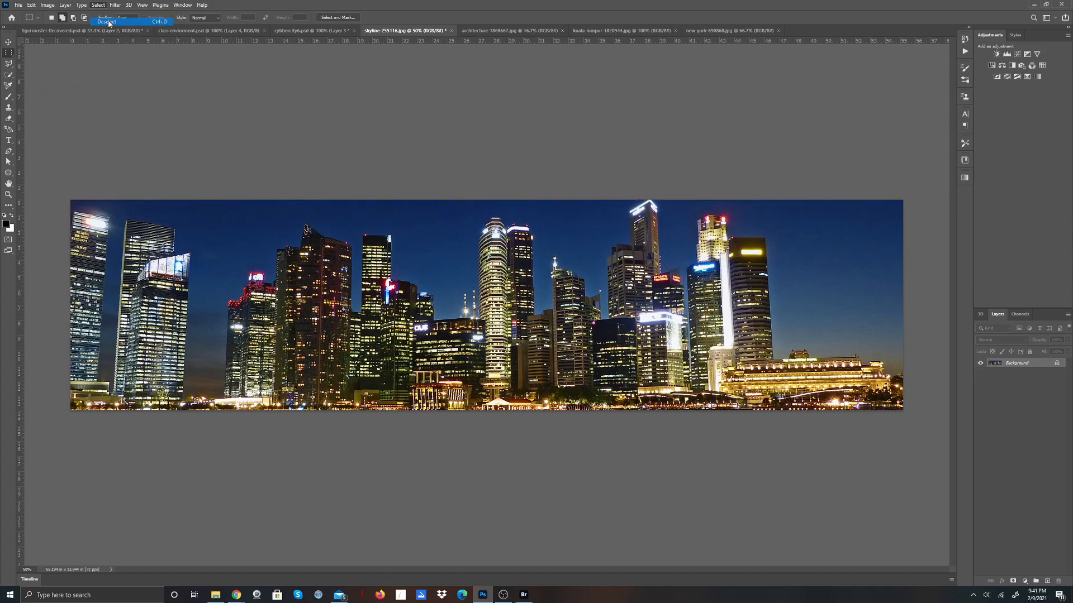
Step: Select the buildings in the cropped skyline photo automatically with Select Subject
left_click(9, 75)
left_click(232, 18)
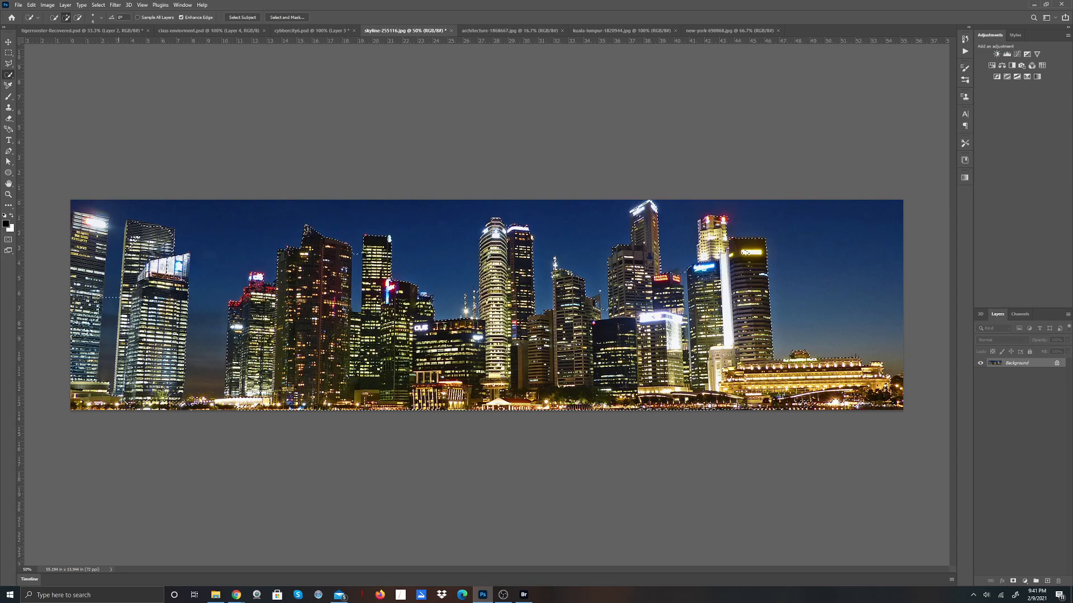
Step: Add the leftmost tower to the building selection in the skyline photo with the Polygonal Lasso tool
left_click_drag(129, 235, 144, 243)
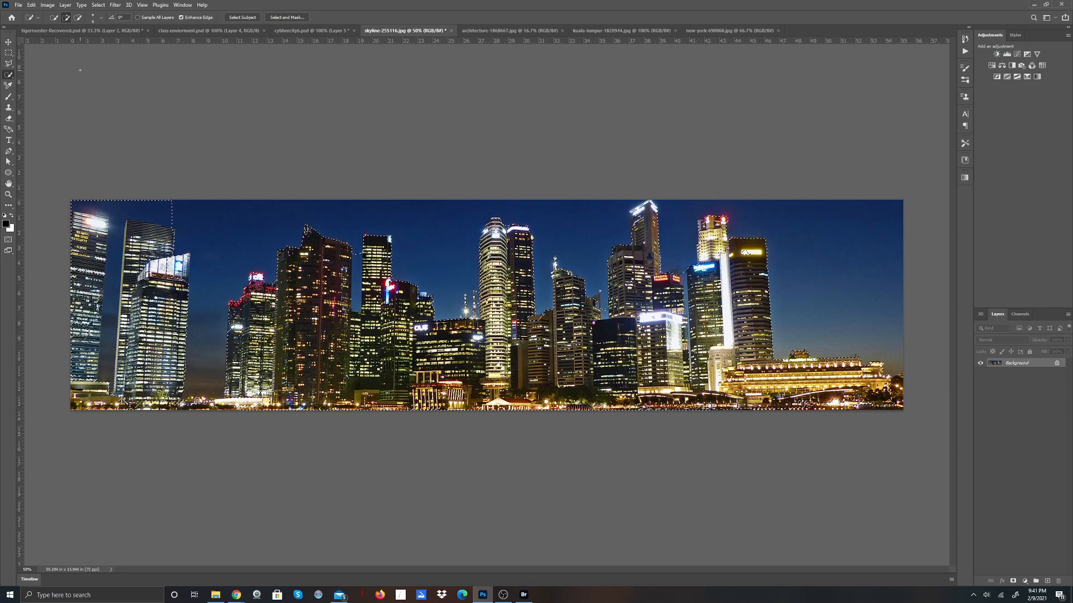
key("ctrl+z")
left_click(8, 63)
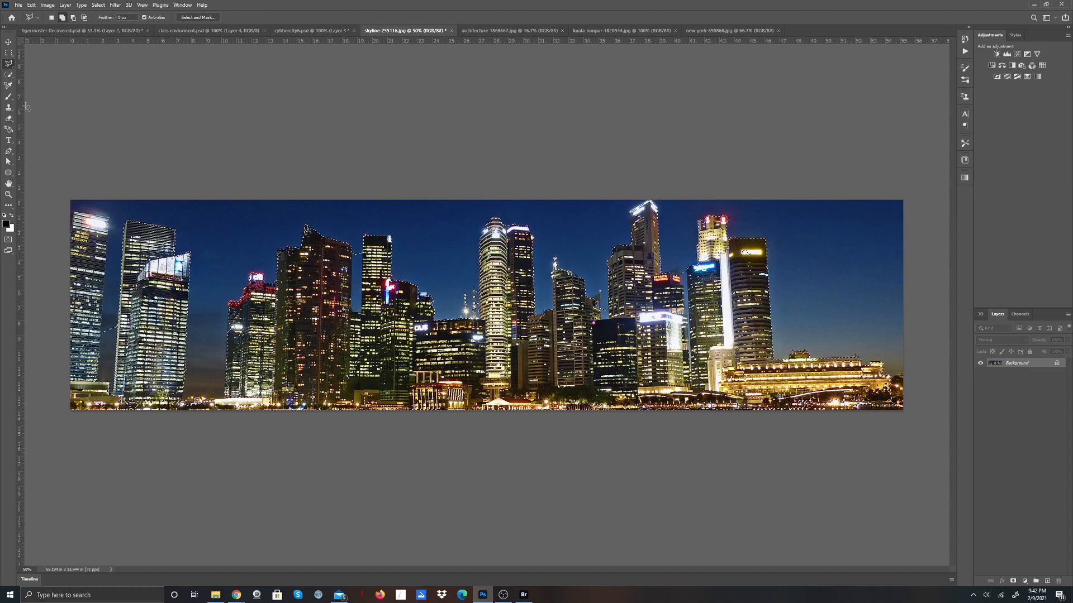
left_click(73, 19)
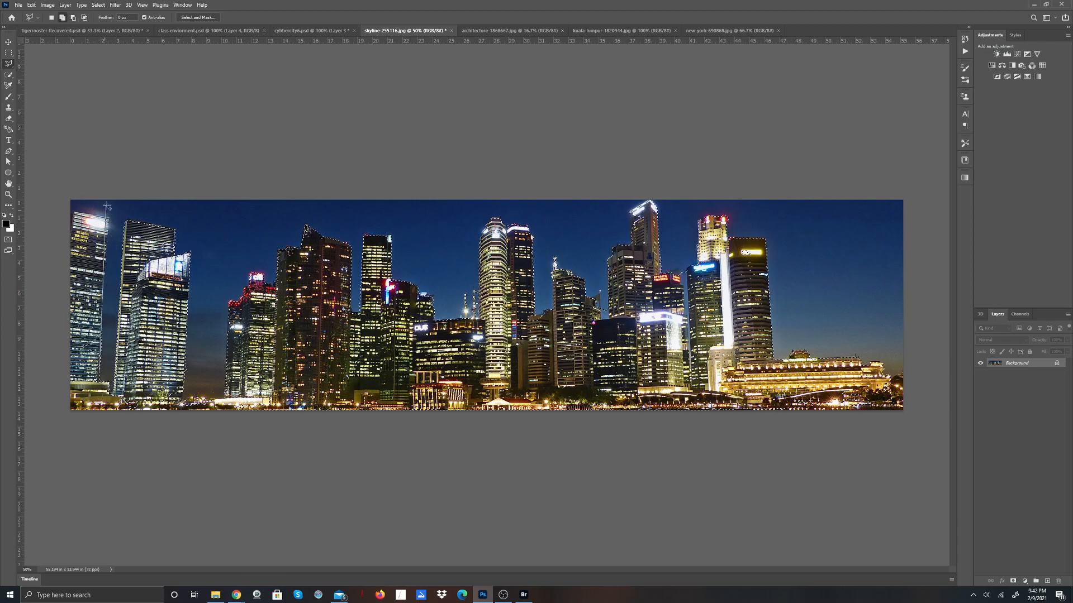
left_click(71, 212)
left_click(70, 382)
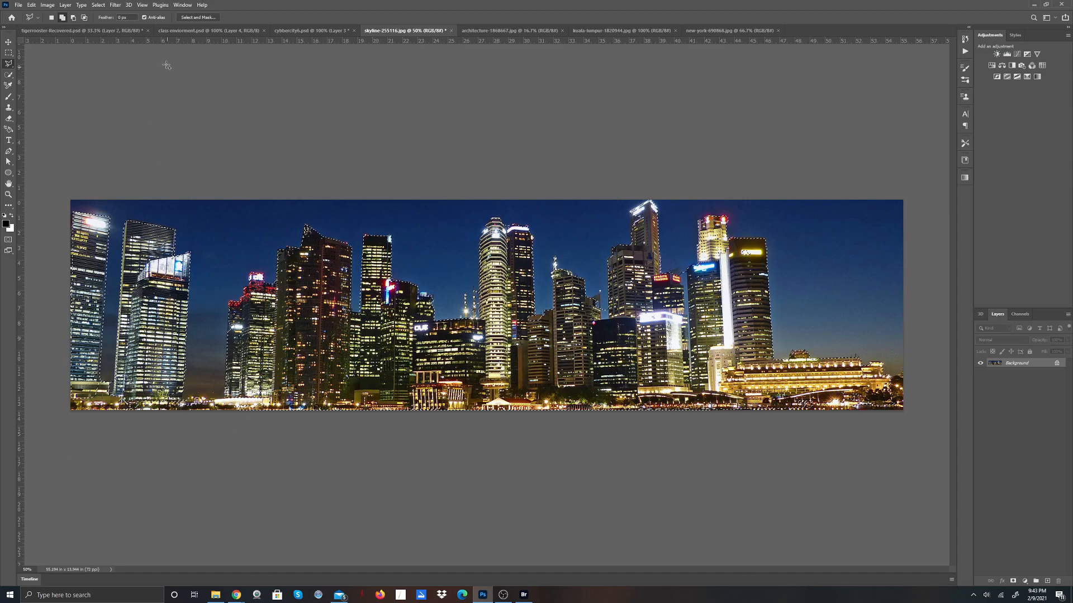
Step: Copy the selected skyline buildings and paste them as a new layer into the cybbercity6 document
left_click(31, 5)
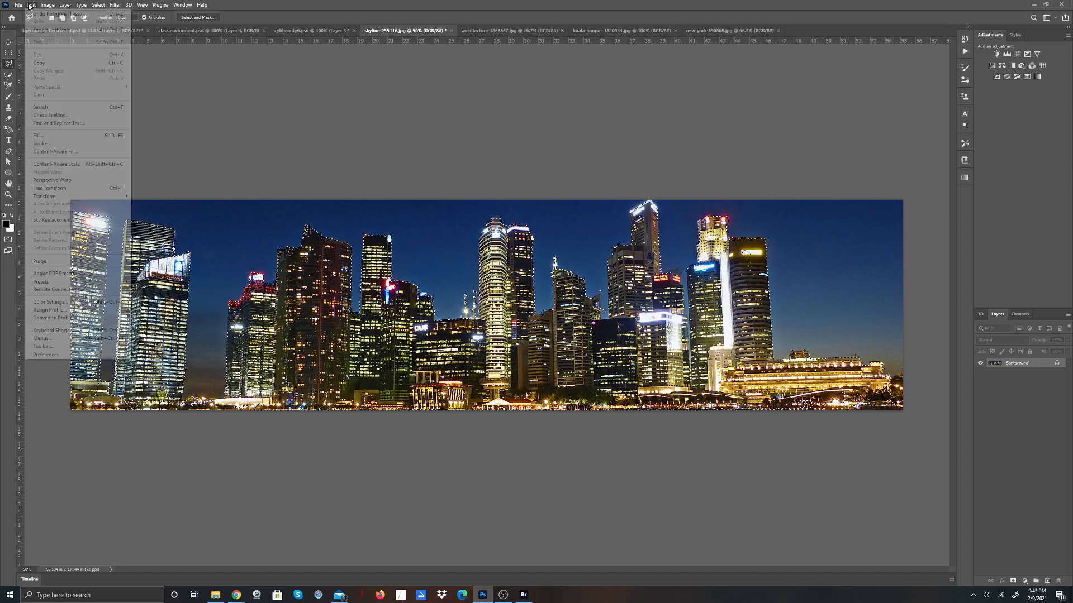
left_click(40, 63)
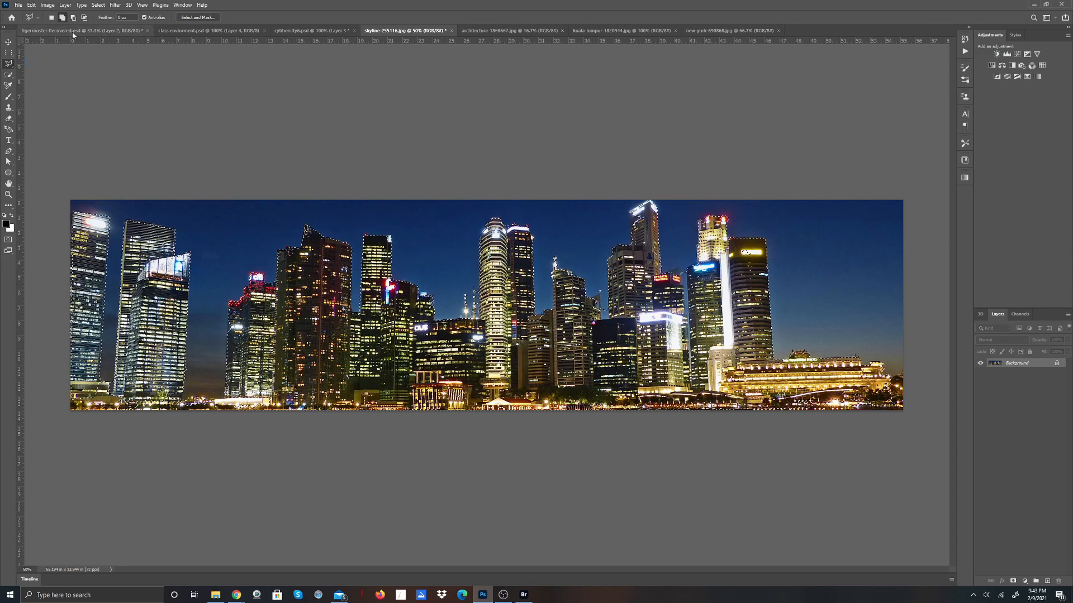
left_click(72, 31)
left_click(198, 32)
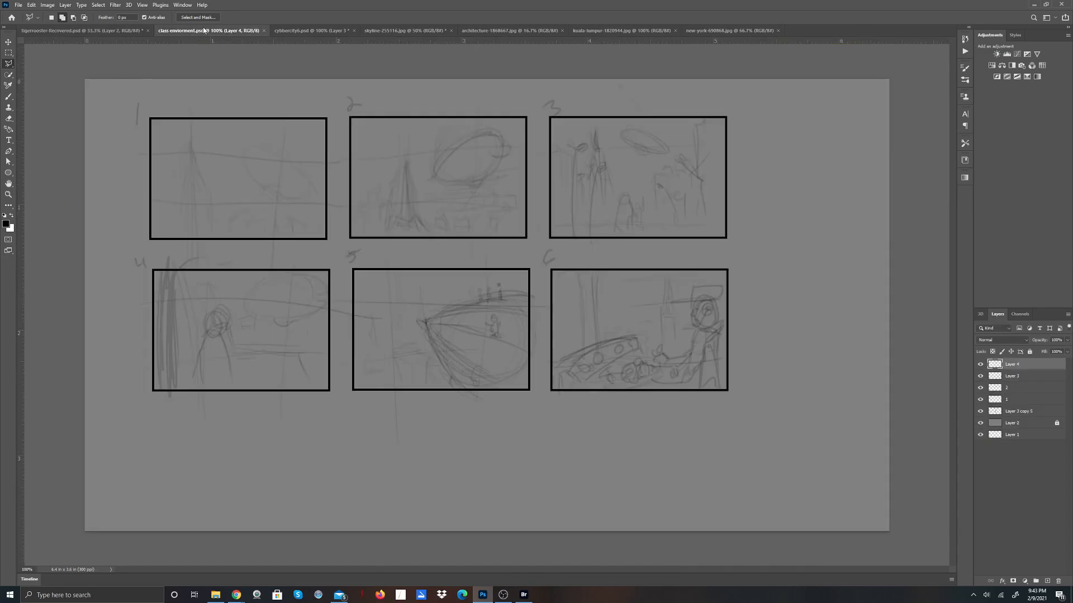
left_click(310, 30)
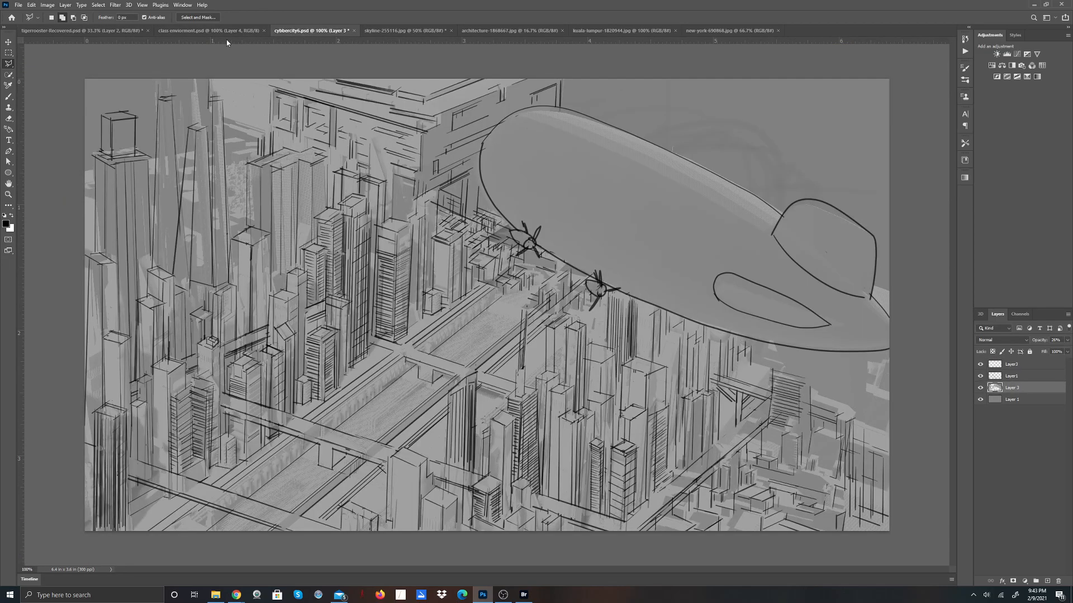
left_click(31, 5)
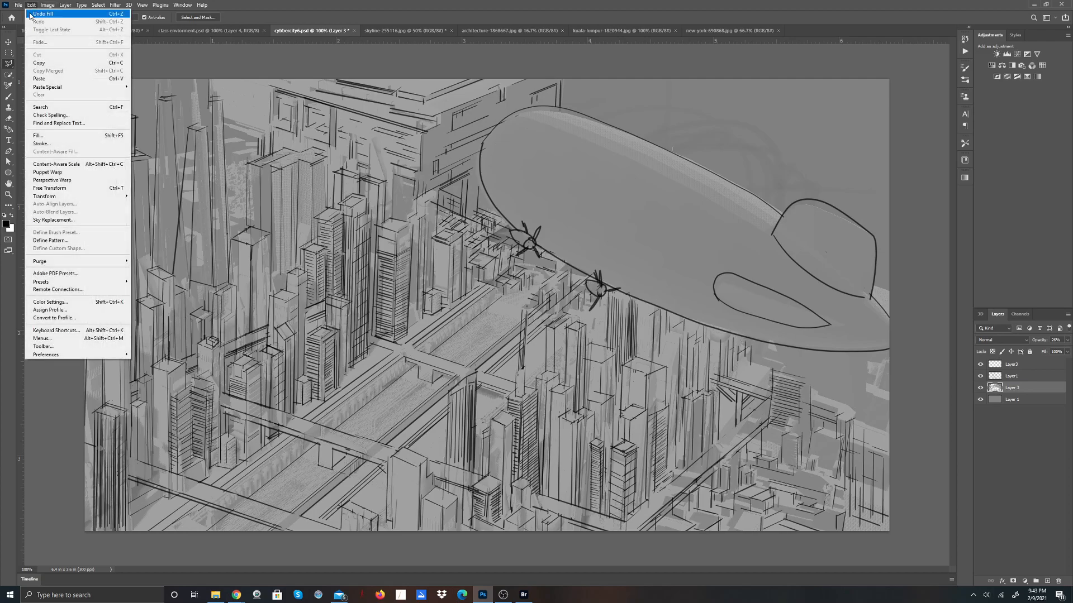
left_click(56, 79)
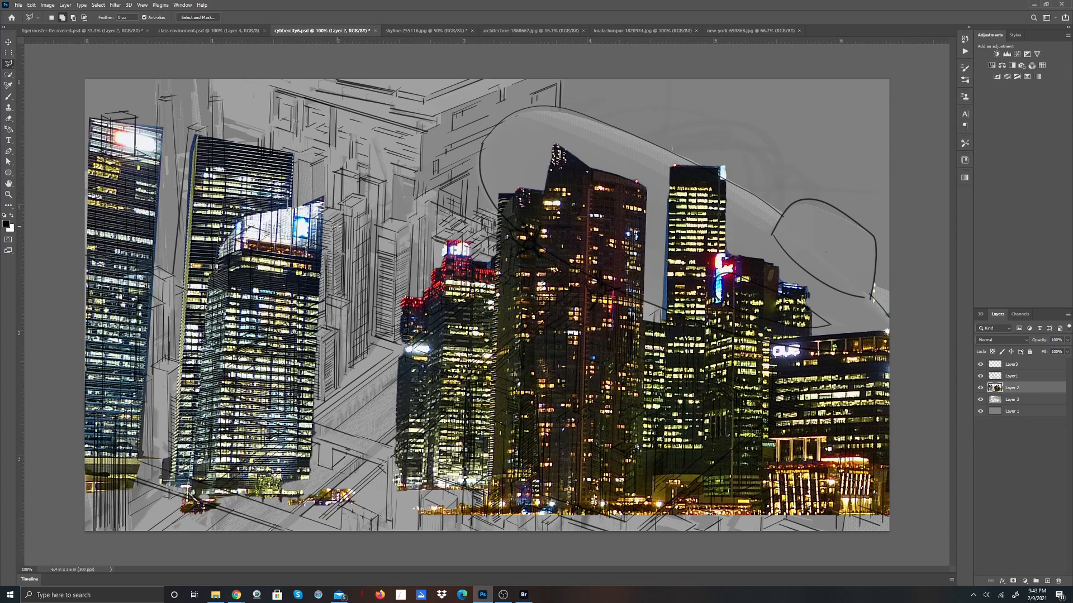
Step: Skew the pasted skyline so its height tapers toward the left end, and shift it left across the canvas
left_click(31, 5)
mouse_move(67, 199)
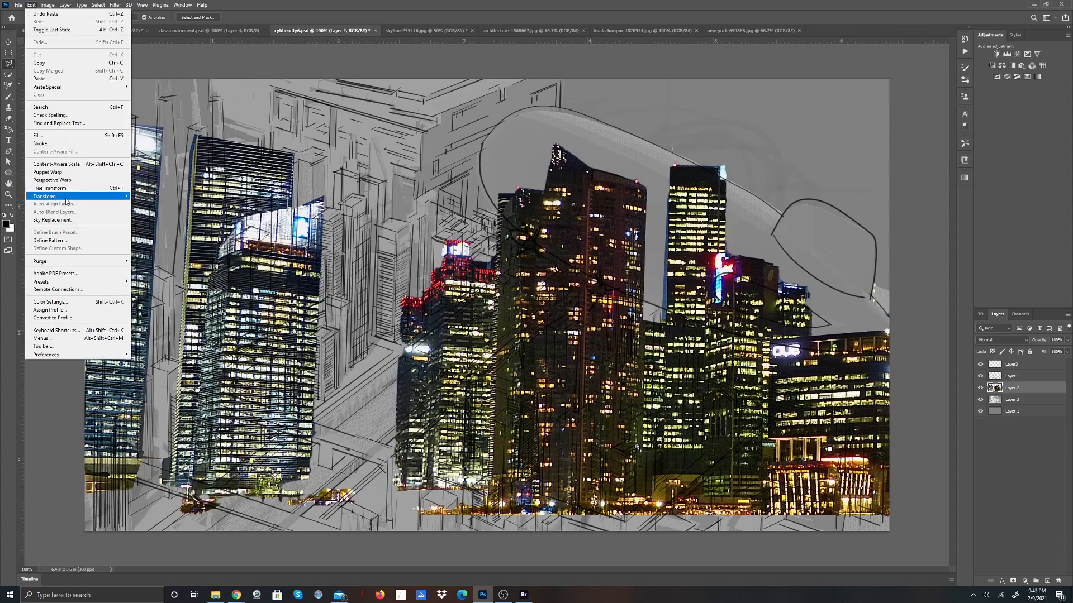
left_click(144, 225)
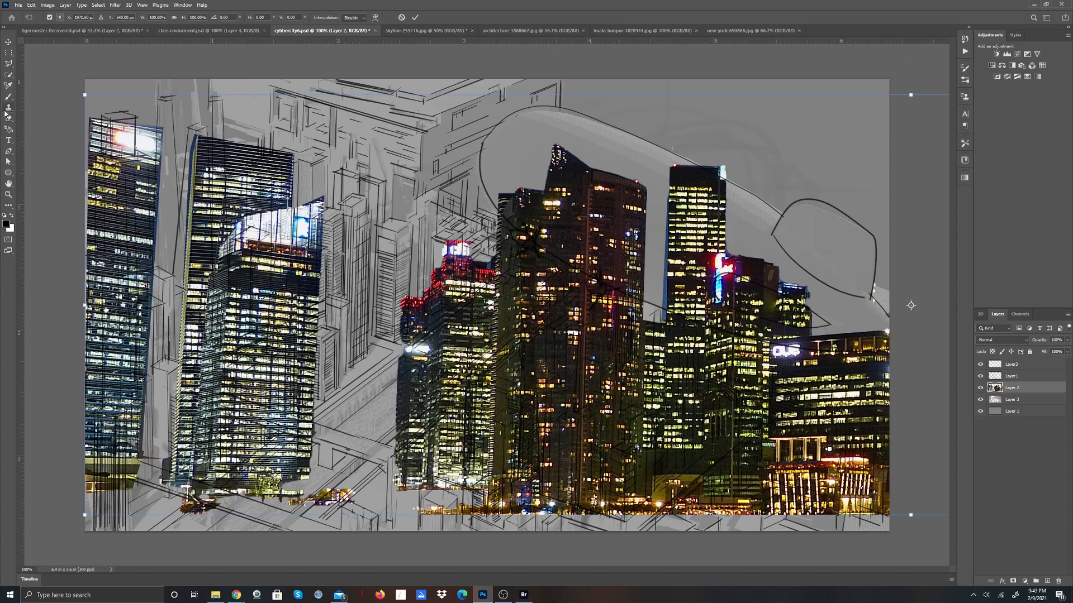
left_click_drag(84, 96, 91, 159)
left_click_drag(100, 171, 164, 276)
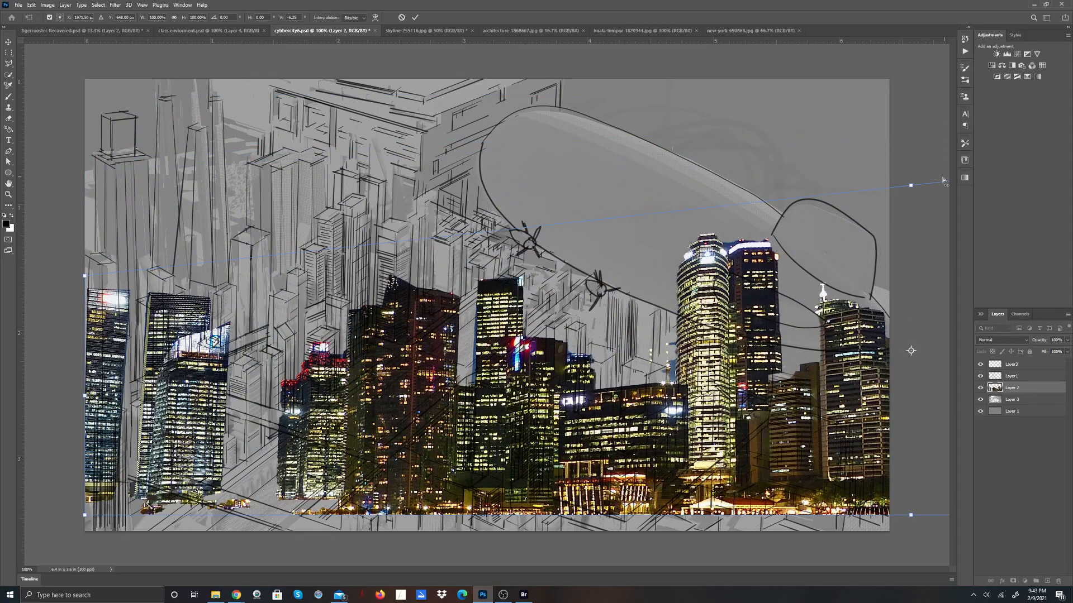
left_click_drag(911, 186, 933, 213)
left_click_drag(516, 369, 307, 336)
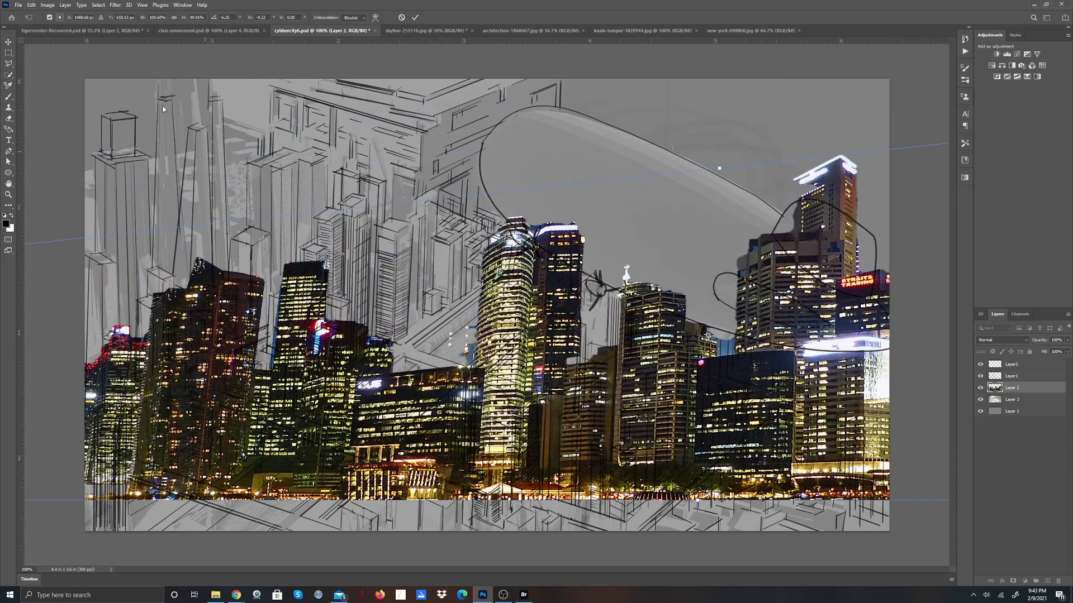
Step: Free-transform the skyline to about 43% width and 70% height, and move it over the left part of the sketch
left_click(32, 5)
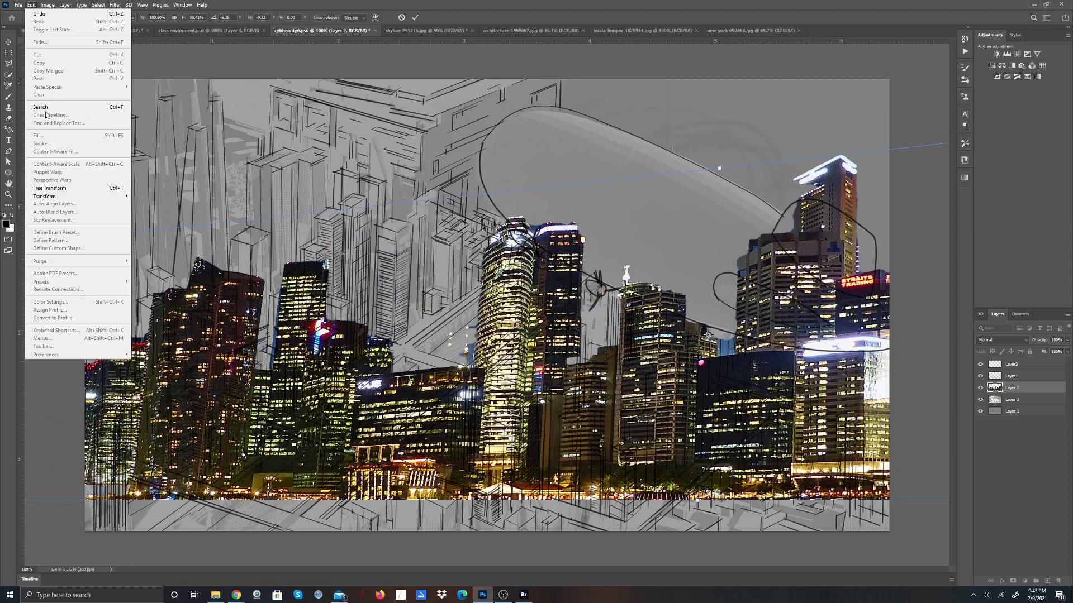
left_click(58, 188)
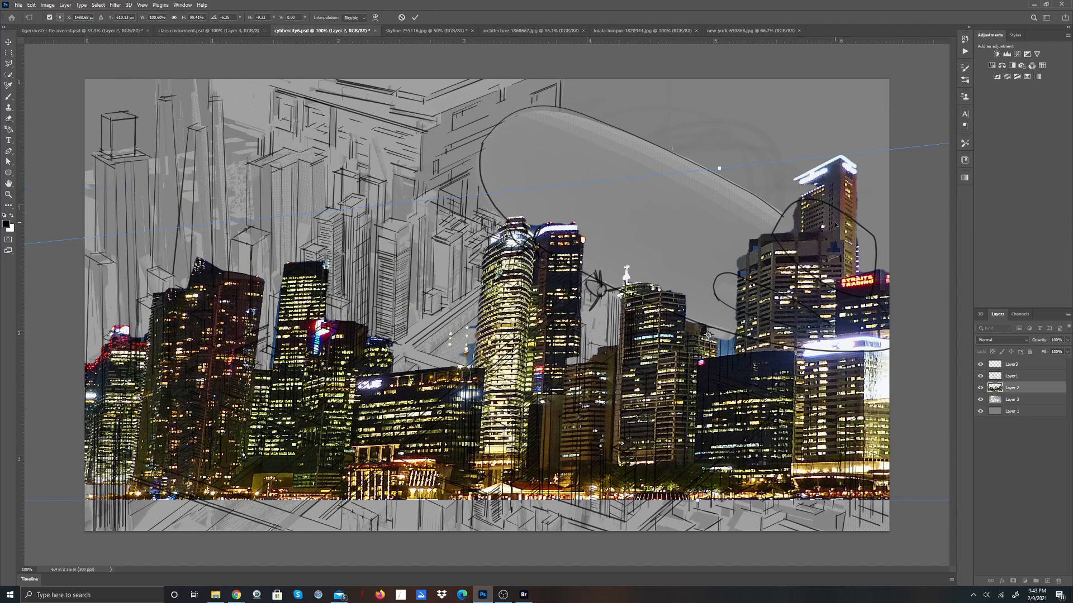
scroll(847, 239, "down", 3)
scroll(848, 240, "down", 3)
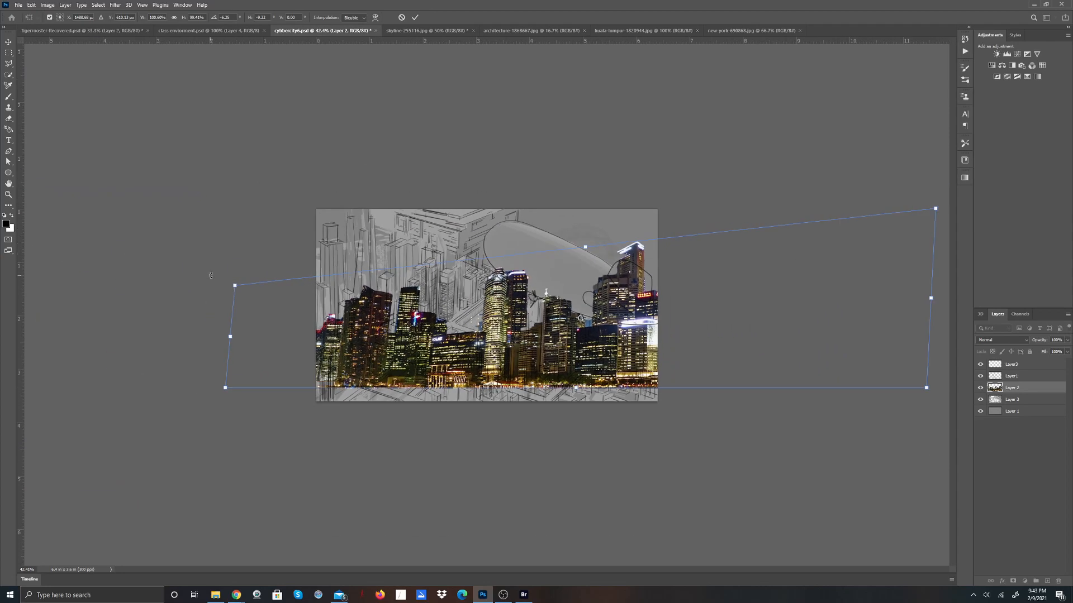
left_click_drag(235, 285, 629, 284)
mouse_move(780, 301)
left_mouse_down()
mouse_move(362, 282)
mouse_move(418, 285)
left_mouse_up()
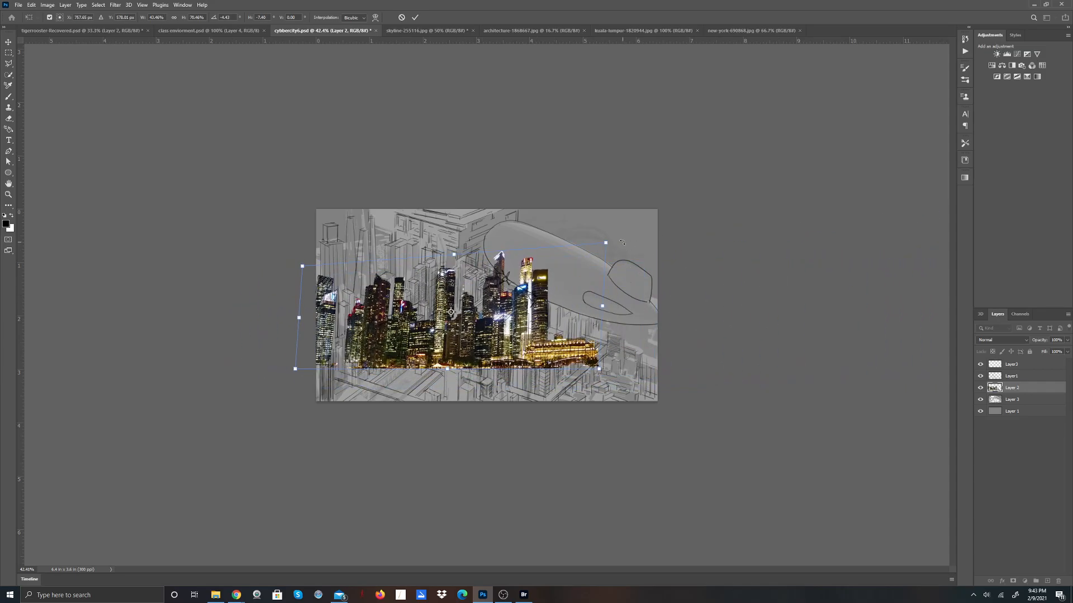
Step: Rotate the skyline to about -40° and position its base along the diagonal edge of the sketched street
left_click_drag(621, 242, 563, 182)
left_click_drag(447, 311, 383, 298)
left_click_drag(560, 294, 550, 249)
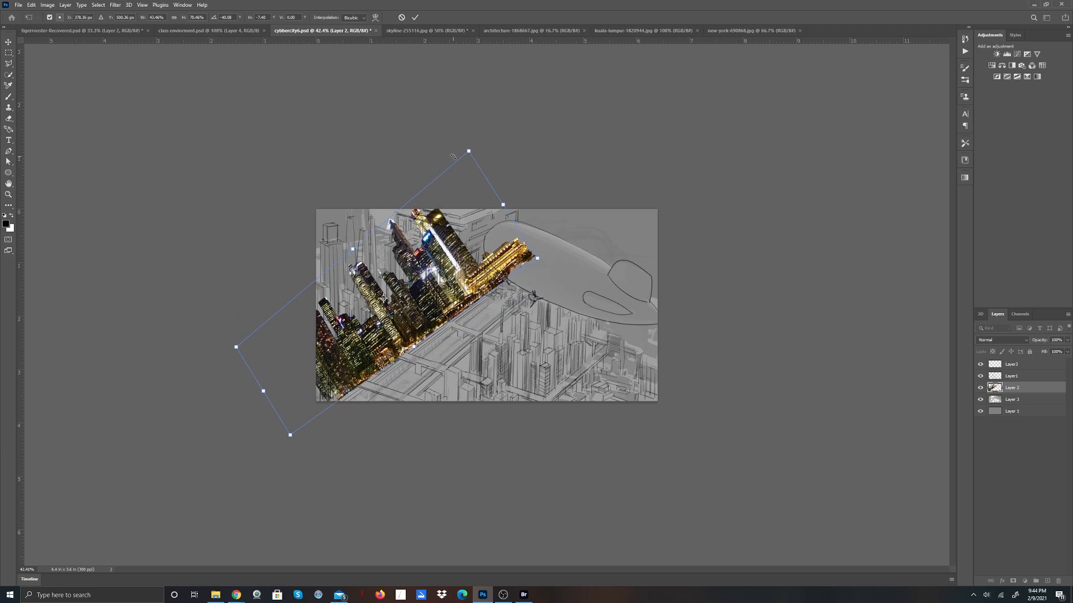
Step: Warp the skyline layer, pulling in its far right end and pushing the building tops right so the towers stand more upright
left_click(32, 5)
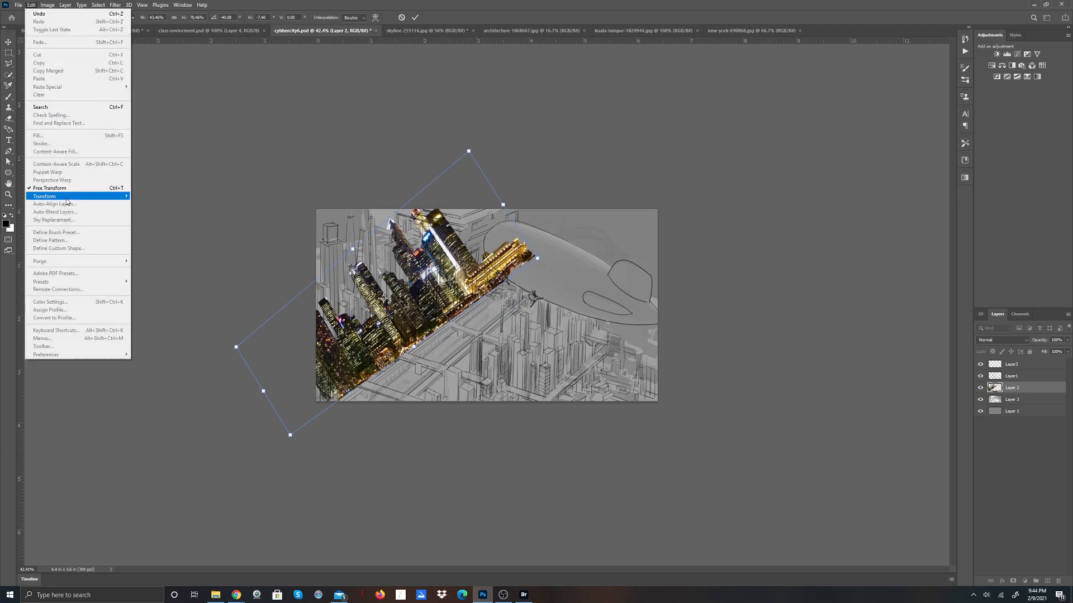
mouse_move(50, 196)
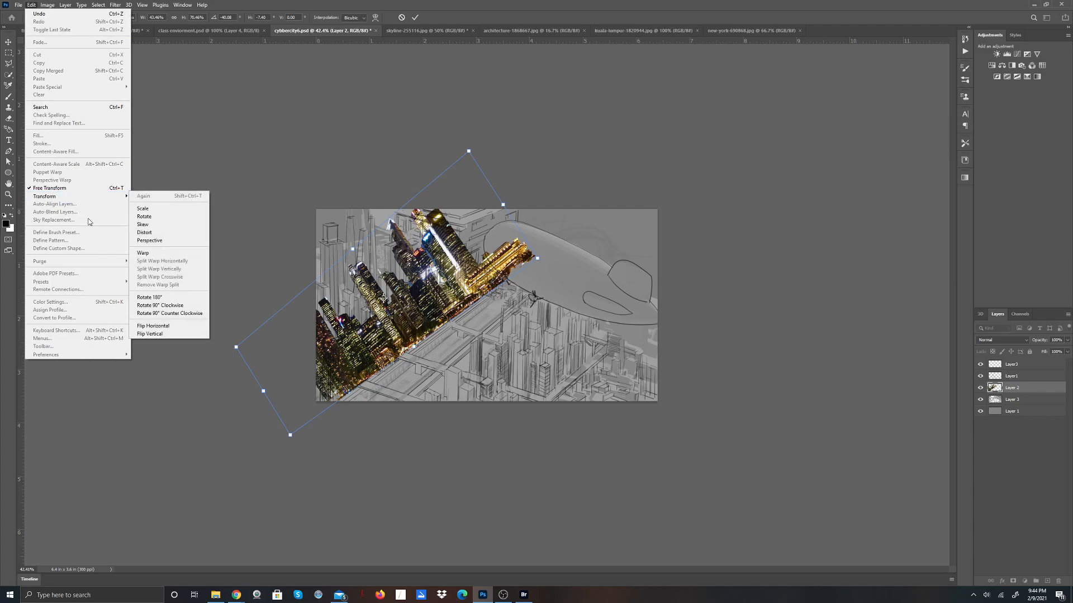
left_click(158, 254)
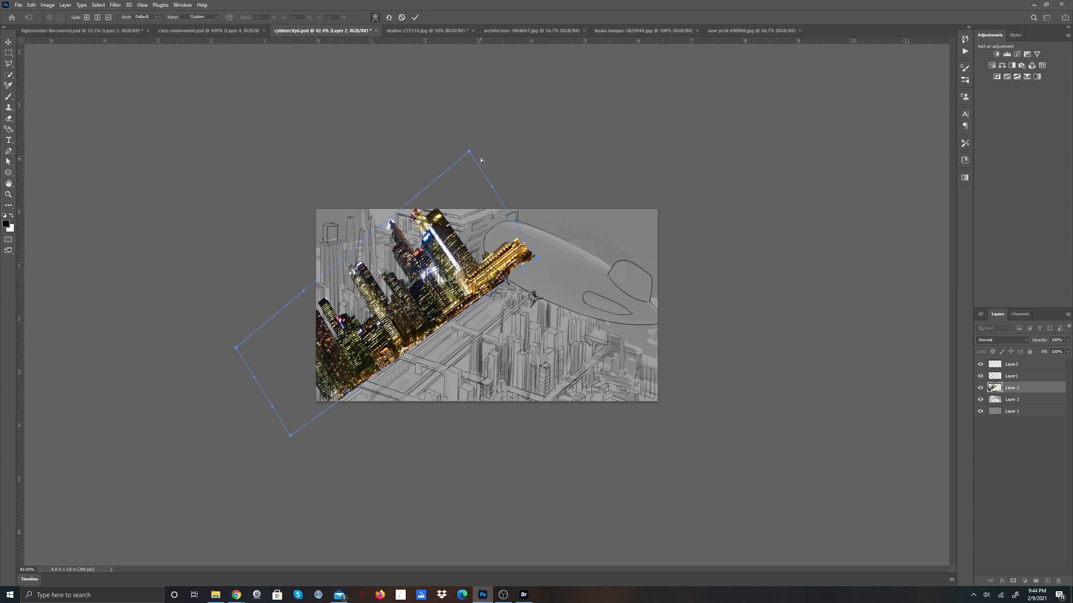
left_click_drag(468, 151, 488, 203)
left_click_drag(536, 259, 501, 277)
left_click_drag(462, 162, 503, 167)
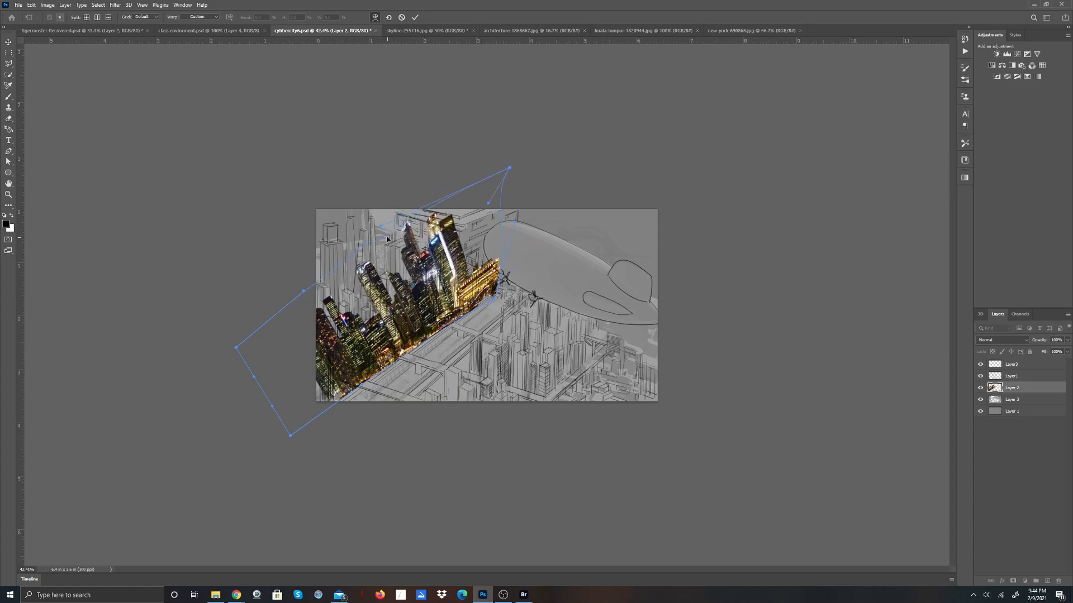
left_click_drag(390, 241, 457, 259)
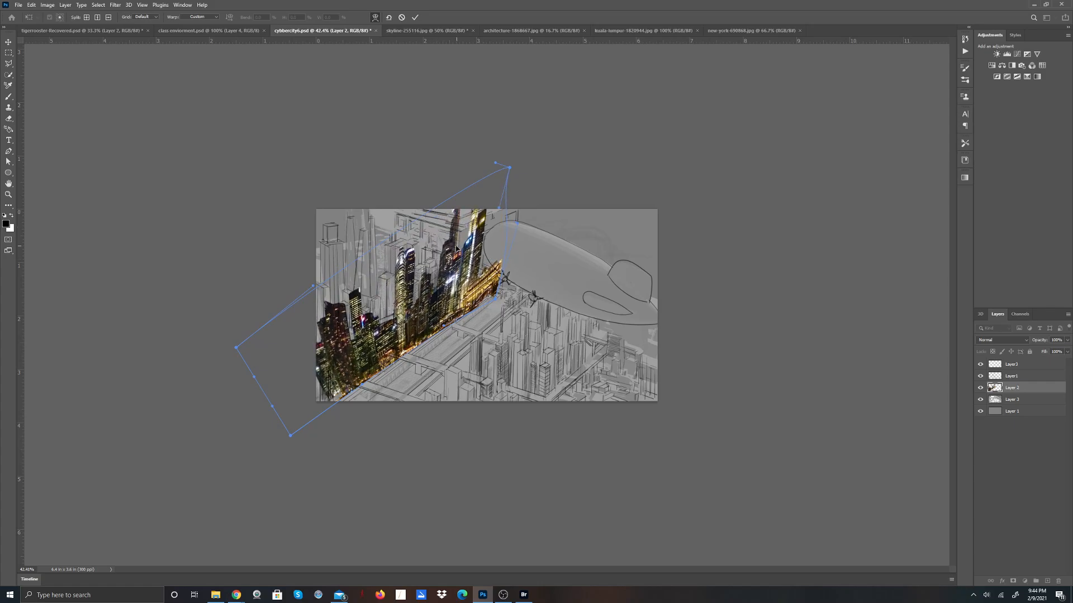
left_click_drag(451, 210, 442, 221)
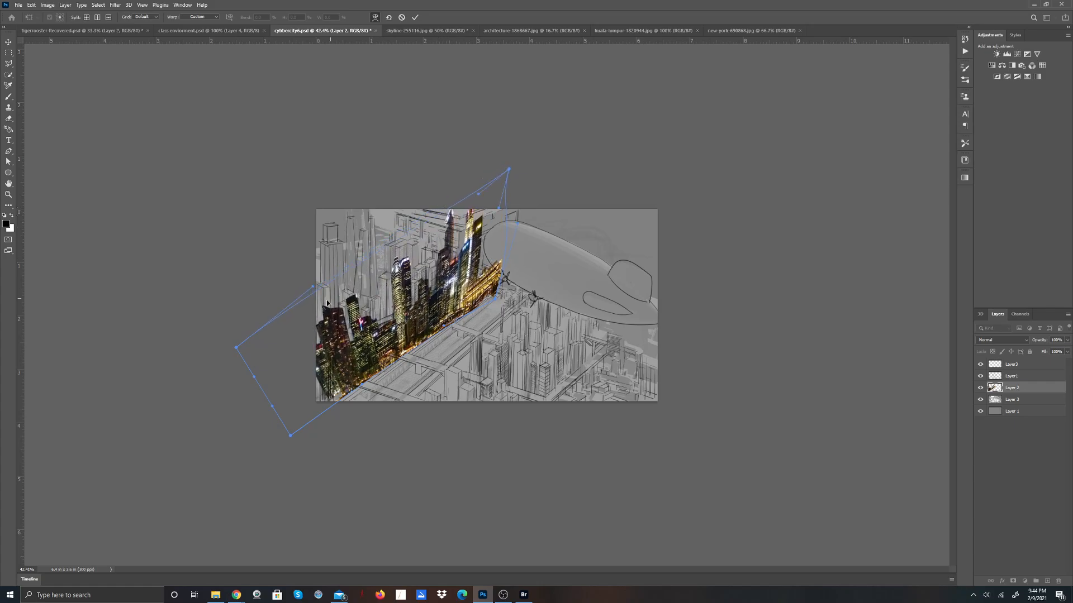
Step: Warp the skyline's left end inward so its corners and side curve line up with the canvas's left edge
left_click_drag(236, 348, 283, 331)
left_click_drag(329, 288, 304, 381)
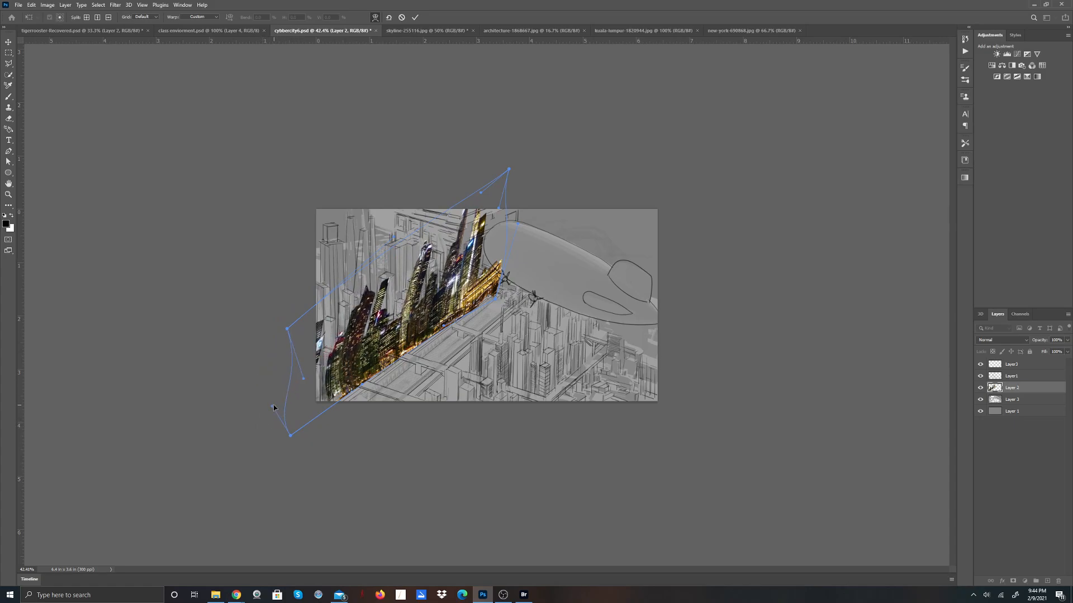
left_click_drag(272, 407, 293, 392)
left_click_drag(291, 439, 311, 381)
left_click_drag(286, 329, 299, 315)
left_click_drag(306, 380, 315, 372)
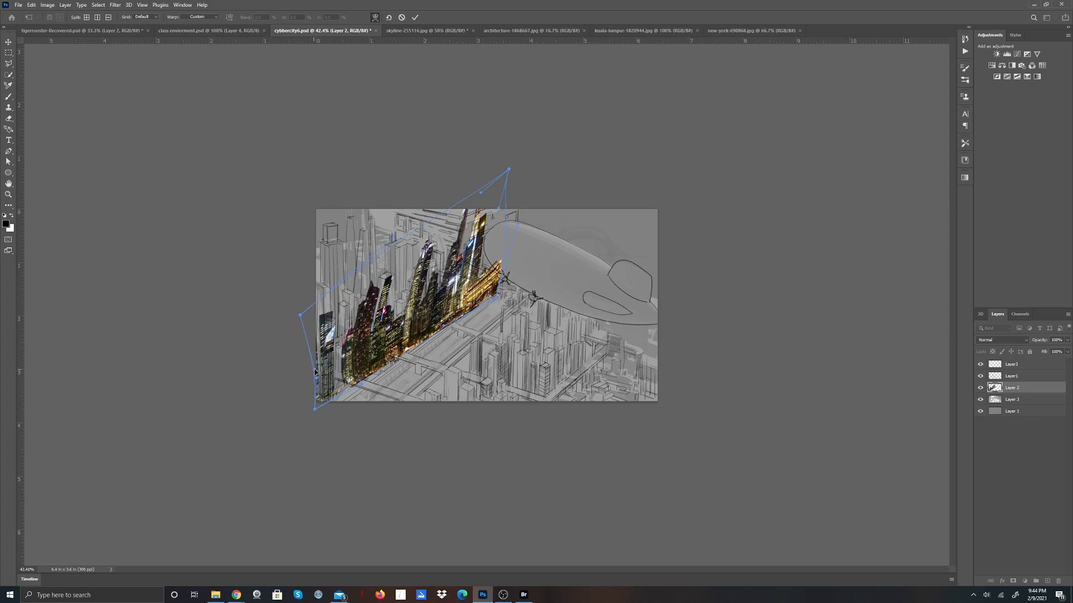
left_click_drag(302, 317, 308, 322)
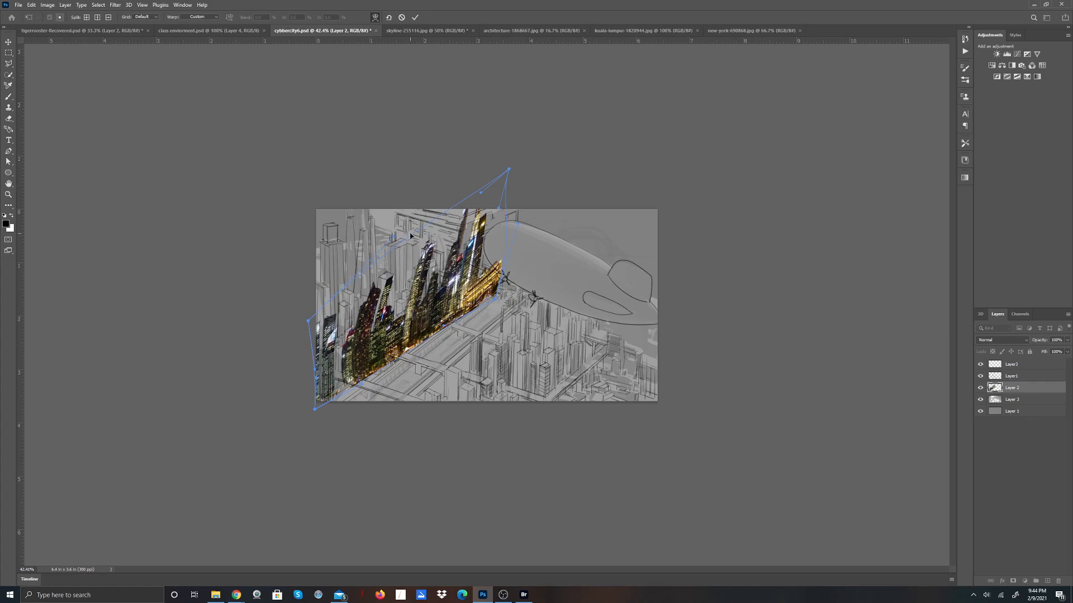
Step: Warp the skyline's middle towers upright and pull its far upper corner and side down toward the airship's nose
left_click_drag(364, 279, 340, 313)
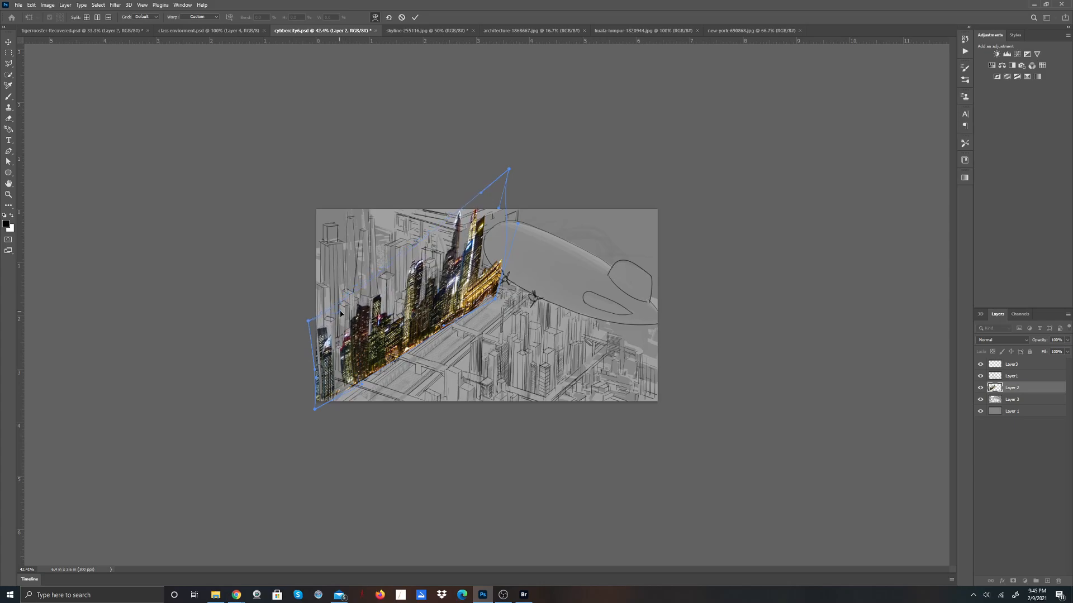
left_click_drag(508, 173, 493, 269)
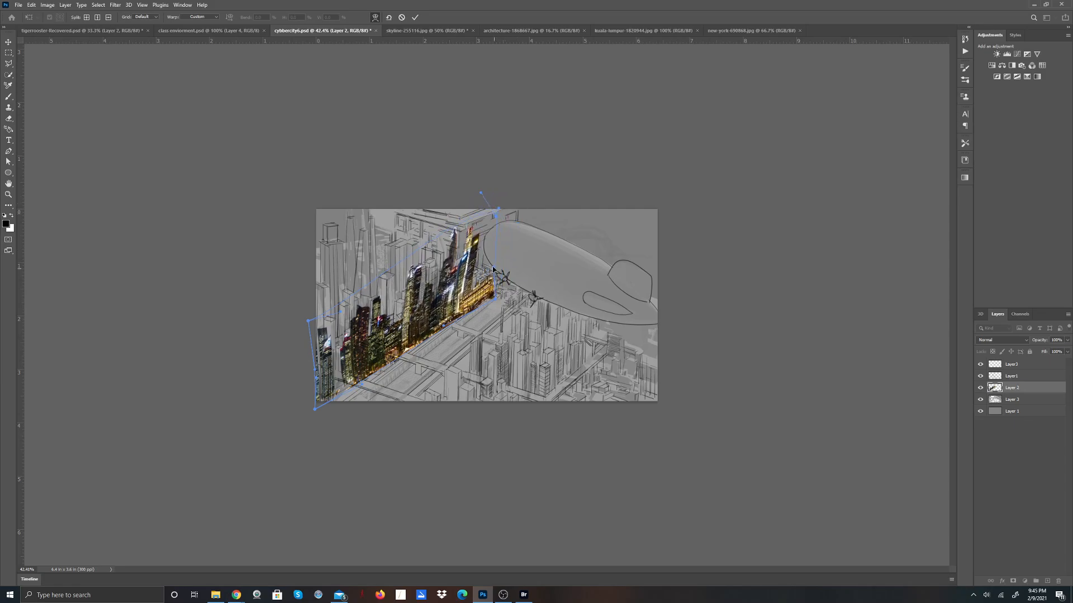
left_click_drag(499, 209, 495, 217)
left_click_drag(494, 267, 493, 273)
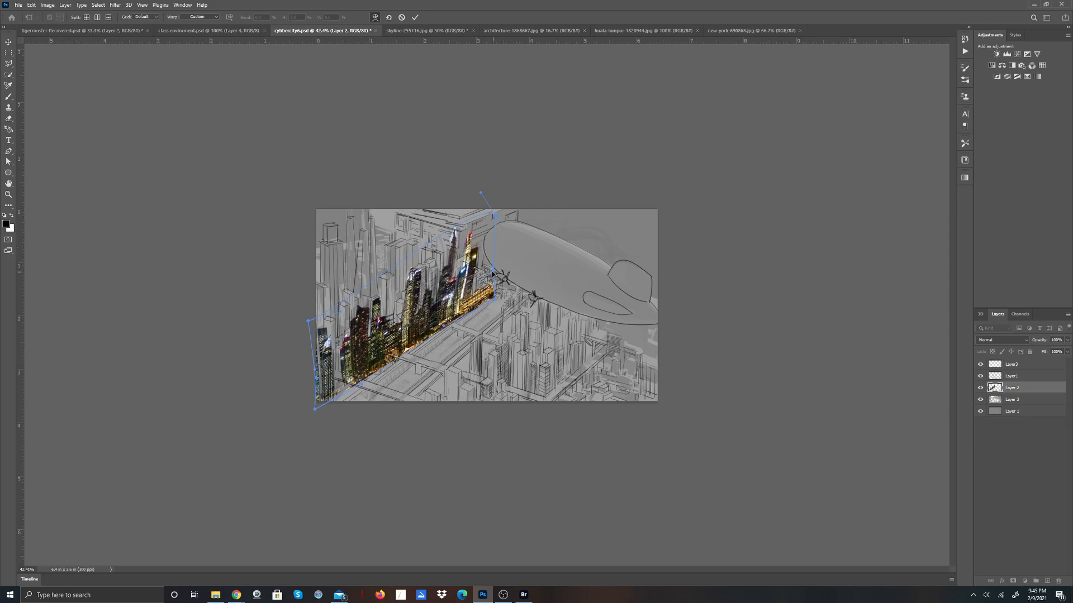
Step: Bend the warp's top edge near the airship to straighten the tallest towers, and pull in the far lower corner
left_click_drag(480, 195, 465, 233)
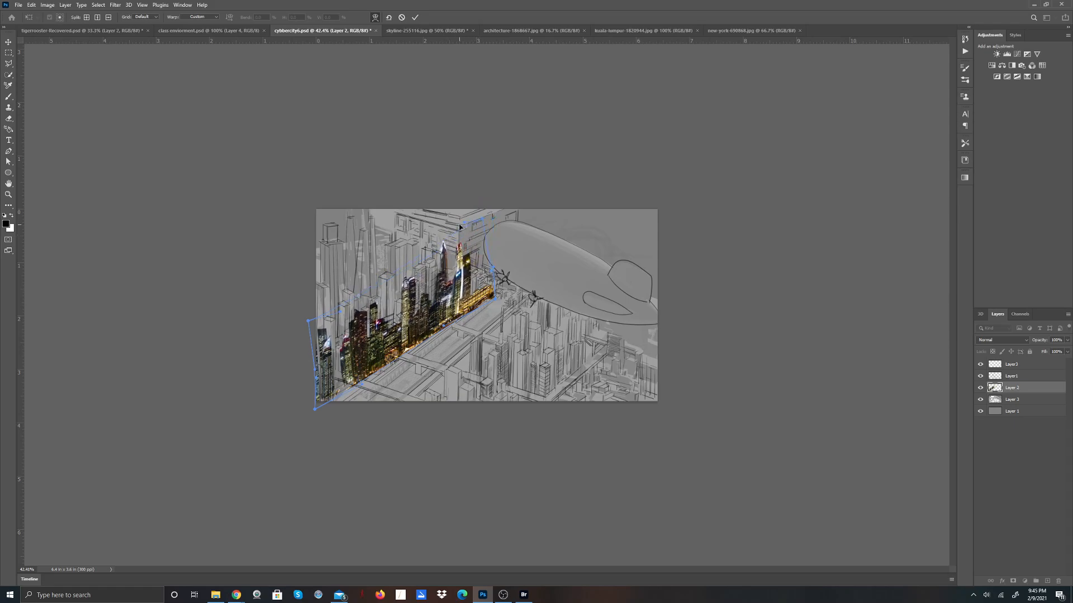
left_click_drag(463, 226, 487, 221)
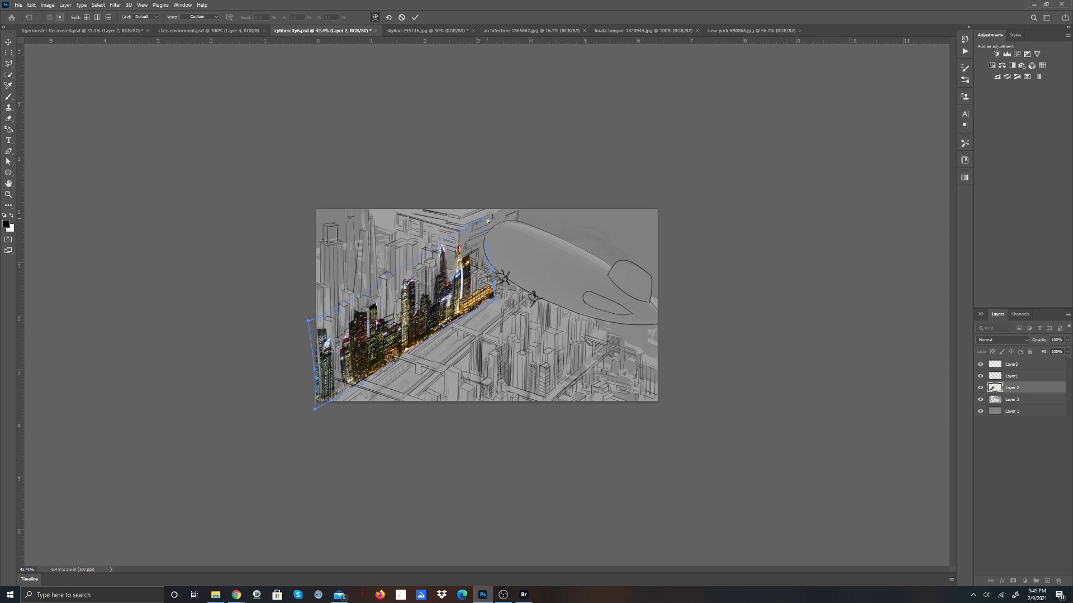
left_click_drag(488, 273, 492, 273)
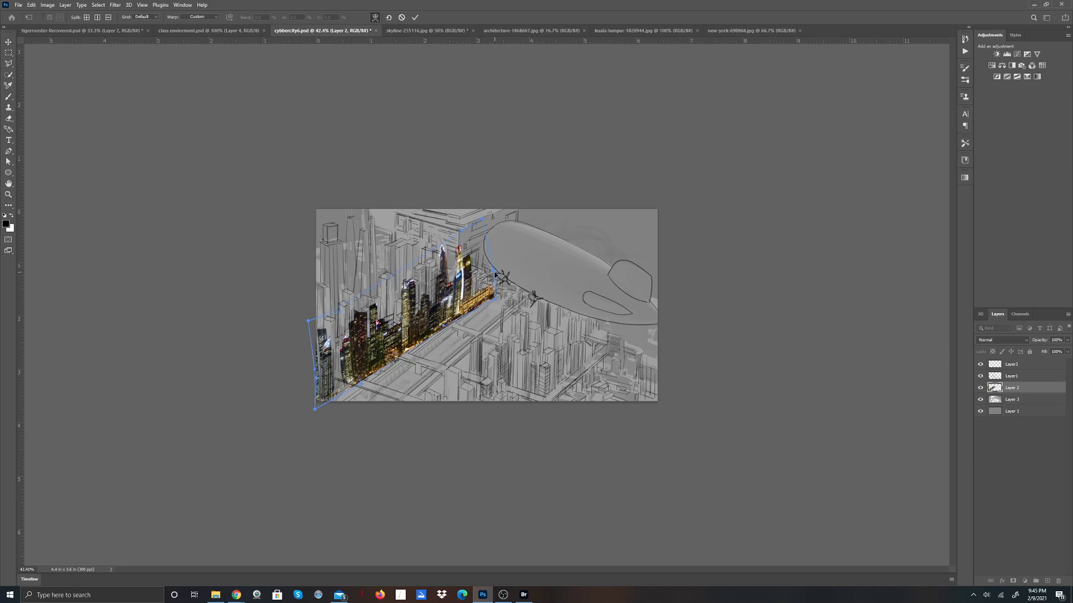
left_click_drag(496, 302, 487, 290)
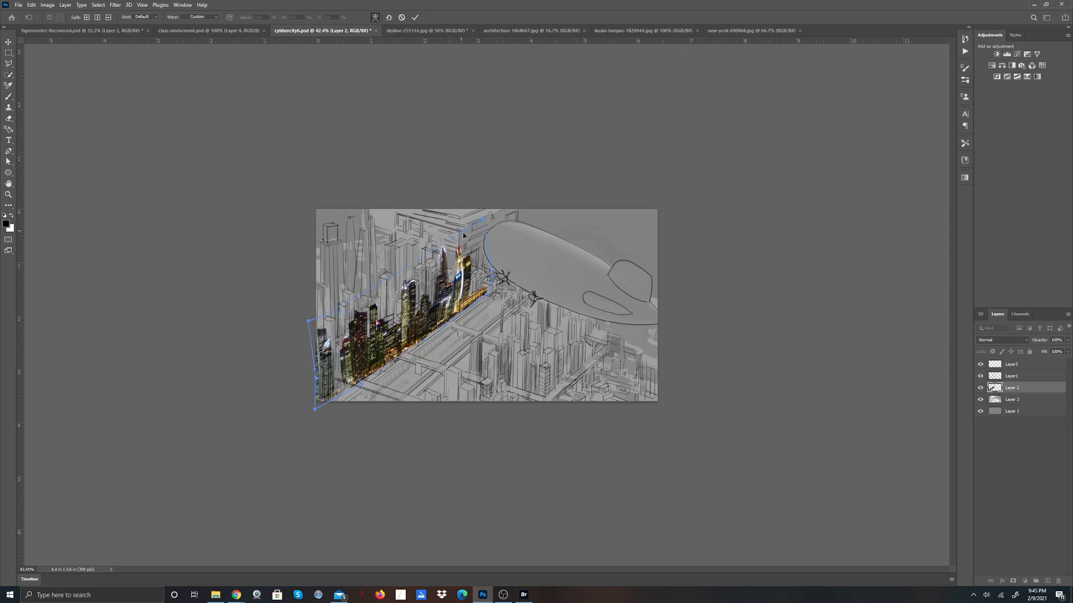
left_click_drag(424, 261, 422, 260)
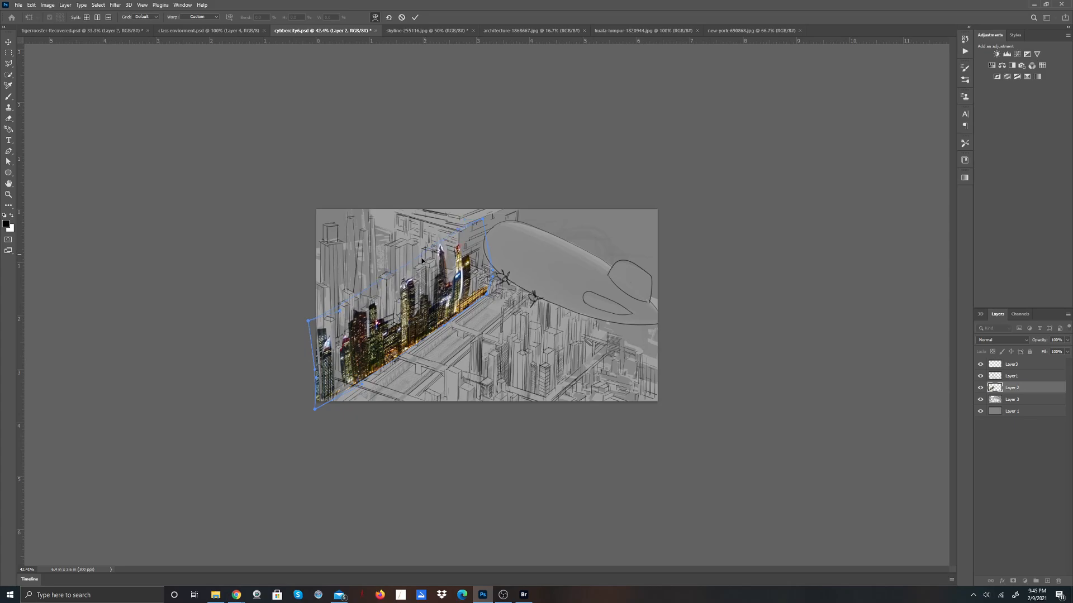
Step: Warp the skyline's far end and interior so the tower groups stand vertically along the sketched street
left_click_drag(492, 273, 407, 295)
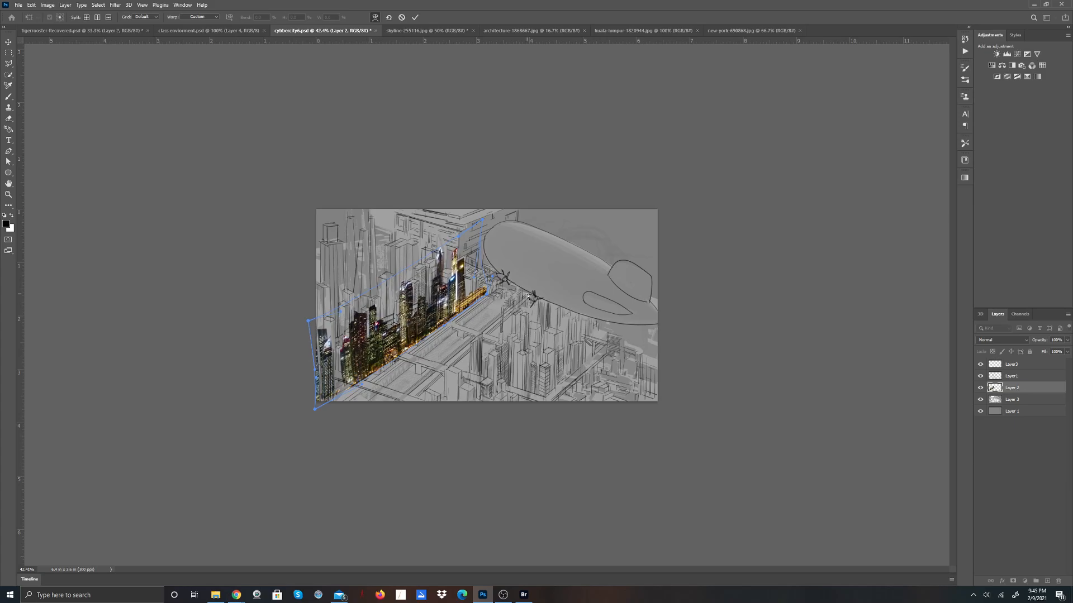
left_click_drag(486, 291, 439, 250)
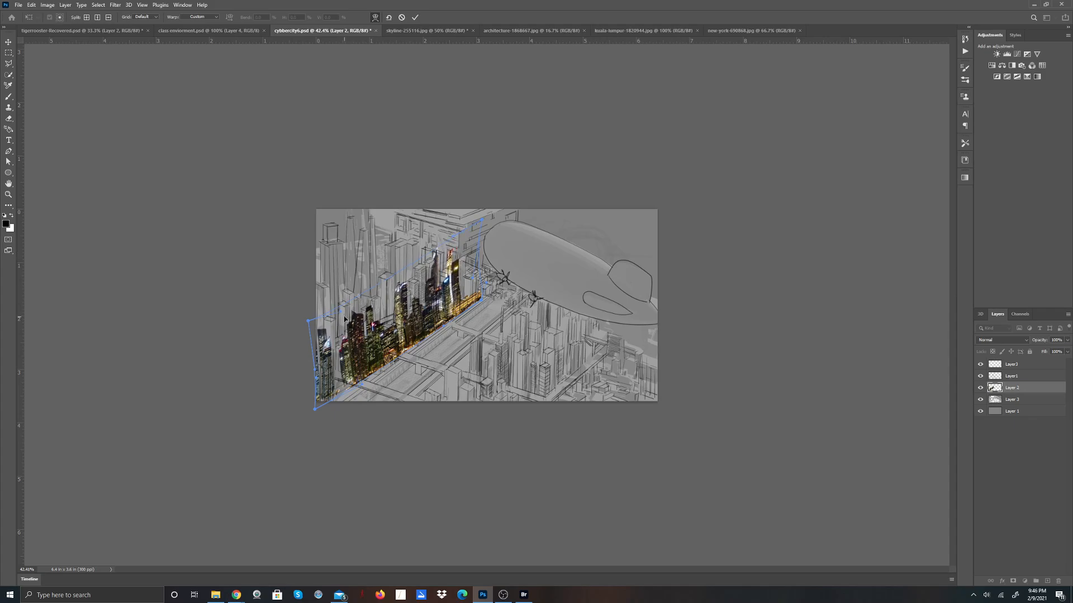
mouse_move(340, 315)
left_mouse_down()
mouse_move(350, 295)
mouse_move(335, 311)
left_mouse_up()
left_click_drag(365, 371, 366, 336)
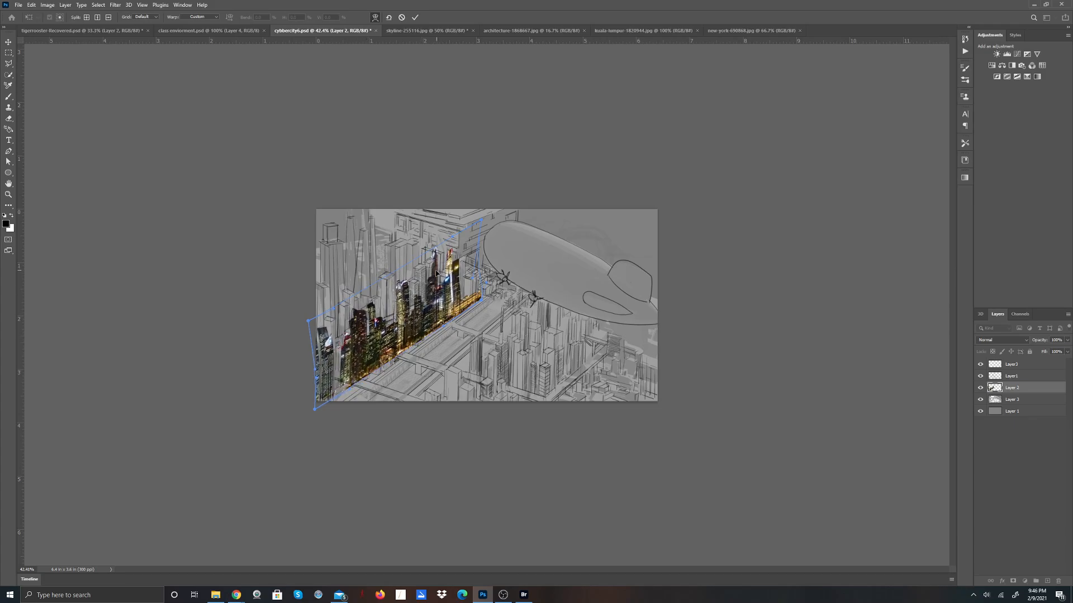
left_click_drag(435, 271, 459, 277)
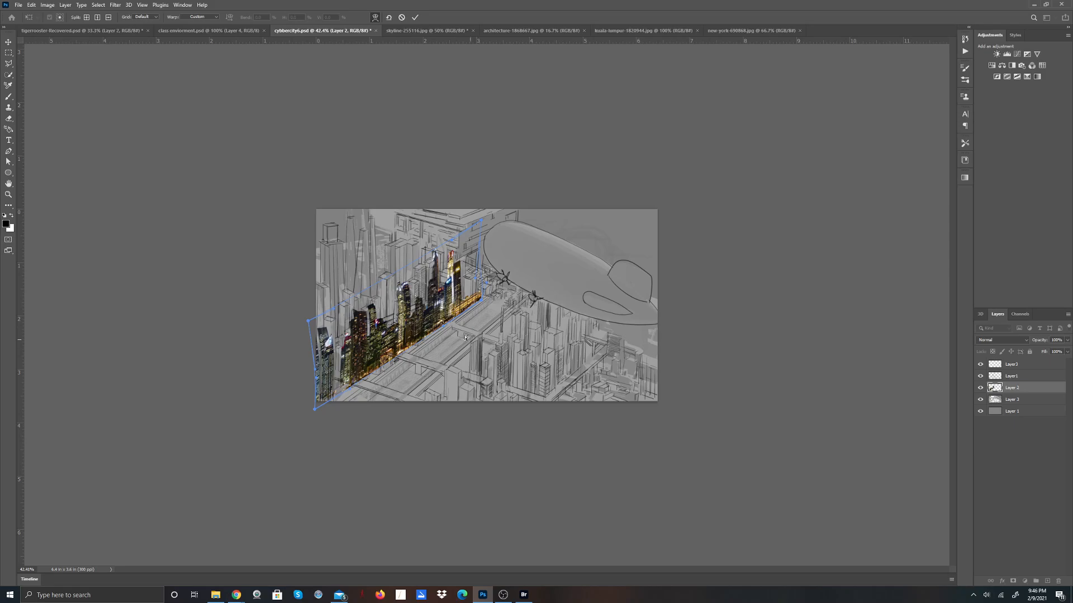
Step: Fit the skyline's base to the street edge, align its upper near corner with the canvas edge, and apply the warp
left_click_drag(408, 315, 402, 314)
left_click_drag(474, 313, 460, 318)
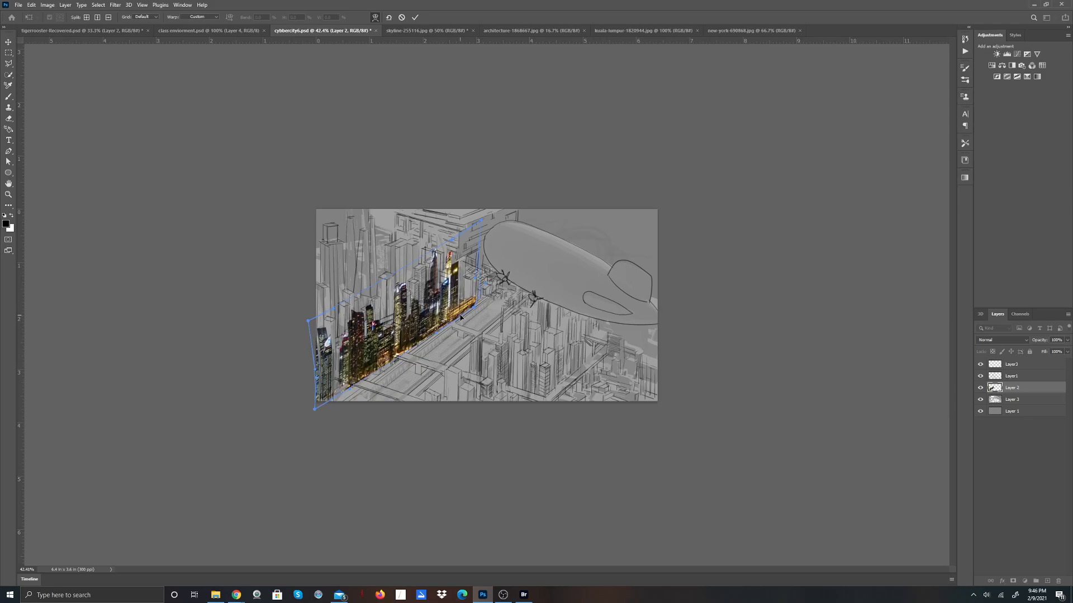
left_click_drag(375, 368, 375, 369)
left_click_drag(473, 305, 470, 307)
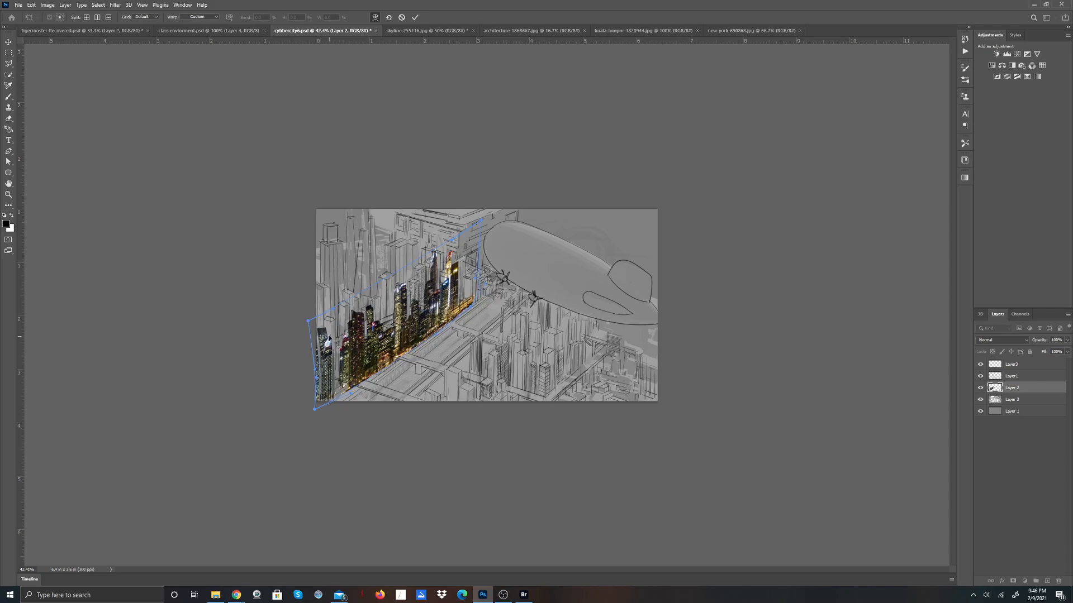
left_click_drag(312, 323, 318, 319)
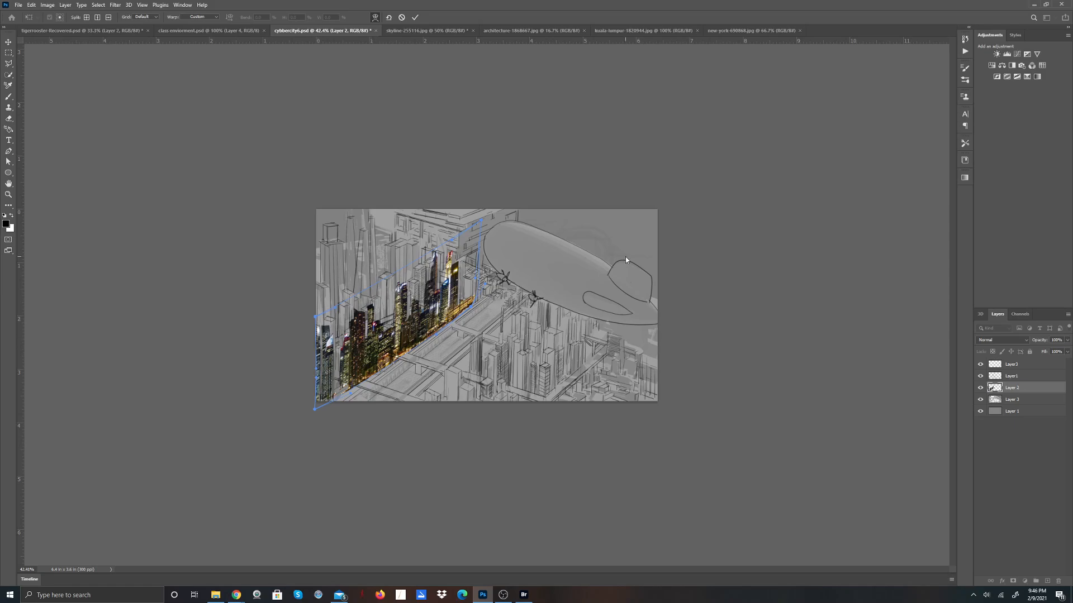
left_click(415, 17)
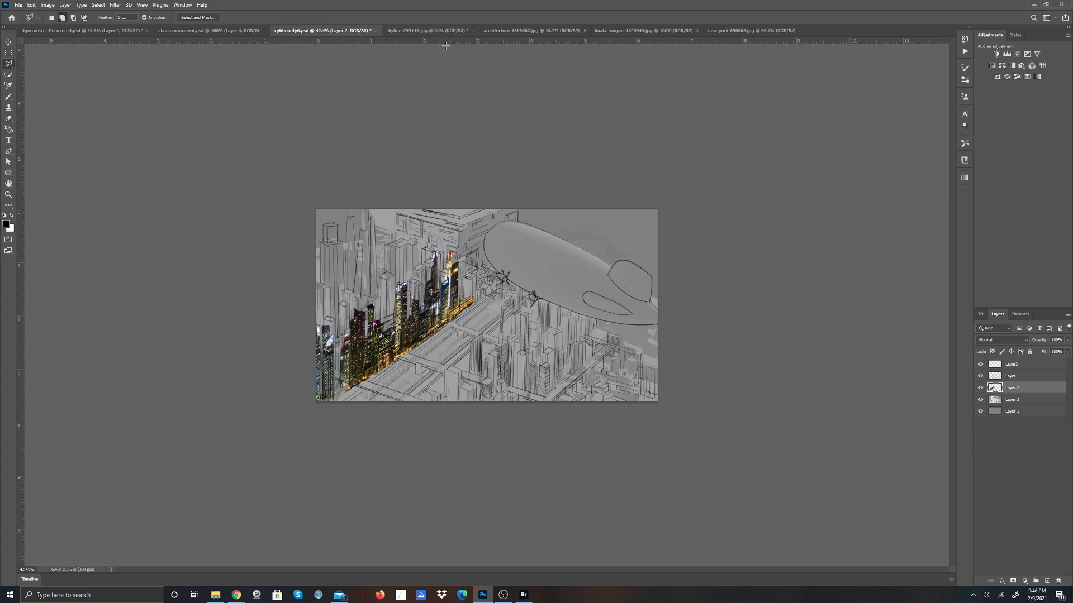
Step: Toggle Layer1's visibility to check its content, and move the skyline layer above it
left_click(980, 377)
left_click(980, 377)
left_click_drag(1015, 389, 1011, 370)
left_click_drag(1011, 367, 1011, 370)
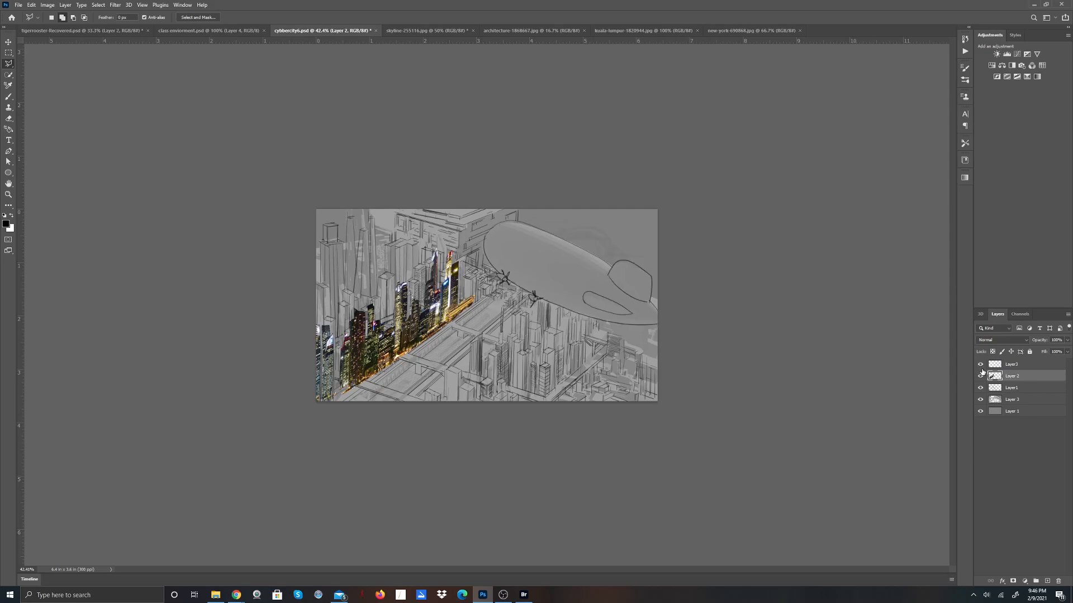
Step: Set the skyline layer's blend mode to Overlay and inspect the blended buildings up close
left_click(1022, 341)
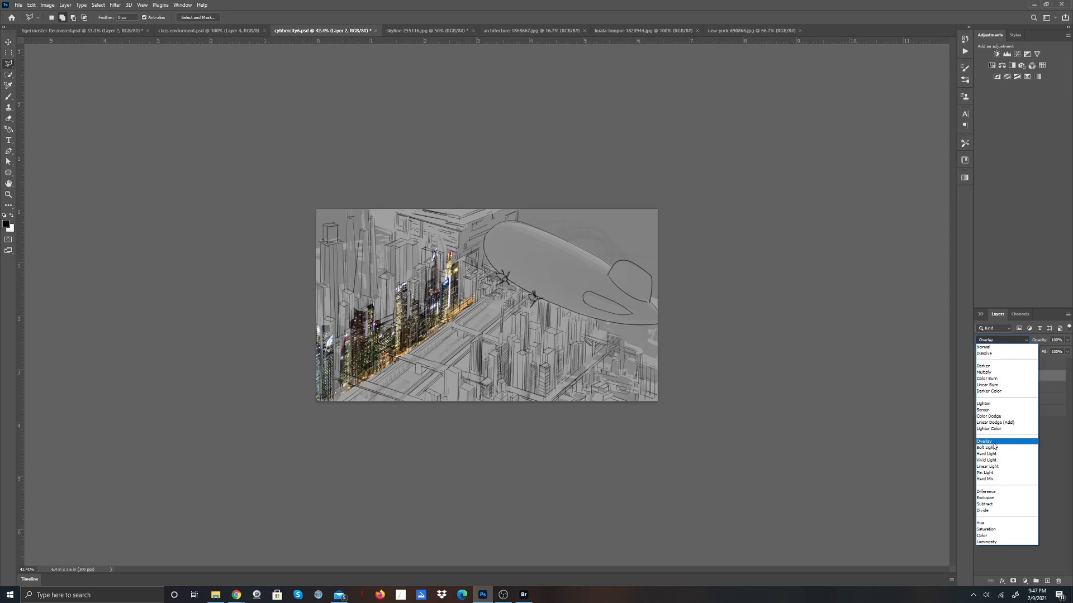
left_click(993, 442)
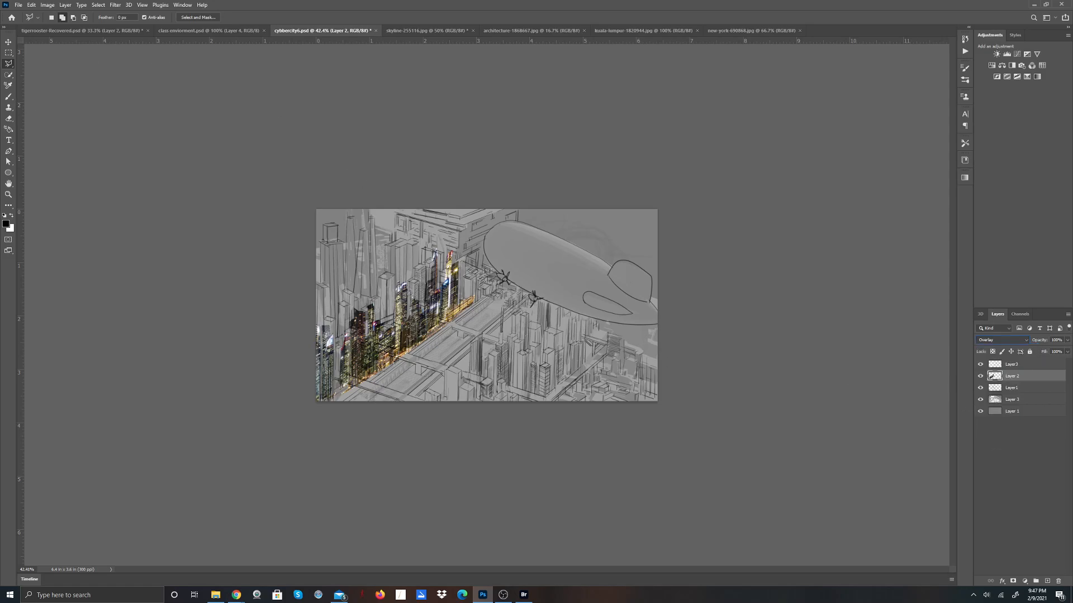
left_click(8, 194)
left_click_drag(259, 166, 289, 195)
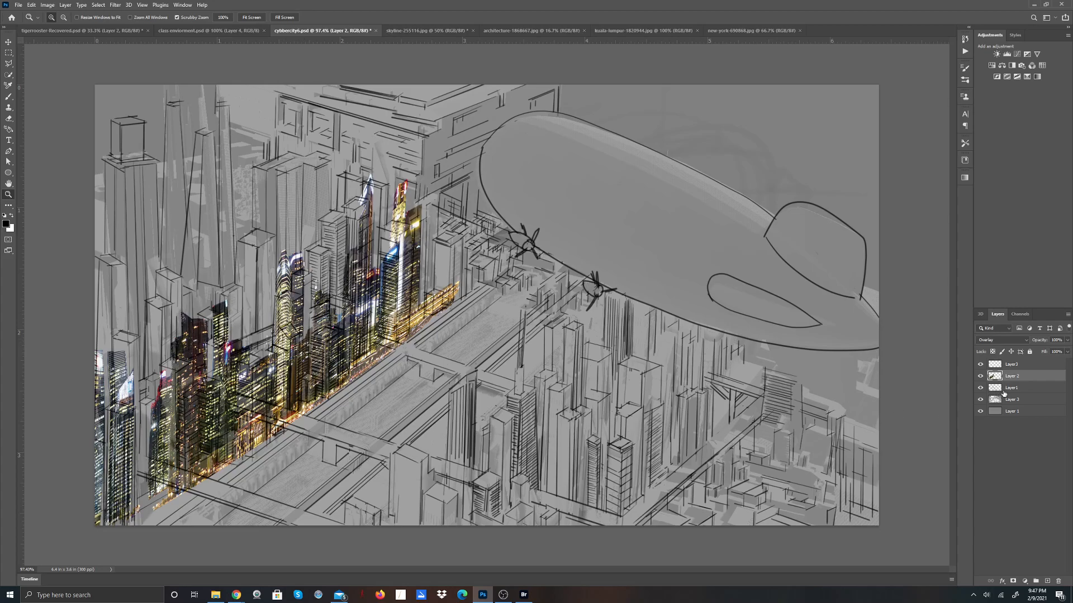
Step: Set the skyline layer's opacity to 57% and preview other blend modes, keeping Overlay
left_click(1067, 340)
left_click_drag(1066, 350, 1037, 359)
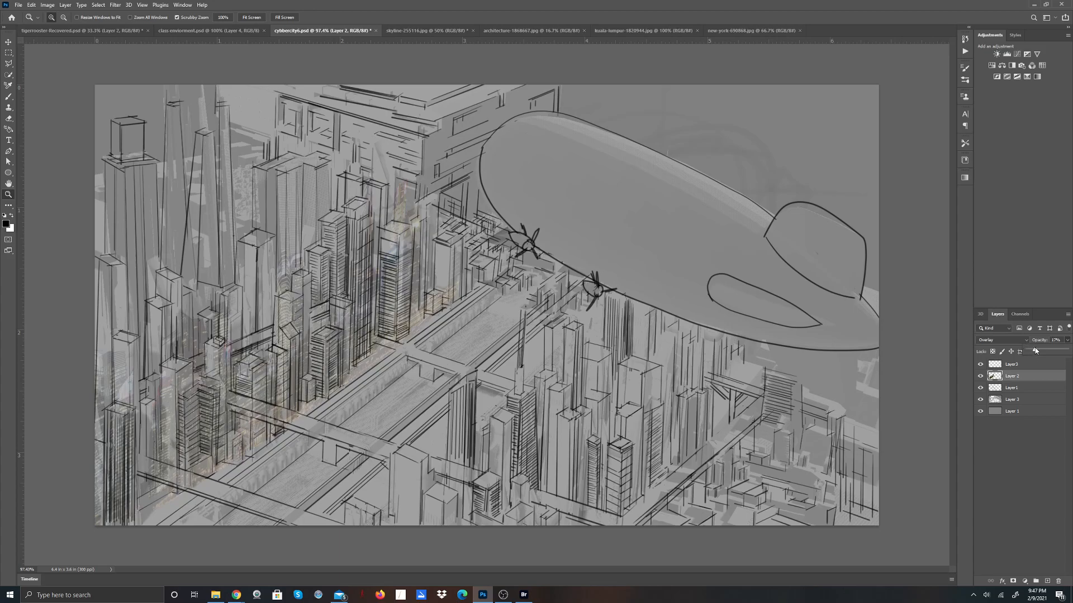
left_click_drag(1035, 351, 1038, 354)
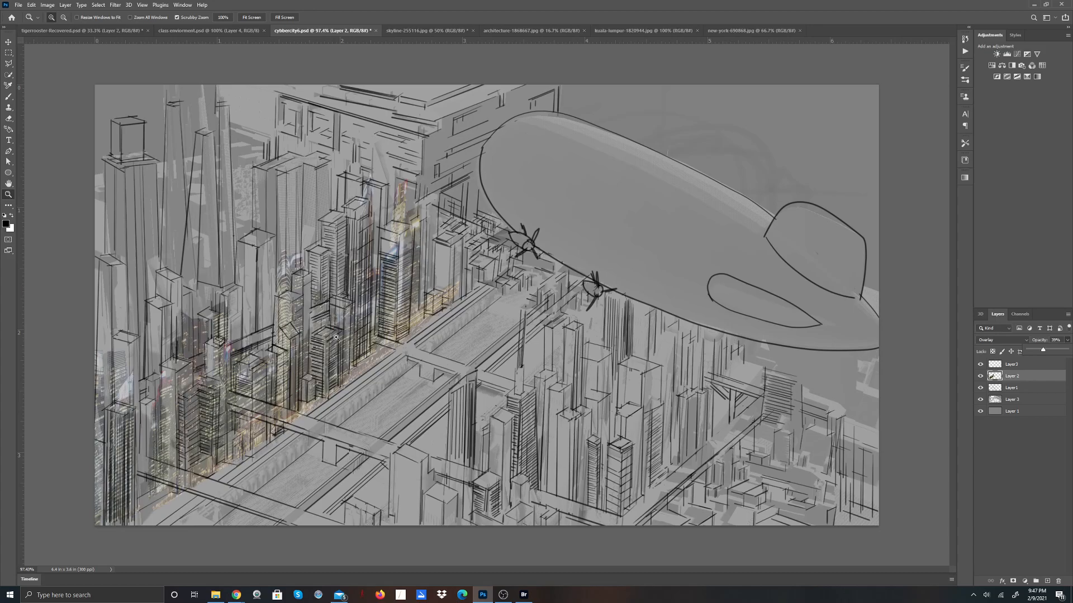
left_click_drag(1047, 351, 1047, 353)
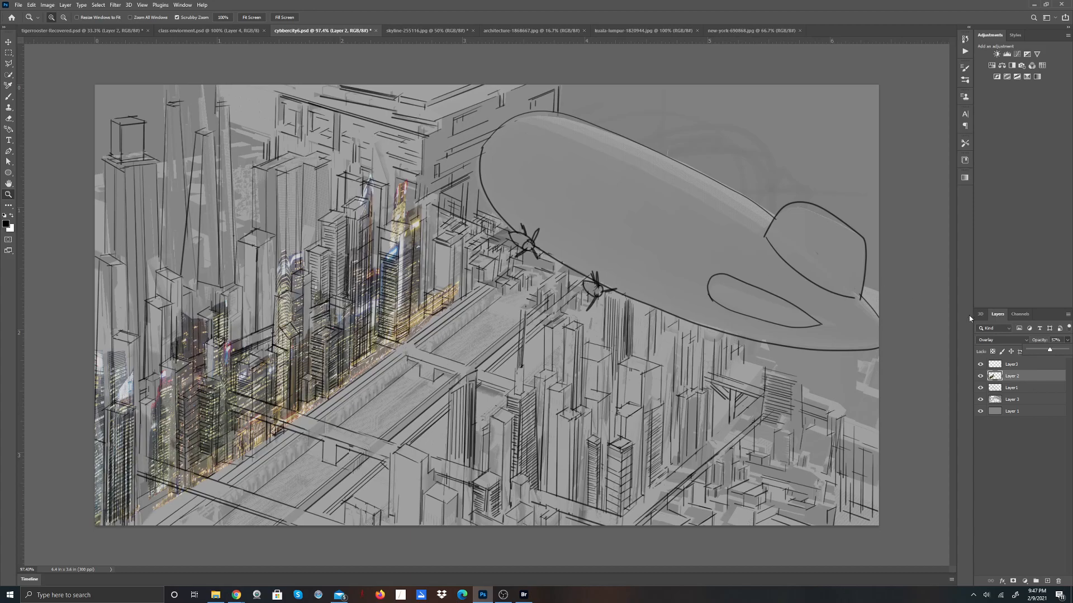
left_click(1027, 339)
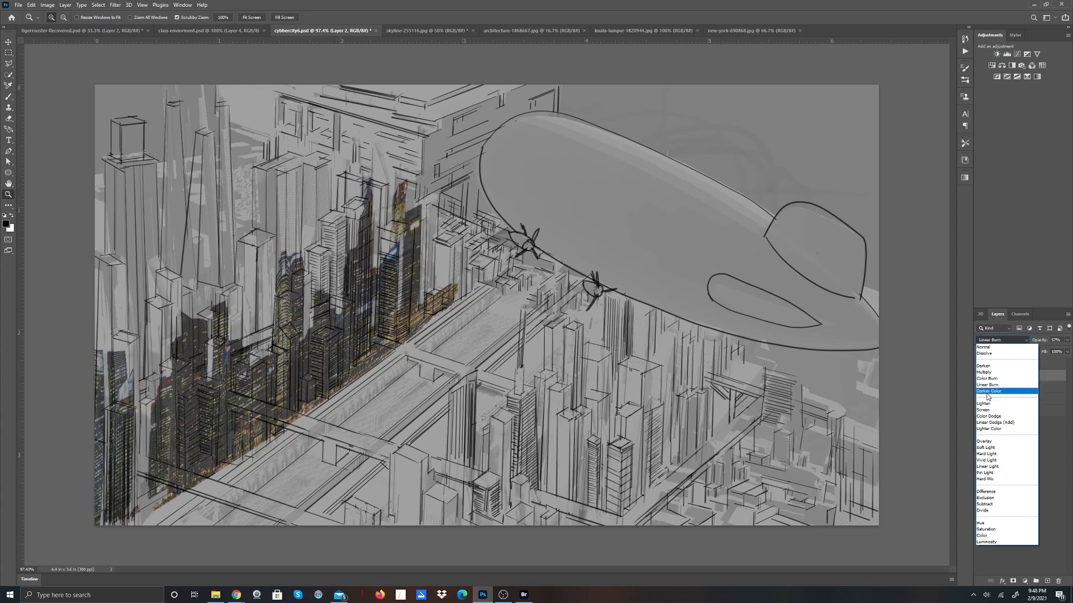
left_click(994, 444)
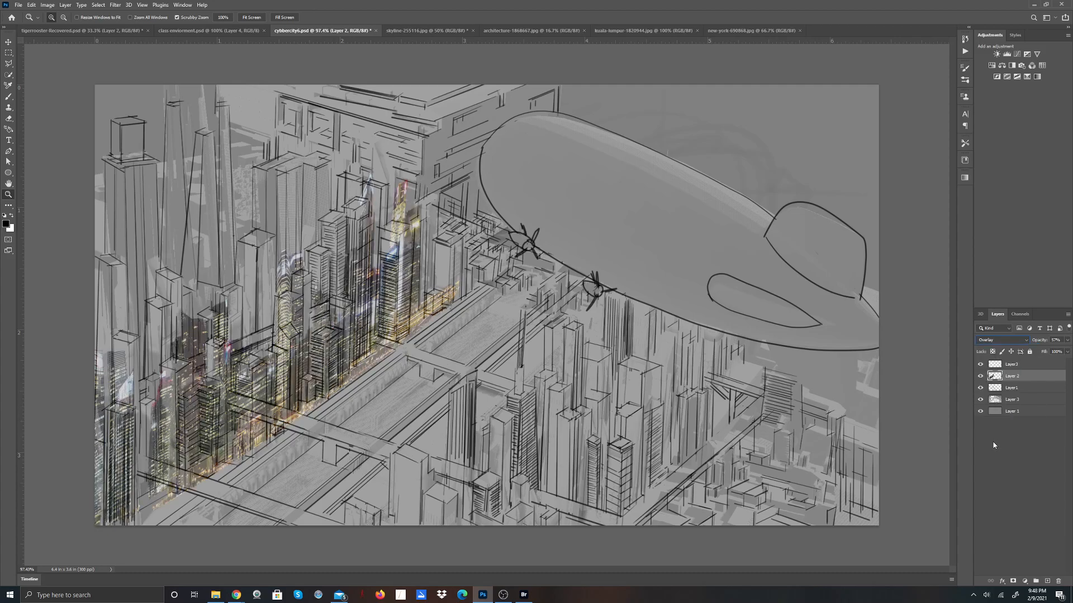
Step: Switch to the architecture-1868667.jpg night city photo
left_click(425, 30)
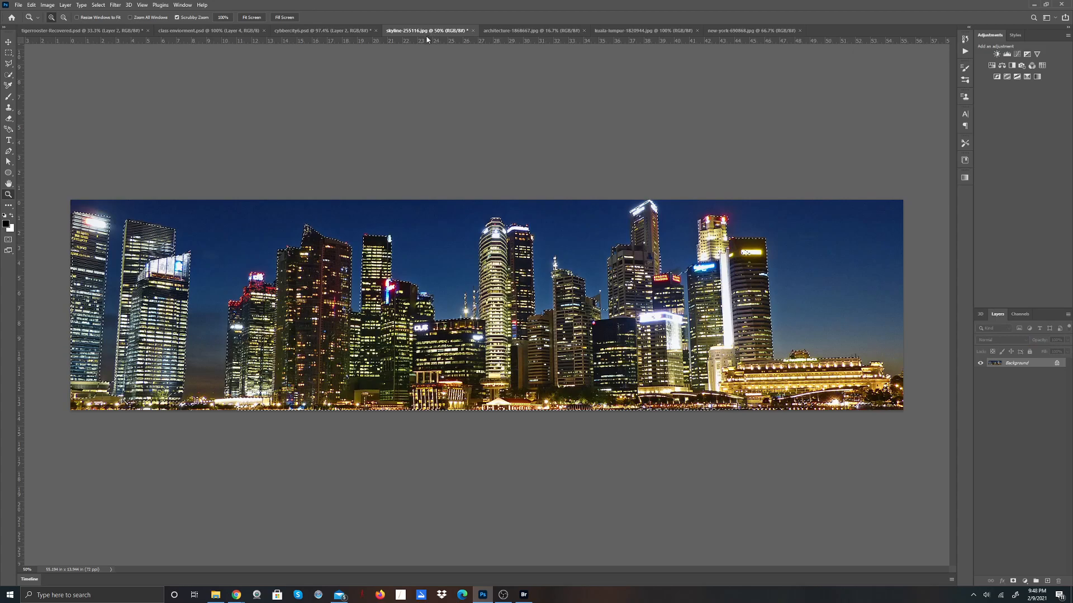
left_click(495, 32)
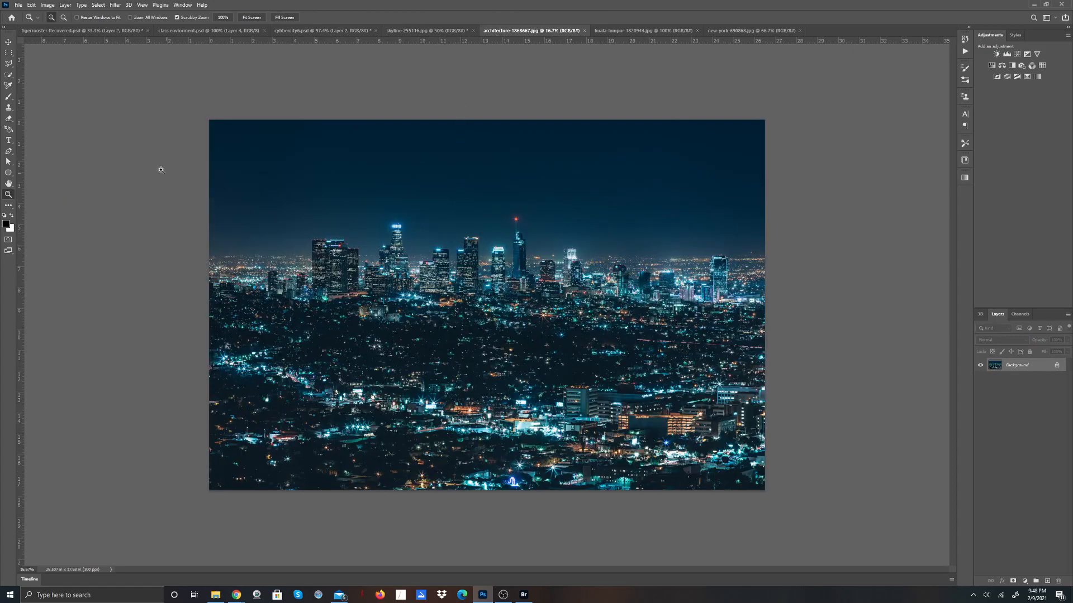
left_click(8, 53)
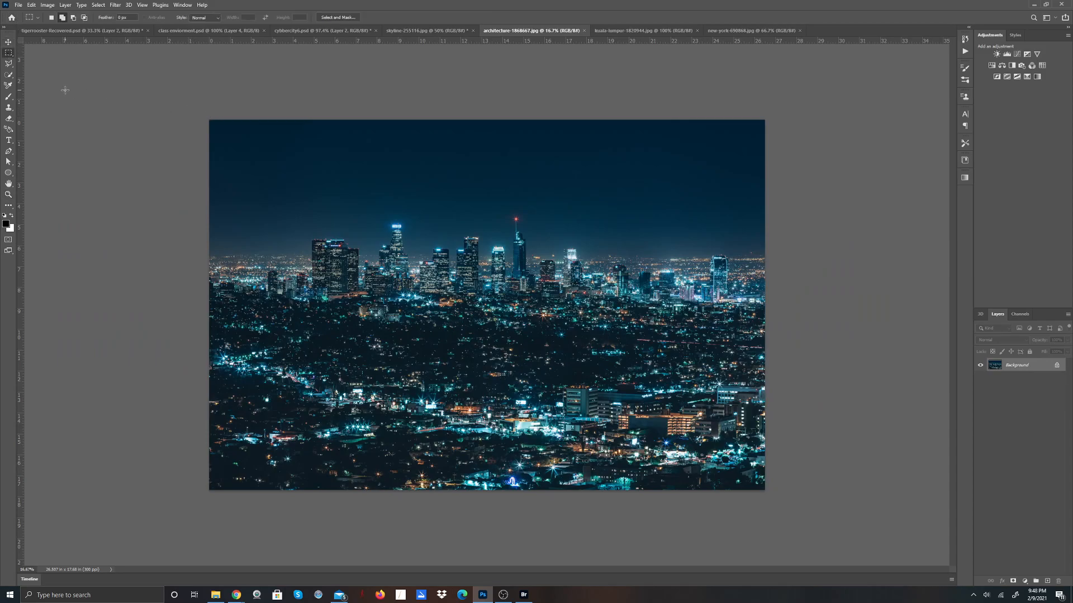
left_click_drag(210, 121, 771, 217)
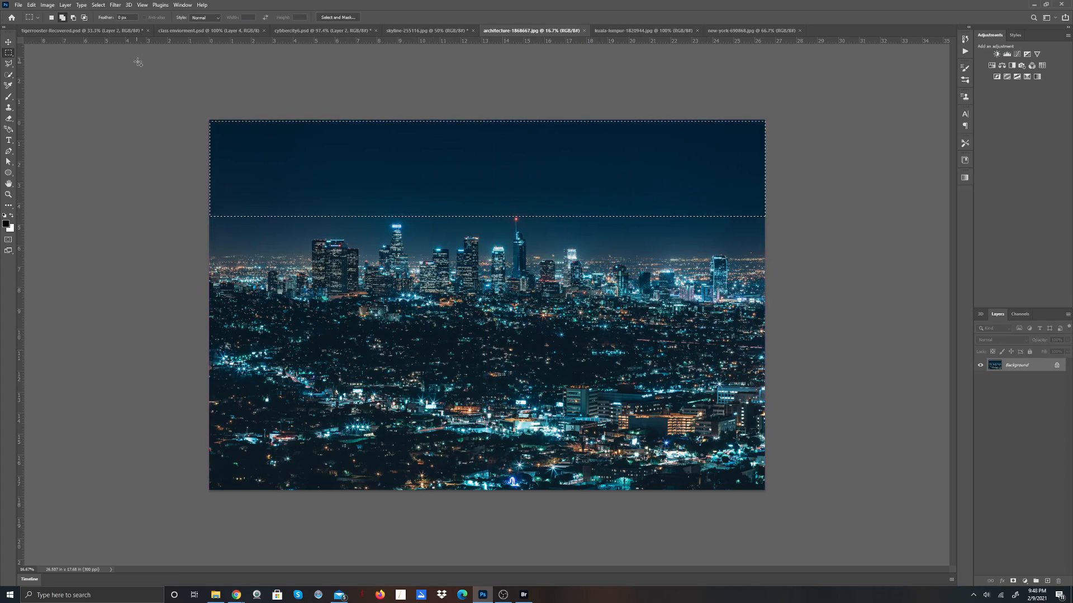
left_click(31, 5)
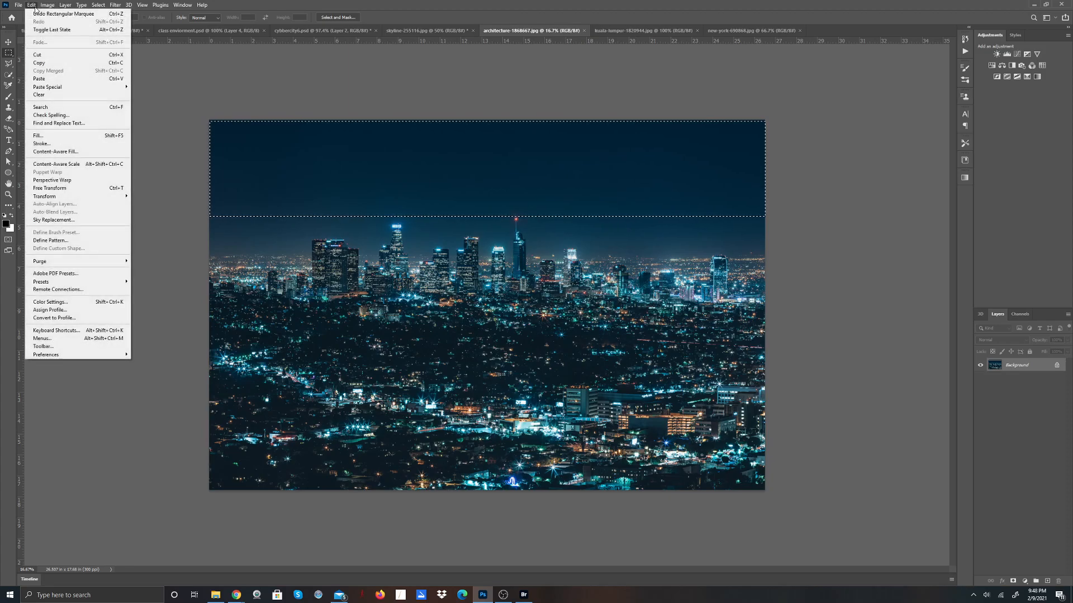
left_click(48, 62)
left_click(47, 5)
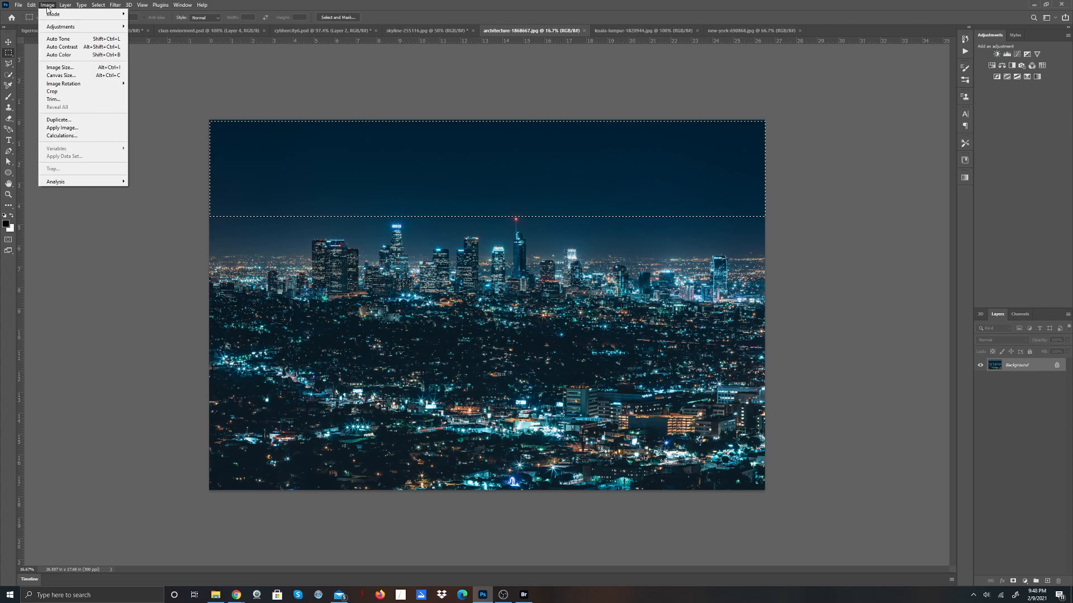
mouse_move(65, 5)
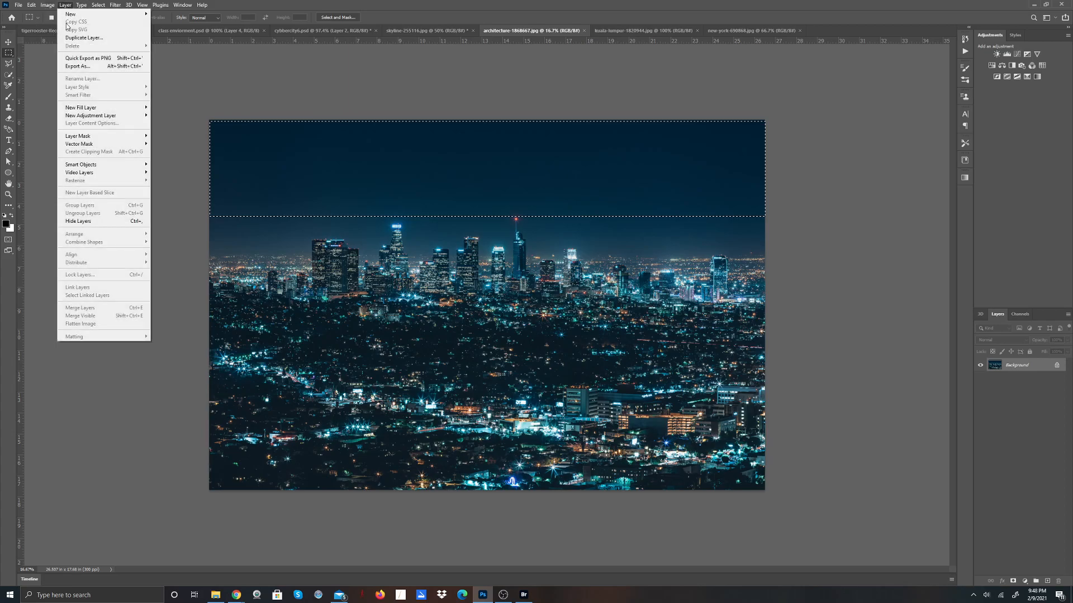
mouse_move(126, 10)
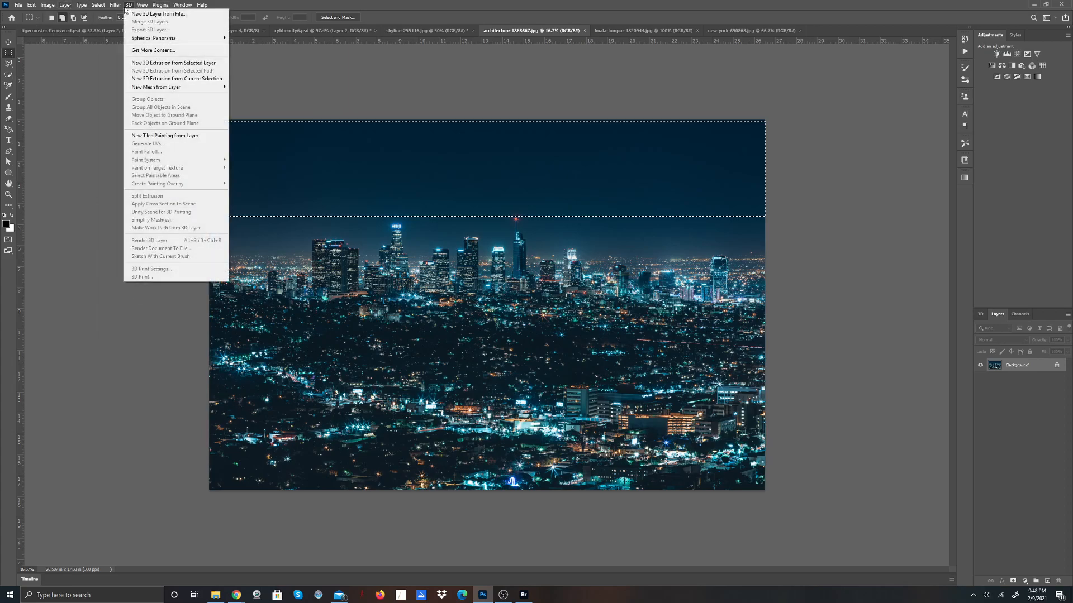
left_click(102, 7)
left_click(100, 6)
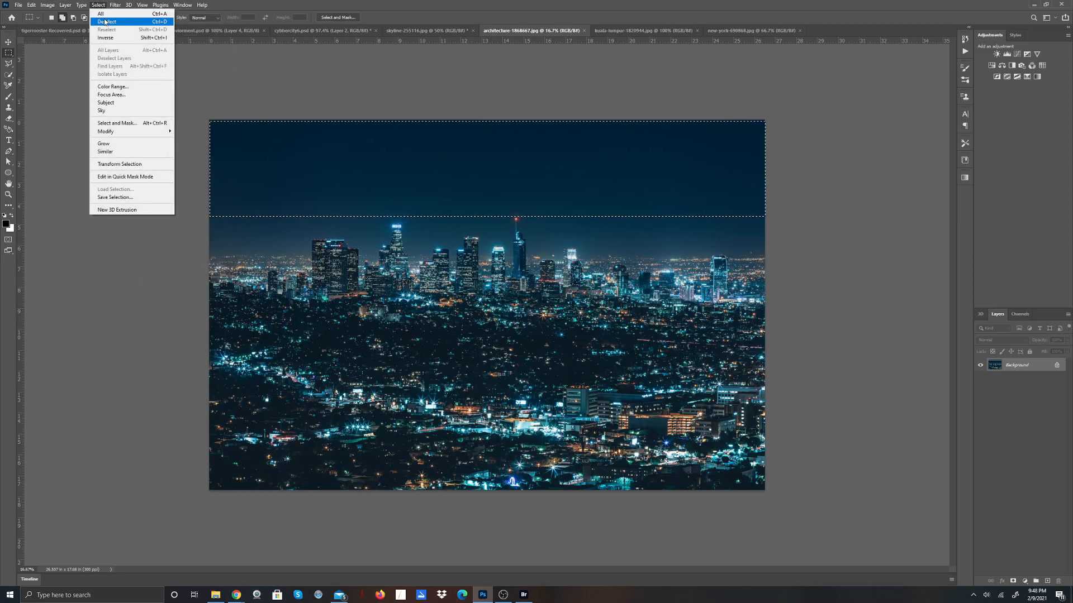
left_click(105, 22)
Step: Select the dark night sky above the city skyline with the Quick Selection tool
left_click(8, 76)
mouse_move(324, 177)
left_mouse_down()
mouse_move(402, 203)
mouse_move(426, 180)
mouse_move(499, 162)
mouse_move(617, 158)
left_mouse_up()
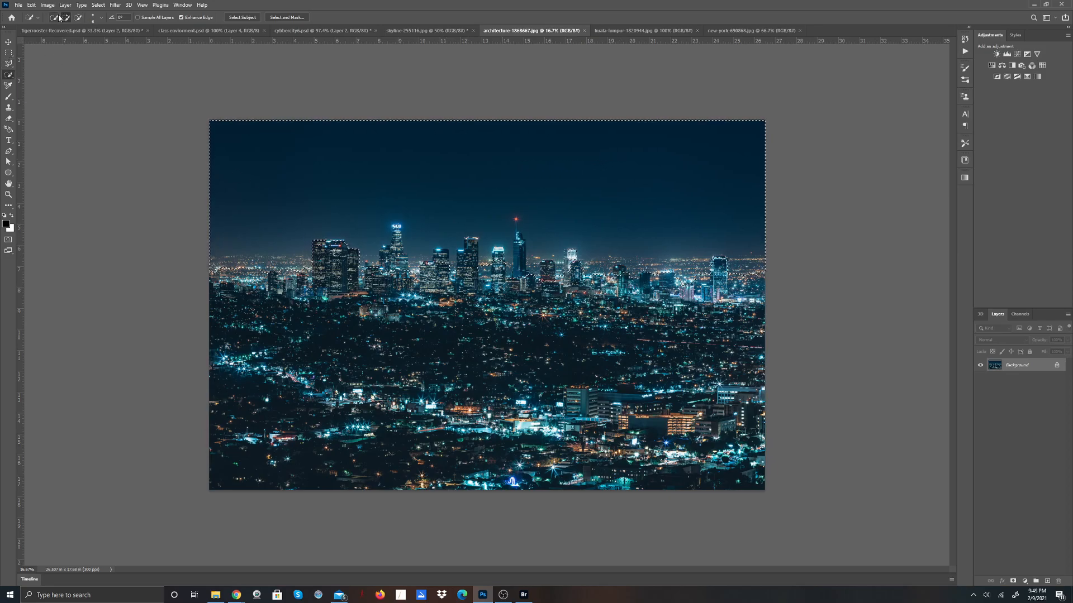
Step: Subtract the tall central tower and the buildings and lights along the horizon from the sky selection
left_click(77, 17)
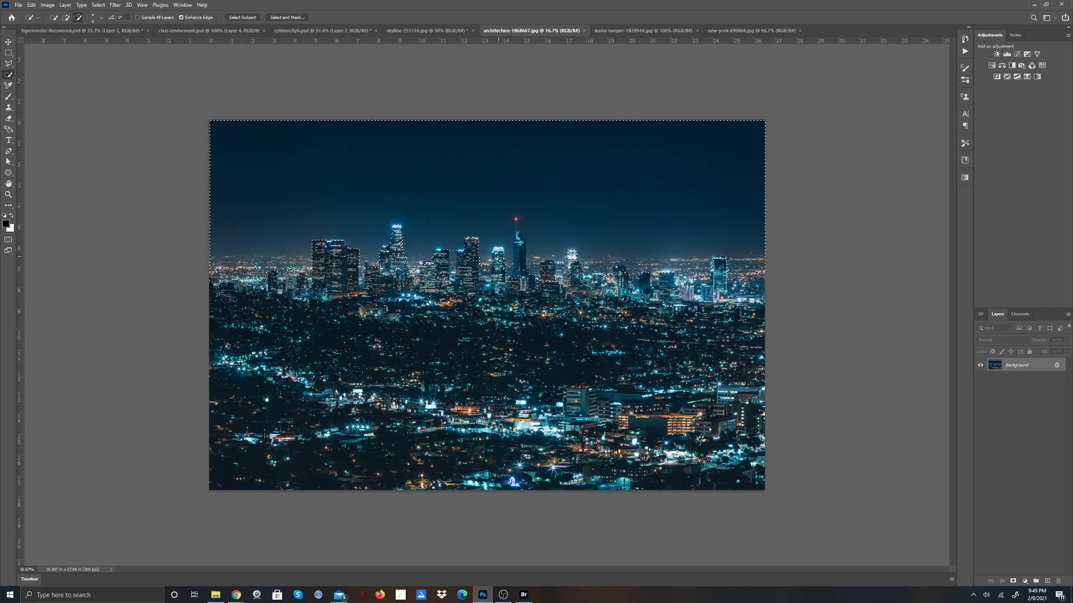
left_click_drag(512, 274, 515, 221)
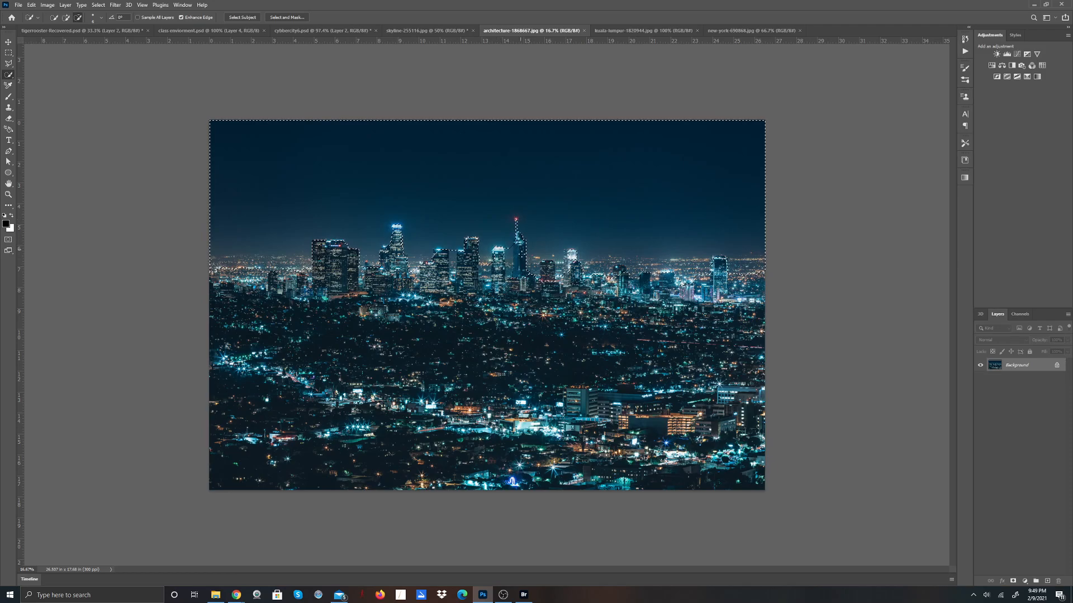
mouse_move(541, 279)
left_mouse_down()
mouse_move(543, 268)
mouse_move(579, 256)
mouse_move(761, 259)
left_mouse_up()
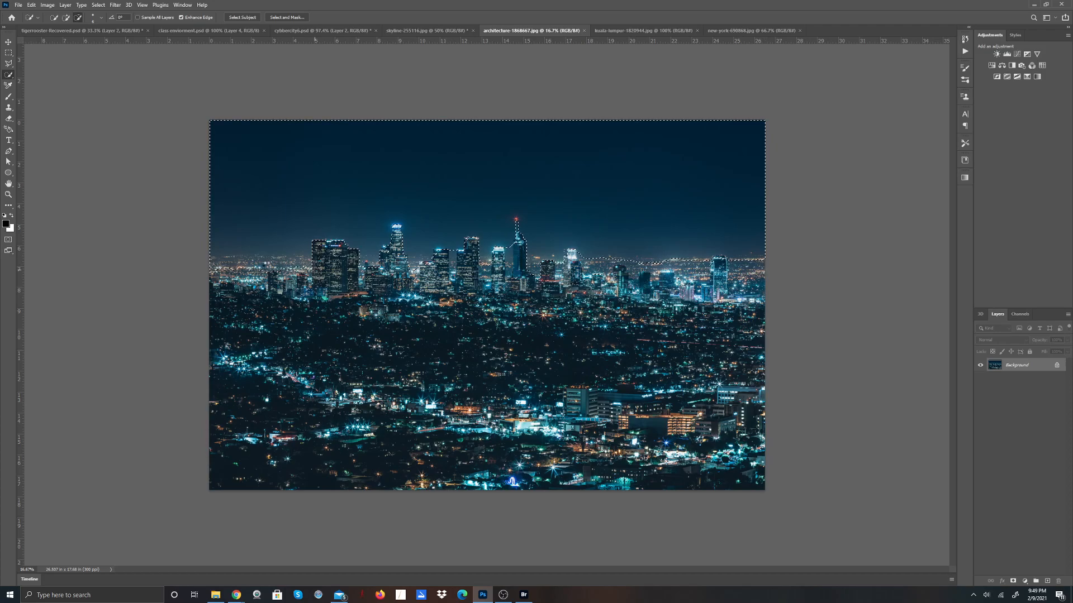
left_click(226, 269)
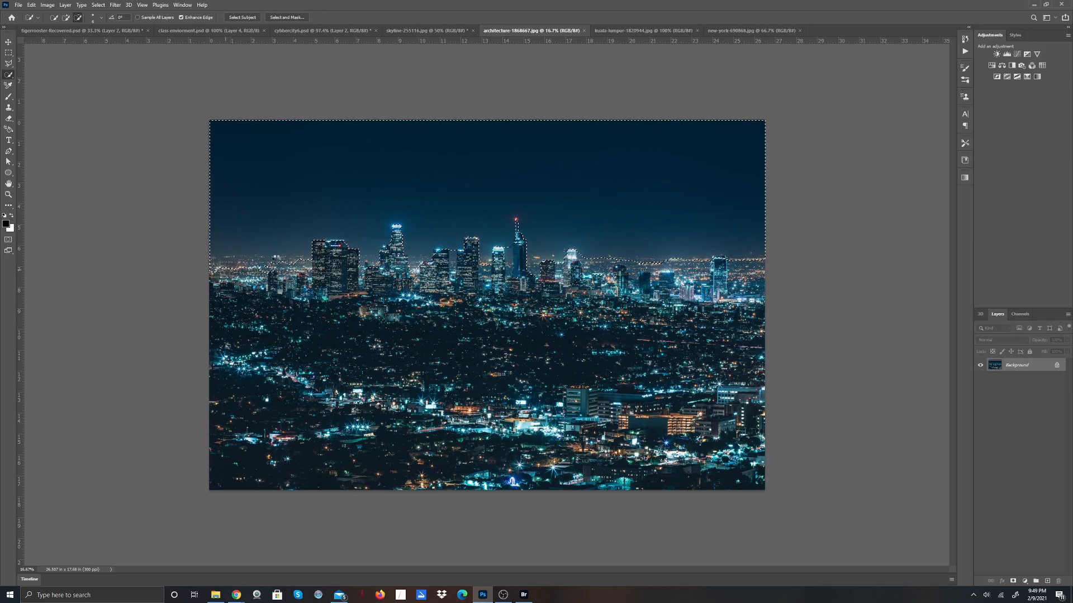
left_click_drag(321, 264, 314, 263)
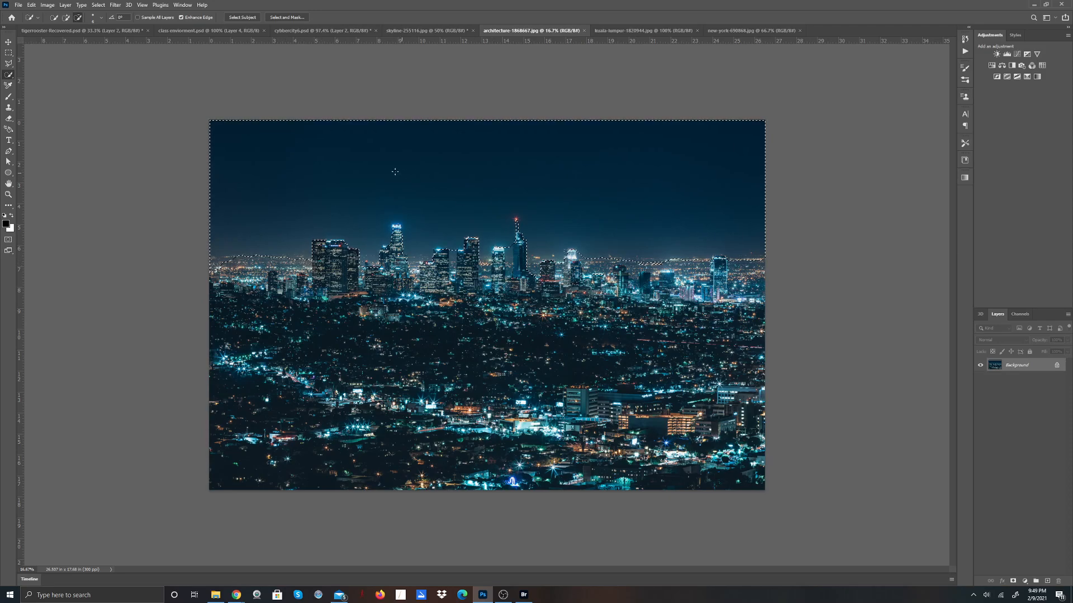
left_click(8, 63)
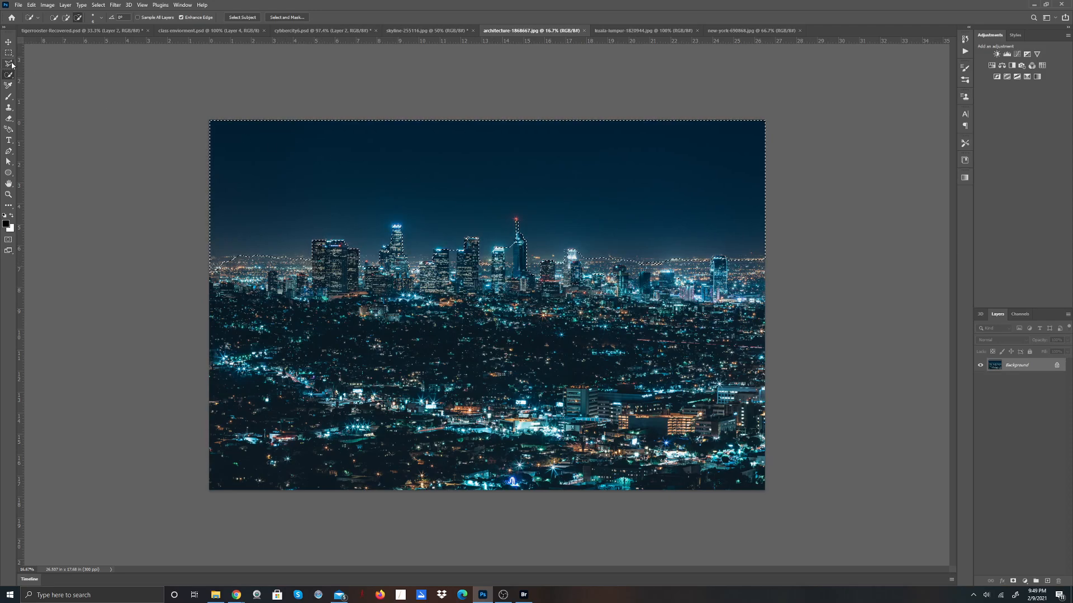
left_click(75, 19)
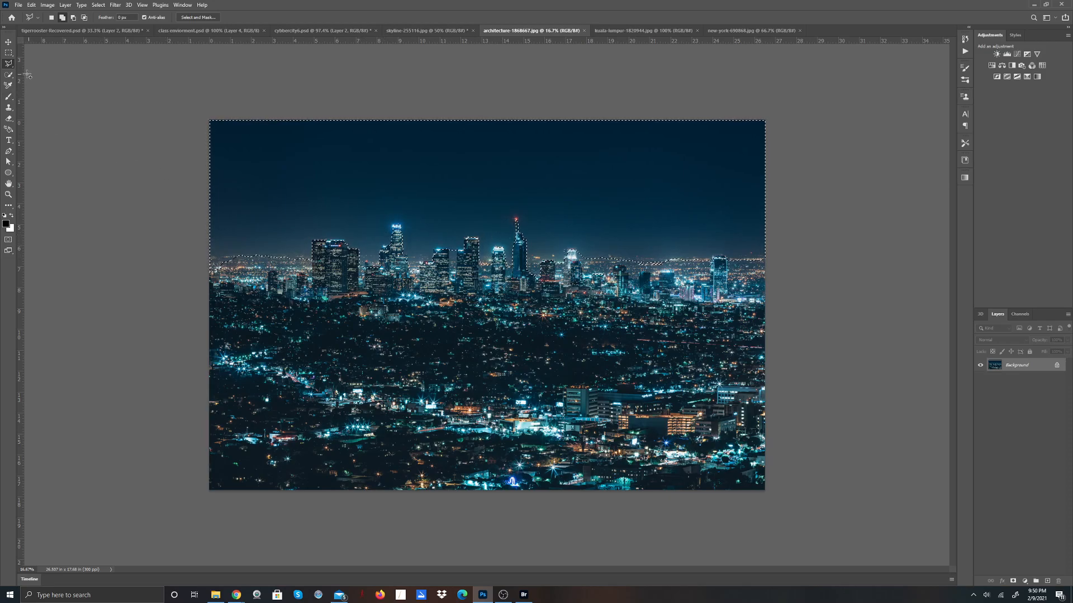
left_click(8, 74)
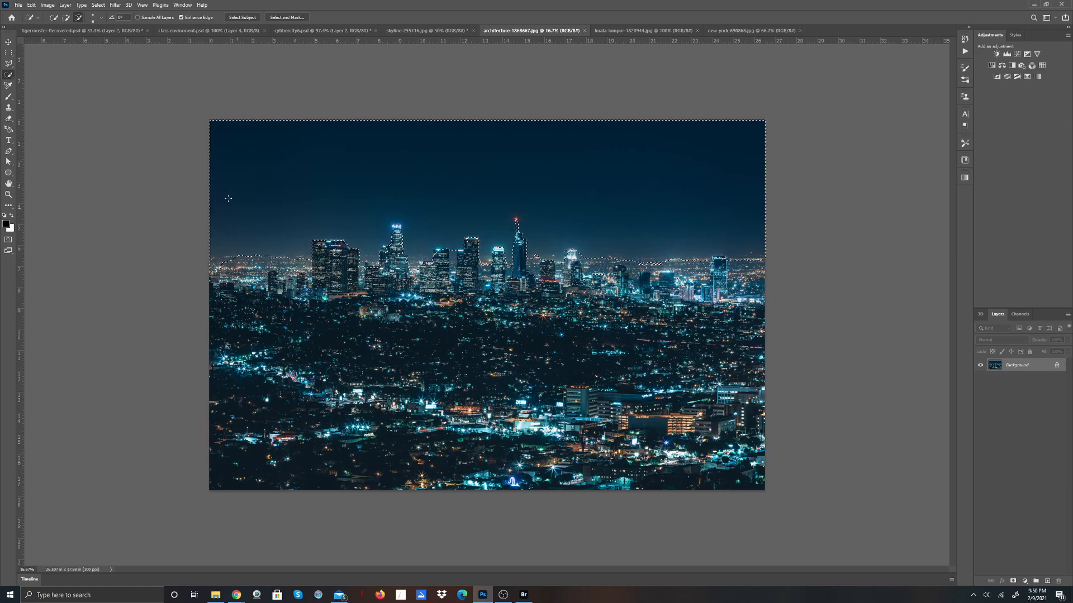
Step: Invert the sky selection to cover the city below it and copy the selected city
left_click(99, 5)
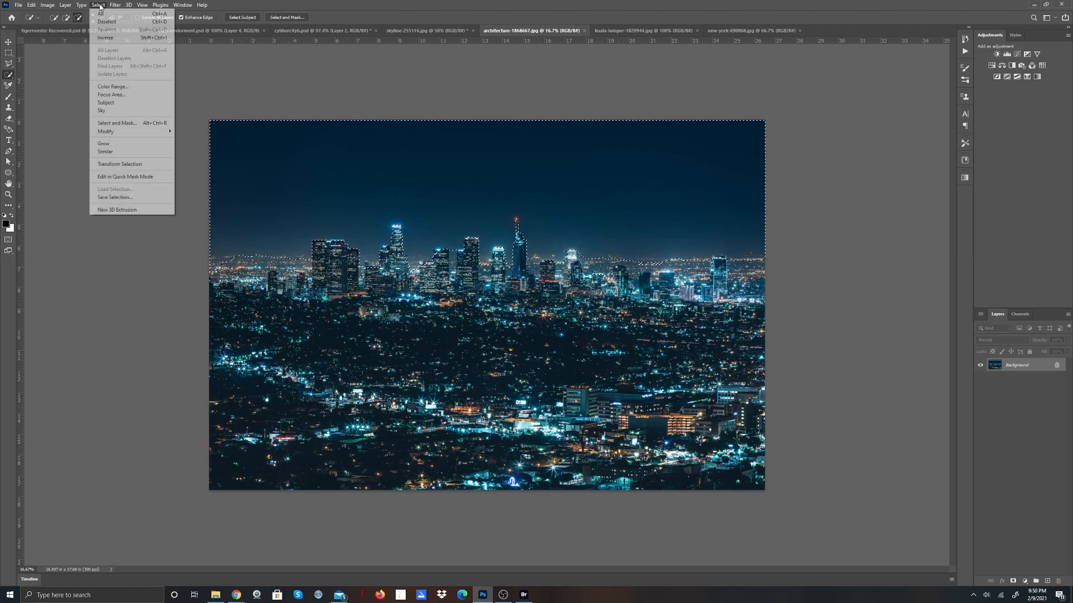
left_click(107, 37)
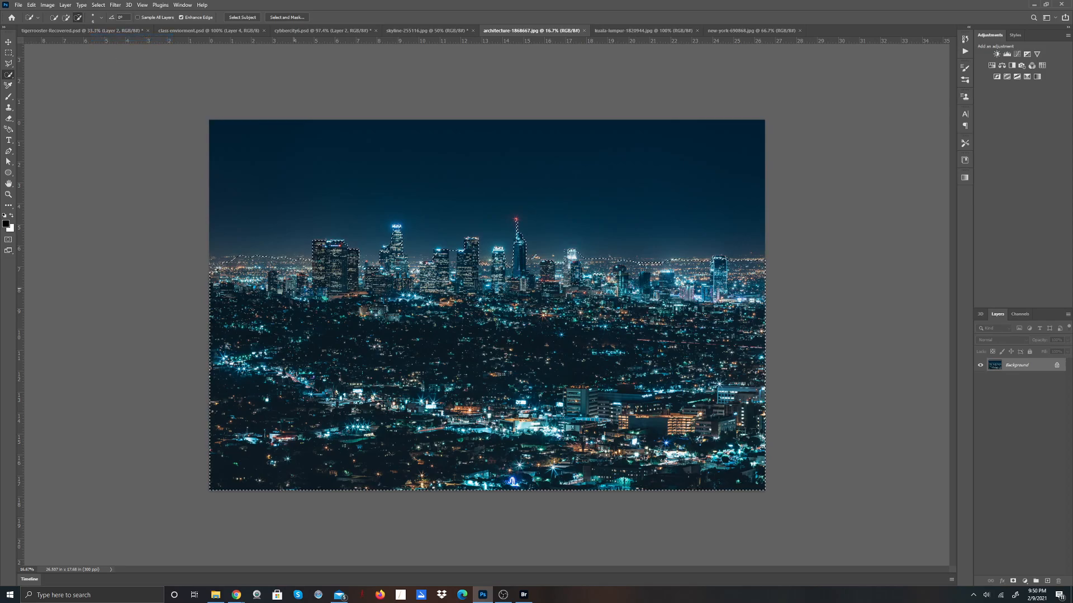
left_click(31, 5)
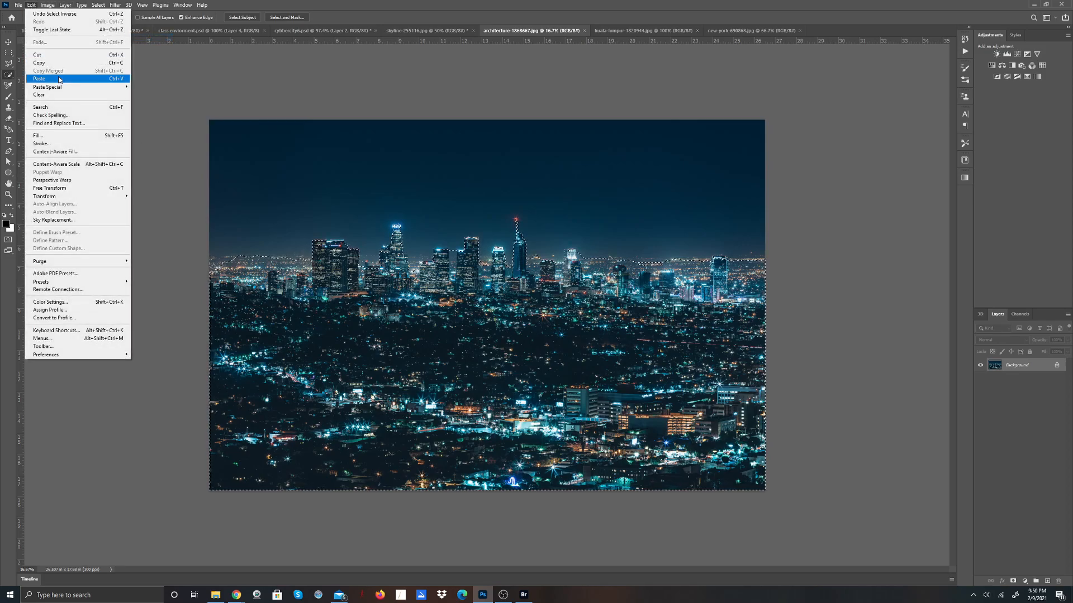
left_click(53, 64)
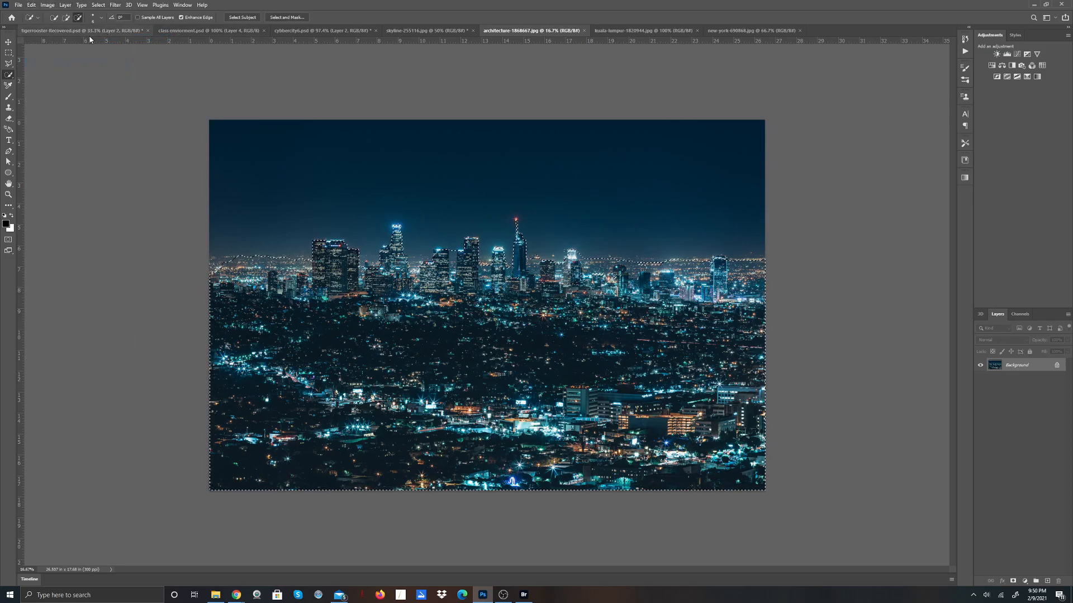
Step: Paste the copied night city into cybbercity6.psd above the blended skyline layer
left_click(291, 30)
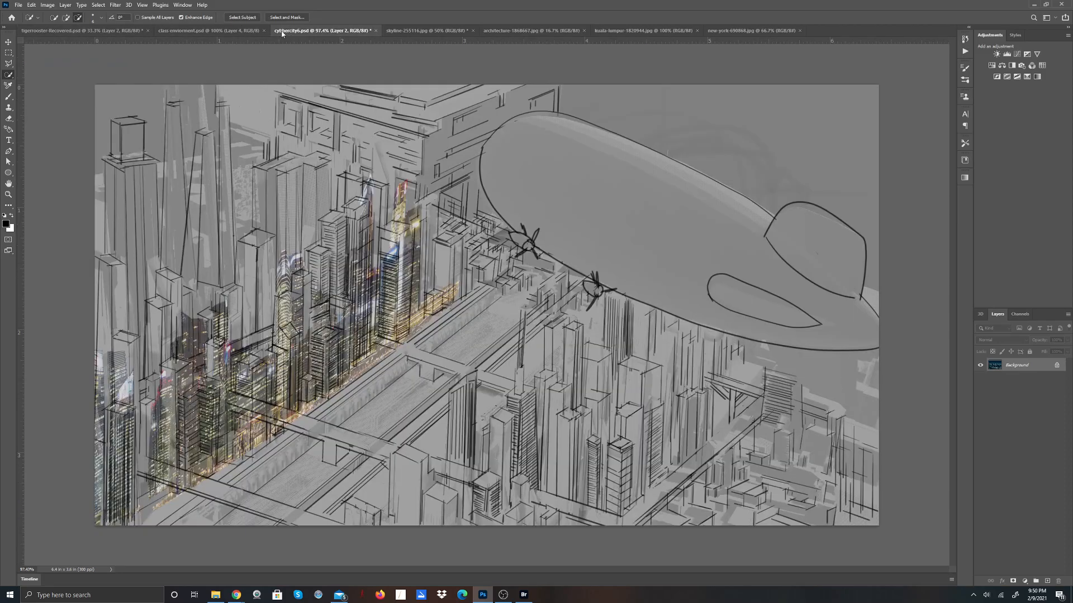
left_click(32, 5)
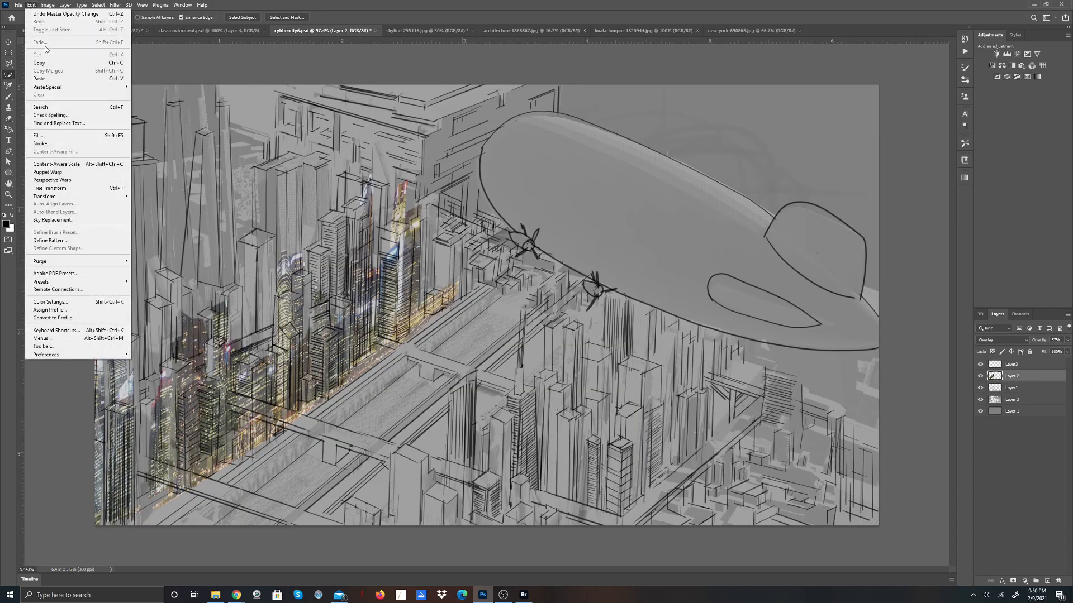
left_click(48, 78)
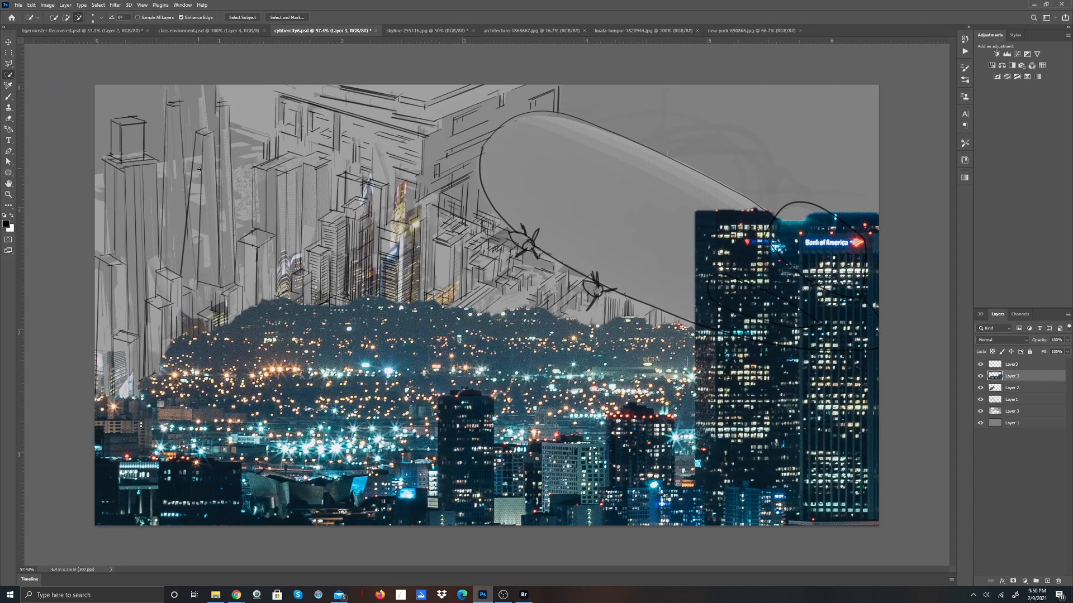
Step: Try a free transform on the pasted city layer, shrinking it and shifting it across the canvas
left_click(177, 5)
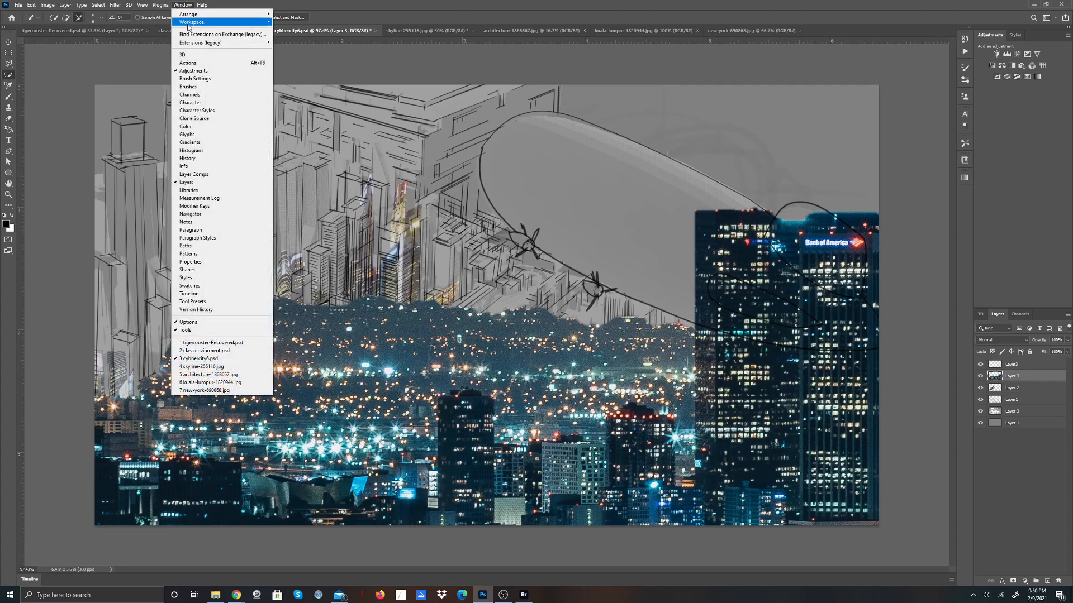
mouse_move(144, 5)
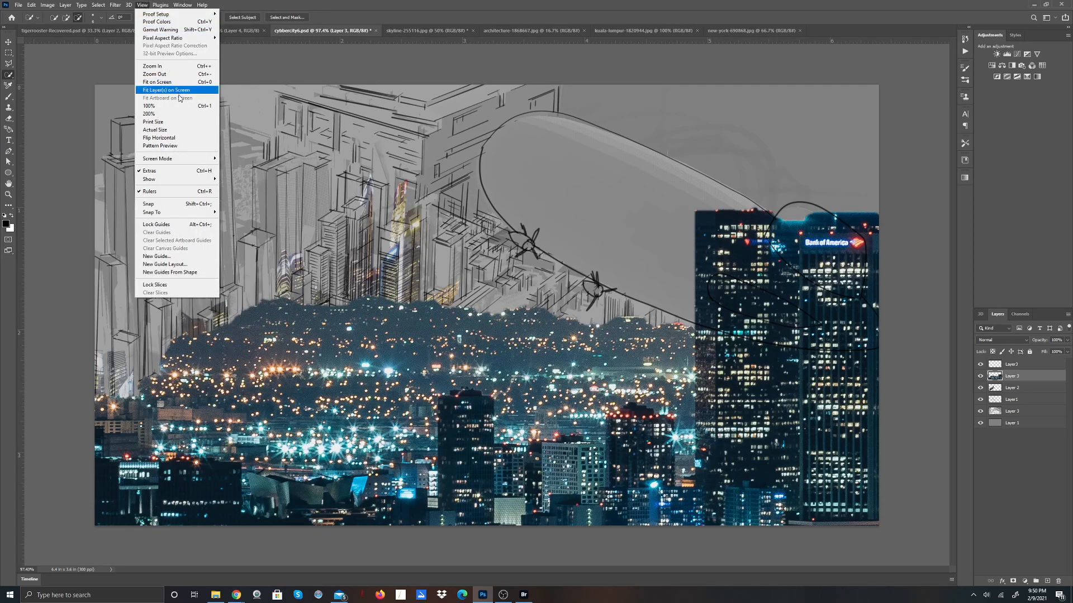
left_click(157, 75)
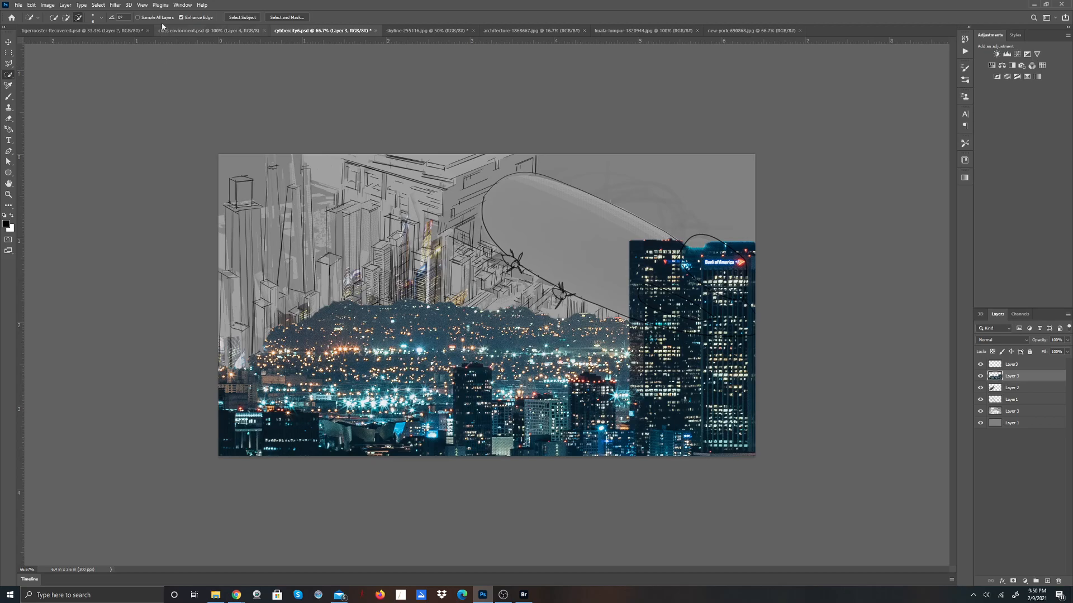
left_click(140, 5)
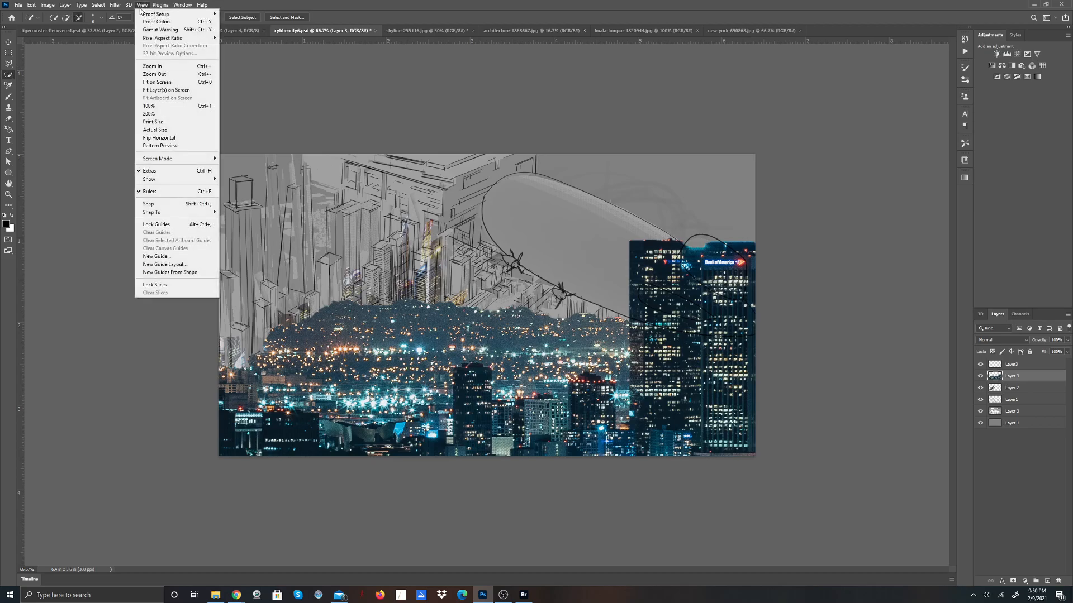
left_click(152, 74)
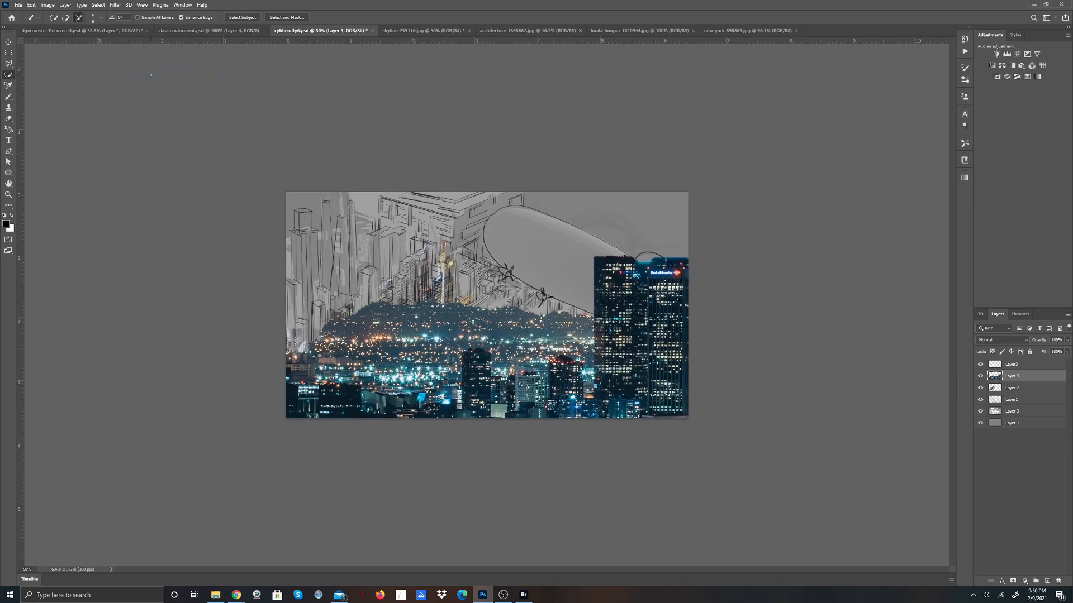
left_click(31, 5)
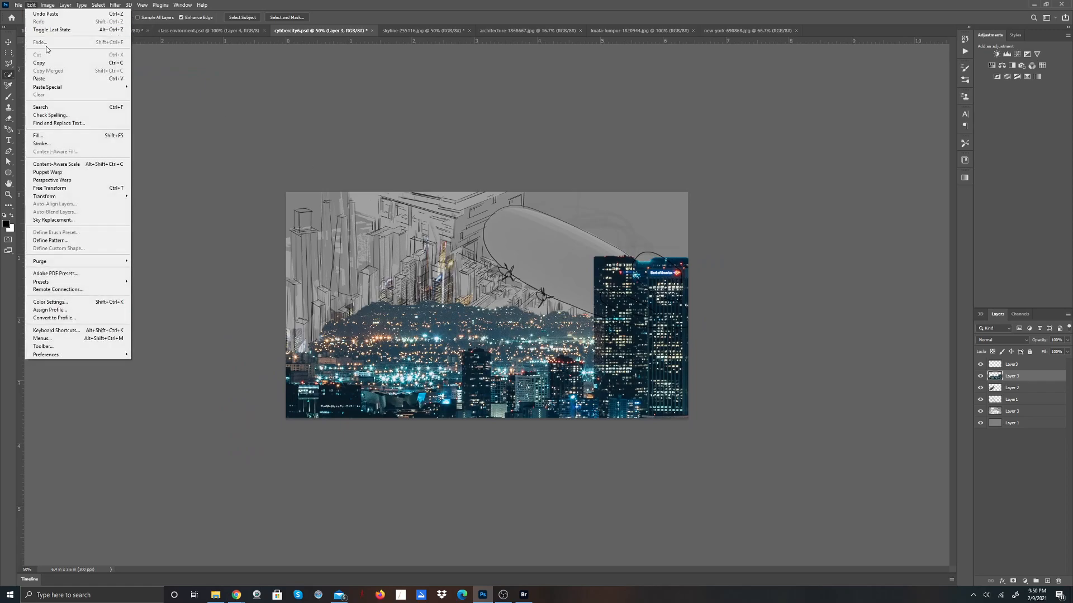
left_click(61, 190)
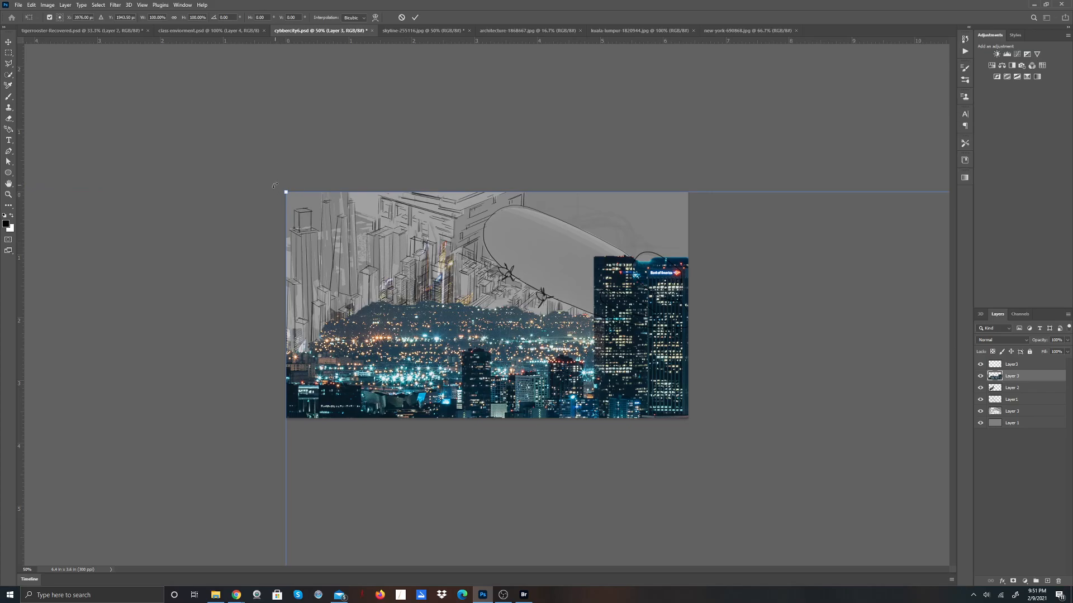
left_click_drag(282, 191, 297, 253)
left_click_drag(461, 266, 355, 208)
mouse_move(752, 420)
left_mouse_down()
mouse_move(511, 472)
mouse_move(1, 498)
left_mouse_up()
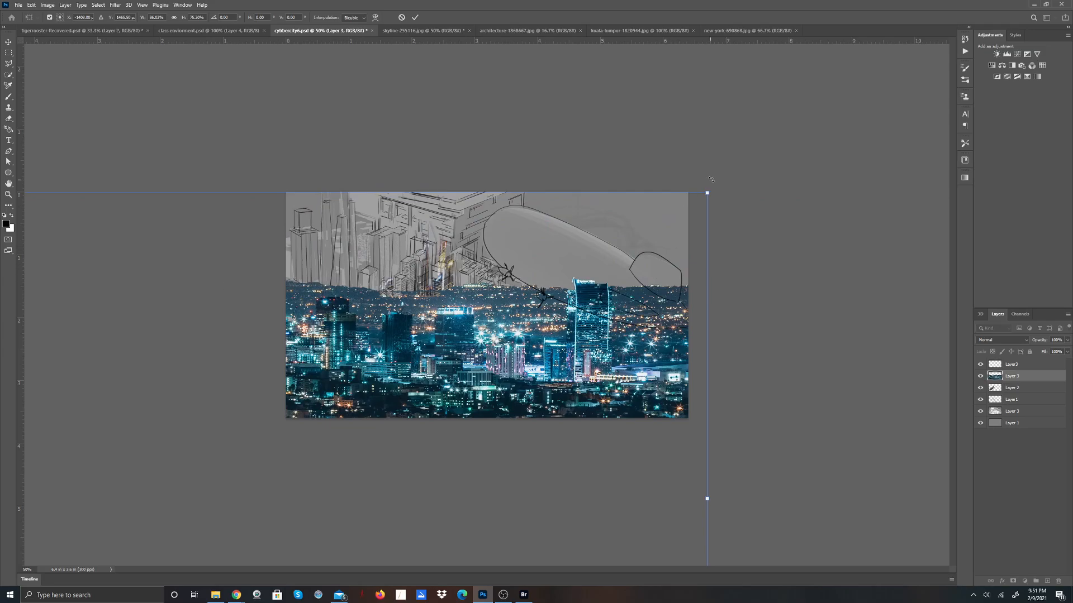
Step: Try to scale the pasted city further down to about the canvas width and center it over the sketch
left_click_drag(705, 197, 289, 359)
mouse_move(210, 442)
left_mouse_down()
mouse_move(716, 200)
mouse_move(606, 242)
left_mouse_up()
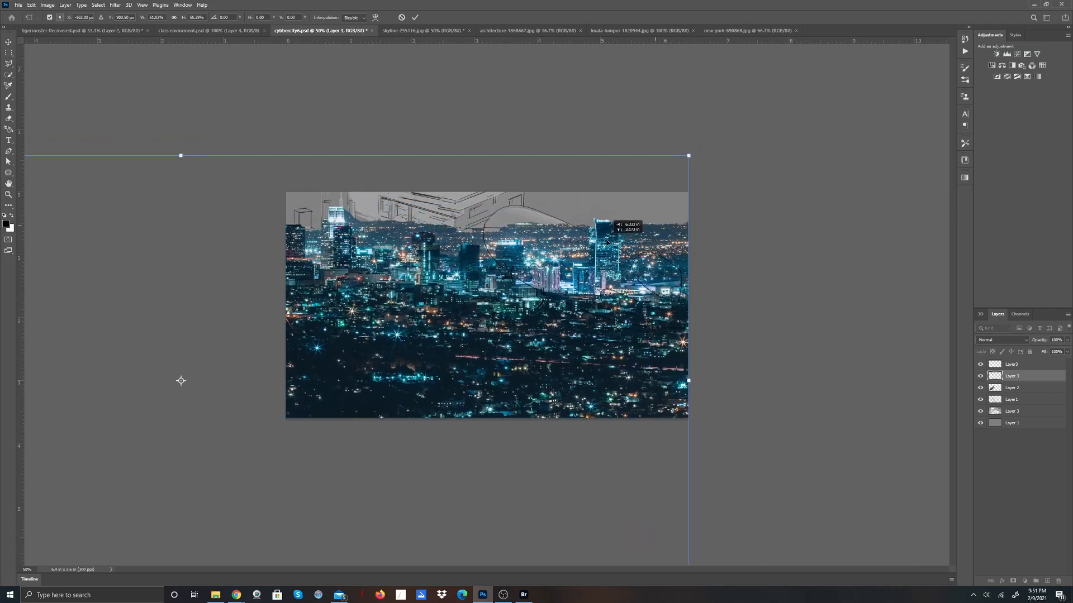
mouse_move(690, 153)
left_mouse_down()
mouse_move(510, 293)
mouse_move(247, 392)
left_mouse_up()
left_click_drag(196, 471, 641, 295)
left_click_drag(695, 215, 433, 227)
mouse_move(335, 326)
left_mouse_down()
mouse_move(528, 316)
mouse_move(497, 311)
left_mouse_up()
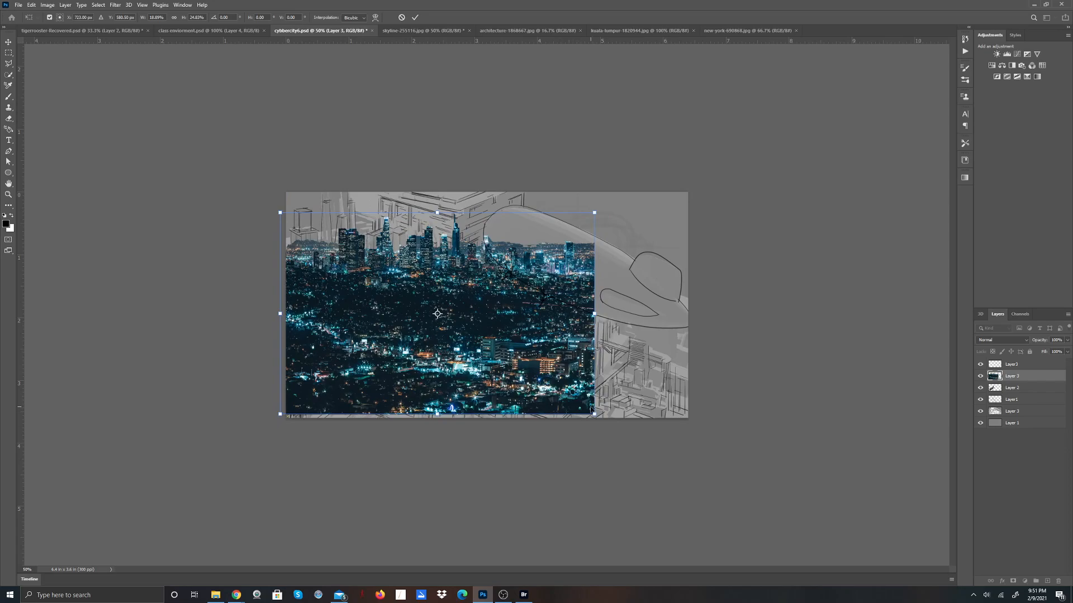
left_click_drag(593, 413, 687, 424)
mouse_move(588, 392)
left_mouse_down()
mouse_move(604, 481)
mouse_move(633, 502)
mouse_move(489, 331)
mouse_move(571, 373)
mouse_move(638, 352)
mouse_move(581, 339)
mouse_move(592, 342)
mouse_move(603, 398)
left_mouse_up()
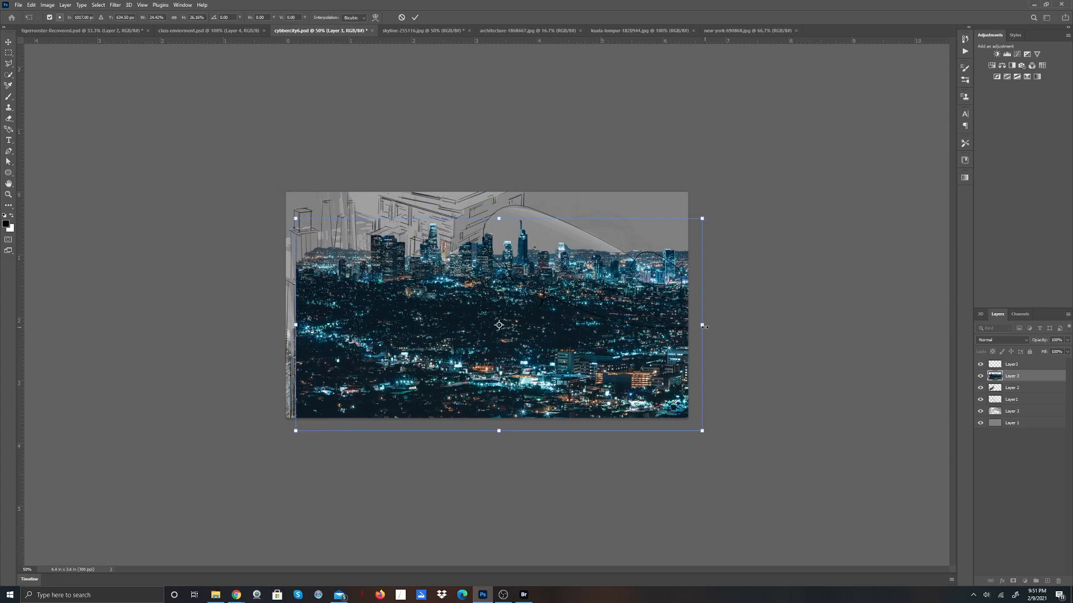
Step: Try mirroring the pasted city horizontally, then rotate and resize it over the sketch's lower-right buildings
left_click_drag(702, 325, 25, 325)
left_click_drag(151, 324, 588, 396)
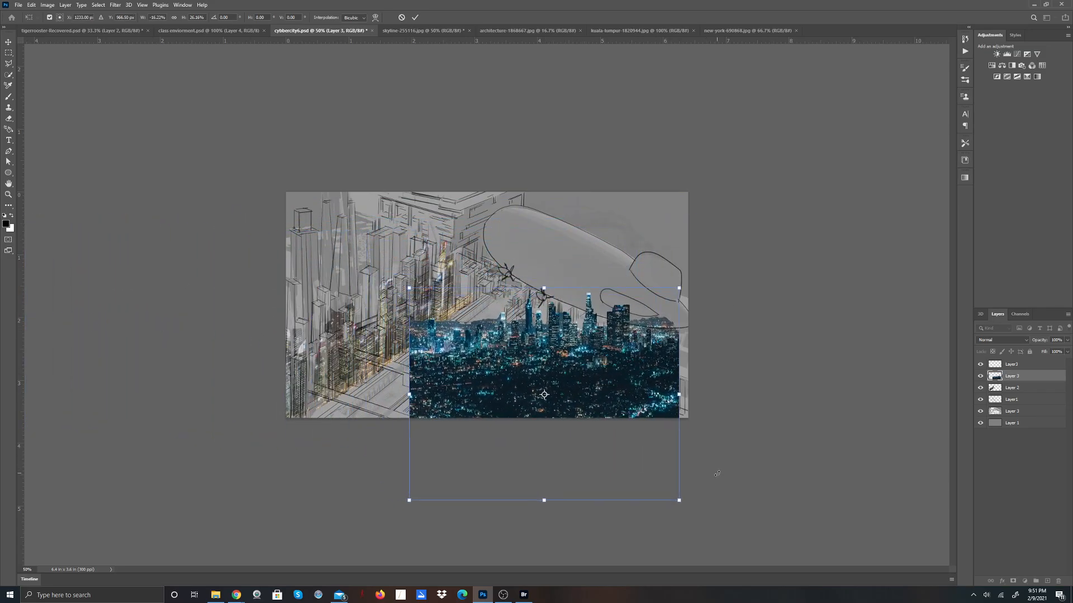
left_click_drag(697, 511, 710, 374)
left_click_drag(602, 419, 587, 411)
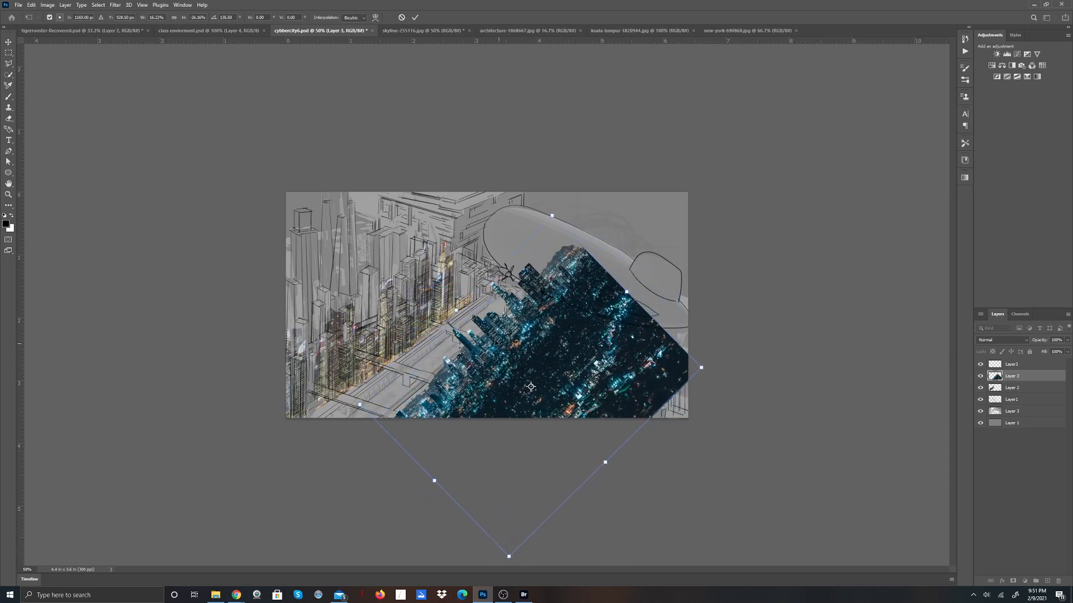
left_click_drag(550, 216, 599, 203)
left_click_drag(578, 325, 559, 334)
left_click_drag(681, 342, 683, 485)
left_click_drag(609, 425, 657, 471)
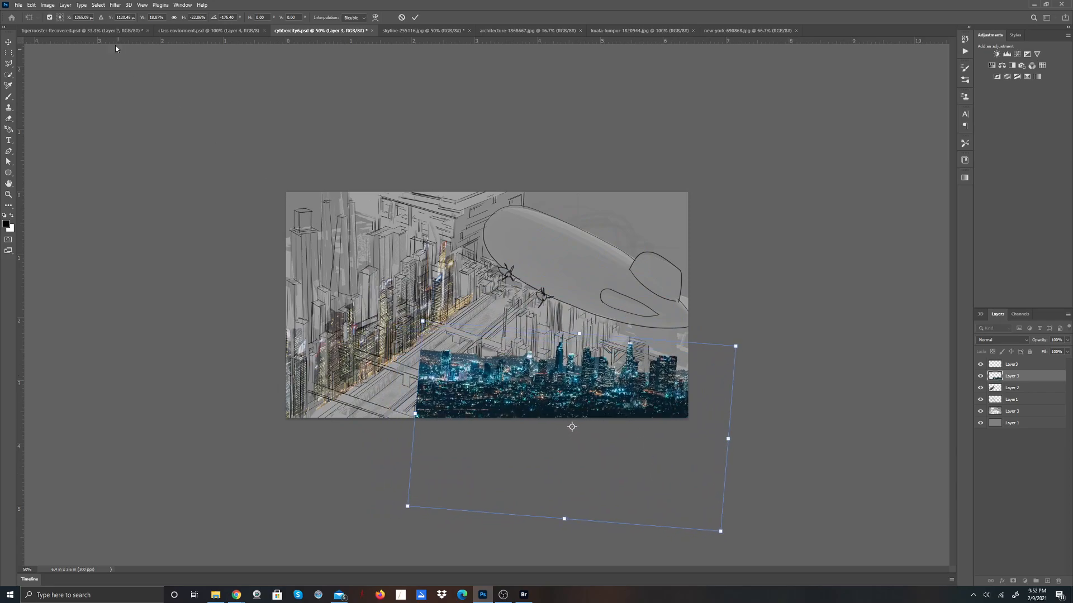
Step: Try warping the pasted city, and cancel the whole transform
left_click(32, 5)
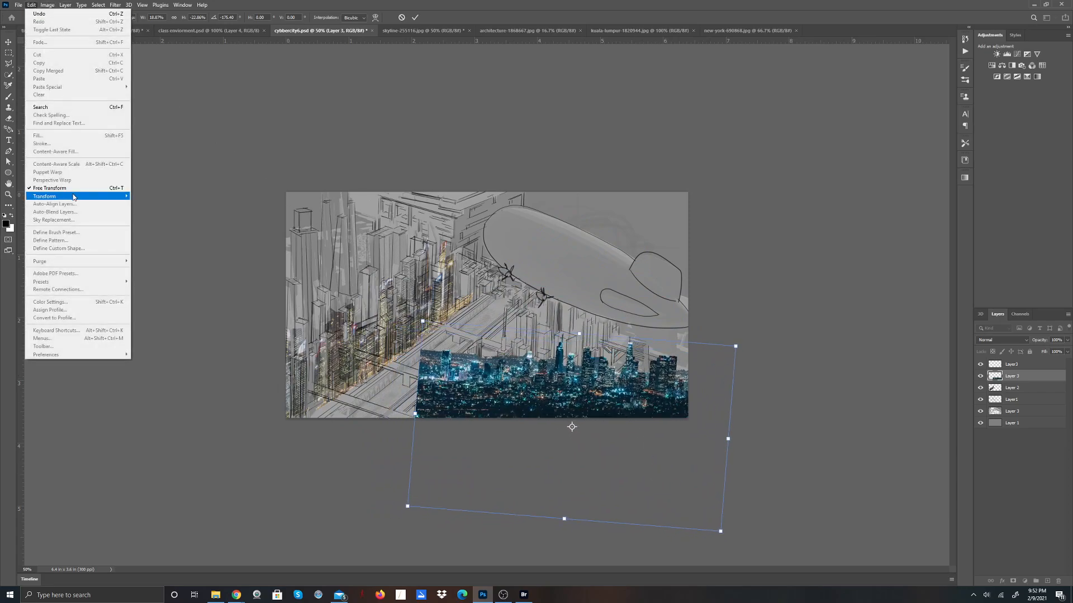
mouse_move(84, 196)
left_click(144, 252)
left_click_drag(662, 388, 665, 380)
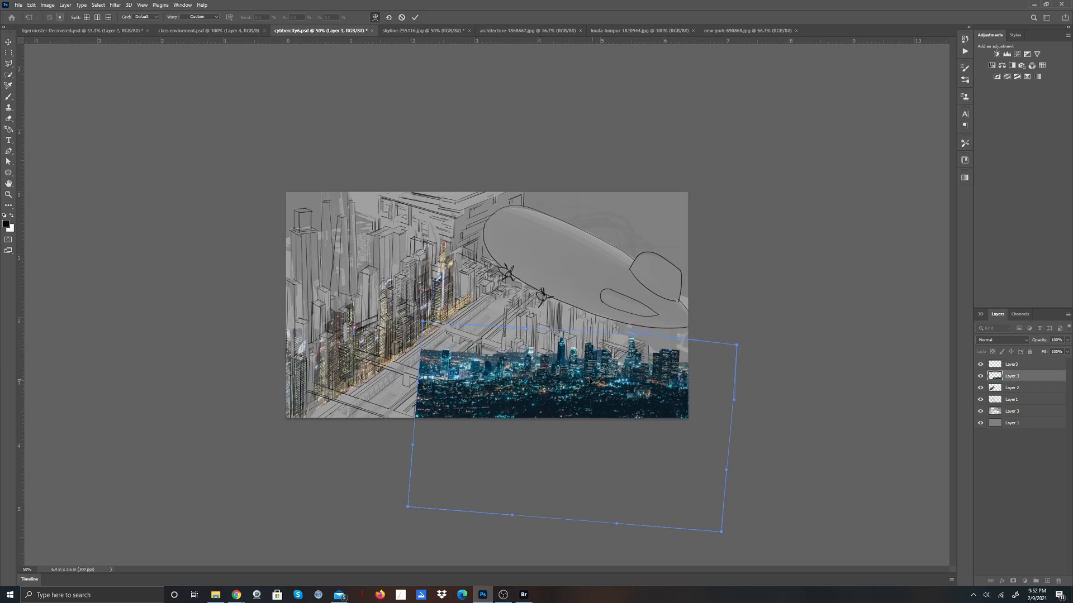
left_click(403, 17)
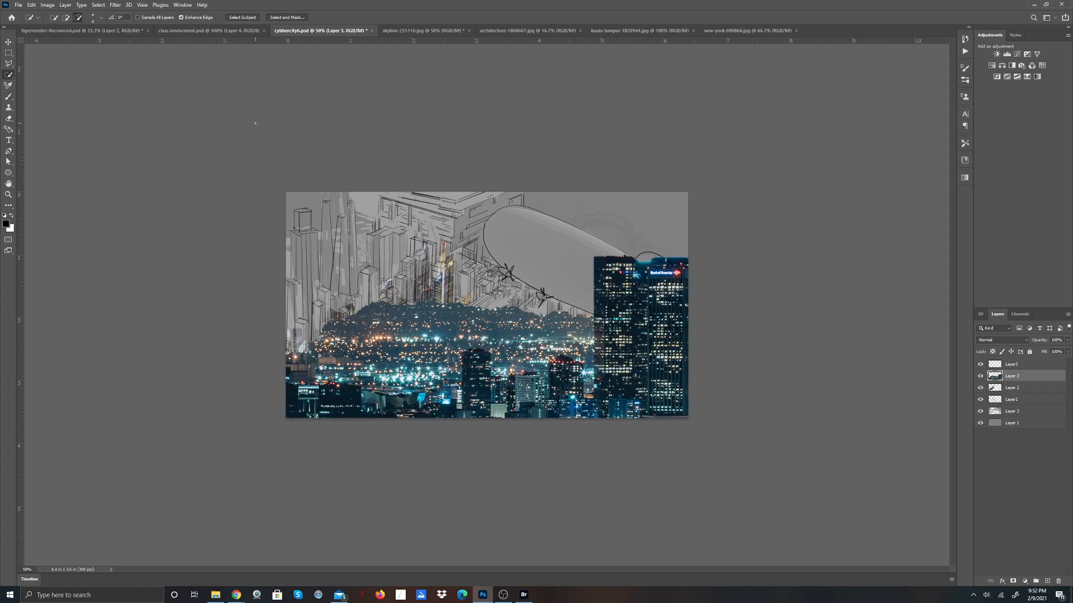
Step: Remove the pasted city layer and redo the paste to restore it
key("Delete")
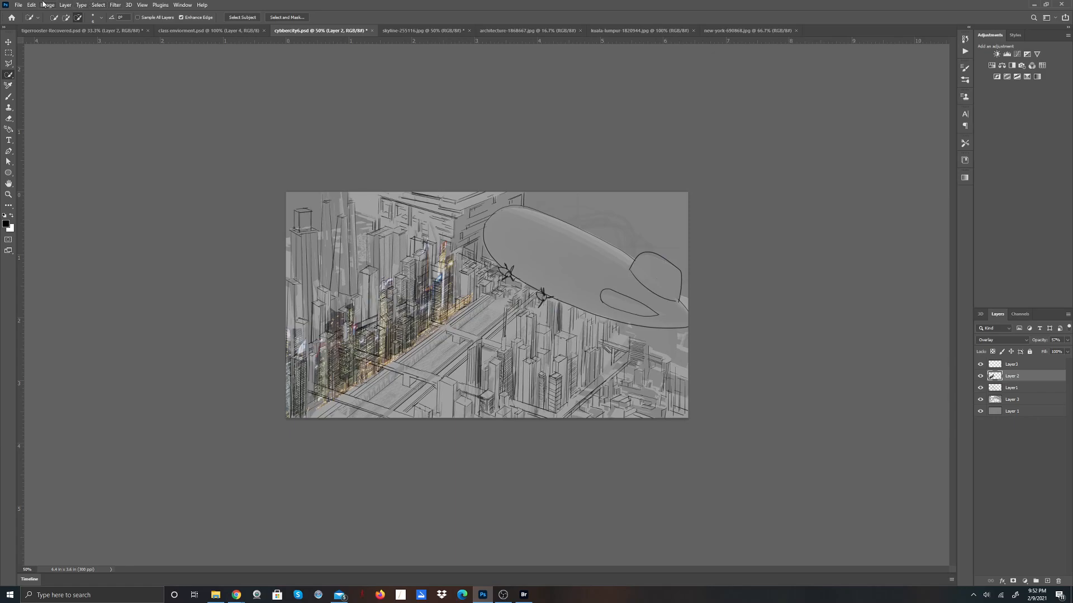
left_click(31, 6)
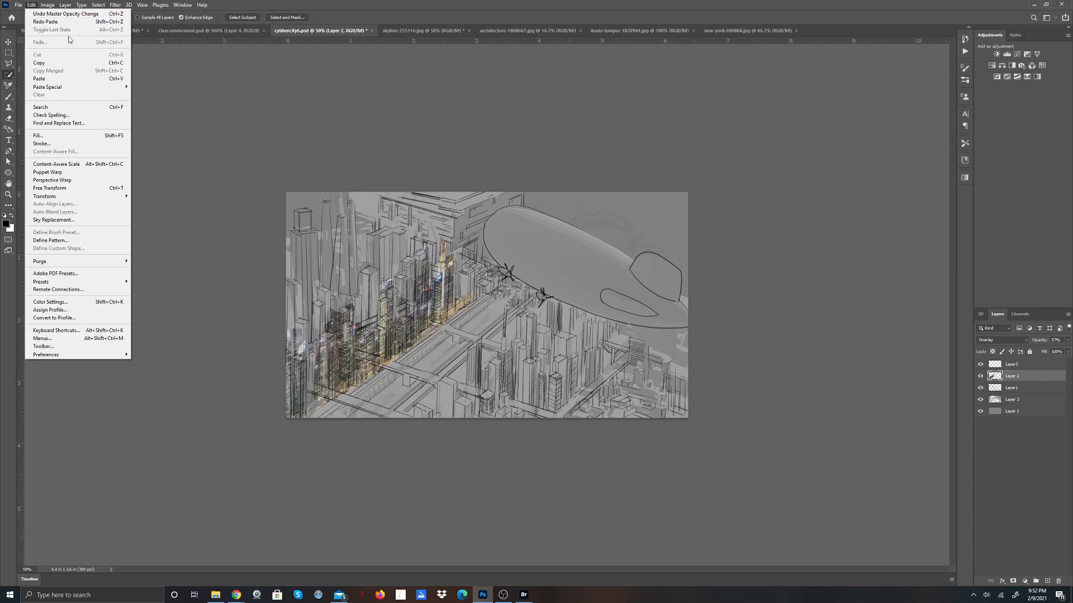
left_click(48, 22)
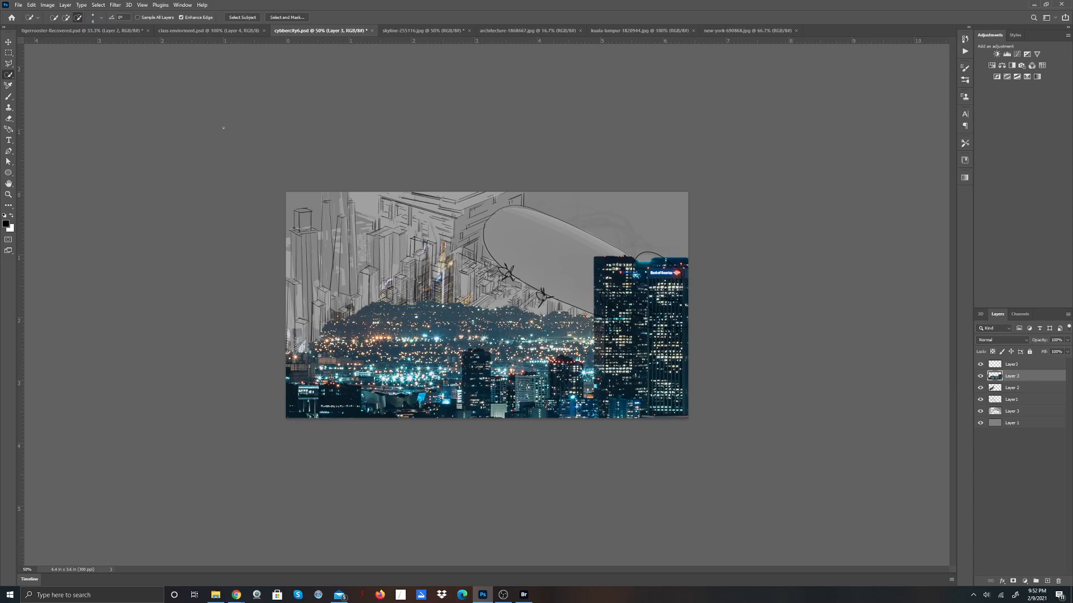
Step: Try to scale the pasted city down with Free Transform until its whole skyline fits over the canvas
left_click(28, 6)
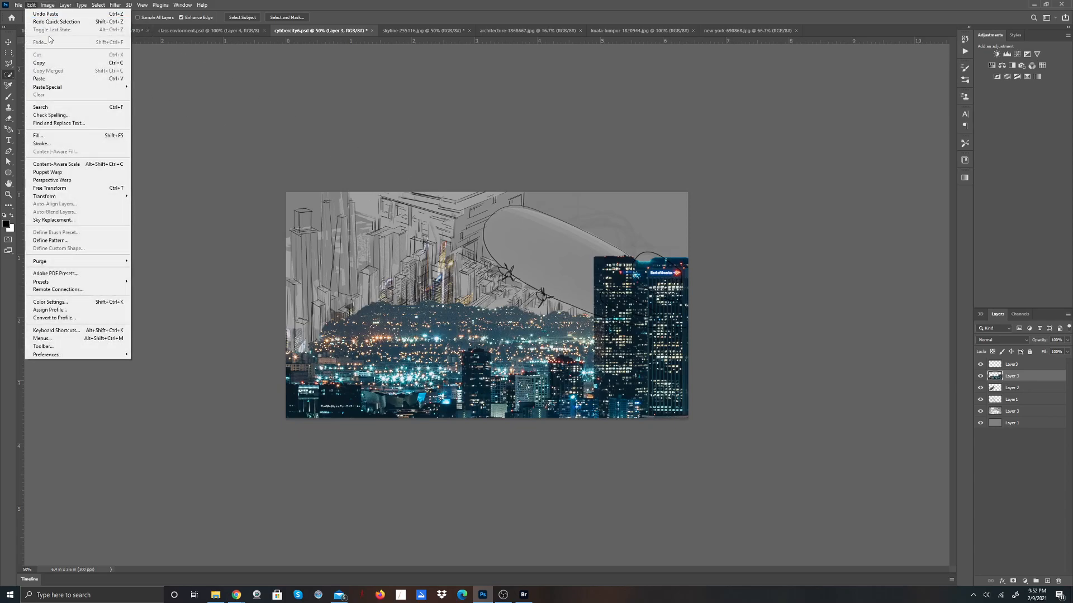
left_click(45, 188)
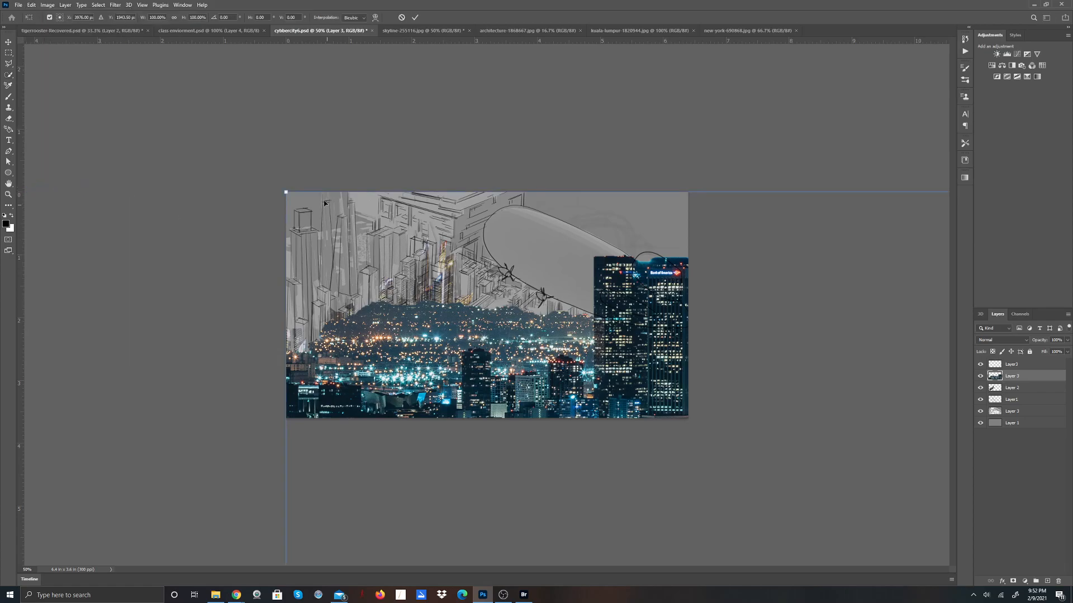
left_click_drag(288, 198, 212, 187)
left_click_drag(583, 216, 188, 321)
left_click_drag(505, 416, 16, 383)
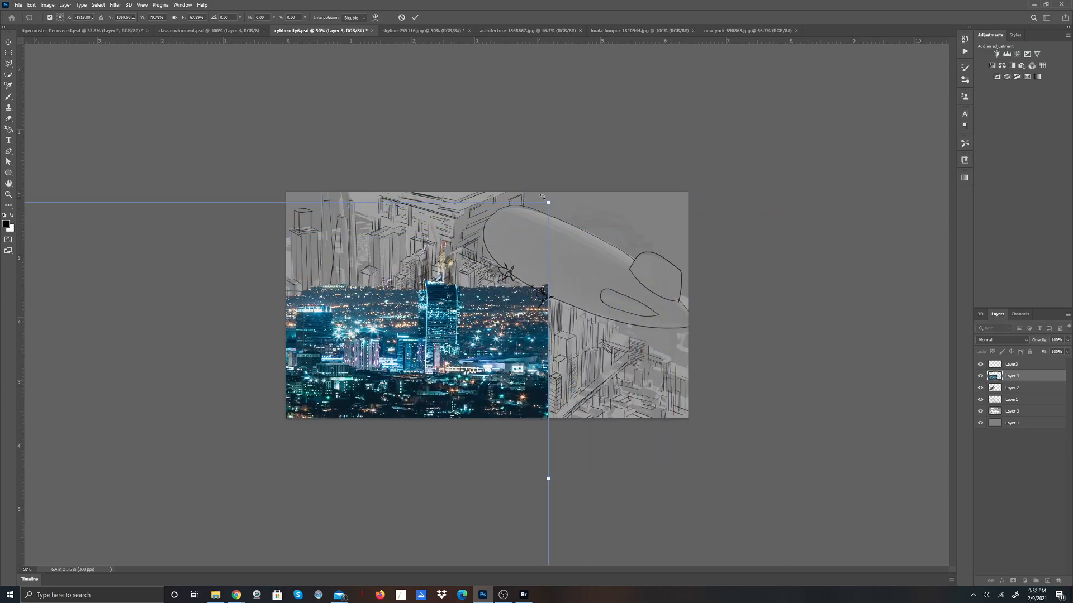
left_click_drag(547, 201, 139, 265)
left_click_drag(122, 337, 709, 211)
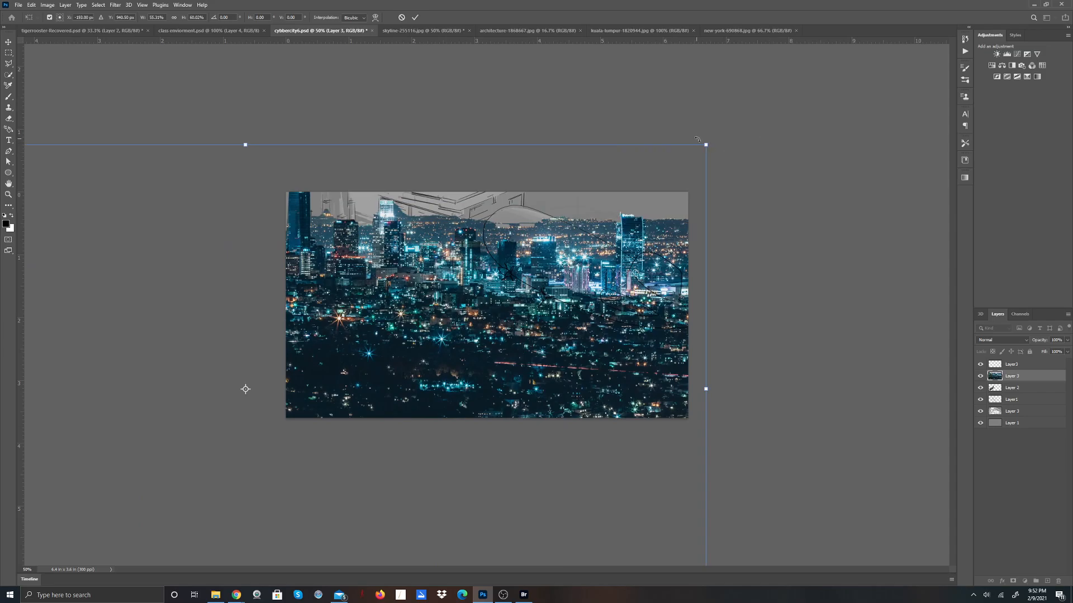
left_click_drag(704, 144, 215, 296)
left_click_drag(188, 358, 638, 243)
left_click_drag(662, 183, 557, 263)
left_click_drag(500, 348, 550, 274)
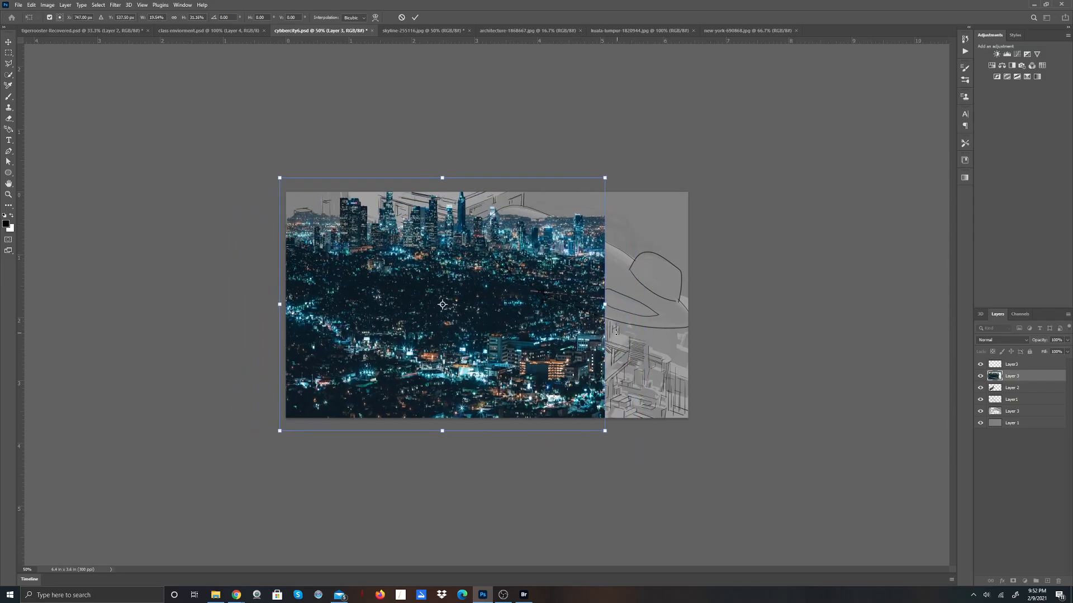
Step: Try widening the pasted city to about the canvas width and rotating it about 139° diagonally across the sketch
left_click_drag(605, 305, 694, 305)
mouse_move(652, 379)
left_mouse_down()
mouse_move(668, 353)
mouse_move(643, 358)
mouse_move(639, 397)
left_mouse_up()
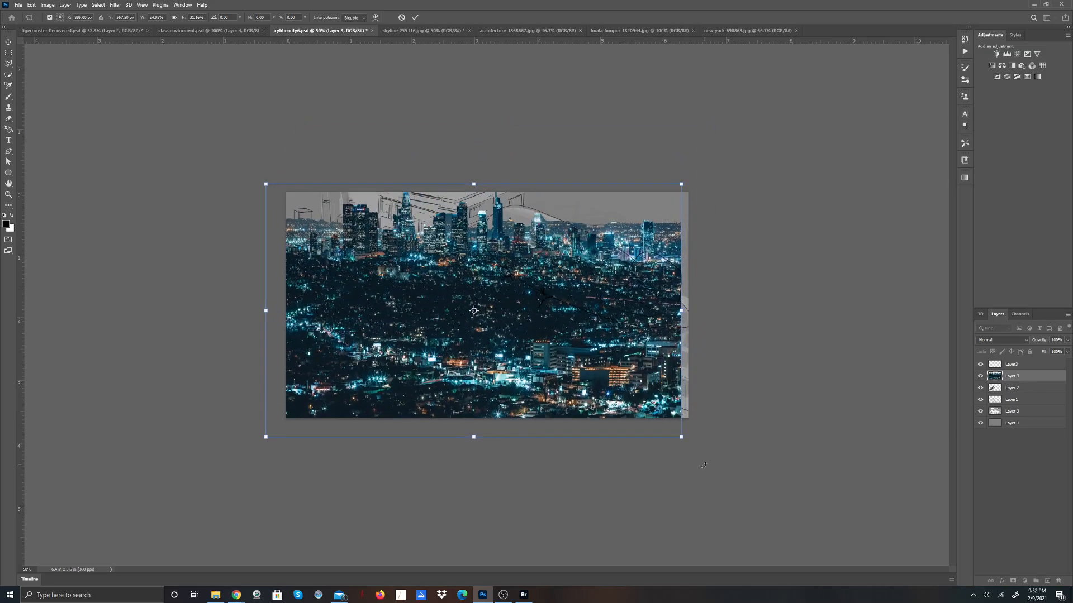
left_click_drag(695, 462, 247, 398)
left_click_drag(447, 313, 458, 398)
left_click_drag(733, 291, 743, 338)
left_click_drag(550, 382, 568, 334)
Step: Try warping the rotated city to follow the sketch's street and lower-right buildings, and cancel the whole transform
left_click(32, 5)
mouse_move(98, 196)
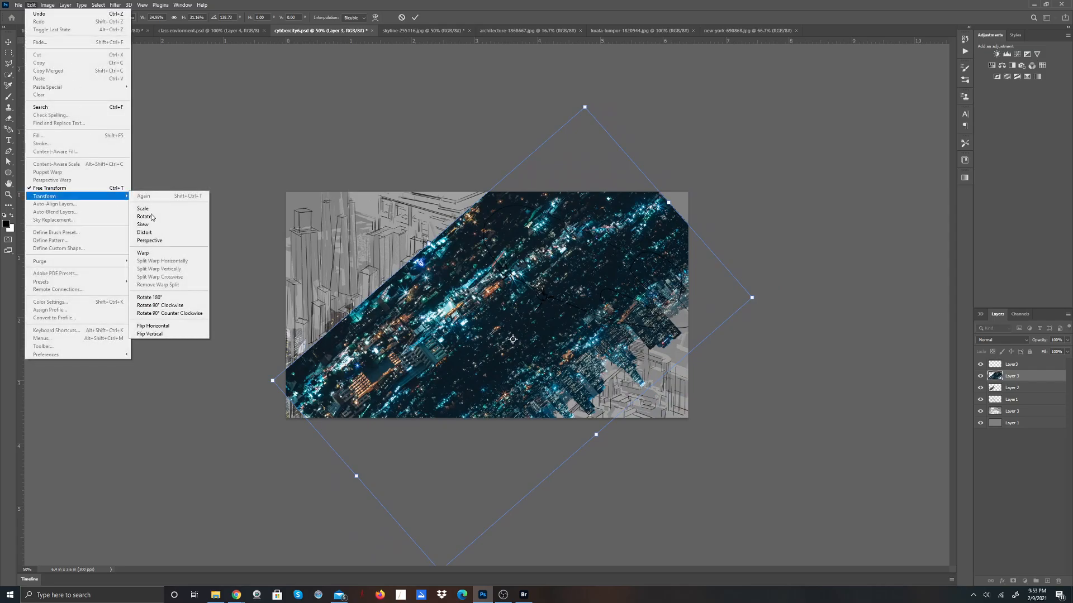
left_click(160, 256)
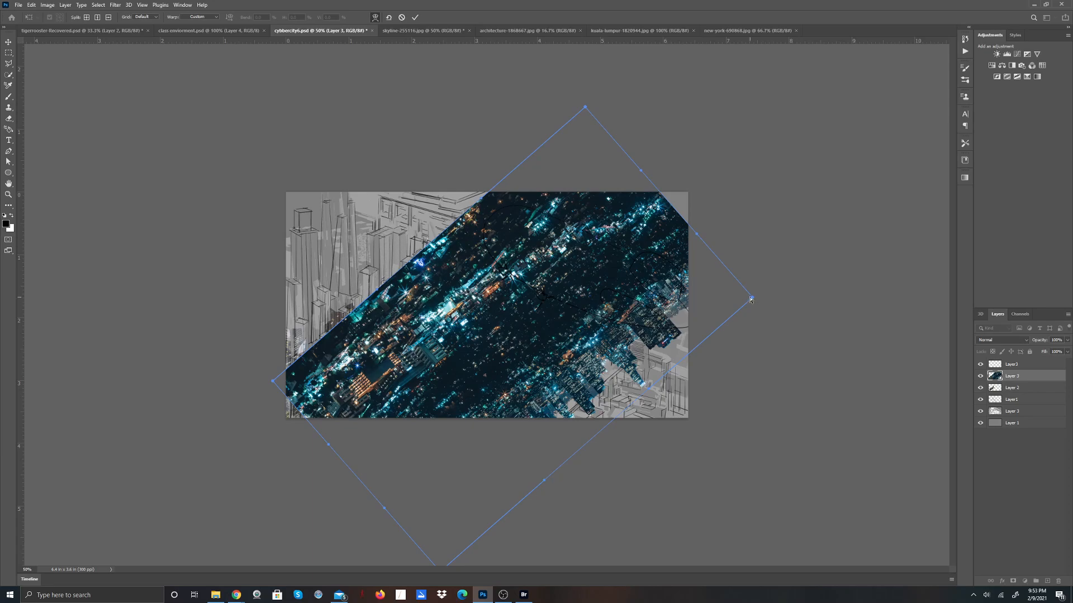
left_click_drag(752, 300, 690, 212)
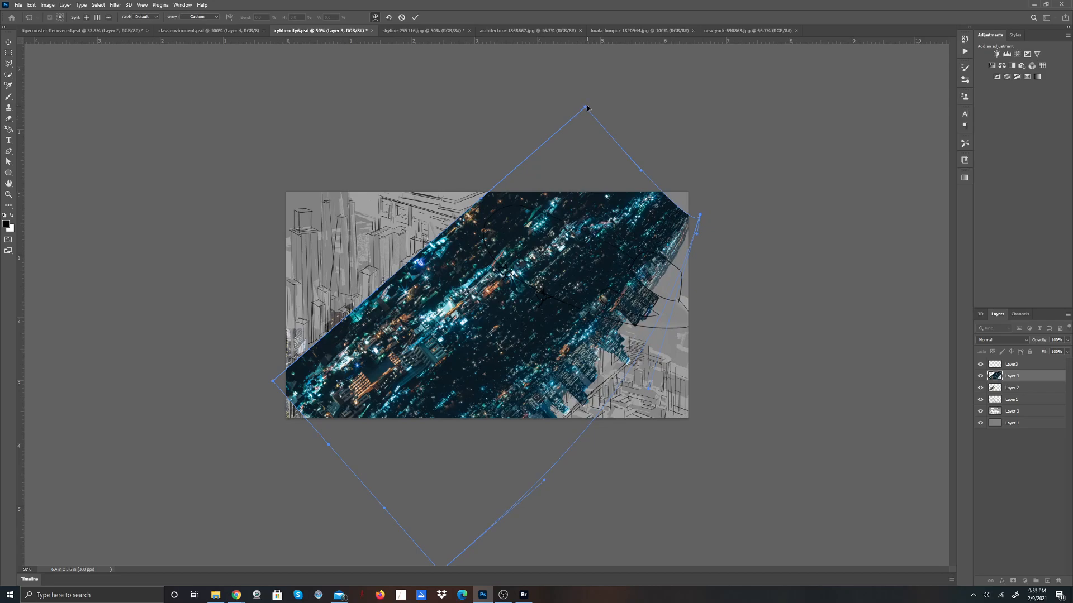
left_click_drag(585, 111, 637, 175)
left_click_drag(523, 255, 491, 319)
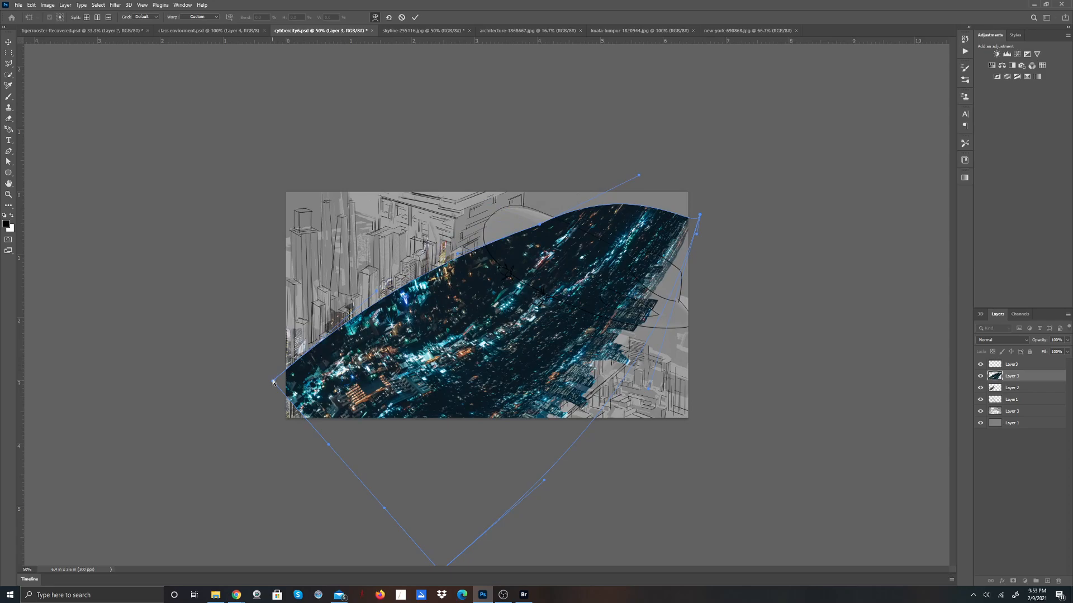
left_click_drag(273, 382, 334, 427)
left_click_drag(491, 335, 478, 367)
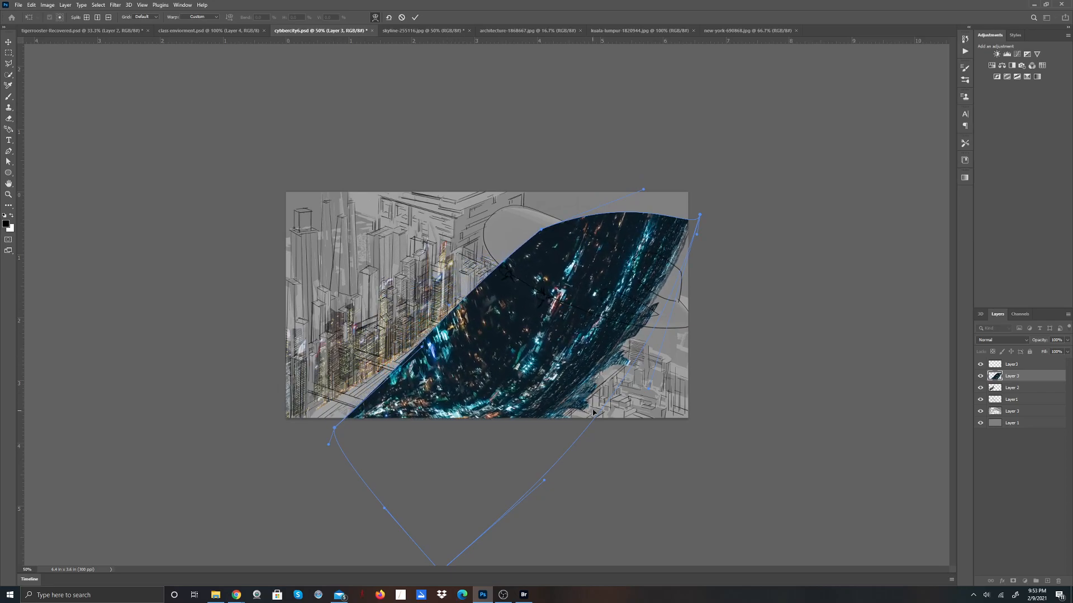
left_click_drag(591, 397, 648, 424)
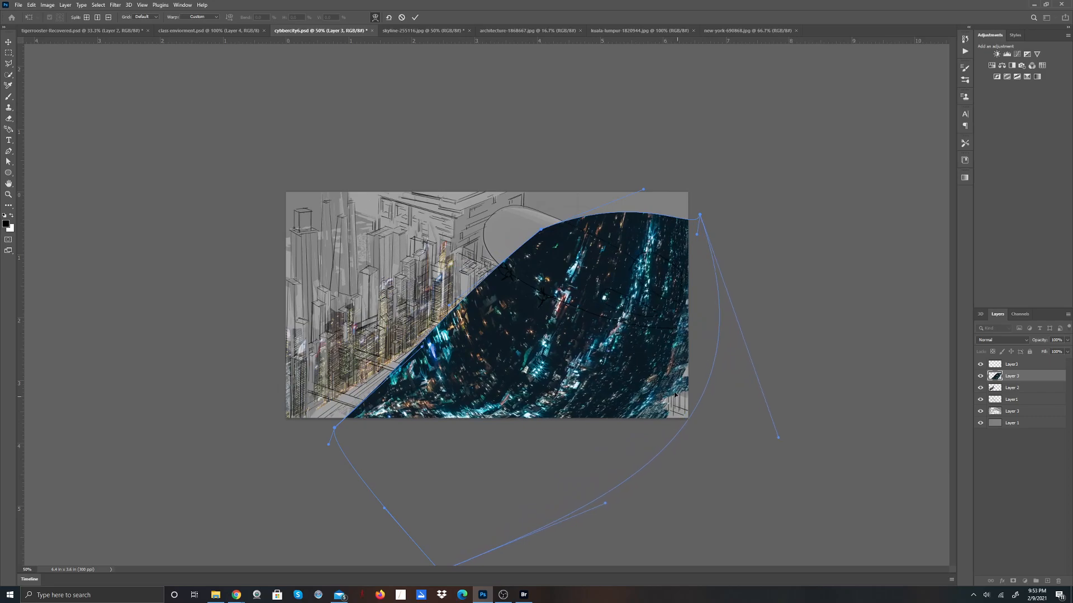
left_click_drag(581, 279, 493, 374)
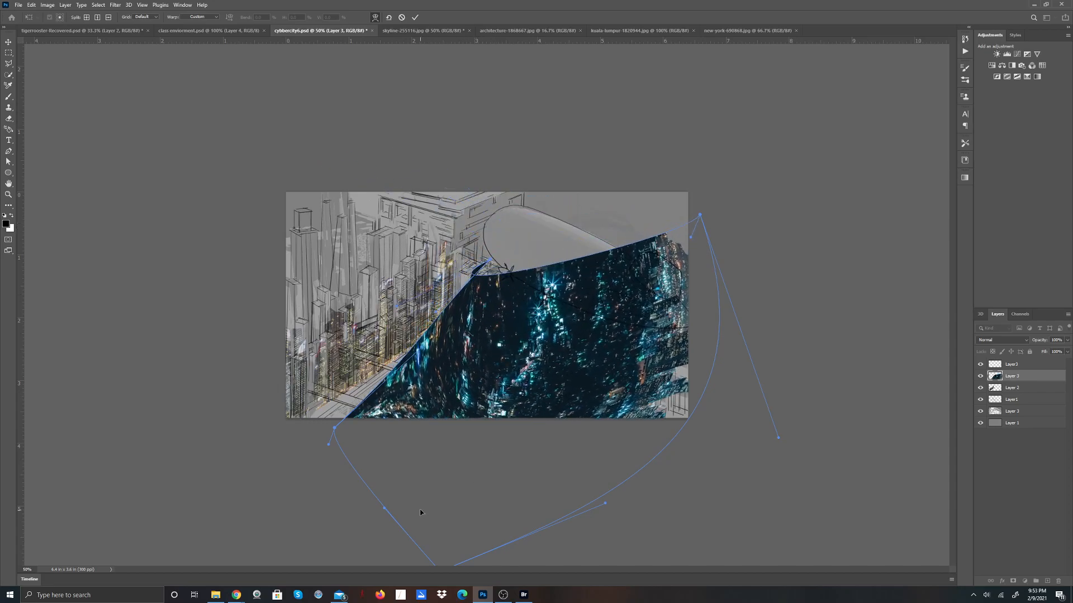
left_click(401, 18)
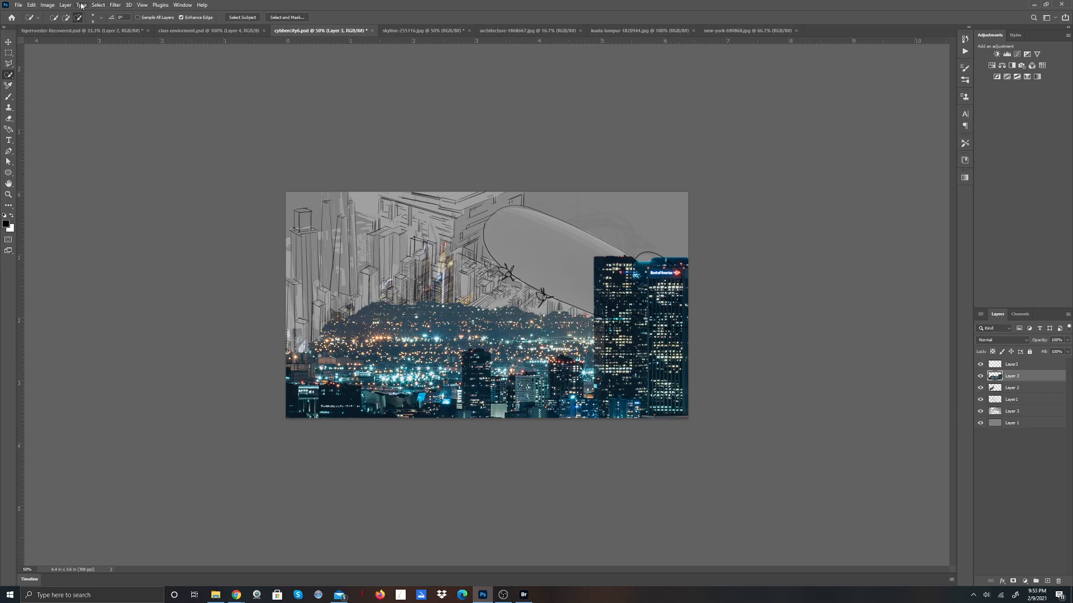
left_click(27, 5)
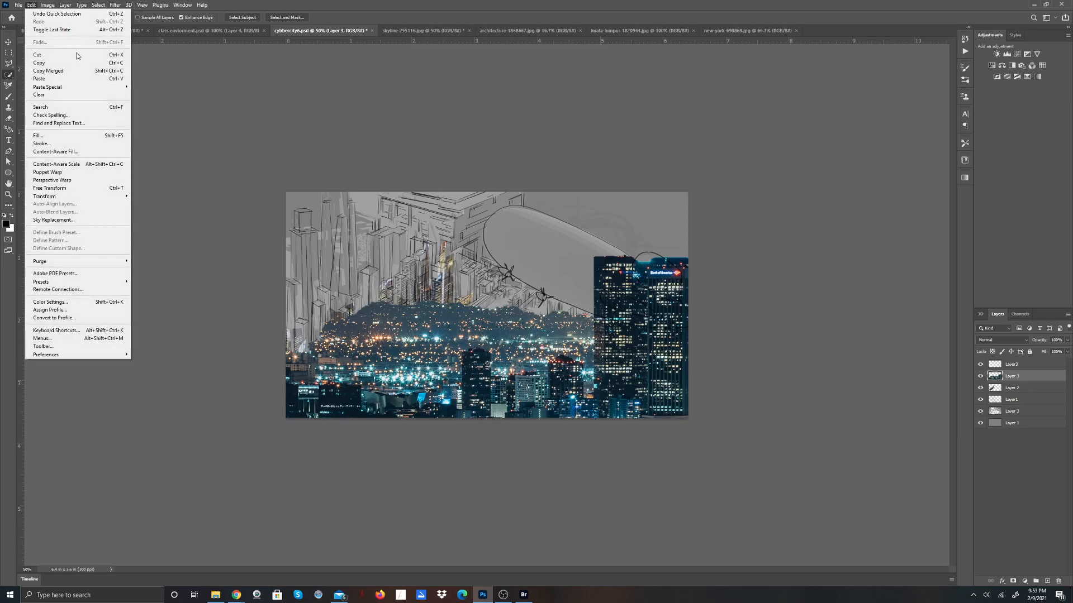
left_click(84, 188)
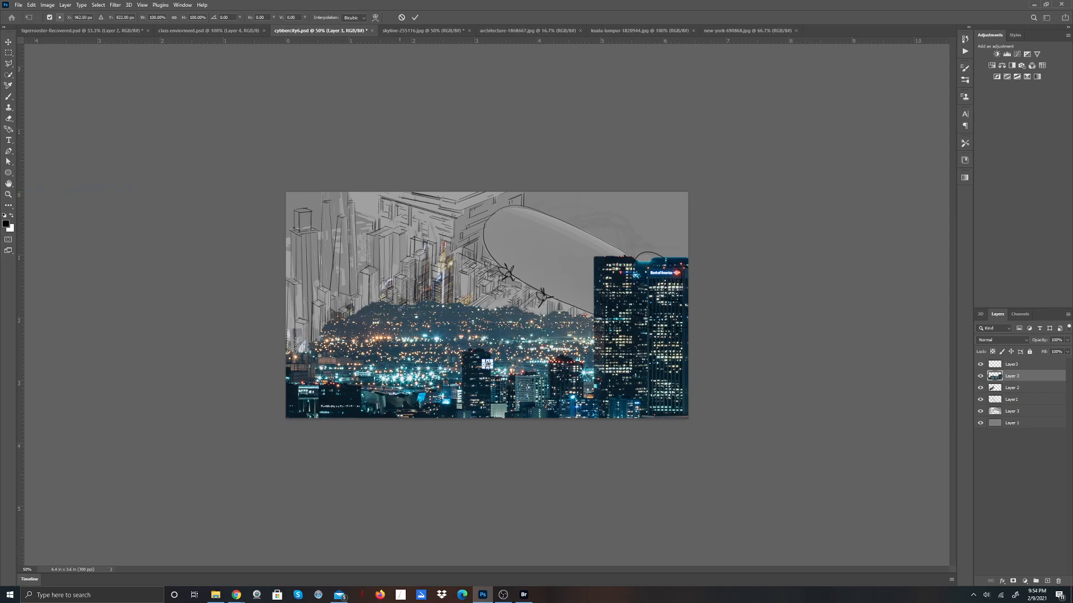
left_click(98, 5)
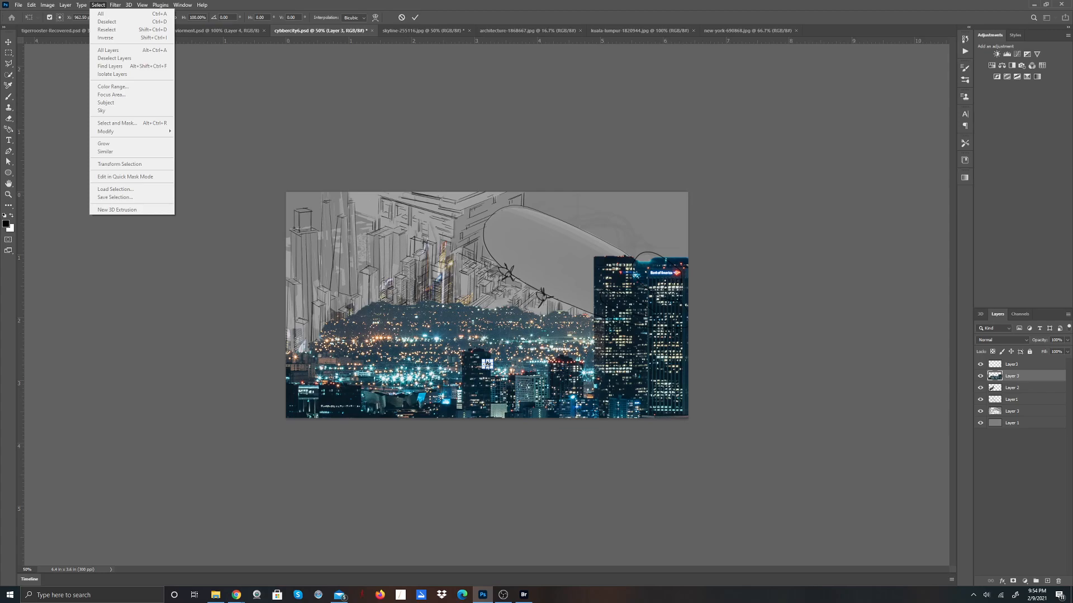
key("Escape")
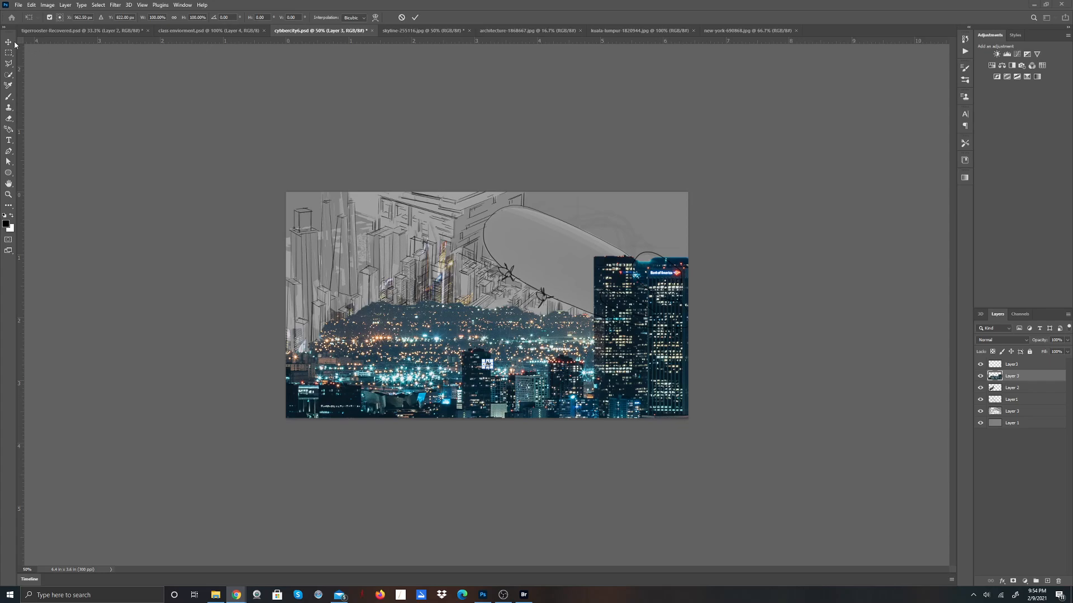
key("w")
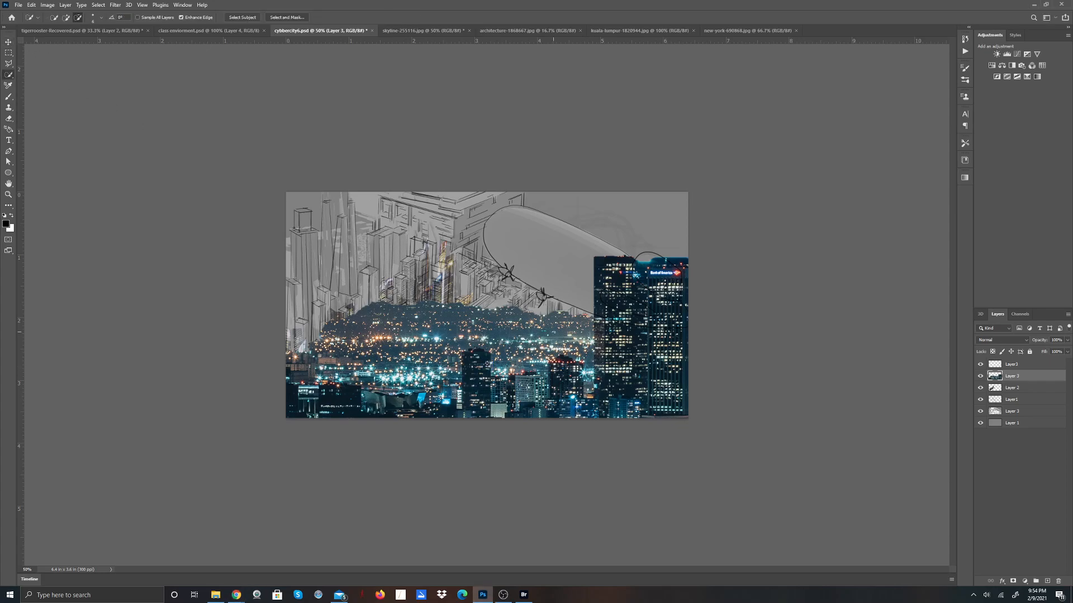
Step: Clear the selection and move the full-size pasted city so it covers nearly the whole canvas
left_click(98, 4)
left_click(110, 21)
key("v")
left_click_drag(614, 362, 326, 244)
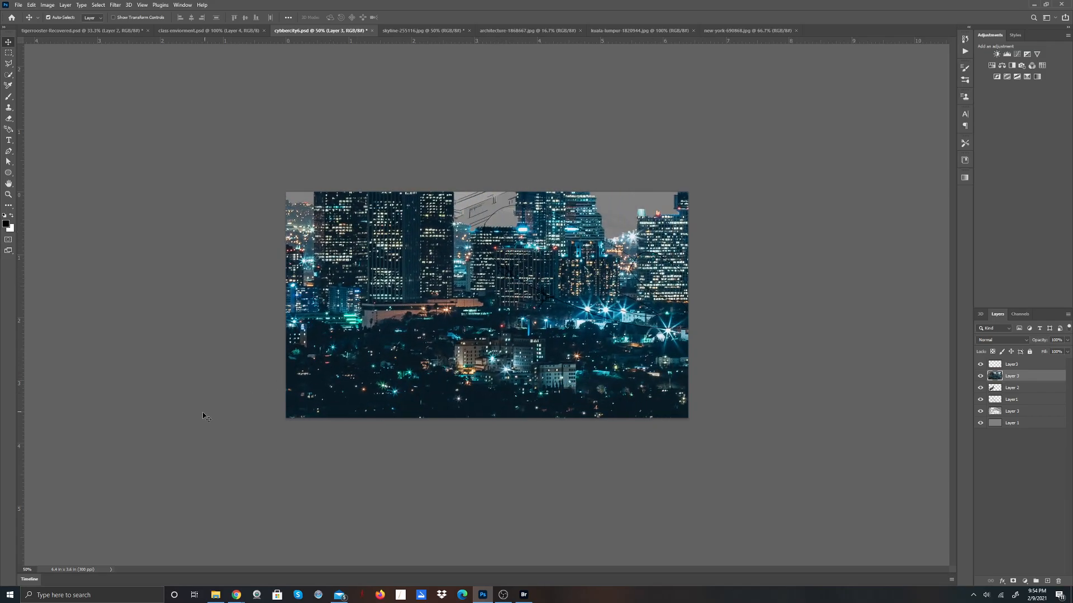
left_click_drag(629, 296, 696, 261)
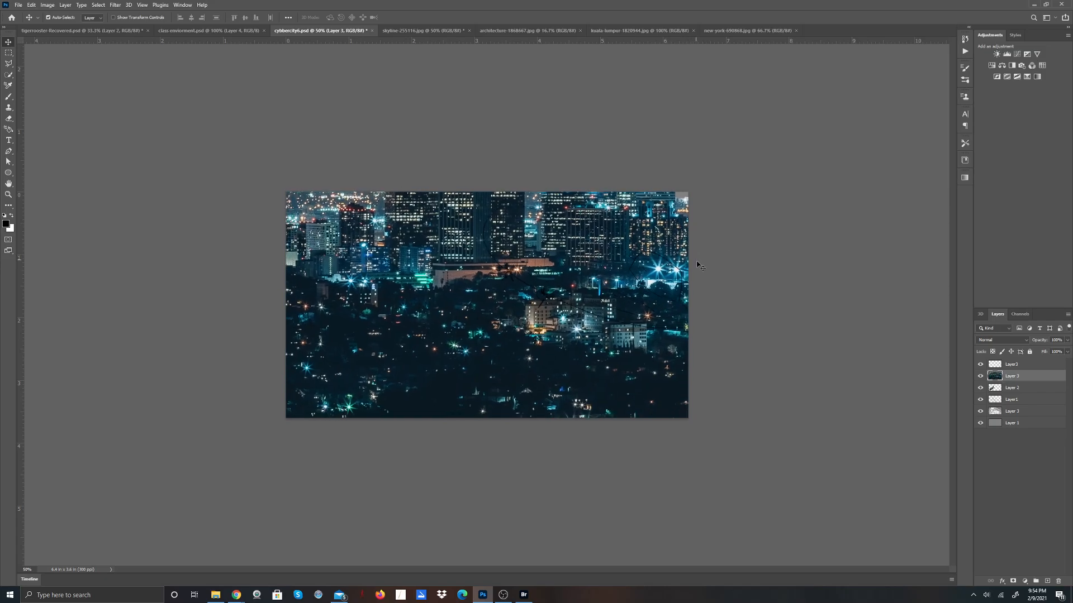
Step: Place the pasted city layer below the Layer 2 buildings and set its blend mode to Overlay
left_click_drag(1033, 376, 1031, 398)
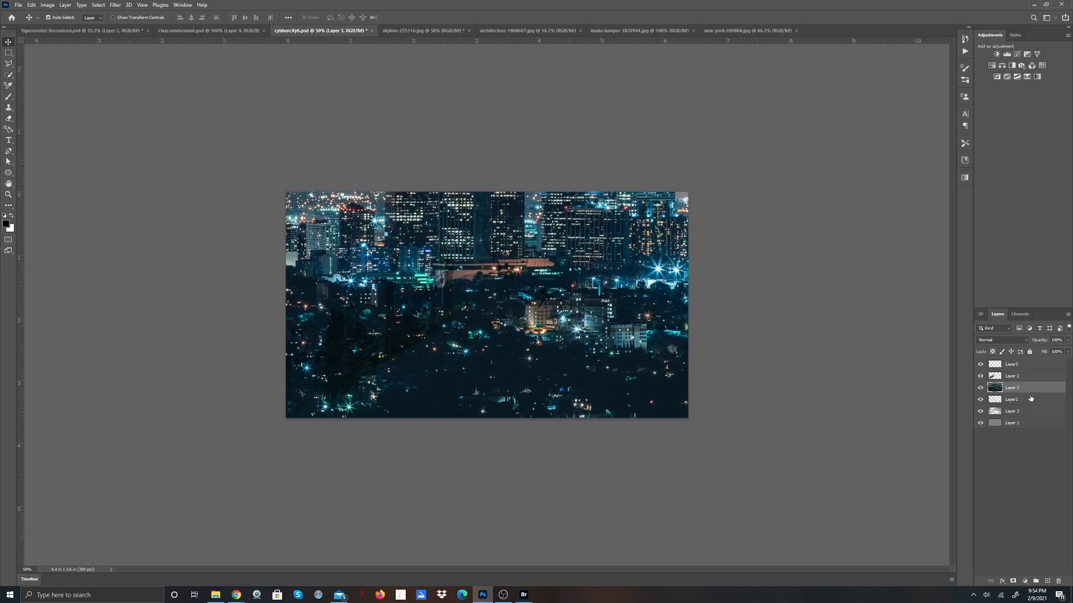
left_click(1026, 341)
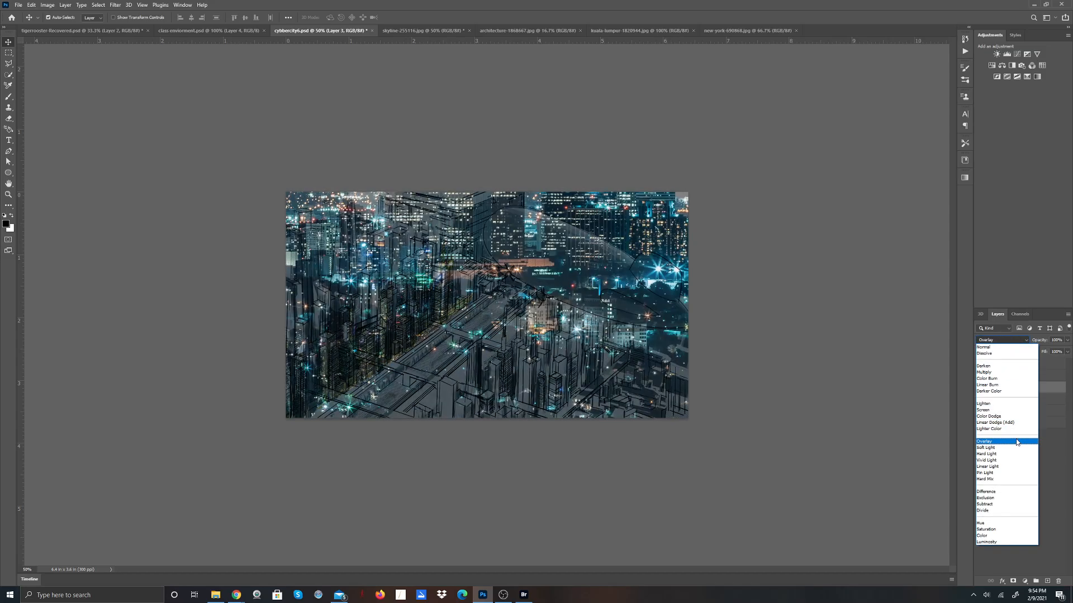
left_click(1016, 442)
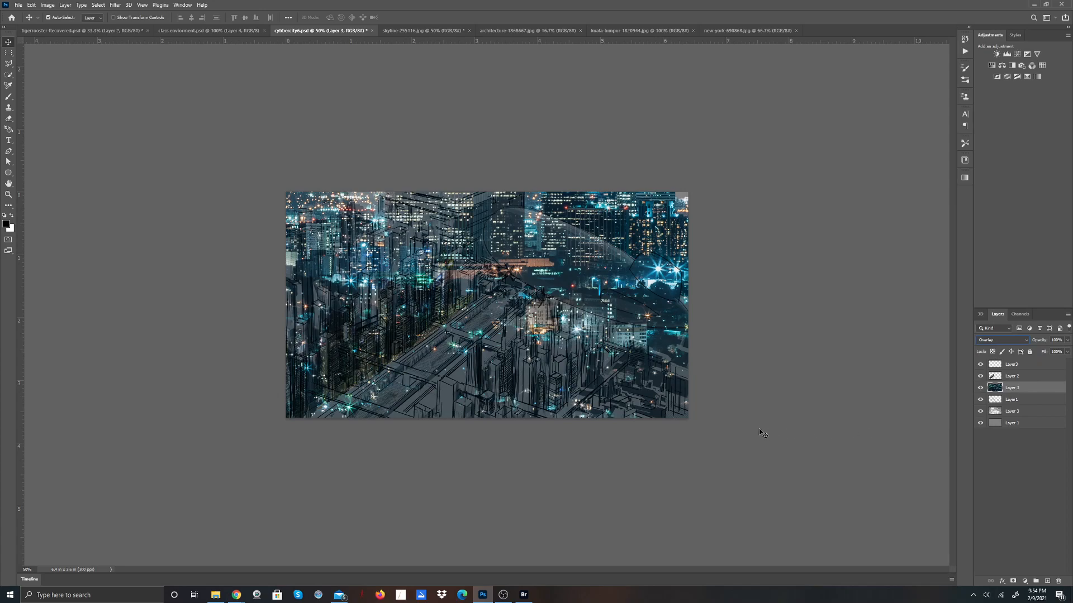
Step: Reposition the city so the Bank of America towers cover the sketched buildings below the airship, and rotate it 1.31°
left_click_drag(621, 232, 716, 379)
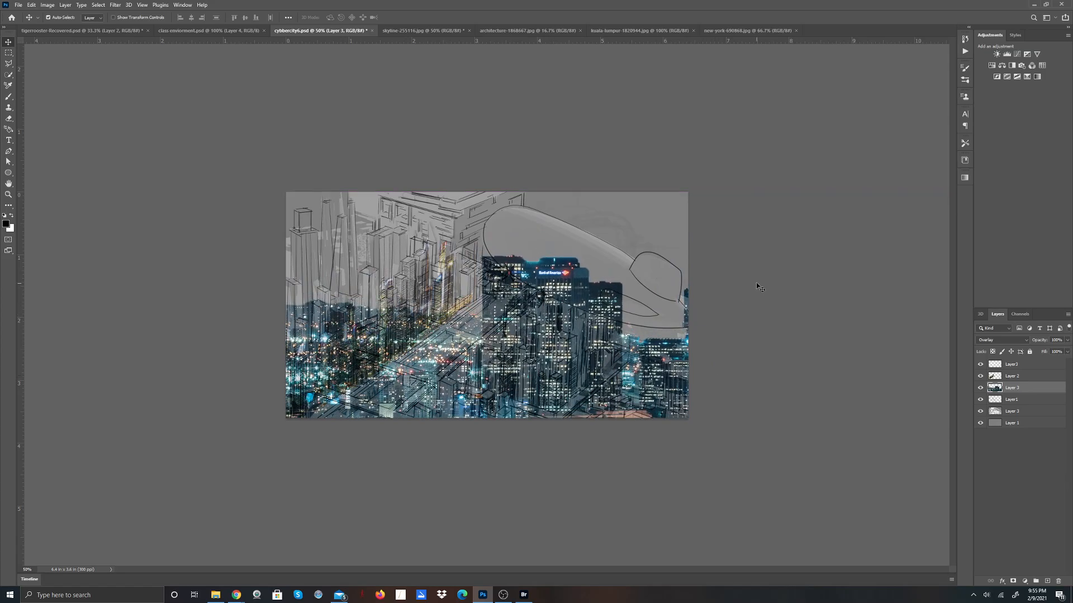
left_click(30, 5)
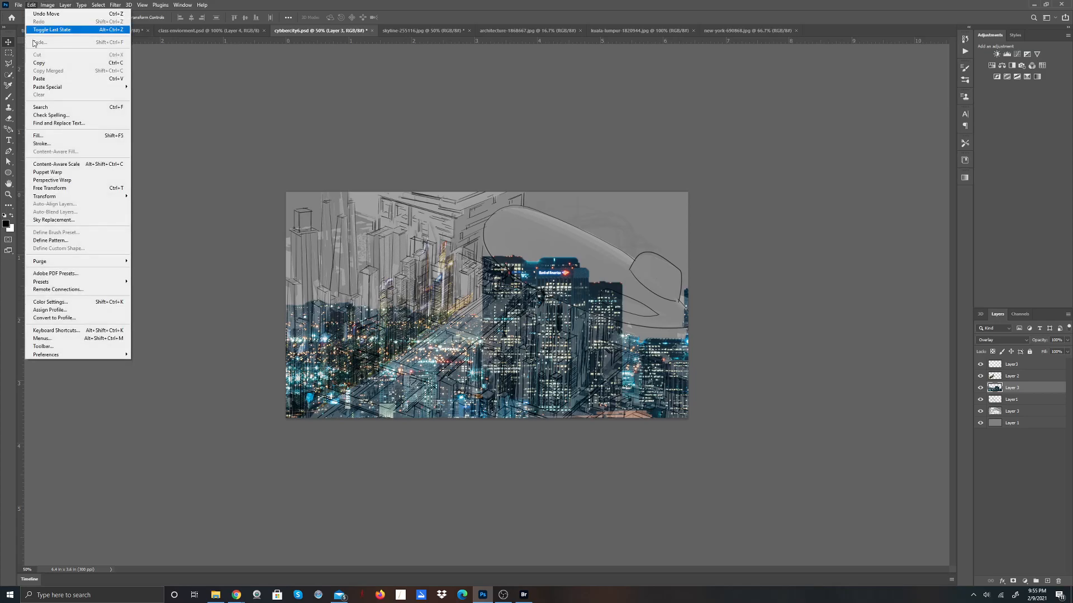
left_click(46, 188)
left_click_drag(165, 180, 232, 433)
left_click_drag(523, 431, 568, 297)
left_click_drag(118, 301, 280, 112)
left_click_drag(614, 268, 553, 414)
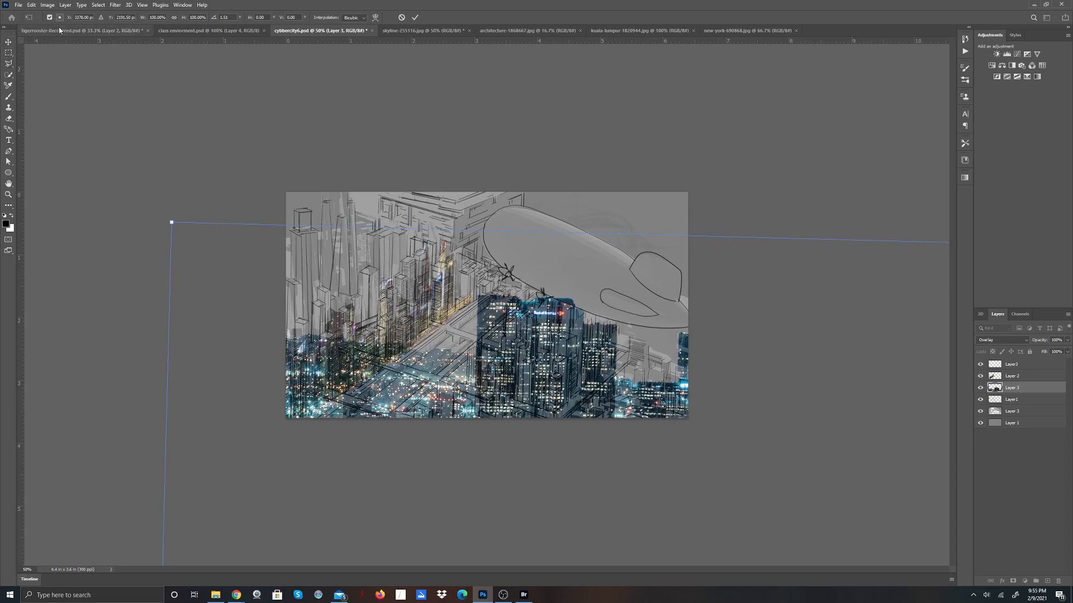
left_click(413, 18)
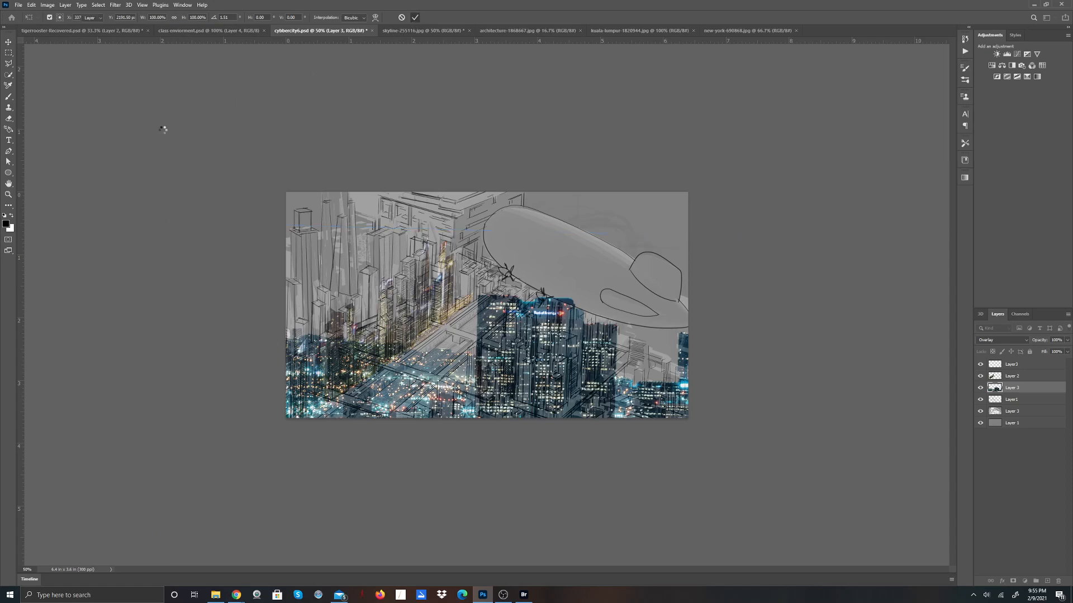
Step: Outline the Bank of America tower group with the Polygonal Lasso and cut it out of the city layer
left_click(8, 63)
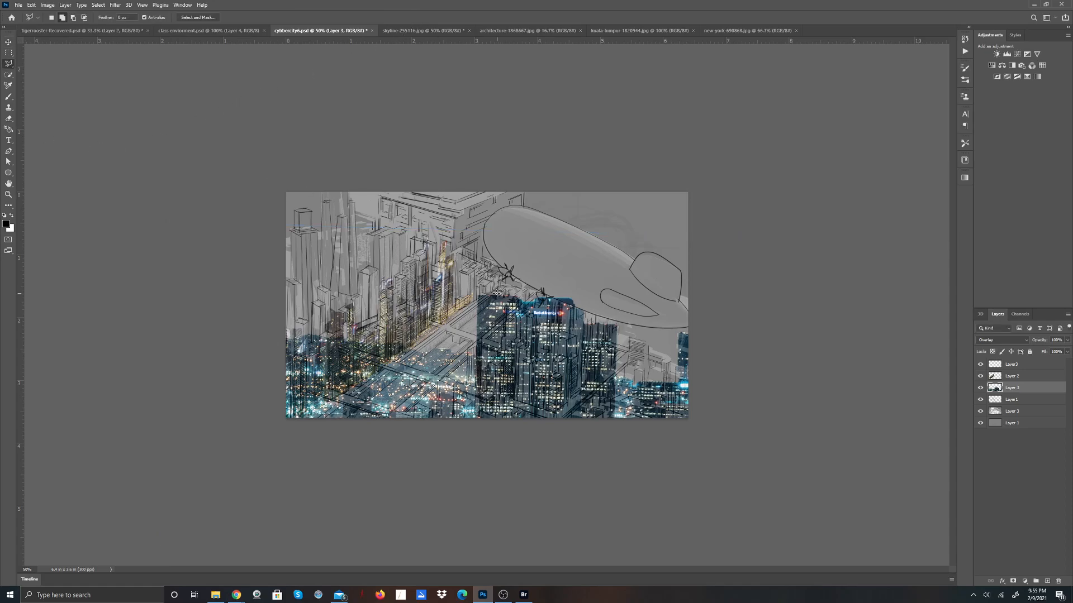
left_click(477, 297)
left_click(478, 435)
left_click(616, 316)
left_click(560, 247)
left_click(502, 259)
left_click(477, 297)
left_click(31, 4)
left_click(62, 55)
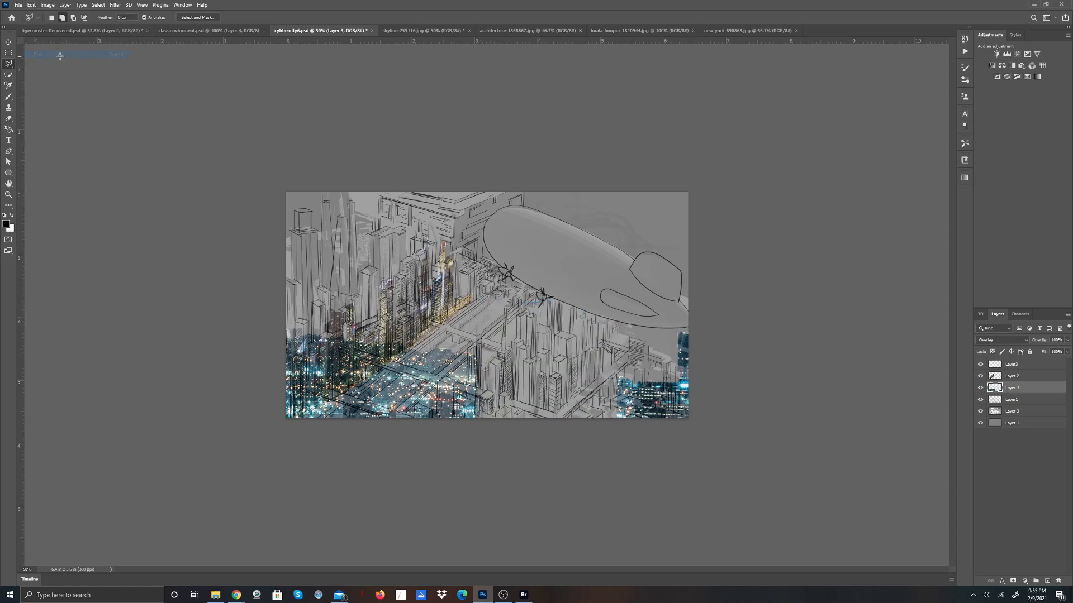
Step: Paste the cut tower group in place as a separate layer
left_click(28, 6)
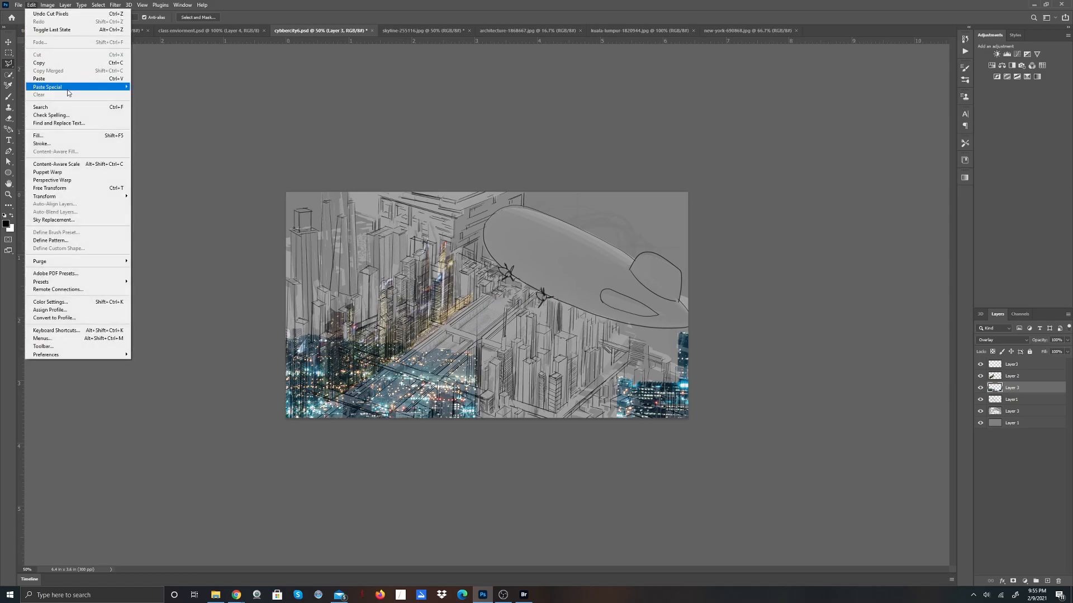
mouse_move(84, 86)
left_click(159, 94)
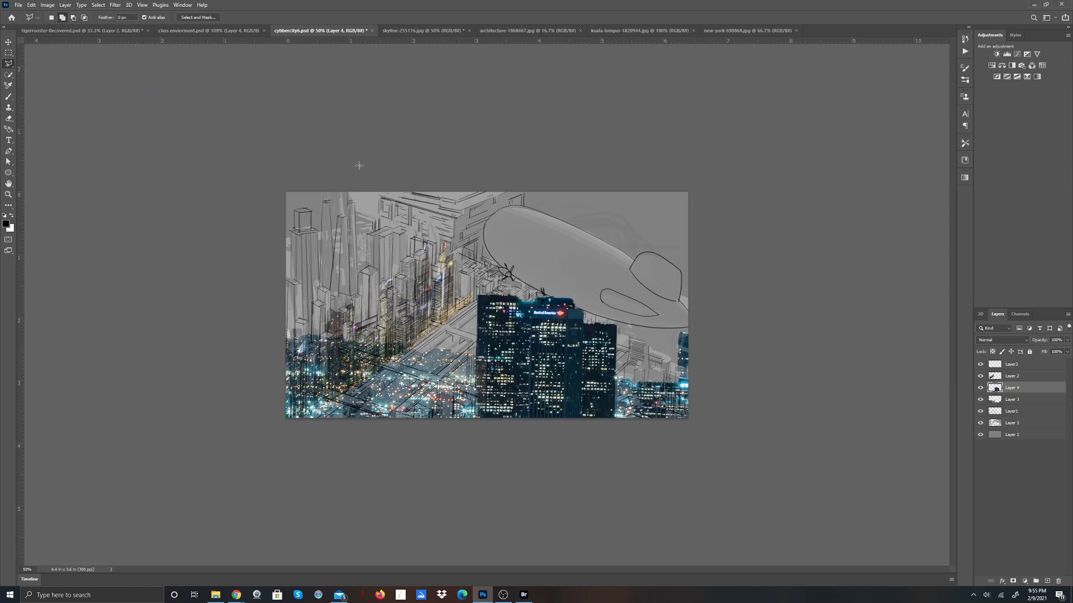
Step: Move the remaining city lights layer across so it fills the area behind and beside the cut-out towers
left_click(1015, 400)
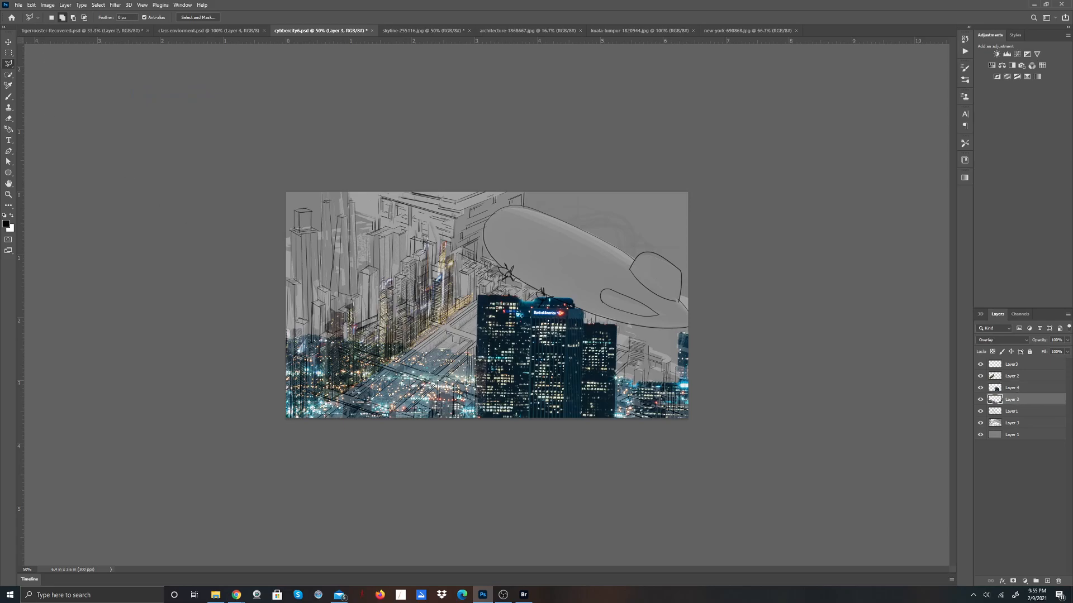
left_click(8, 42)
mouse_move(429, 394)
left_mouse_down()
mouse_move(433, 430)
mouse_move(531, 363)
mouse_move(660, 316)
mouse_move(637, 349)
left_mouse_up()
Step: Free-transform the city lights layer into a low, wide strip spanning the canvas behind the Bank of America towers
left_click(30, 4)
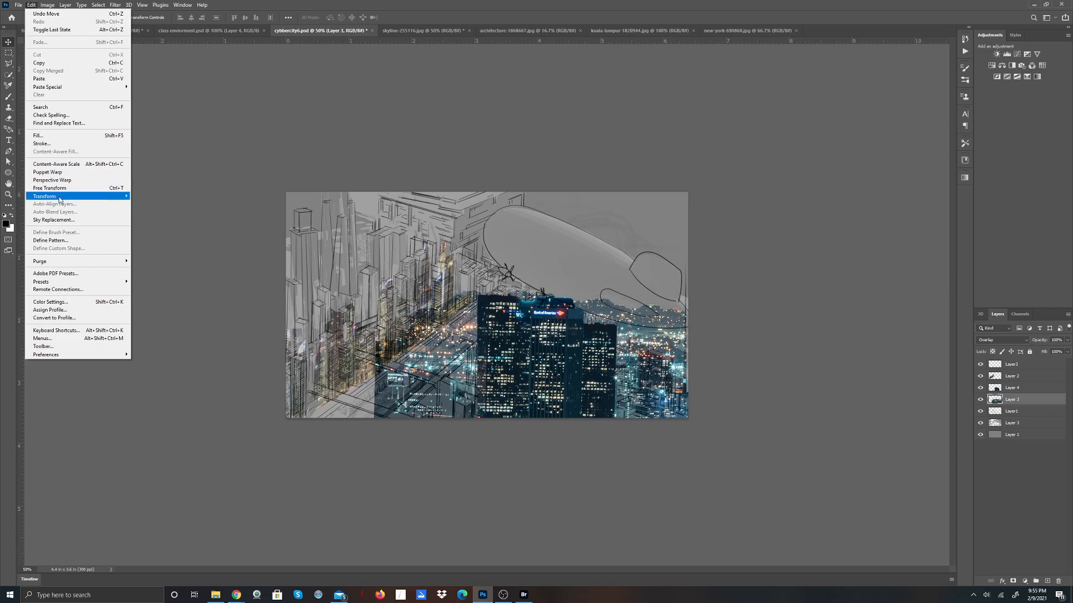
mouse_move(60, 198)
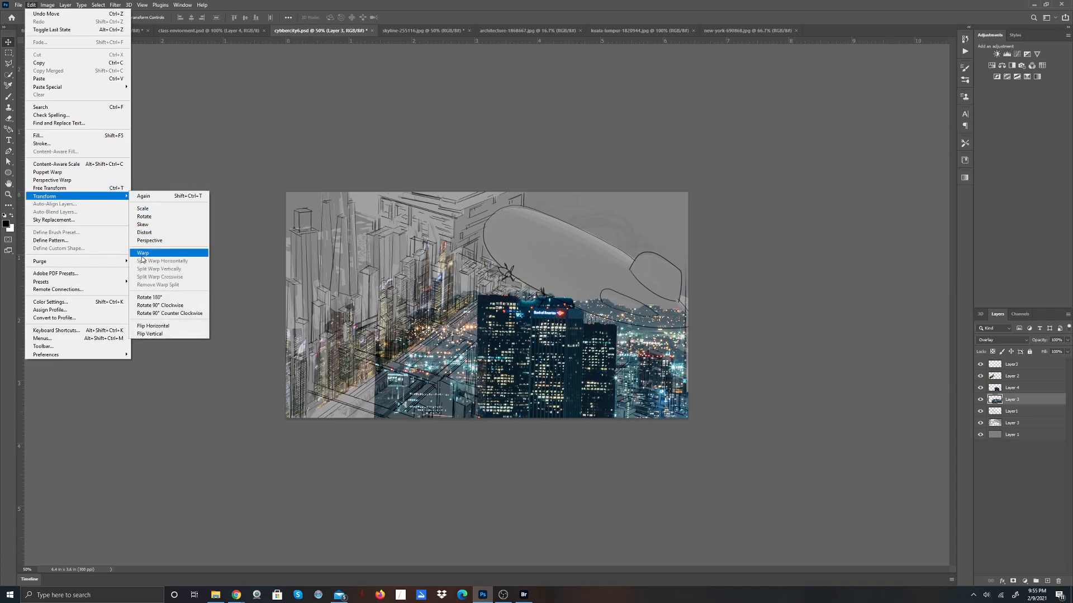
left_click(82, 188)
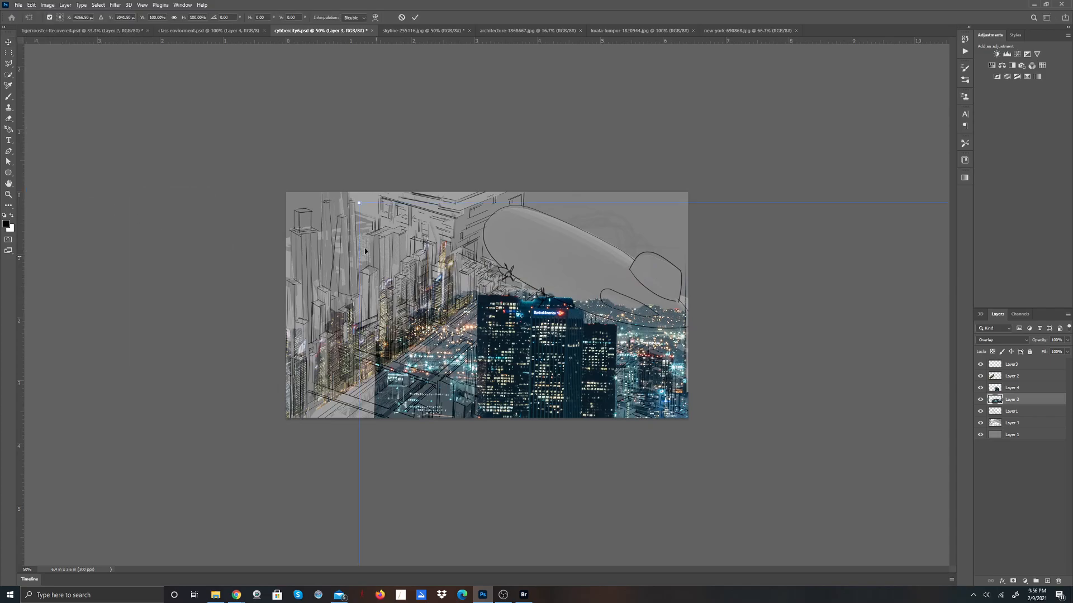
left_click_drag(357, 204, 178, 151)
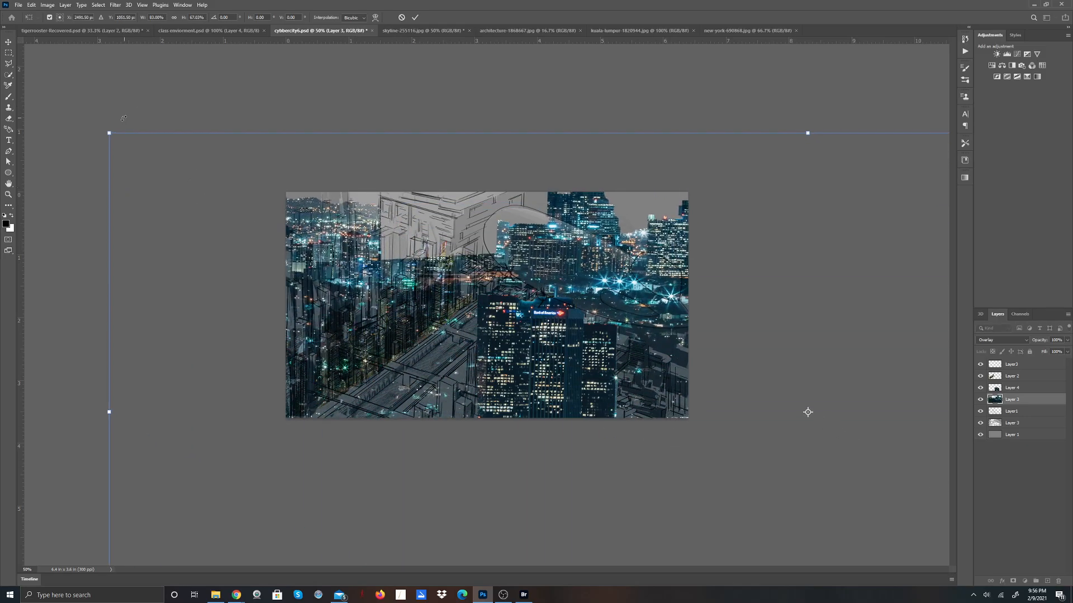
left_click_drag(109, 131, 364, 277)
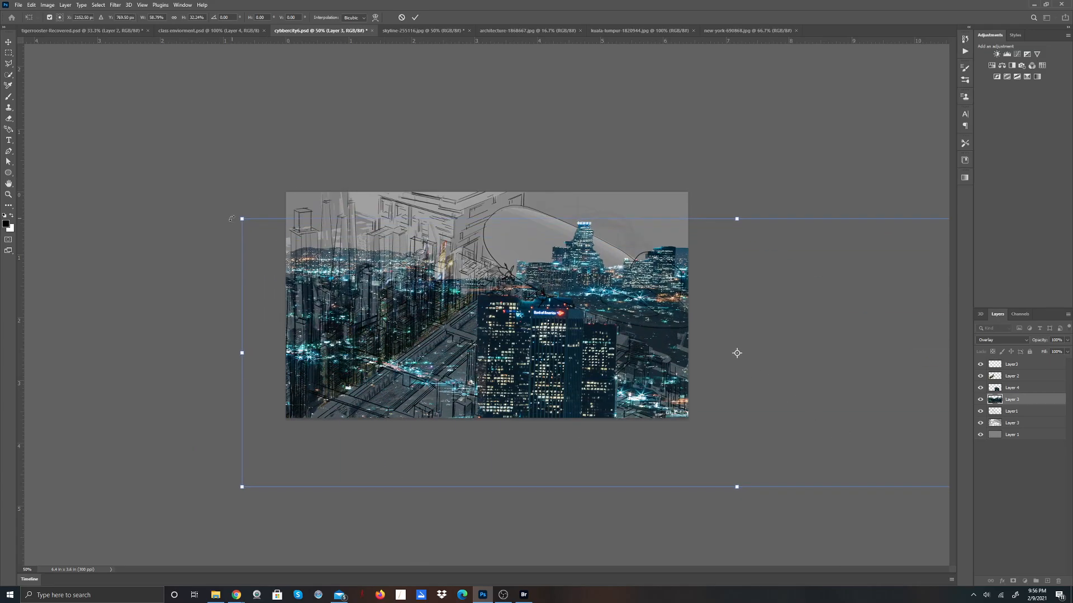
left_click_drag(242, 219, 126, 308)
left_click_drag(500, 317, 514, 242)
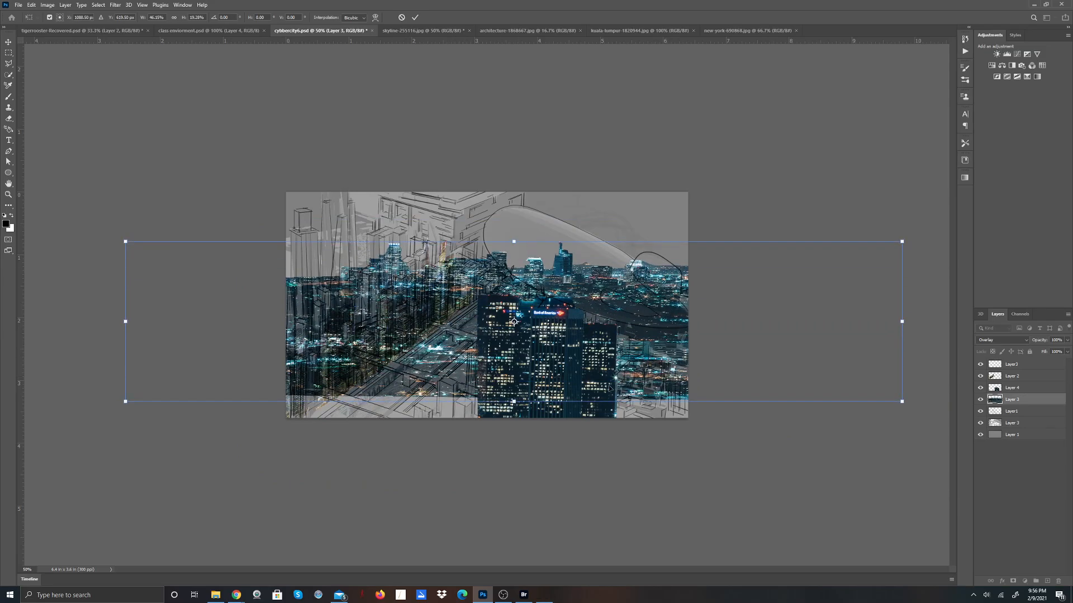
Step: Rotate the city lights strip to about -35° and place it along the sketch's diagonal road
left_click_drag(901, 417, 790, 151)
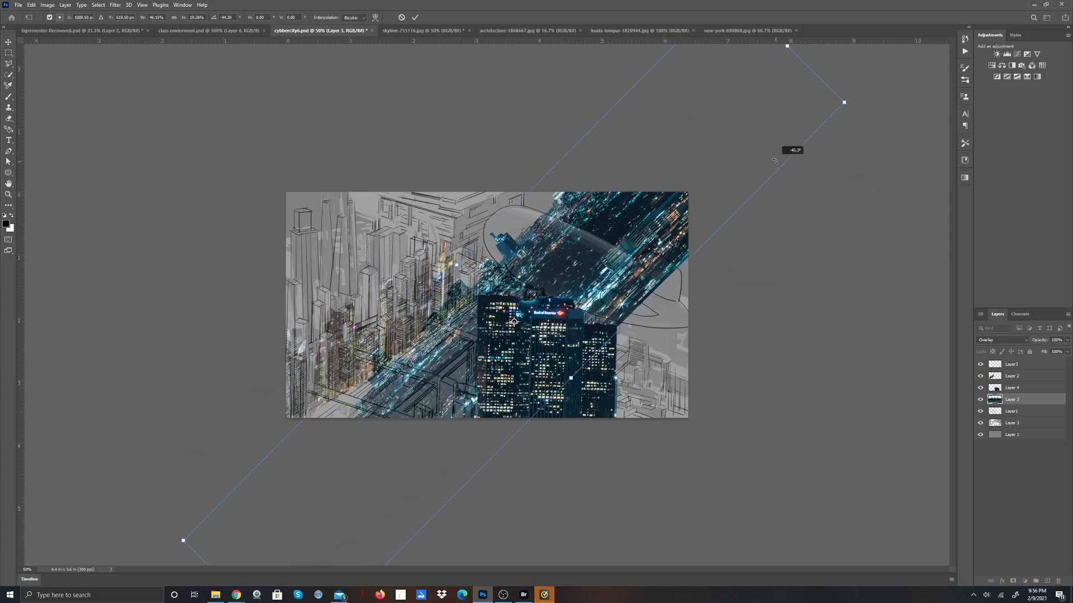
left_click_drag(621, 195, 524, 265)
left_click_drag(753, 177, 791, 246)
mouse_move(536, 317)
left_mouse_down()
mouse_move(513, 323)
mouse_move(524, 308)
left_mouse_up()
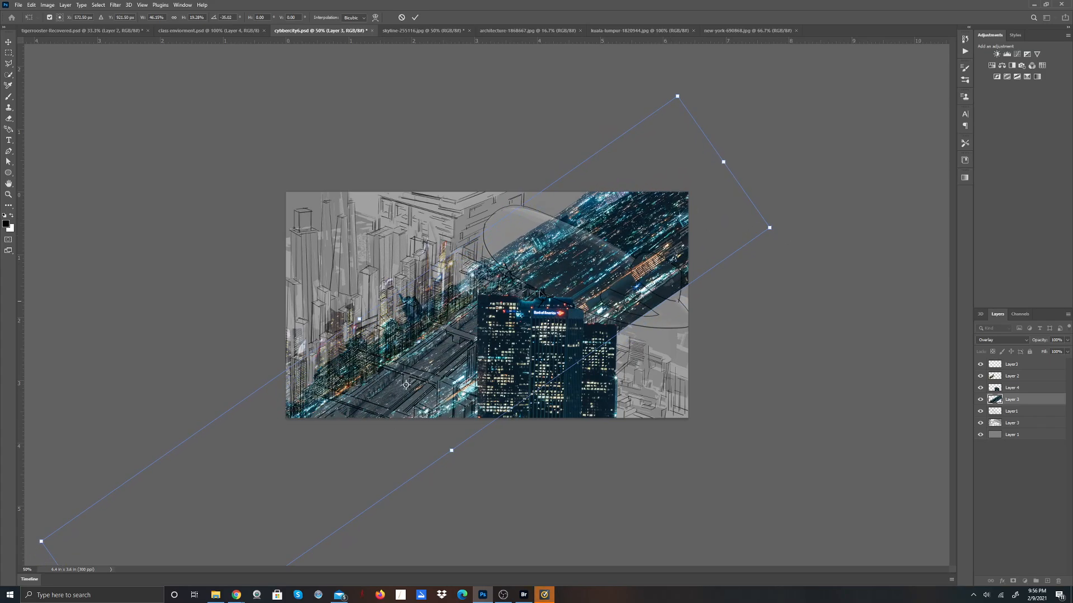
Step: Flip the strip over its long edge, scale its width to about 30.7%, and shift it behind the towers
left_click_drag(451, 450, 200, 177)
left_click_drag(332, 276, 508, 485)
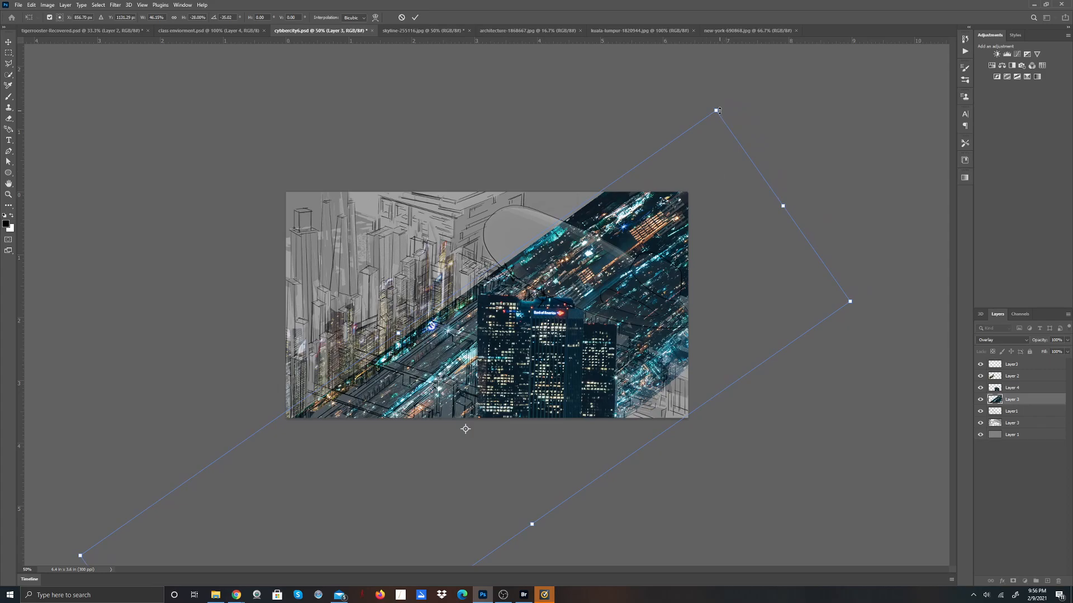
left_click_drag(717, 111, 508, 252)
left_click_drag(433, 358, 583, 274)
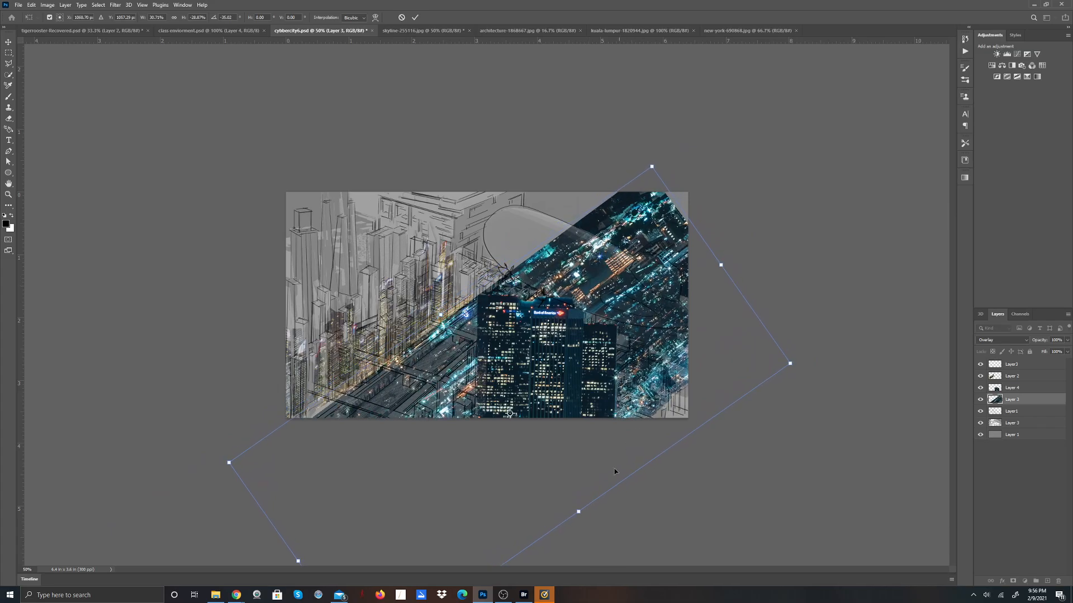
Step: Narrow the strip's height to about 24%, align its upper edge with the diagonal road, and apply the transform
left_click_drag(580, 515, 558, 482)
mouse_move(557, 251)
left_mouse_down()
mouse_move(556, 233)
mouse_move(561, 243)
left_mouse_up()
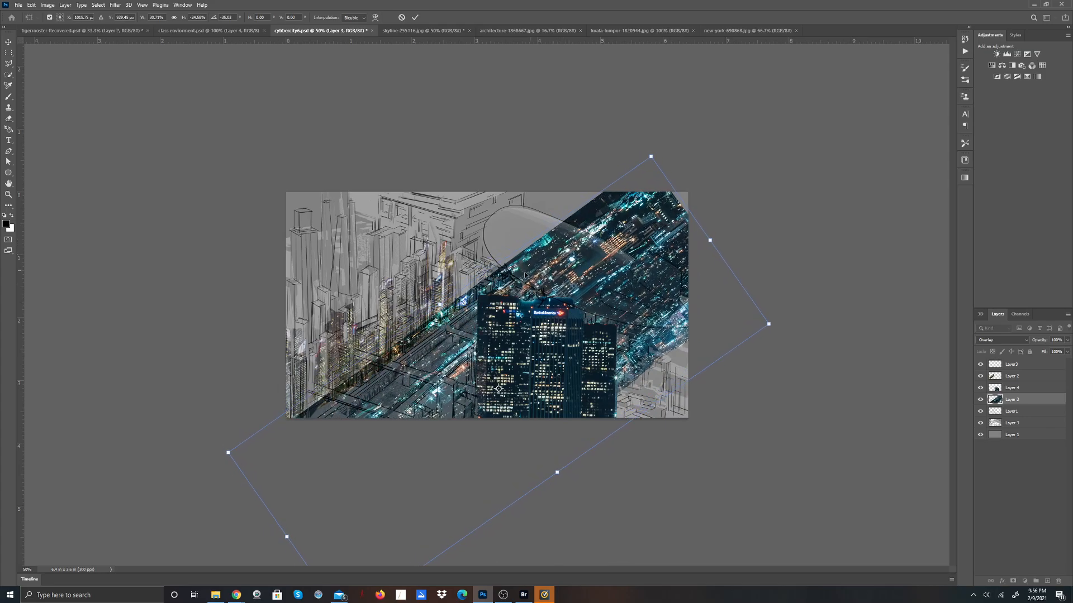
left_click_drag(434, 334, 428, 351)
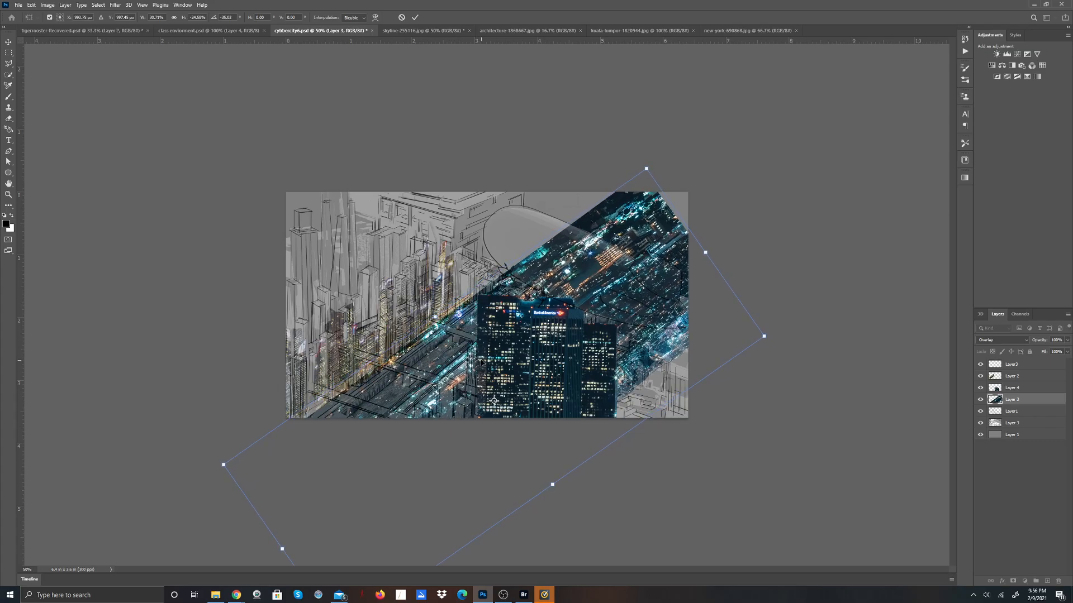
left_click(415, 18)
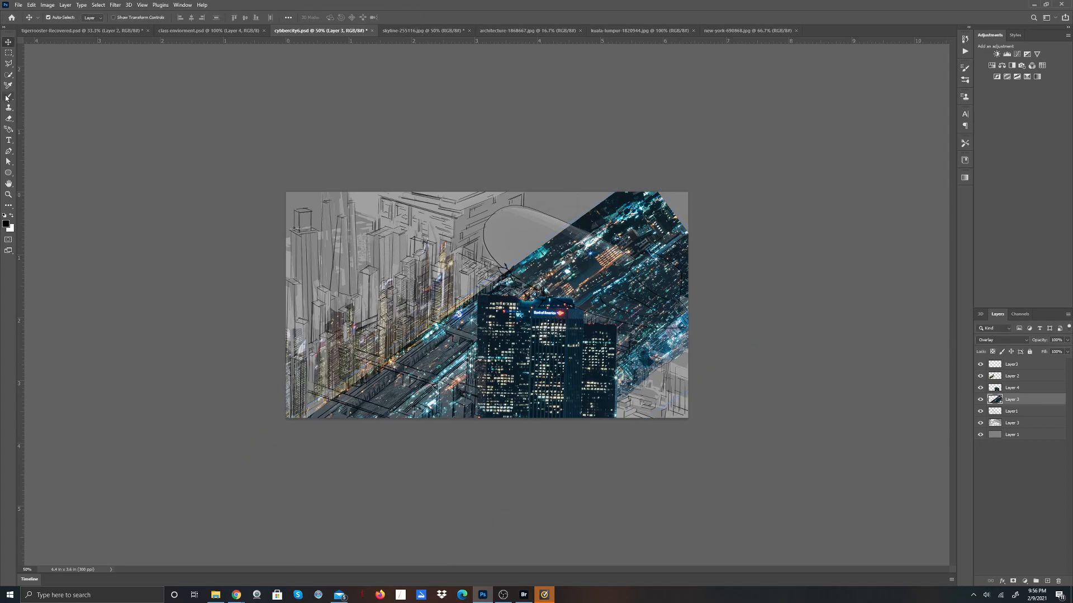
Step: Outline the city lights overlapping the airship and the area beyond the towers with the Polygonal Lasso, and cut them out
left_click(9, 64)
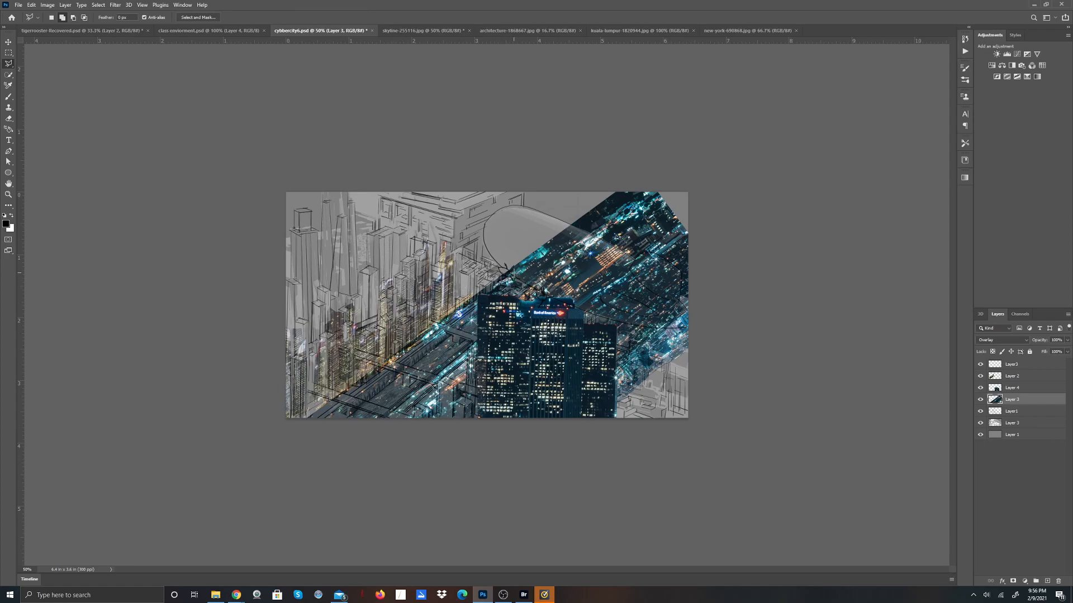
left_click(512, 272)
left_click(433, 439)
left_click(599, 547)
left_click(754, 431)
left_click(850, 340)
left_click(922, 224)
left_click(869, 121)
left_click(663, 82)
left_click(390, 252)
double_click(507, 274)
left_click(31, 4)
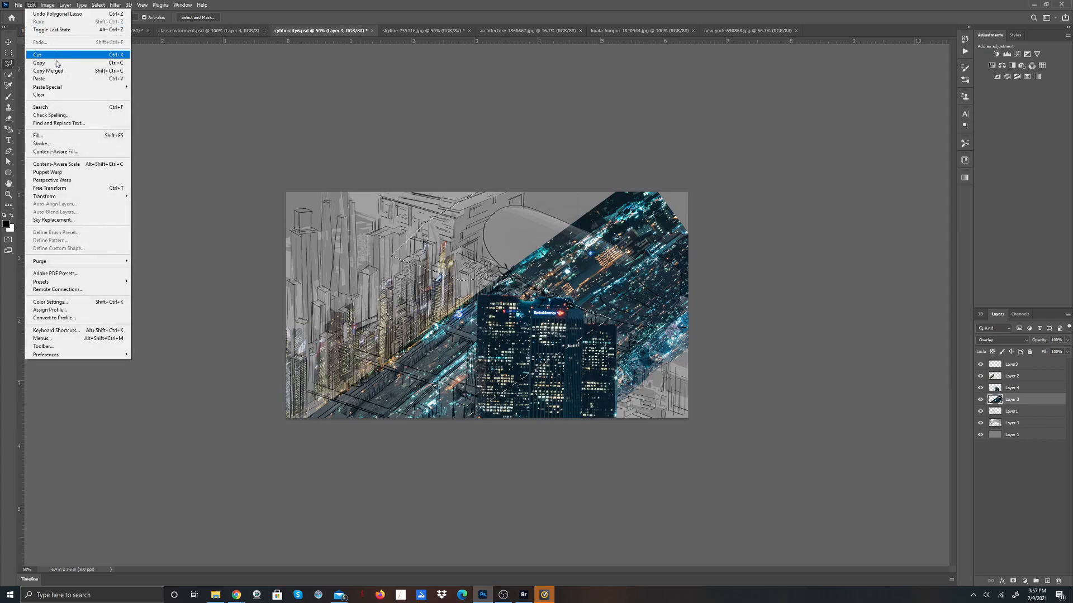
left_click(53, 54)
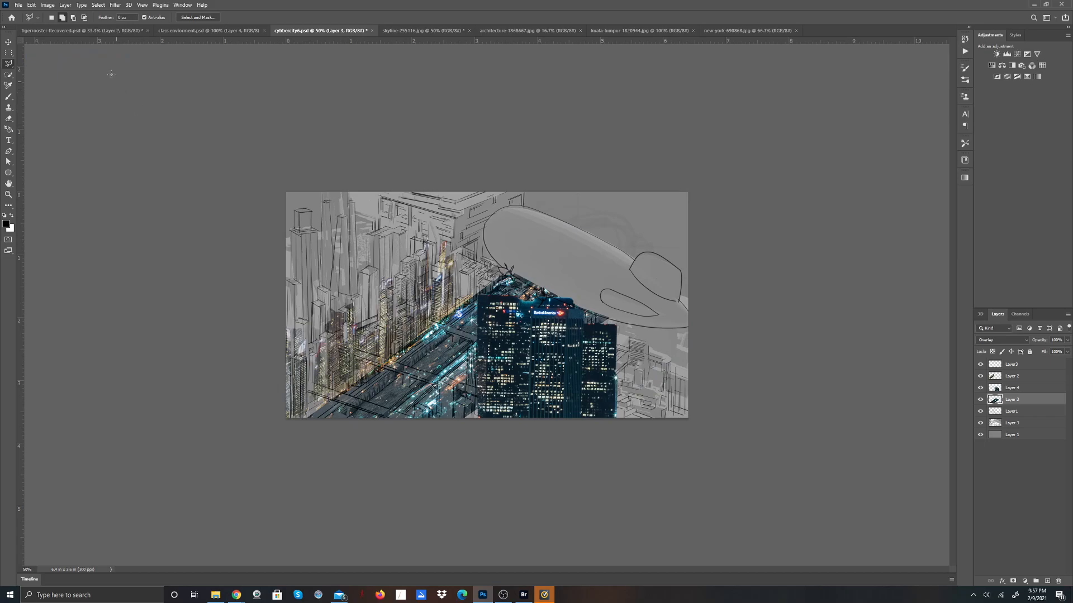
Step: Set the blending mode of the Bank of America towers layer to Overlay
left_click(1021, 387)
left_click(1021, 341)
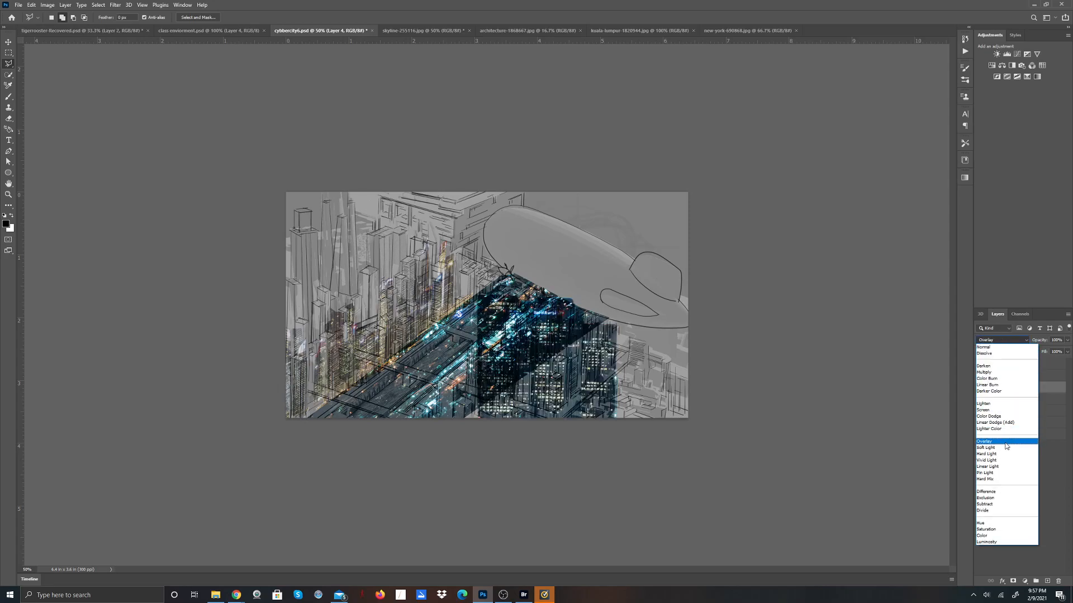
left_click(1005, 445)
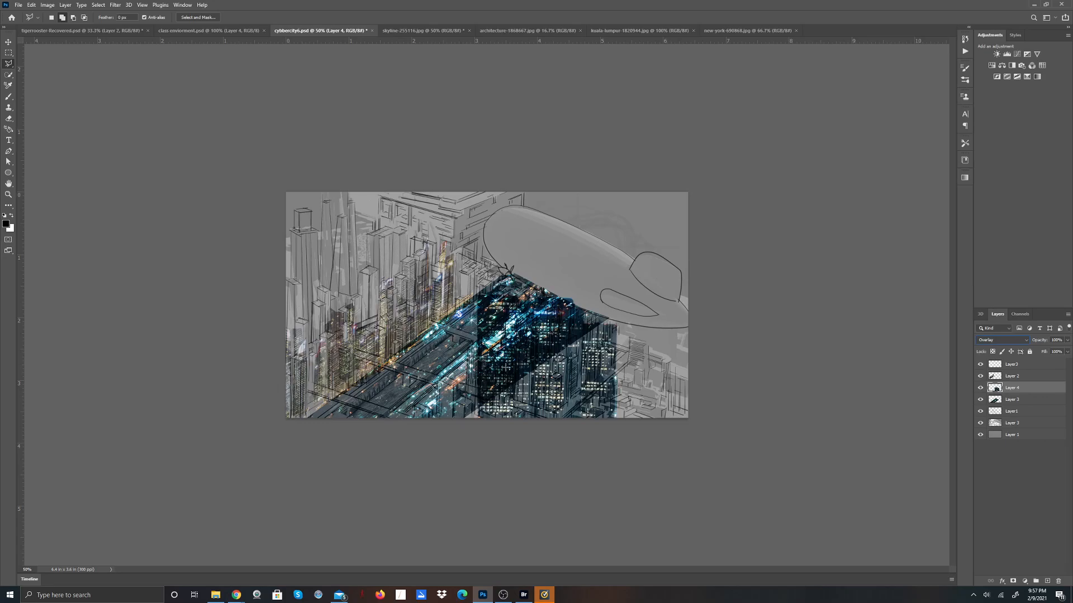
Step: Paste the cut city lights as a new layer and move them over the sketched skyscrapers beside the airship
left_click(32, 5)
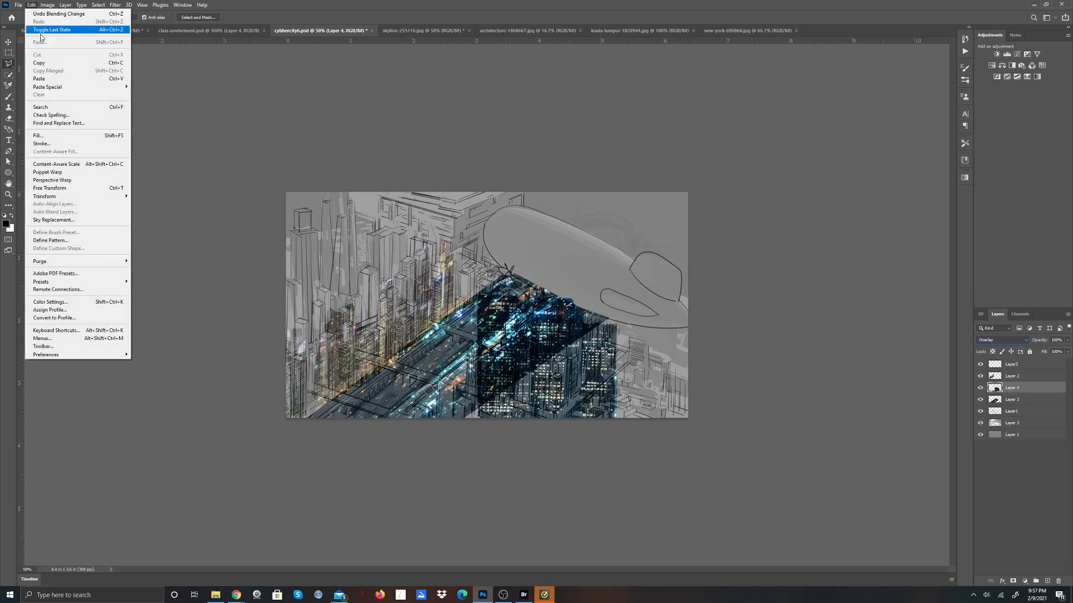
left_click(58, 81)
left_click(7, 43)
left_click_drag(556, 294, 456, 225)
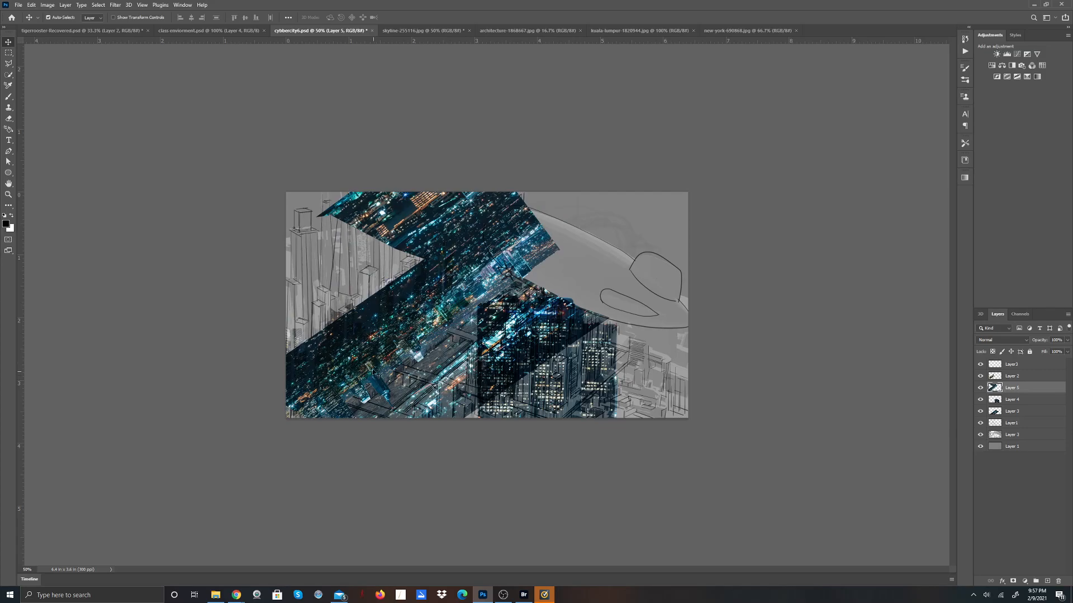
Step: Rotate the pasted city lights about -144° so their light rows run horizontally, and shift them toward the airship
left_click(32, 5)
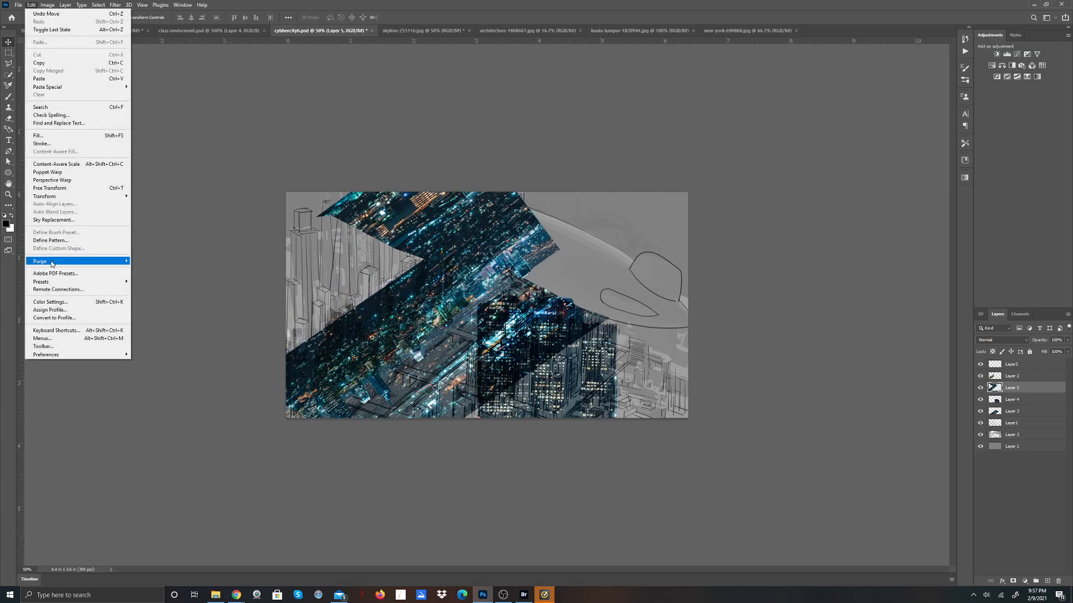
left_click(52, 188)
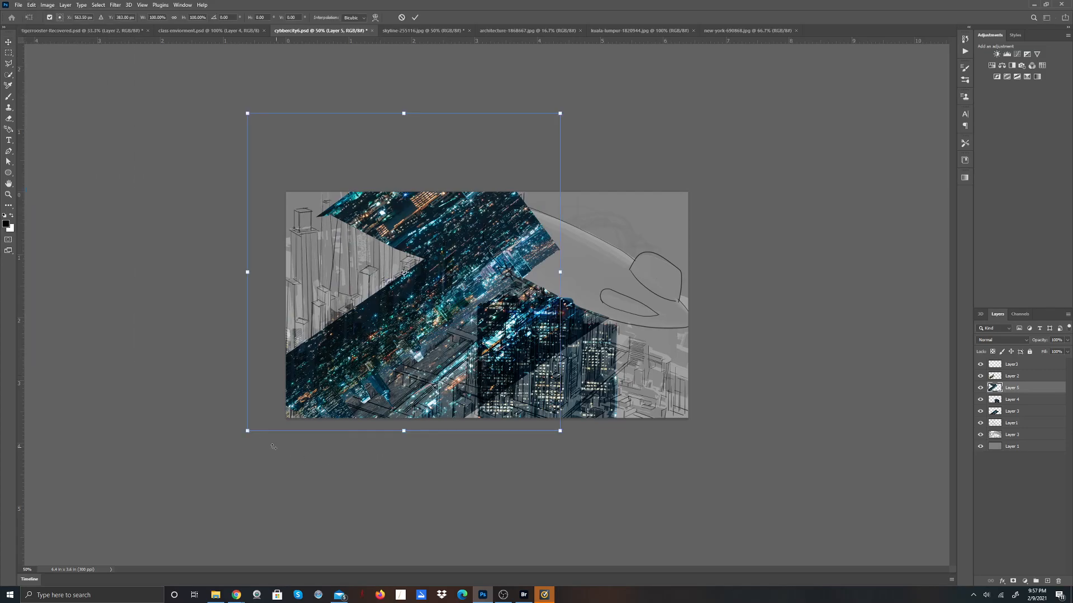
left_click_drag(243, 442, 668, 240)
left_click_drag(527, 256, 546, 240)
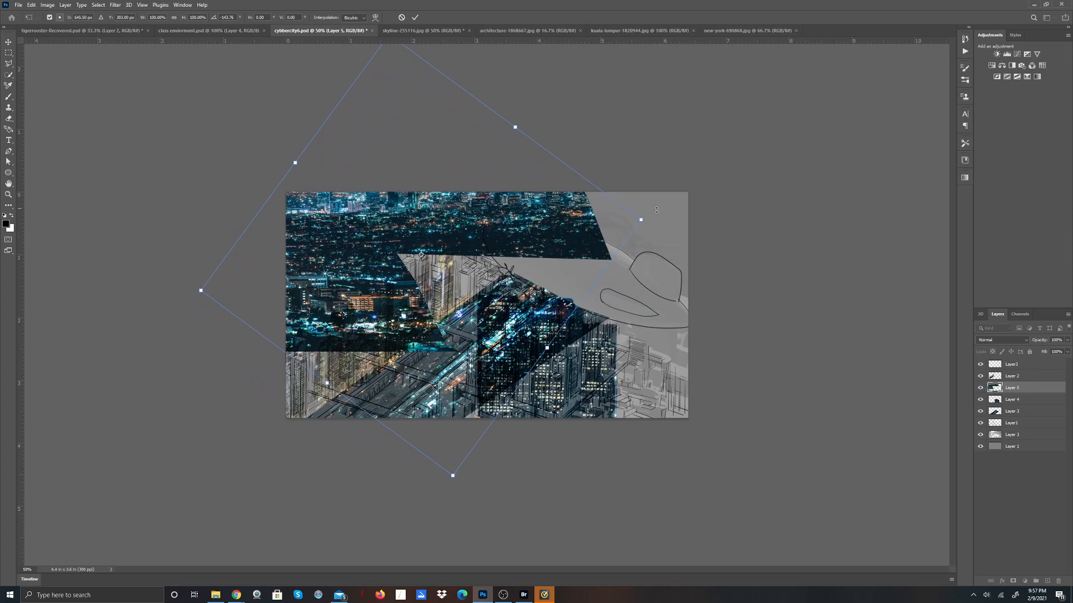
Step: Enlarge the pasted city lights until they cover most of the canvas, fine-tune their rotation and position, and apply the transform
left_click_drag(641, 221, 760, 244)
mouse_move(646, 262)
left_mouse_down()
mouse_move(626, 264)
mouse_move(630, 274)
left_mouse_up()
left_click_drag(836, 251, 860, 244)
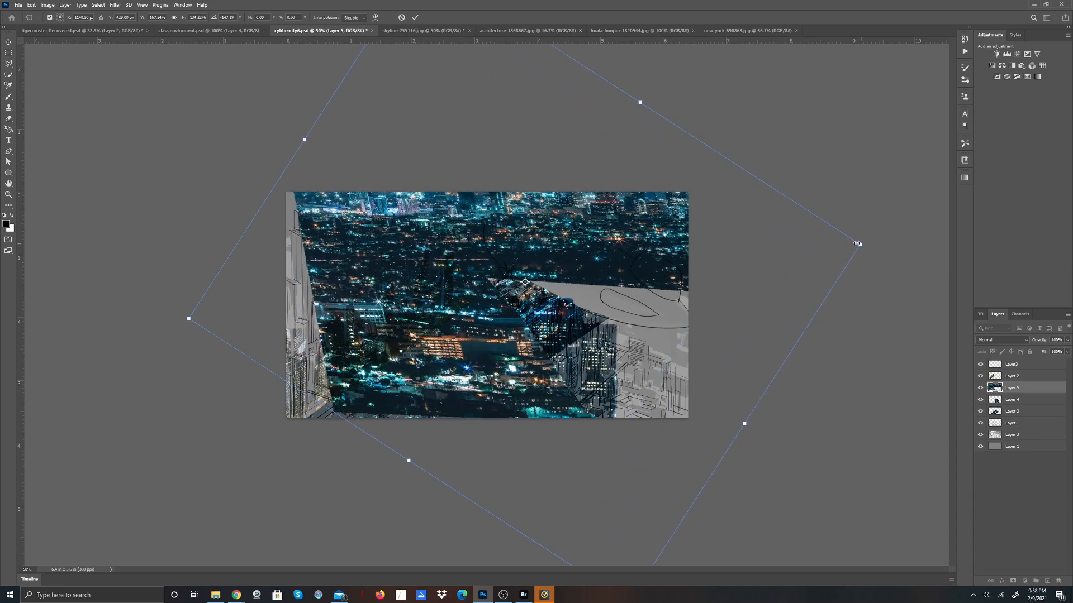
left_click_drag(187, 318, 109, 314)
mouse_move(452, 245)
left_mouse_down()
mouse_move(455, 279)
mouse_move(449, 265)
left_mouse_up()
left_click(415, 17)
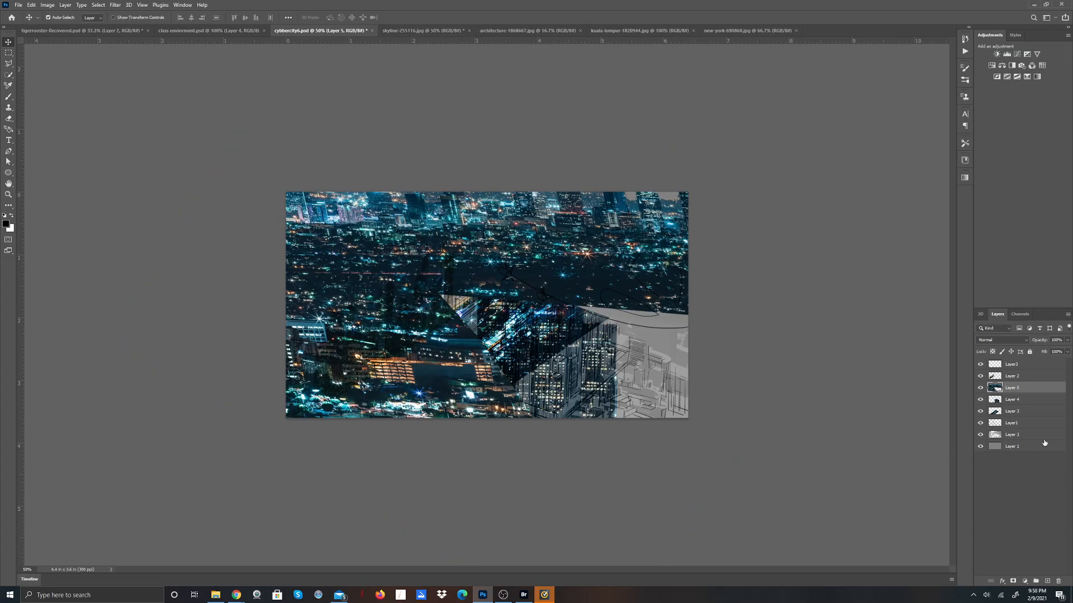
Step: Move the pasted city lights layer beneath the diagonal road lights layer and add a layer mask to it
left_click_drag(1032, 388, 1033, 416)
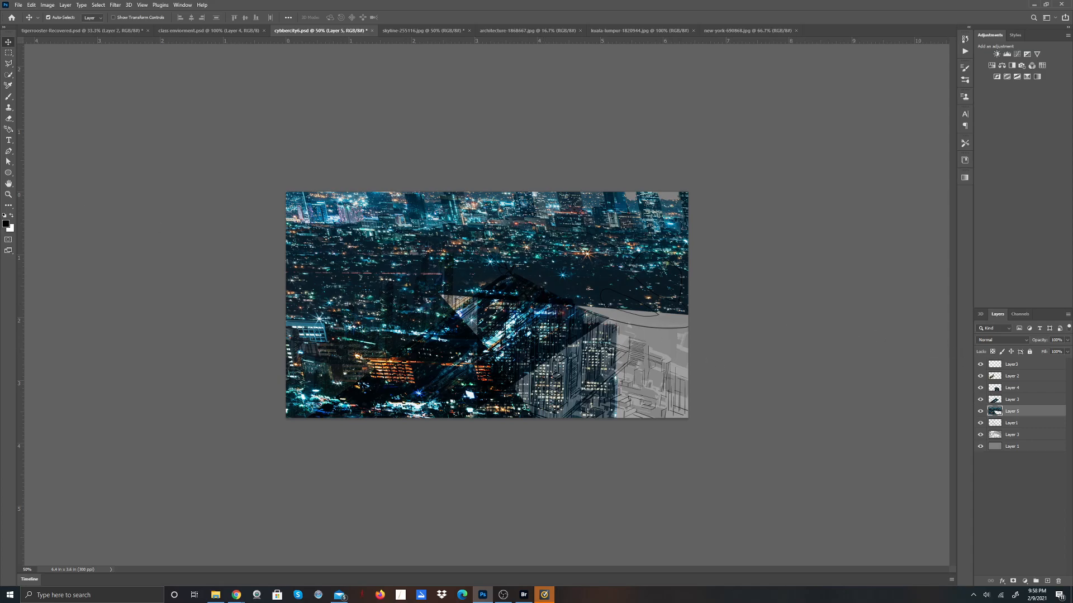
left_click(1012, 582)
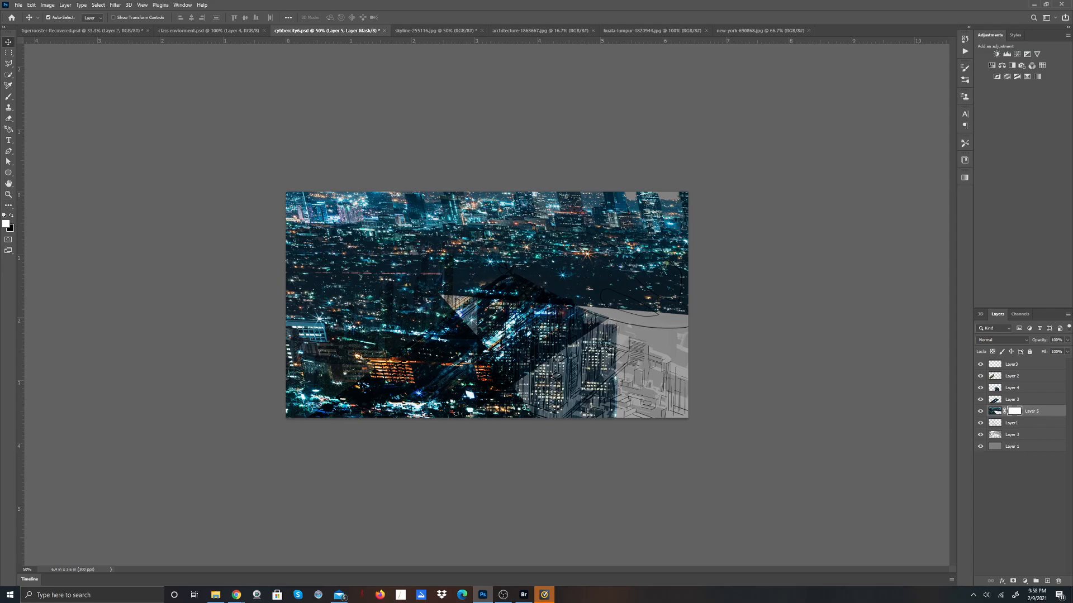
Step: Paint black on the mask with a hard round brush to reveal the sketched skyscrapers and road beneath the pasted city lights
key("b")
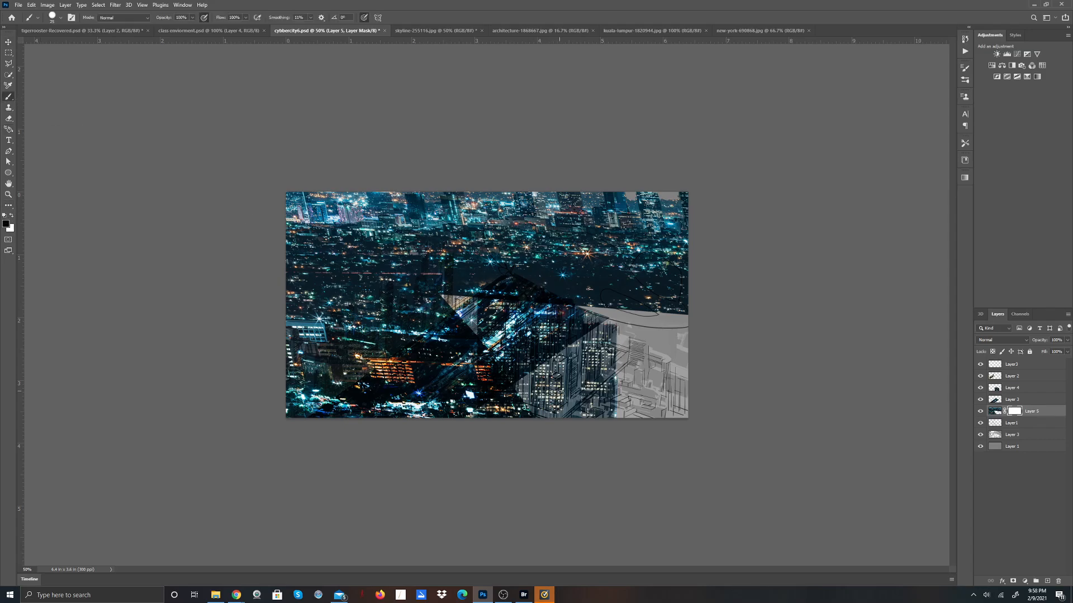
left_click_drag(534, 386, 460, 399)
left_click(60, 18)
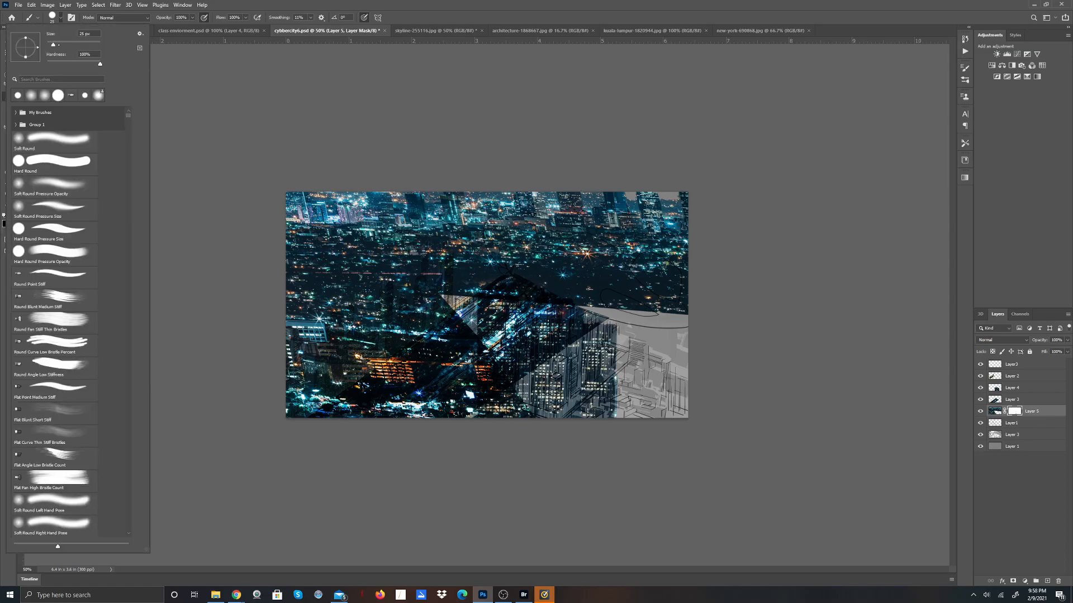
left_click(192, 17)
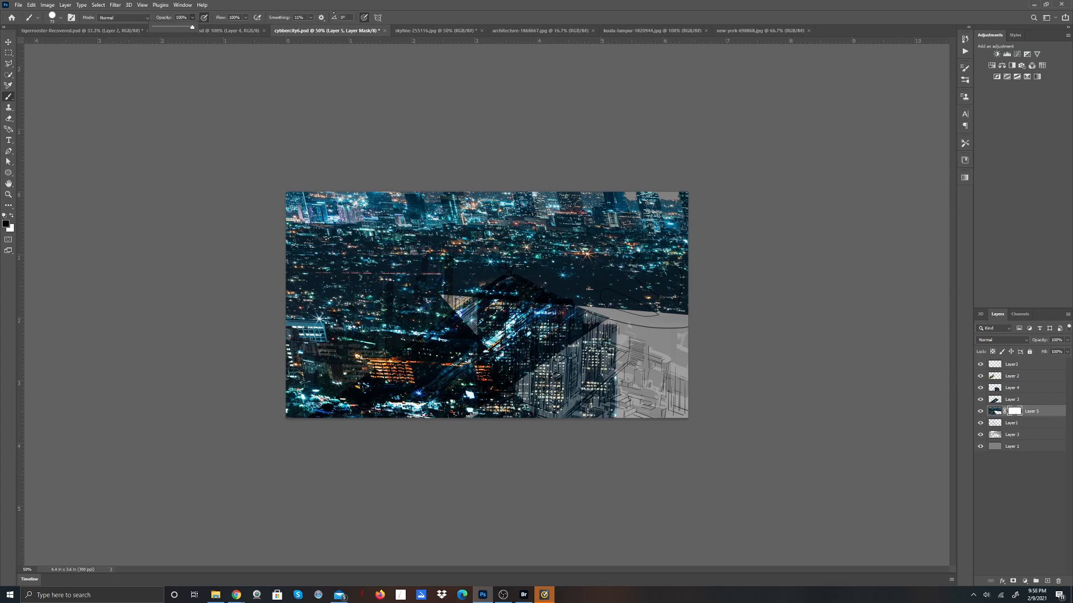
left_click(533, 420)
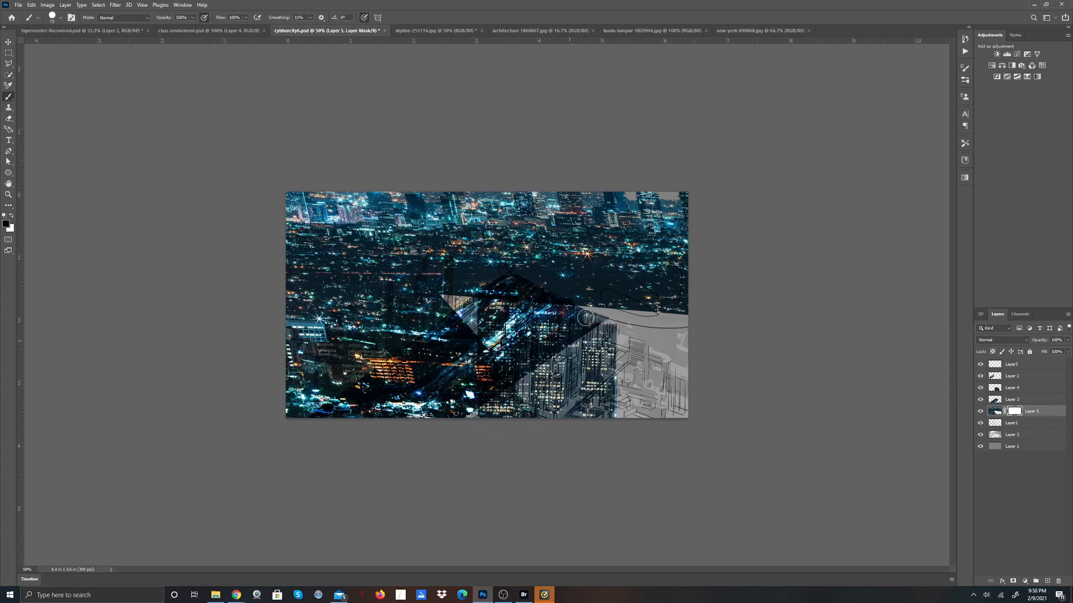
left_click_drag(585, 308, 558, 355)
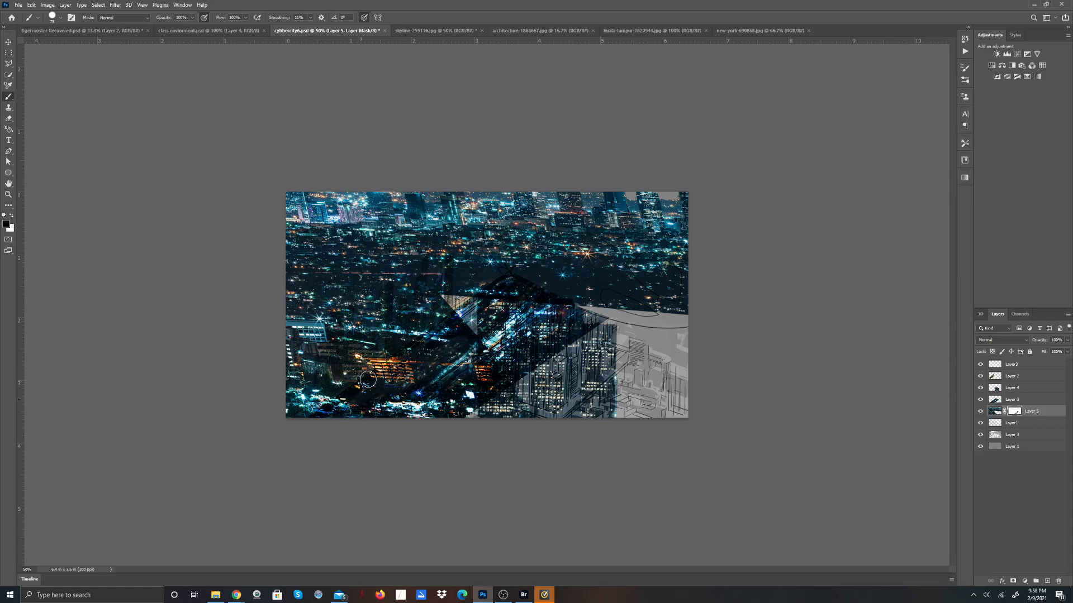
mouse_move(405, 342)
left_mouse_down()
mouse_move(442, 306)
mouse_move(483, 298)
mouse_move(430, 306)
mouse_move(423, 318)
mouse_move(430, 256)
mouse_move(427, 322)
mouse_move(444, 330)
mouse_move(456, 316)
mouse_move(462, 281)
mouse_move(479, 337)
mouse_move(412, 345)
mouse_move(403, 309)
mouse_move(380, 396)
mouse_move(352, 336)
mouse_move(320, 419)
mouse_move(305, 330)
mouse_move(286, 381)
mouse_move(293, 400)
mouse_move(312, 324)
mouse_move(294, 293)
mouse_move(331, 402)
mouse_move(341, 340)
mouse_move(362, 390)
mouse_move(359, 368)
mouse_move(377, 343)
mouse_move(354, 294)
mouse_move(393, 363)
mouse_move(408, 352)
mouse_move(428, 261)
mouse_move(452, 317)
mouse_move(459, 271)
mouse_move(472, 290)
mouse_move(481, 276)
mouse_move(545, 281)
left_mouse_up()
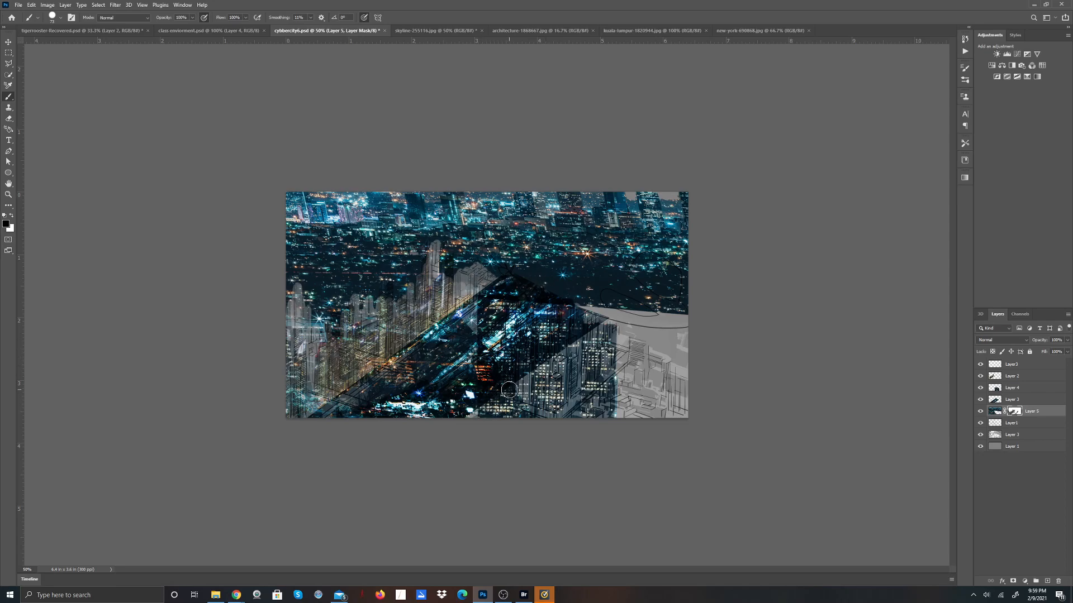
Step: Add a layer mask to the diagonal road lights layer
left_click(1008, 401)
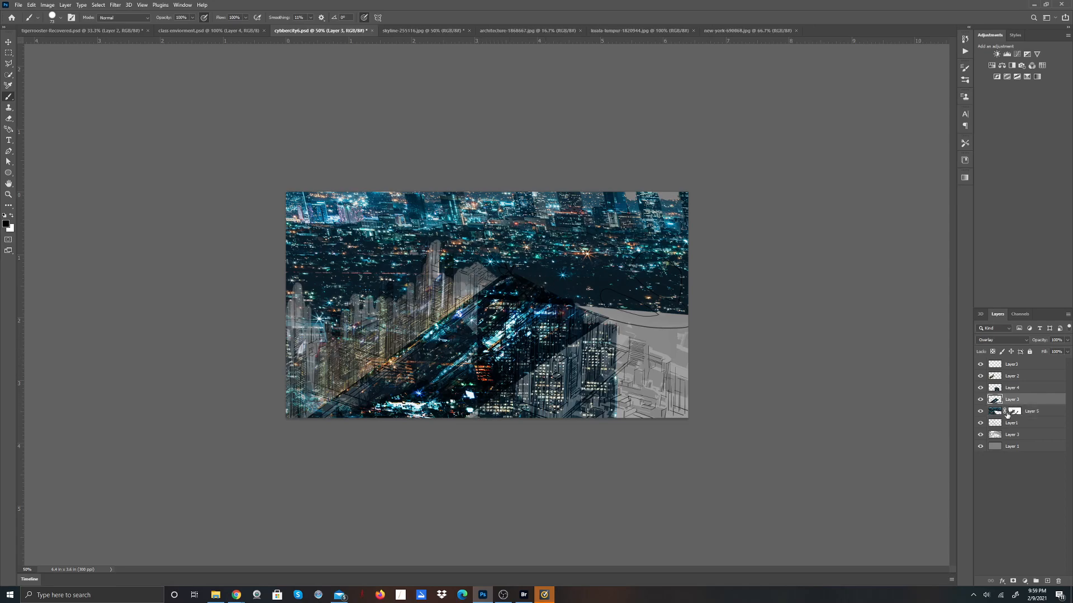
left_click(1014, 583)
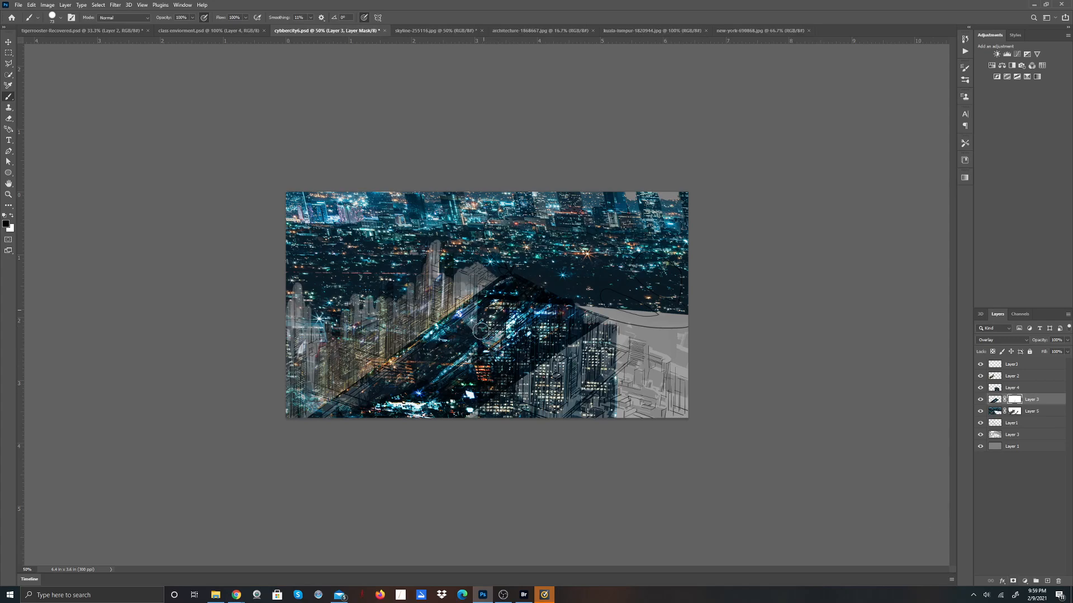
Step: Paint black on the diagonal road lights layer's mask to clear the lights from the front skyscrapers
mouse_move(487, 303)
left_mouse_down()
mouse_move(489, 331)
mouse_move(506, 342)
mouse_move(528, 296)
mouse_move(544, 377)
mouse_move(539, 308)
mouse_move(542, 383)
mouse_move(557, 389)
mouse_move(551, 362)
left_mouse_up()
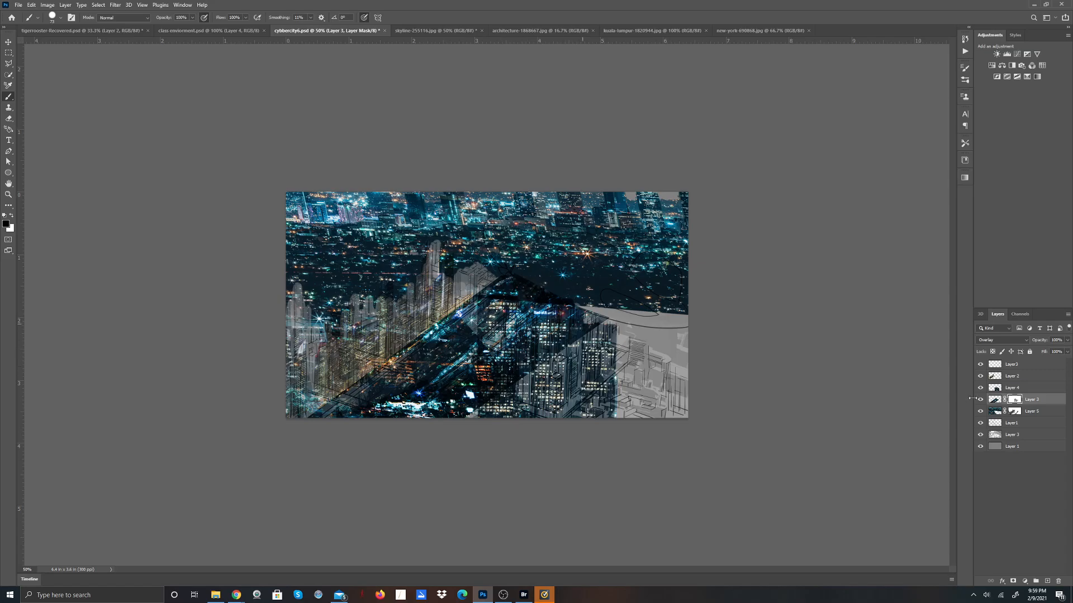
mouse_move(578, 338)
left_mouse_down()
mouse_move(513, 359)
mouse_move(491, 316)
mouse_move(456, 433)
mouse_move(470, 382)
mouse_move(451, 417)
mouse_move(491, 354)
mouse_move(492, 278)
mouse_move(484, 309)
mouse_move(534, 349)
mouse_move(542, 280)
mouse_move(533, 333)
mouse_move(527, 325)
mouse_move(496, 354)
mouse_move(472, 426)
mouse_move(438, 389)
mouse_move(477, 364)
mouse_move(572, 365)
left_mouse_up()
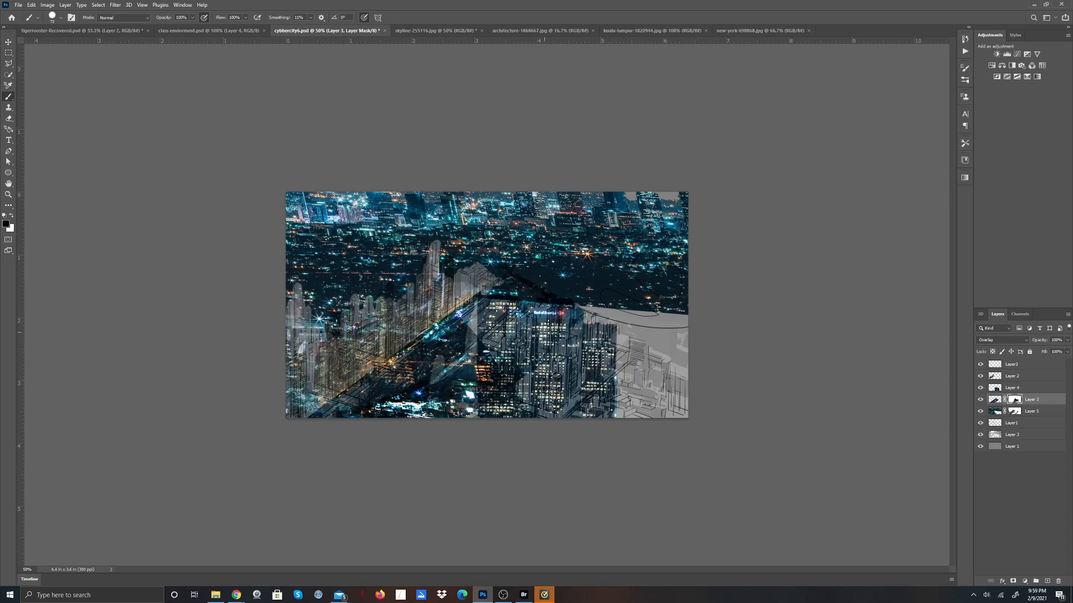
Step: Paint black on the large city lights layer's mask to uncover the area above the skyscraper rooftops and the sketched airship
key("alt+bracketleft")
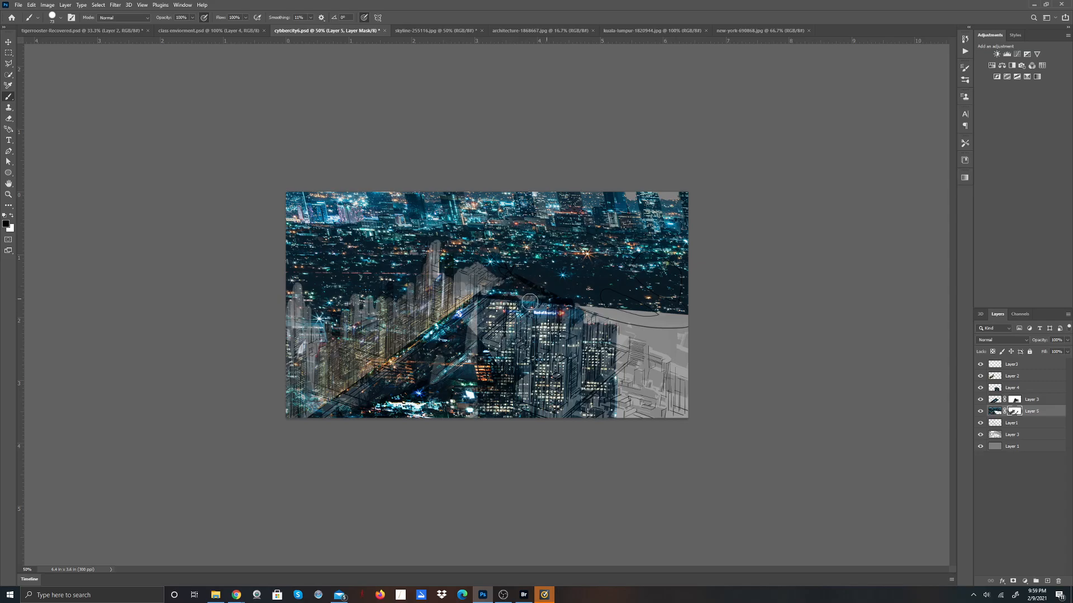
mouse_move(504, 296)
left_mouse_down()
mouse_move(505, 274)
mouse_move(542, 297)
mouse_move(582, 302)
mouse_move(484, 270)
mouse_move(473, 278)
mouse_move(454, 249)
mouse_move(440, 248)
mouse_move(459, 284)
mouse_move(508, 276)
mouse_move(473, 240)
mouse_move(444, 264)
mouse_move(444, 286)
mouse_move(537, 279)
left_mouse_up()
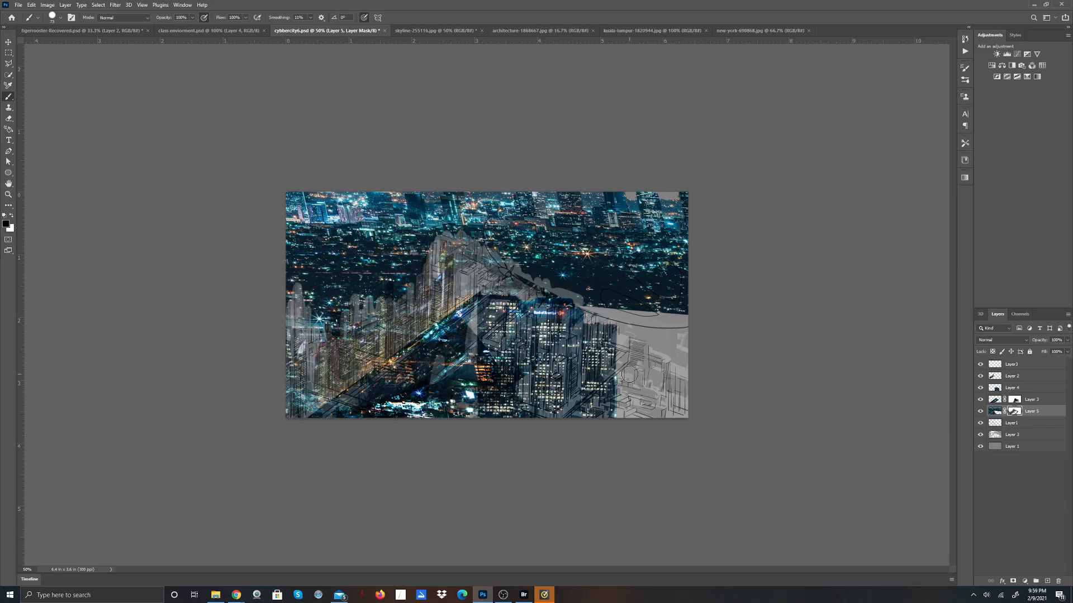
mouse_move(649, 322)
left_mouse_down()
mouse_move(690, 297)
mouse_move(606, 308)
mouse_move(663, 272)
mouse_move(552, 283)
mouse_move(603, 240)
mouse_move(541, 248)
mouse_move(560, 225)
mouse_move(492, 225)
mouse_move(508, 213)
mouse_move(572, 228)
mouse_move(541, 213)
left_mouse_up()
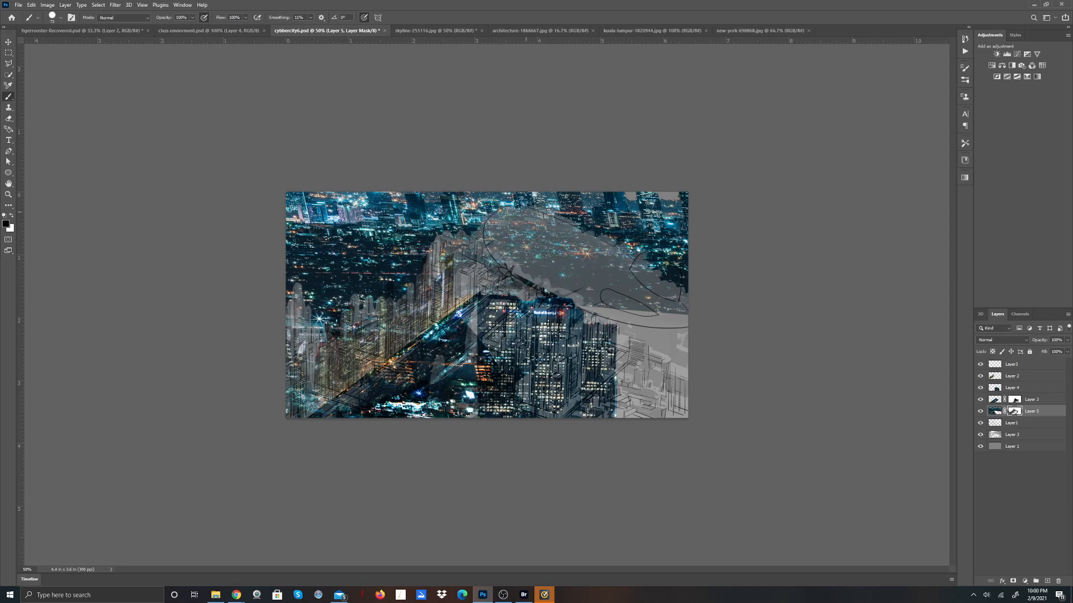
mouse_move(648, 276)
left_mouse_down()
mouse_move(679, 279)
mouse_move(650, 257)
left_mouse_up()
mouse_move(616, 306)
left_mouse_down()
mouse_move(592, 301)
mouse_move(604, 313)
mouse_move(579, 295)
mouse_move(547, 240)
mouse_move(569, 300)
mouse_move(560, 293)
mouse_move(575, 295)
mouse_move(566, 249)
mouse_move(617, 314)
mouse_move(606, 248)
mouse_move(515, 255)
mouse_move(545, 246)
mouse_move(538, 263)
mouse_move(512, 245)
mouse_move(512, 259)
mouse_move(510, 250)
mouse_move(537, 245)
mouse_move(526, 219)
mouse_move(686, 290)
mouse_move(638, 267)
mouse_move(685, 326)
mouse_move(647, 307)
mouse_move(622, 266)
mouse_move(612, 282)
mouse_move(571, 291)
mouse_move(508, 260)
mouse_move(532, 257)
mouse_move(503, 264)
mouse_move(608, 299)
mouse_move(602, 268)
mouse_move(642, 283)
mouse_move(654, 273)
mouse_move(668, 304)
mouse_move(647, 316)
mouse_move(614, 308)
mouse_move(565, 240)
left_mouse_up()
mouse_move(507, 213)
left_mouse_down()
mouse_move(489, 246)
mouse_move(487, 230)
mouse_move(509, 213)
mouse_move(595, 242)
mouse_move(590, 256)
mouse_move(559, 266)
mouse_move(575, 290)
mouse_move(514, 252)
left_mouse_up()
mouse_move(627, 308)
left_mouse_down()
mouse_move(675, 315)
mouse_move(652, 252)
mouse_move(595, 255)
mouse_move(620, 274)
left_mouse_up()
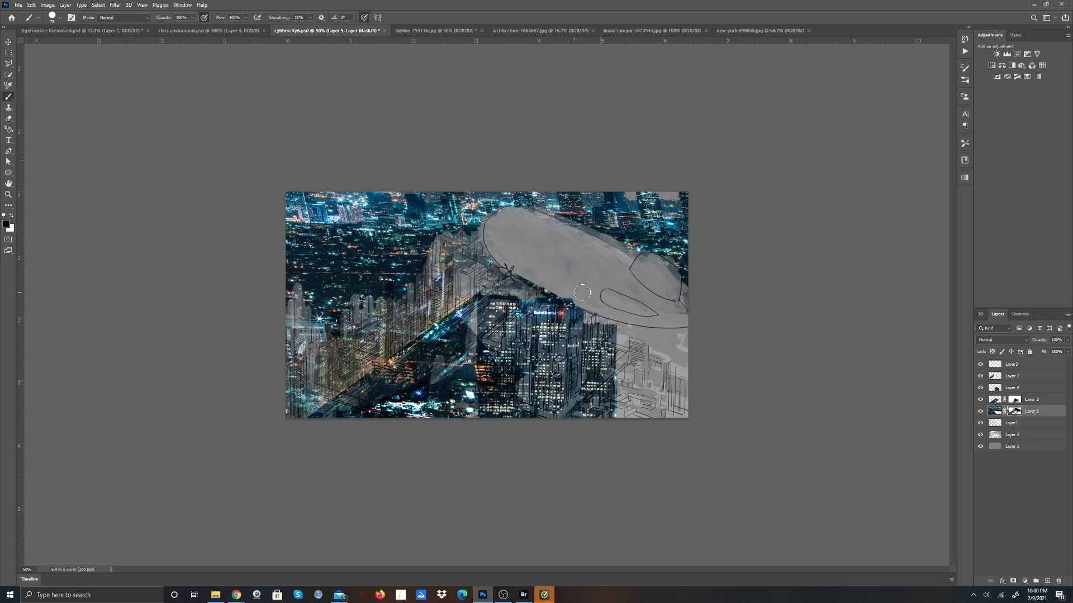
Step: Paint black on Layer 5's mask along the airship's lower right edge to clear the city lights there
mouse_move(622, 282)
left_mouse_down()
mouse_move(665, 268)
mouse_move(670, 280)
mouse_move(666, 267)
mouse_move(644, 257)
mouse_move(669, 279)
mouse_move(685, 322)
mouse_move(663, 308)
left_mouse_up()
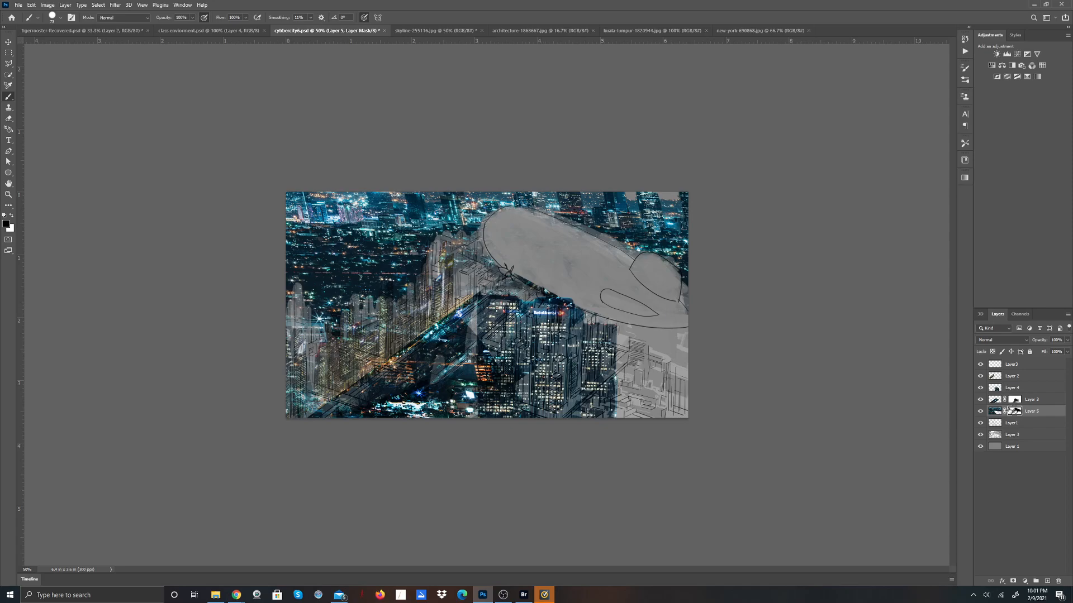
Step: Check the highway layer directly above Layer 5 by hiding and reshowing it, and mask out part of its lower edge
left_click(996, 399)
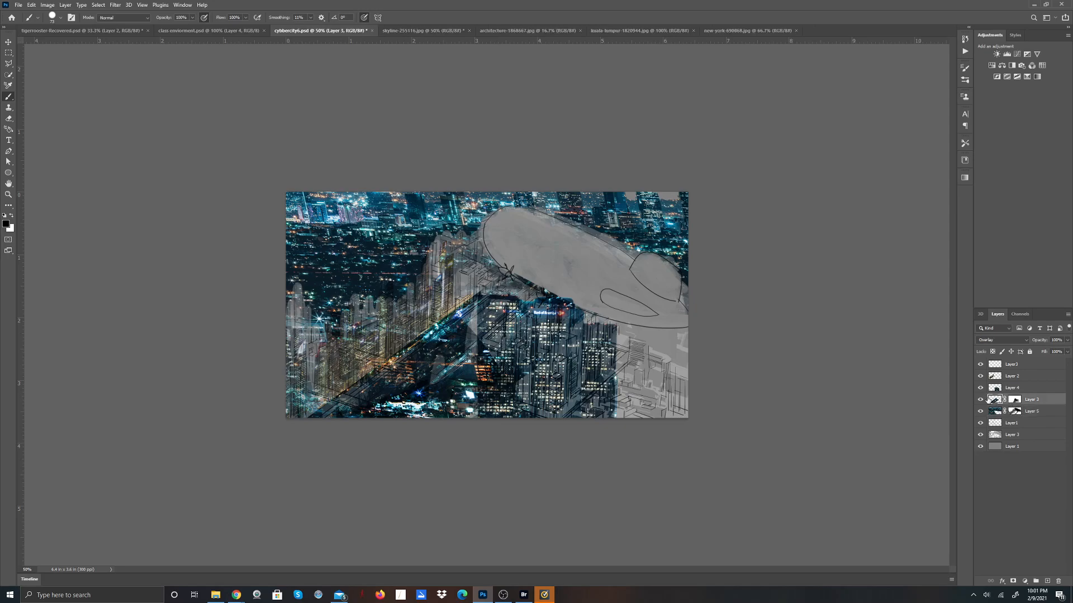
left_click(981, 400)
left_click(981, 401)
left_click(1013, 399)
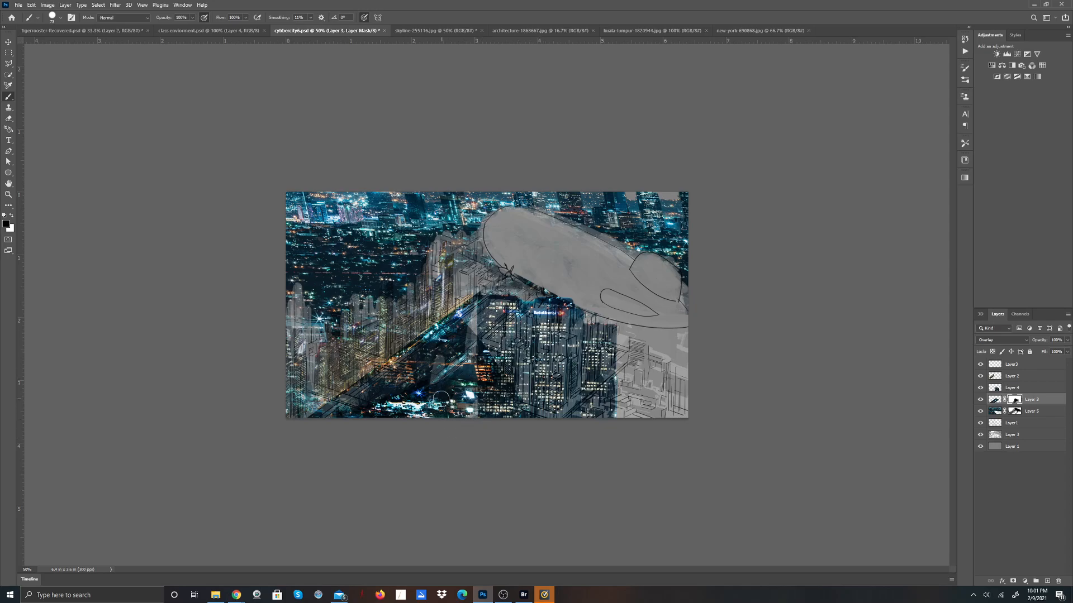
mouse_move(358, 403)
left_mouse_down()
mouse_move(428, 425)
mouse_move(319, 391)
mouse_move(424, 425)
left_mouse_up()
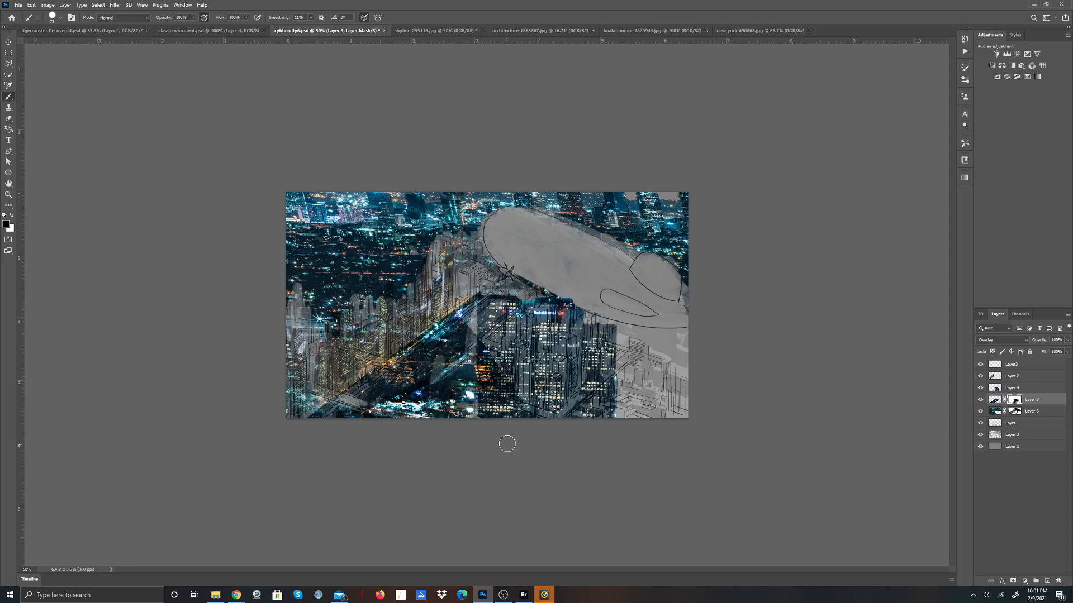
Step: Compare the image with Layer 4 hidden, and refine the highway layer's mask with black and white strokes left of the towers
key("alt+bracketright")
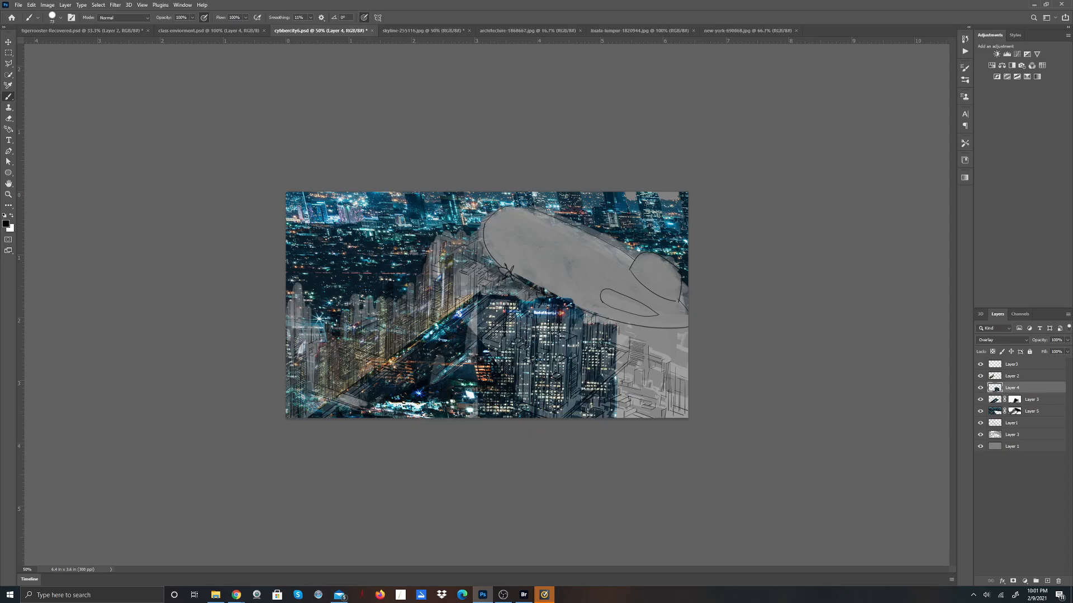
left_click(981, 387)
left_click(980, 387)
key("alt+bracketleft")
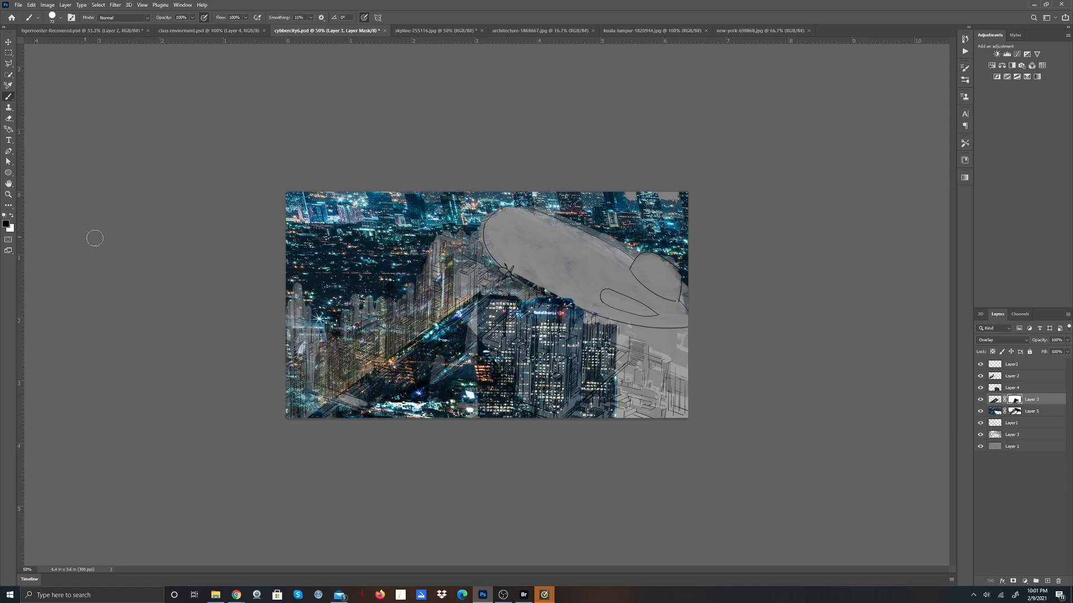
mouse_move(448, 358)
left_mouse_down()
mouse_move(433, 402)
mouse_move(453, 387)
mouse_move(458, 358)
mouse_move(463, 417)
mouse_move(442, 491)
left_mouse_up()
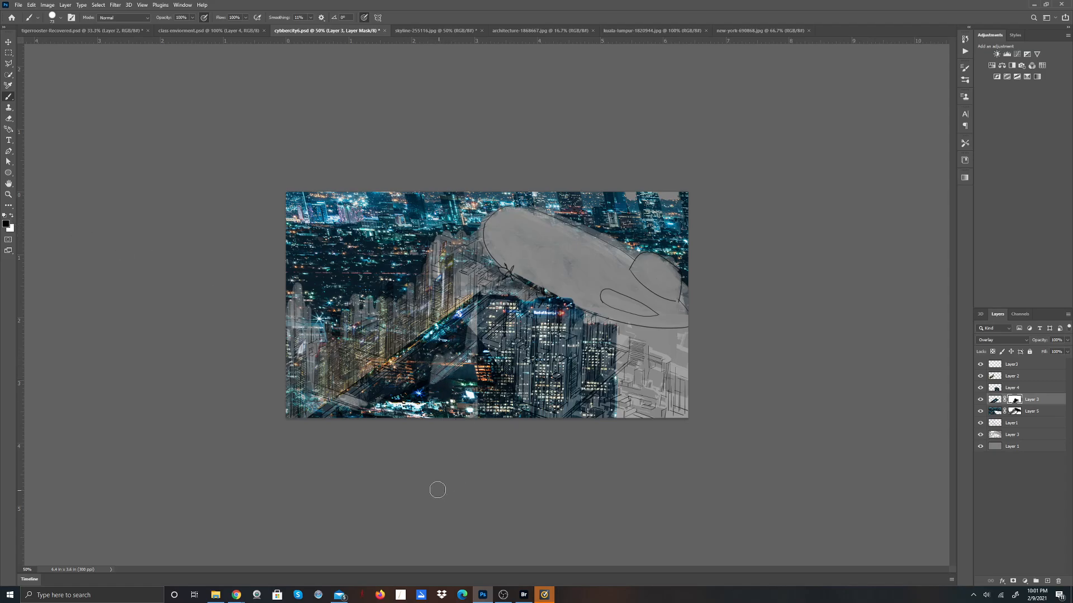
key("x")
mouse_move(462, 417)
left_mouse_down()
mouse_move(438, 371)
mouse_move(438, 348)
mouse_move(440, 410)
mouse_move(434, 367)
mouse_move(460, 412)
mouse_move(473, 305)
mouse_move(470, 343)
mouse_move(430, 430)
mouse_move(407, 419)
mouse_move(395, 383)
mouse_move(364, 385)
mouse_move(310, 424)
mouse_move(465, 315)
left_mouse_up()
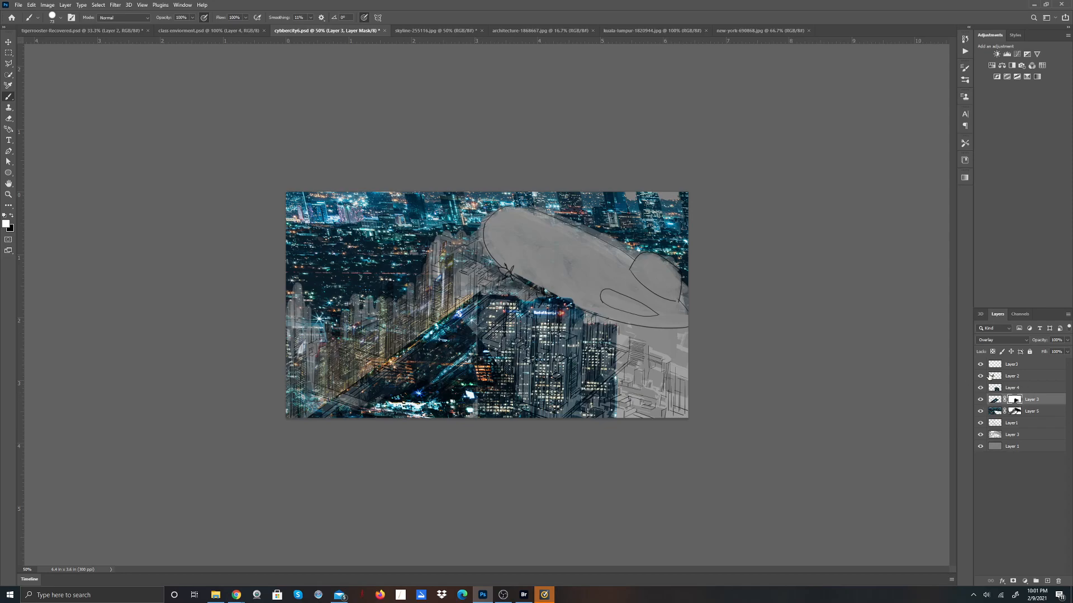
Step: Preview other blend modes on the highway layer, keep Overlay, and reduce its opacity to about 68%
left_click(993, 400)
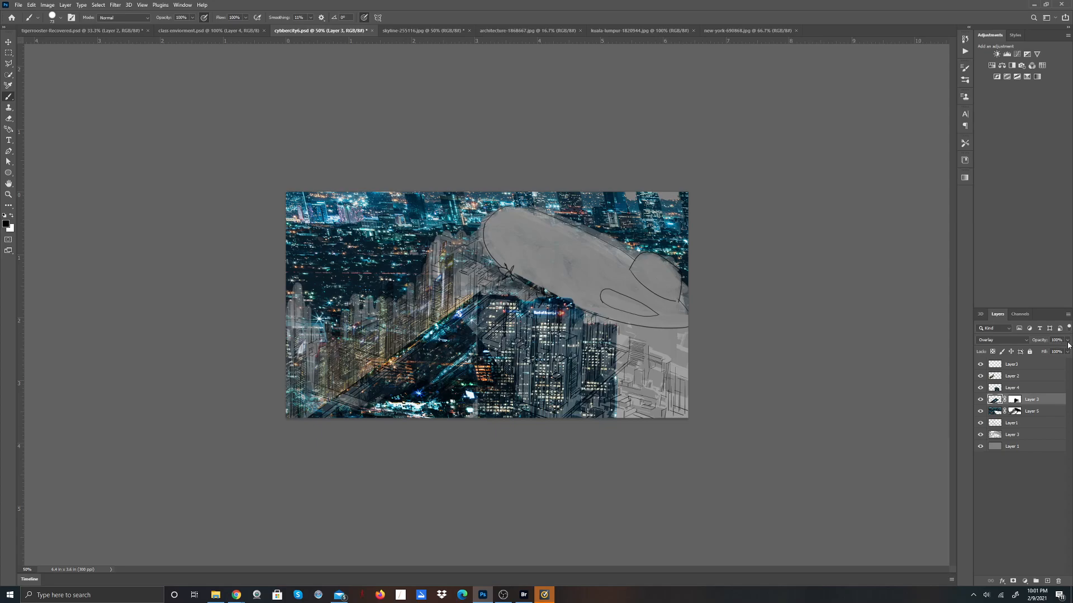
left_click(1026, 343)
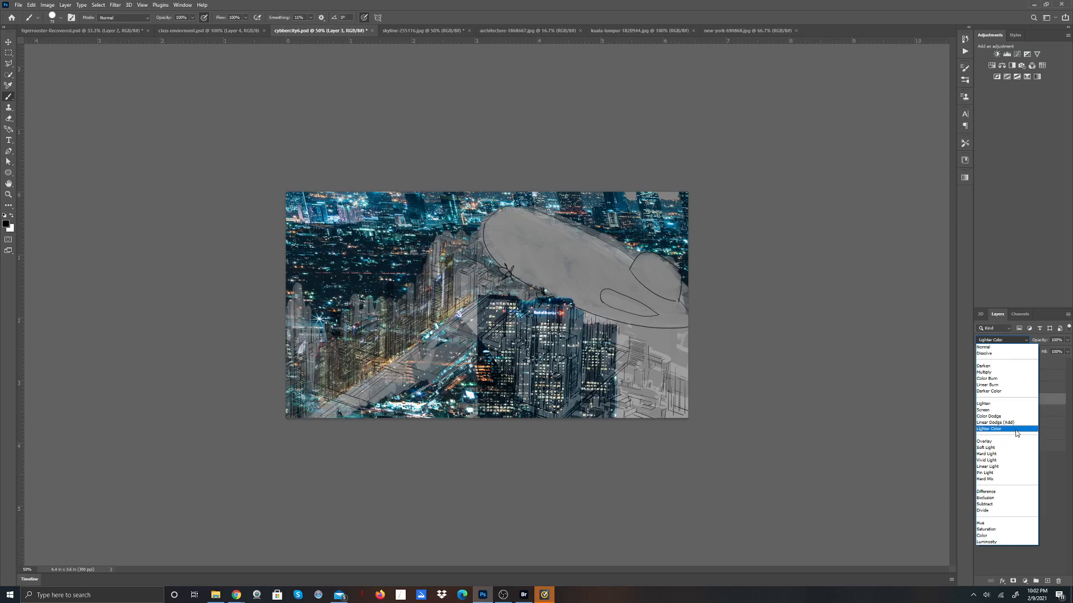
left_click(1020, 443)
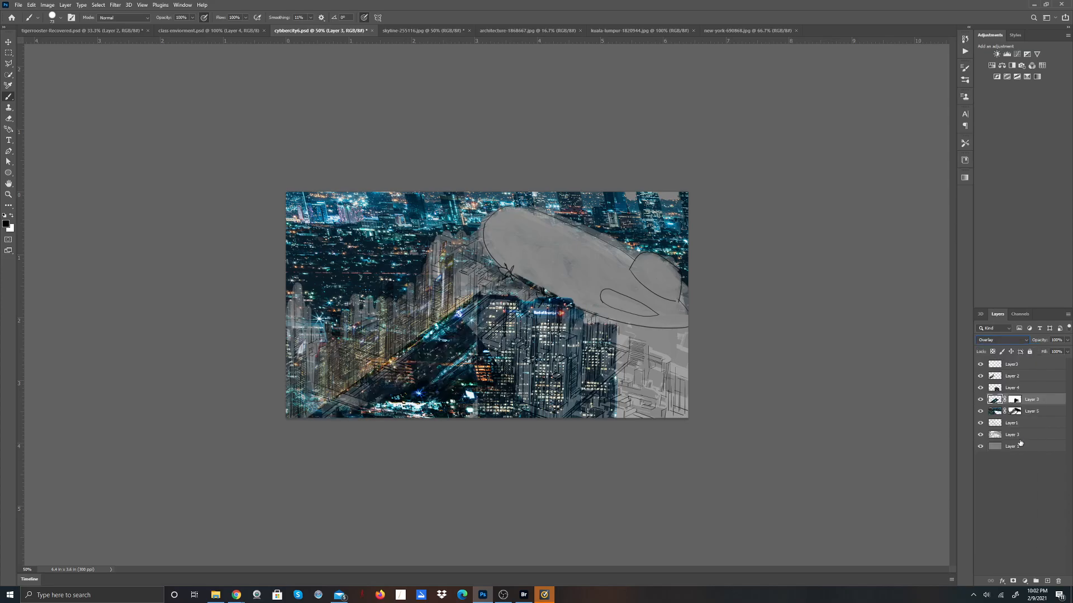
left_click(1068, 342)
mouse_move(1068, 351)
left_mouse_down()
mouse_move(1037, 363)
mouse_move(1058, 361)
left_mouse_up()
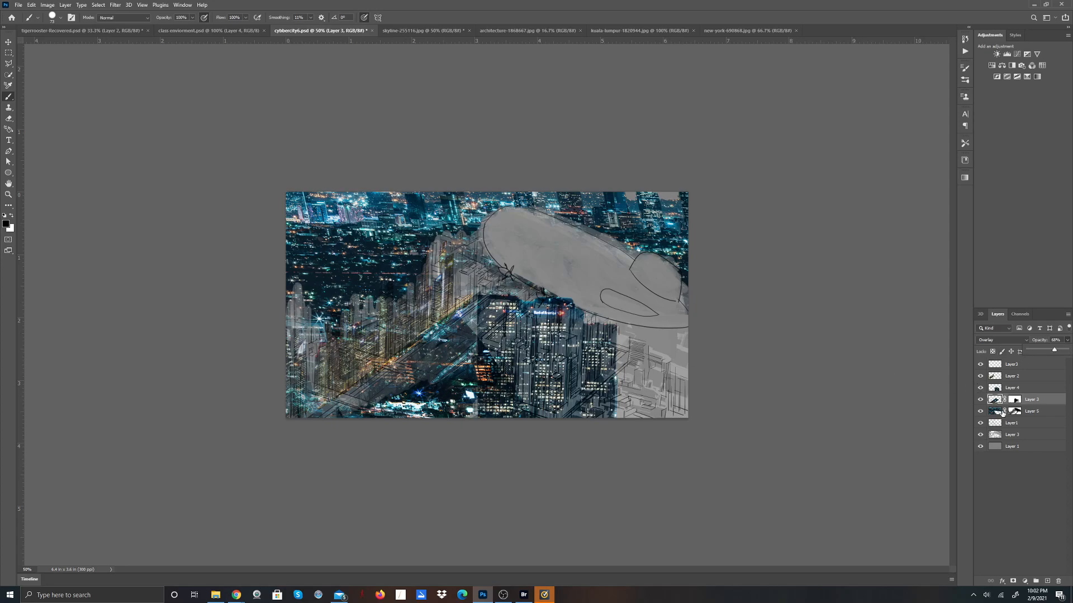
Step: Add a layer mask to Layer 4, which holds the foreground towers
left_click(996, 390)
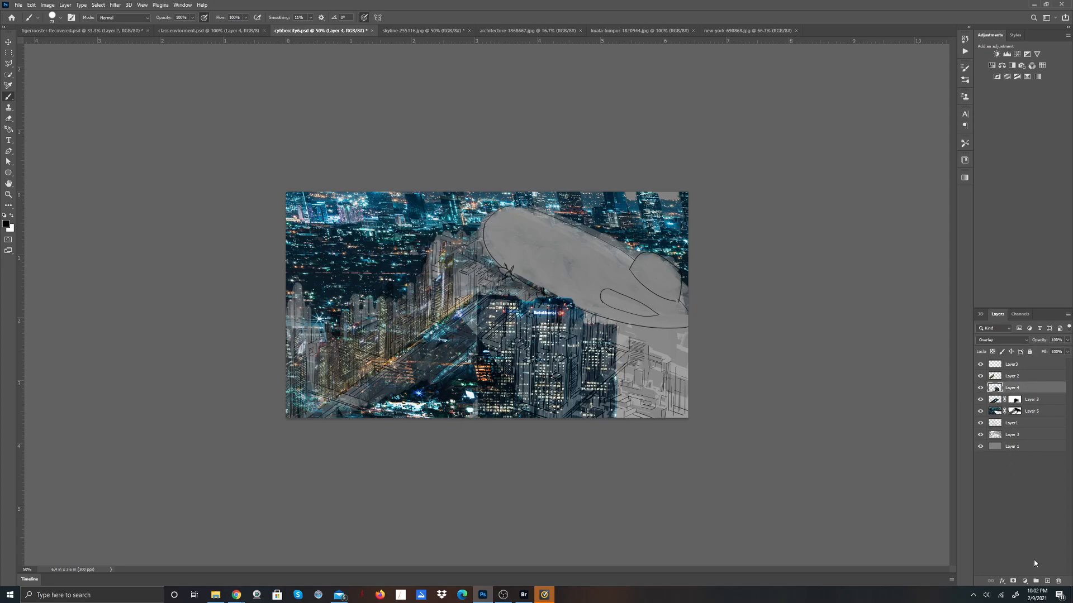
left_click(1013, 583)
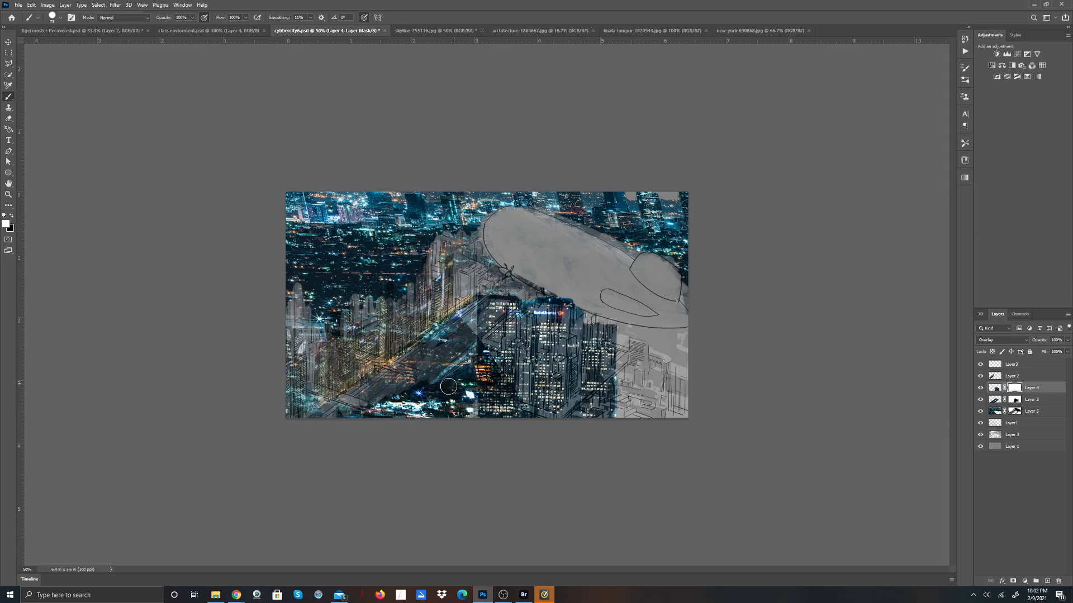
Step: Paint black on Layer 5's mask over the highway and the area below it, left of the towers, to hide its city lights
left_click(1013, 412)
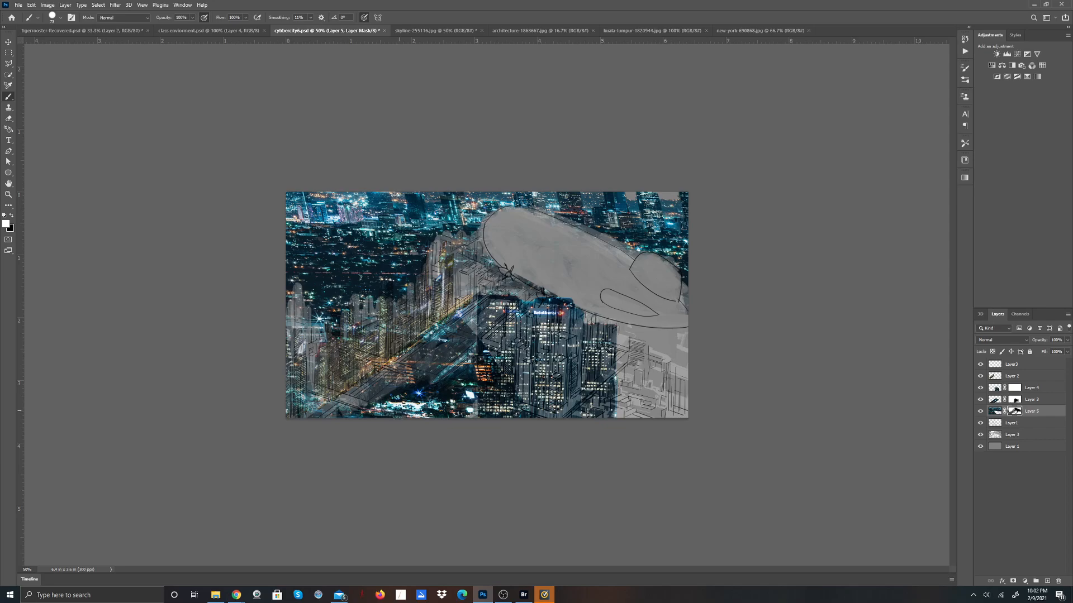
key("x")
mouse_move(383, 404)
left_mouse_down()
mouse_move(358, 416)
mouse_move(404, 380)
mouse_move(394, 381)
mouse_move(437, 369)
mouse_move(415, 422)
mouse_move(455, 373)
mouse_move(458, 428)
mouse_move(469, 330)
mouse_move(440, 421)
mouse_move(459, 323)
mouse_move(390, 376)
mouse_move(426, 346)
mouse_move(410, 385)
mouse_move(443, 405)
mouse_move(454, 390)
mouse_move(455, 400)
mouse_move(467, 330)
mouse_move(405, 434)
mouse_move(406, 394)
mouse_move(430, 353)
mouse_move(406, 361)
mouse_move(431, 346)
mouse_move(384, 381)
mouse_move(427, 387)
mouse_move(451, 400)
left_mouse_up()
left_click_drag(460, 350, 467, 336)
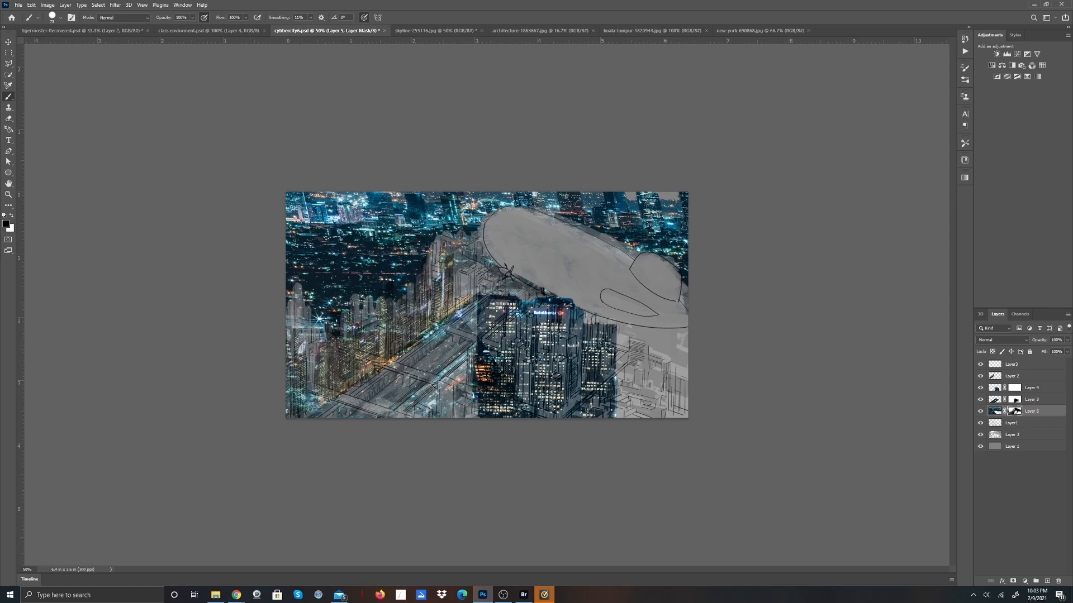
Step: Mask out the upper left part of the towers on Layer 4 and the city lights around their lower left side on Layer 5
left_click(1014, 388)
mouse_move(493, 309)
left_mouse_down()
mouse_move(500, 341)
mouse_move(476, 299)
mouse_move(486, 293)
mouse_move(492, 314)
mouse_move(524, 288)
mouse_move(504, 291)
mouse_move(474, 346)
mouse_move(491, 339)
mouse_move(496, 326)
mouse_move(493, 337)
mouse_move(484, 323)
mouse_move(469, 331)
mouse_move(496, 333)
left_mouse_up()
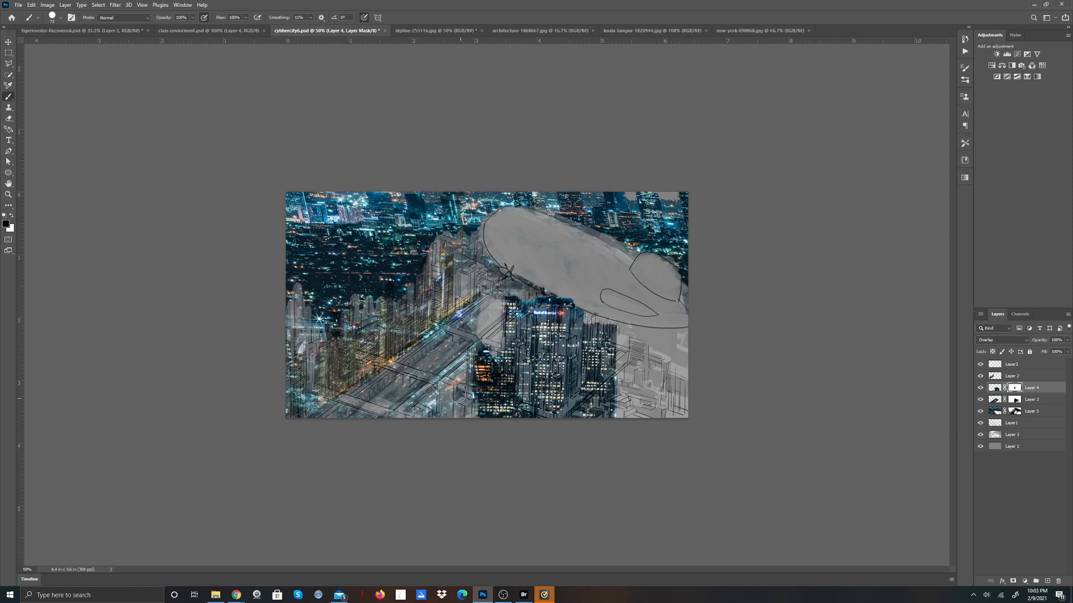
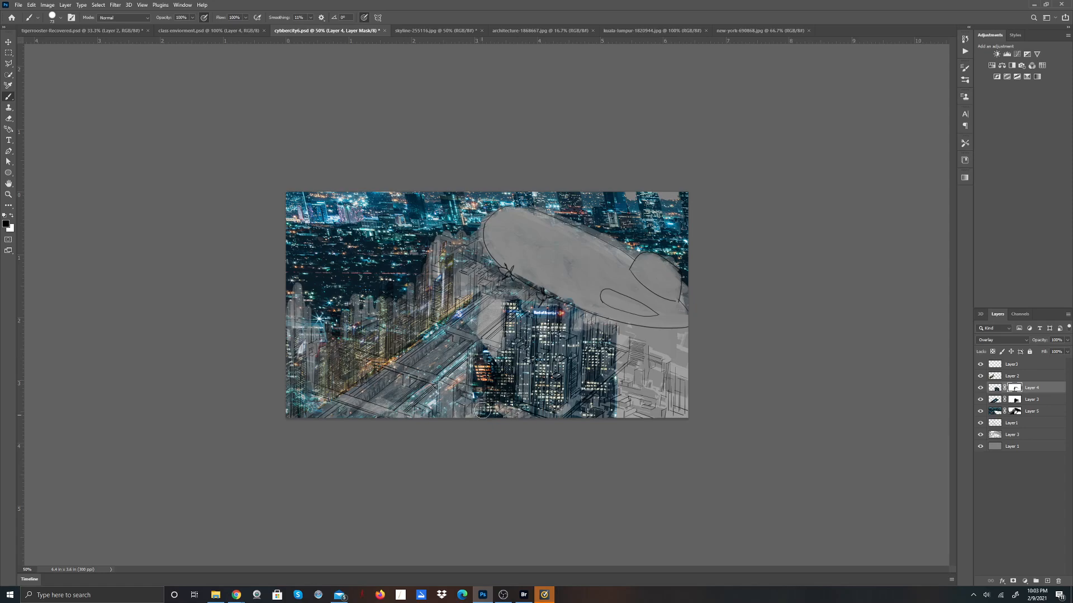
left_click(1009, 412)
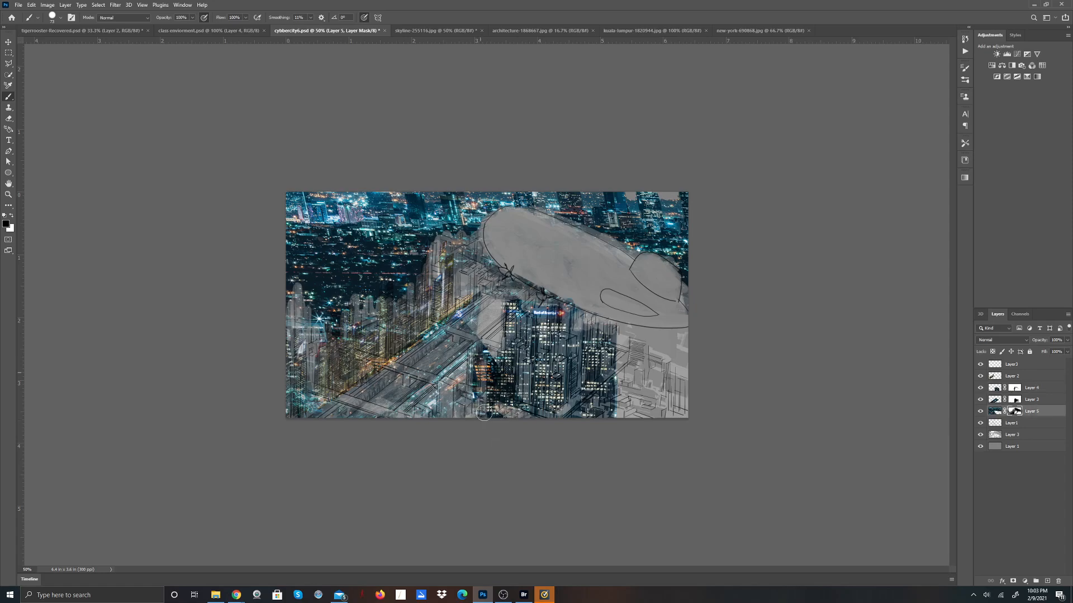
mouse_move(482, 367)
left_mouse_down()
mouse_move(492, 425)
mouse_move(476, 393)
left_mouse_up()
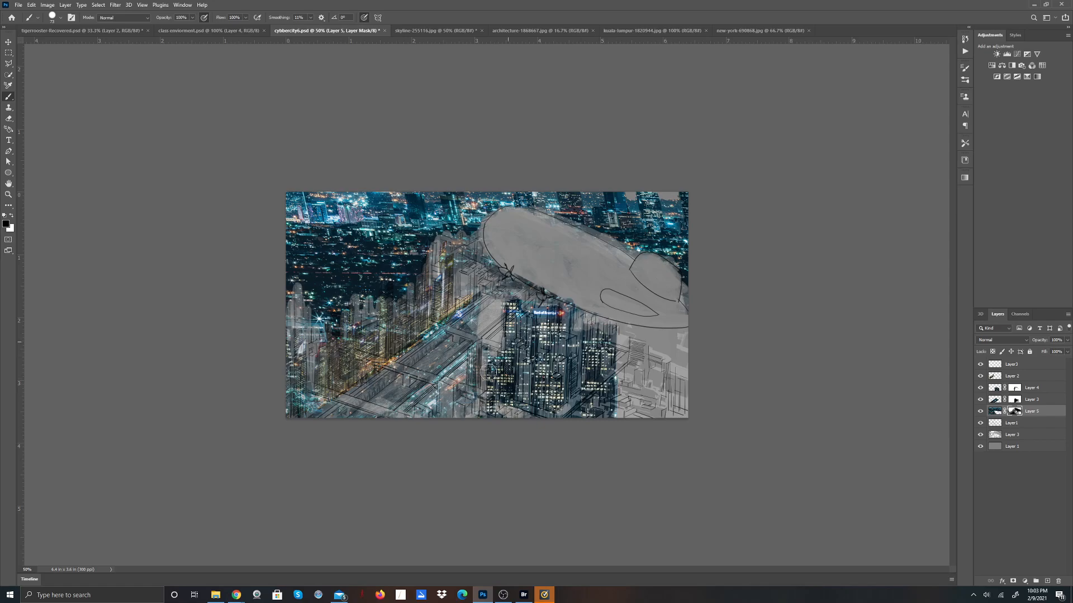
Step: Paint black on Layer 5's mask over the sketched skyscrapers left of the airship to uncover their shapes
mouse_move(378, 319)
left_mouse_down()
mouse_move(335, 406)
mouse_move(329, 310)
mouse_move(347, 354)
mouse_move(335, 318)
mouse_move(328, 311)
mouse_move(325, 369)
mouse_move(296, 337)
mouse_move(285, 358)
mouse_move(301, 421)
mouse_move(322, 400)
mouse_move(326, 343)
mouse_move(369, 394)
mouse_move(387, 371)
mouse_move(364, 321)
mouse_move(396, 367)
mouse_move(405, 346)
mouse_move(389, 301)
mouse_move(389, 331)
mouse_move(386, 284)
mouse_move(398, 287)
mouse_move(409, 332)
mouse_move(439, 251)
mouse_move(443, 284)
mouse_move(420, 314)
mouse_move(407, 261)
mouse_move(389, 308)
mouse_move(370, 255)
mouse_move(387, 287)
left_mouse_up()
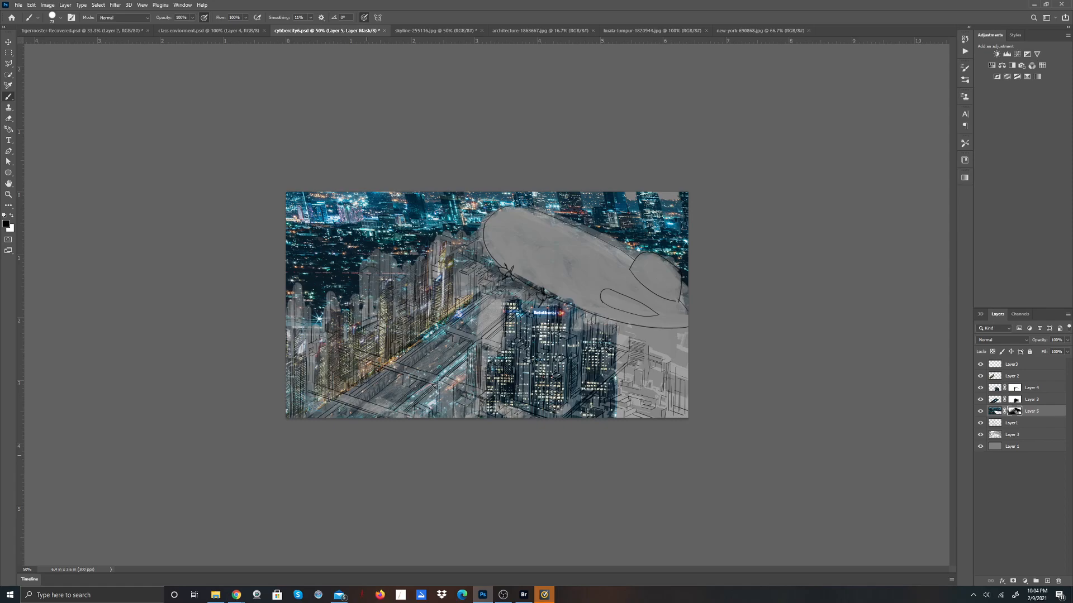
mouse_move(369, 283)
left_mouse_down()
mouse_move(352, 315)
mouse_move(329, 247)
mouse_move(334, 290)
mouse_move(339, 229)
mouse_move(327, 305)
mouse_move(321, 258)
mouse_move(327, 307)
mouse_move(334, 227)
mouse_move(349, 301)
mouse_move(320, 224)
mouse_move(313, 313)
mouse_move(320, 254)
left_mouse_up()
mouse_move(305, 321)
left_mouse_down()
mouse_move(299, 286)
mouse_move(290, 313)
left_mouse_up()
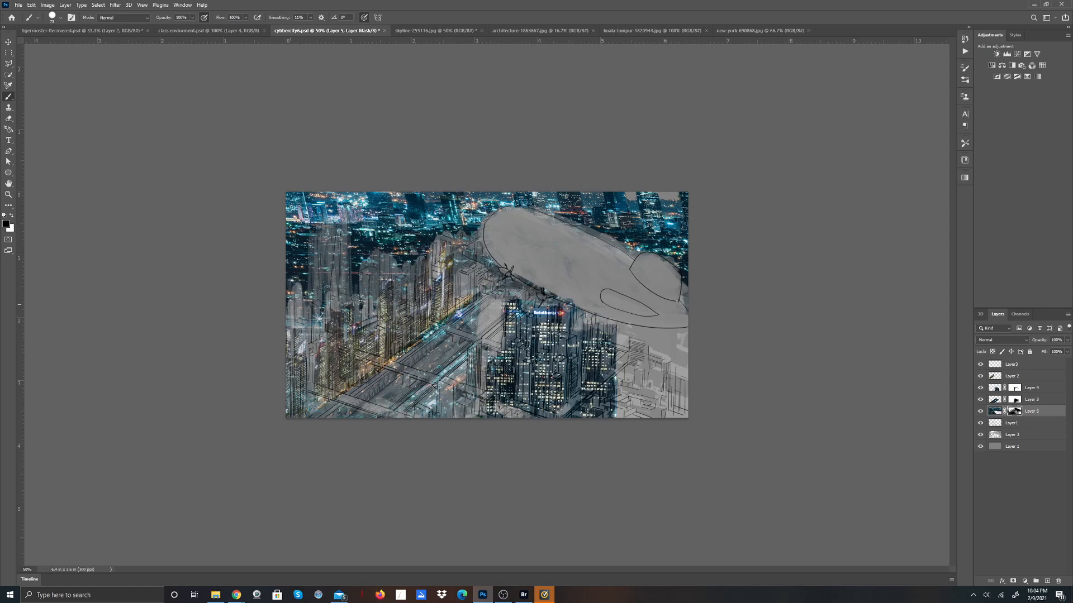
left_click_drag(335, 246, 333, 206)
left_click_drag(346, 263, 345, 224)
left_click_drag(348, 263, 355, 302)
mouse_move(405, 266)
left_mouse_down()
mouse_move(409, 295)
mouse_move(406, 250)
mouse_move(384, 283)
mouse_move(368, 244)
mouse_move(402, 288)
mouse_move(428, 248)
mouse_move(449, 272)
mouse_move(431, 234)
mouse_move(421, 262)
mouse_move(406, 237)
mouse_move(430, 252)
mouse_move(435, 241)
mouse_move(418, 231)
mouse_move(466, 244)
mouse_move(469, 231)
mouse_move(396, 231)
mouse_move(420, 249)
mouse_move(437, 239)
mouse_move(404, 231)
mouse_move(395, 252)
mouse_move(452, 242)
mouse_move(436, 237)
mouse_move(476, 245)
mouse_move(420, 243)
mouse_move(383, 280)
mouse_move(430, 277)
mouse_move(466, 246)
mouse_move(477, 282)
mouse_move(486, 282)
mouse_move(480, 310)
mouse_move(485, 276)
mouse_move(480, 310)
mouse_move(504, 288)
mouse_move(549, 297)
mouse_move(526, 299)
left_mouse_up()
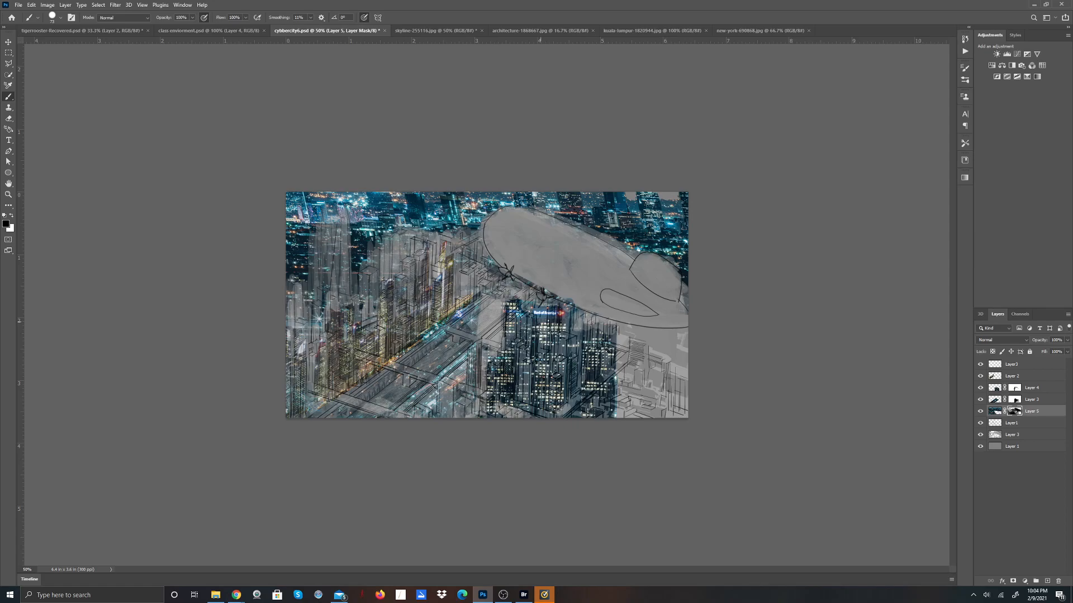
mouse_move(322, 237)
left_mouse_down()
mouse_move(311, 286)
mouse_move(301, 312)
mouse_move(286, 286)
mouse_move(288, 309)
left_mouse_up()
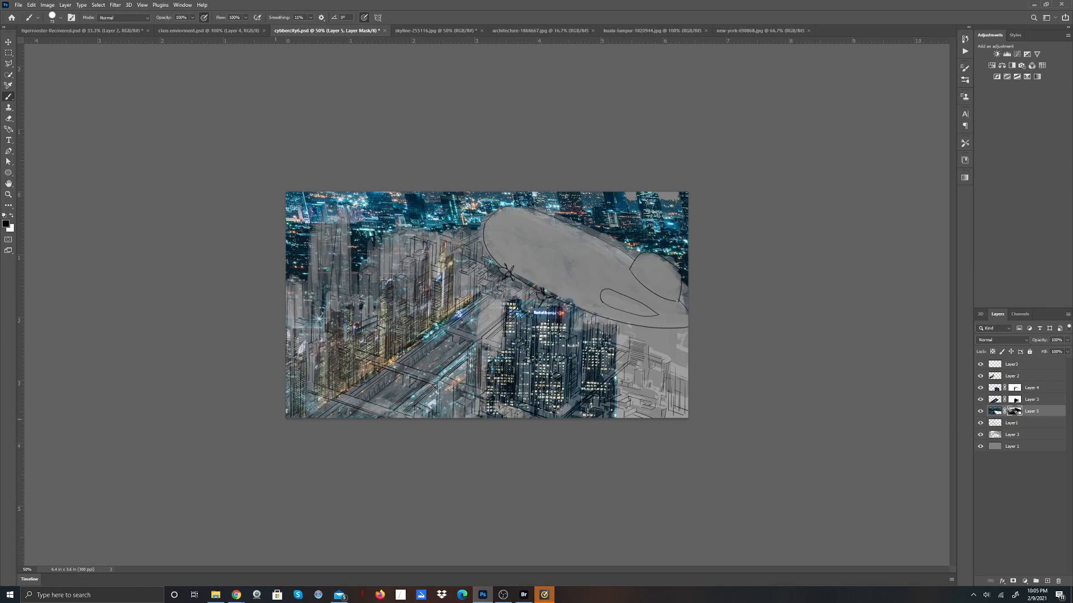
Step: Mask out Layer 4 along the sketched walkways crossing the towers' base and over the central tower's rooftop sign, checking the layer's visibility
left_click(1016, 393)
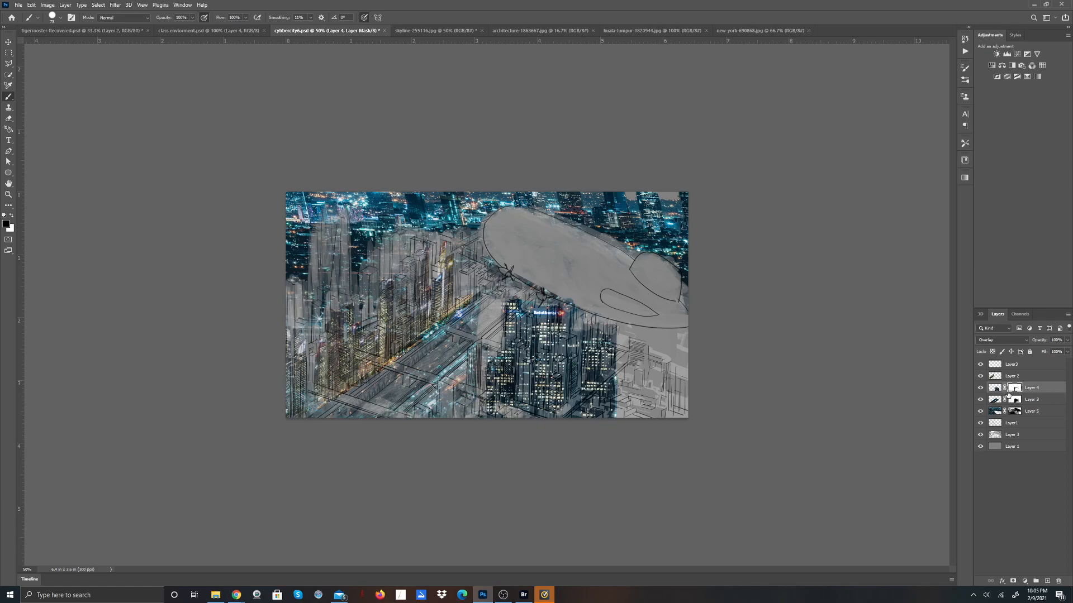
mouse_move(603, 403)
left_mouse_down()
mouse_move(574, 404)
mouse_move(610, 374)
mouse_move(550, 423)
mouse_move(511, 403)
mouse_move(550, 419)
left_mouse_up()
left_click_drag(479, 395, 481, 398)
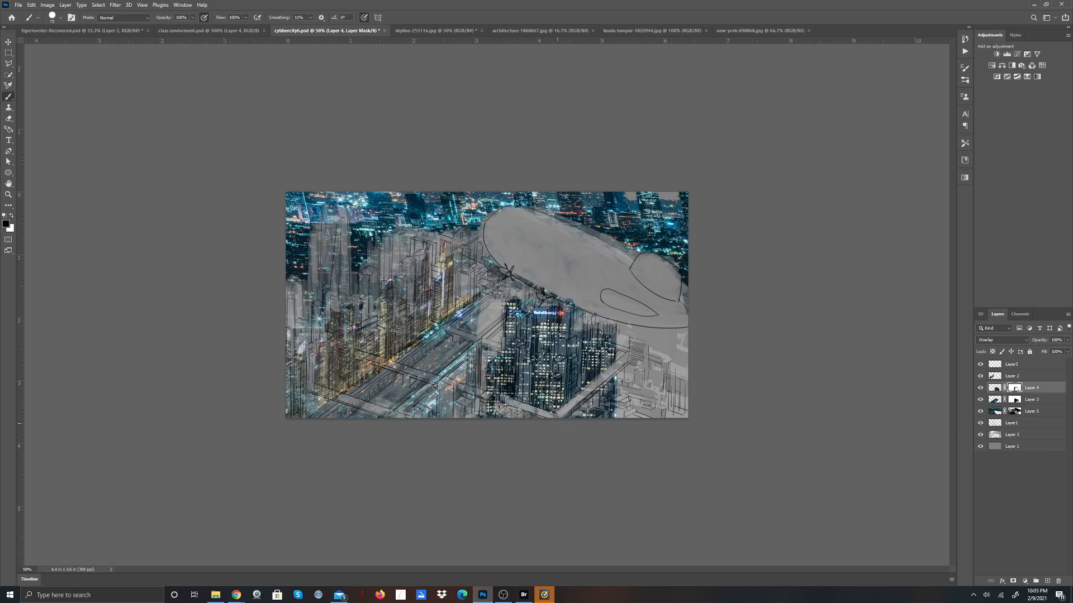
left_click(980, 388)
left_click(980, 388)
left_click_drag(539, 310, 554, 315)
Step: Start a Skew transform on Layer 4's tower image and slant it so its base narrows slightly beneath the wider top
left_click(32, 4)
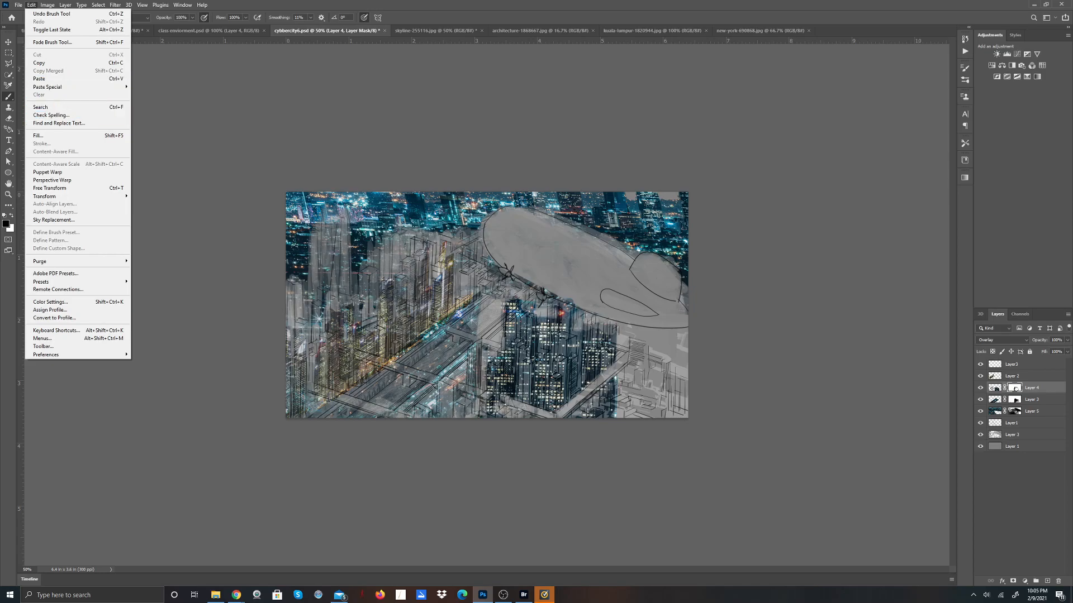
left_click(995, 388)
left_click(32, 4)
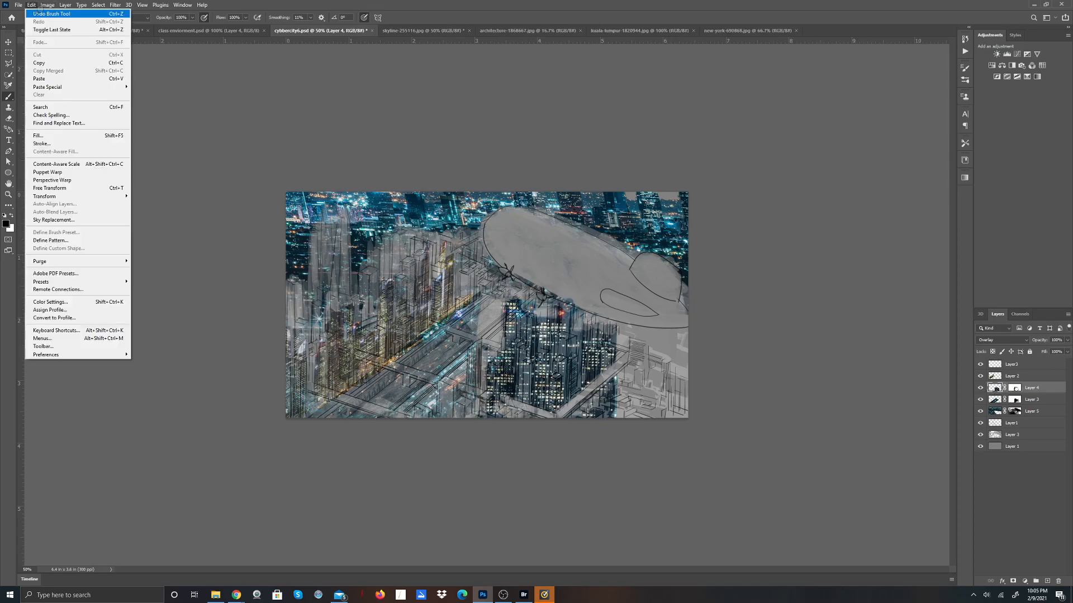
mouse_move(58, 195)
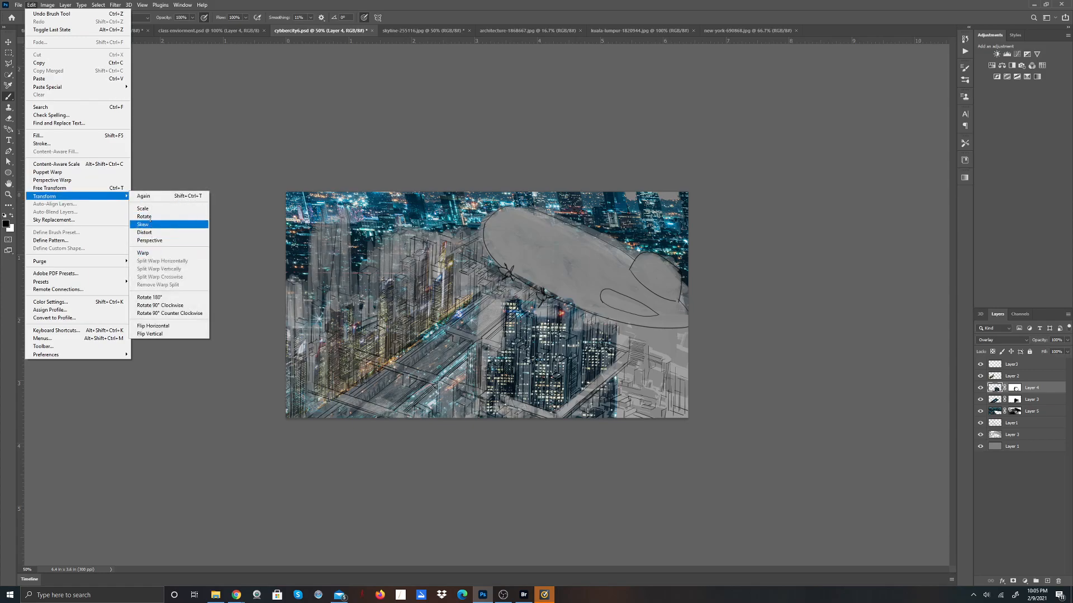
left_click(148, 224)
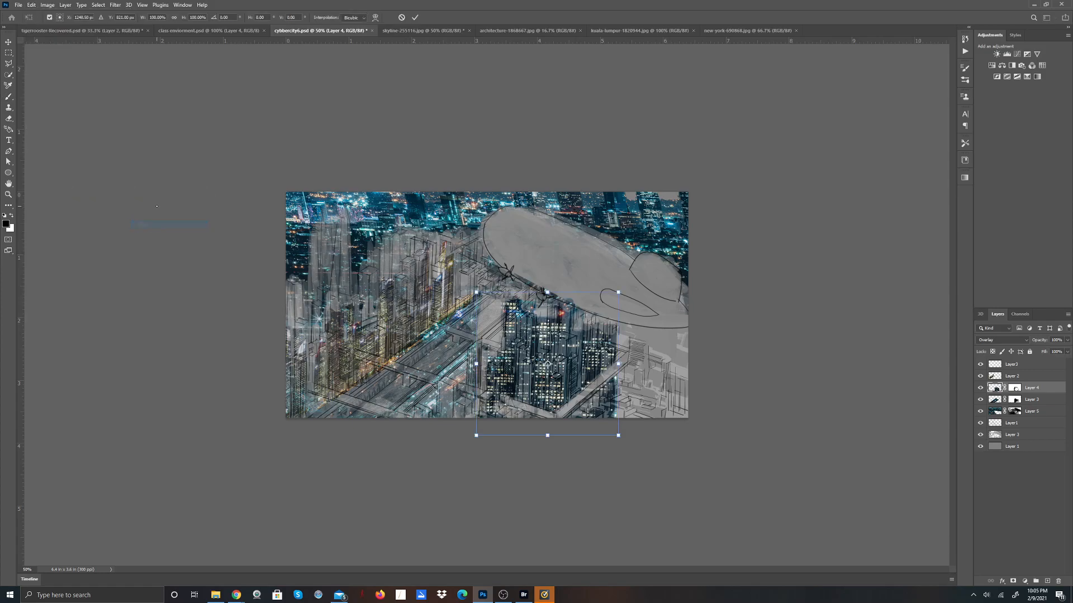
mouse_move(568, 294)
left_mouse_down()
mouse_move(578, 294)
mouse_move(562, 302)
left_mouse_up()
left_click_drag(612, 434, 603, 435)
left_click_drag(630, 298, 565, 294)
left_click_drag(614, 364, 611, 362)
mouse_move(616, 297)
left_mouse_down()
mouse_move(608, 292)
mouse_move(618, 299)
left_mouse_up()
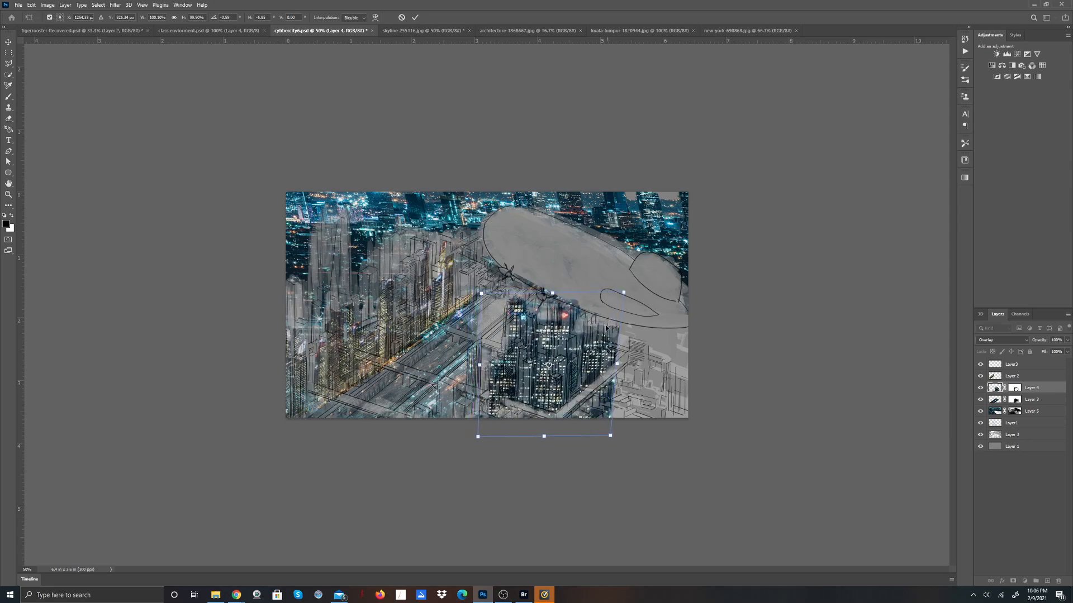
Step: Pull the skewed tower image's right corners inward to narrow it, lower its base slightly, and apply the transform
left_click_drag(612, 435, 586, 438)
left_click_drag(580, 393, 582, 388)
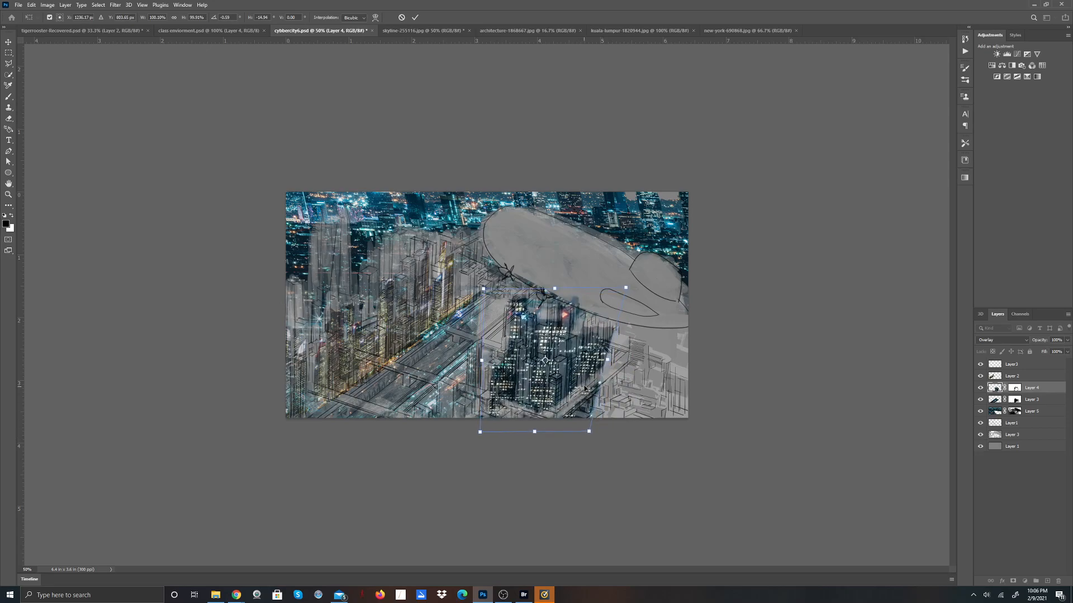
left_click_drag(553, 289, 545, 289)
left_click_drag(617, 288, 596, 283)
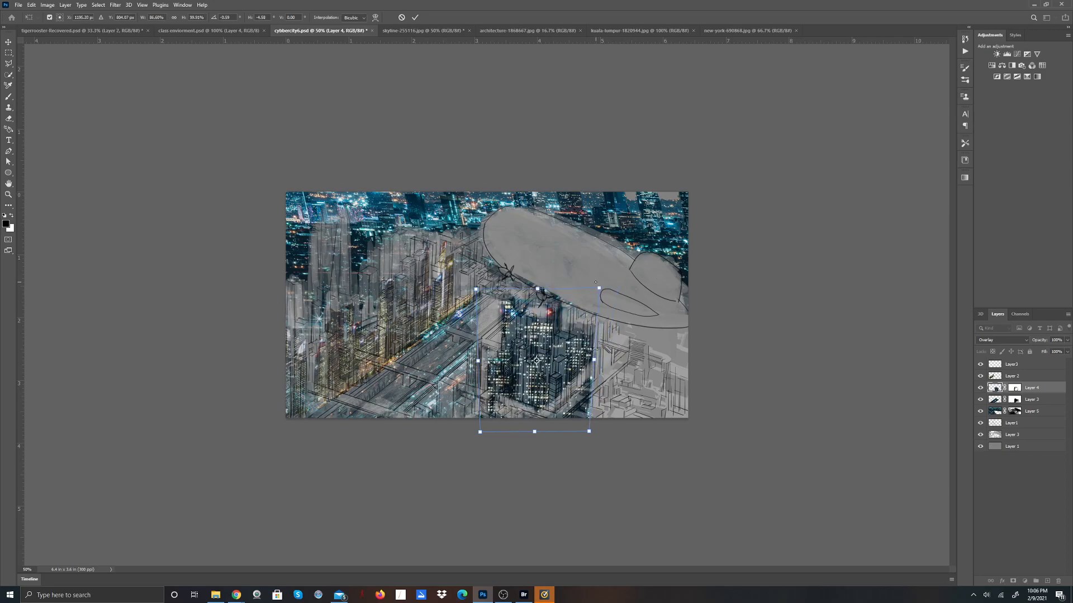
left_click_drag(589, 434, 589, 434)
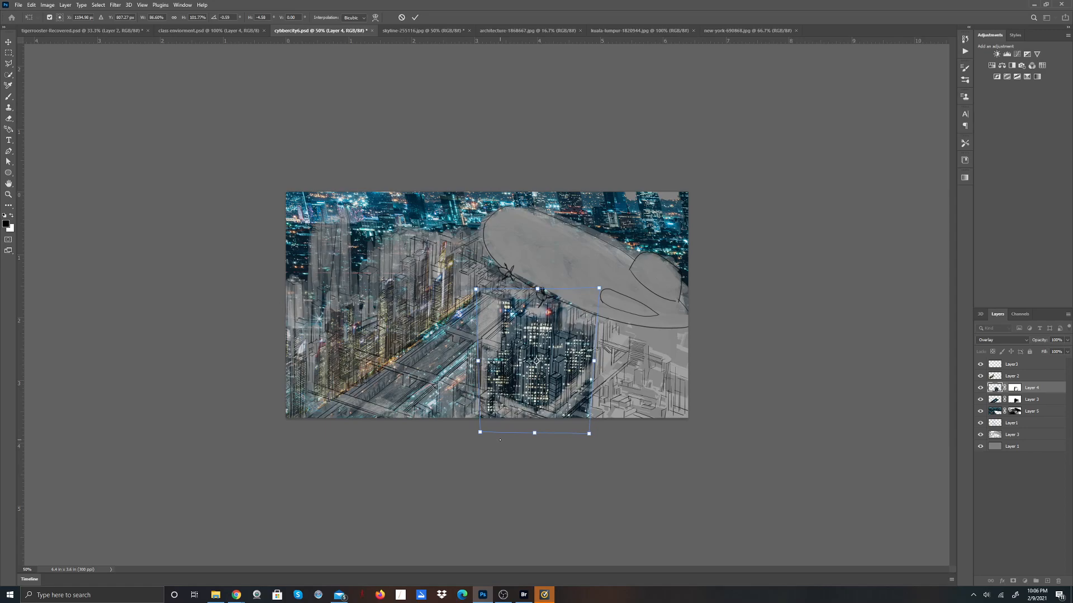
left_click(415, 17)
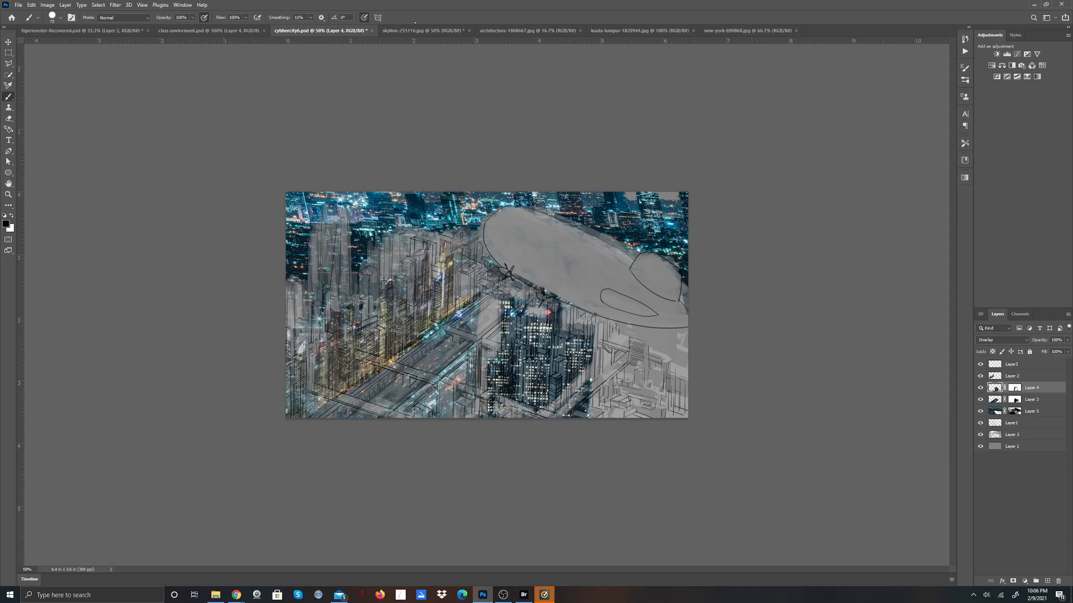
Step: Skew Layer 5's blue skyline photo so its top slants to the right, pull both right corners inward, and apply the transform
left_click(995, 411)
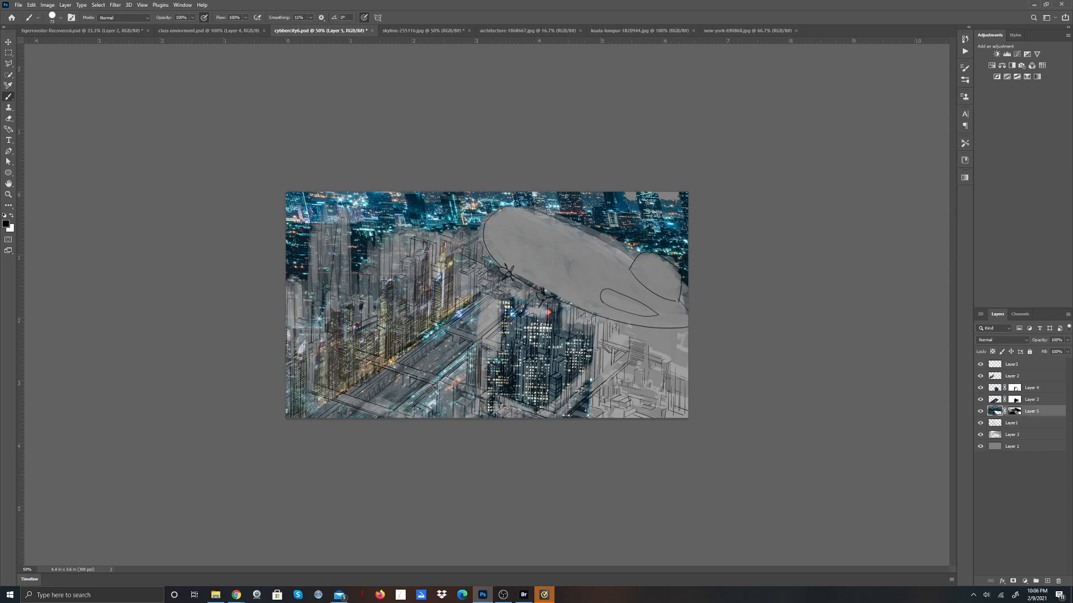
left_click(34, 4)
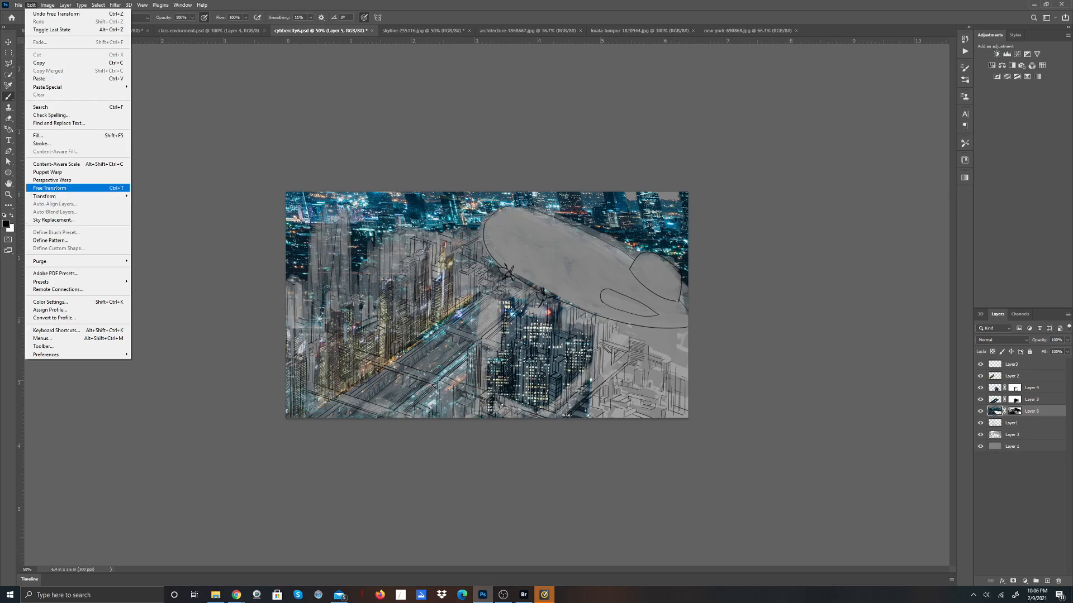
mouse_move(101, 196)
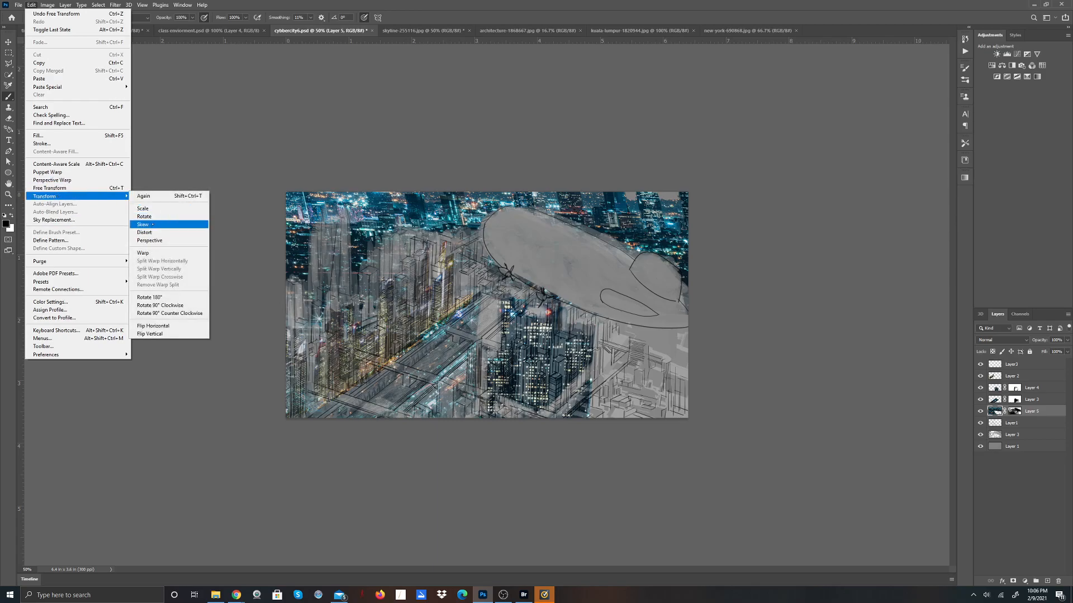
left_click(163, 225)
left_click_drag(518, 144, 555, 147)
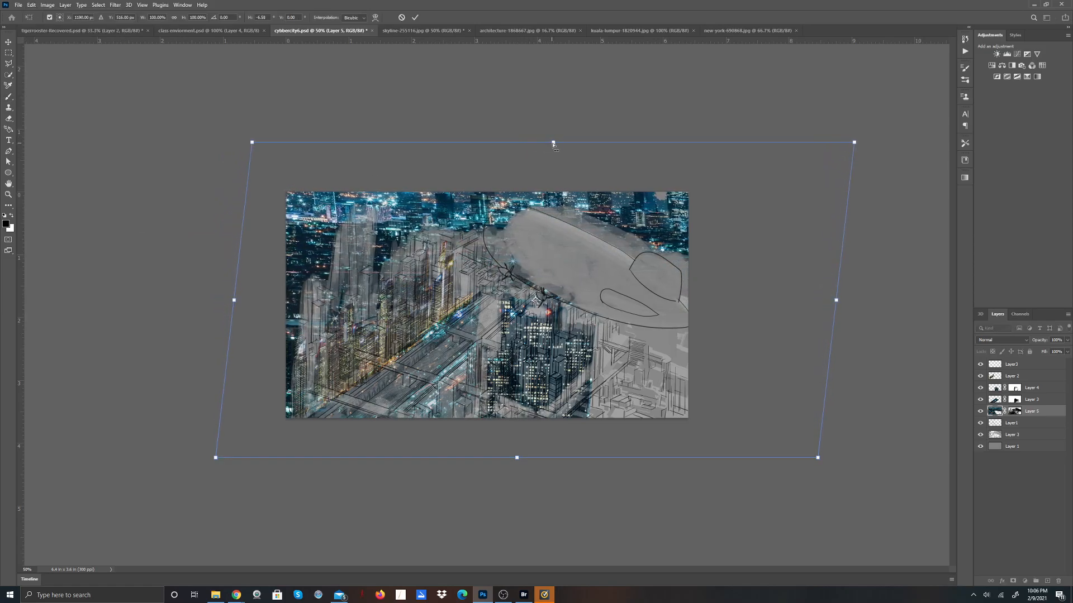
left_click_drag(816, 456, 783, 467)
left_click_drag(776, 468, 772, 467)
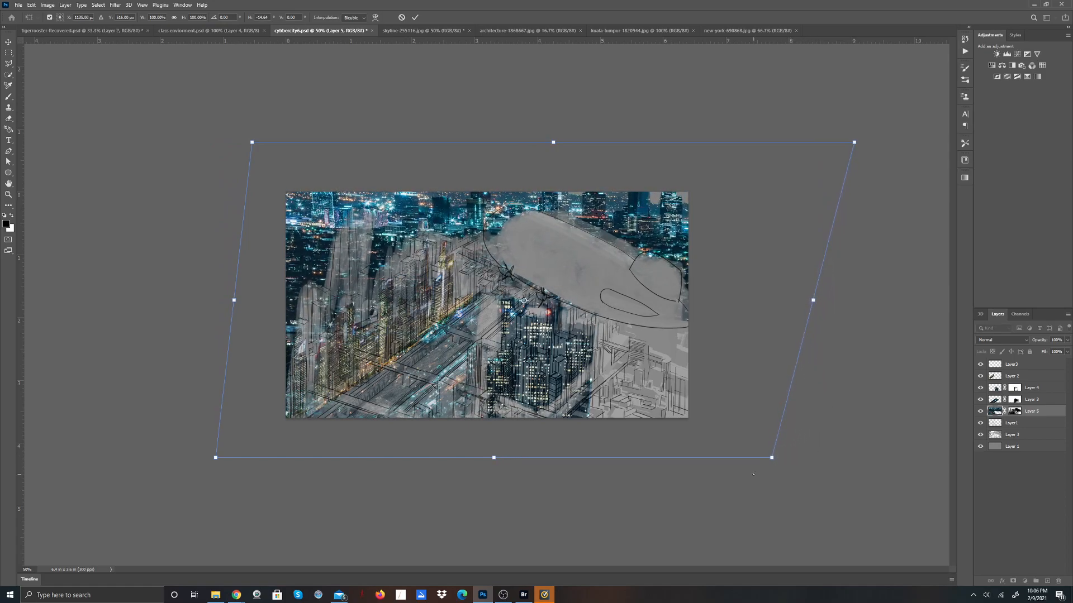
left_click_drag(849, 146, 801, 152)
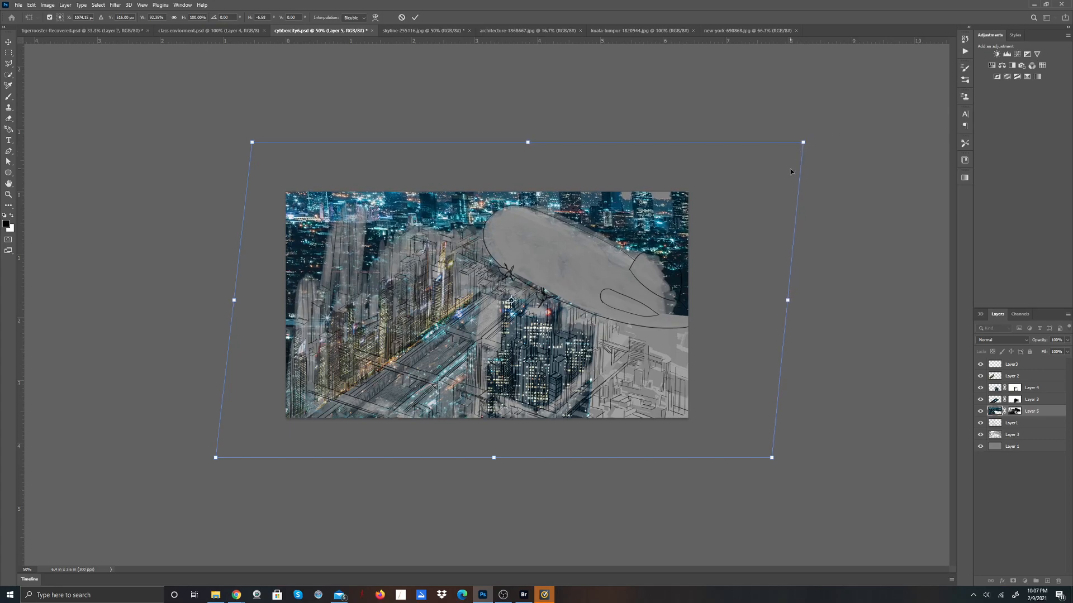
left_click(415, 17)
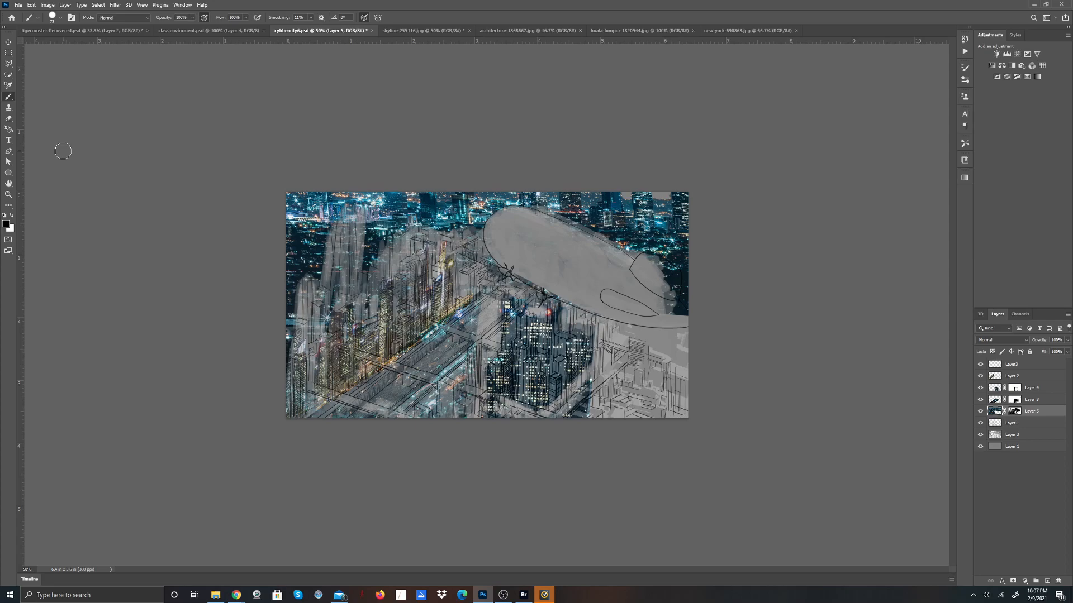
Step: Paint black on Layer 5's mask over the airship's tail fin to uncover its sketch, and check Layer 3's visibility
left_click(1013, 412)
mouse_move(661, 285)
left_mouse_down()
mouse_move(671, 276)
mouse_move(662, 262)
mouse_move(682, 320)
mouse_move(665, 293)
mouse_move(673, 288)
mouse_move(677, 300)
left_mouse_up()
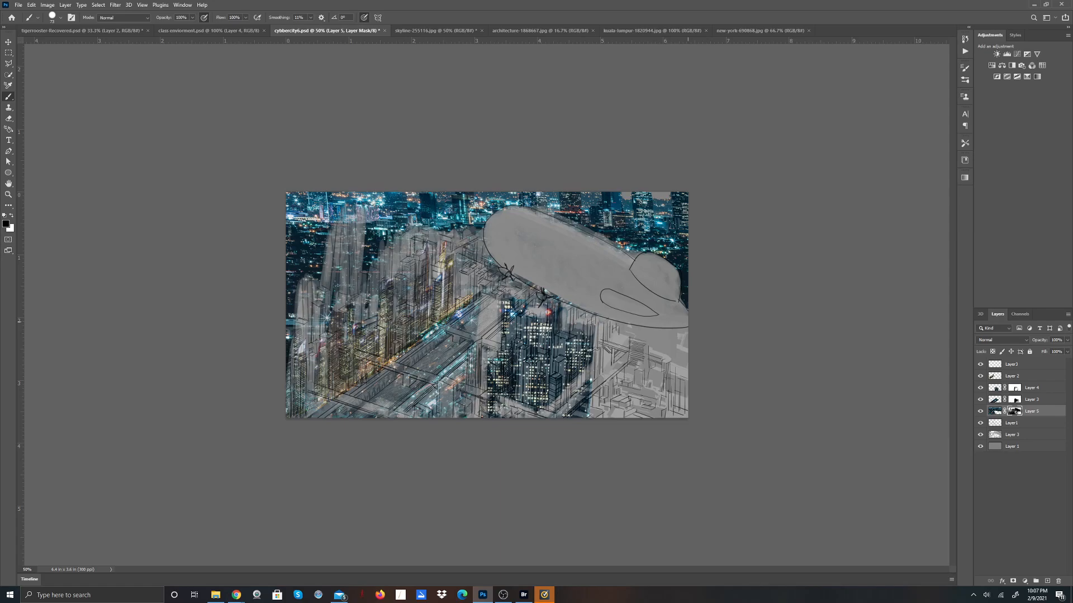
left_click(980, 399)
left_click(981, 399)
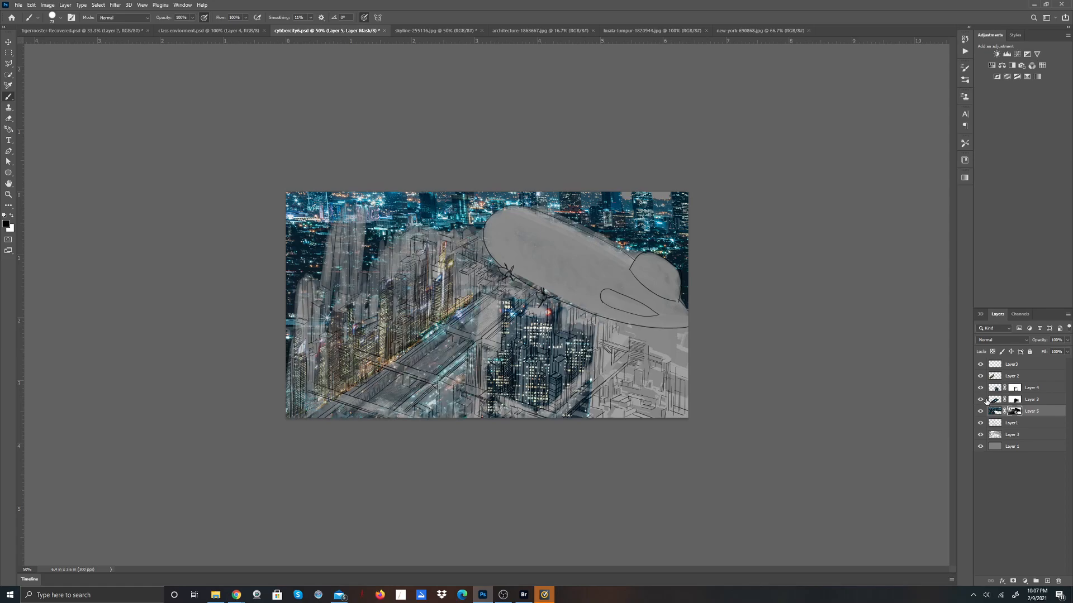
Step: Refine Layer 4's mask by painting white over the central towers and black along the sketched walkways at their base
left_click(1015, 400)
key("x")
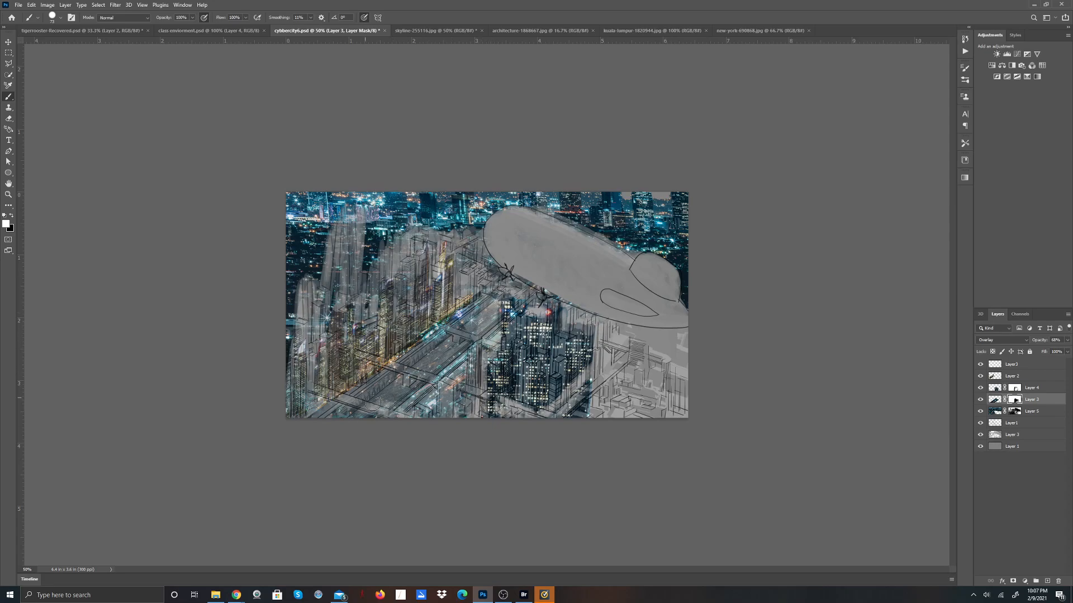
left_click(1016, 390)
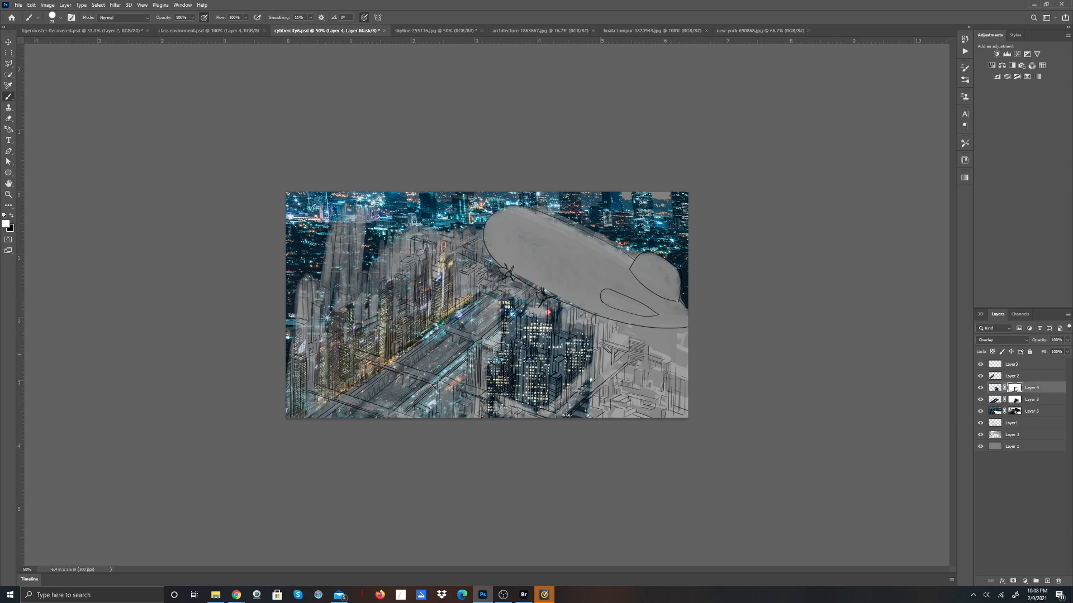
mouse_move(505, 308)
left_mouse_down()
mouse_move(501, 357)
mouse_move(503, 310)
mouse_move(493, 358)
mouse_move(474, 353)
mouse_move(478, 388)
mouse_move(483, 350)
mouse_move(472, 381)
mouse_move(497, 398)
mouse_move(570, 396)
left_mouse_up()
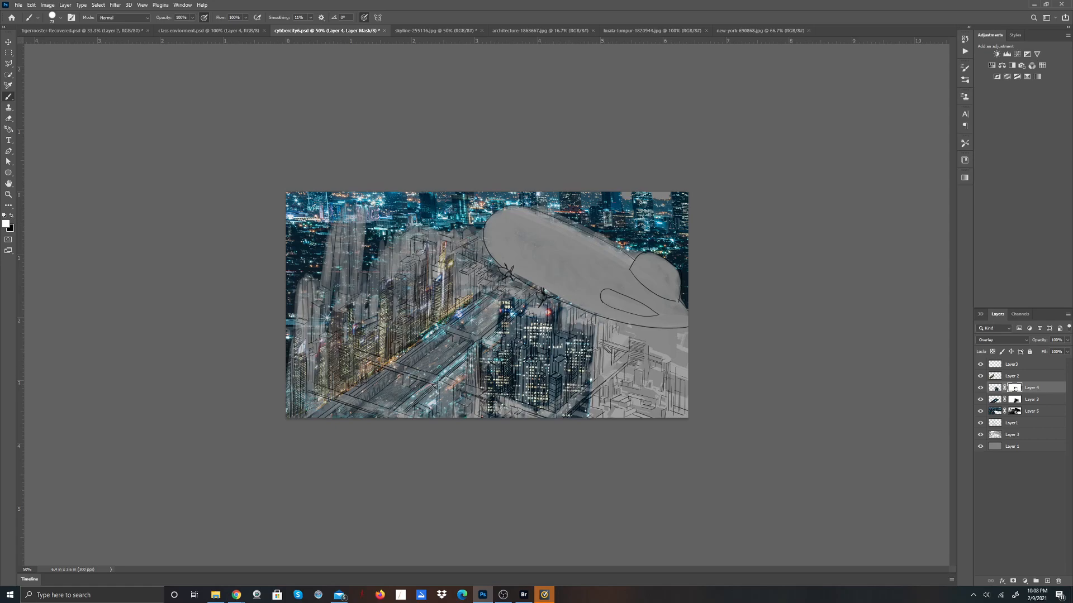
key("x")
mouse_move(571, 323)
left_mouse_down()
mouse_move(599, 337)
mouse_move(599, 373)
mouse_move(577, 408)
mouse_move(595, 386)
mouse_move(562, 413)
mouse_move(614, 369)
mouse_move(561, 418)
mouse_move(624, 368)
mouse_move(594, 413)
left_mouse_up()
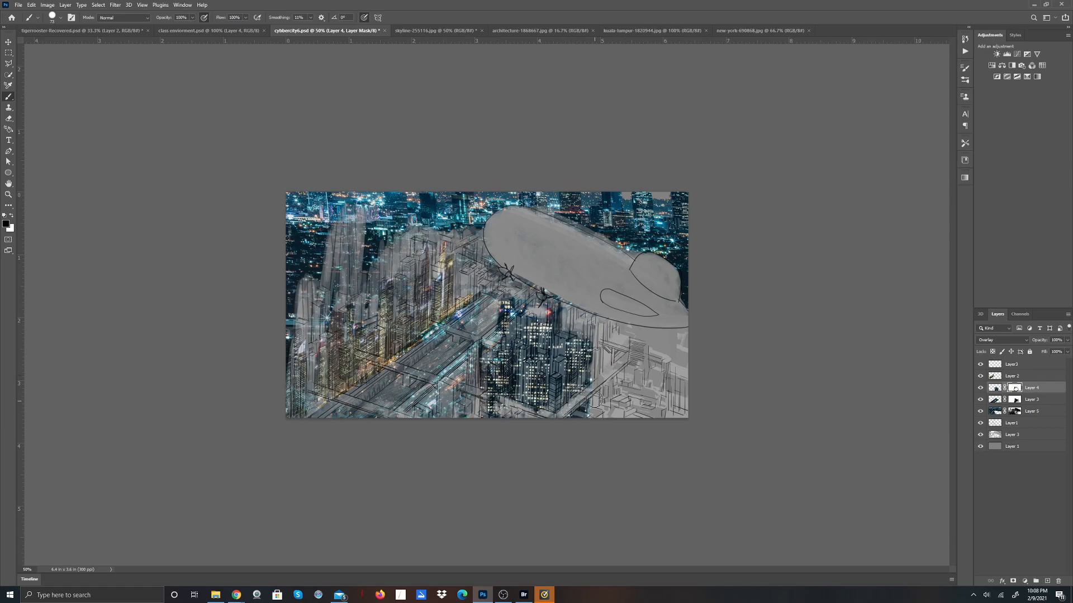
left_click_drag(488, 406, 493, 397)
Step: Mask out Layer 3 and, using a new layer mask, Layer 2 along the sketched walkways crossing the highway
left_click(1016, 401)
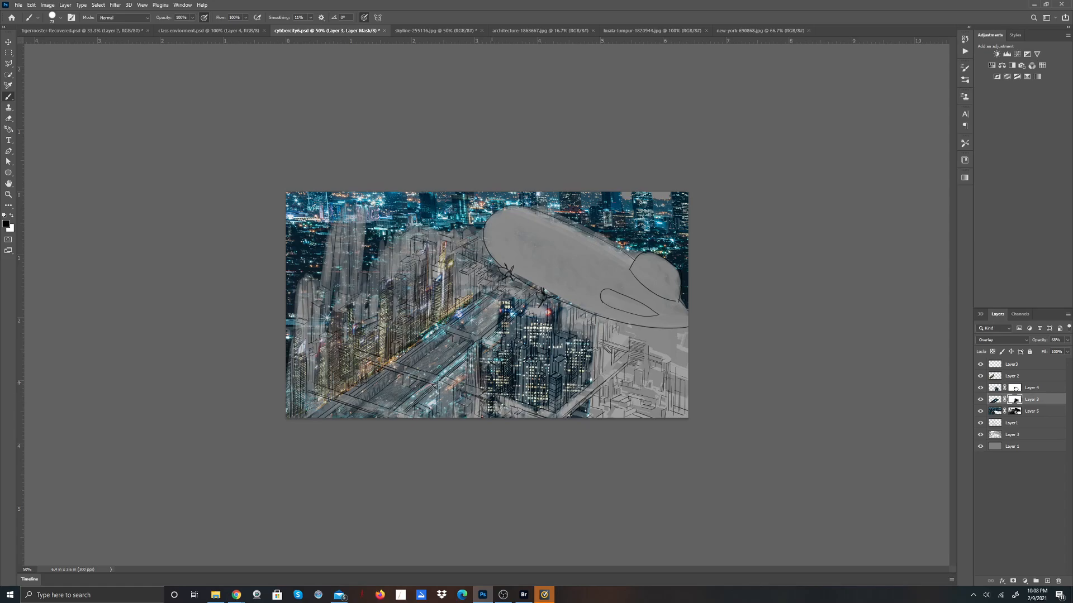
mouse_move(406, 367)
left_mouse_down()
mouse_move(430, 376)
mouse_move(397, 366)
left_mouse_up()
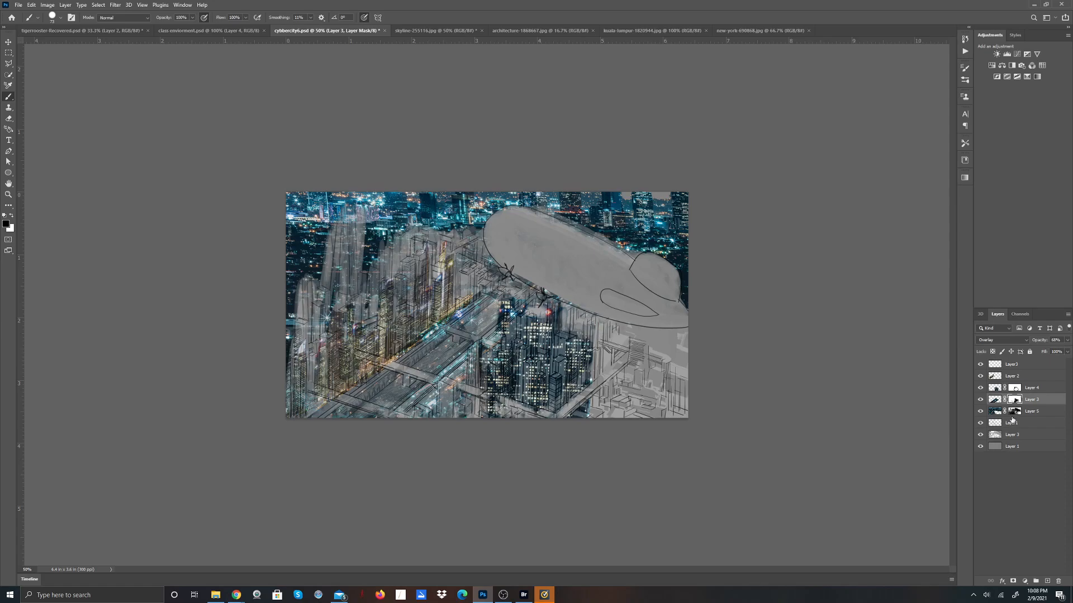
left_click(980, 377)
left_click(981, 377)
left_click(1011, 378)
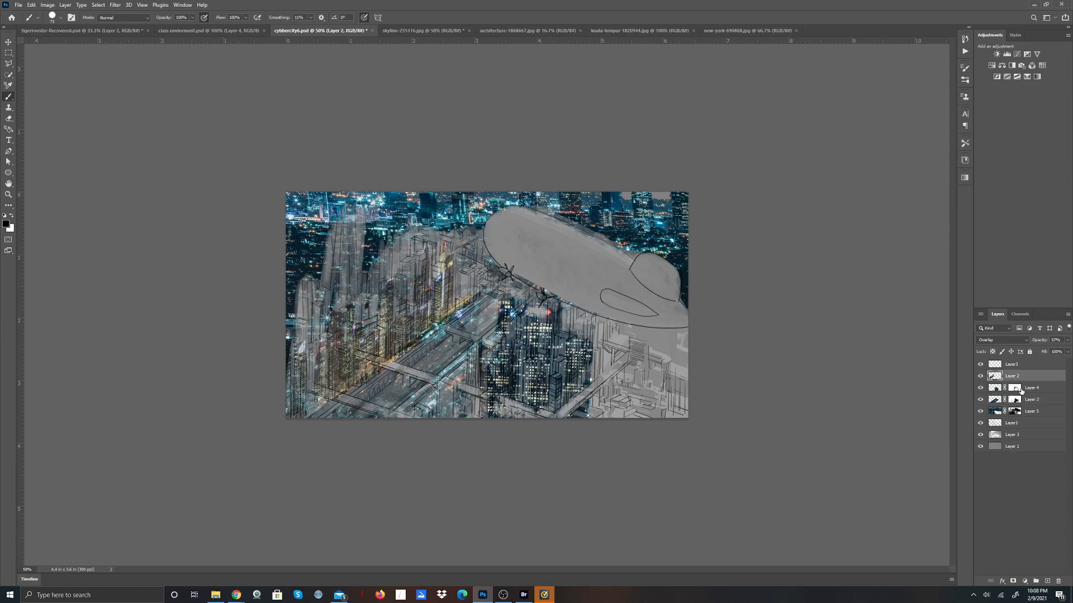
left_click(1012, 582)
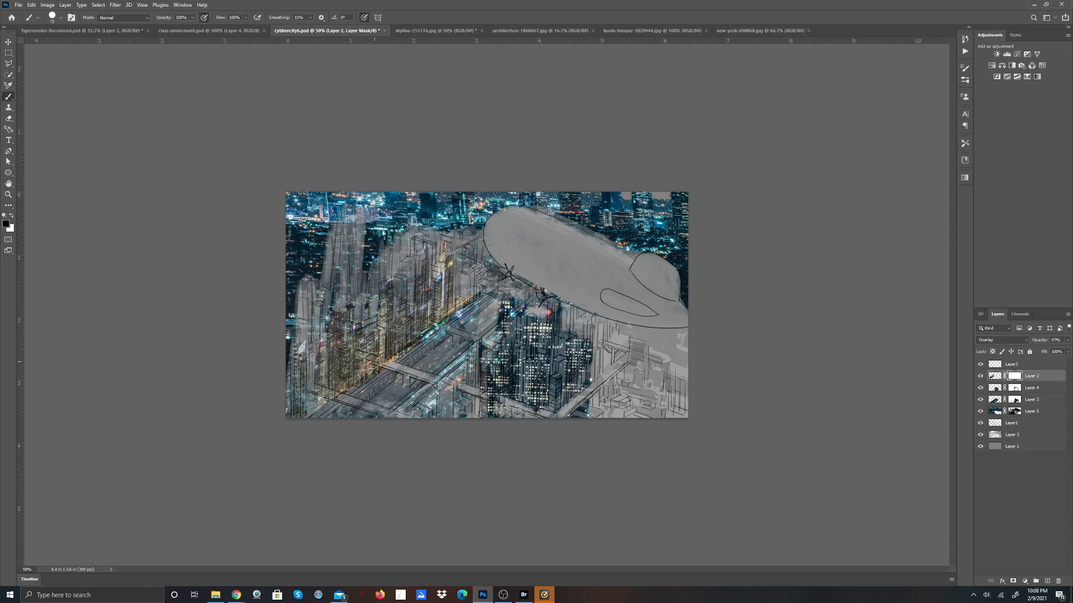
left_click_drag(360, 354, 391, 369)
left_click(1016, 400)
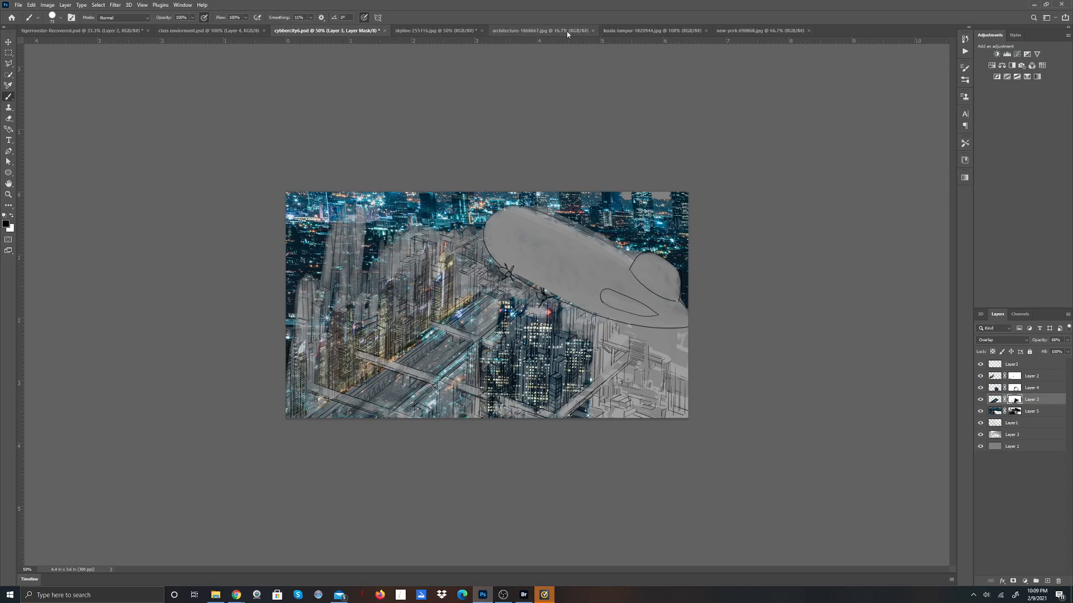
Step: Look through the open city photos and copy the entire New York night photo with a rectangular selection
left_click(635, 31)
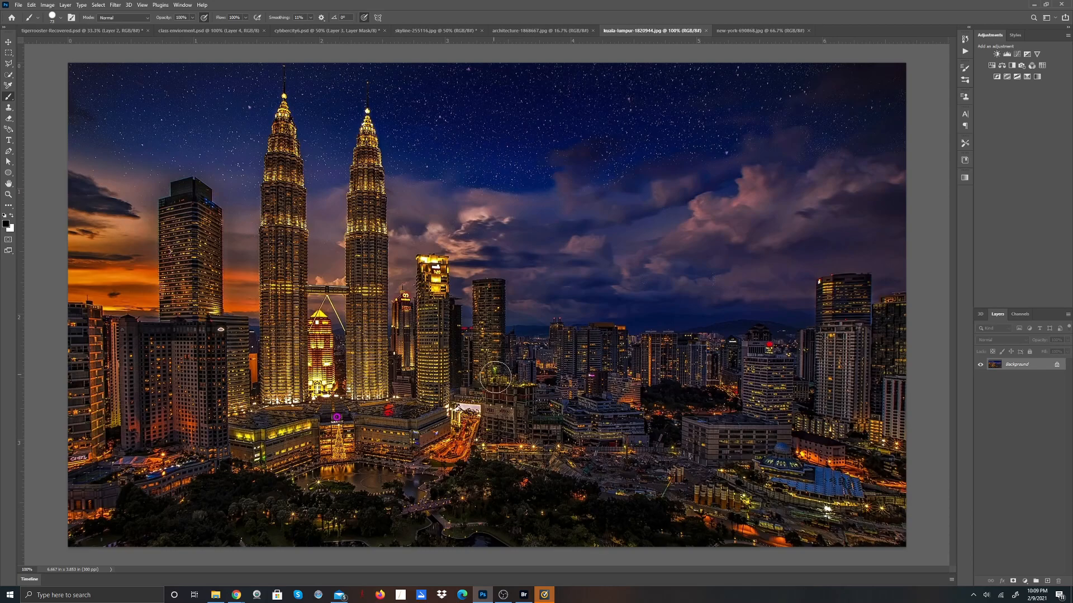
left_click(754, 33)
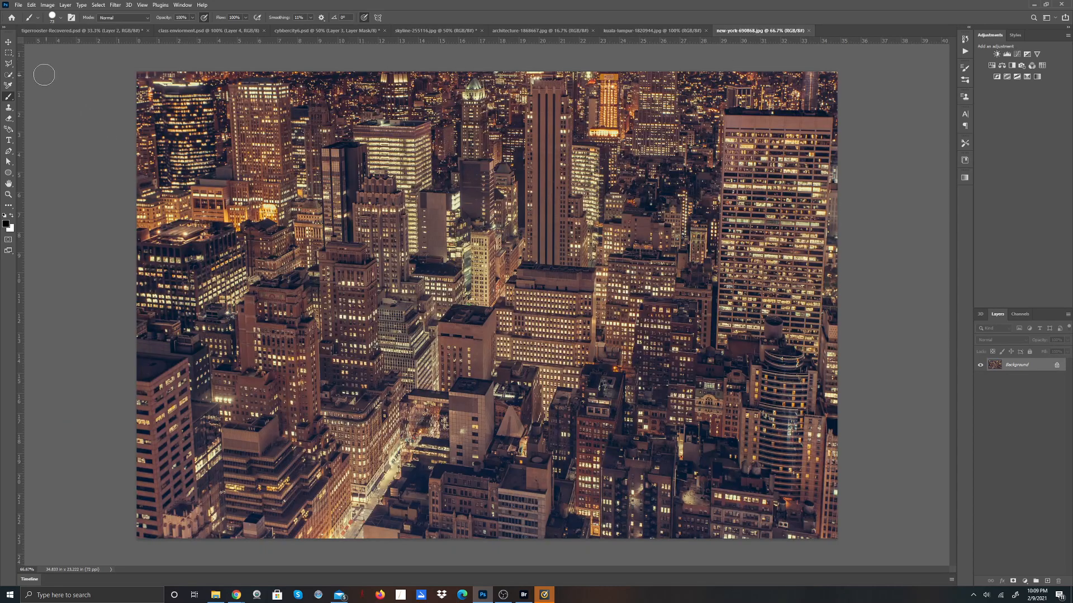
left_click(9, 53)
left_click_drag(134, 70, 844, 541)
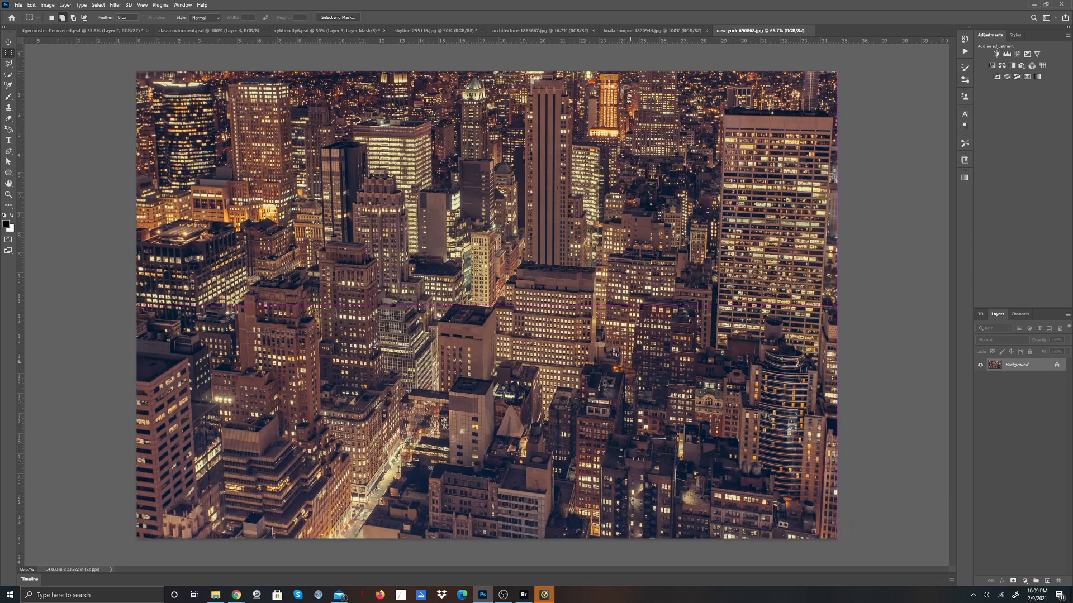
left_click(31, 5)
left_click(48, 62)
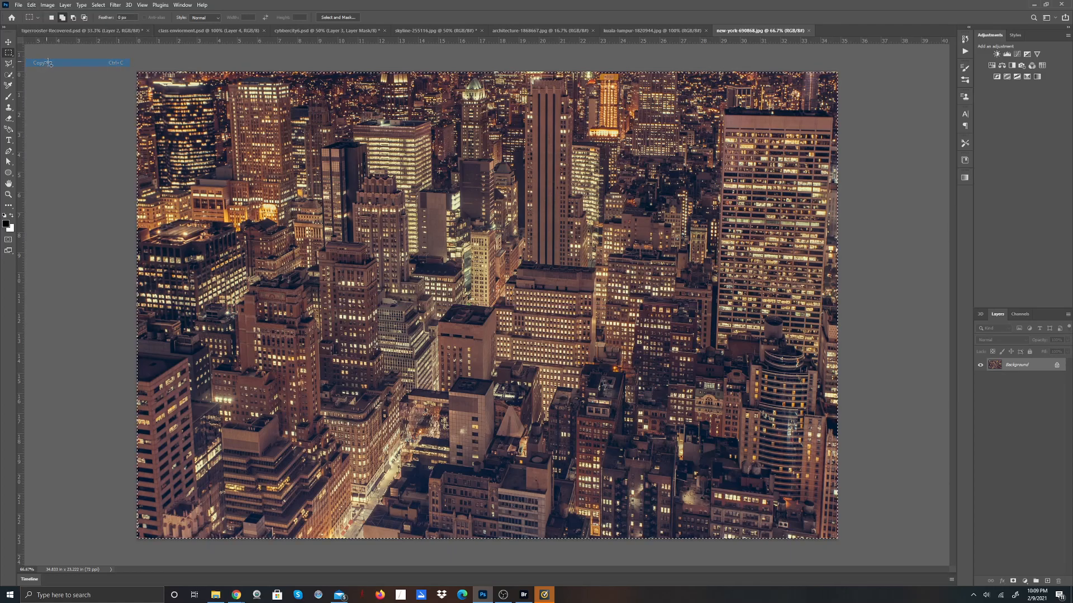
Step: Return to the cybbercity6.psd document and paste the copied New York photo above Layer 3
left_click(70, 31)
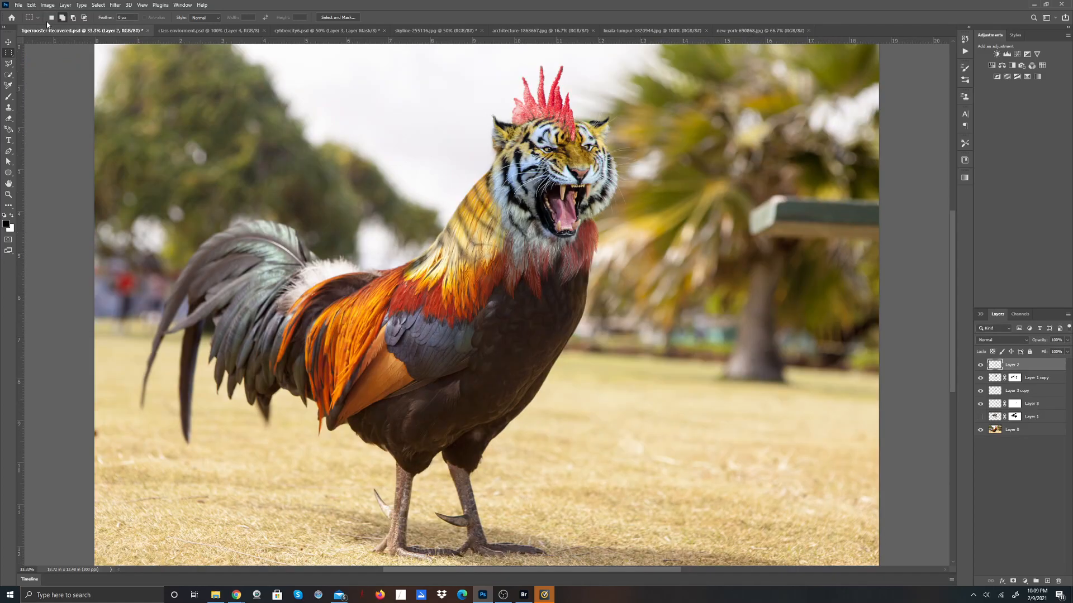
left_click(326, 31)
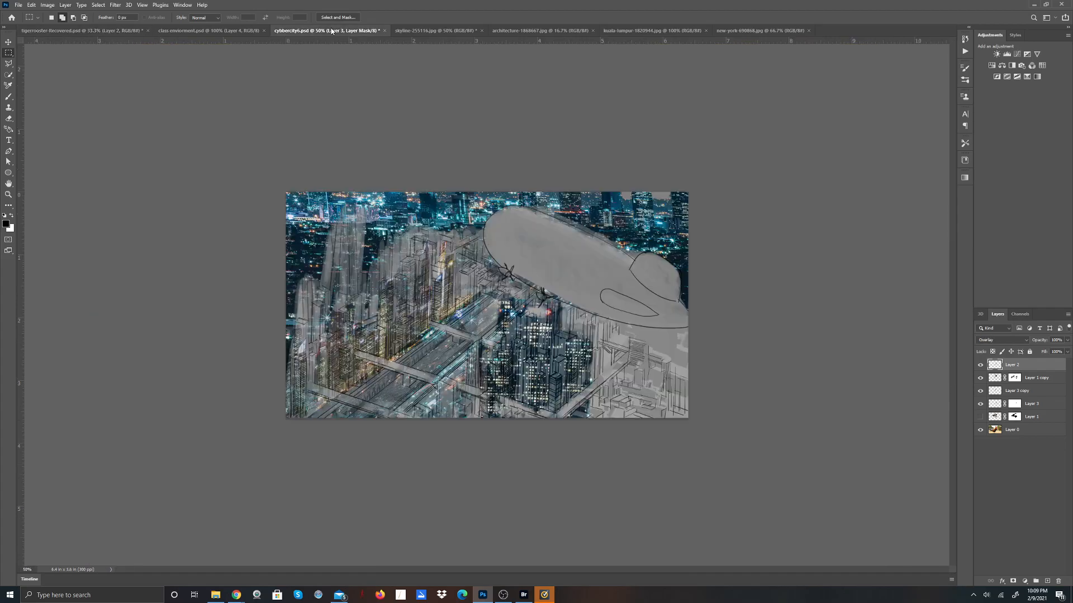
left_click(31, 5)
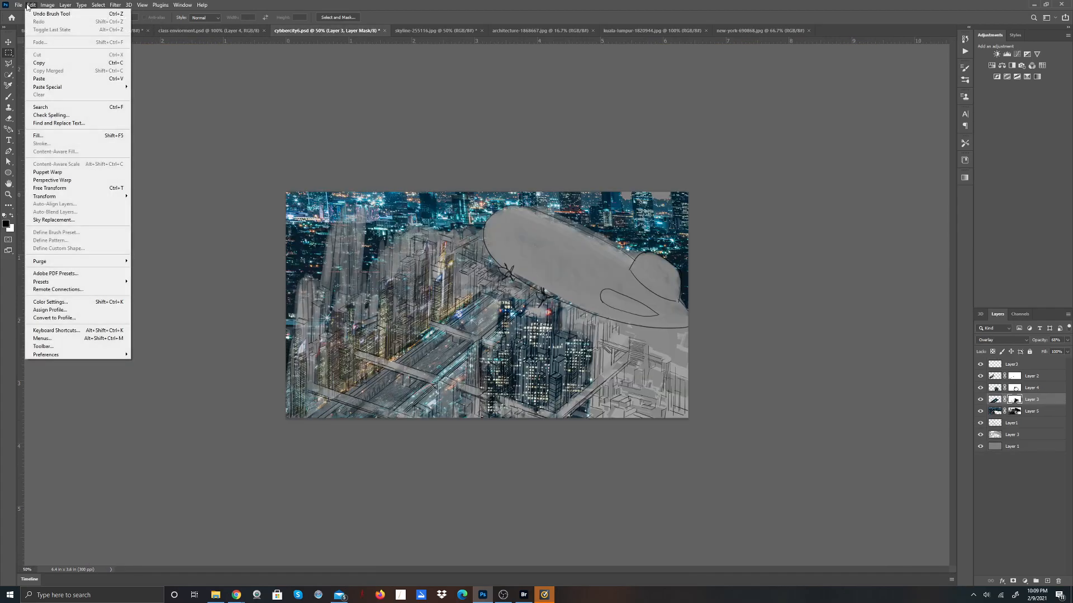
left_click(39, 79)
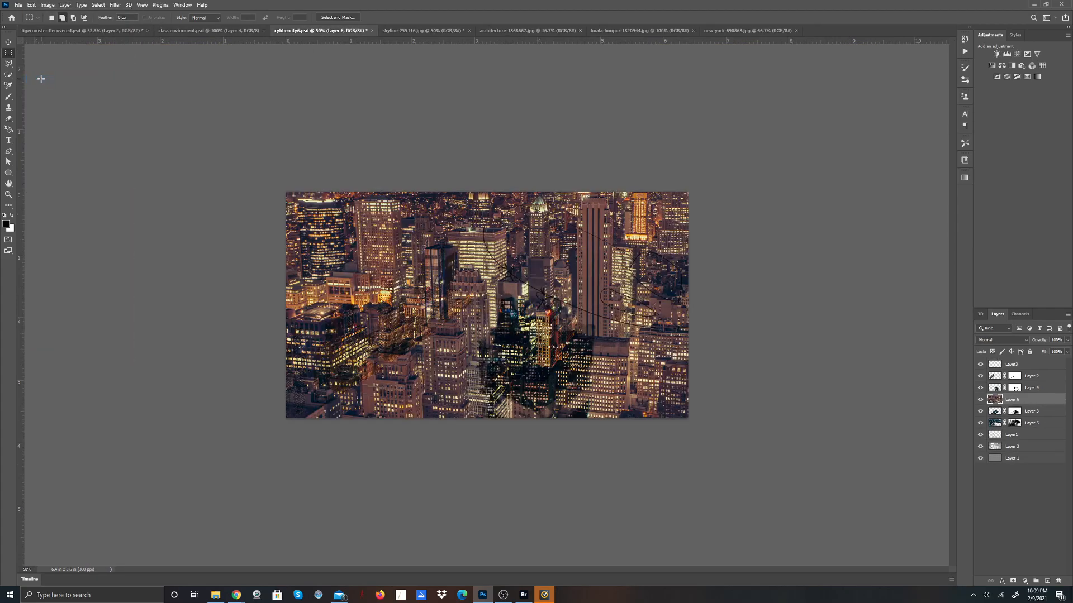
Step: Scale the pasted New York photo to about 39% width and 34% height, place it over the canvas's lower-right corner, and apply the transform
left_click(32, 5)
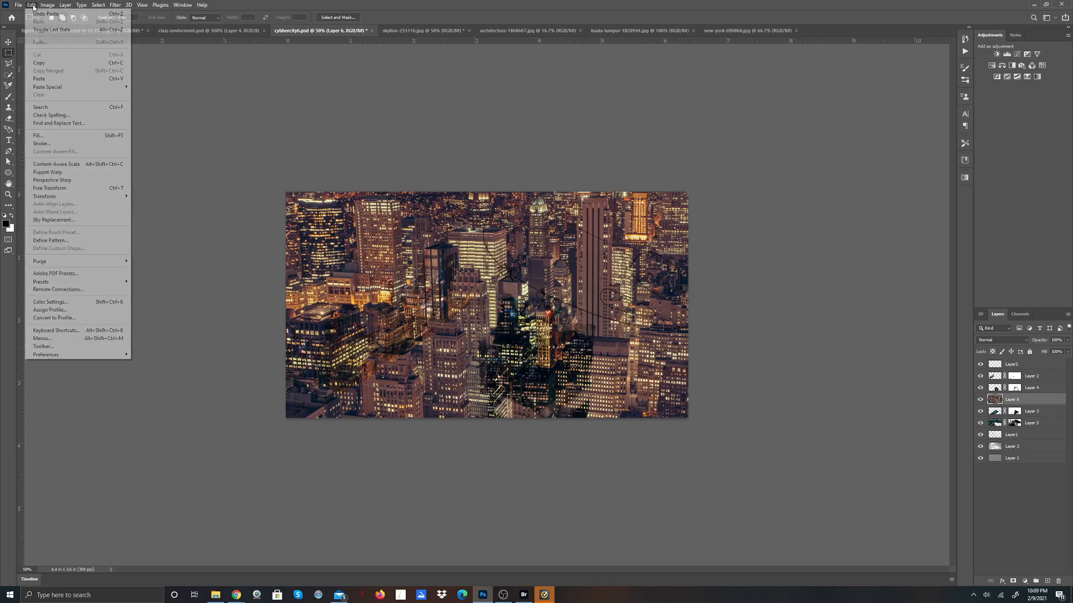
left_click(57, 190)
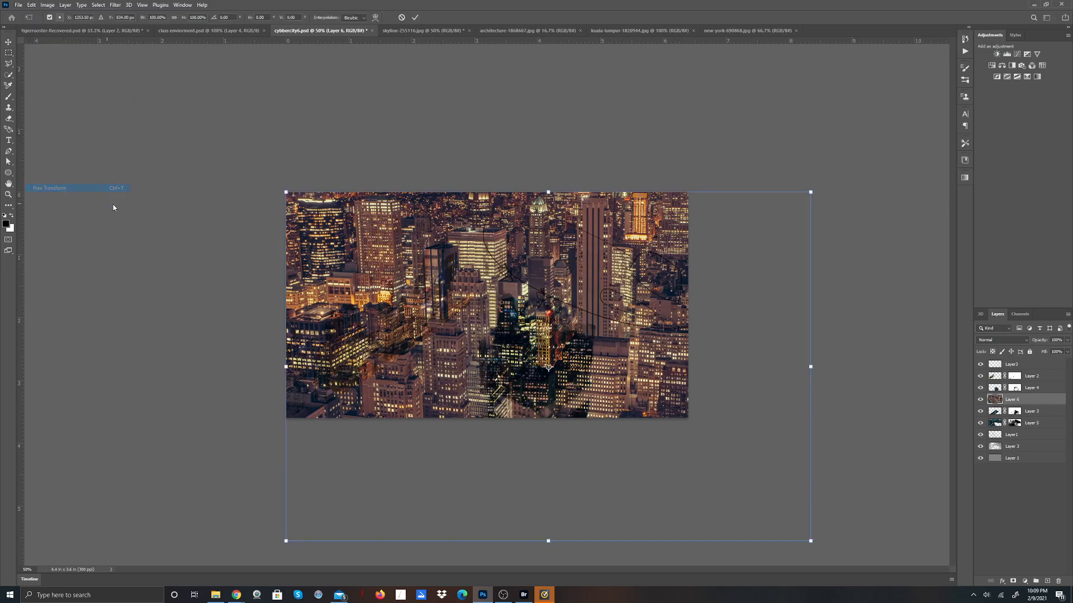
left_click_drag(286, 191, 603, 421)
left_click_drag(665, 458, 598, 354)
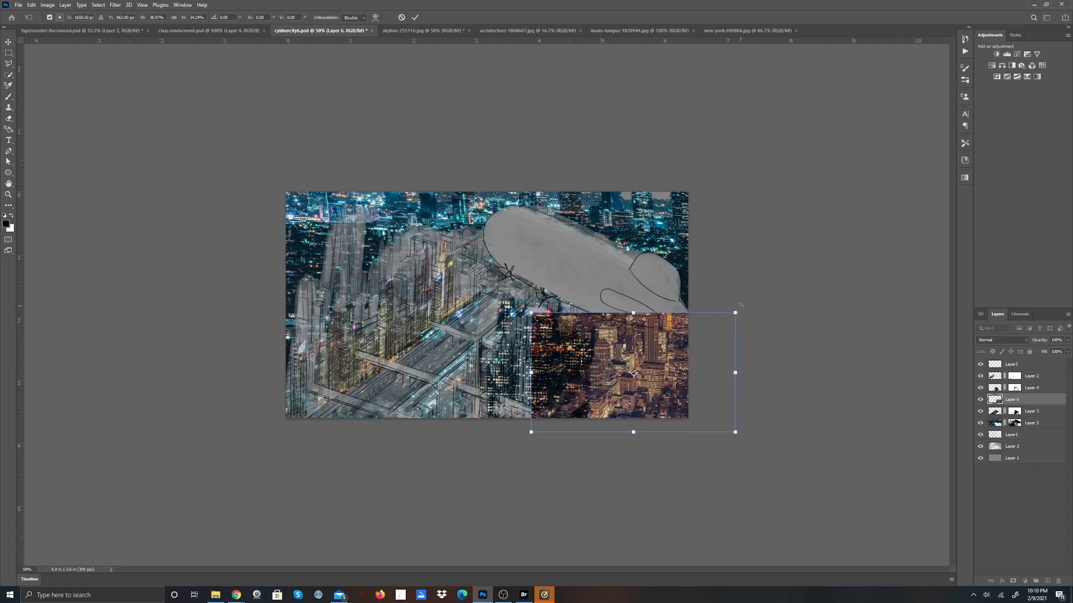
mouse_move(749, 312)
left_mouse_down()
mouse_move(780, 390)
mouse_move(613, 469)
mouse_move(709, 437)
mouse_move(764, 202)
mouse_move(765, 305)
left_mouse_up()
left_click_drag(686, 352, 751, 367)
left_click_drag(753, 367, 714, 348)
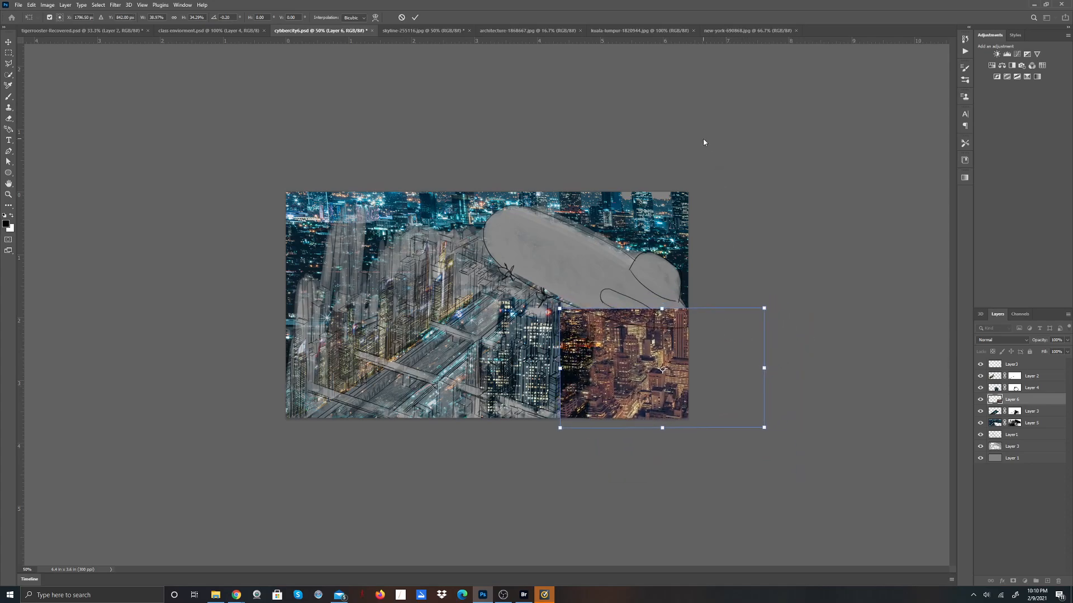
left_click(415, 18)
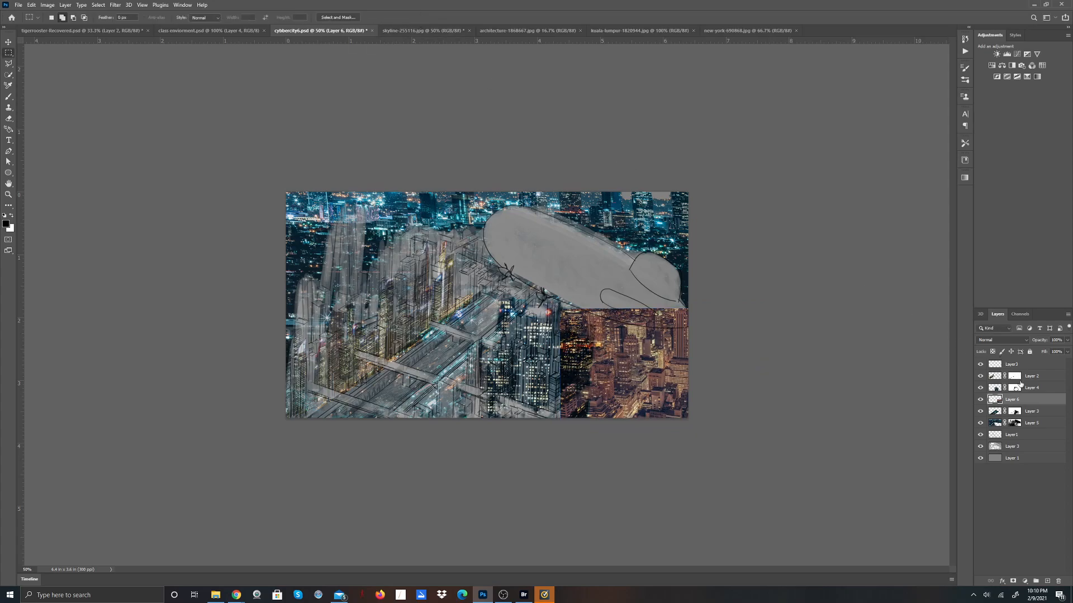
Step: Set Layer 6's blend mode to Soft Light, add a layer mask to it, and activate the Brush tool
left_click(1027, 338)
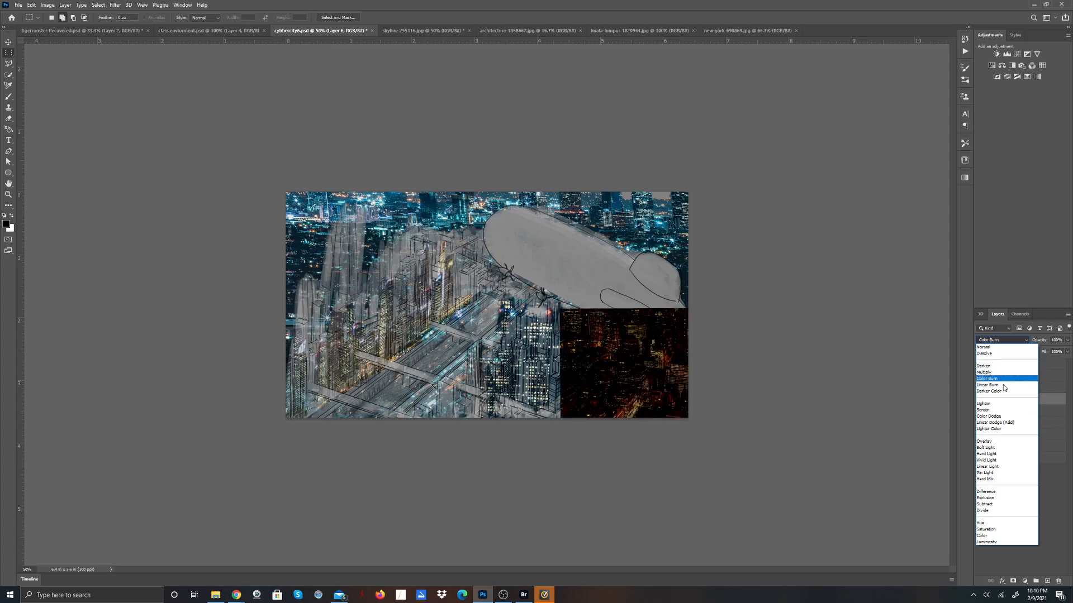
left_click(998, 448)
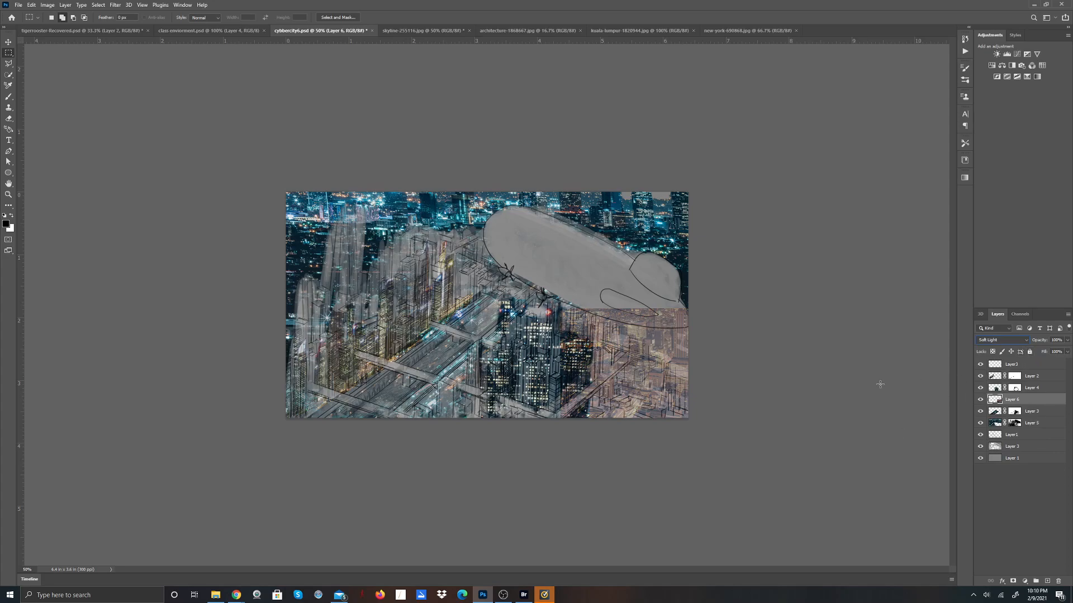
left_click(1012, 582)
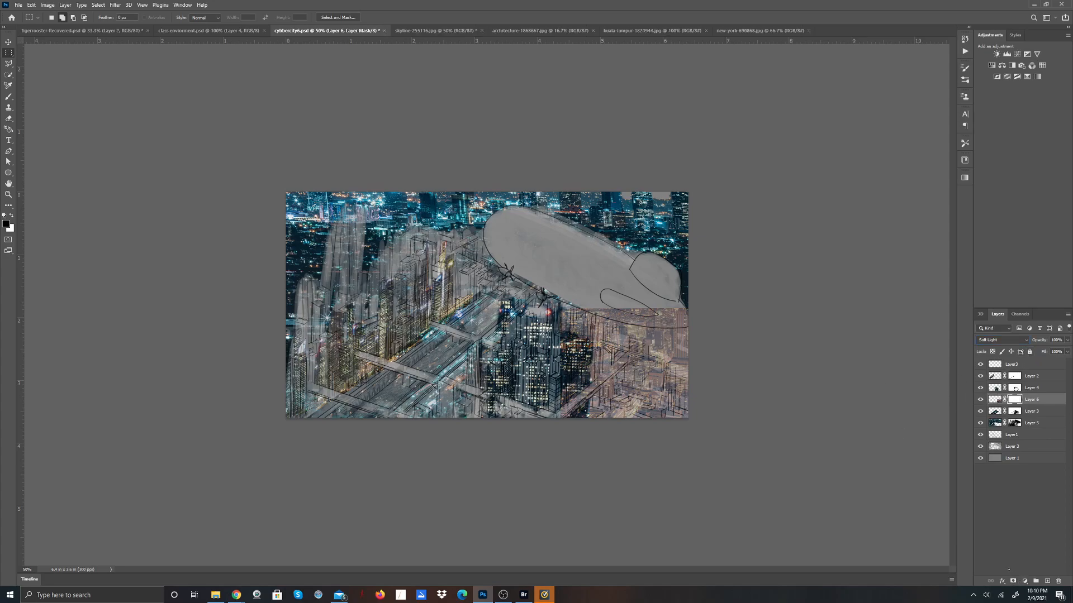
key("b")
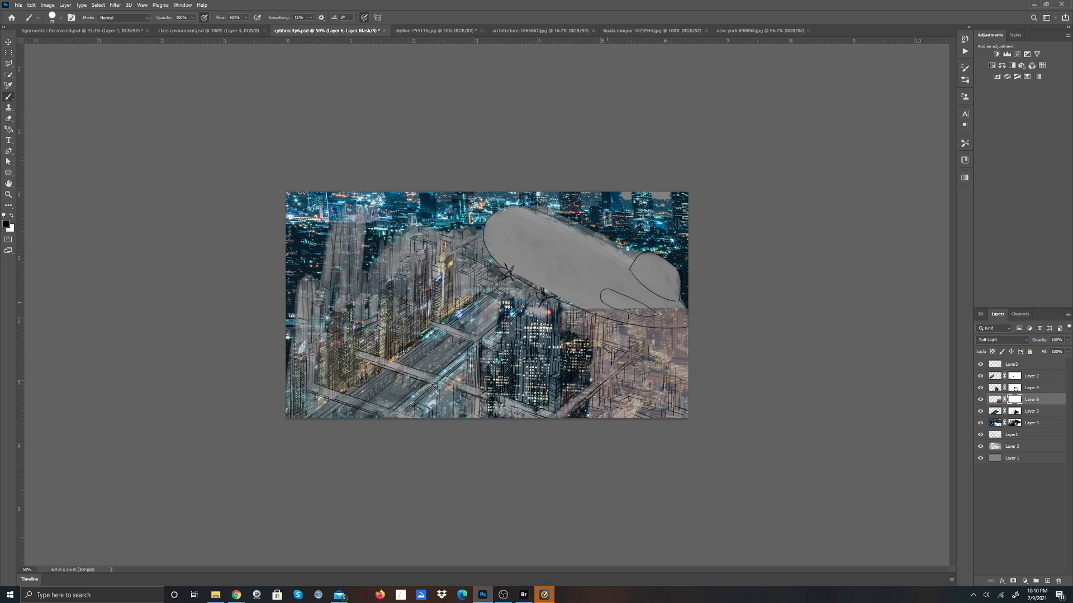
Step: Paint Layer 6's mask black where the New York photo covers the airship's underside and tail, and select Layer 3's mask
mouse_move(632, 313)
left_mouse_down()
mouse_move(668, 311)
mouse_move(646, 301)
mouse_move(633, 315)
mouse_move(587, 293)
mouse_move(677, 326)
mouse_move(663, 297)
left_mouse_up()
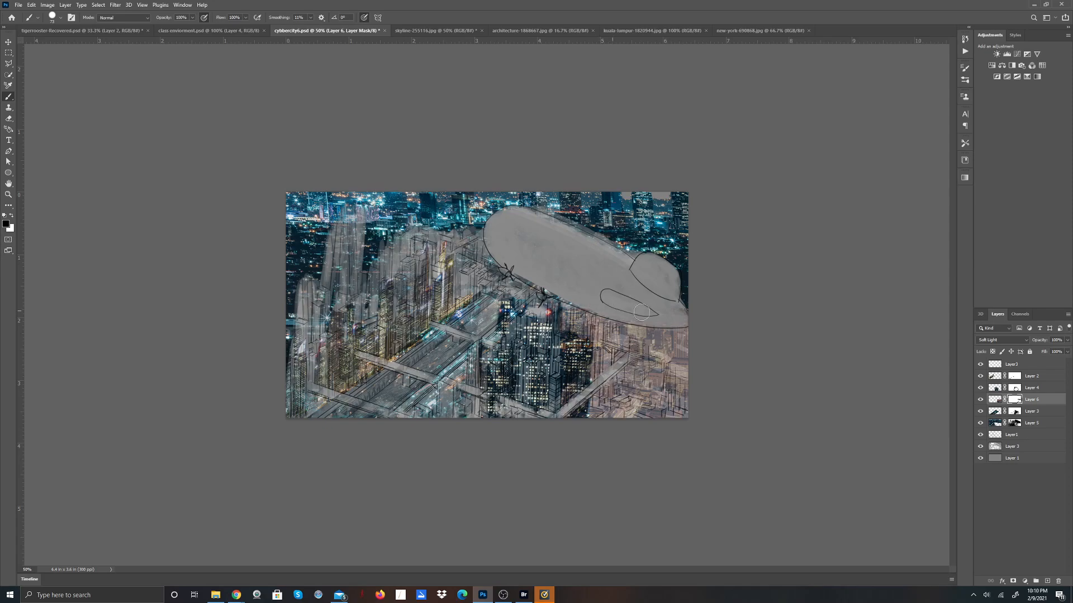
left_click_drag(678, 323, 684, 312)
left_click(1012, 412)
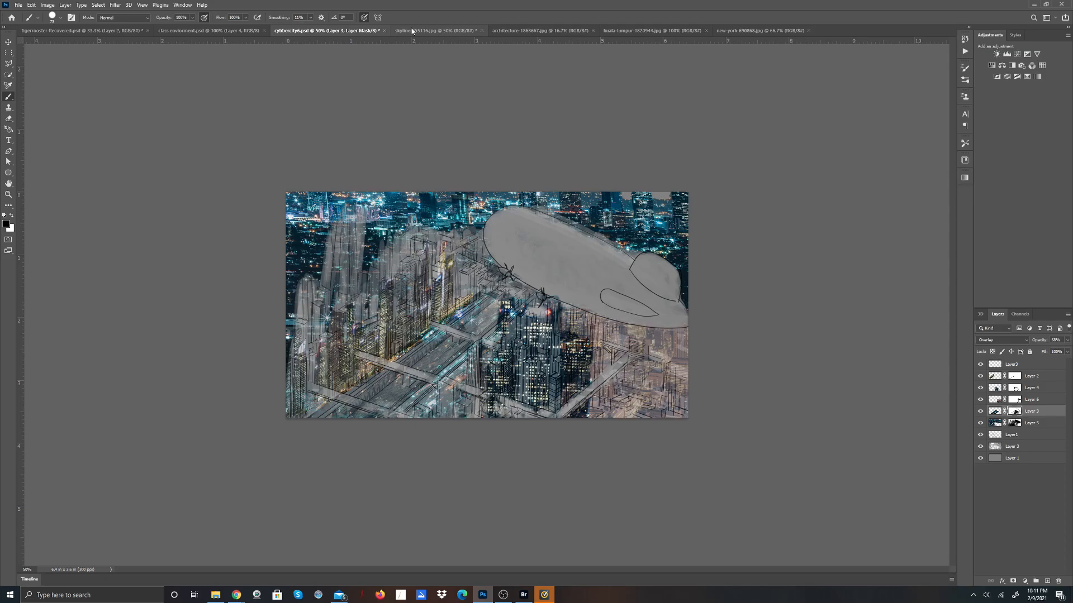
Step: Switch to the architecture-1868667.jpg photo and set the Lasso tool to subtract from its existing skyline selection
left_click(434, 31)
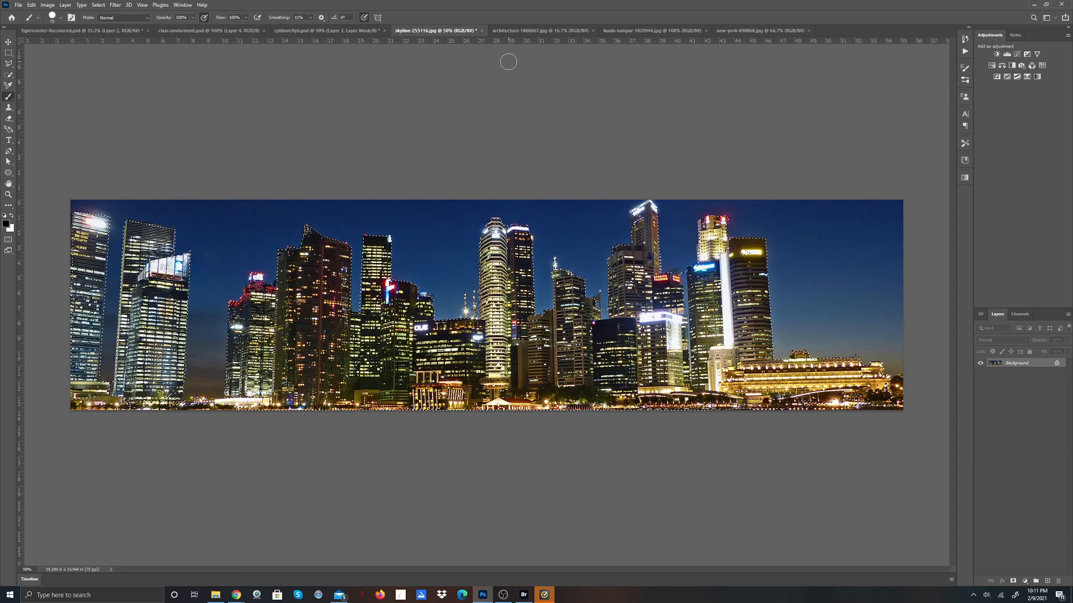
left_click(562, 34)
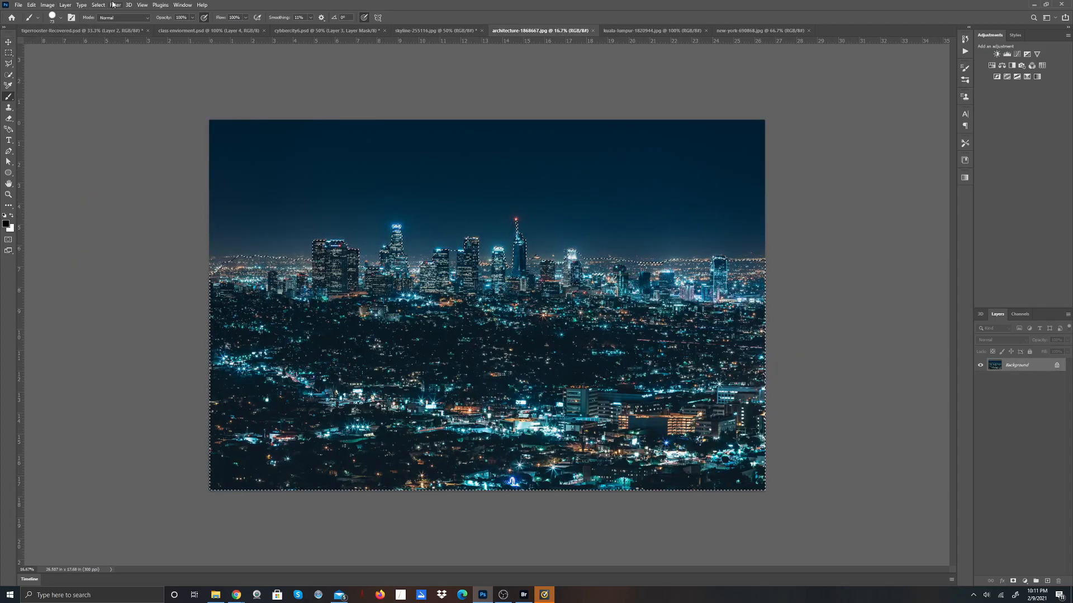
left_click(9, 65)
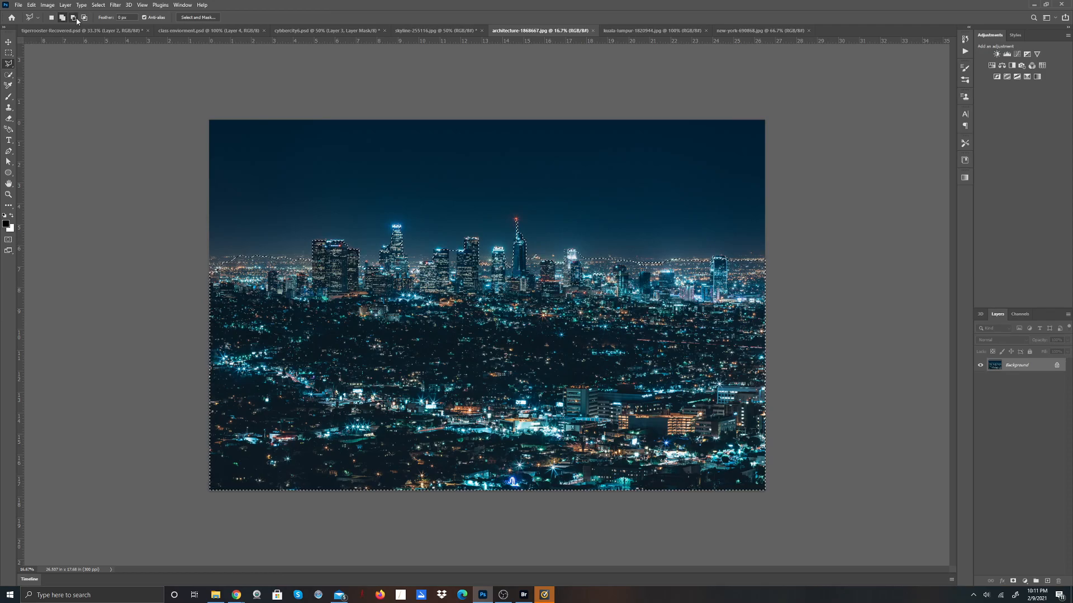
right_click(9, 65)
left_click(33, 64)
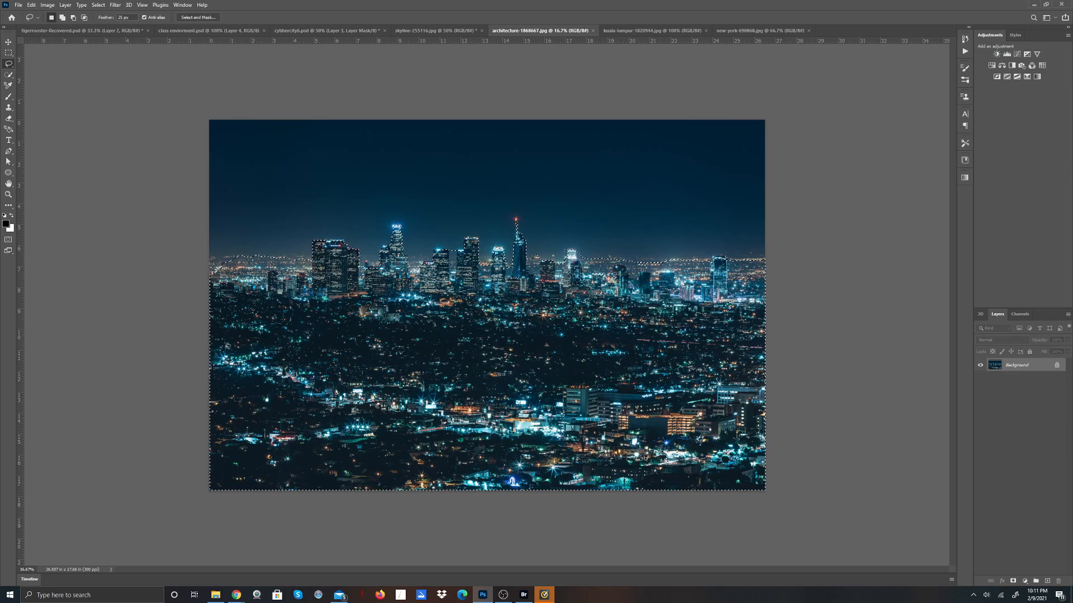
key("alt+Tab")
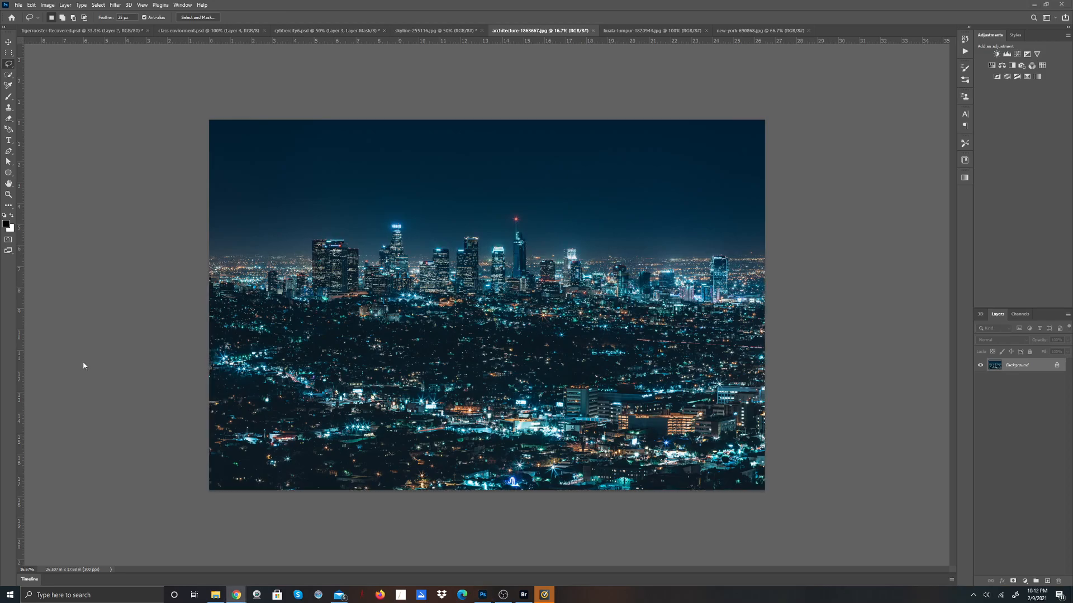
key("alt+Tab")
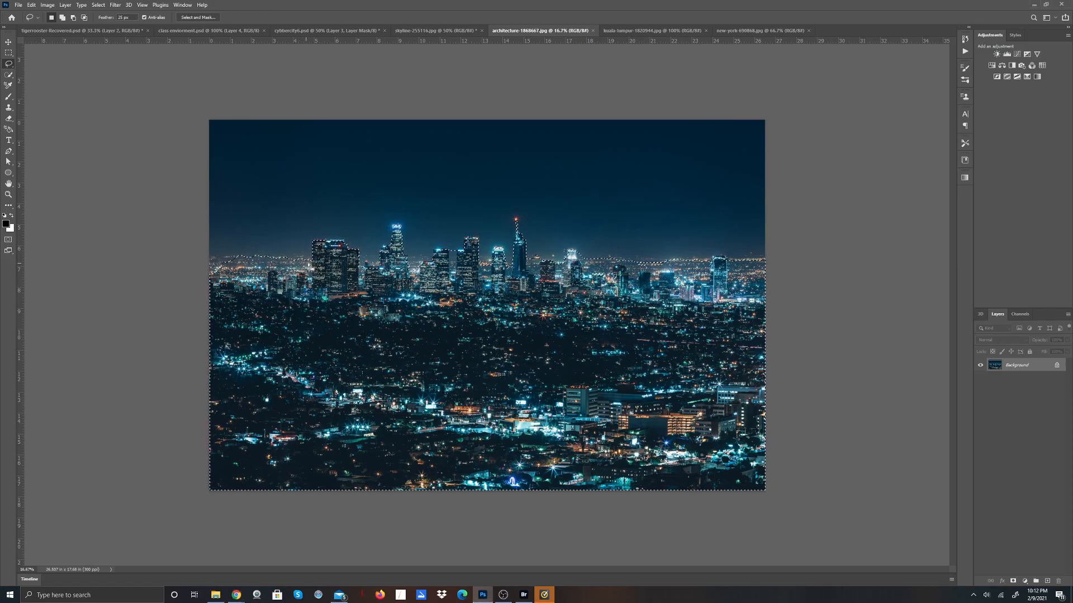
left_click_drag(311, 264, 312, 258)
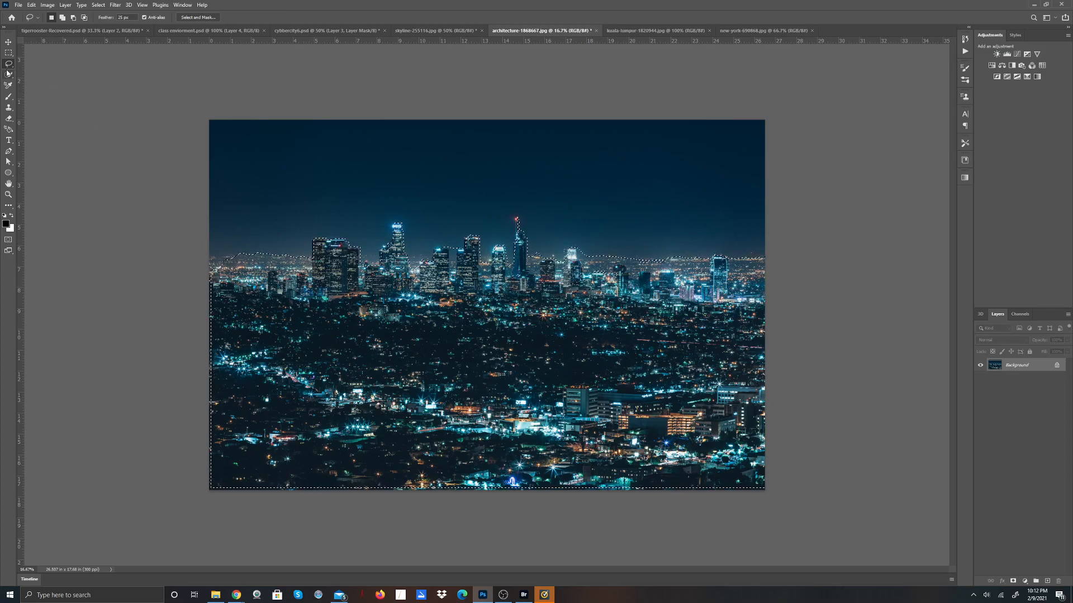
left_click(73, 17)
mouse_move(285, 220)
left_mouse_down()
mouse_move(310, 286)
mouse_move(324, 292)
mouse_move(641, 299)
mouse_move(630, 272)
mouse_move(605, 257)
mouse_move(359, 152)
mouse_move(279, 209)
mouse_move(286, 224)
left_mouse_up()
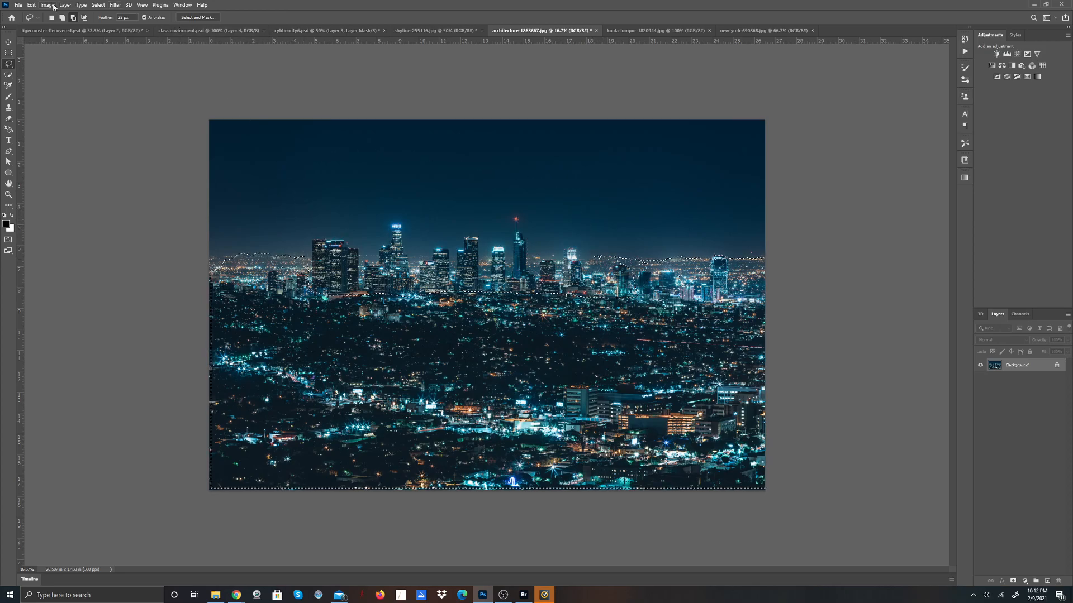
left_click(98, 5)
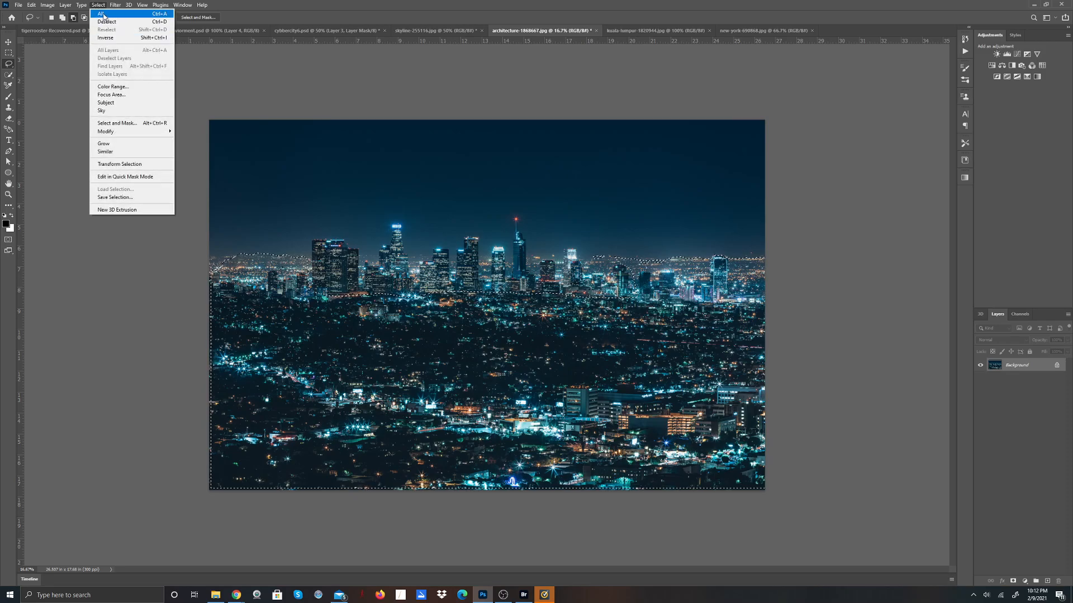
left_click(34, 13)
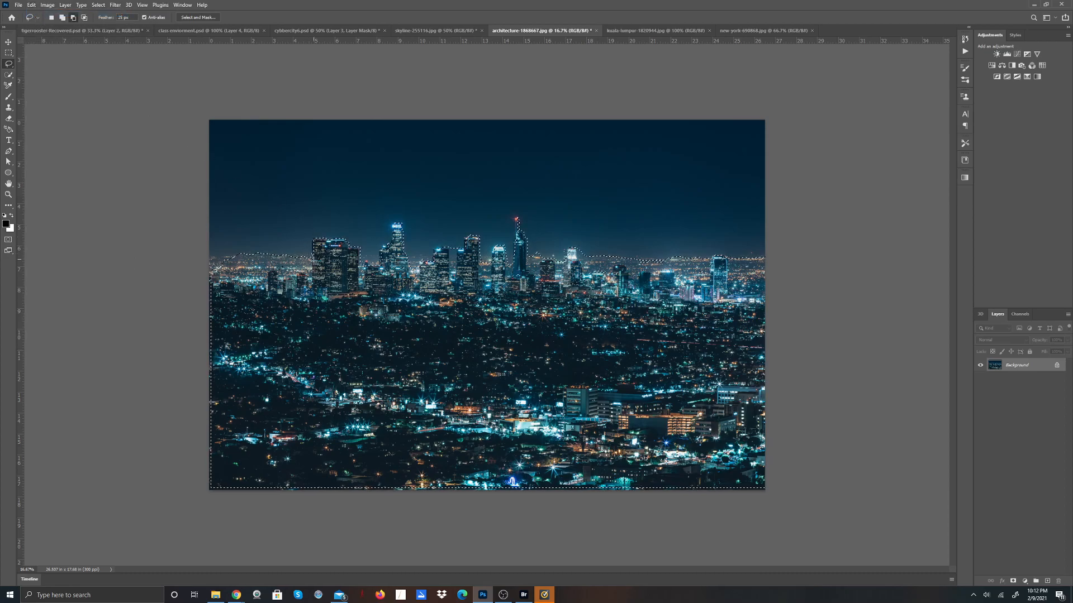
Step: Subtract the dark foreground from the selection so only the skyline buildings stay selected, and copy them
mouse_move(313, 278)
left_mouse_down()
mouse_move(575, 245)
mouse_move(604, 201)
mouse_move(902, 235)
mouse_move(959, 553)
mouse_move(724, 597)
mouse_move(463, 560)
mouse_move(258, 548)
mouse_move(145, 479)
mouse_move(168, 284)
mouse_move(181, 217)
mouse_move(255, 204)
mouse_move(313, 258)
left_mouse_up()
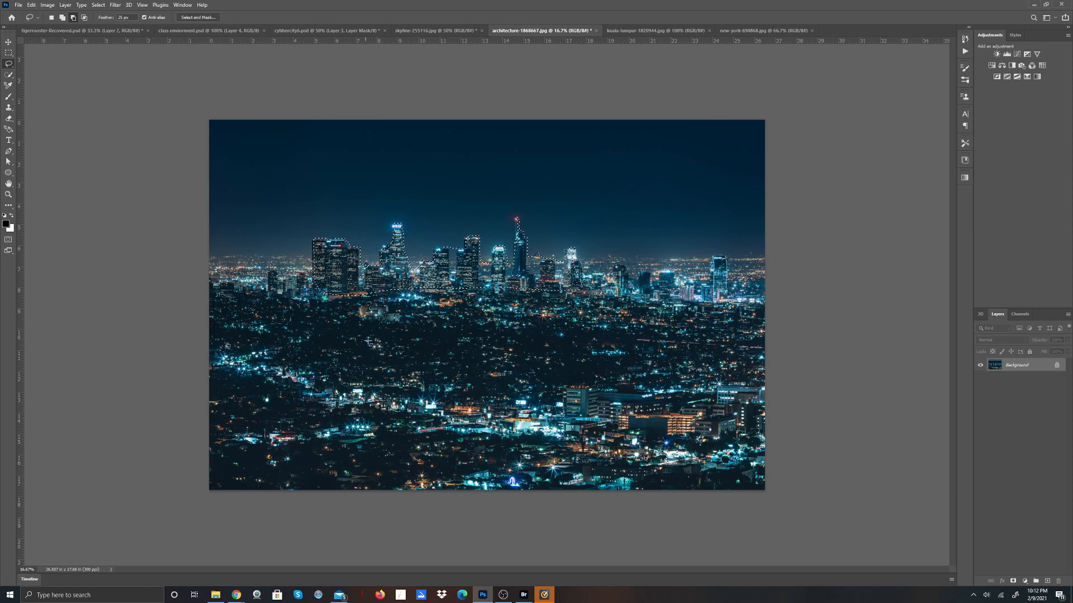
left_click(31, 5)
left_click(39, 62)
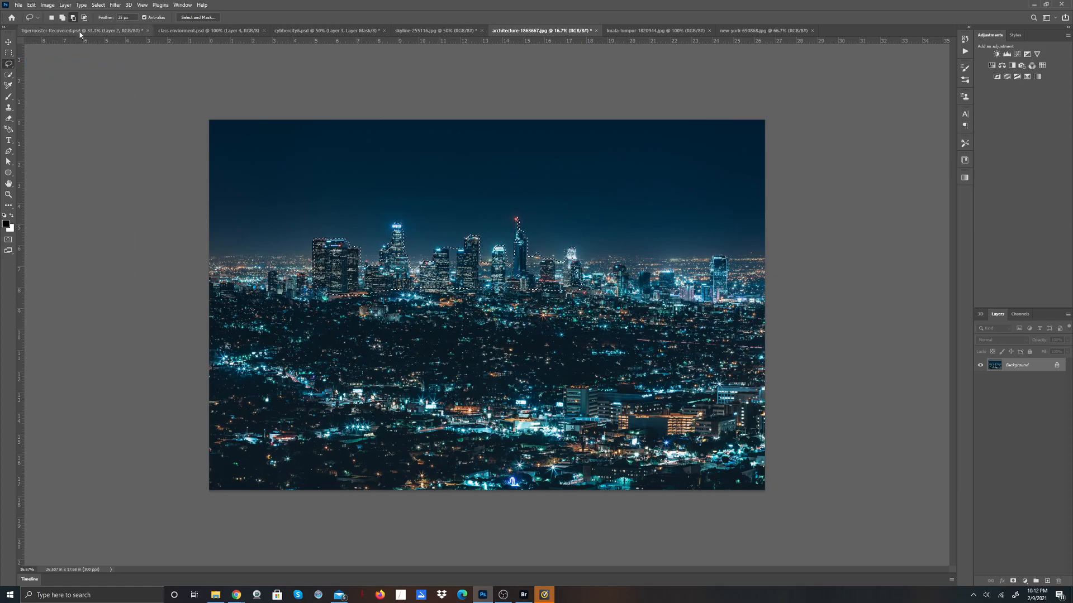
Step: Return to the cybbercity6.psd document and paste the copied skyline above Layer 3
left_click(106, 32)
left_click(428, 31)
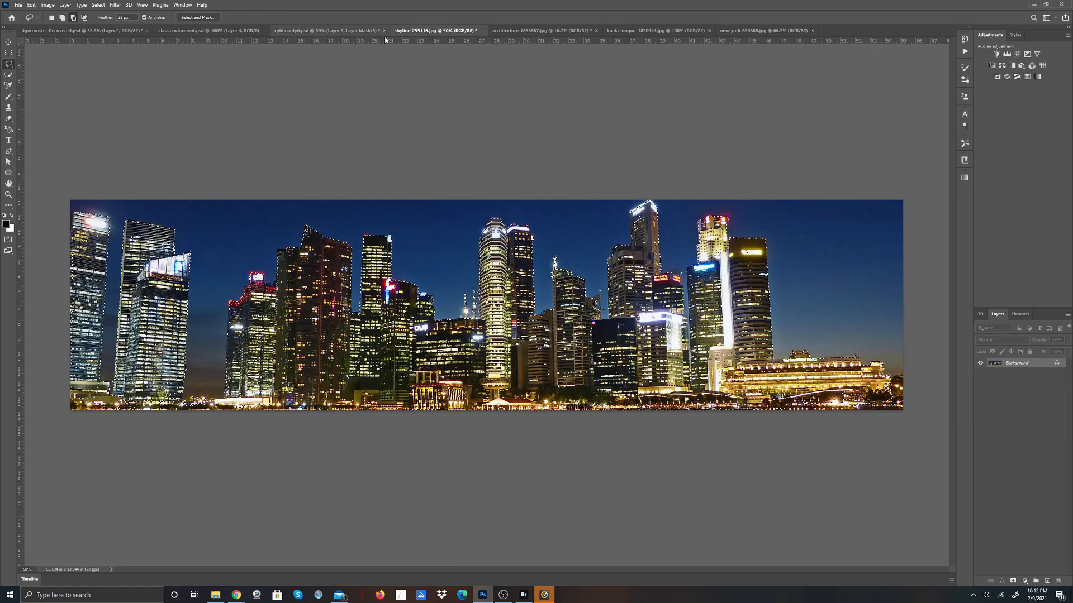
left_click(345, 31)
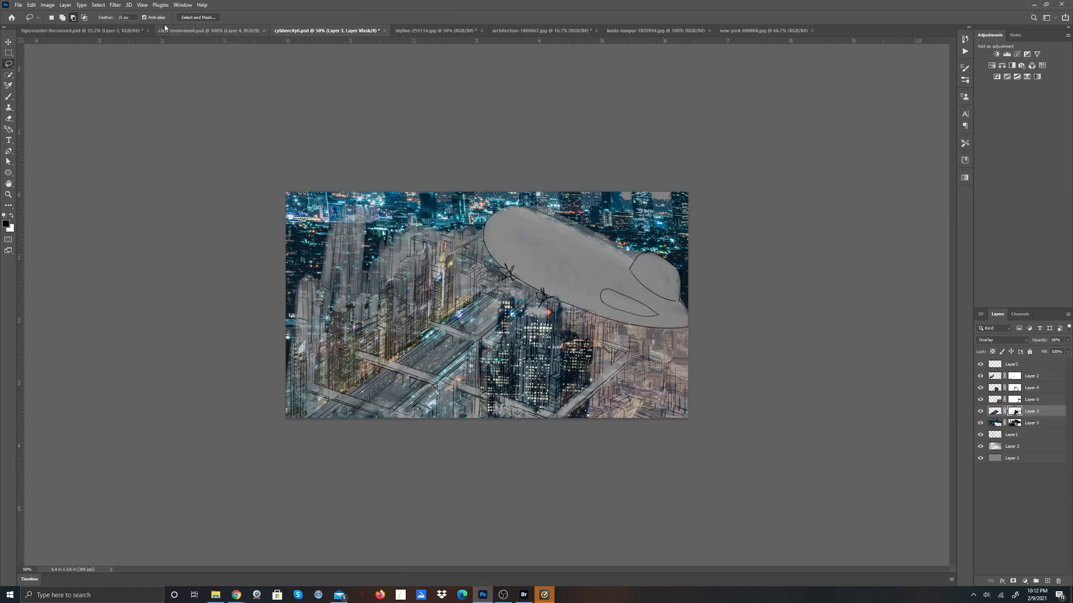
left_click(31, 7)
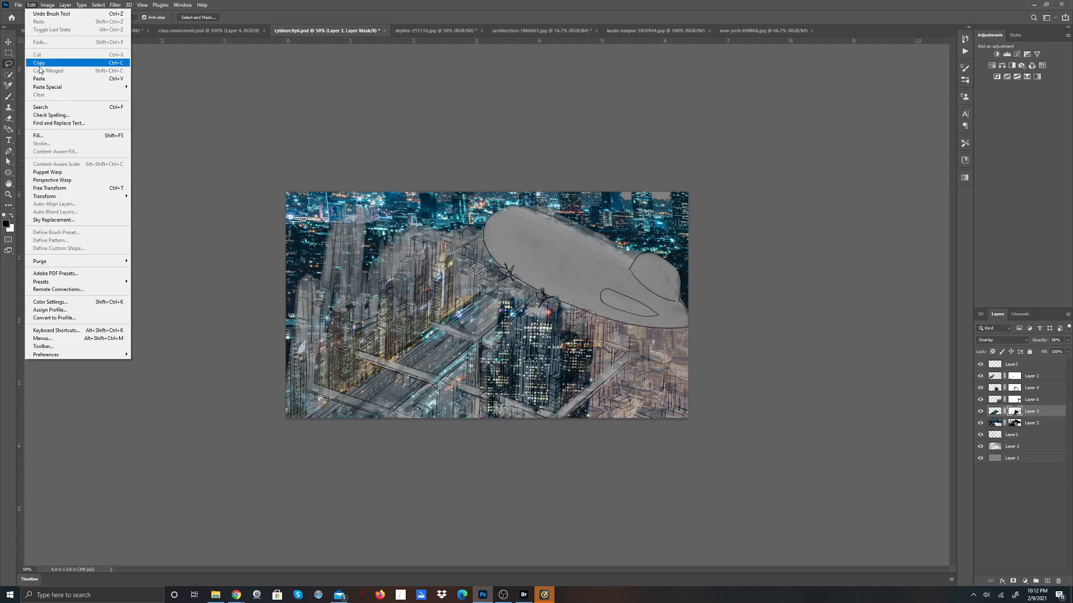
left_click(45, 85)
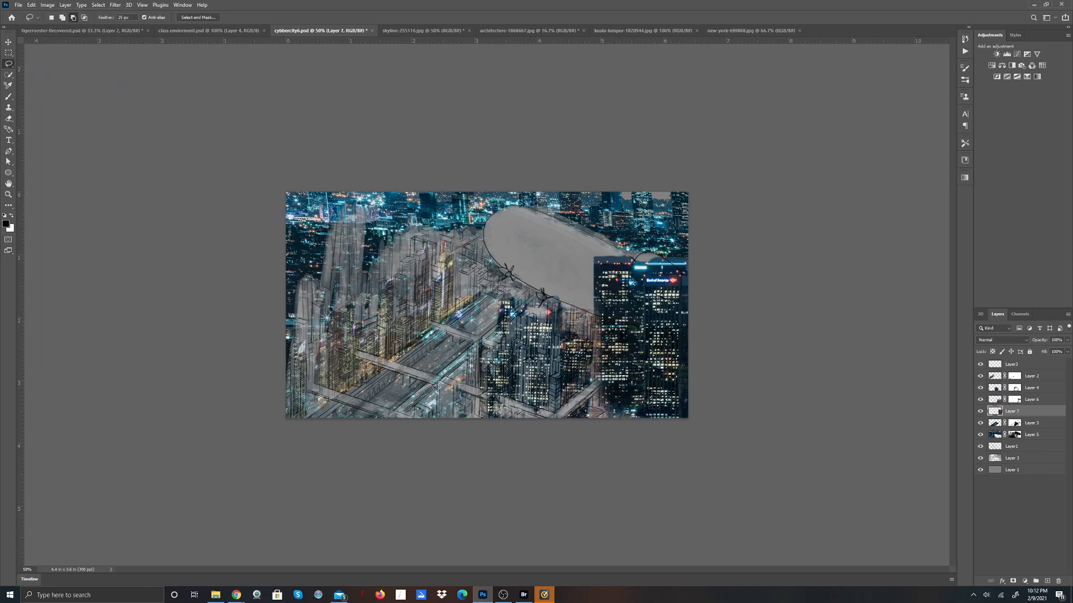
Step: Scale the pasted skyline to about 17% width and 51% height and move it over the sketched towers on the canvas's left side
left_click(32, 5)
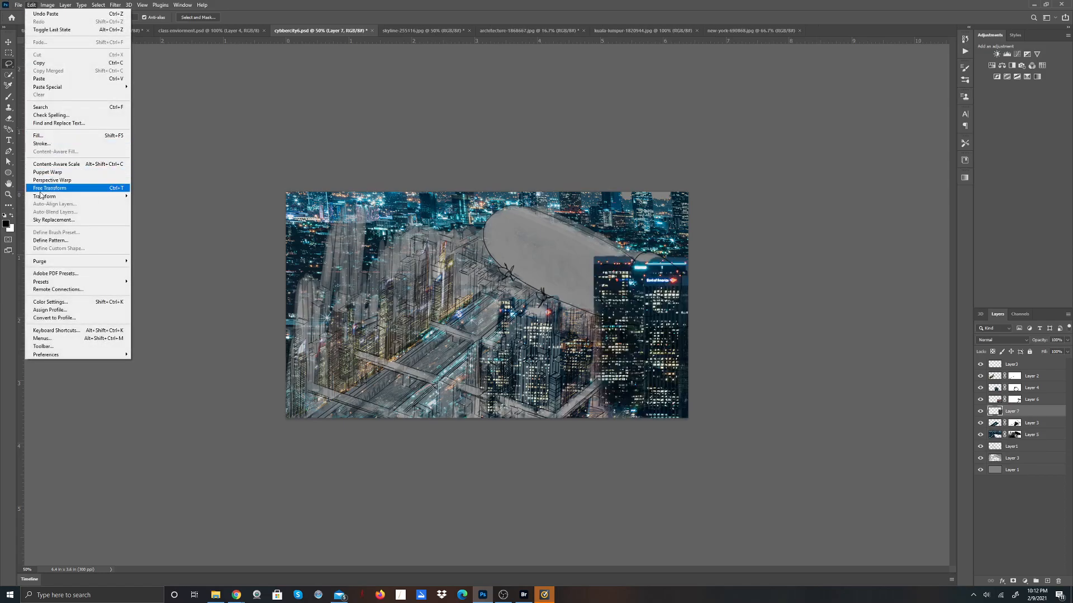
left_click(91, 190)
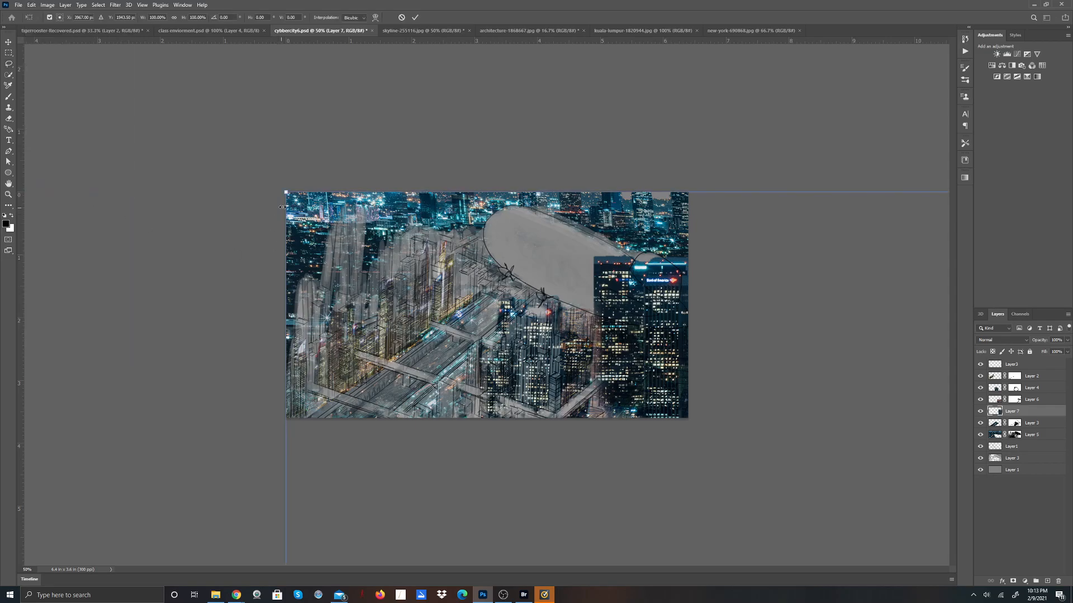
left_click_drag(285, 191, 784, 480)
left_click_drag(544, 364, 86, 192)
left_click_drag(504, 232, 462, 308)
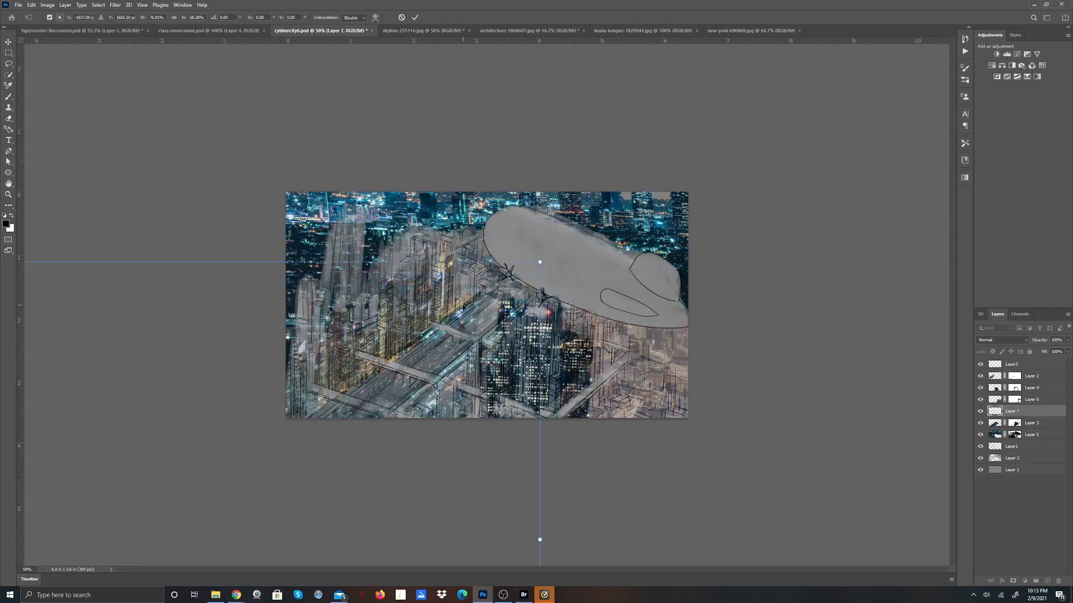
left_click_drag(539, 261, 150, 341)
left_click_drag(108, 395, 802, 288)
left_click_drag(843, 233, 242, 297)
left_click_drag(93, 415, 375, 337)
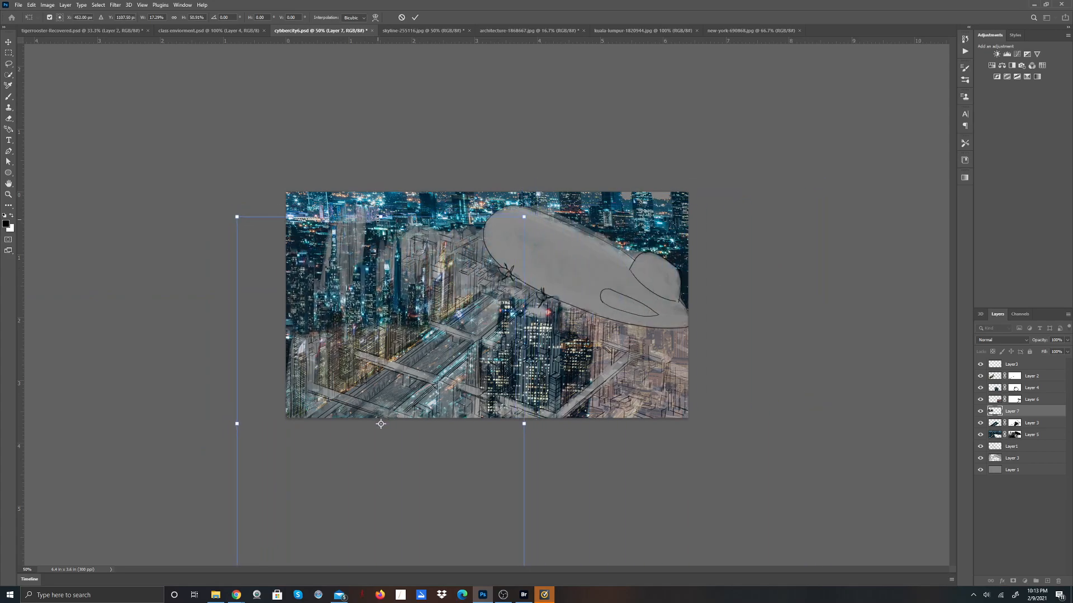
Step: Stretch the pasted skyline to about 22% width and 68% height over the left towers and apply the transform
left_click_drag(382, 216, 396, 73)
left_click_drag(366, 262, 372, 372)
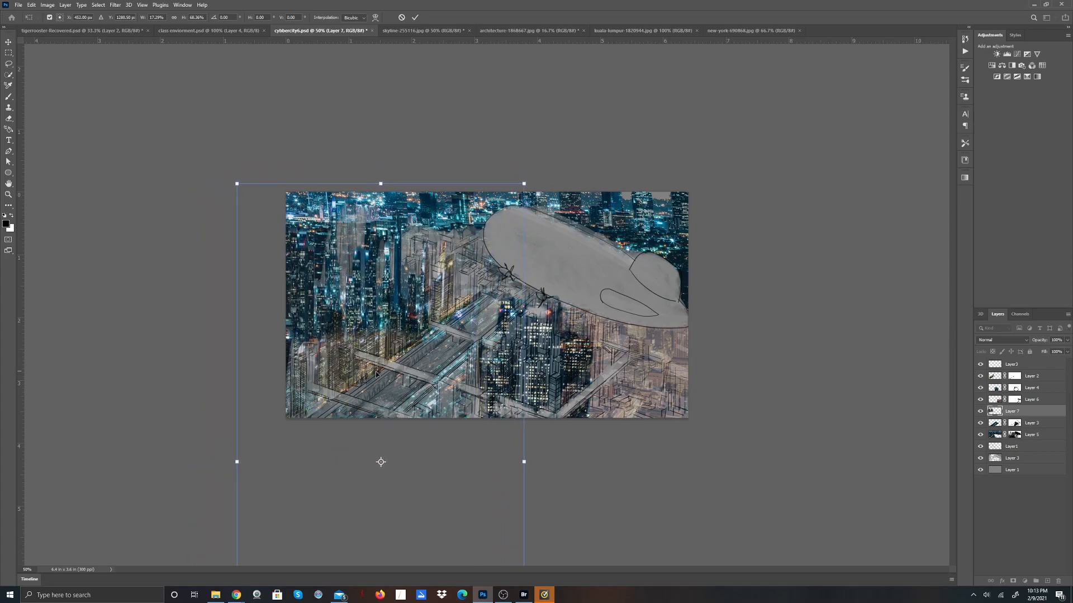
left_click_drag(524, 462, 583, 462)
left_click_drag(235, 460, 216, 461)
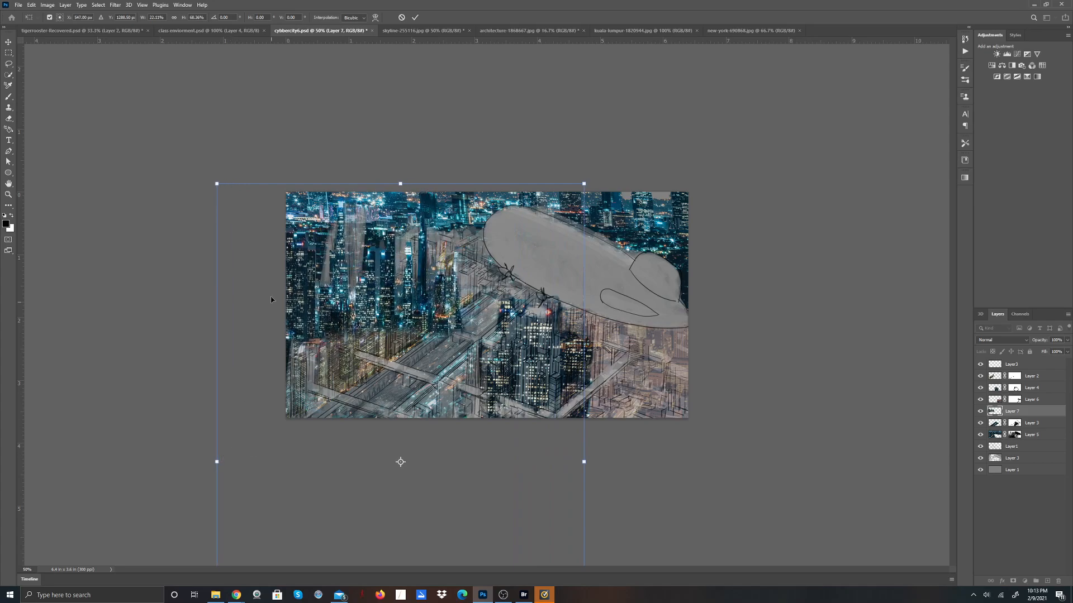
left_click(32, 5)
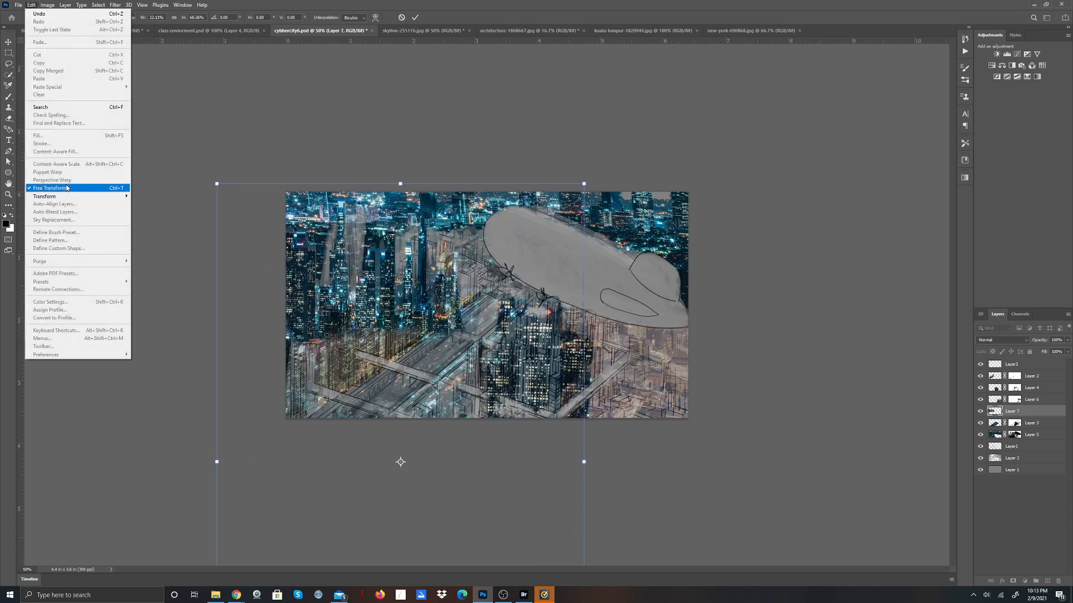
left_click(415, 17)
left_click(415, 17)
key("l")
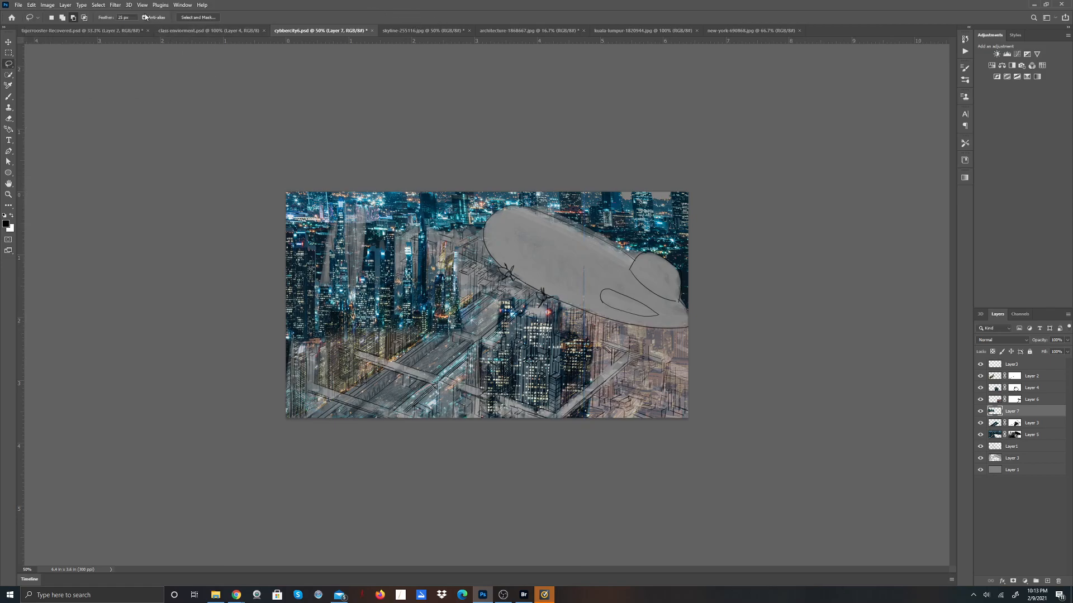
Step: Skew the Layer 7 skyline so its top edge rises toward the right, and reposition it over the left towers
left_click(35, 6)
mouse_move(98, 200)
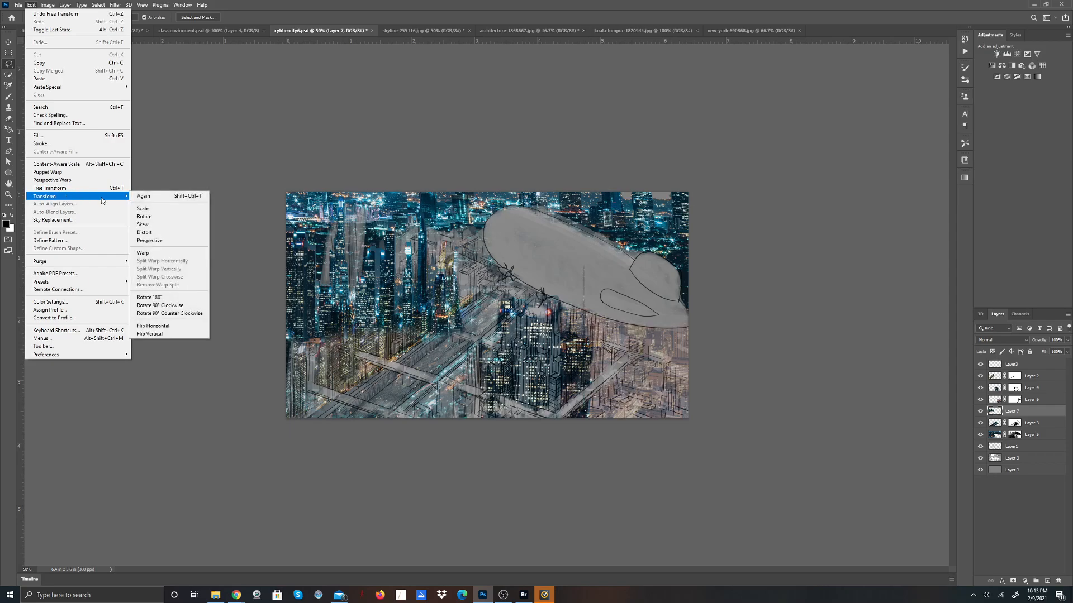
left_click(153, 225)
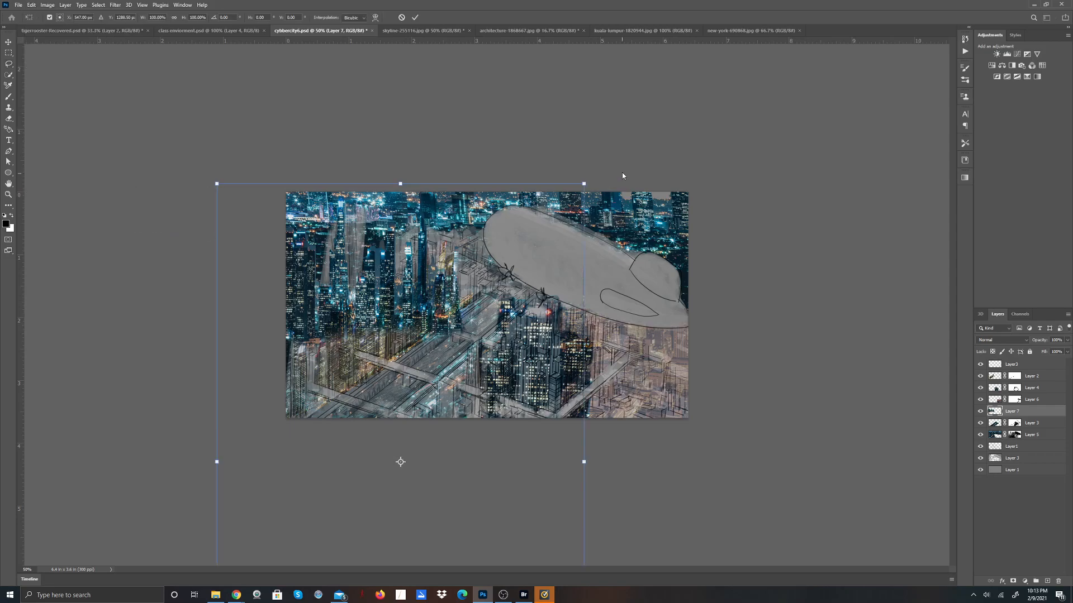
left_click_drag(584, 183, 582, 62)
left_click_drag(461, 229, 471, 274)
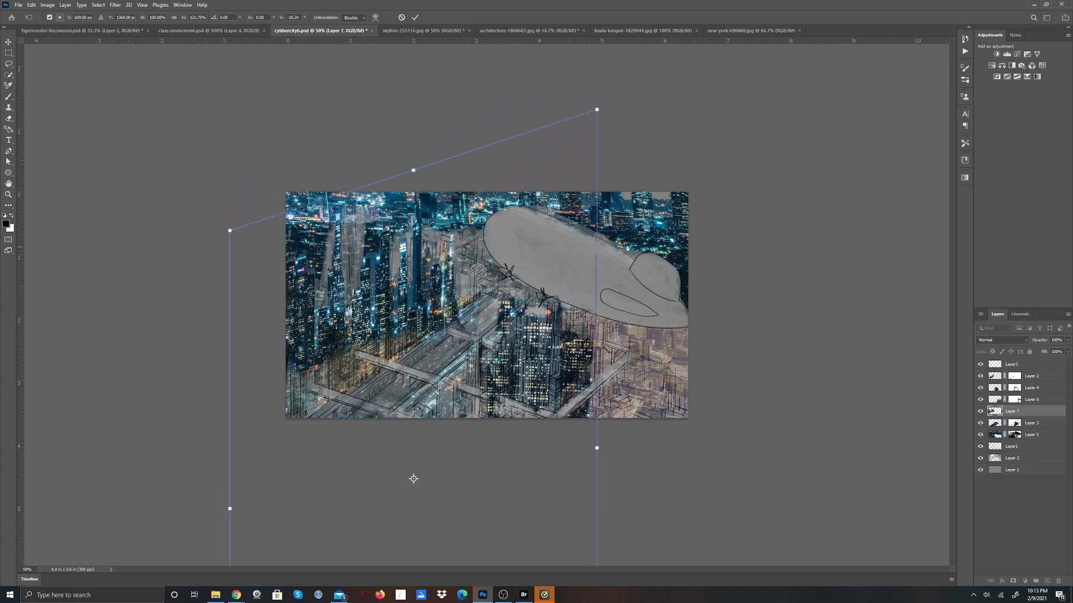
left_click_drag(510, 228, 508, 218)
left_click_drag(594, 104, 553, 117)
mouse_move(487, 248)
left_mouse_down()
mouse_move(502, 235)
mouse_move(482, 241)
left_mouse_up()
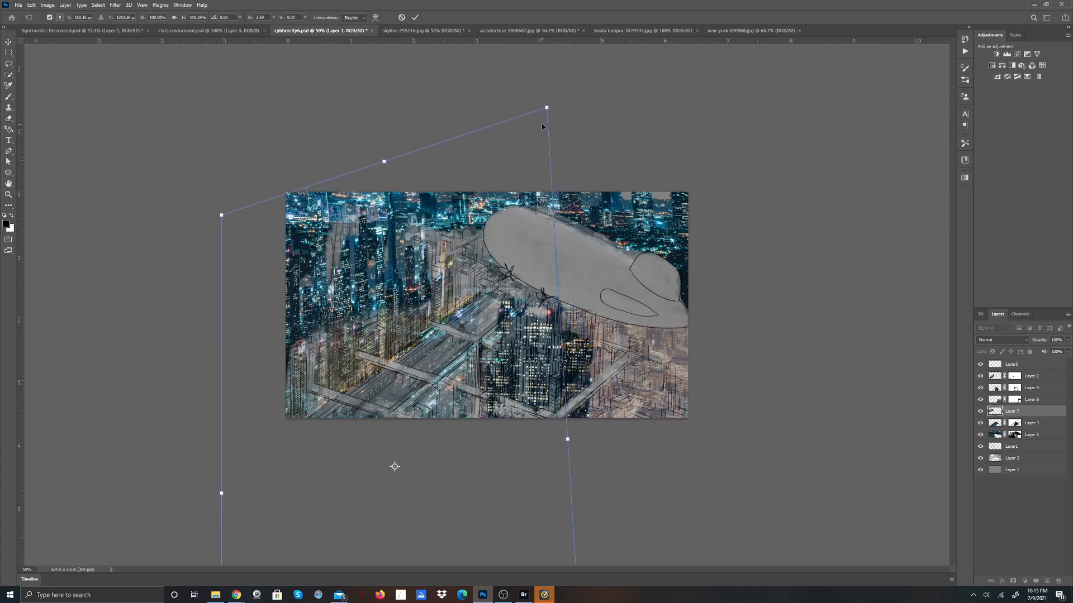
Step: Refine the skyline's skew by straightening its right edge and lowering its left edge, and apply the transform
mouse_move(545, 112)
left_mouse_down()
mouse_move(526, 118)
mouse_move(568, 113)
mouse_move(558, 119)
left_mouse_up()
mouse_move(397, 171)
left_mouse_down()
mouse_move(434, 159)
mouse_move(395, 170)
left_mouse_up()
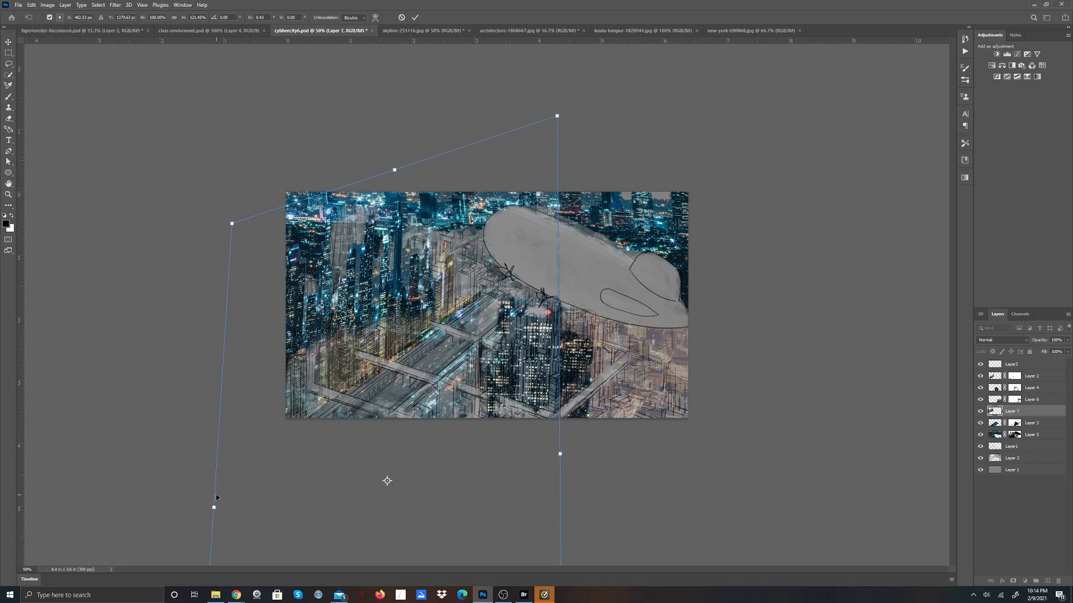
mouse_move(214, 508)
left_mouse_down()
mouse_move(214, 489)
mouse_move(213, 522)
left_mouse_up()
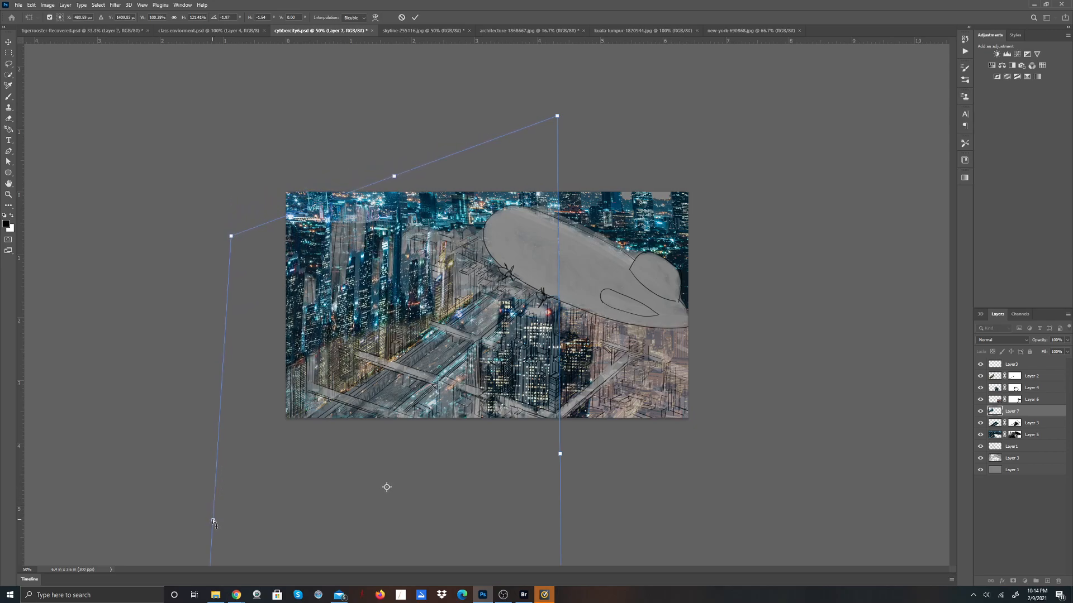
mouse_move(563, 458)
left_mouse_down()
mouse_move(563, 427)
mouse_move(563, 453)
left_mouse_up()
left_click(415, 17)
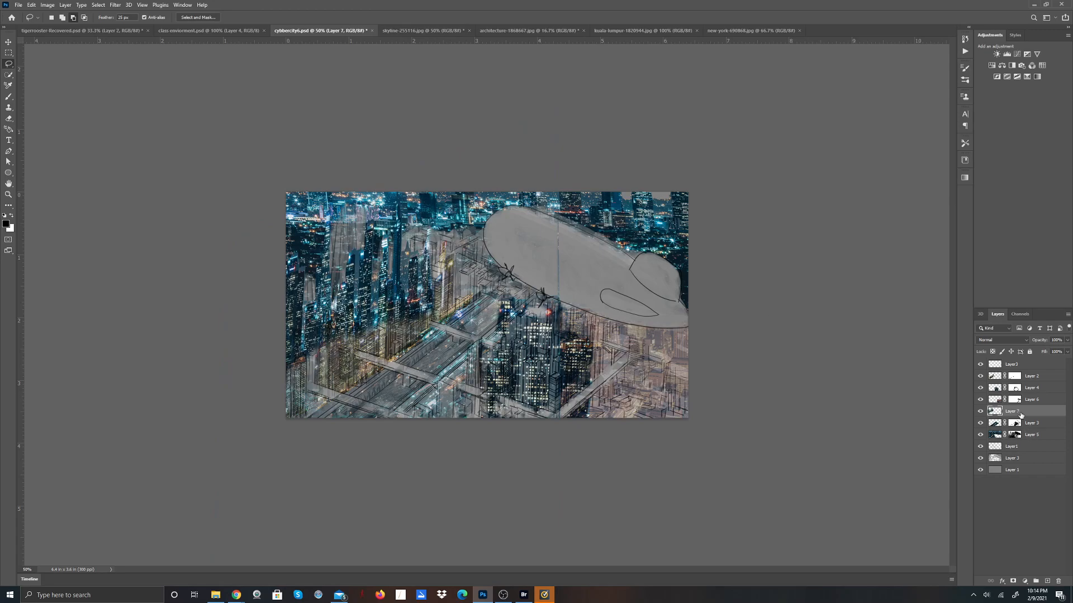
Step: Toggle the visibility of Layer 7 and Layer 2 to compare what each contributes, and reselect Layer 7
mouse_move(1021, 414)
left_mouse_down()
mouse_move(1026, 443)
mouse_move(1027, 377)
mouse_move(1033, 415)
left_mouse_up()
left_click(980, 411)
left_click(980, 411)
left_click(979, 378)
left_click(979, 377)
left_click(992, 382)
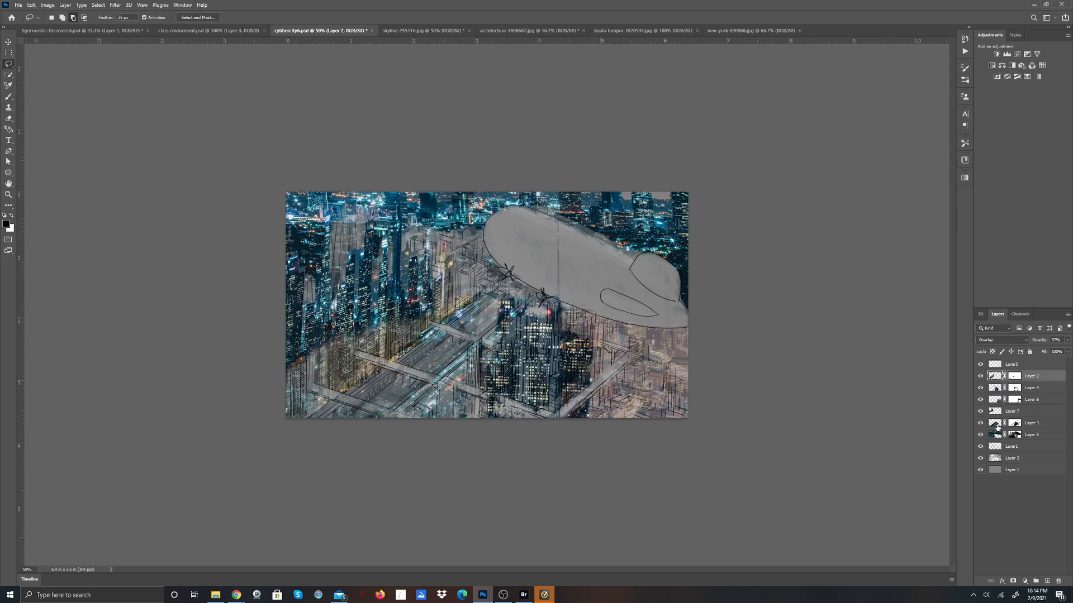
left_click(994, 411)
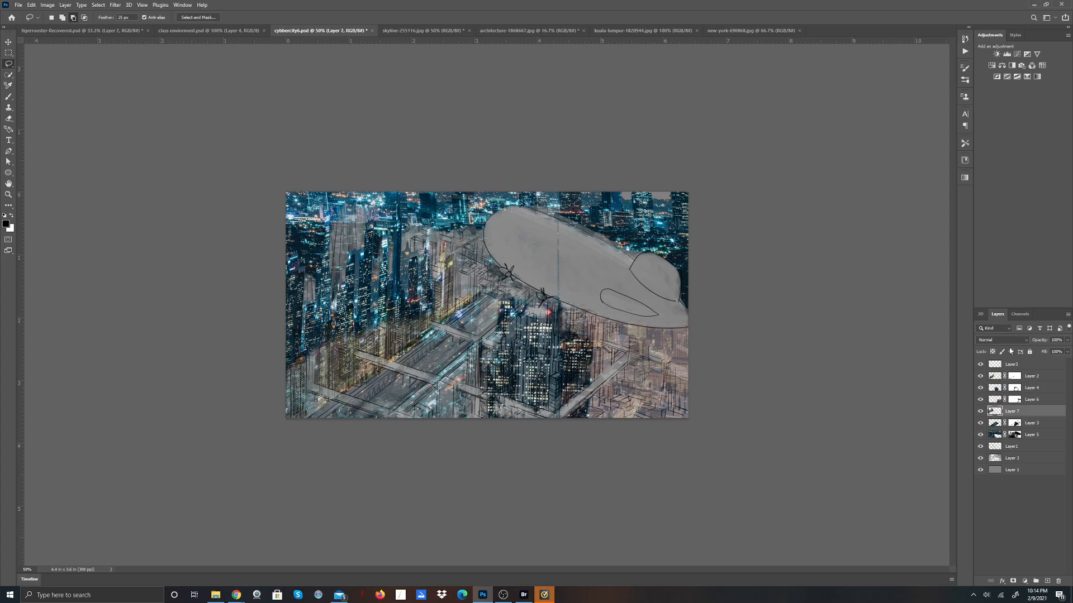
Step: Set Layer 7's blend mode to Overlay and raise Layer 2's opacity to the maximum
left_click(1024, 342)
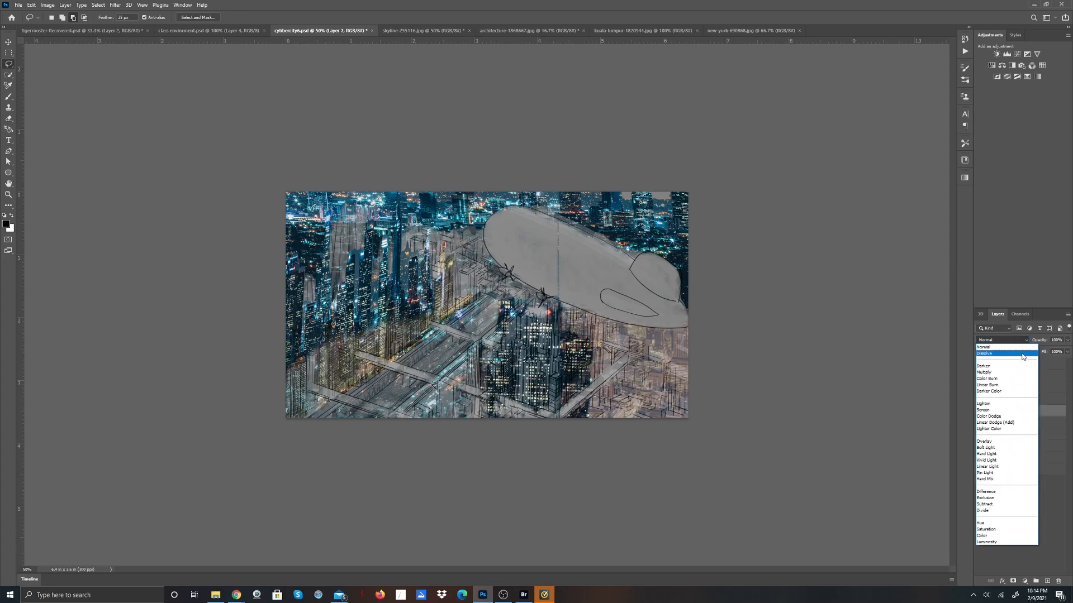
left_click(1003, 442)
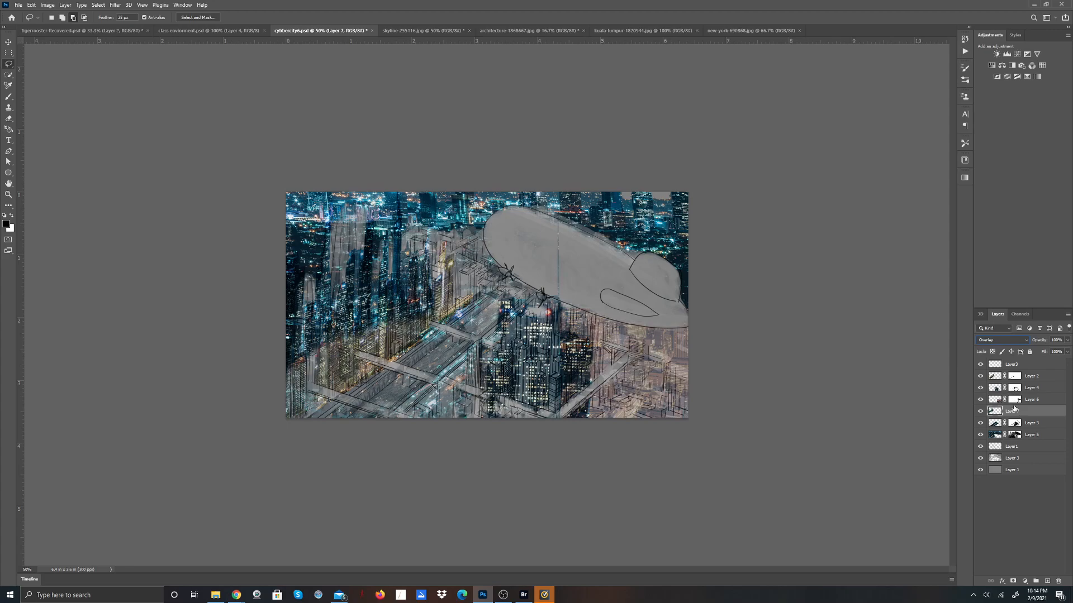
left_click(979, 376)
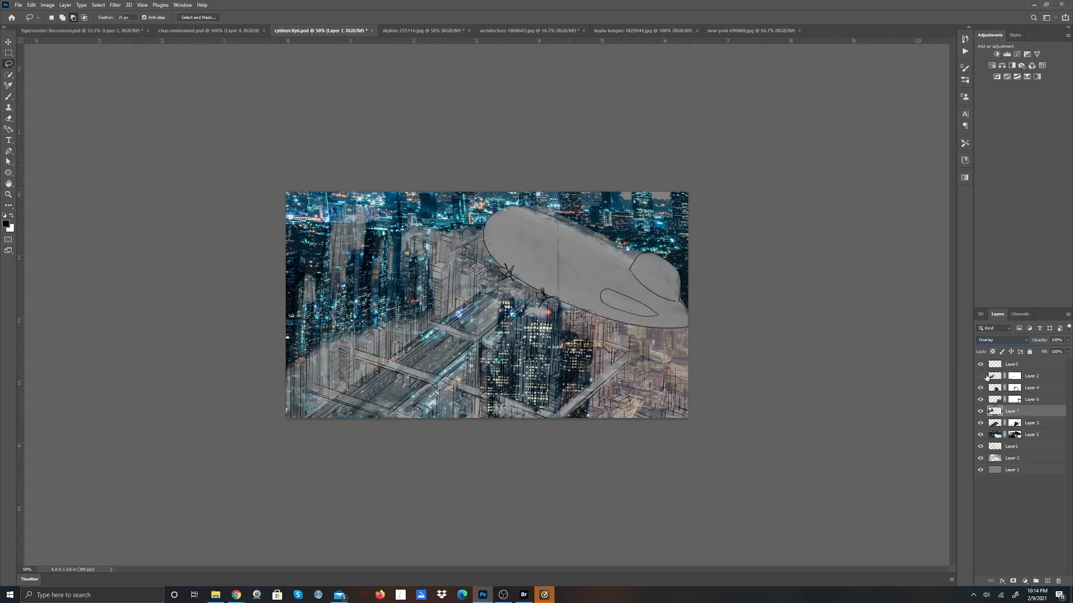
left_click(992, 379)
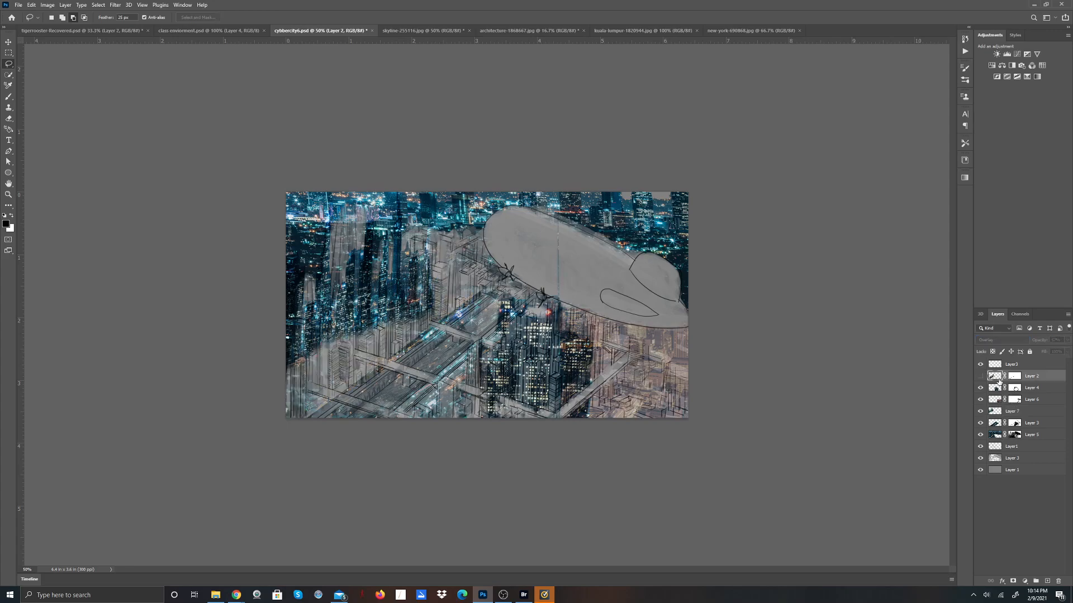
left_click(980, 376)
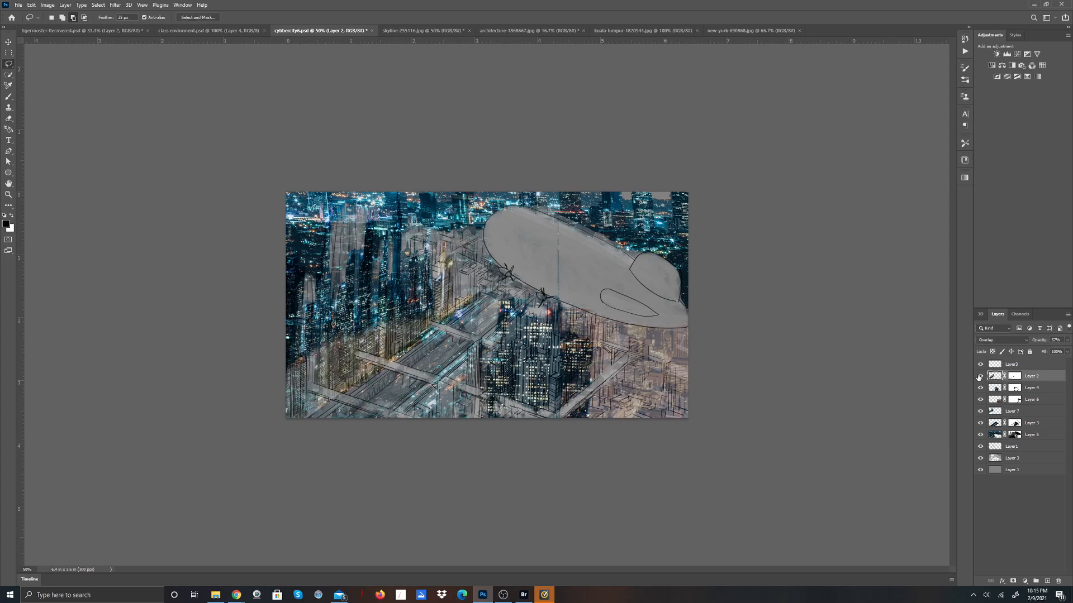
left_click(1066, 340)
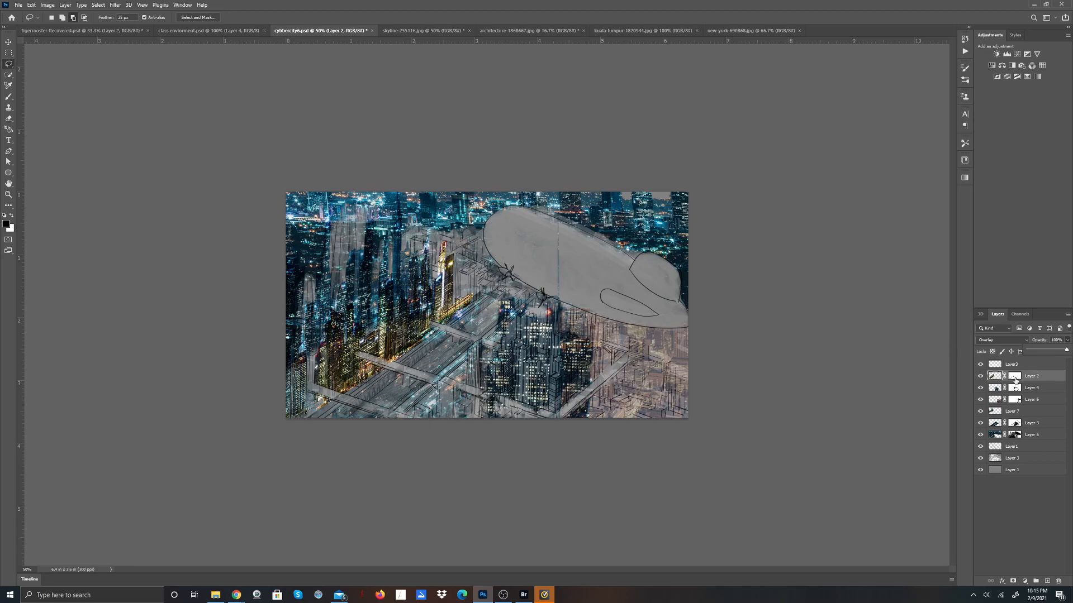
Step: Move the Layer 7 skyline slightly up and to the left over the left towers
left_click(997, 416)
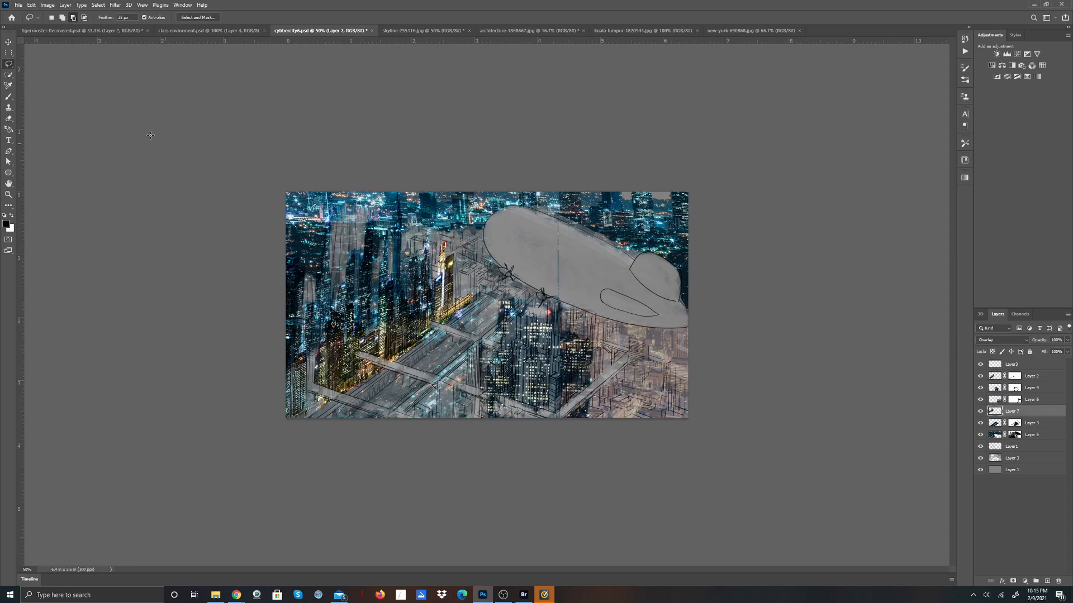
left_click(9, 42)
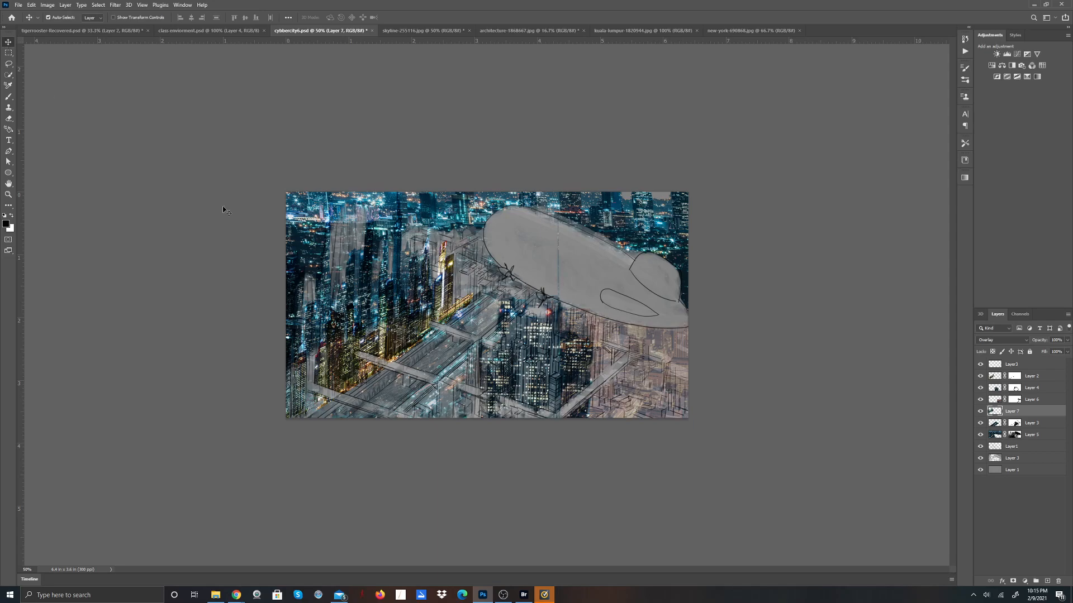
mouse_move(375, 293)
left_mouse_down()
mouse_move(331, 280)
mouse_move(355, 271)
left_mouse_up()
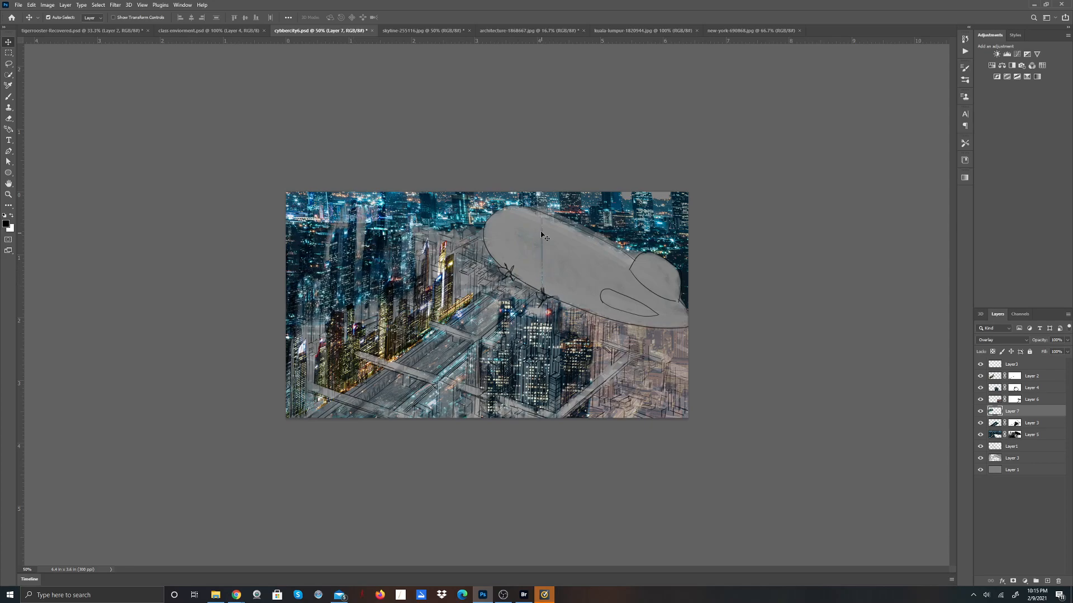
Step: Widen the Layer 7 skyline to about 113%, rotate it about -1.5°, shift it down and left, and apply the transform
left_click(32, 6)
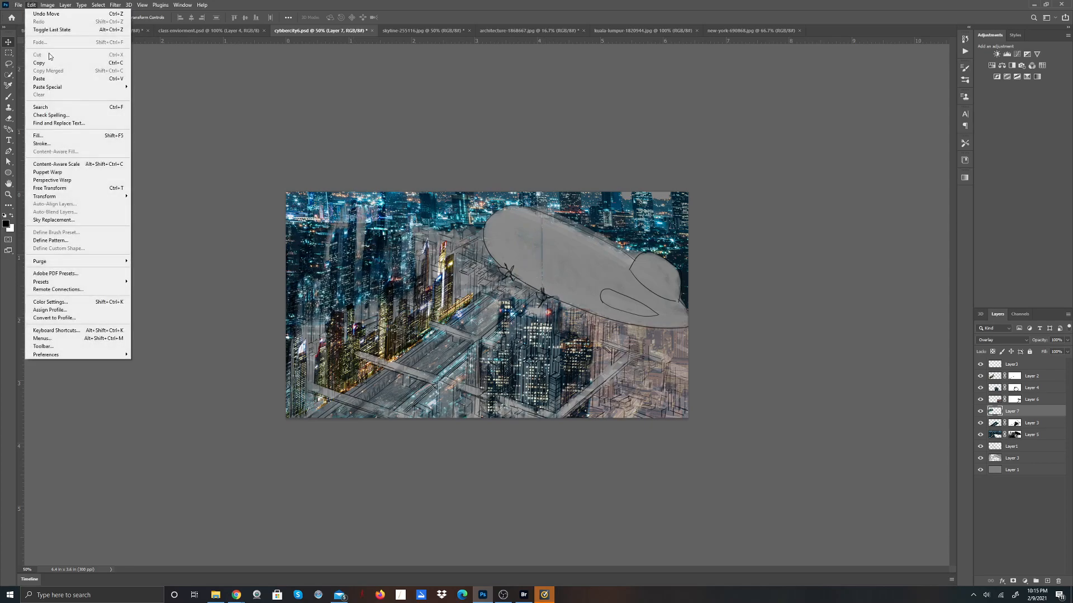
left_click(64, 189)
left_click_drag(550, 467, 593, 467)
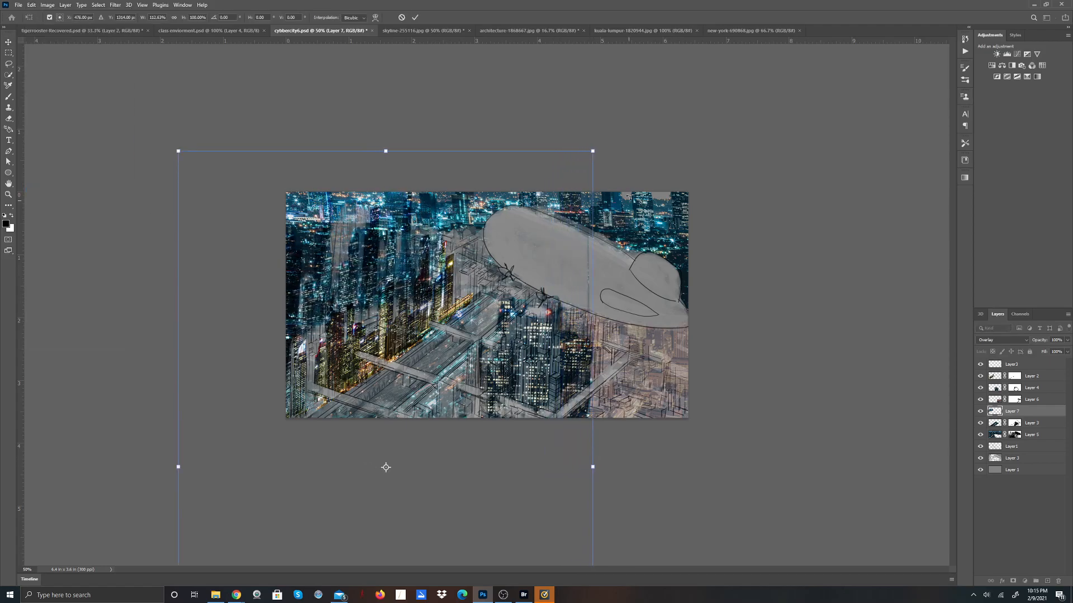
left_click_drag(610, 151, 605, 138)
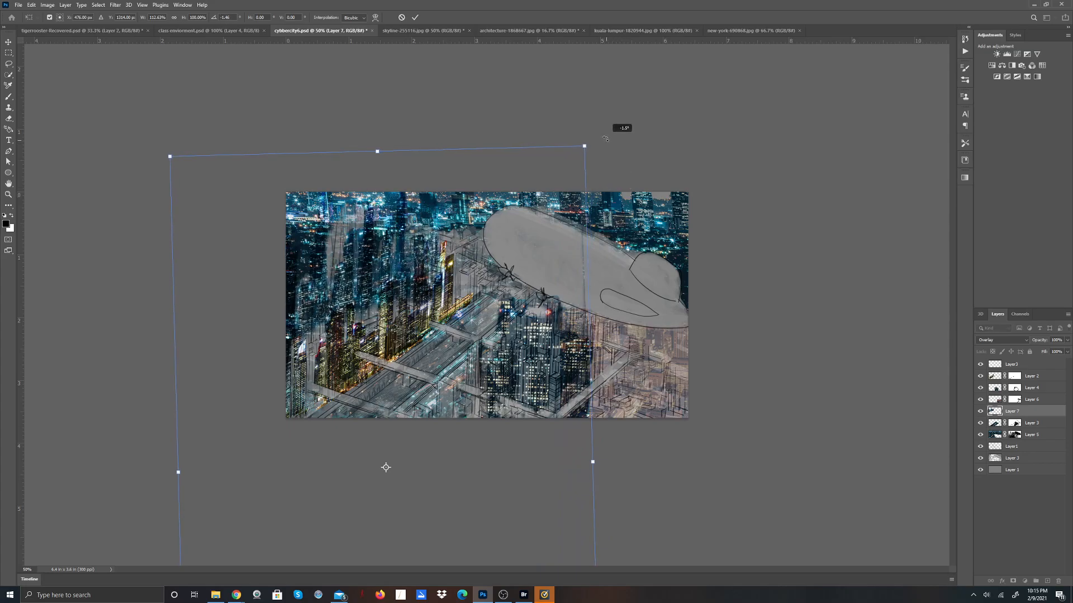
left_click_drag(501, 200, 476, 217)
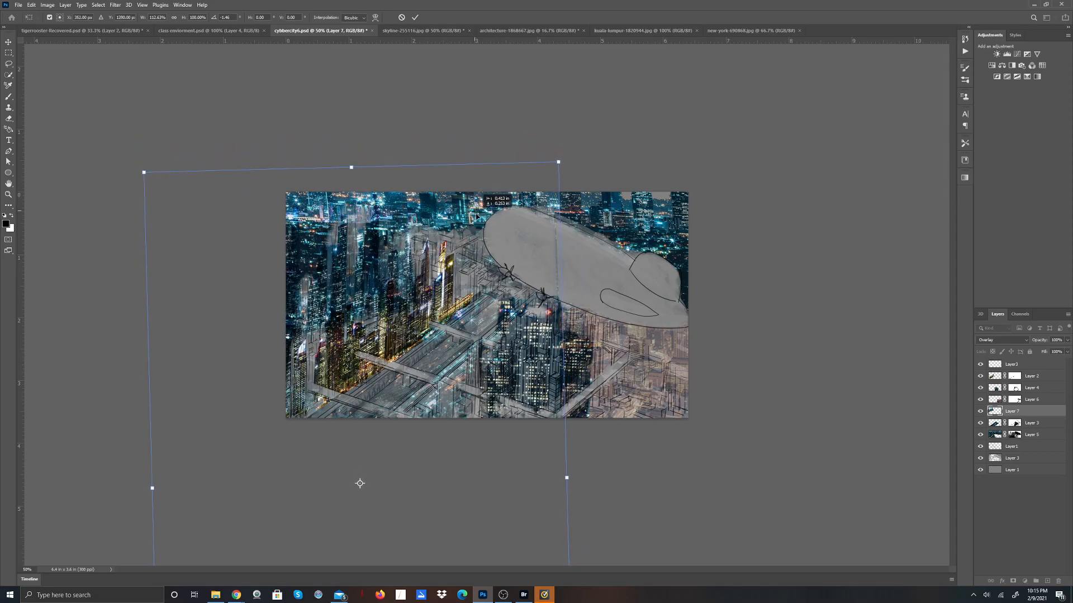
mouse_move(477, 217)
left_mouse_down()
mouse_move(485, 214)
mouse_move(449, 216)
mouse_move(465, 221)
left_mouse_up()
left_click(415, 17)
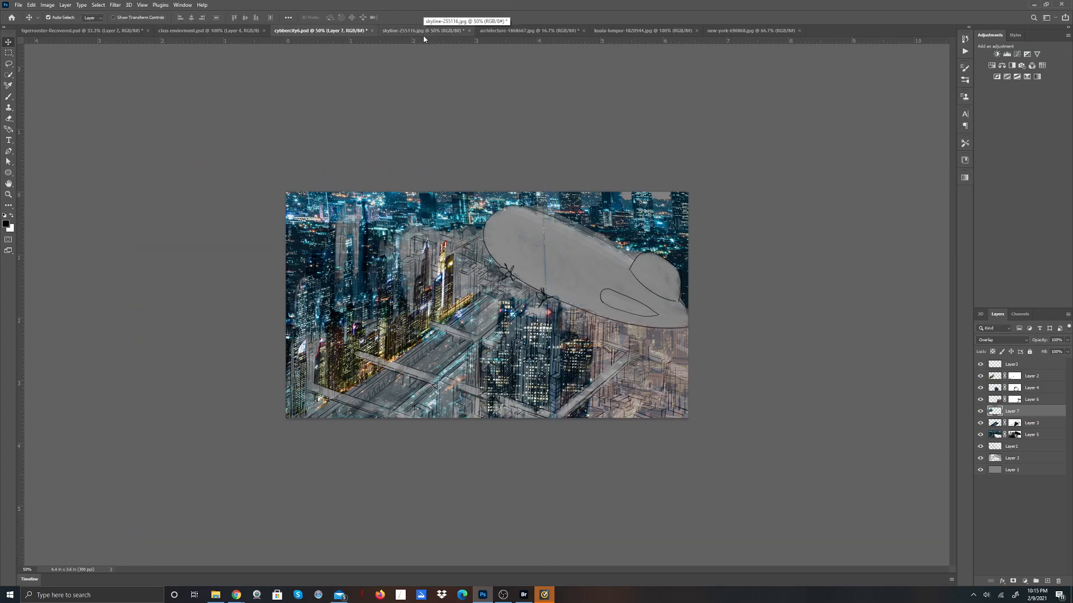
Step: Add a layer mask to Layer 7 and brush away parts of the skyline over the left towers
left_click(1011, 581)
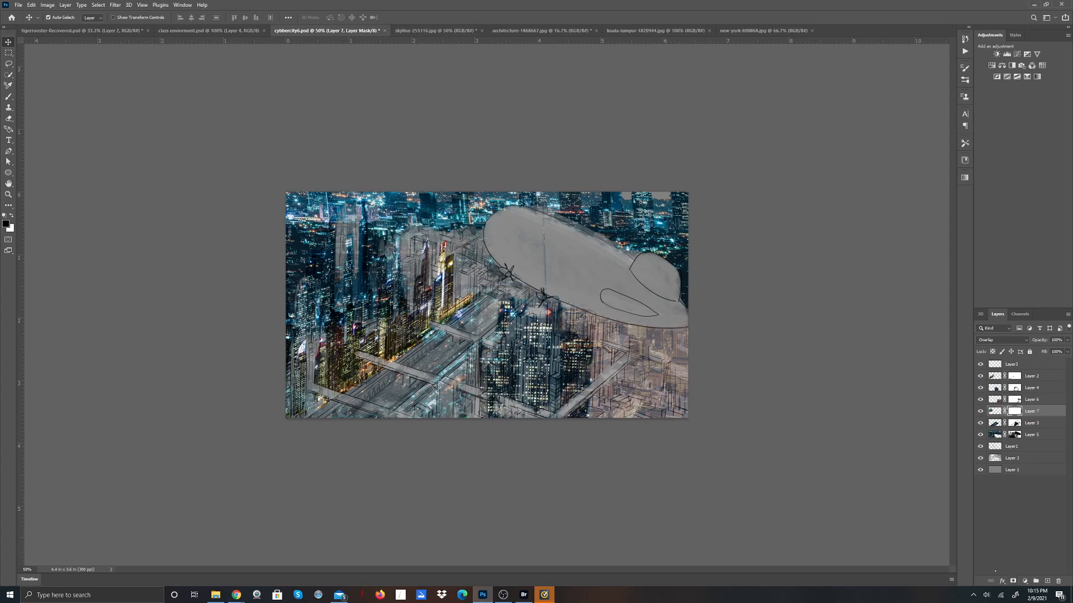
key("b")
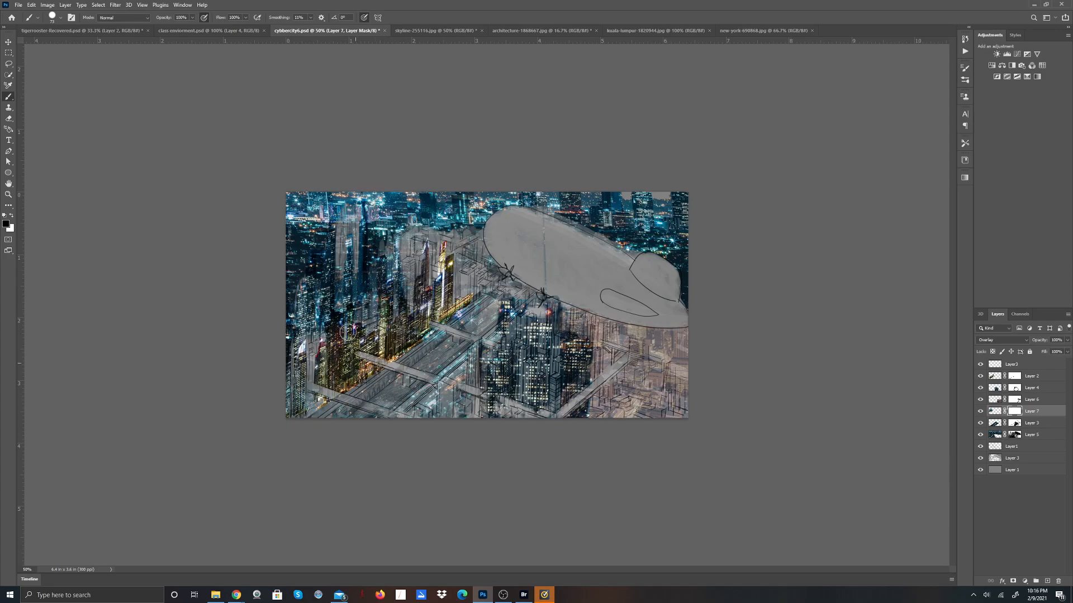
left_click_drag(309, 337, 308, 298)
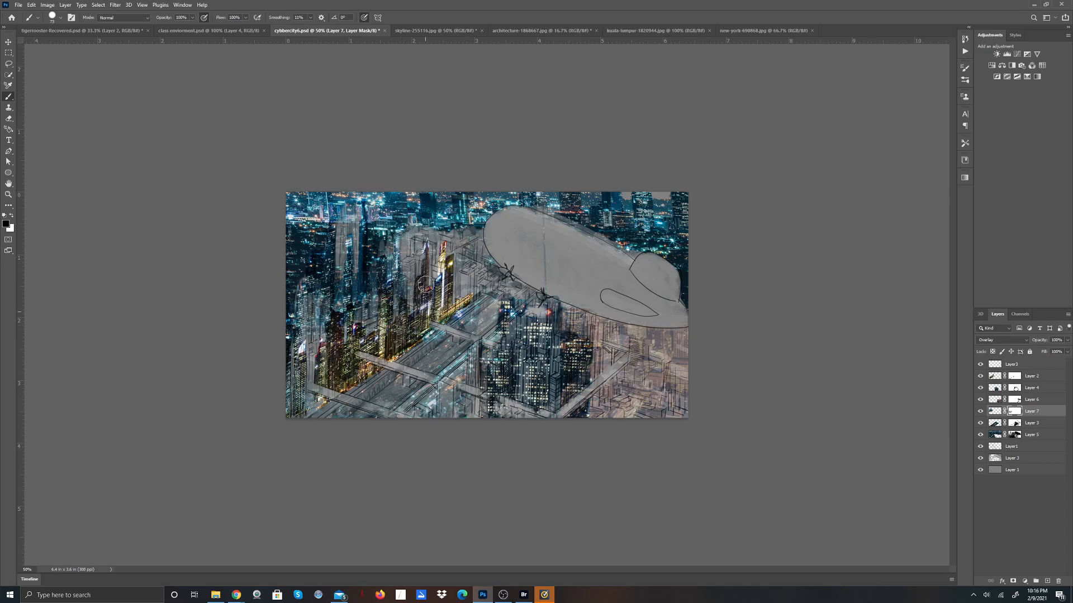
left_click_drag(400, 276, 396, 310)
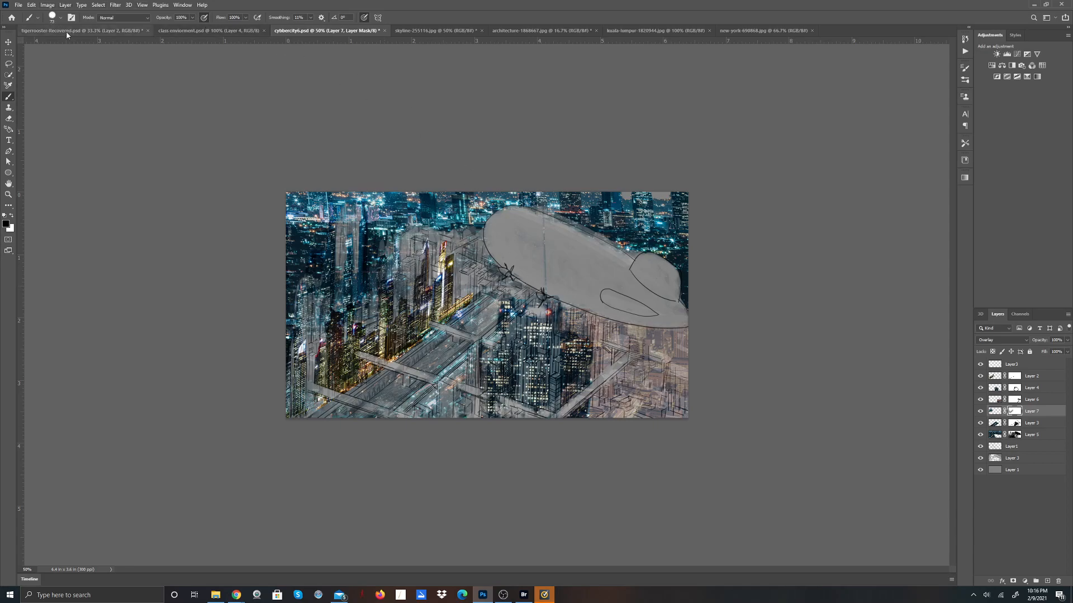
right_click(997, 414)
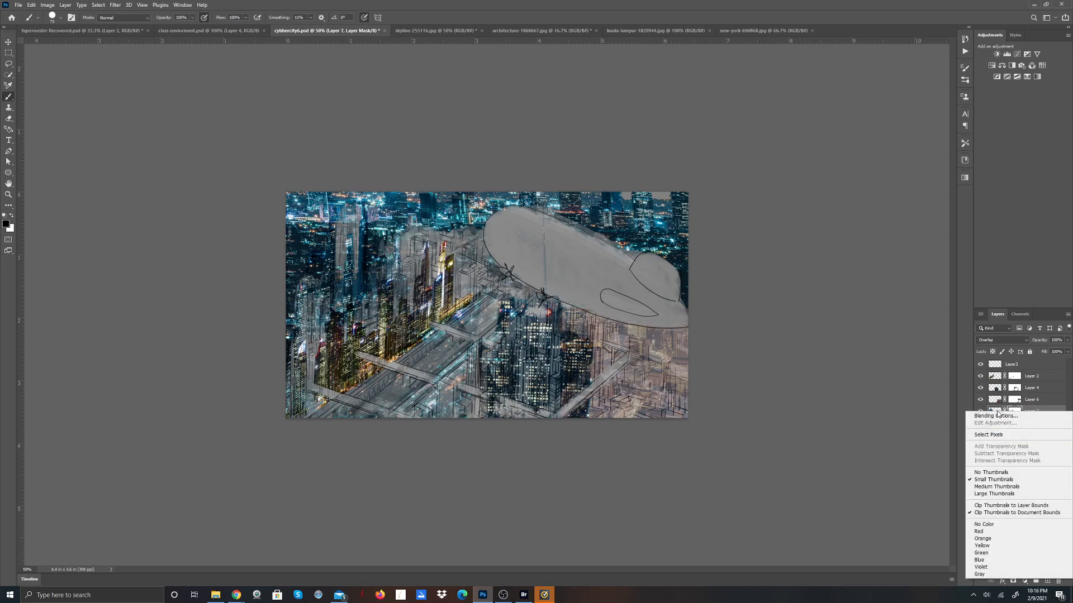
left_click(998, 416)
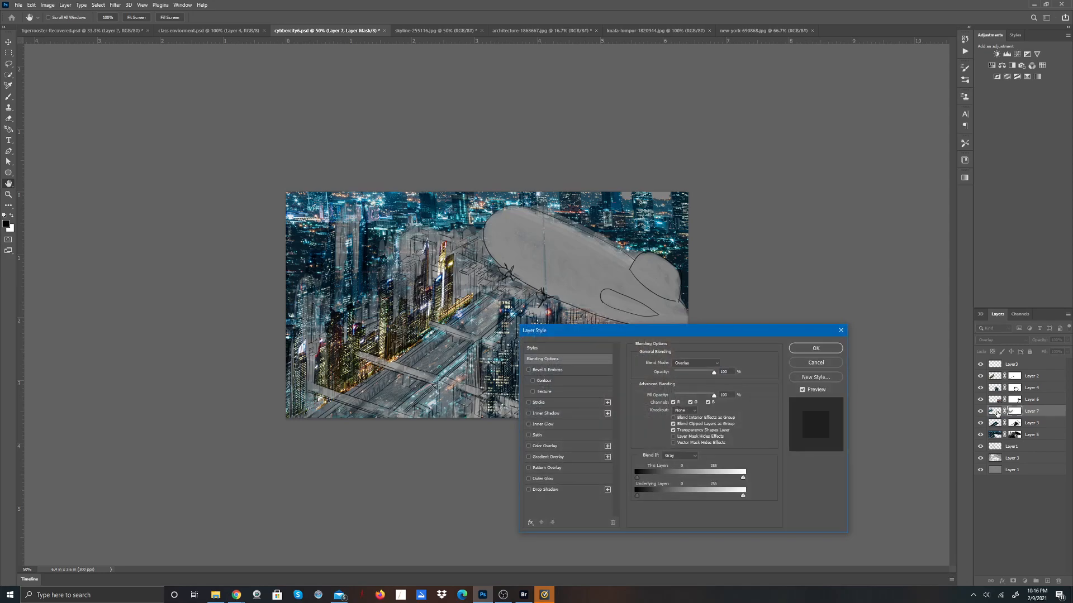
left_click(840, 331)
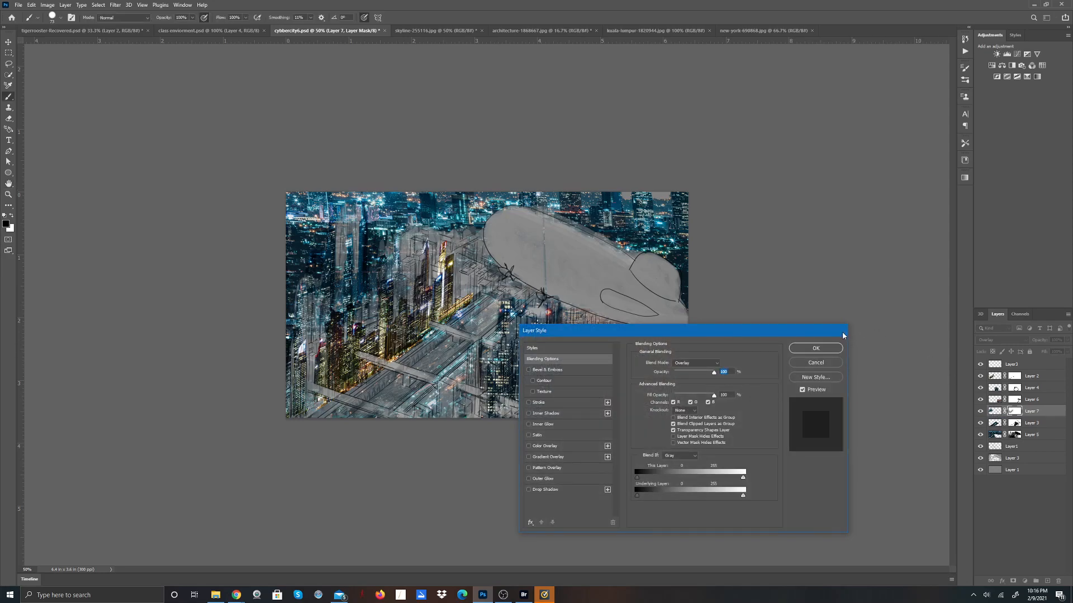
left_click(997, 412)
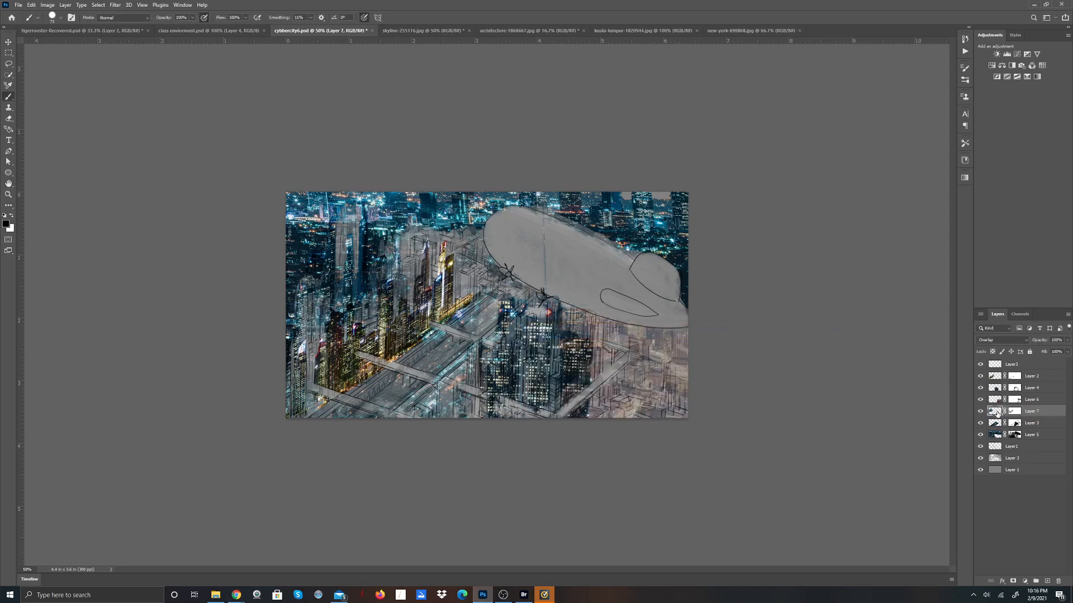
right_click(997, 412)
key("Escape")
Step: Duplicate Layer 7 under the default copy name and shift the copy to the left across the left towers
left_click(66, 5)
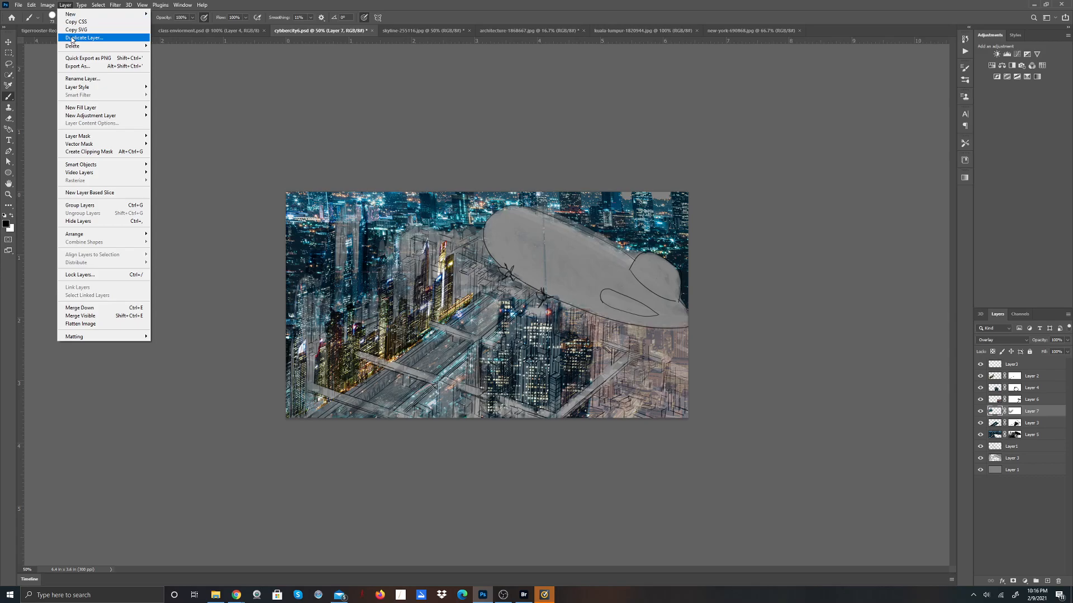
left_click(84, 38)
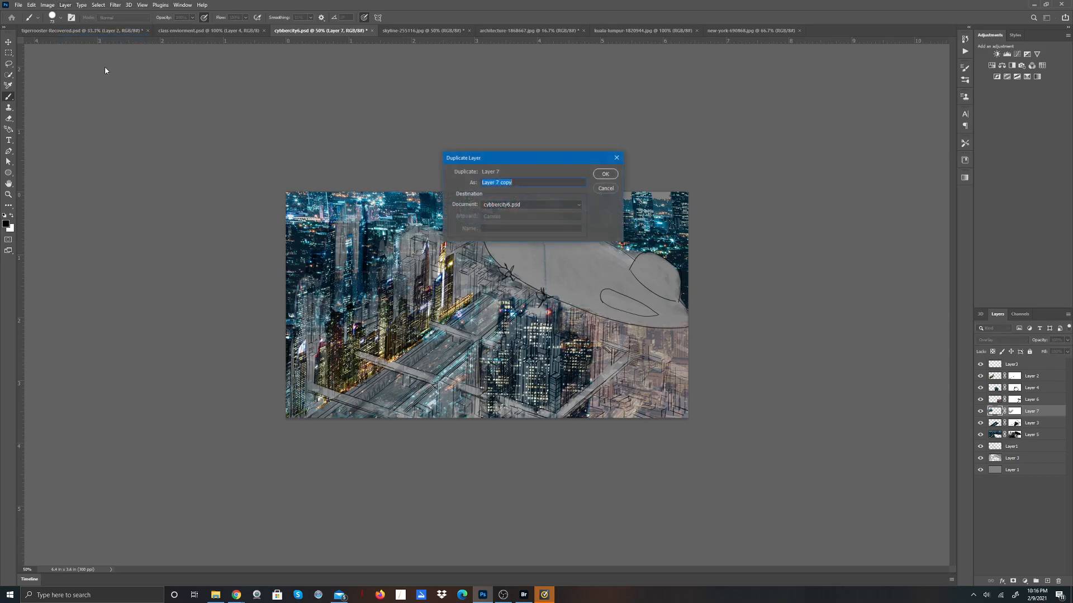
left_click(617, 174)
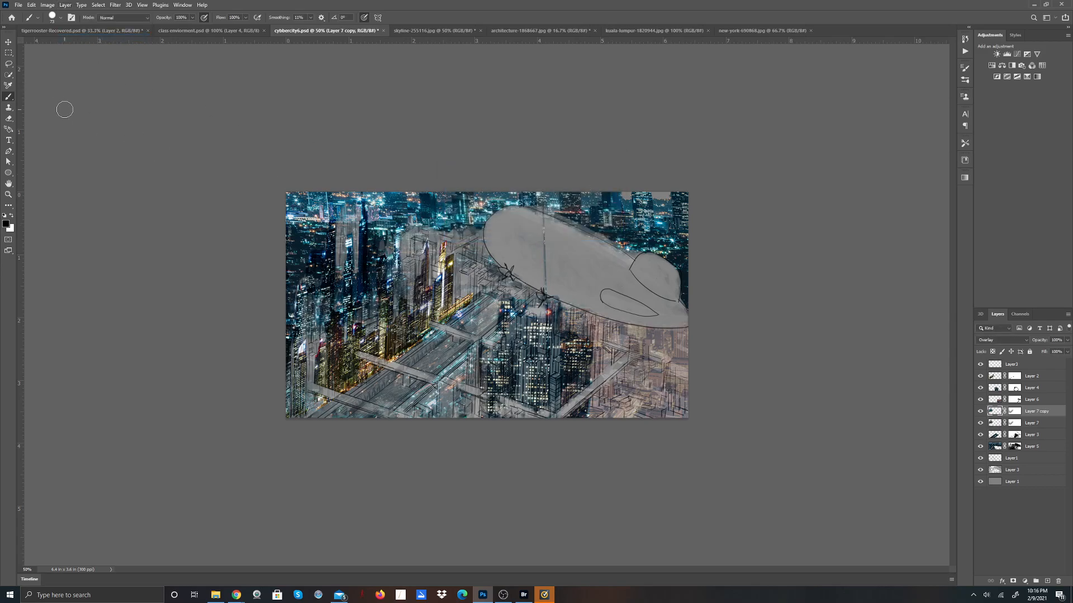
left_click(8, 42)
left_click_drag(343, 278, 327, 277)
left_click_drag(318, 281, 324, 284)
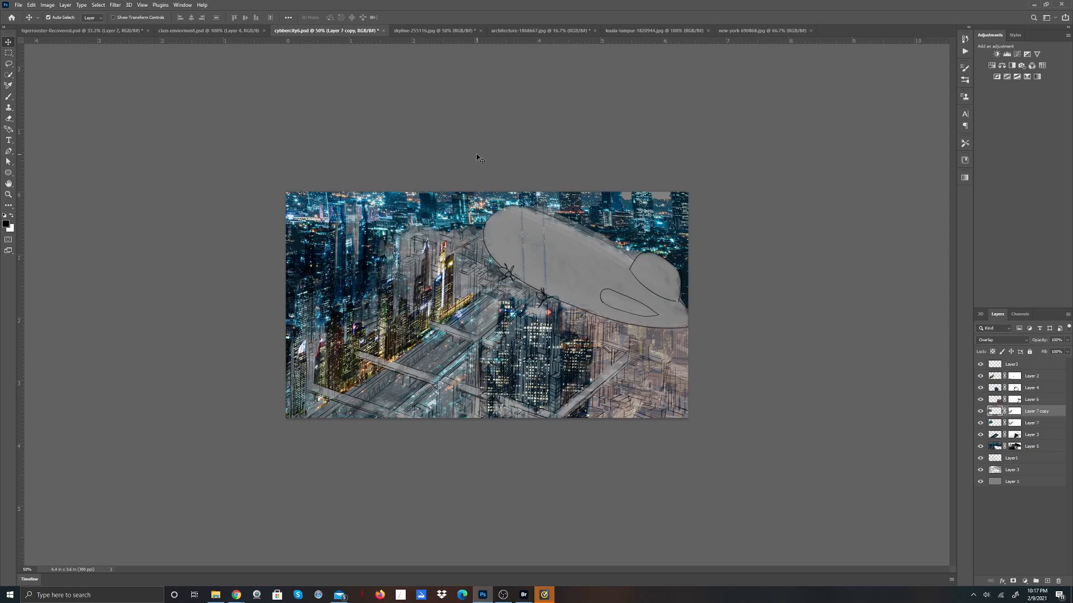
Step: Brush on the Layer 7 copy's mask to blend the duplicated skyline into the left towers
left_click(1015, 411)
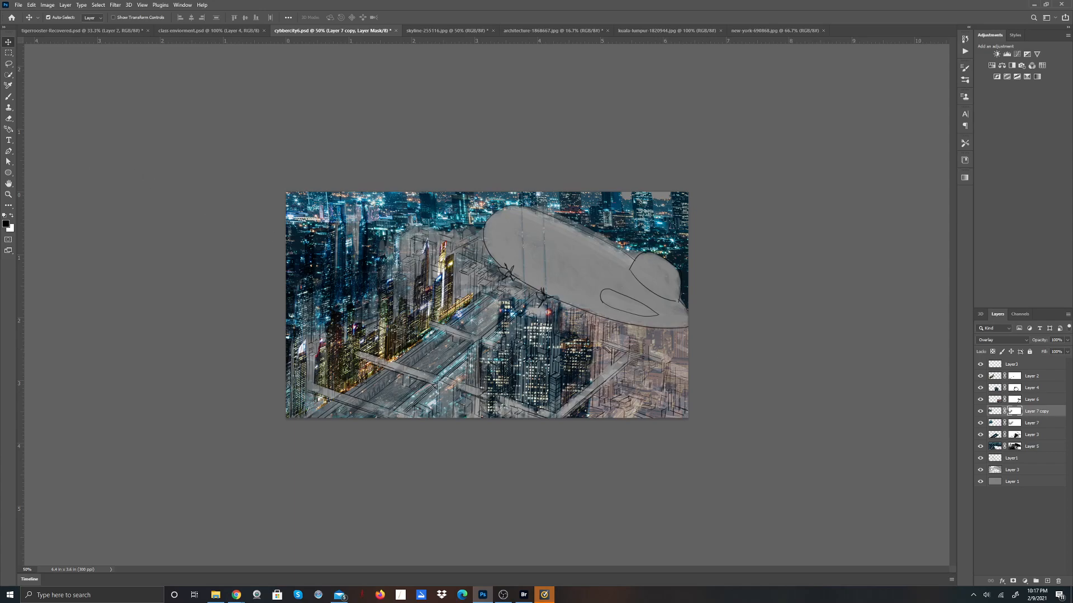
left_click(9, 97)
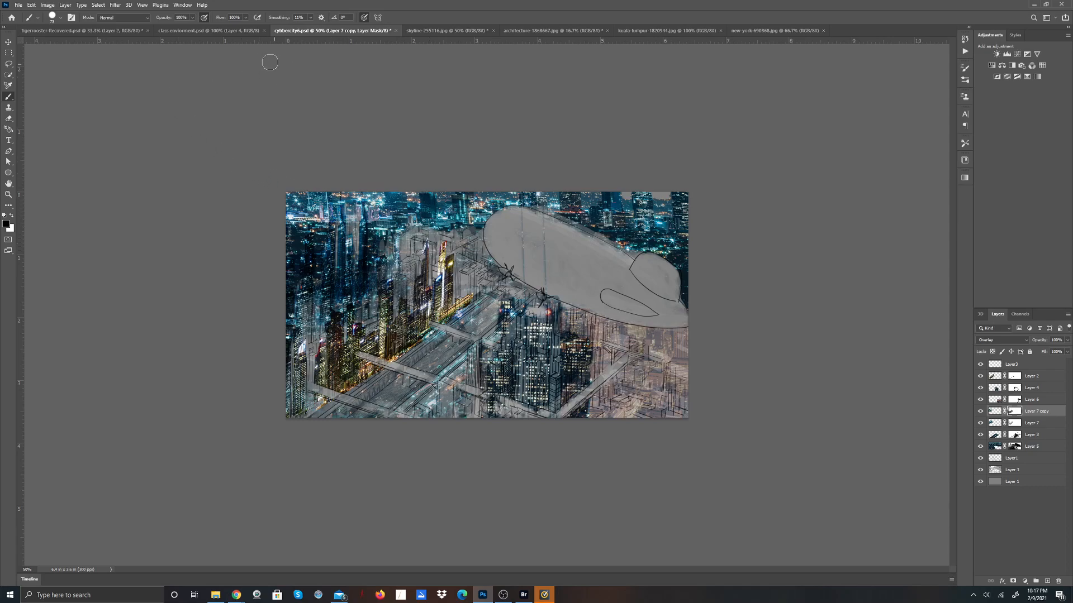
Step: Paste the copied skyline photo as a new layer above the Layer 7 copy
left_click(32, 5)
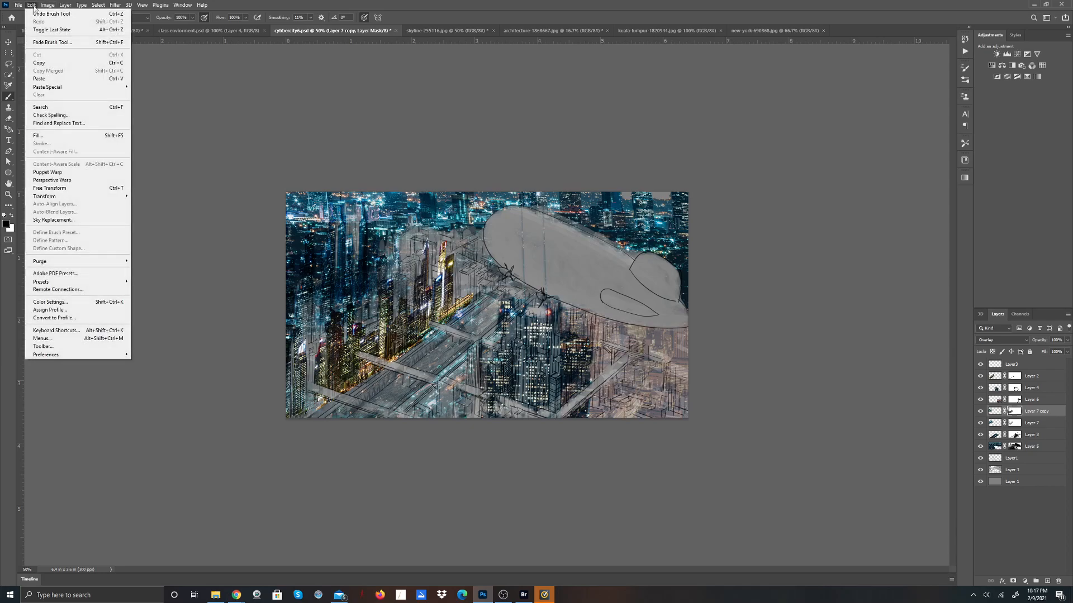
left_click(42, 79)
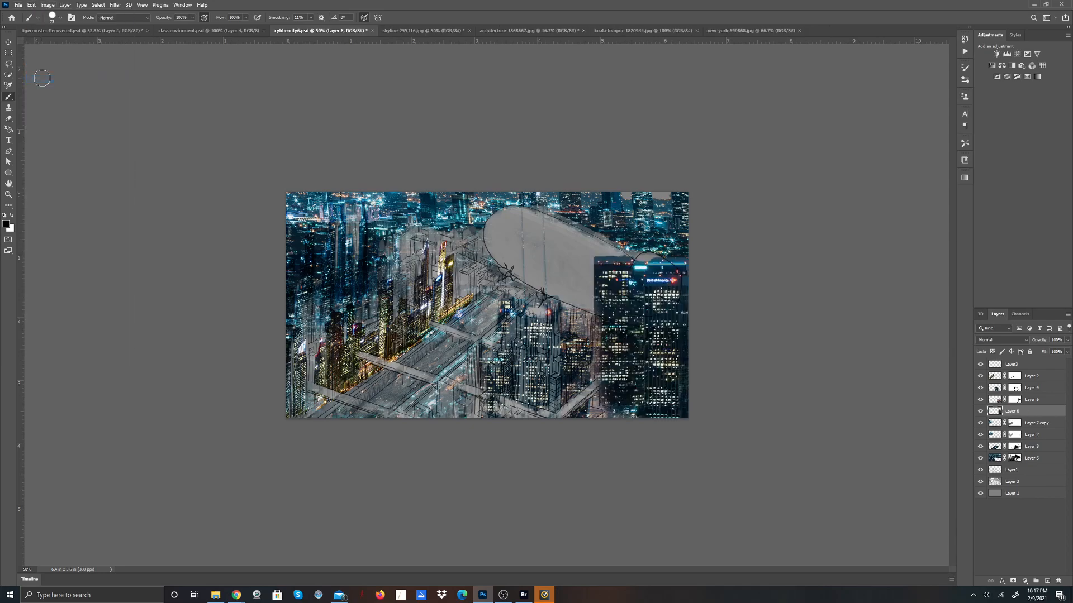
left_click(9, 42)
left_click_drag(609, 334, 181, 380)
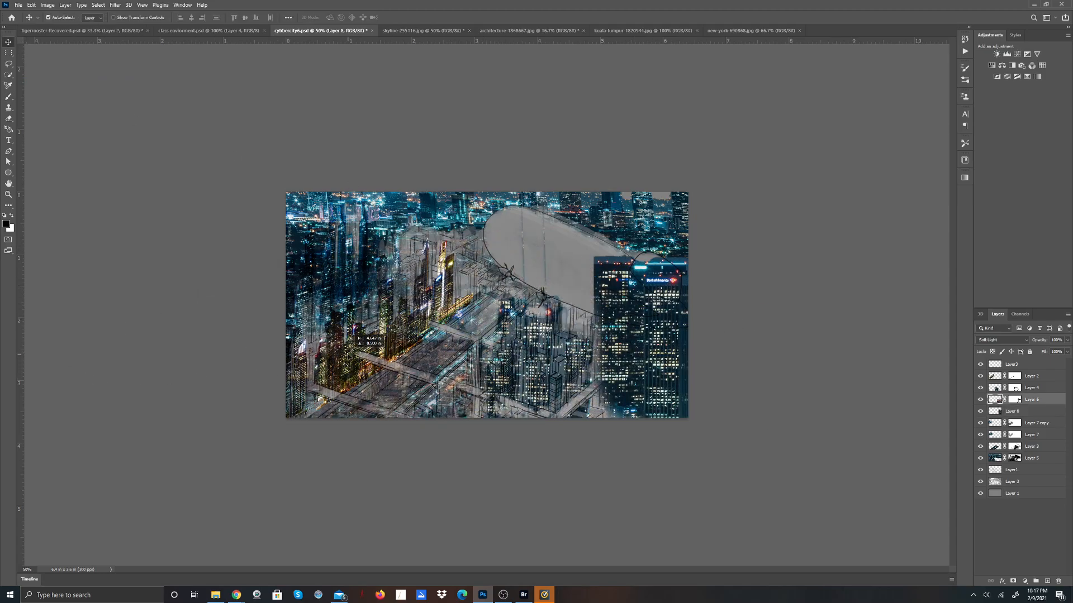
left_click(19, 5)
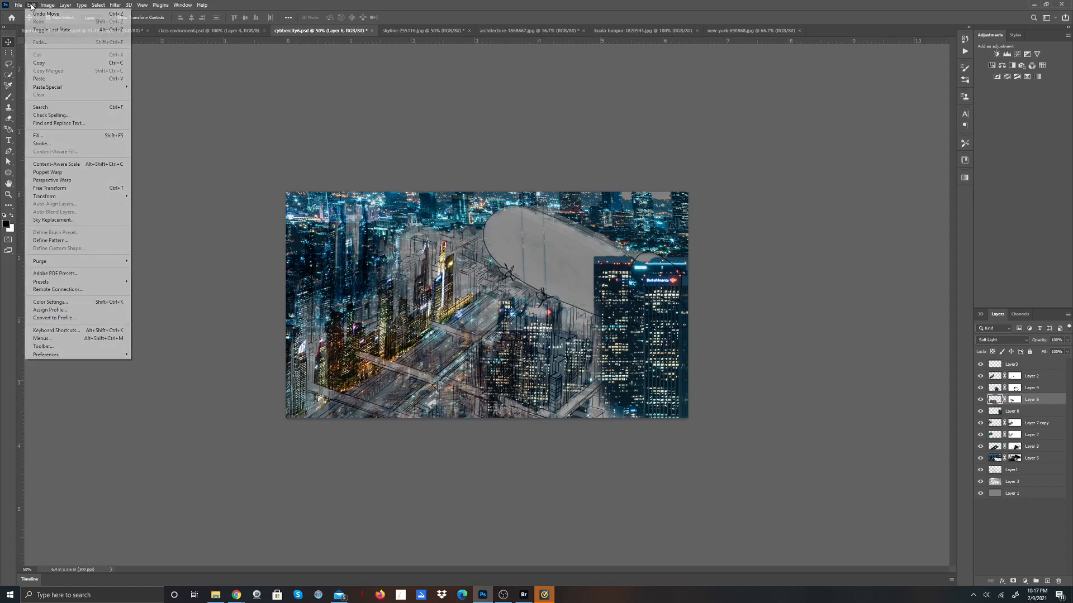
left_click(44, 12)
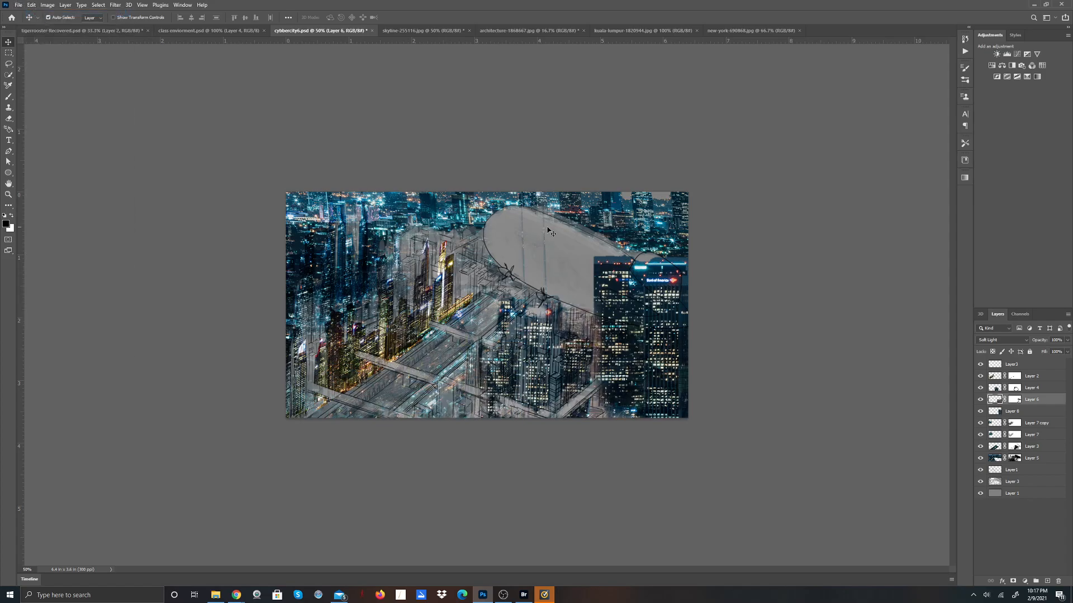
Step: Move the pasted Layer 8 skyline to the left and scale it down with Free Transform over the left towers
left_click(677, 274)
left_click_drag(677, 274, 154, 274)
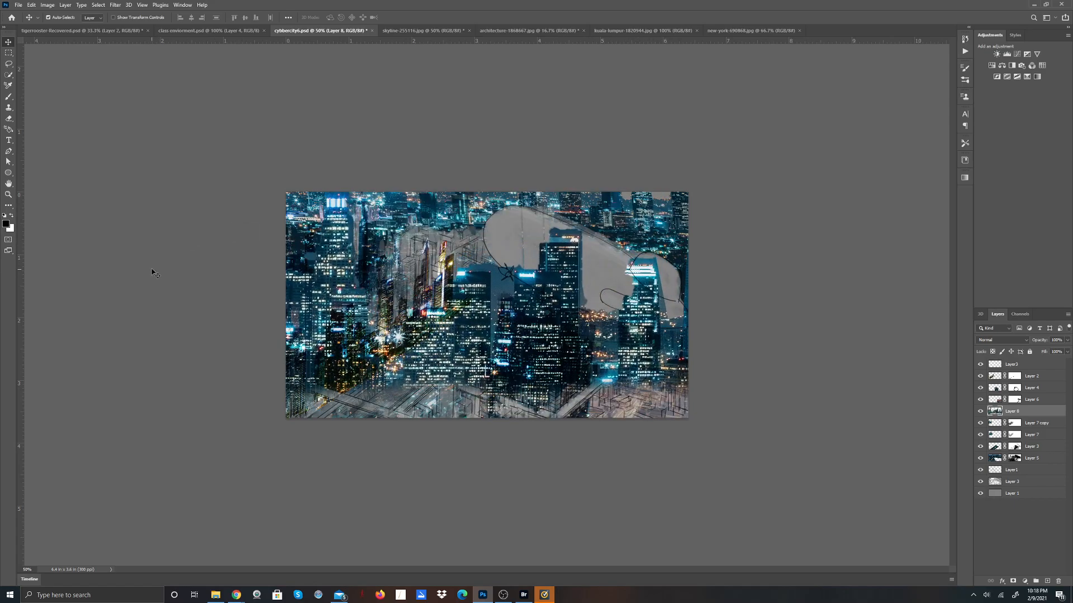
left_click(32, 5)
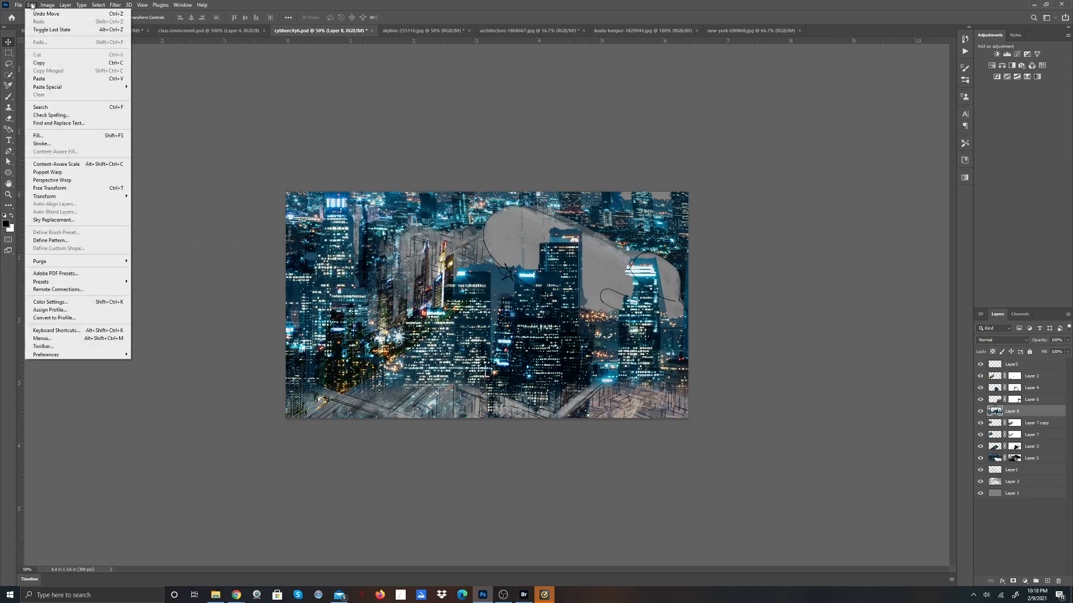
left_click(66, 191)
left_click_drag(579, 234, 677, 192)
left_click_drag(863, 136, 435, 235)
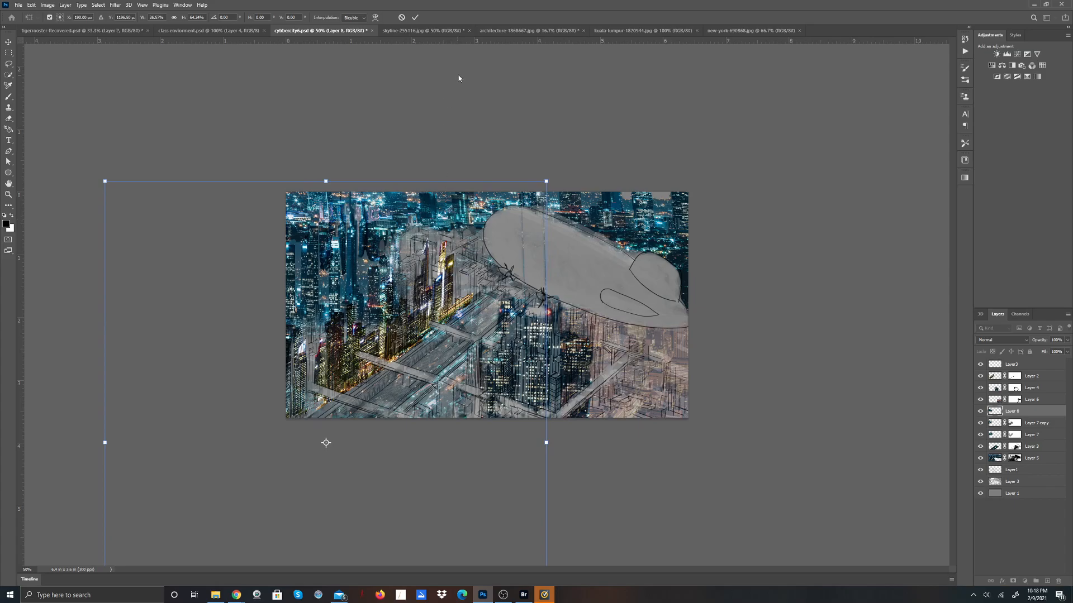
left_click(415, 17)
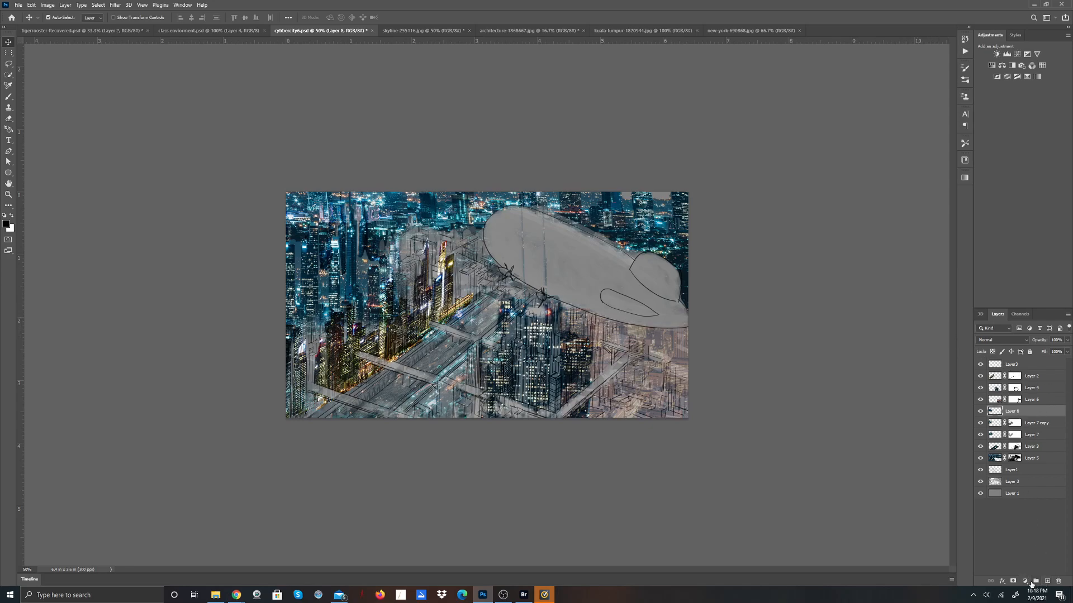
Step: Add a layer mask to Layer 8 and brush away parts of its skyline over the left towers
left_click(1013, 581)
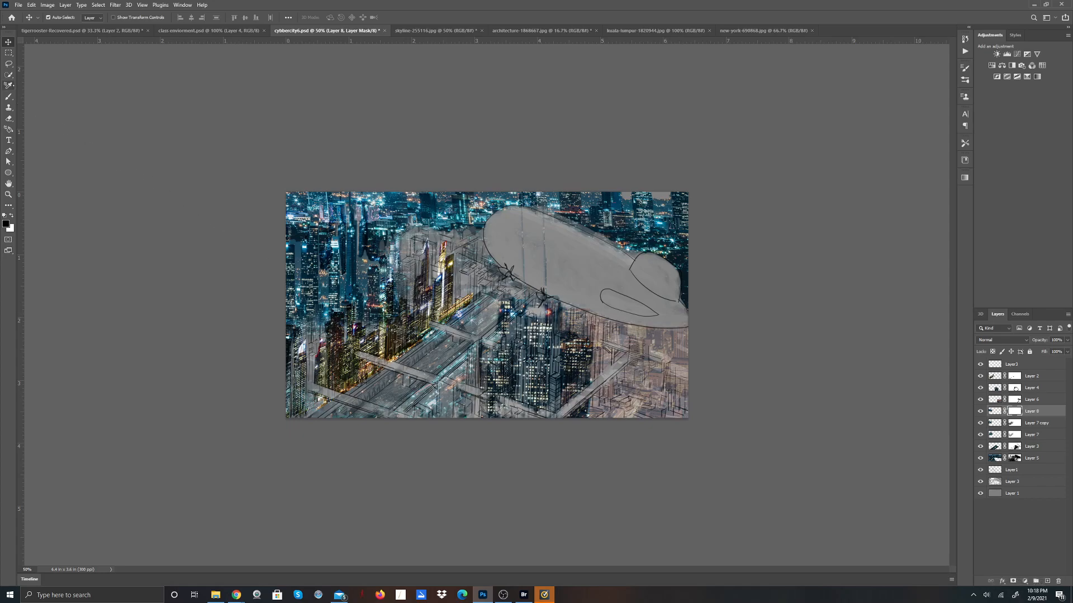
left_click(8, 97)
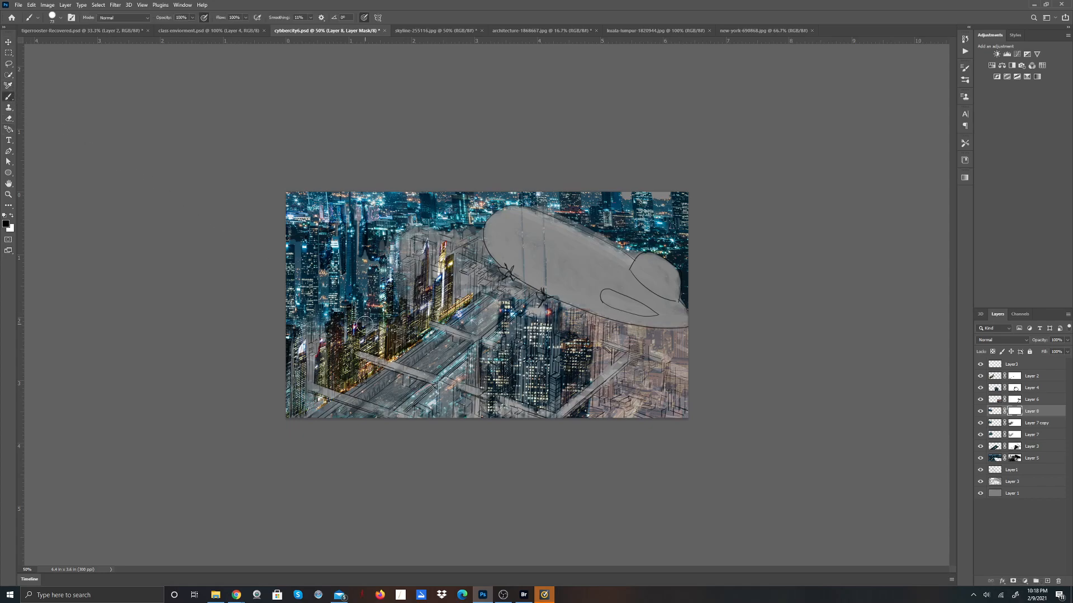
mouse_move(329, 329)
left_mouse_down()
mouse_move(310, 297)
mouse_move(333, 326)
mouse_move(354, 327)
mouse_move(354, 288)
mouse_move(351, 312)
mouse_move(345, 281)
mouse_move(340, 336)
mouse_move(340, 291)
mouse_move(335, 314)
mouse_move(308, 296)
mouse_move(343, 324)
mouse_move(363, 320)
mouse_move(370, 290)
mouse_move(369, 323)
mouse_move(362, 286)
mouse_move(351, 349)
mouse_move(343, 313)
mouse_move(313, 354)
mouse_move(292, 307)
mouse_move(344, 347)
mouse_move(360, 314)
mouse_move(387, 334)
mouse_move(380, 296)
mouse_move(377, 322)
mouse_move(388, 327)
mouse_move(399, 290)
mouse_move(411, 320)
mouse_move(411, 286)
mouse_move(380, 327)
mouse_move(339, 291)
mouse_move(313, 324)
mouse_move(297, 318)
mouse_move(284, 279)
mouse_move(286, 360)
mouse_move(285, 239)
left_mouse_up()
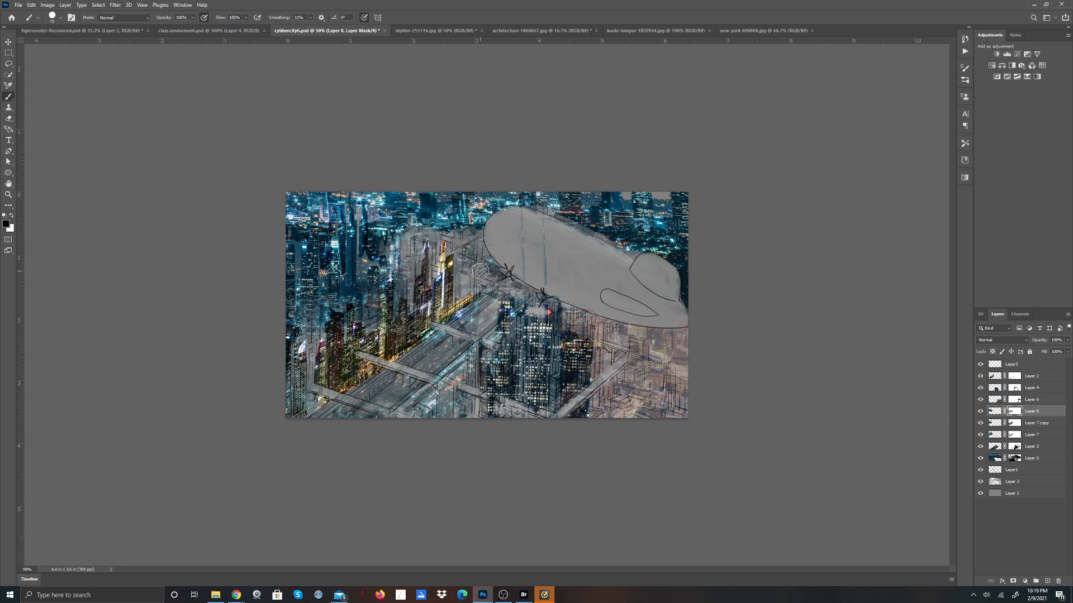
Step: Paint black on the Layer 5 mask to hide the background skyline over the sketched building left of the airship
left_click(1016, 462)
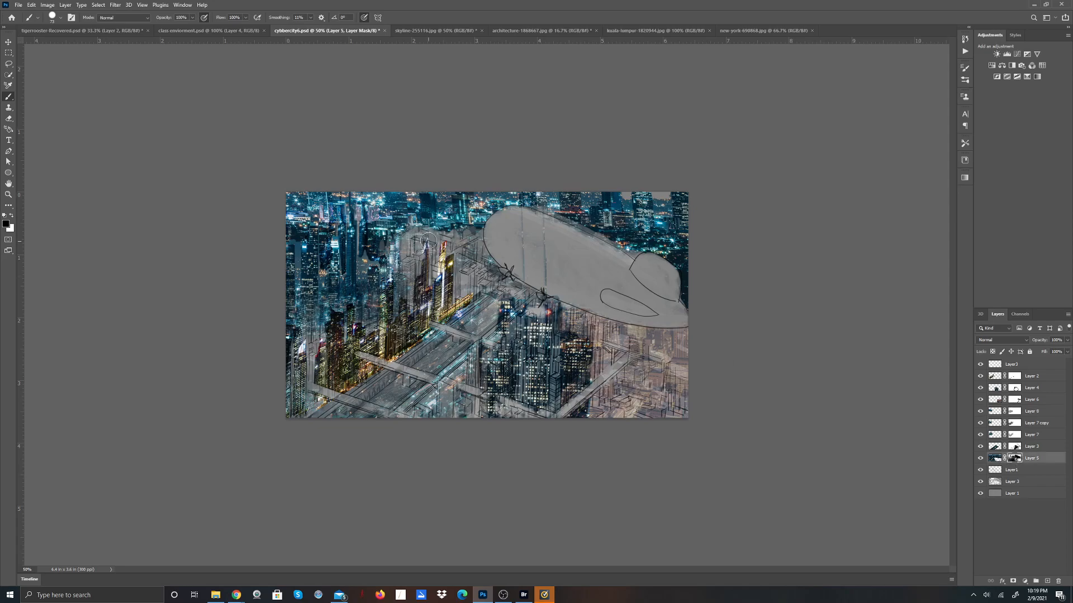
mouse_move(448, 230)
left_mouse_down()
mouse_move(423, 237)
mouse_move(472, 233)
mouse_move(407, 230)
mouse_move(397, 224)
mouse_move(463, 225)
mouse_move(386, 217)
mouse_move(447, 212)
mouse_move(468, 228)
mouse_move(428, 208)
mouse_move(369, 218)
mouse_move(413, 198)
mouse_move(475, 219)
mouse_move(388, 204)
mouse_move(375, 224)
mouse_move(411, 228)
left_mouse_up()
mouse_move(478, 224)
left_mouse_down()
mouse_move(430, 194)
mouse_move(453, 208)
mouse_move(363, 221)
mouse_move(376, 196)
left_mouse_up()
mouse_move(434, 236)
left_mouse_down()
mouse_move(462, 242)
mouse_move(489, 219)
mouse_move(485, 204)
mouse_move(428, 197)
mouse_move(480, 192)
mouse_move(501, 215)
mouse_move(499, 201)
mouse_move(494, 242)
mouse_move(495, 187)
mouse_move(488, 202)
mouse_move(500, 190)
mouse_move(495, 232)
mouse_move(454, 261)
mouse_move(424, 257)
mouse_move(419, 220)
mouse_move(403, 259)
mouse_move(407, 221)
mouse_move(400, 214)
mouse_move(399, 241)
mouse_move(381, 222)
mouse_move(386, 242)
mouse_move(402, 215)
mouse_move(414, 251)
mouse_move(442, 233)
mouse_move(440, 255)
mouse_move(448, 246)
mouse_move(473, 255)
left_mouse_up()
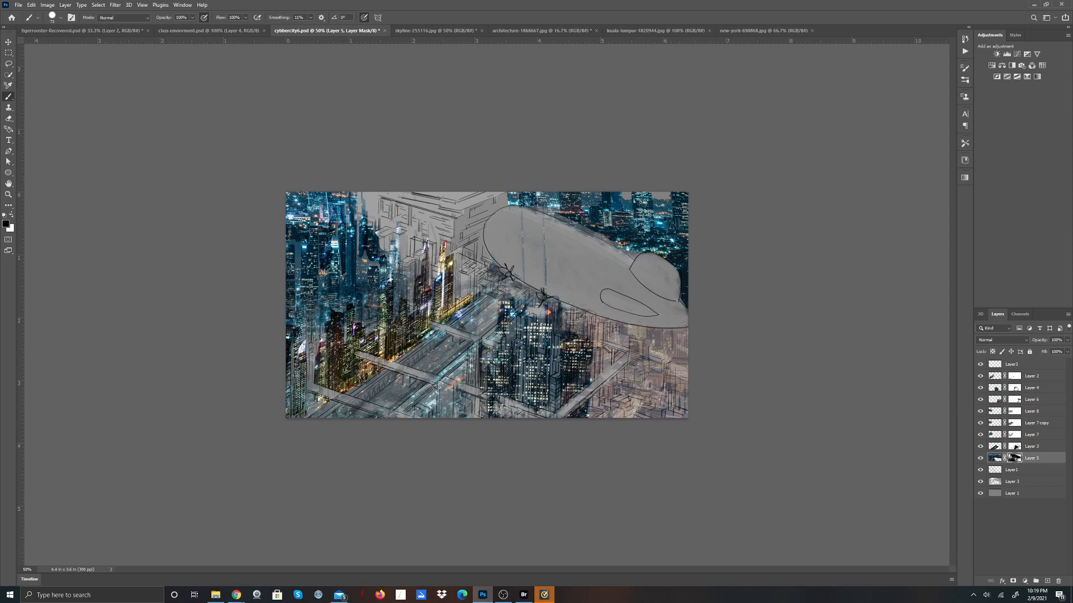
Step: Paint white with a smaller brush on the Layer 5 mask to restore skyline beside the sketched building and below the airship's nose
key("x")
left_click(60, 17)
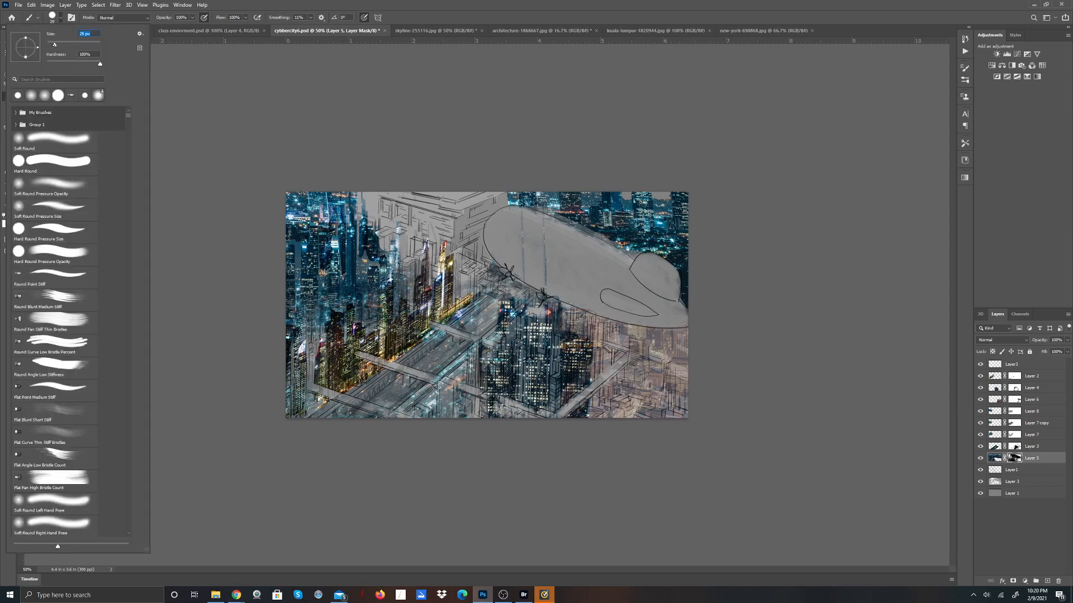
left_click(400, 240)
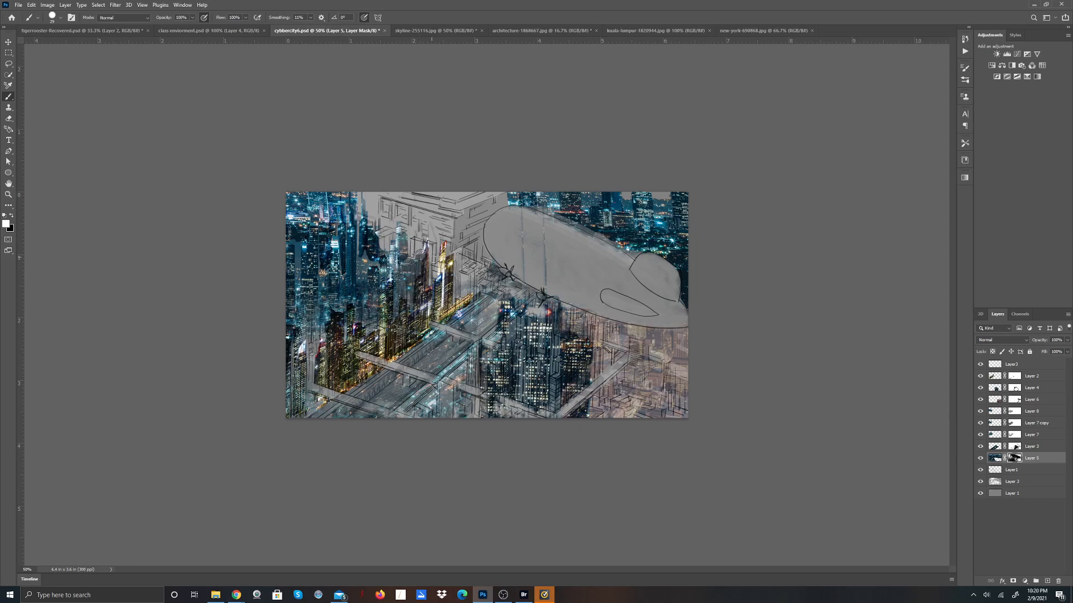
mouse_move(369, 229)
left_mouse_down()
mouse_move(381, 244)
mouse_move(385, 229)
left_mouse_up()
mouse_move(472, 252)
left_mouse_down()
mouse_move(469, 282)
mouse_move(486, 272)
mouse_move(462, 296)
mouse_move(473, 268)
mouse_move(481, 292)
mouse_move(487, 285)
mouse_move(497, 273)
mouse_move(485, 264)
mouse_move(484, 287)
mouse_move(502, 275)
mouse_move(511, 280)
mouse_move(494, 291)
mouse_move(512, 298)
mouse_move(525, 287)
mouse_move(515, 292)
mouse_move(556, 305)
mouse_move(533, 301)
left_mouse_up()
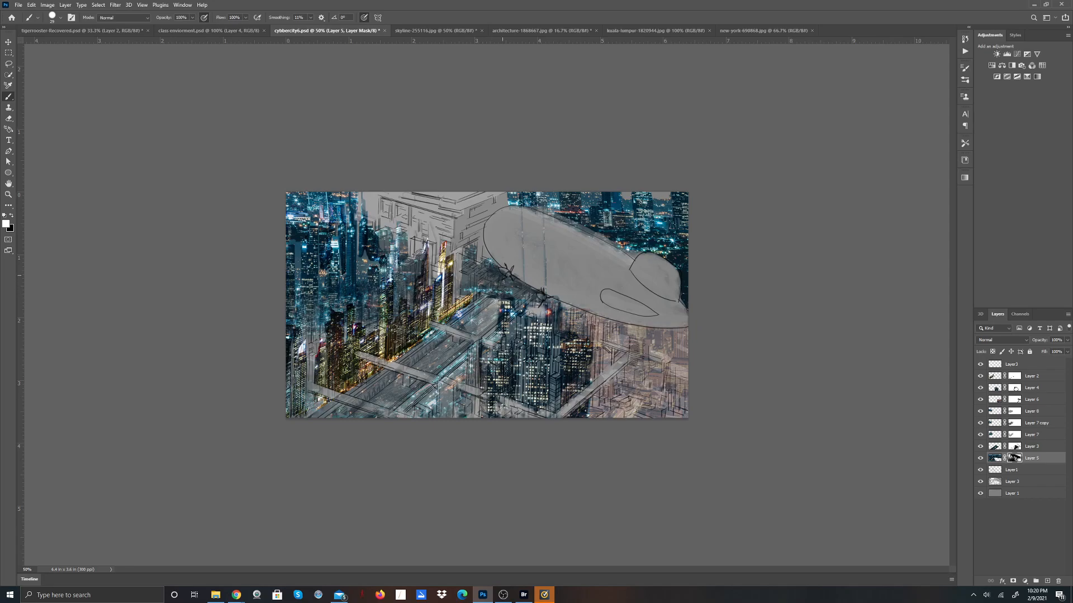
Step: Paint black on the Layer 7 mask to clear the skyline along the sketched building's upper left edge
key("x")
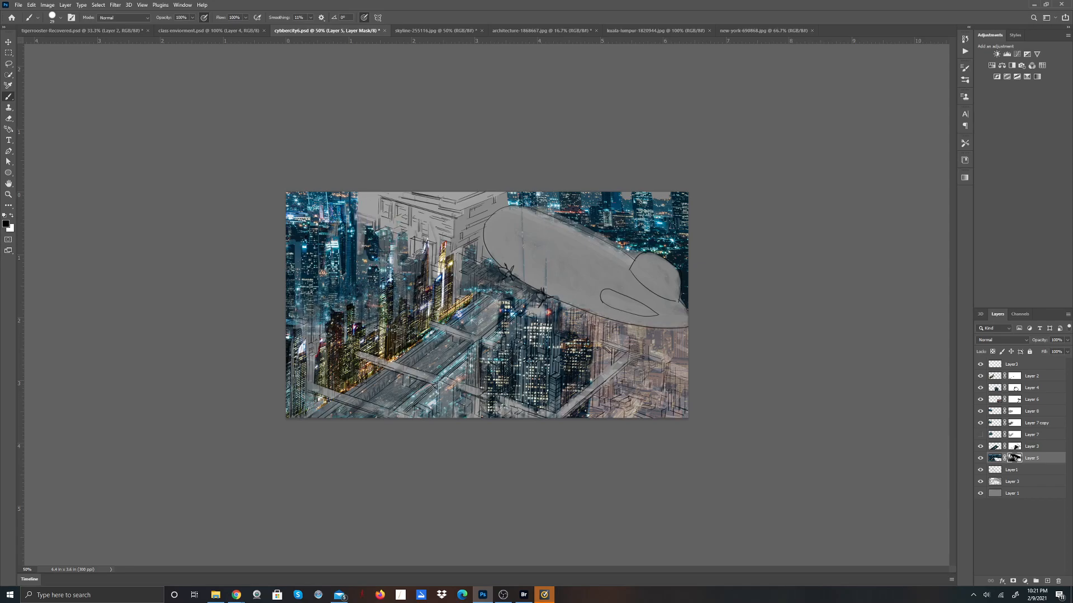
left_click(1014, 435)
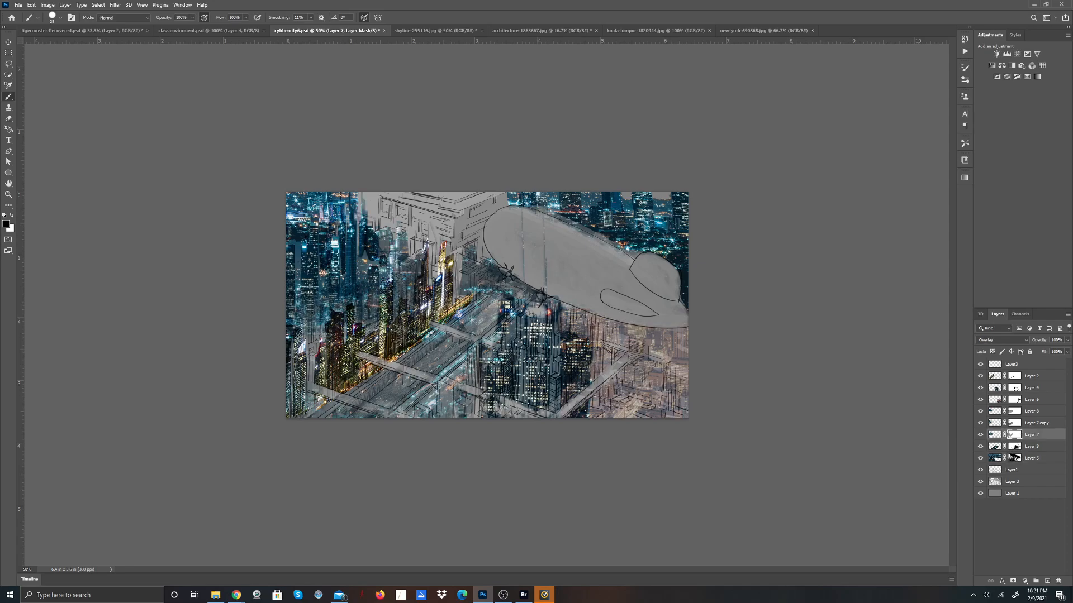
left_click_drag(364, 202, 365, 199)
Step: Group the masked city photo layers from Layer 2 down to Layer 5
left_click(993, 377)
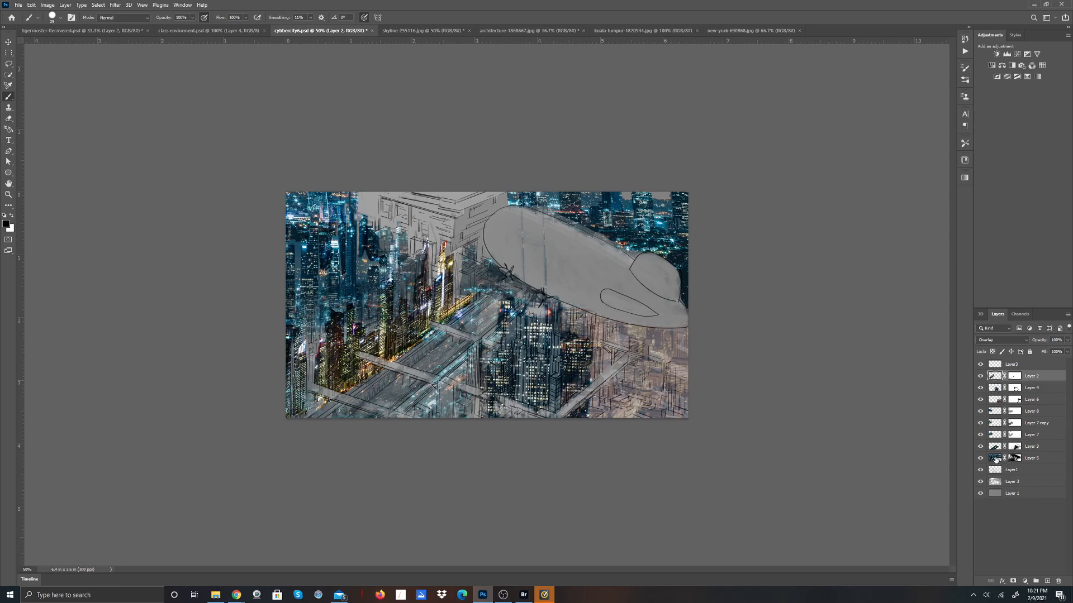
left_click(996, 459, "shift")
right_click(1002, 437)
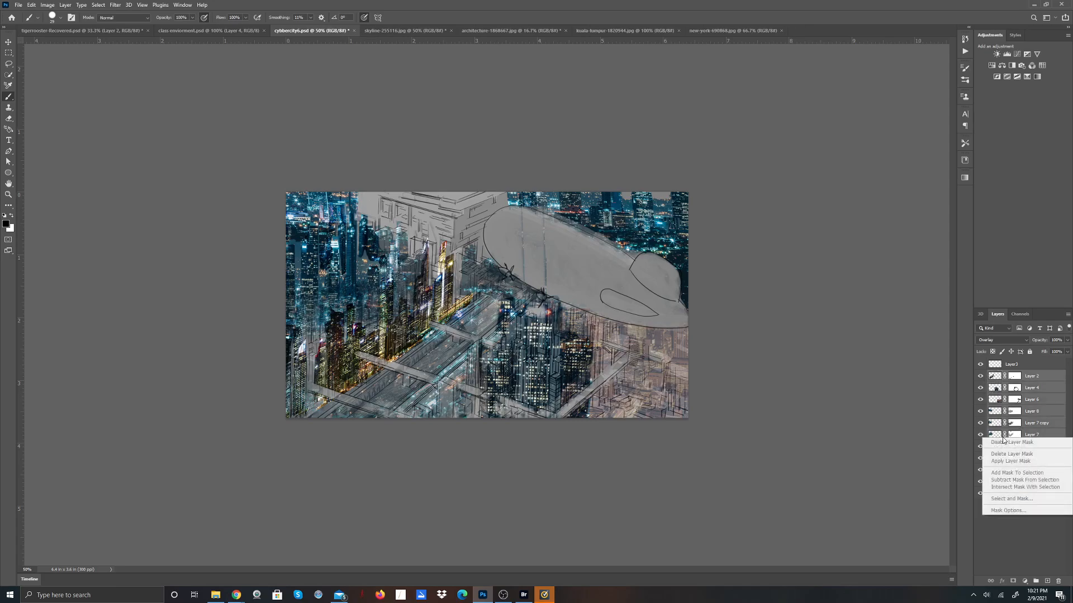
right_click(1015, 414)
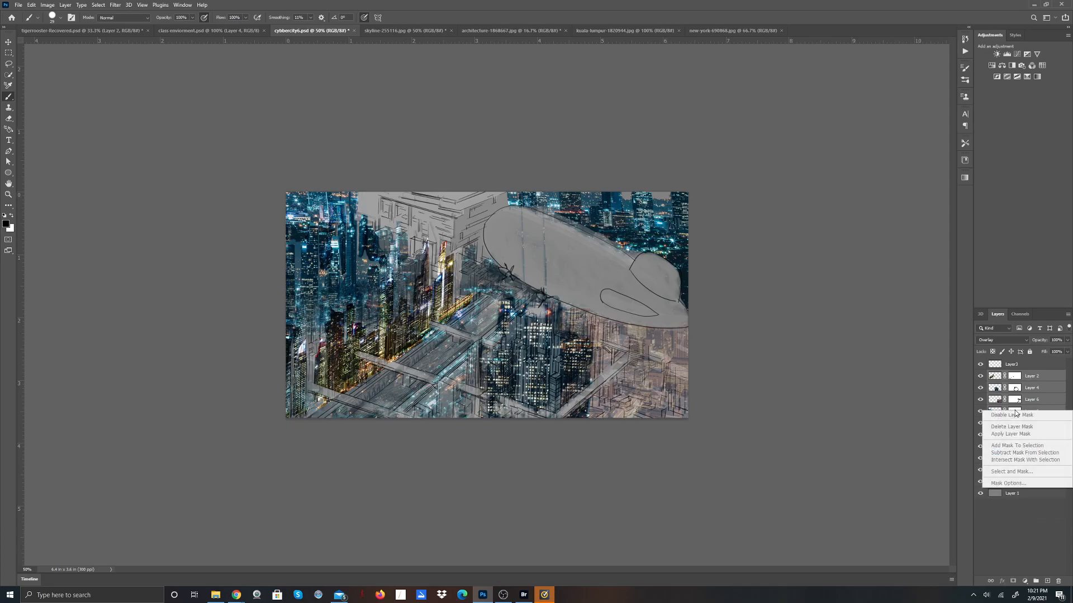
left_click(1022, 395)
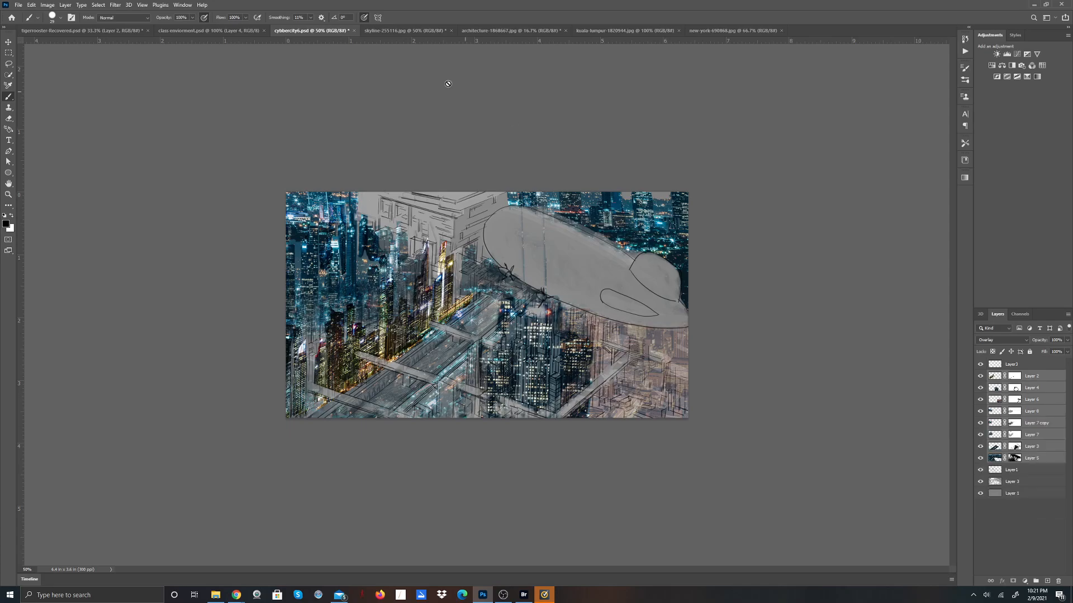
left_click(68, 6)
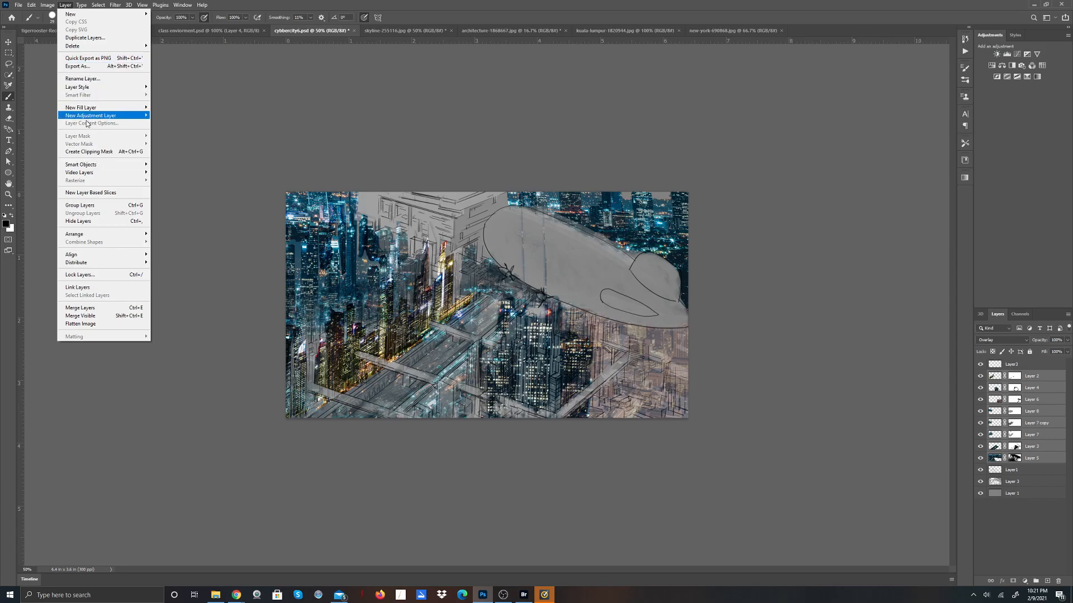
left_click(85, 210)
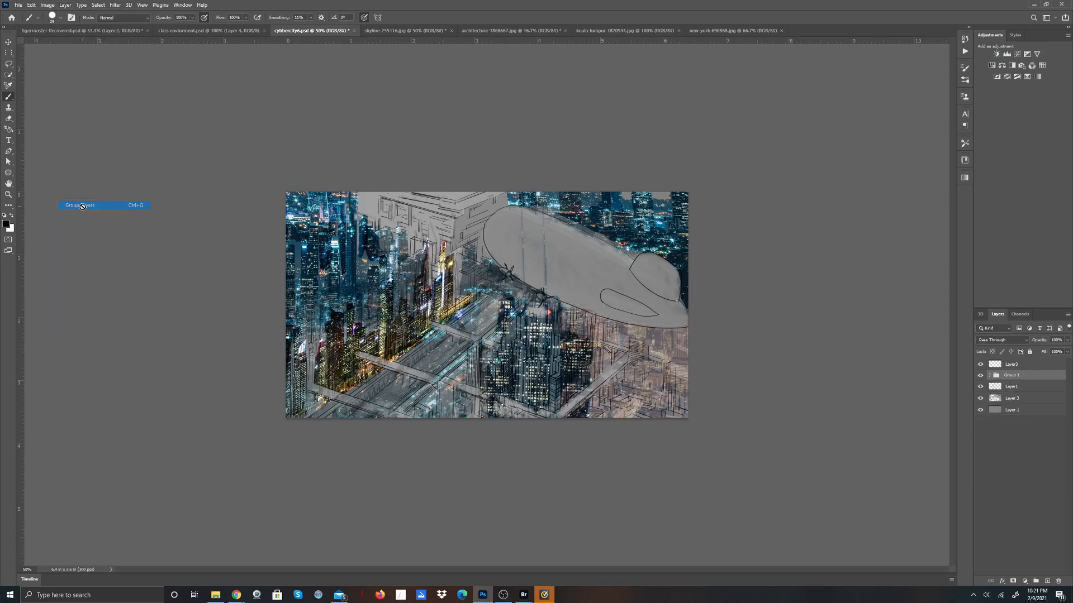
Step: Try converting the new layer group to a smart object, and undo the conversion
right_click(1018, 378)
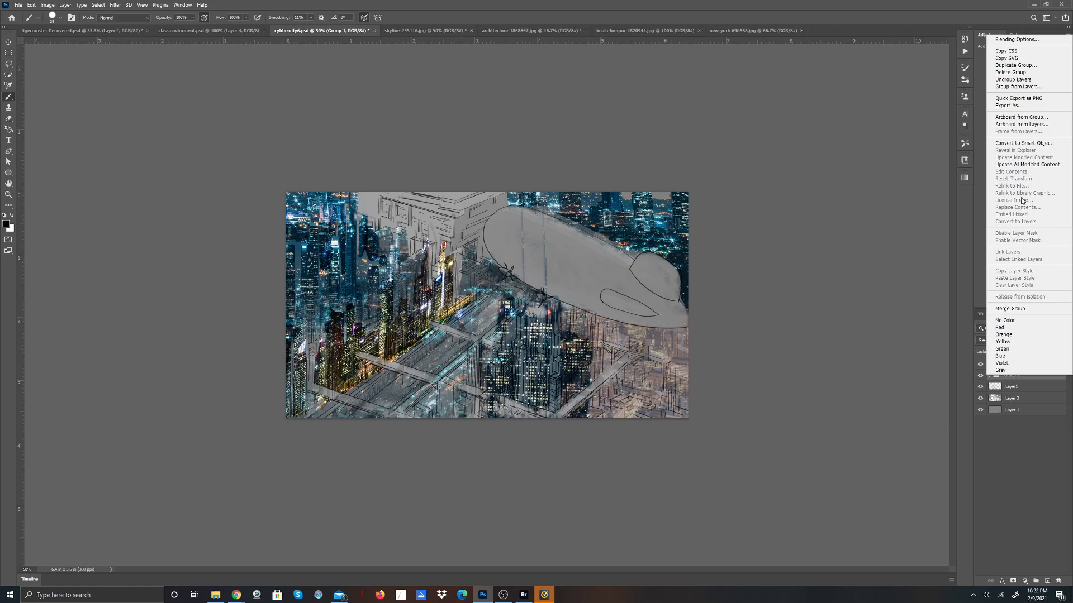
left_click(1018, 144)
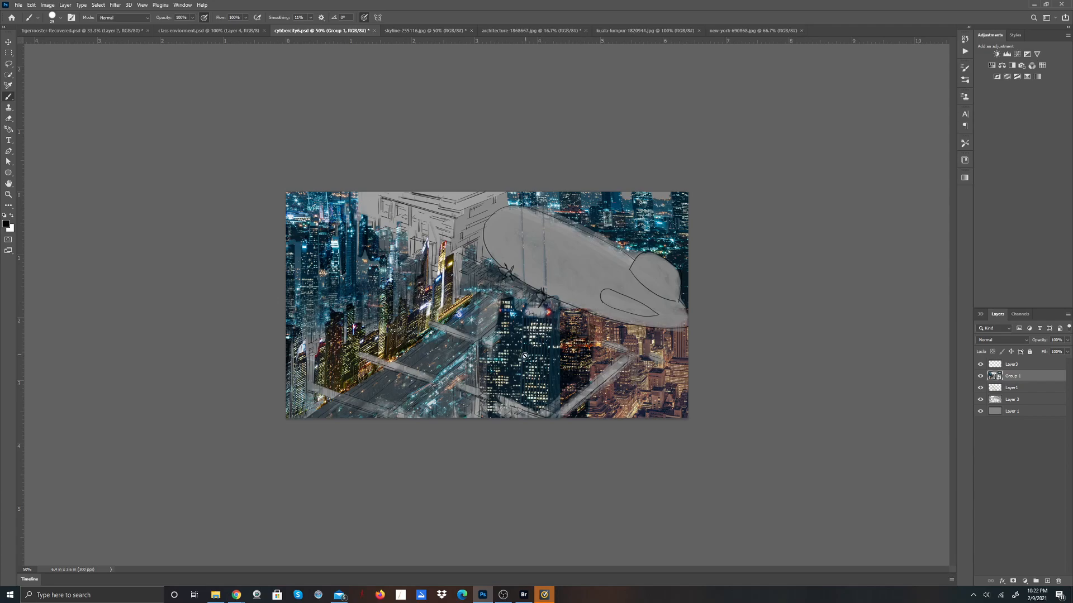
left_click(34, 6)
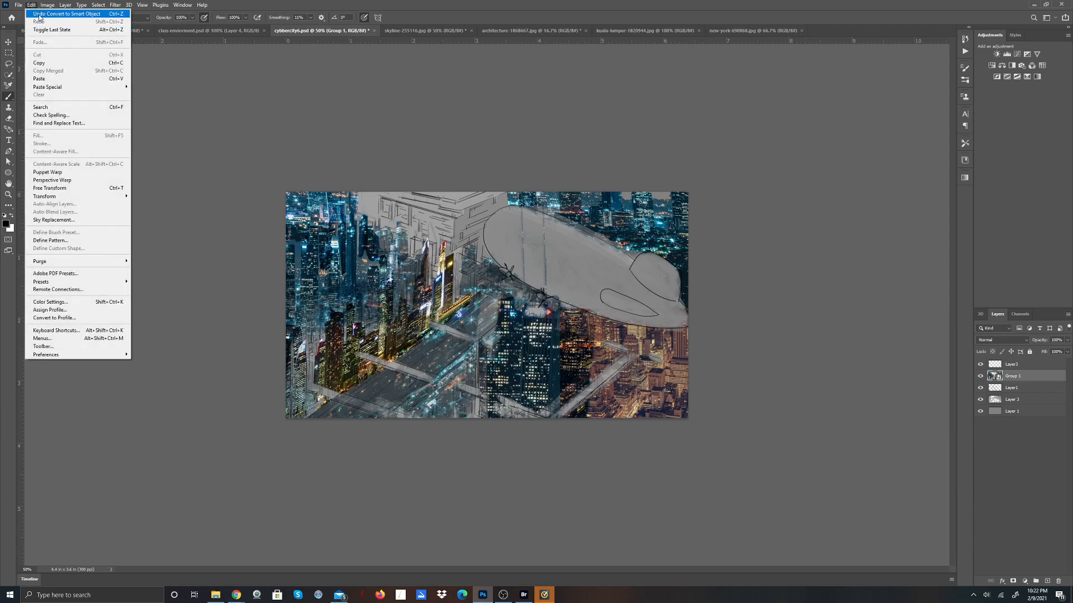
left_click(39, 16)
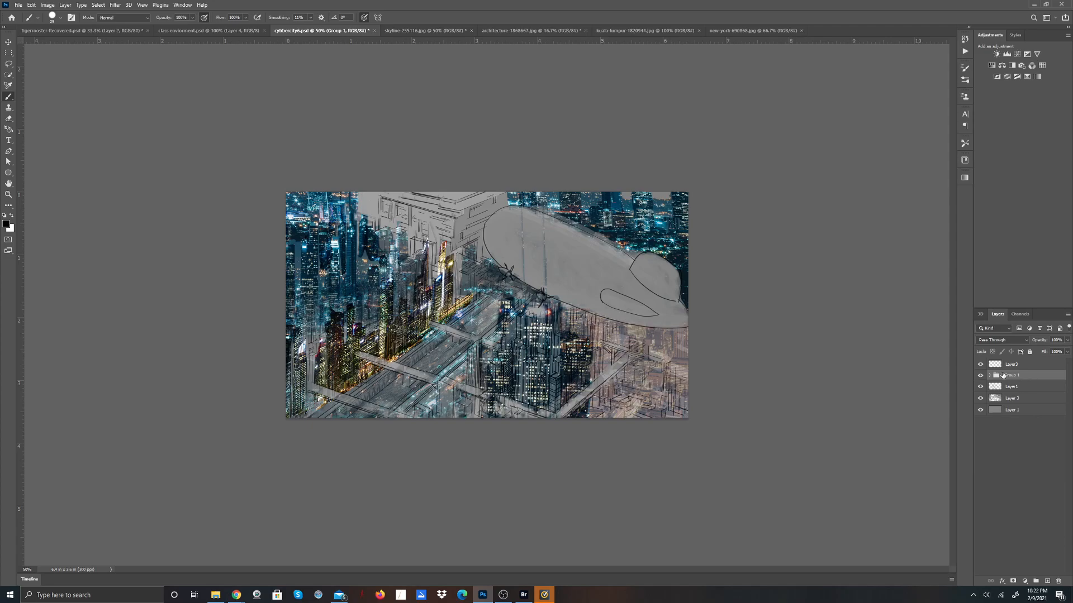
Step: Convert Group 1 to a smart object and set its blend mode to Overlay
right_click(1014, 377)
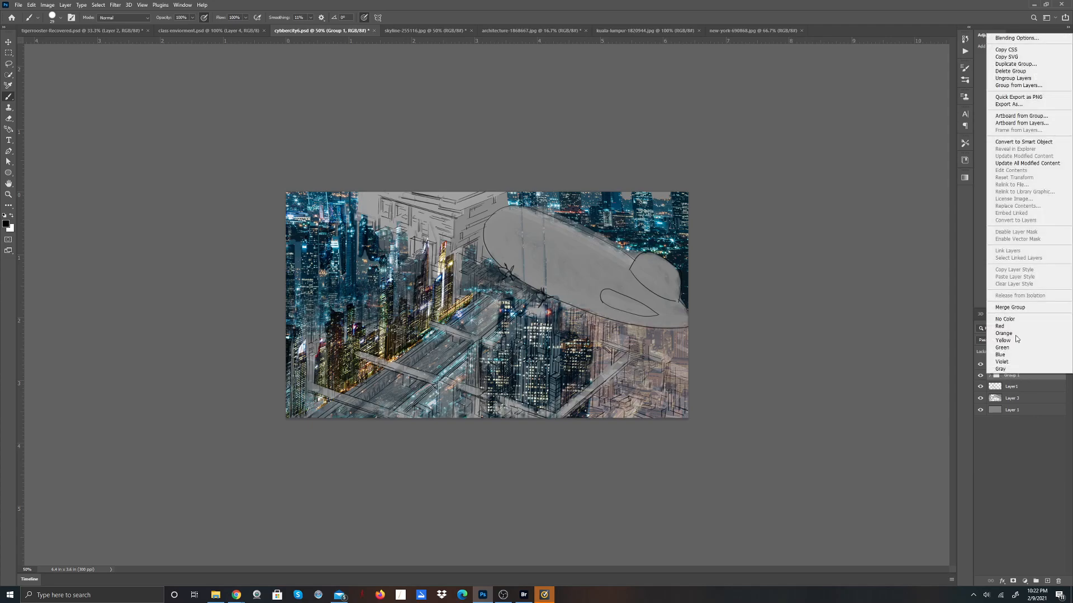
left_click(1039, 143)
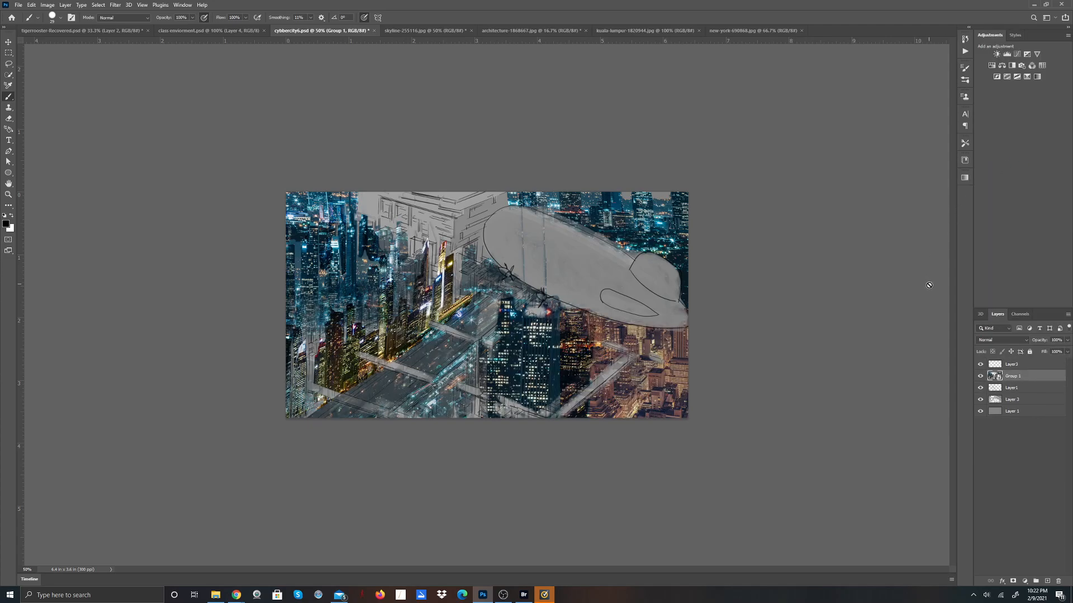
left_click(1026, 340)
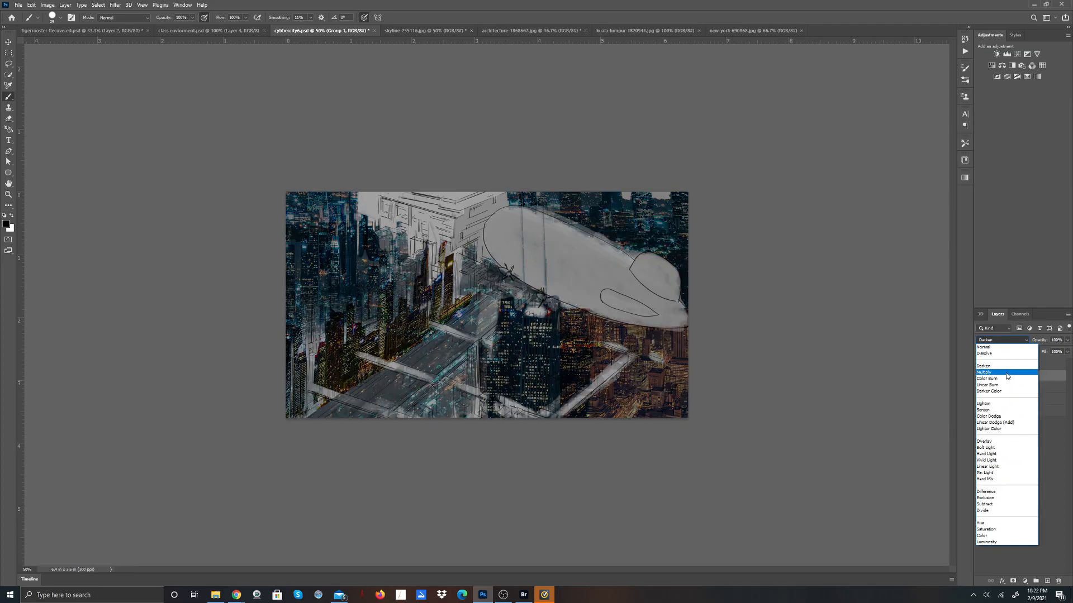
left_click(983, 441)
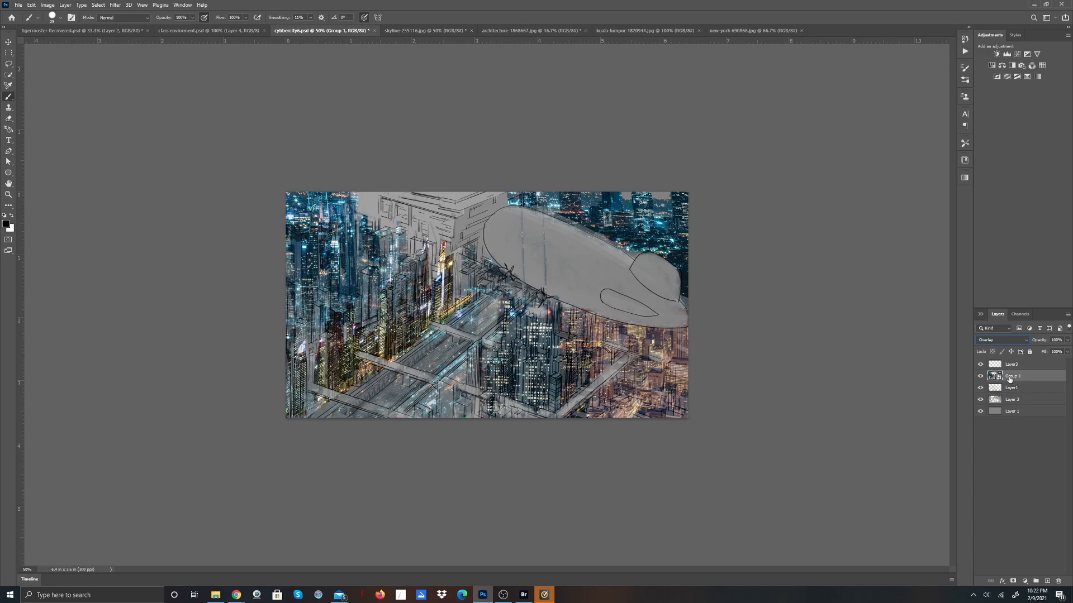
Step: Switch to the Eraser tool and rasterize the Group 1 smart object
left_click(8, 119)
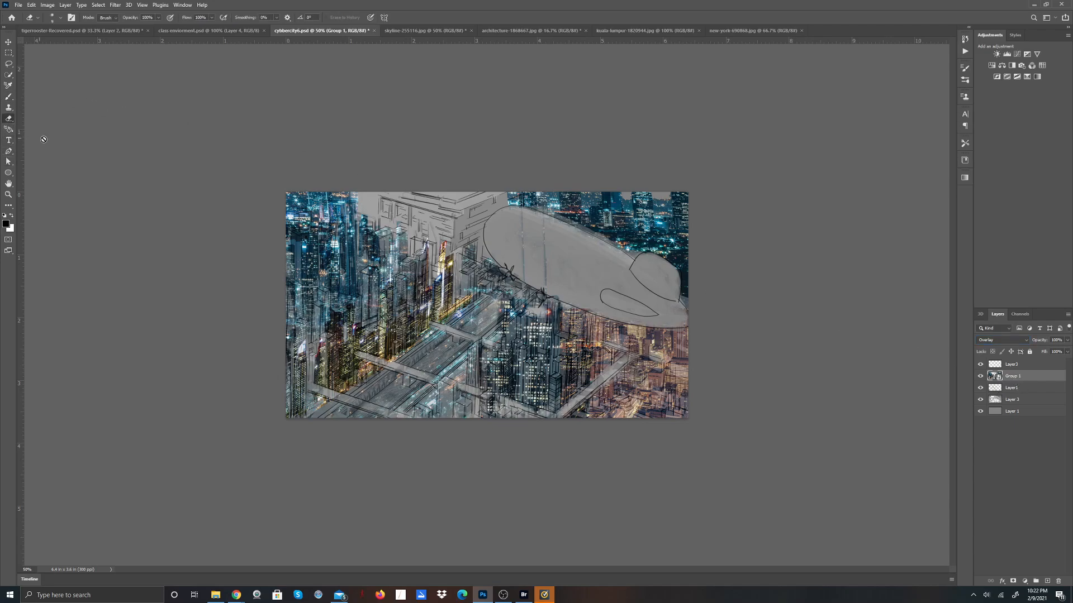
left_click(185, 240)
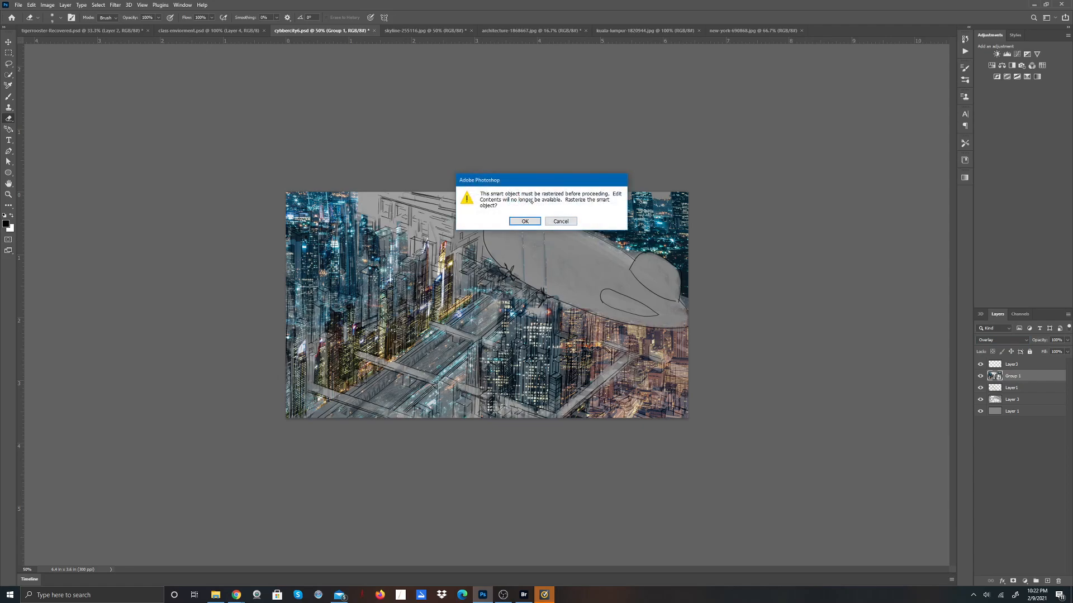
left_click(532, 222)
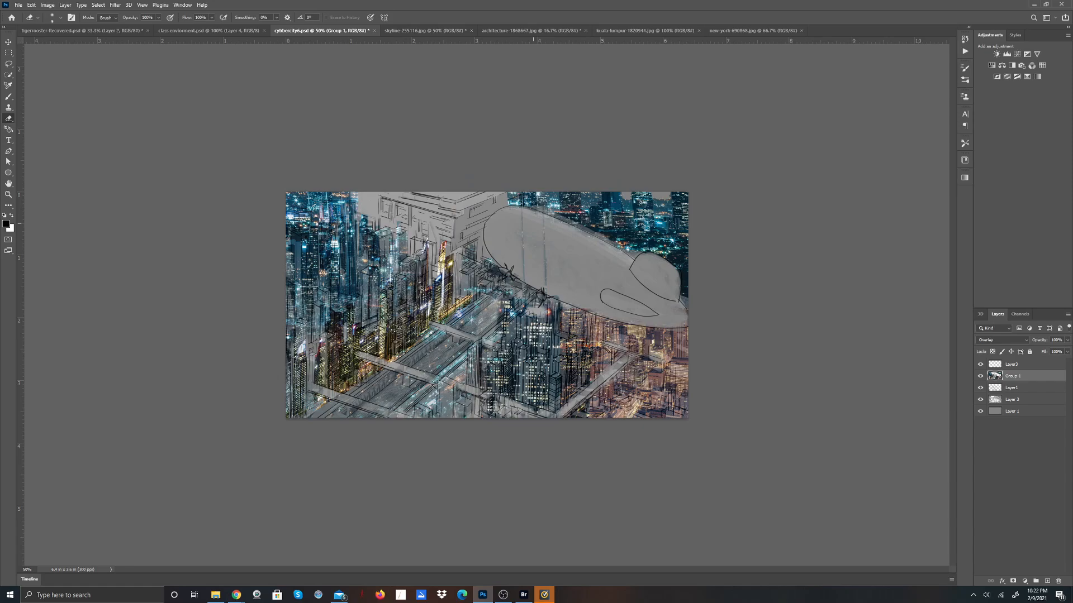
double_click(1027, 377)
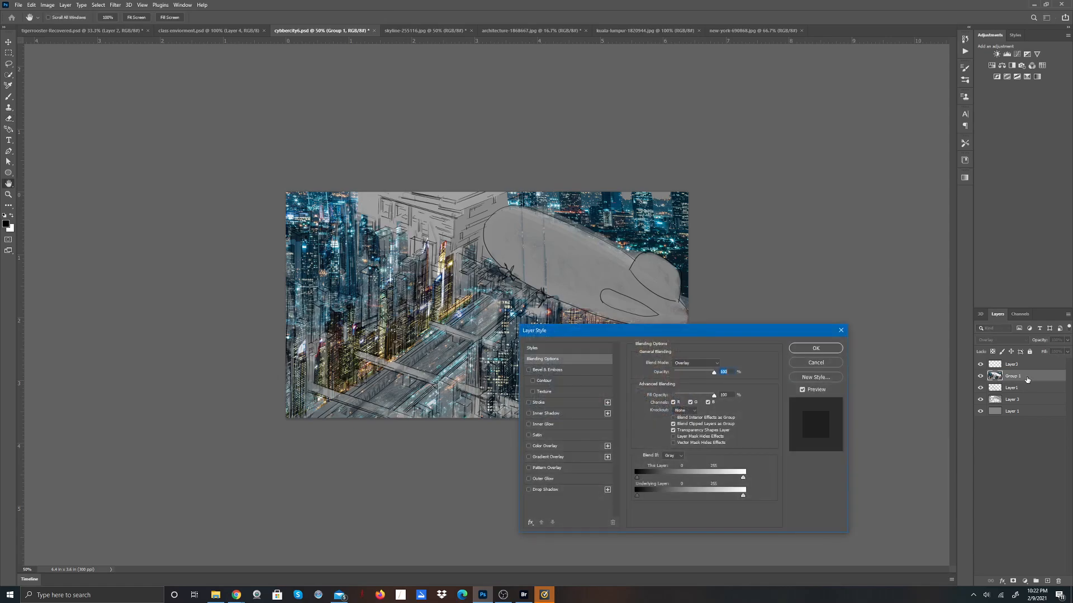
left_click(841, 330)
key("e")
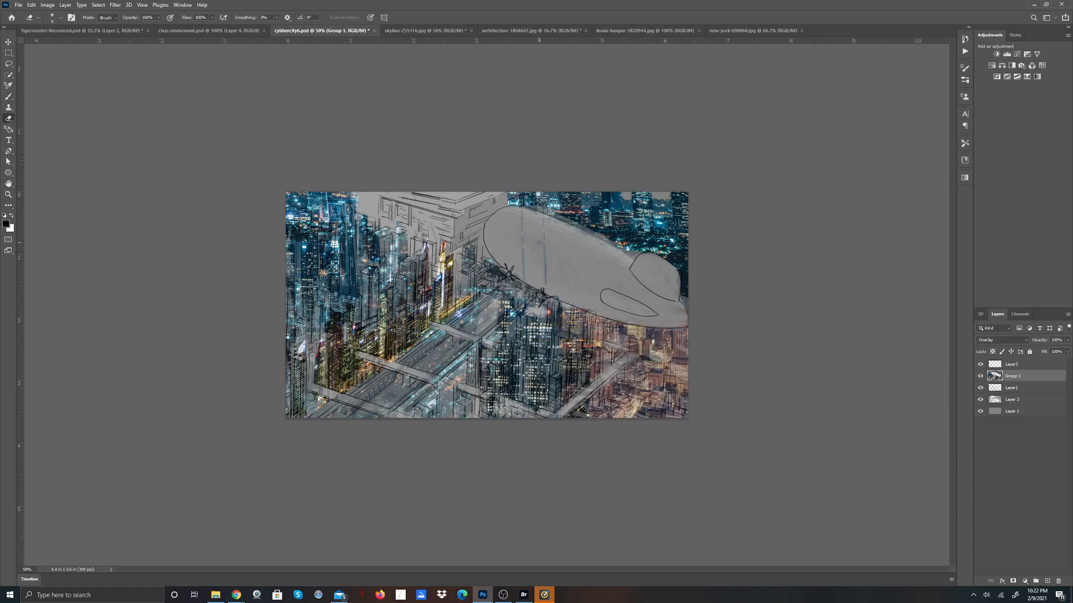
Step: Flatten the image into a single background layer
right_click(1009, 380)
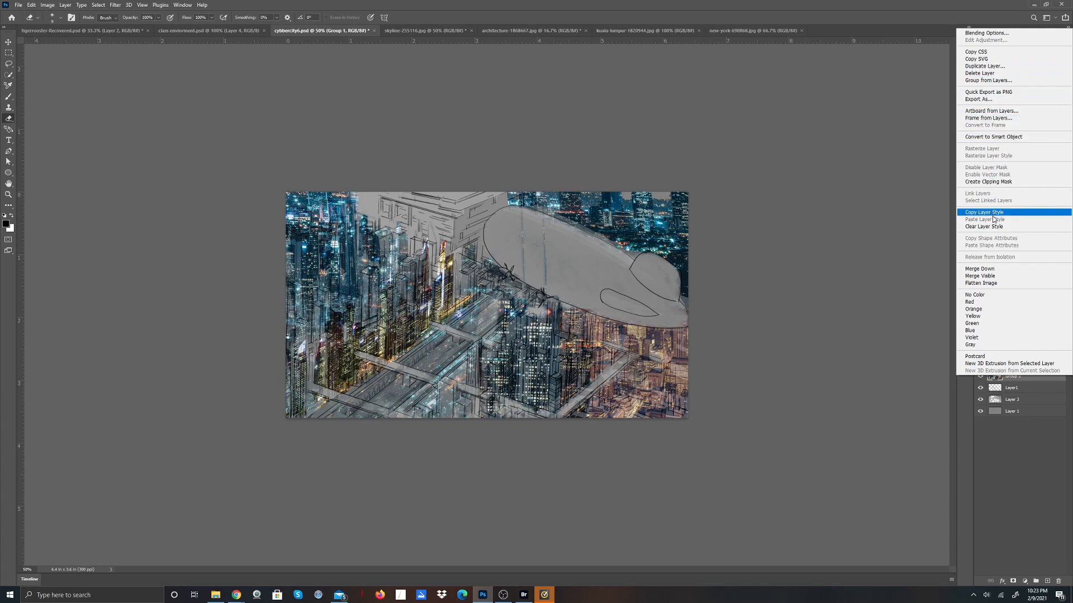
left_click(999, 287)
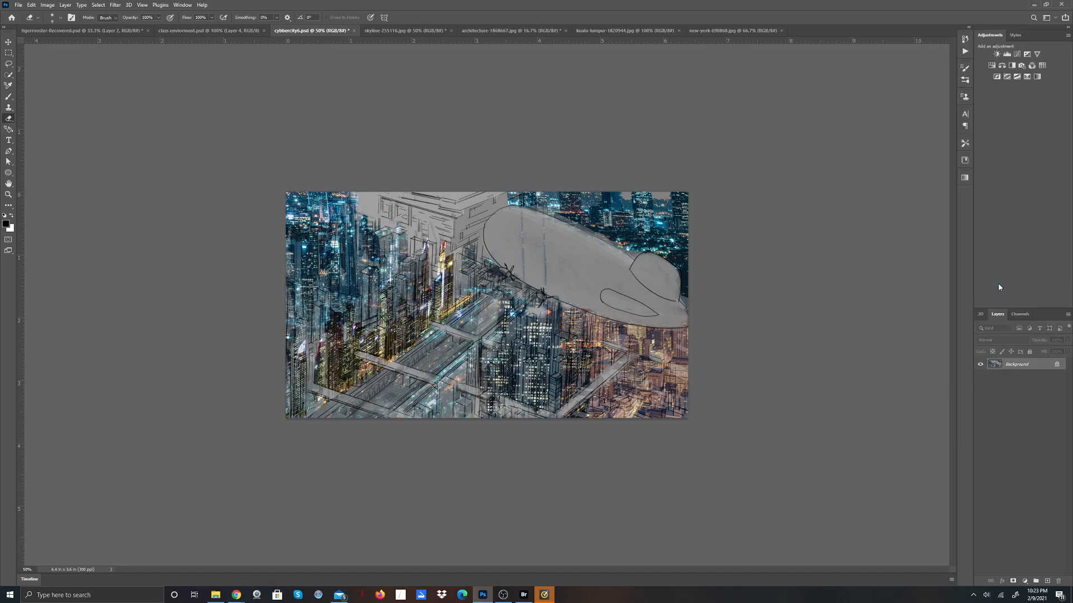
Step: Undo the image flattening to restore the separate layers, and check Group 1 by toggling its visibility
left_click(32, 4)
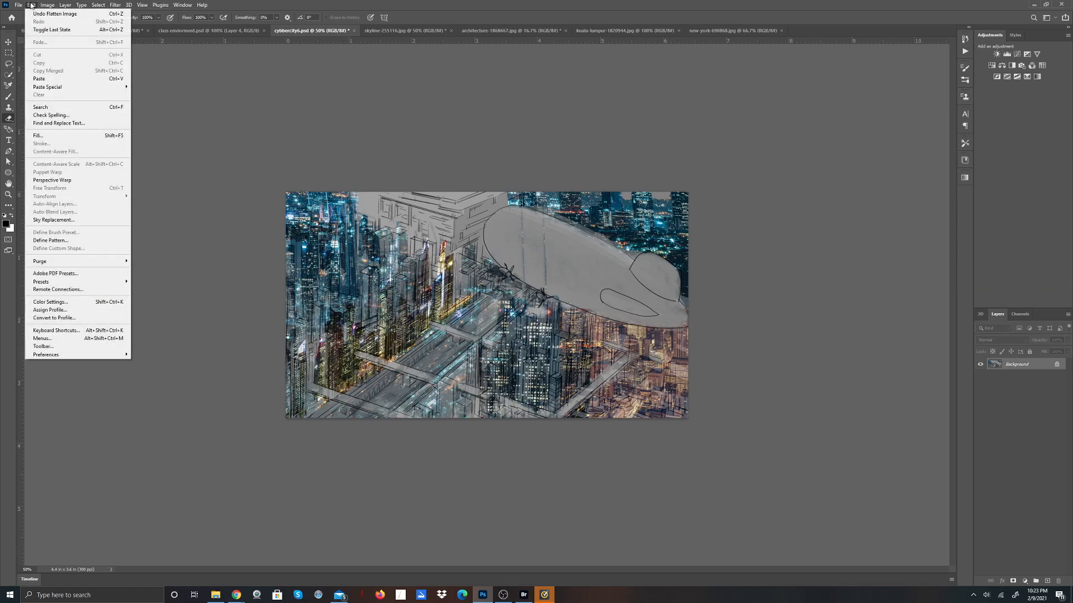
left_click(34, 14)
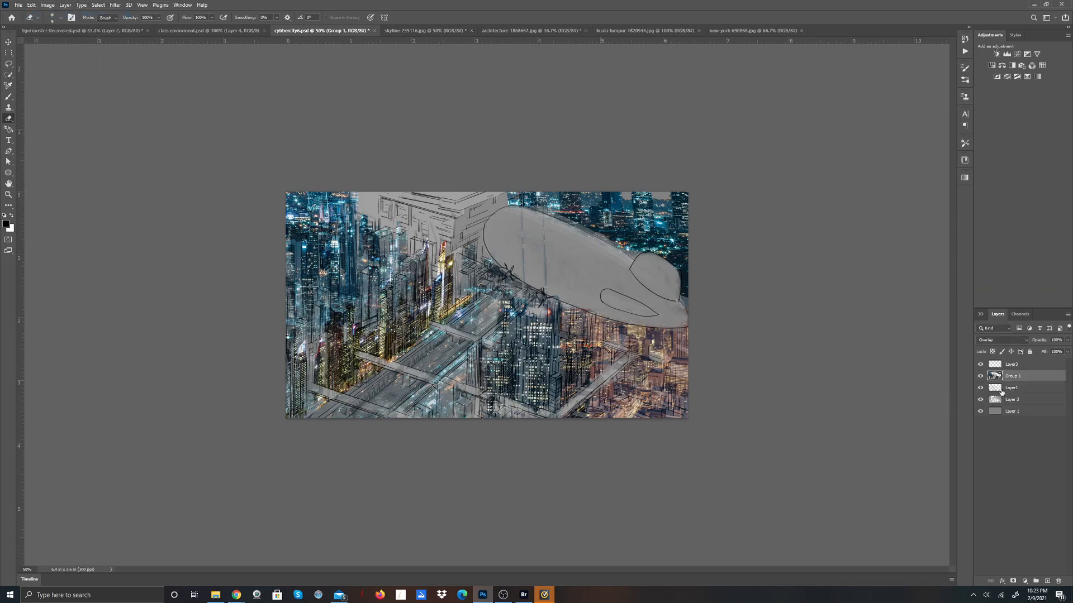
right_click(1014, 379)
left_click(980, 378)
left_click(980, 377)
Step: Erase the photo overlap on Group 1 from the airship hull and along the elevated walkways in the foreground
left_click_drag(544, 246, 543, 261)
left_click_drag(545, 300, 540, 291)
left_click_drag(334, 396, 376, 410)
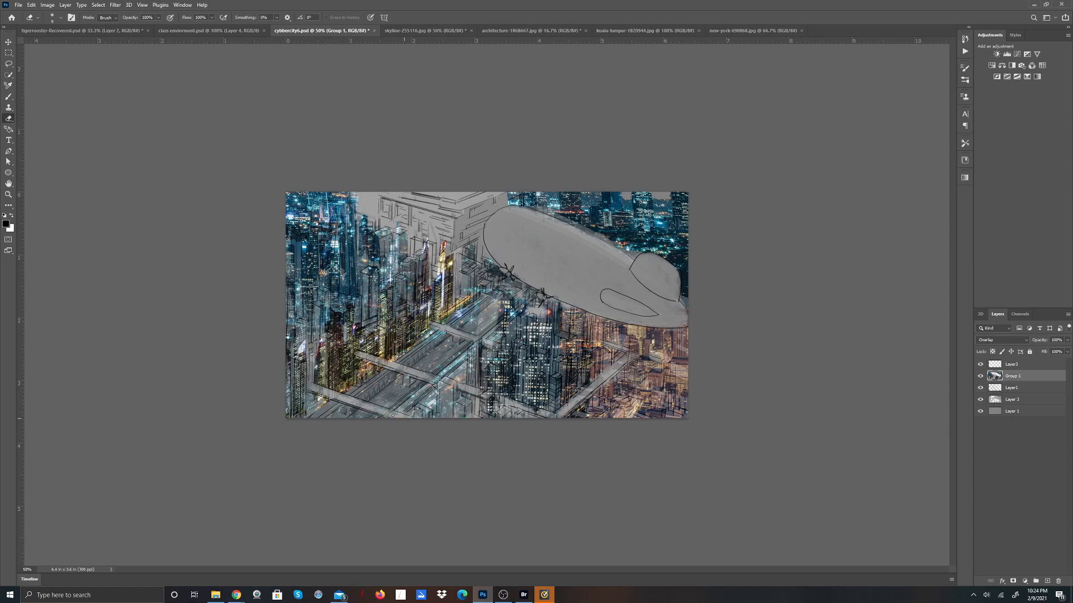
left_click_drag(428, 376, 438, 380)
left_click_drag(539, 411, 515, 400)
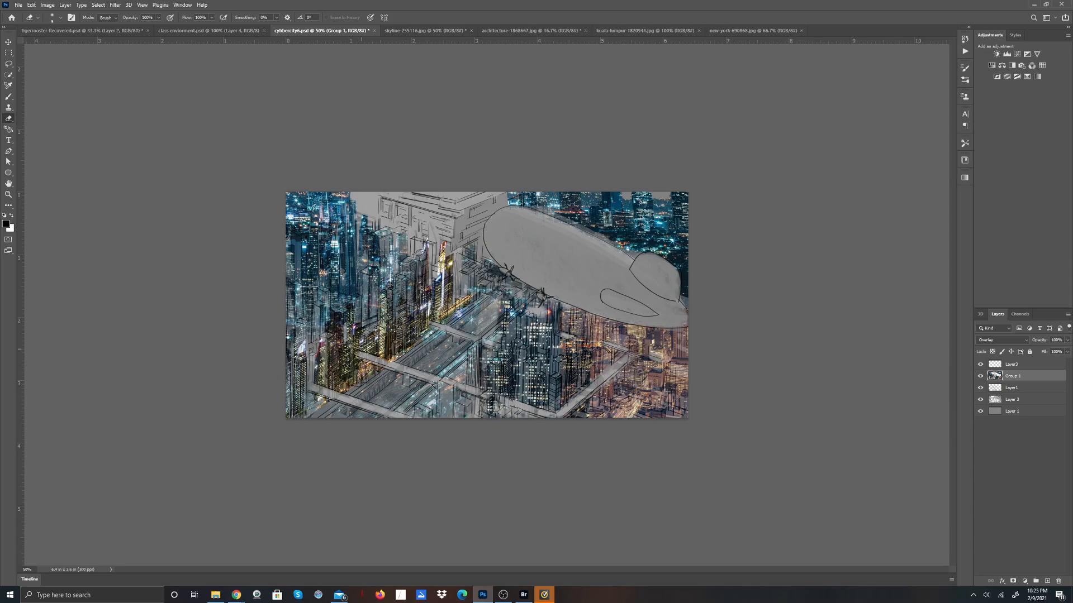
Step: In skyline-255116.jpg, clear the existing selection and select the three leftmost skyscrapers with the Quick Selection tool
left_click(418, 31)
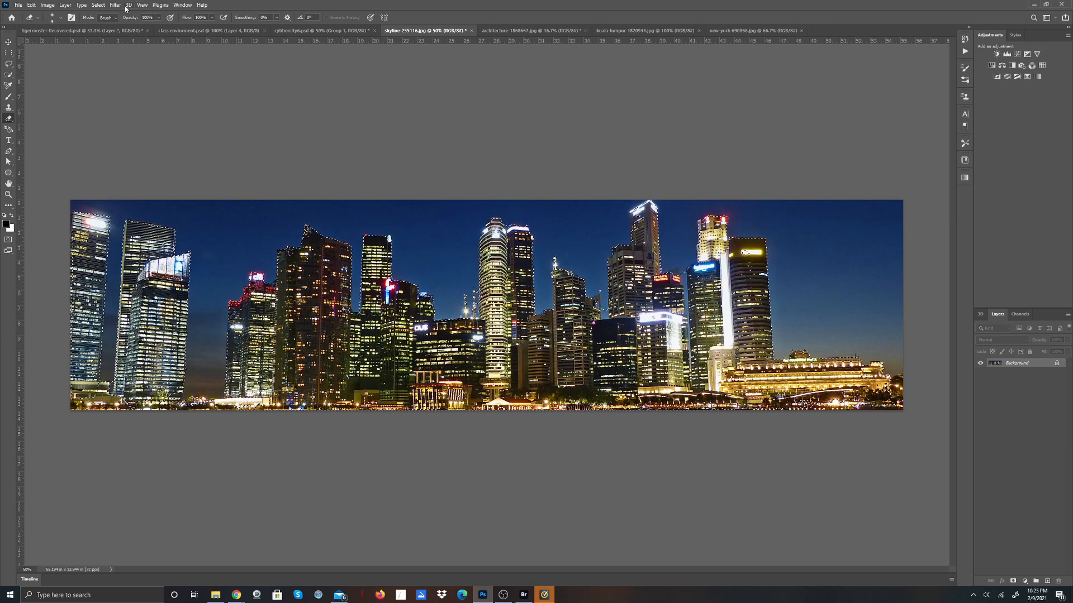
left_click(99, 5)
left_click(104, 22)
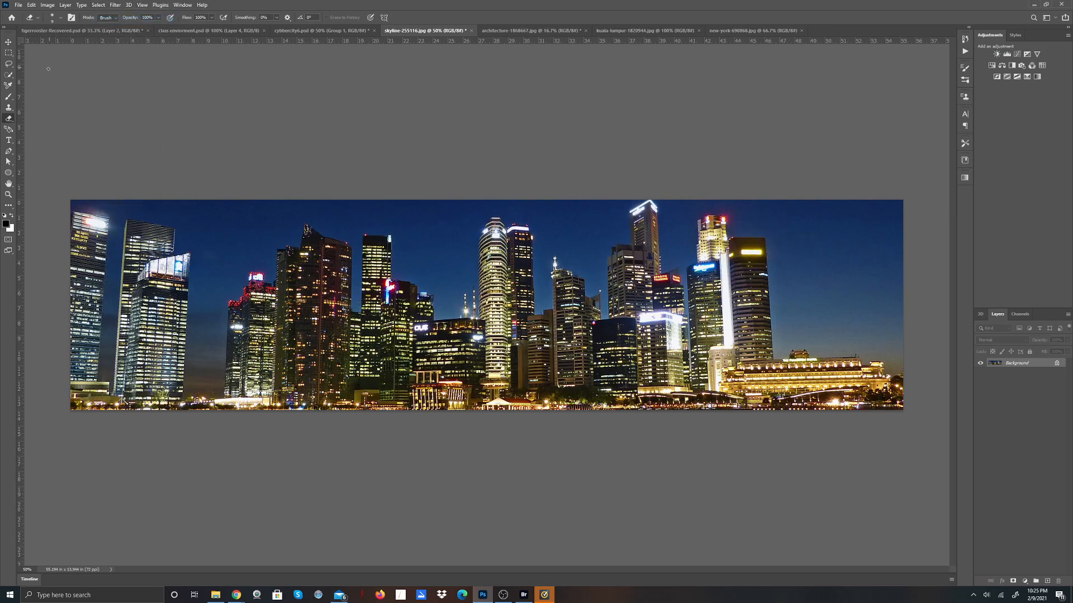
left_click(8, 74)
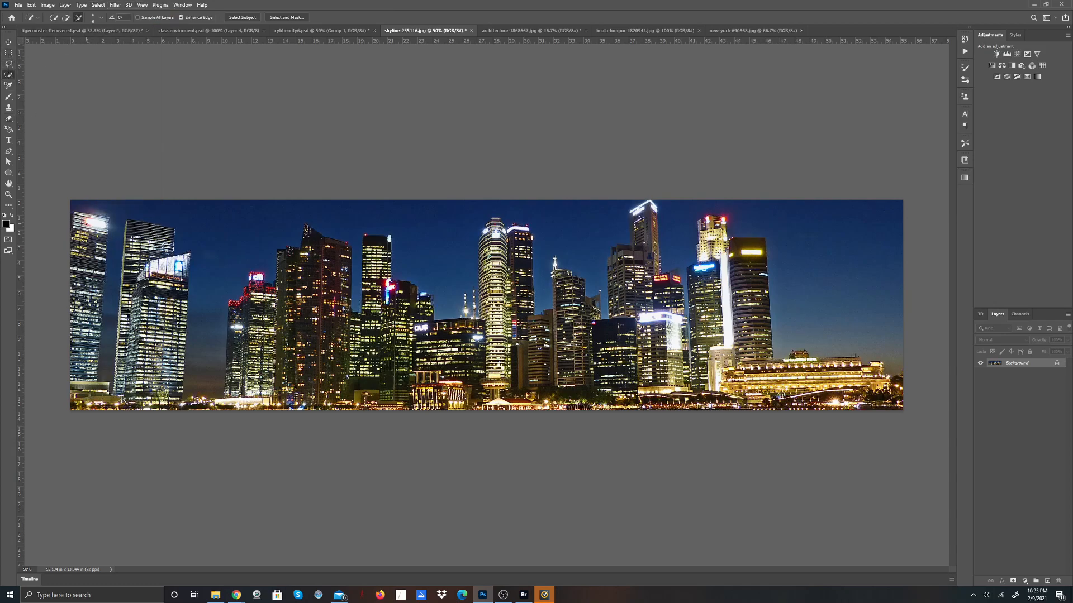
mouse_move(86, 230)
left_mouse_down()
mouse_move(83, 394)
mouse_move(126, 384)
mouse_move(143, 363)
mouse_move(148, 234)
left_mouse_up()
mouse_move(134, 382)
left_mouse_down()
mouse_move(171, 366)
mouse_move(182, 265)
mouse_move(170, 263)
left_mouse_up()
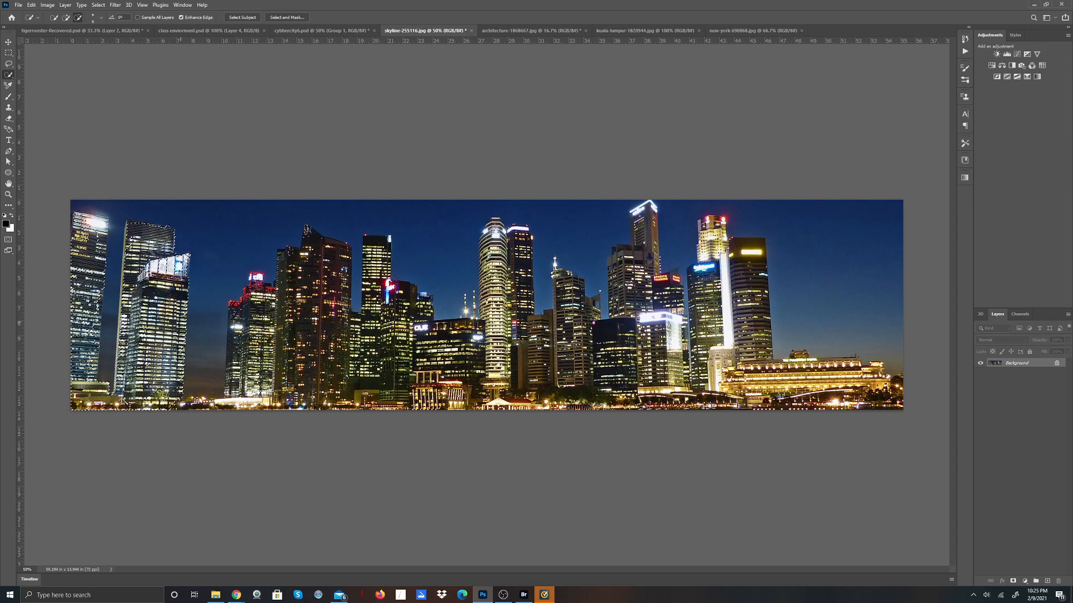
left_click(124, 400)
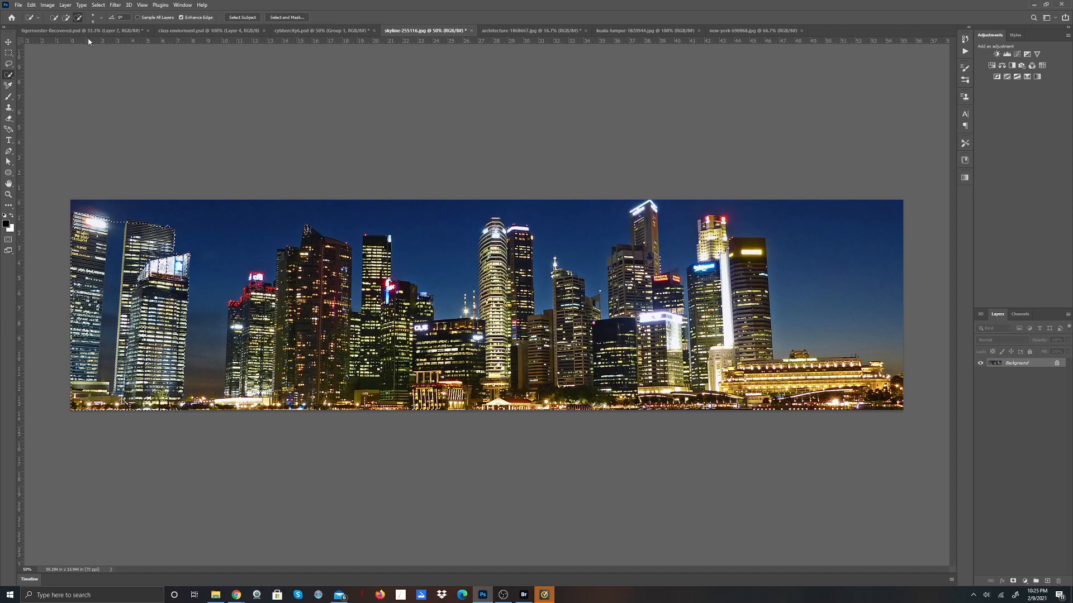
Step: Subtract the strip of sky between the leftmost skyscrapers from the selection with the Polygonal Lasso tool
left_click(8, 64)
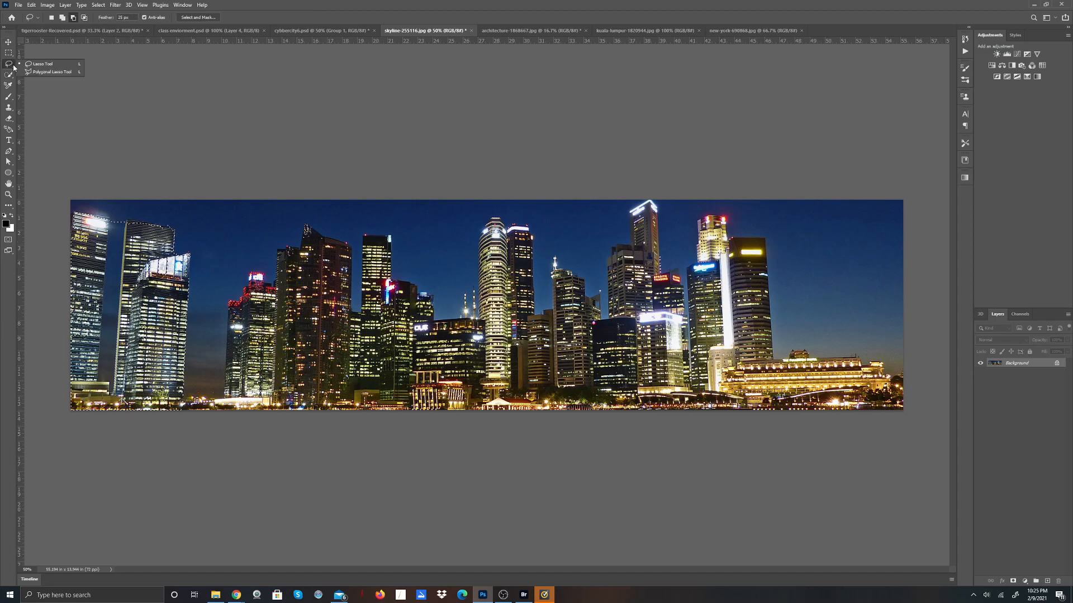
left_click(50, 71)
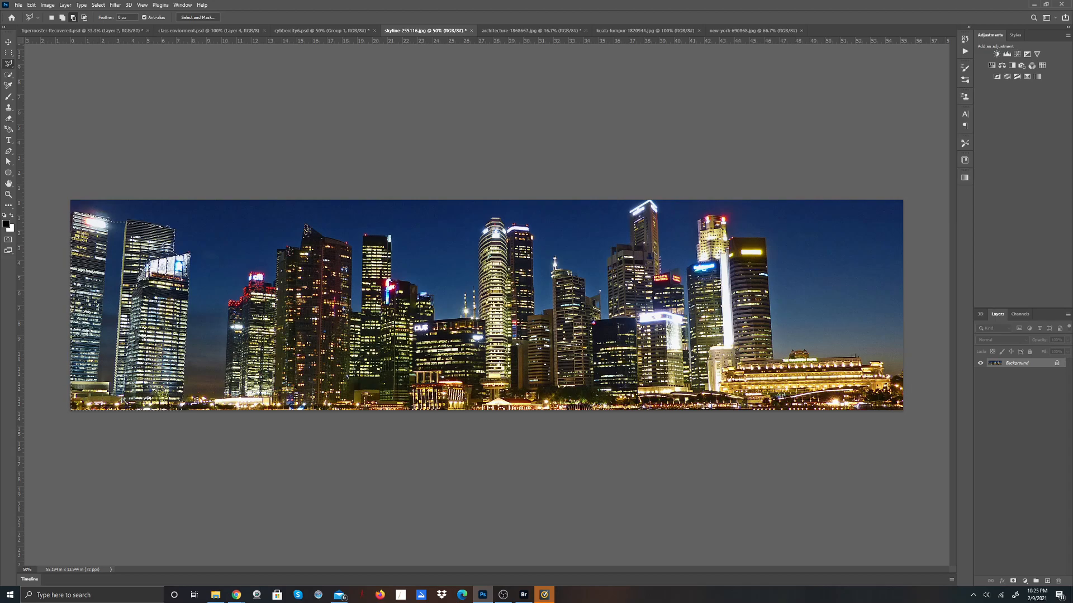
key("alt+Tab")
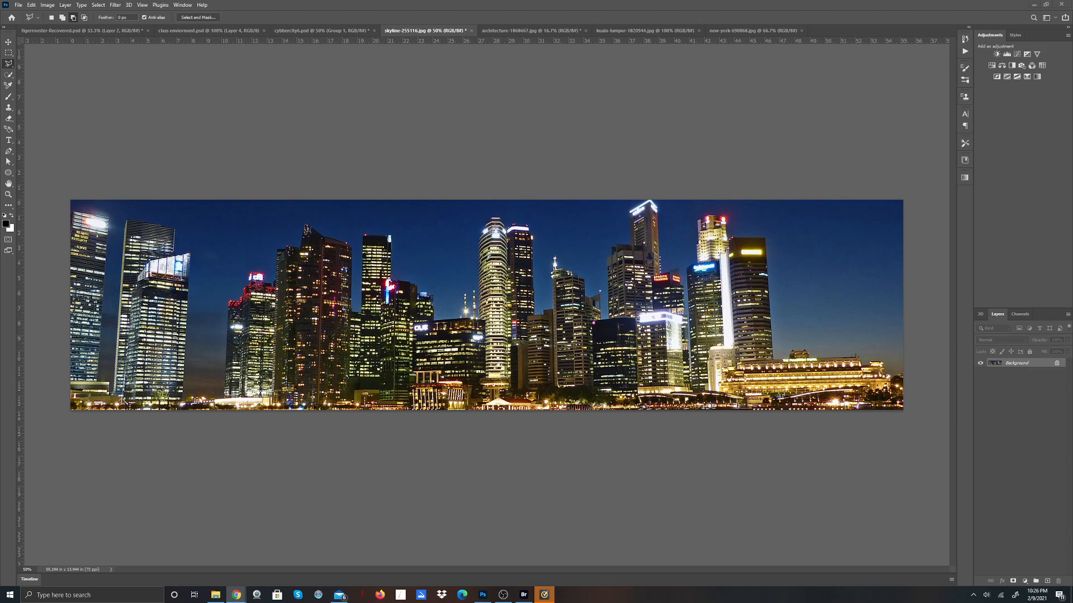
left_click(170, 183)
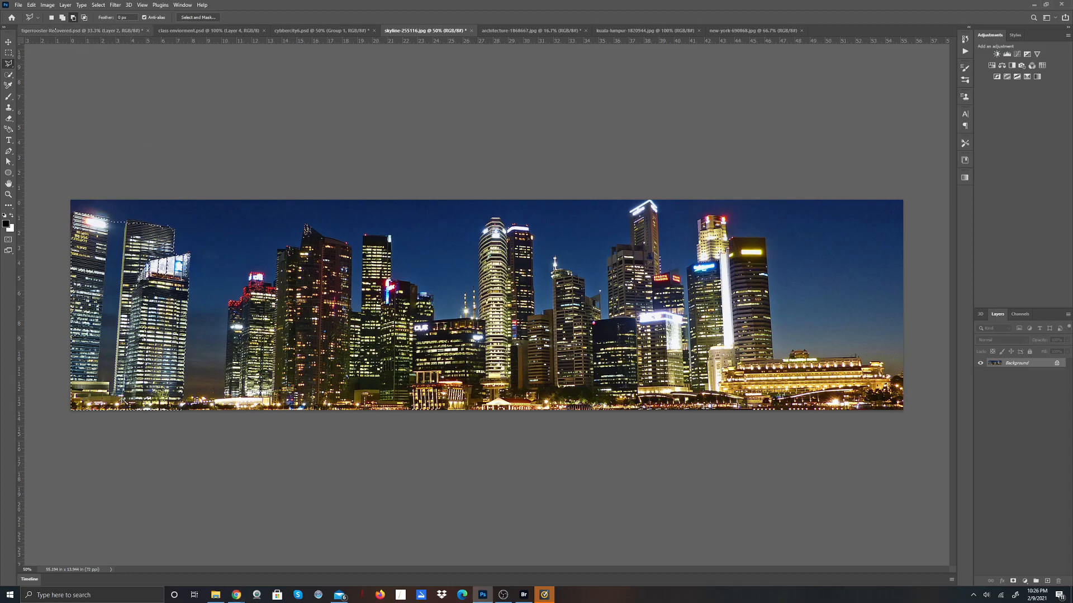
left_click(111, 225)
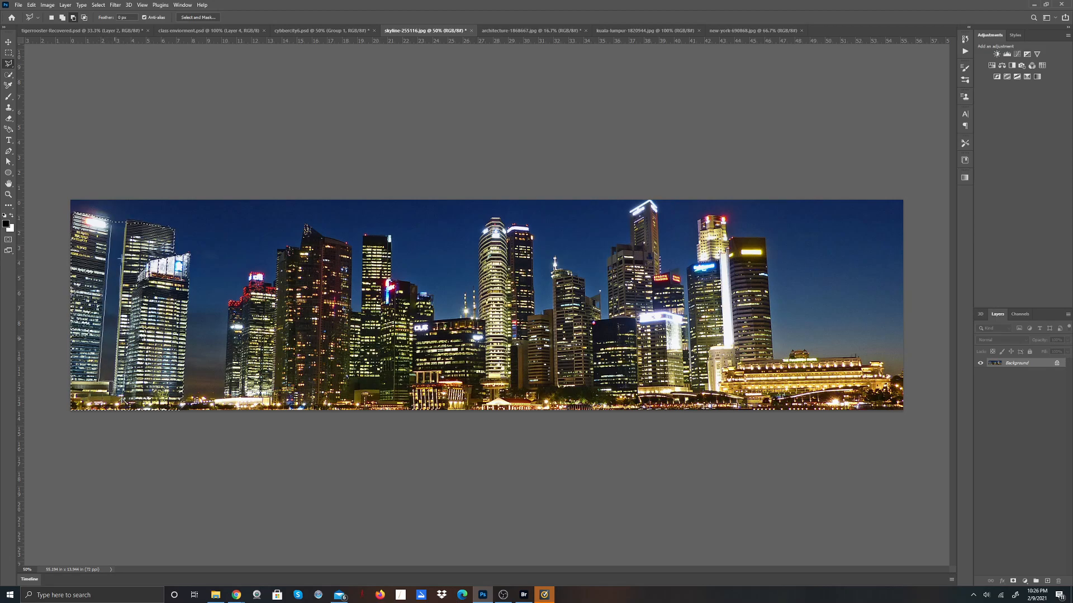
left_click(111, 223)
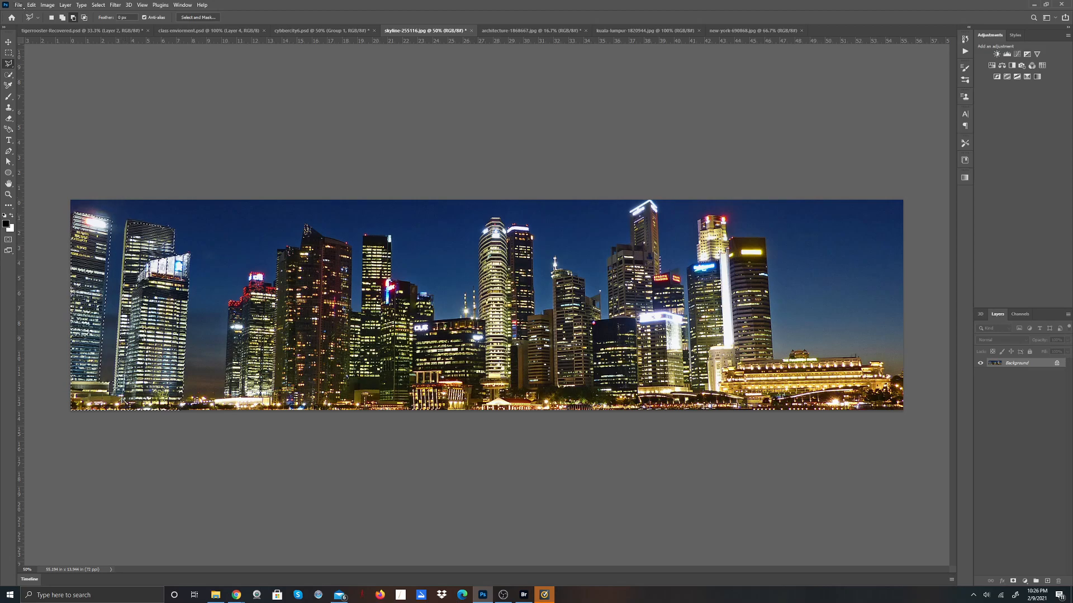
Step: Copy the selected skyscrapers and paste them into cybbercity6.psd as a new layer above Group 1
right_click(43, 30)
key("Escape")
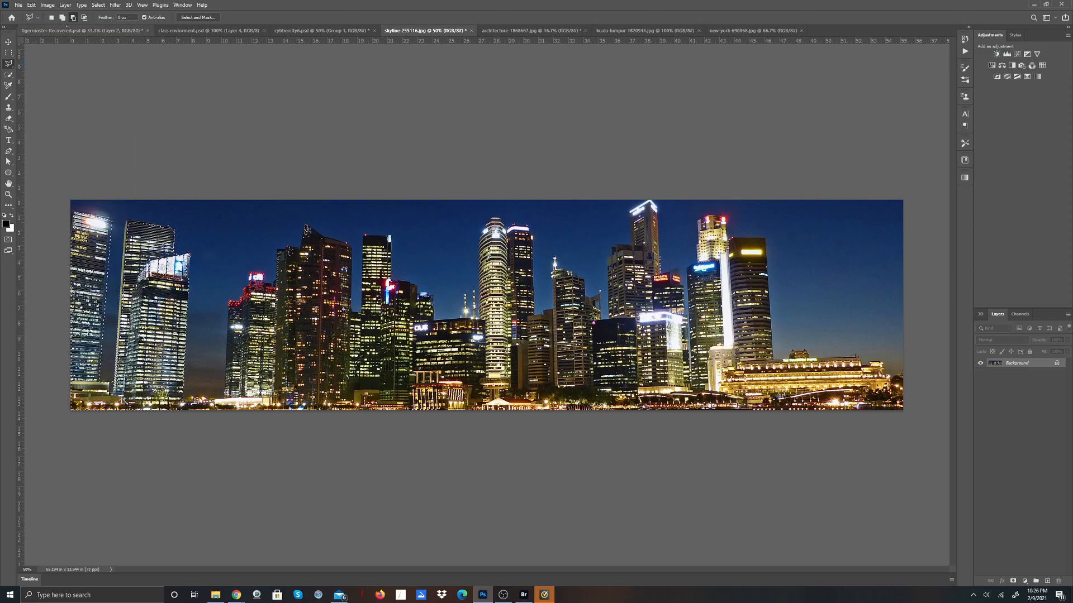
left_click(319, 31)
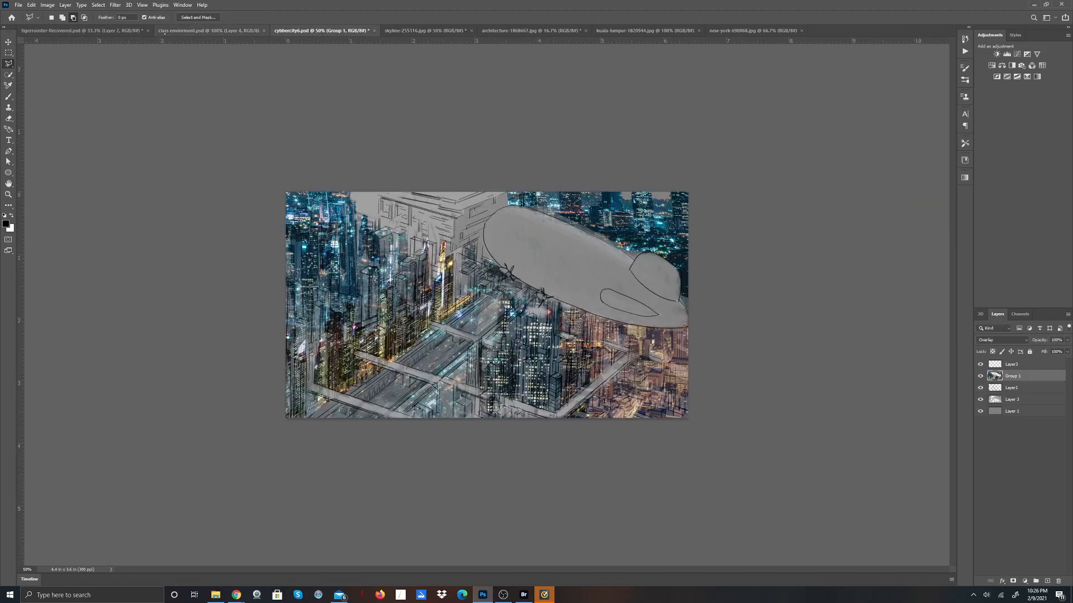
left_click(31, 5)
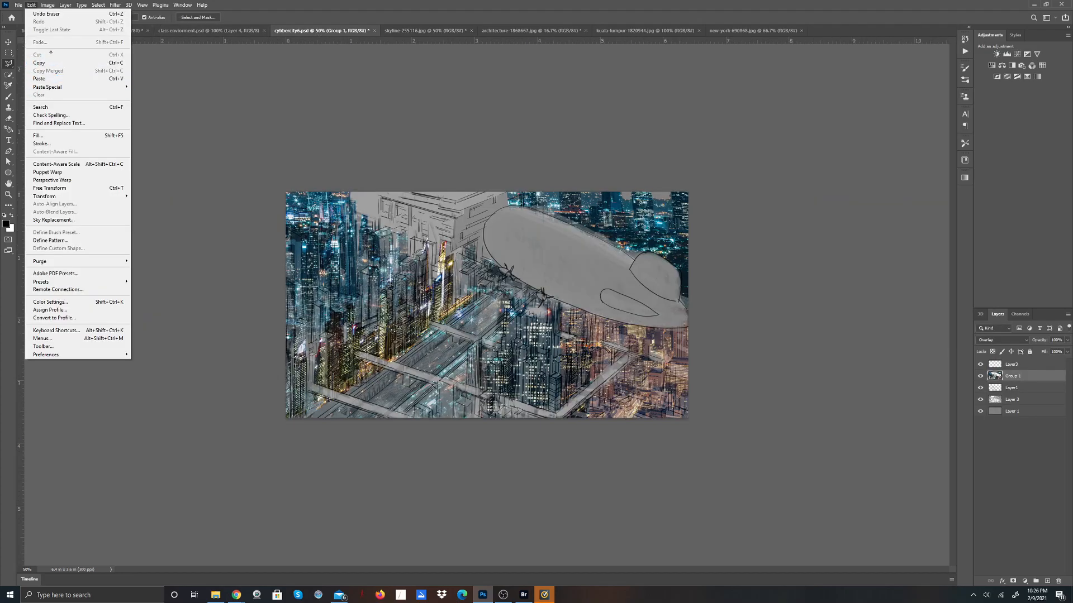
left_click(39, 78)
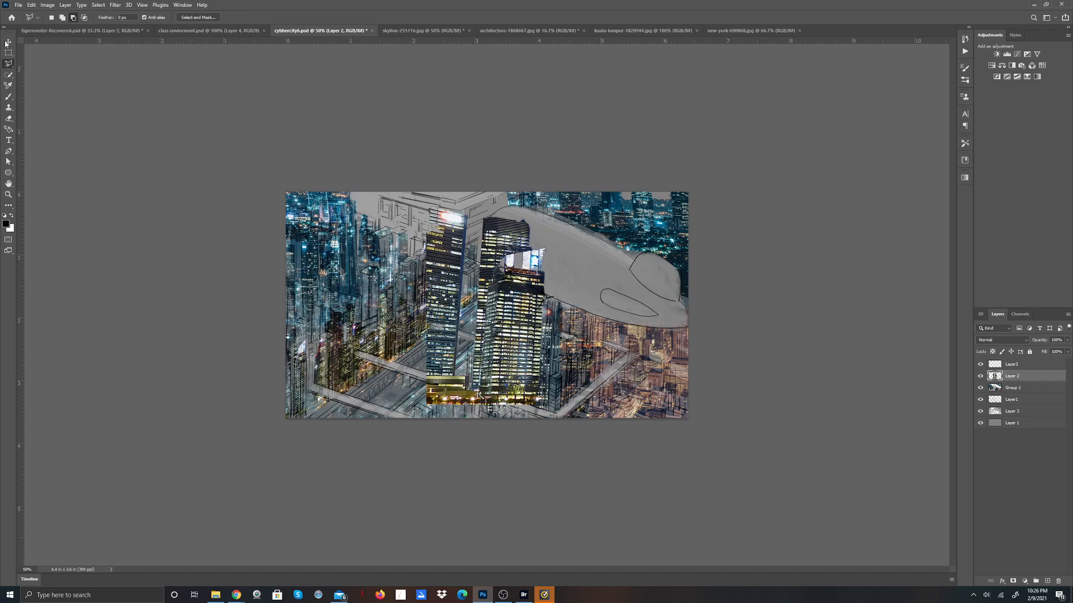
left_click(31, 5)
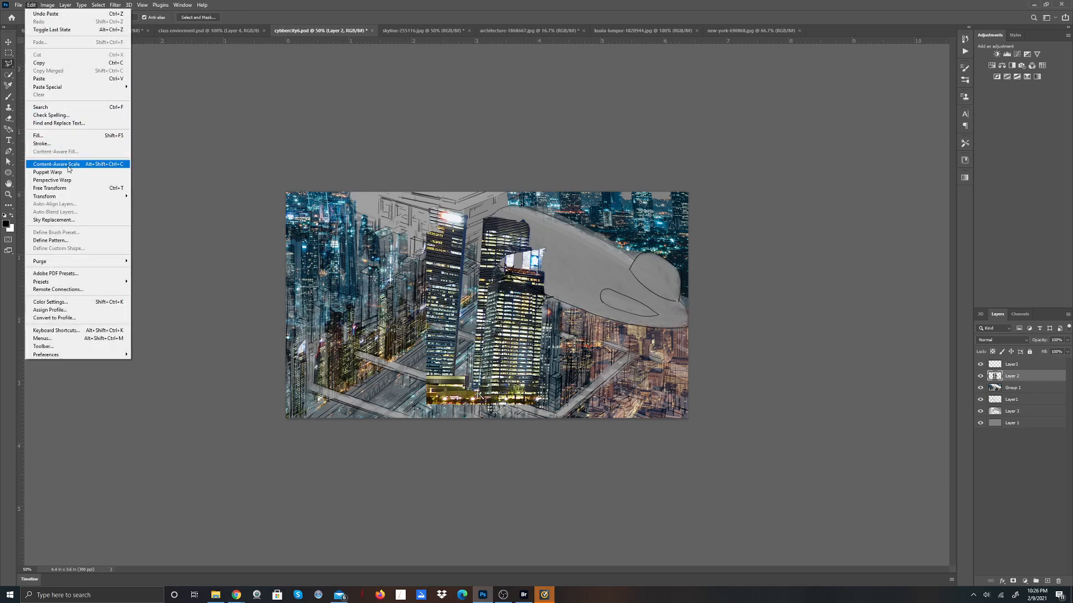
left_click(73, 188)
left_click_drag(426, 202, 498, 315)
left_click_drag(521, 383, 462, 395)
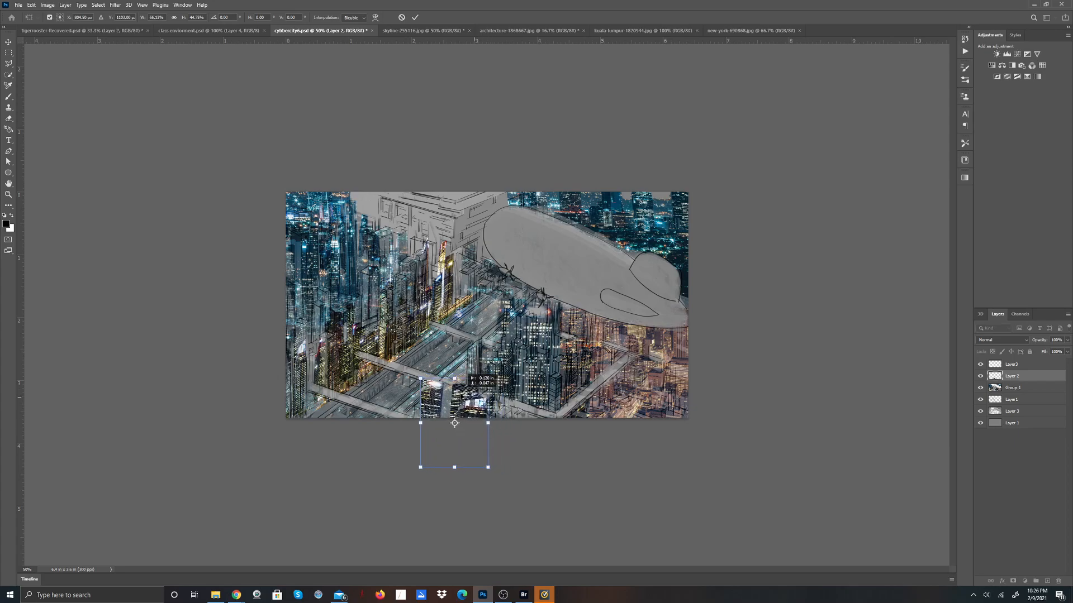
left_click(31, 5)
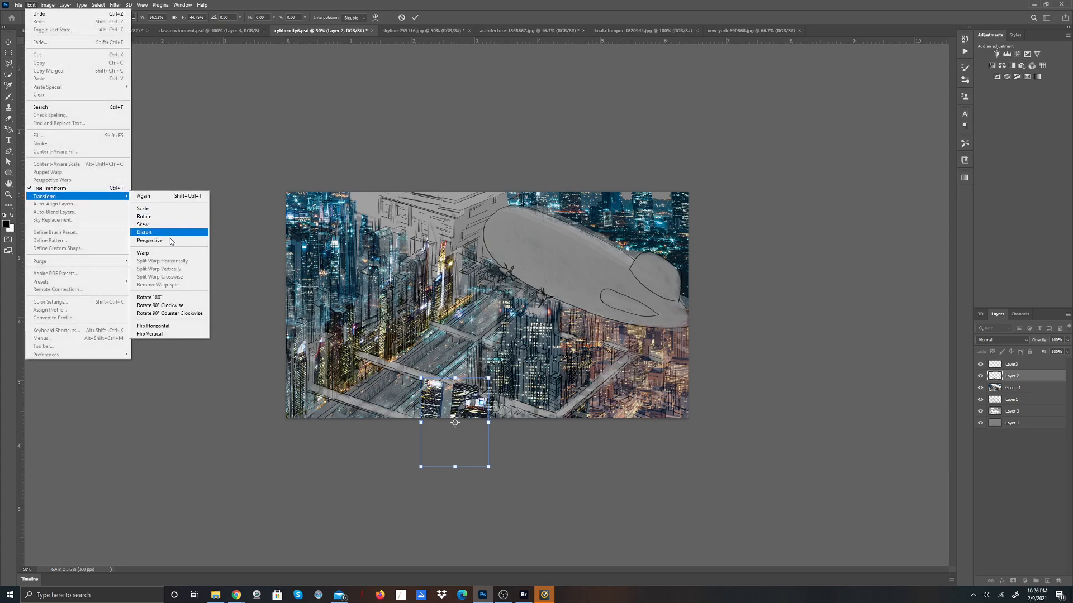
left_click(148, 253)
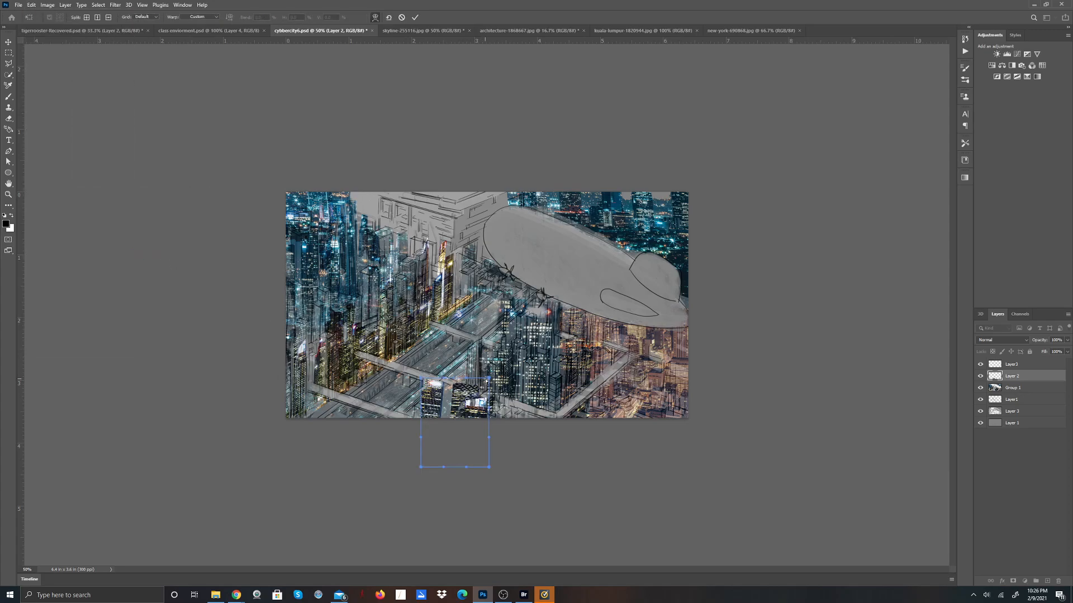
left_click_drag(489, 379, 417, 366)
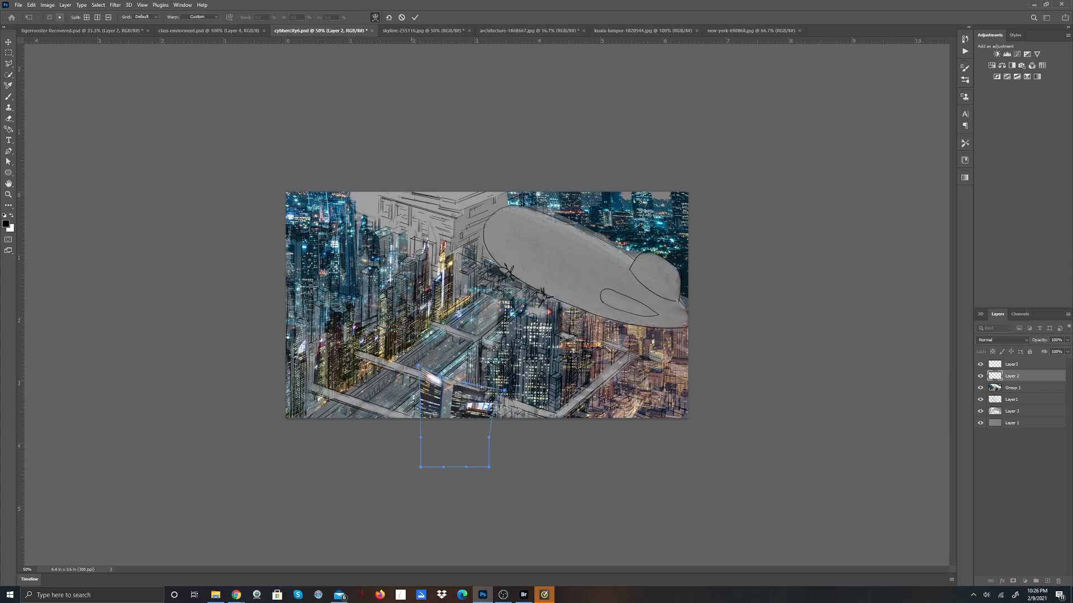
left_click_drag(422, 468, 410, 413)
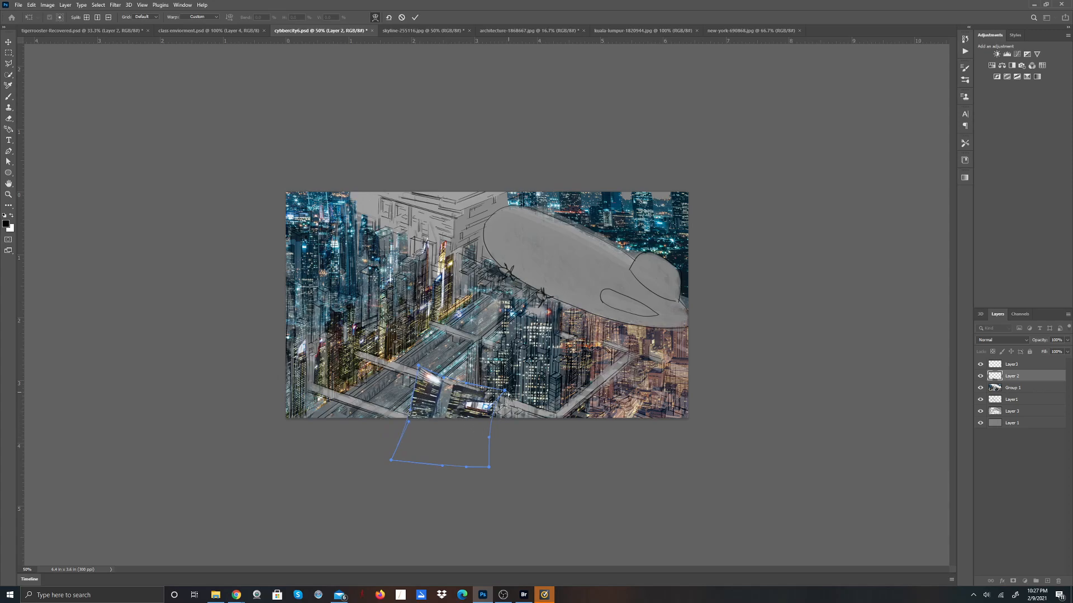
left_click_drag(491, 414, 493, 444)
left_click_drag(505, 392, 494, 397)
left_click_drag(416, 364, 465, 404)
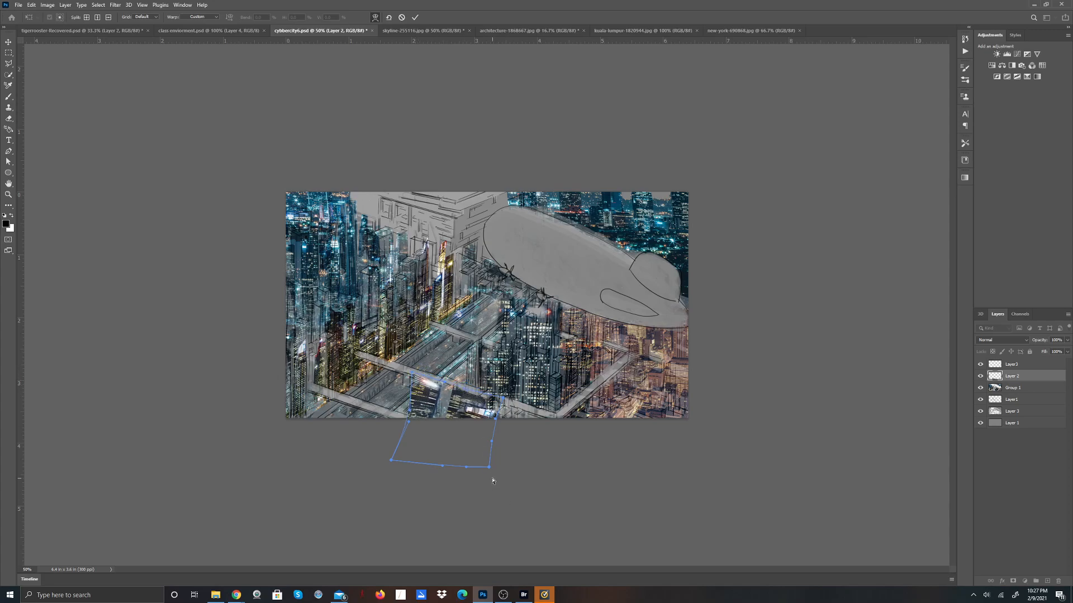
left_click_drag(490, 468, 478, 444)
left_click(402, 17)
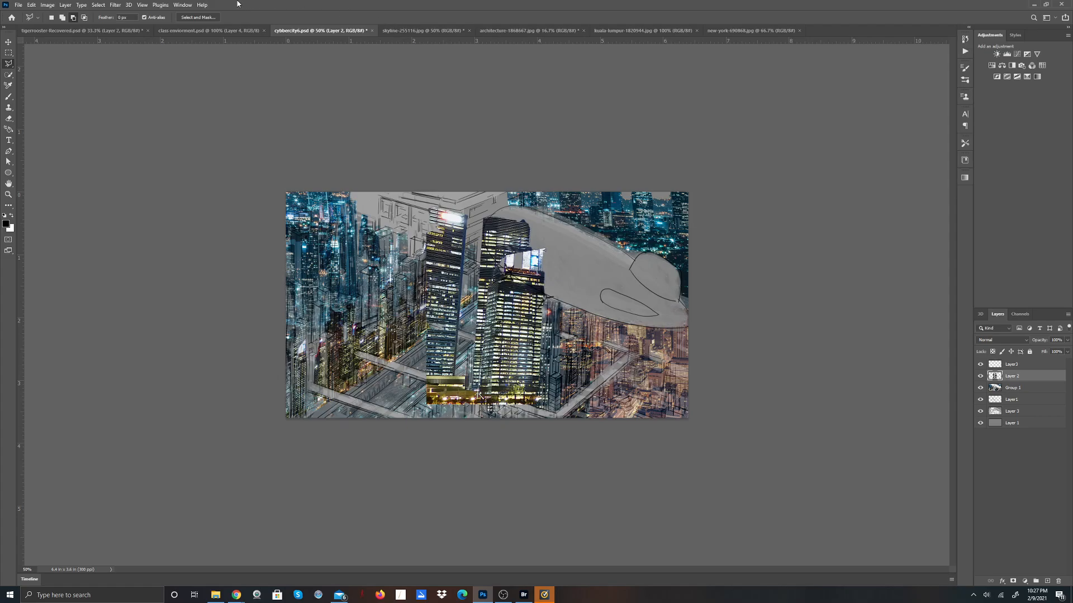
Step: Shrink the pasted skyscrapers with Free Transform and position them over the lower edge of the canvas, below the road
left_click(29, 4)
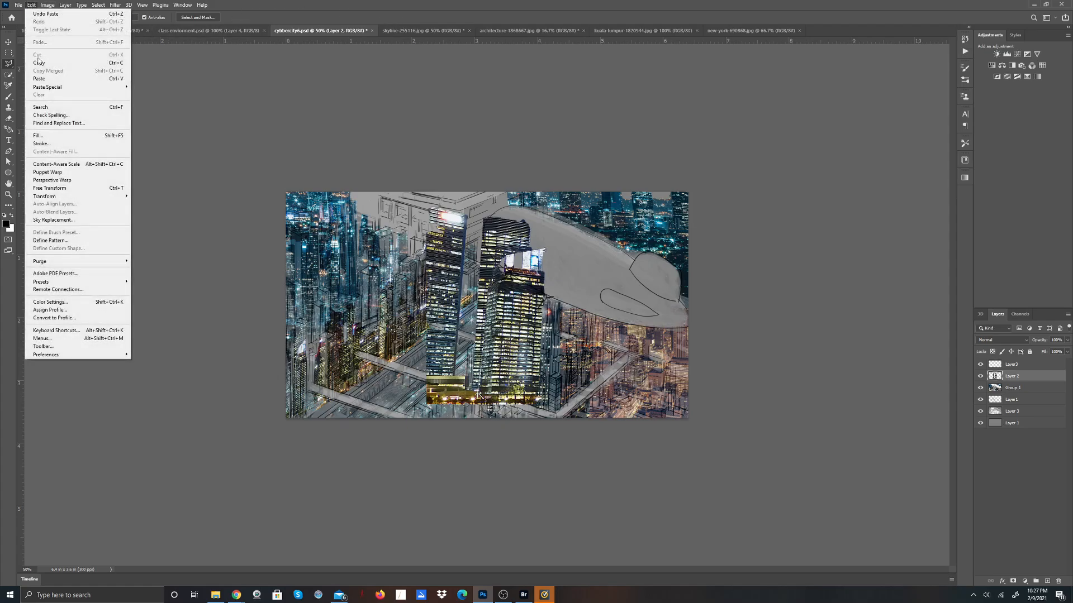
left_click(51, 187)
left_click_drag(479, 396, 459, 485)
left_click_drag(525, 293, 490, 374)
left_click_drag(448, 433, 460, 418)
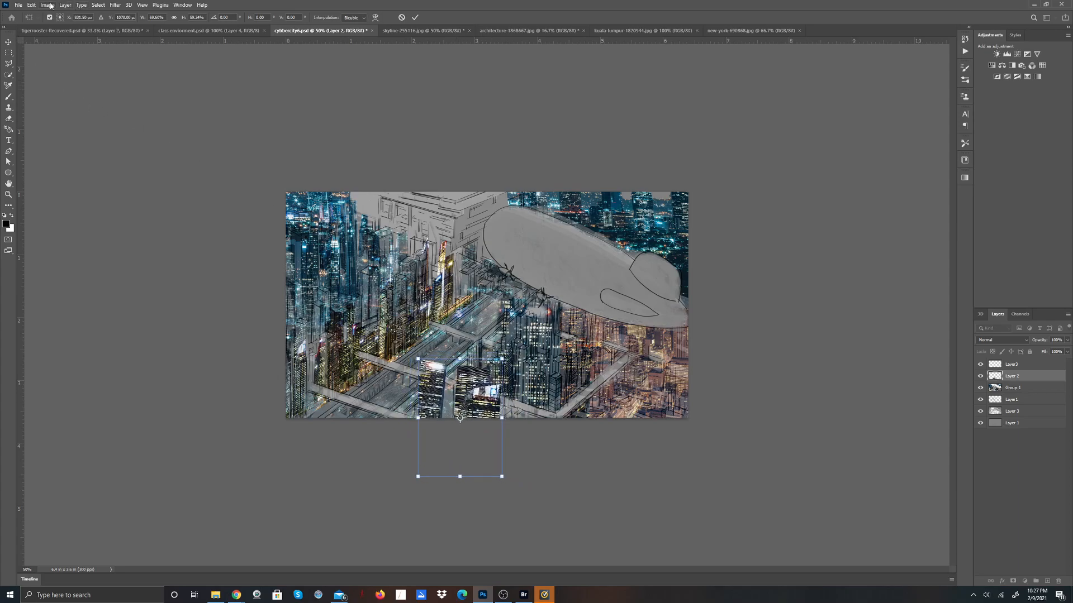
Step: Apply a Perspective transform to the pasted skyscrapers so they taper downward, widening their tops and shifting them slightly along the canvas's lower edge
left_click(31, 5)
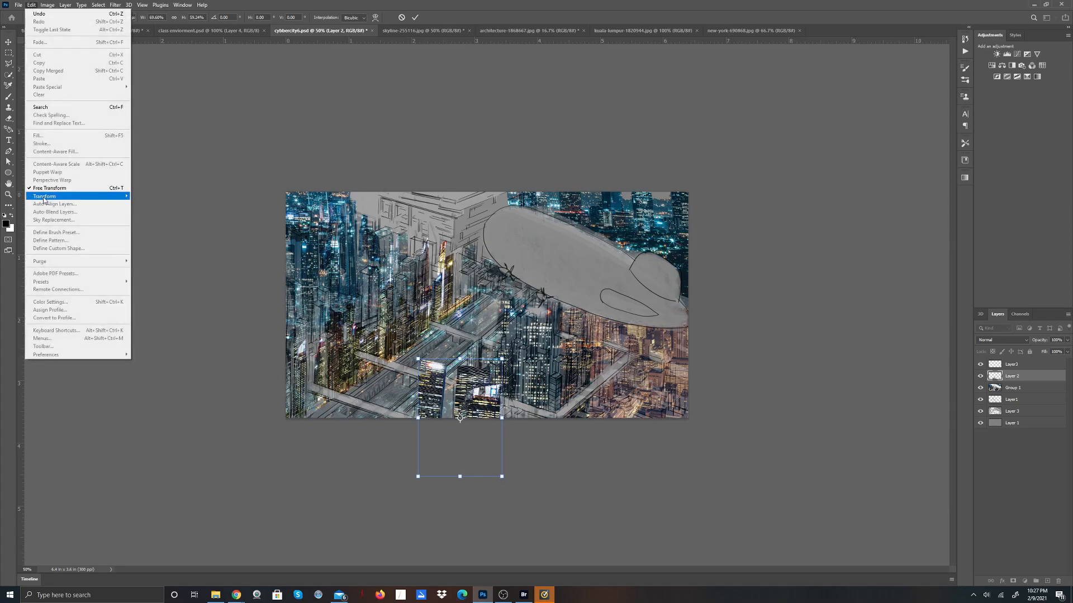
mouse_move(45, 198)
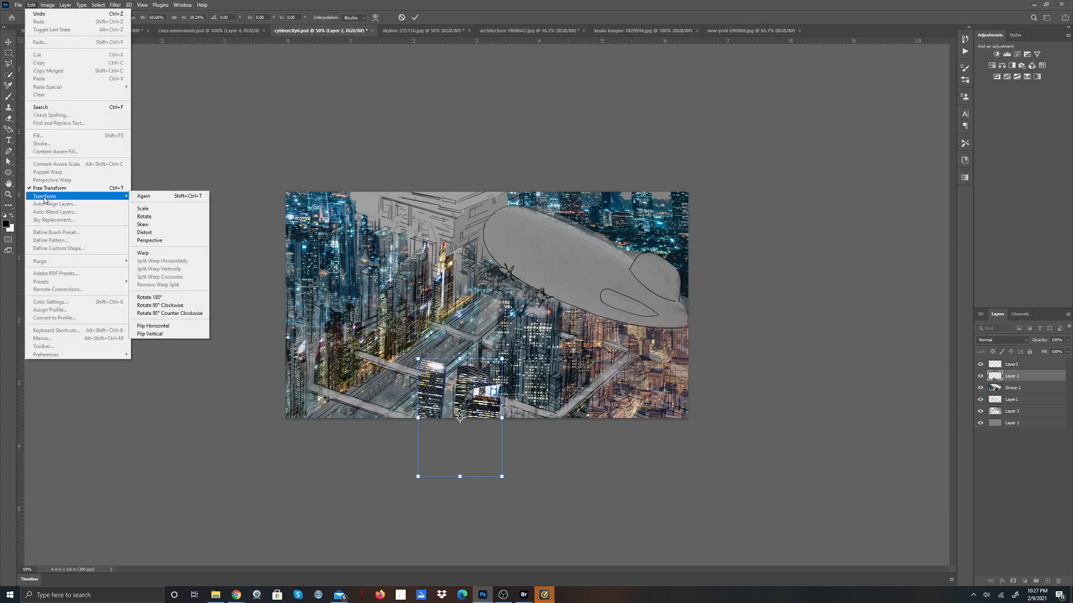
left_click(149, 240)
left_click_drag(417, 476, 442, 476)
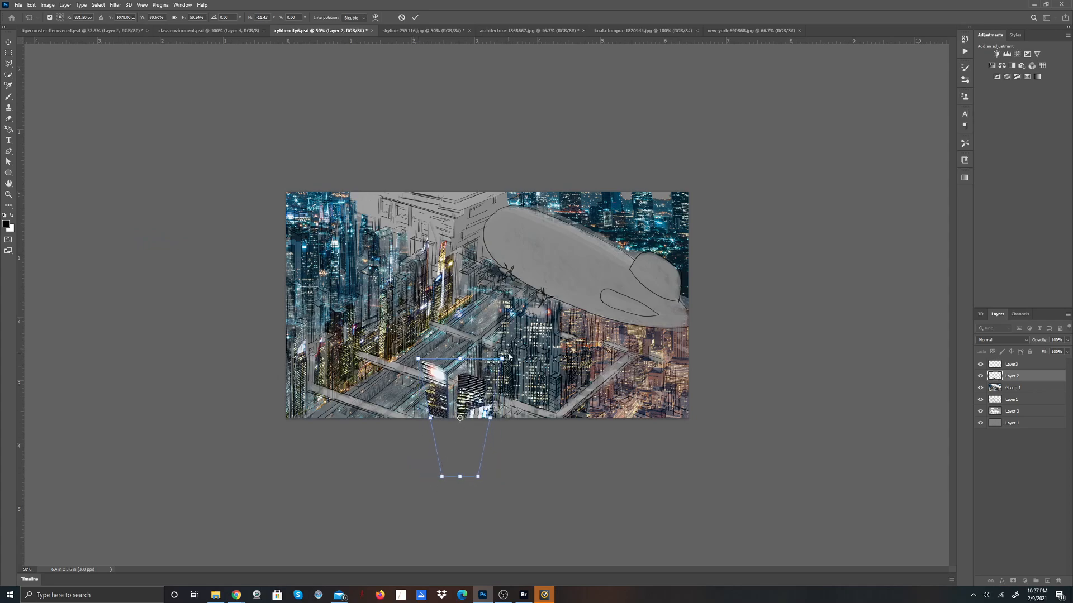
left_click_drag(504, 361, 552, 392)
left_click_drag(482, 401, 497, 411)
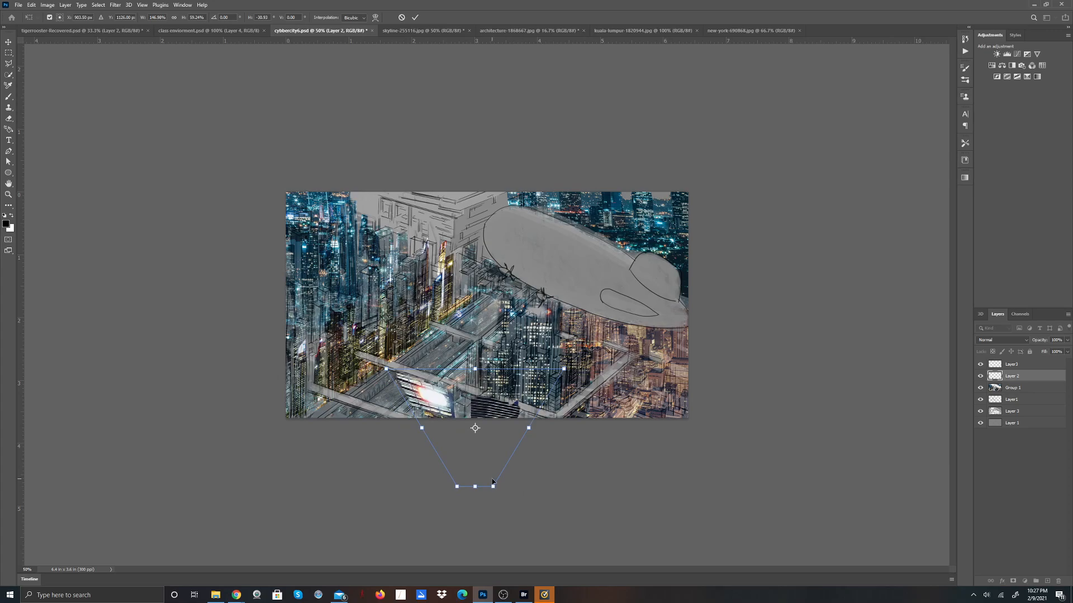
left_click_drag(494, 487, 522, 489)
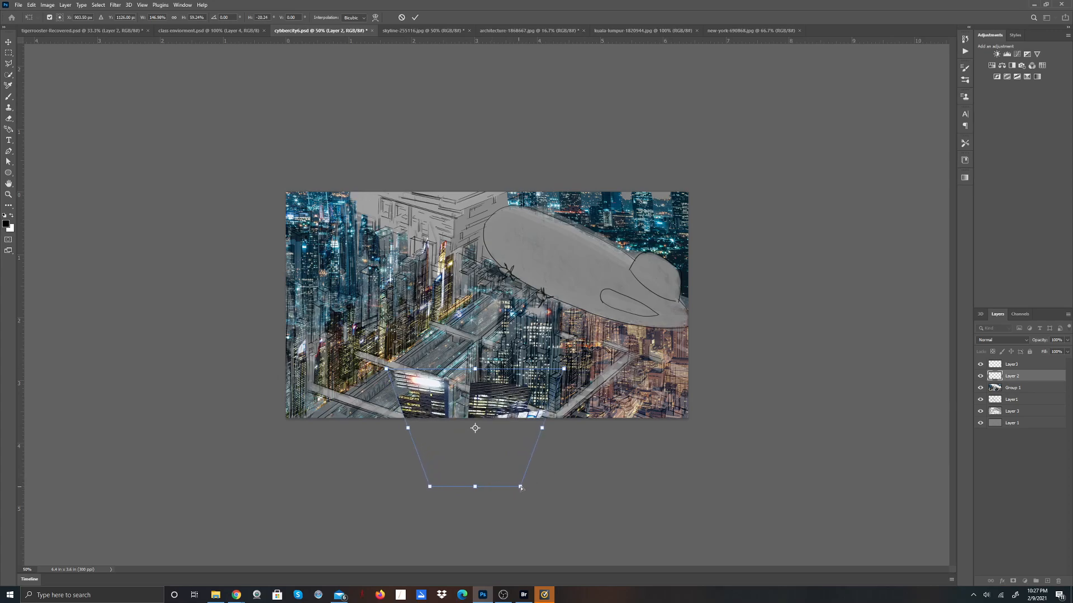
mouse_move(434, 490)
left_mouse_down()
mouse_move(360, 490)
mouse_move(442, 489)
left_mouse_up()
left_click_drag(387, 370, 393, 383)
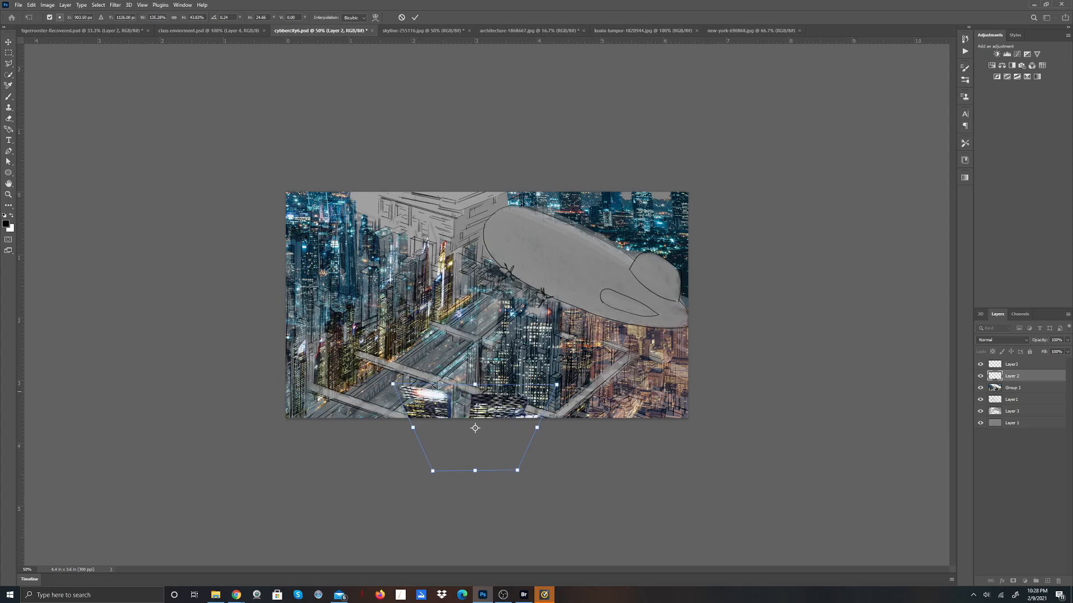
Step: Rotate and reshape the tapered skyscrapers so they narrow steeply toward the ground below the road, and apply the transform
left_click_drag(547, 414, 515, 457)
left_click_drag(457, 391, 486, 385)
left_click_drag(466, 468, 422, 470)
mouse_move(423, 378)
left_mouse_down()
mouse_move(425, 390)
mouse_move(433, 380)
left_mouse_up()
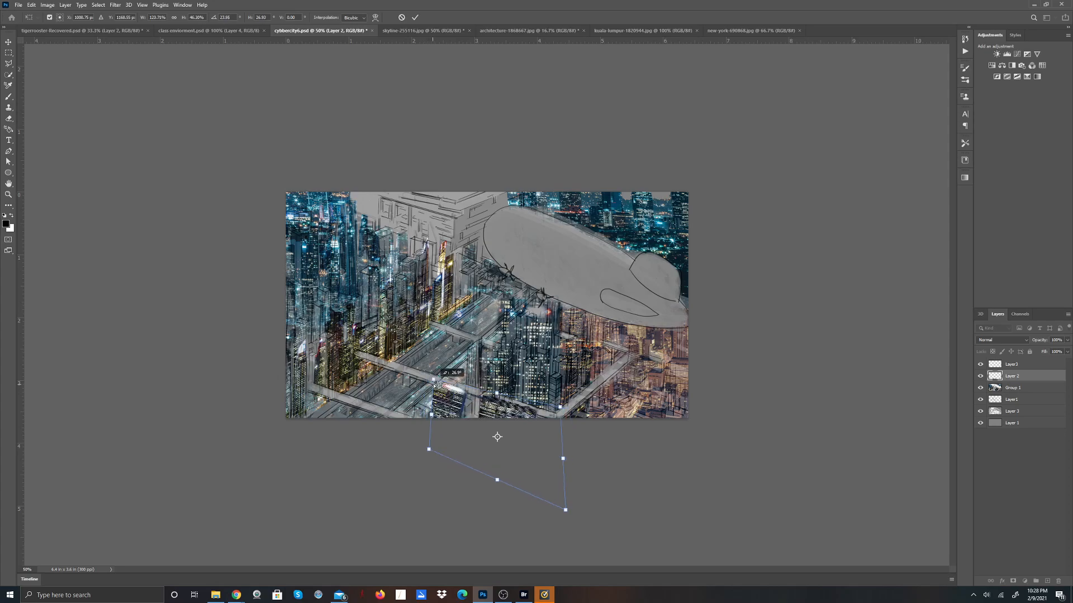
left_click_drag(577, 510, 508, 503)
mouse_move(561, 391)
left_mouse_down()
mouse_move(550, 358)
mouse_move(543, 398)
left_mouse_up()
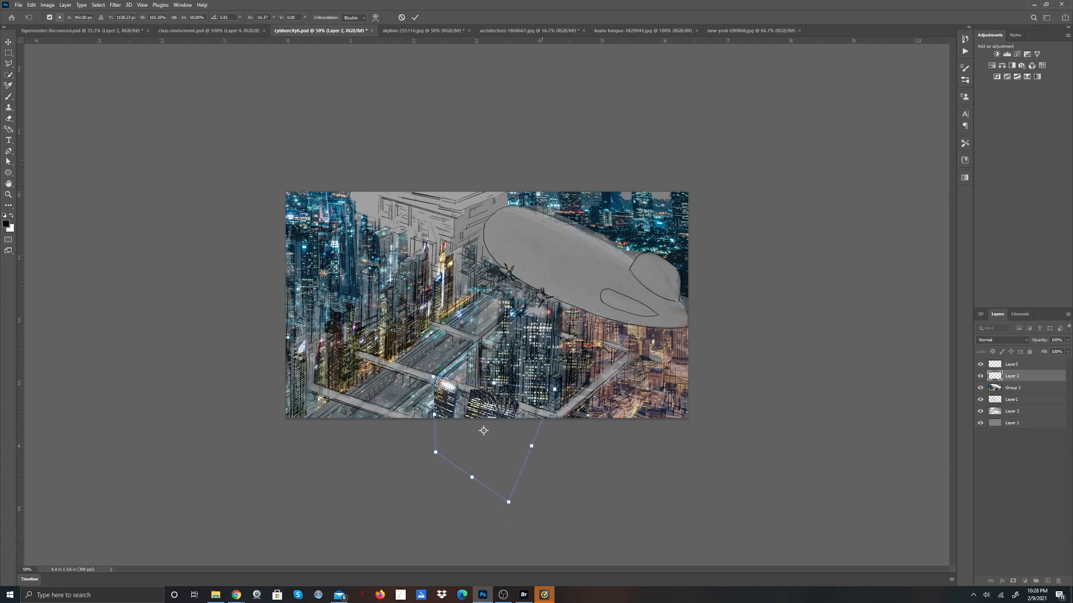
left_click_drag(533, 449, 533, 453)
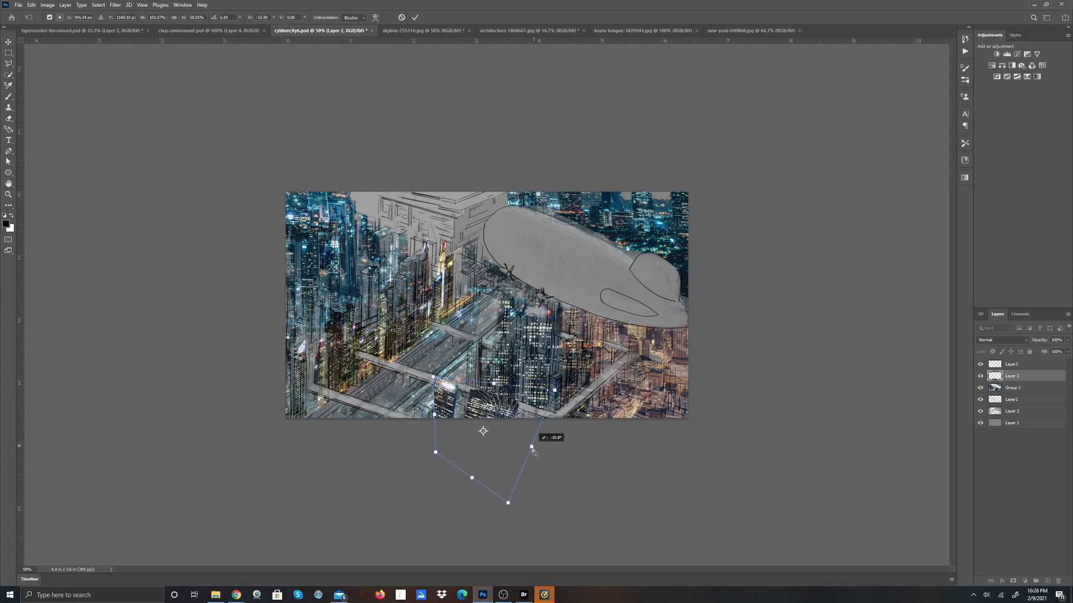
left_click_drag(508, 511, 484, 503)
left_click_drag(433, 378, 436, 388)
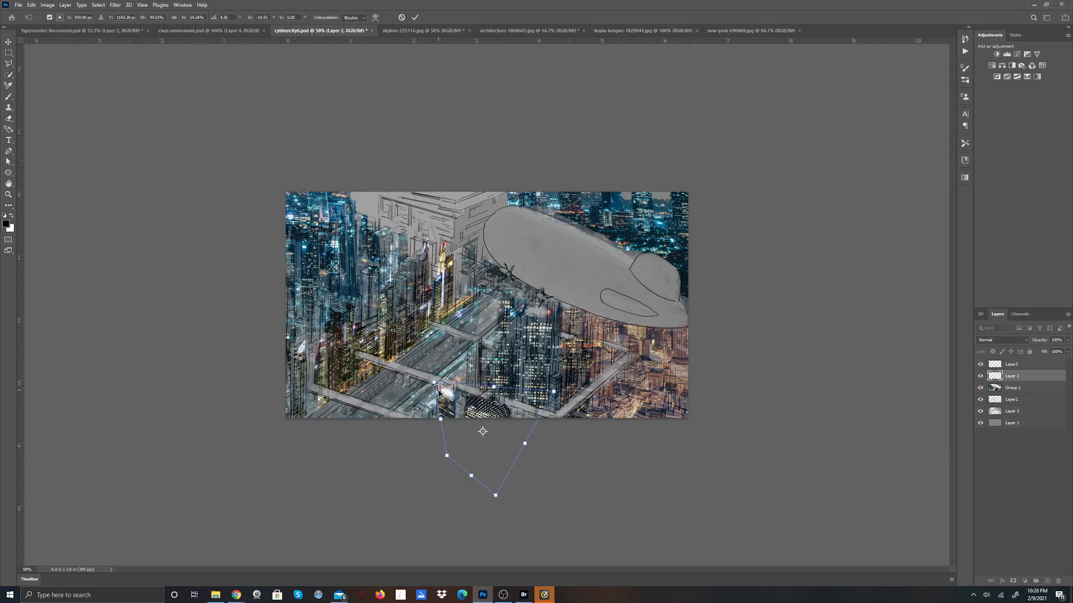
left_click(415, 17)
Step: Duplicate the transformed skyscraper layer, Layer 2
key("l")
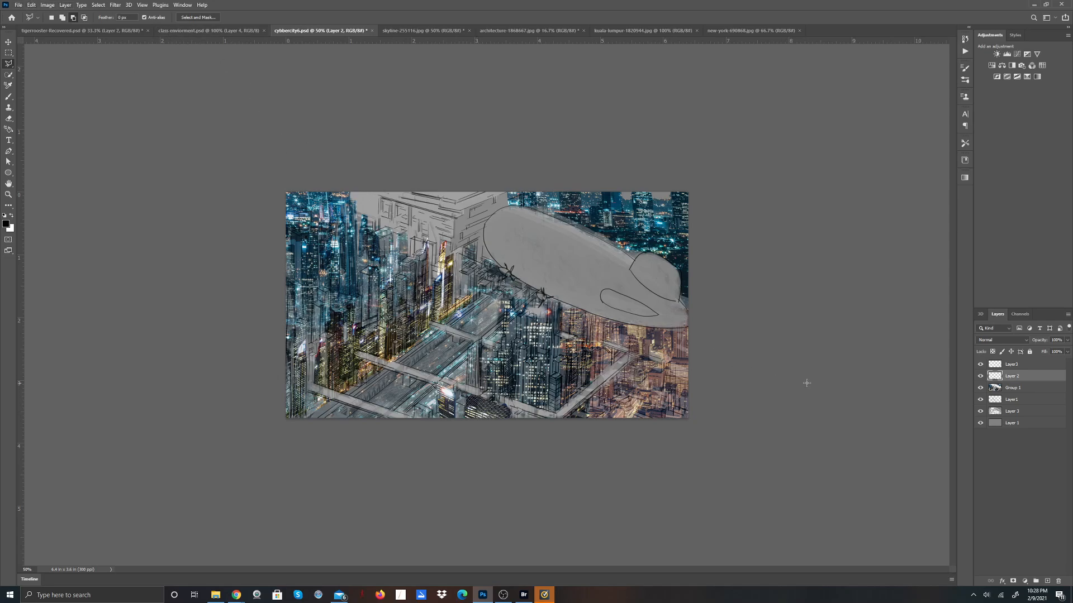
right_click(1012, 375)
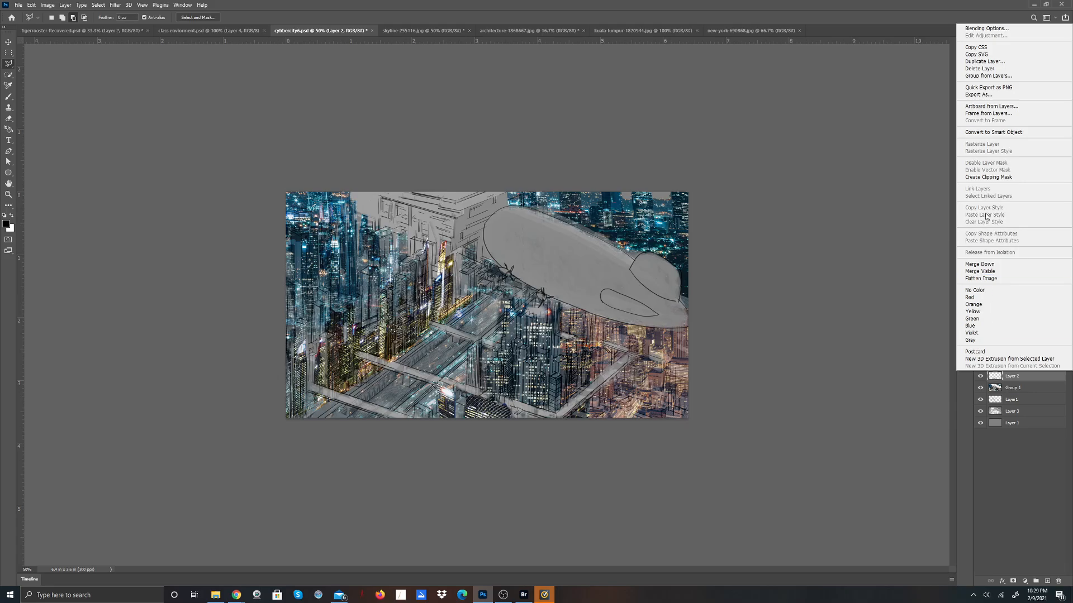
left_click(993, 62)
left_click(605, 174)
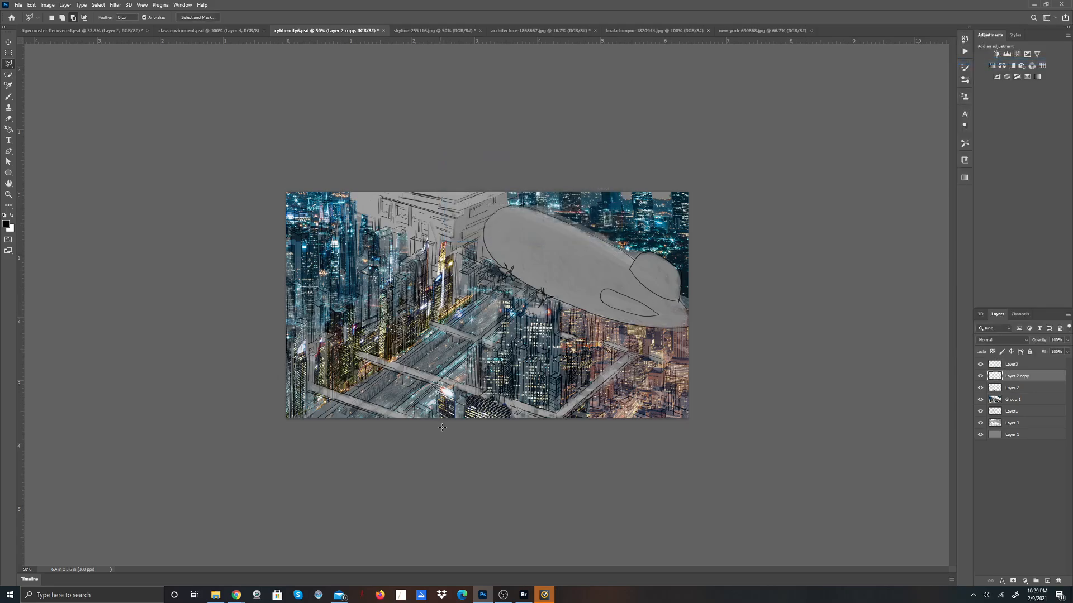
Step: Move the duplicated skyscrapers up and left over the road and flip them horizontally
key("v")
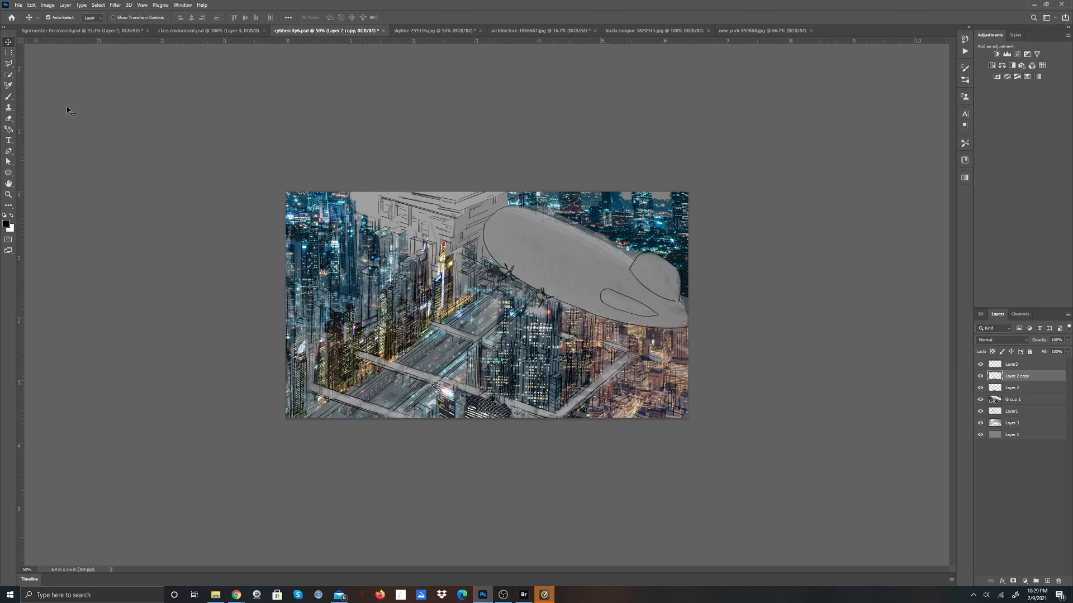
left_click_drag(482, 420, 409, 387)
left_click(31, 5)
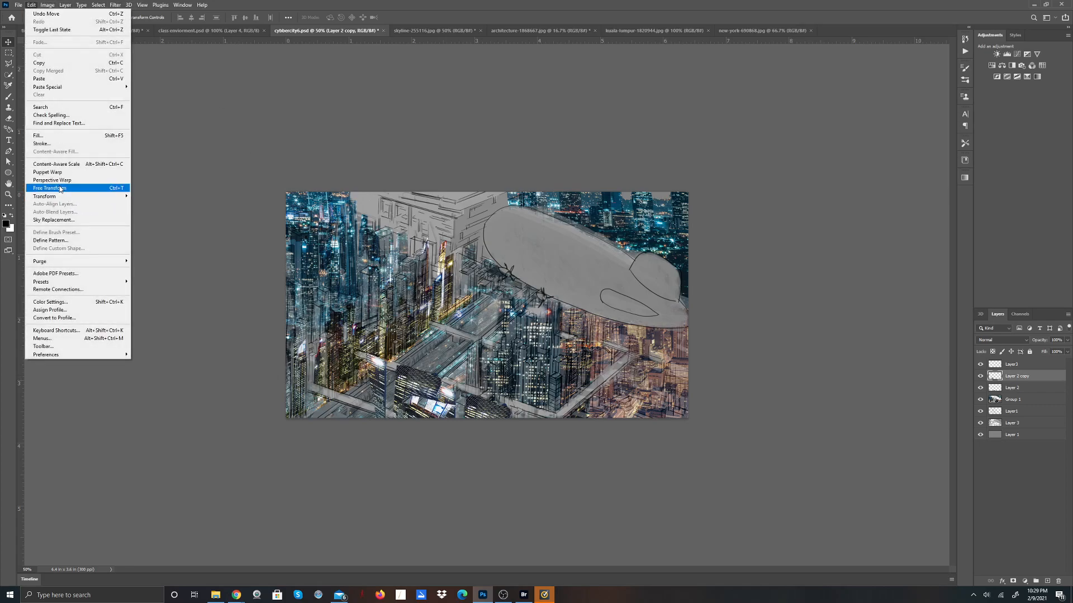
mouse_move(71, 199)
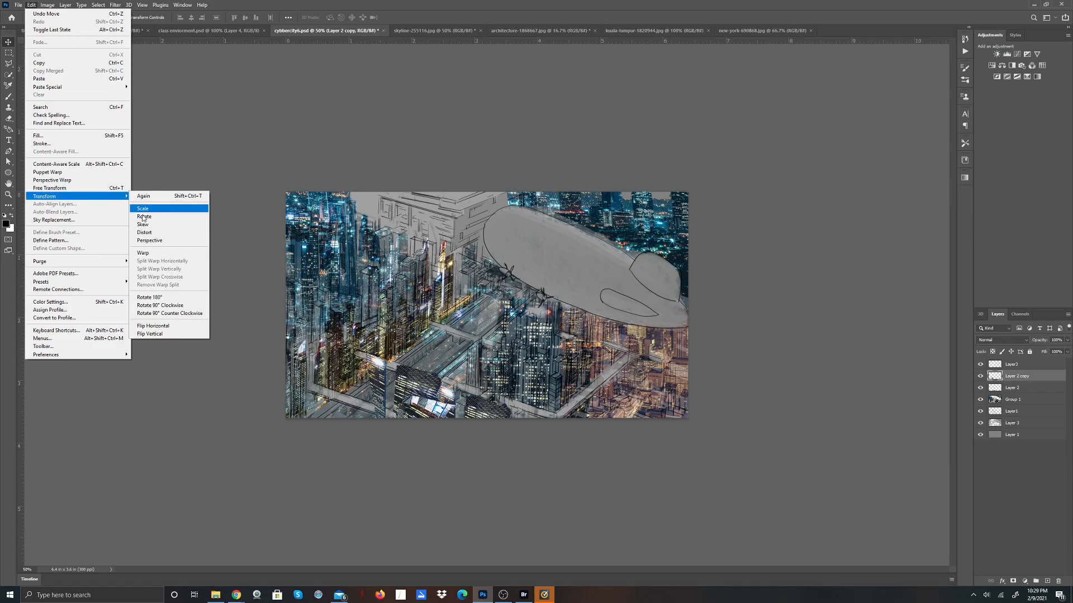
left_click(166, 327)
mouse_move(407, 401)
left_mouse_down()
mouse_move(400, 372)
mouse_move(398, 384)
left_mouse_up()
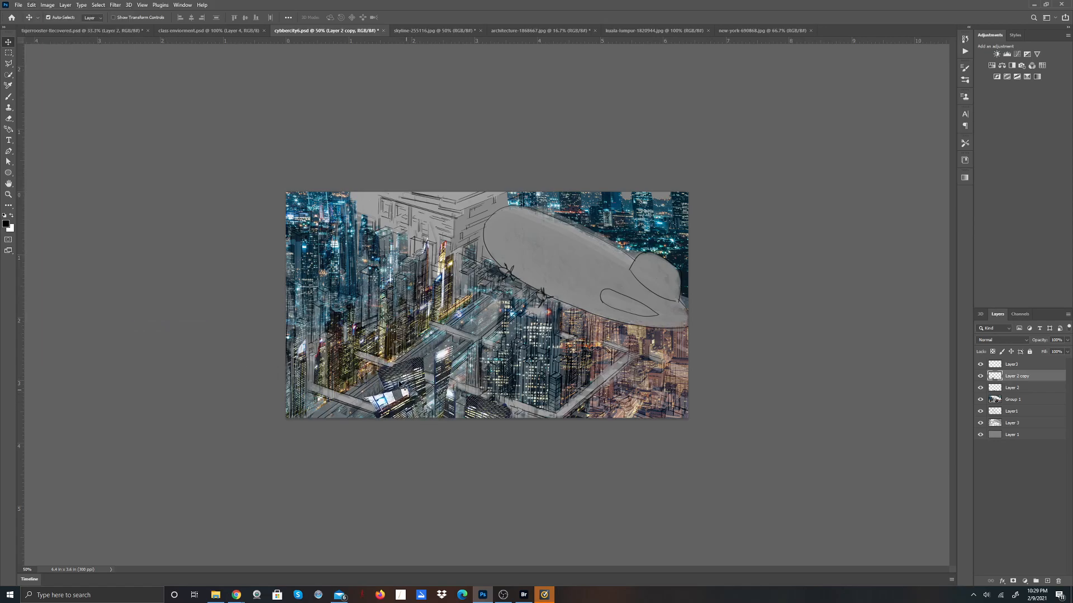
Step: Skew the flipped skyscrapers slightly and position them beside the original towers at the canvas's lower edge
left_click(32, 5)
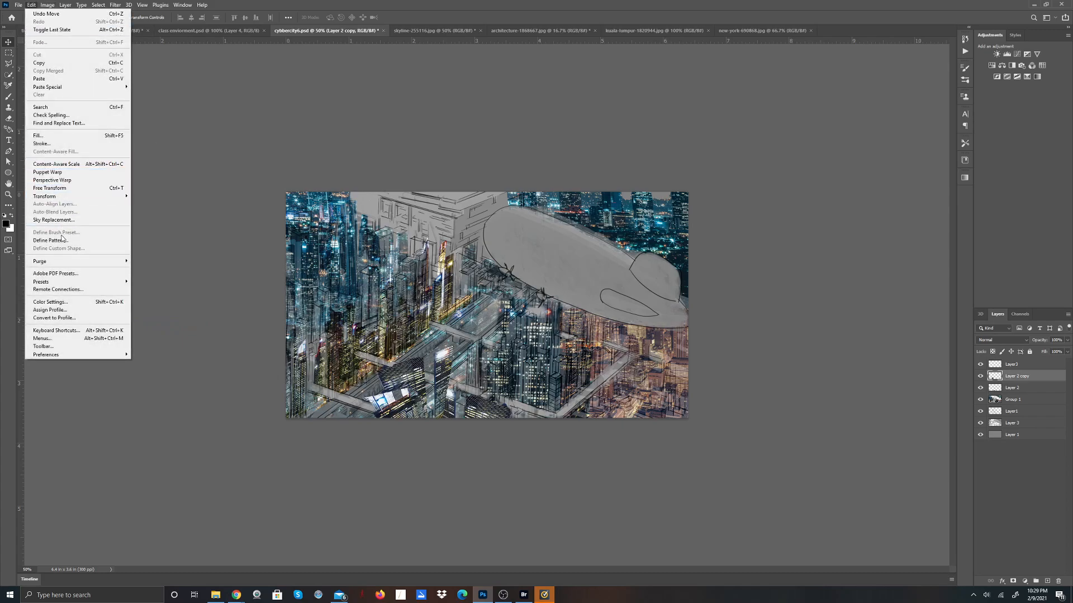
mouse_move(56, 197)
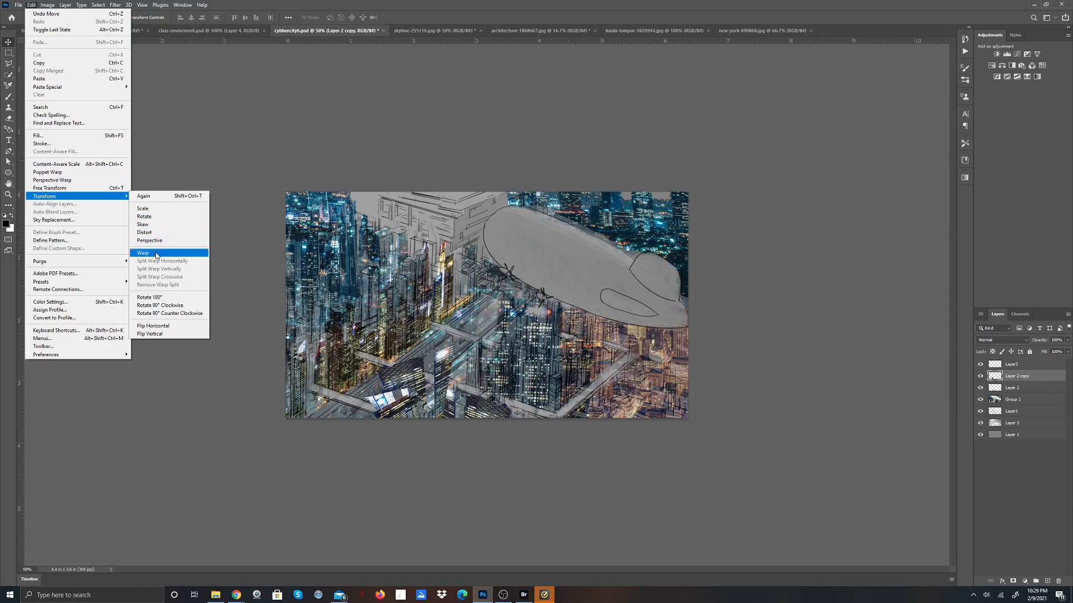
left_click(155, 225)
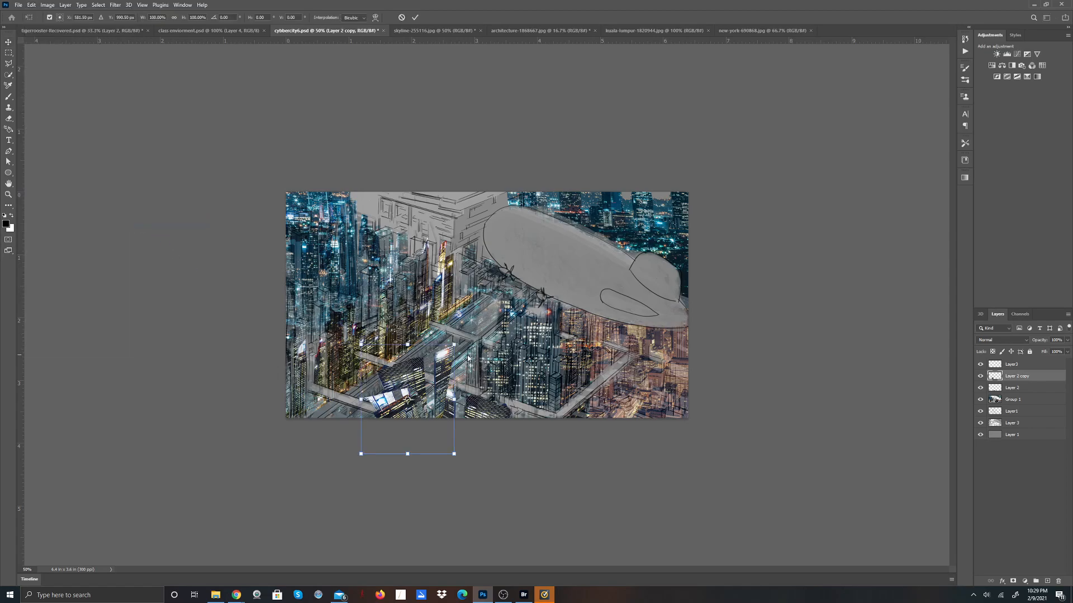
left_click_drag(459, 343, 446, 427)
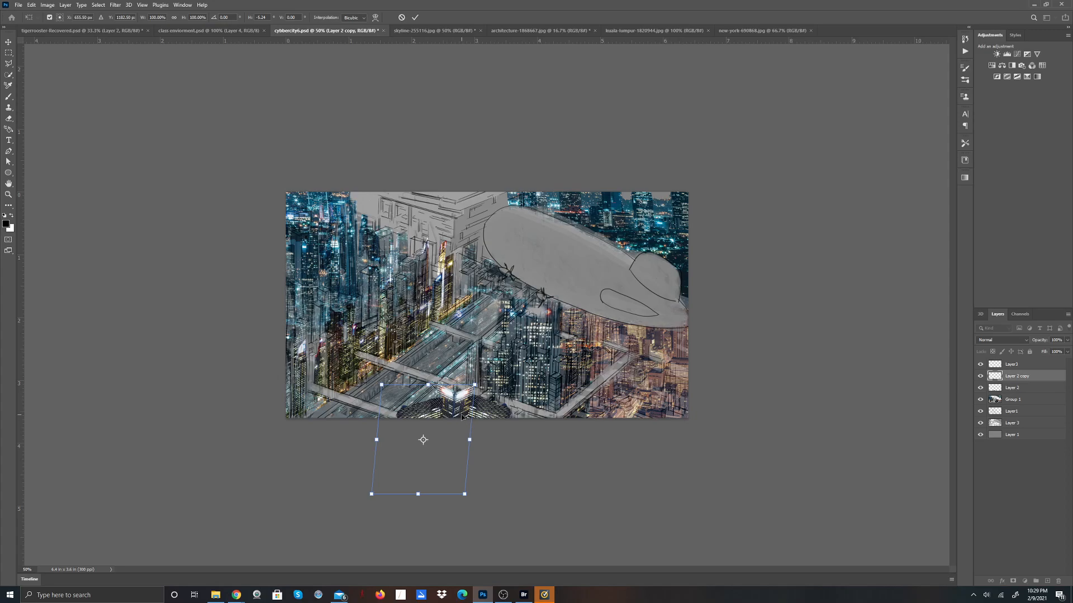
left_click_drag(461, 416, 462, 414)
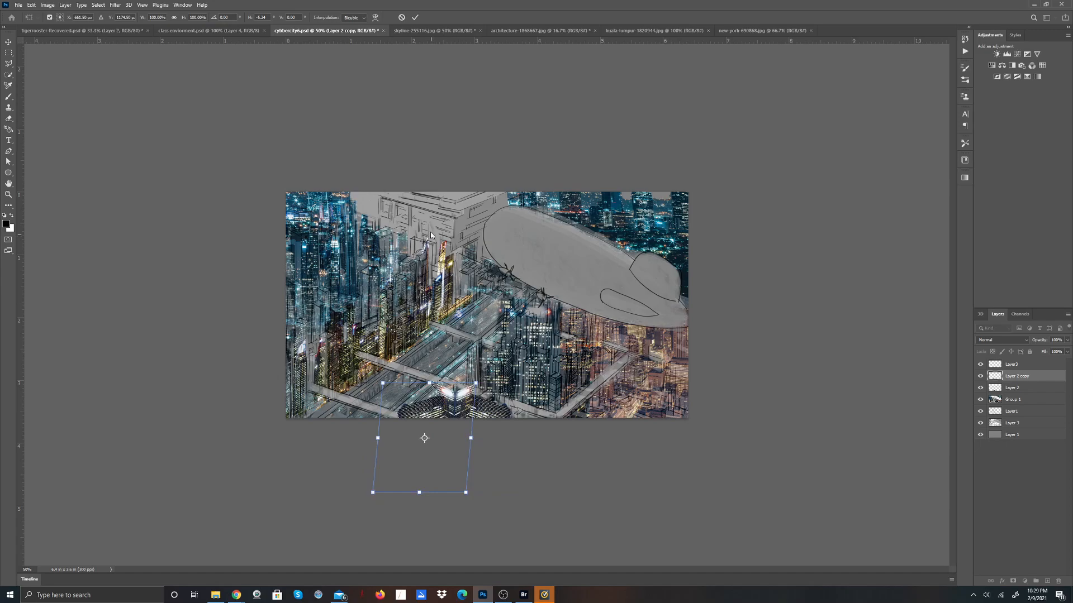
left_click(415, 17)
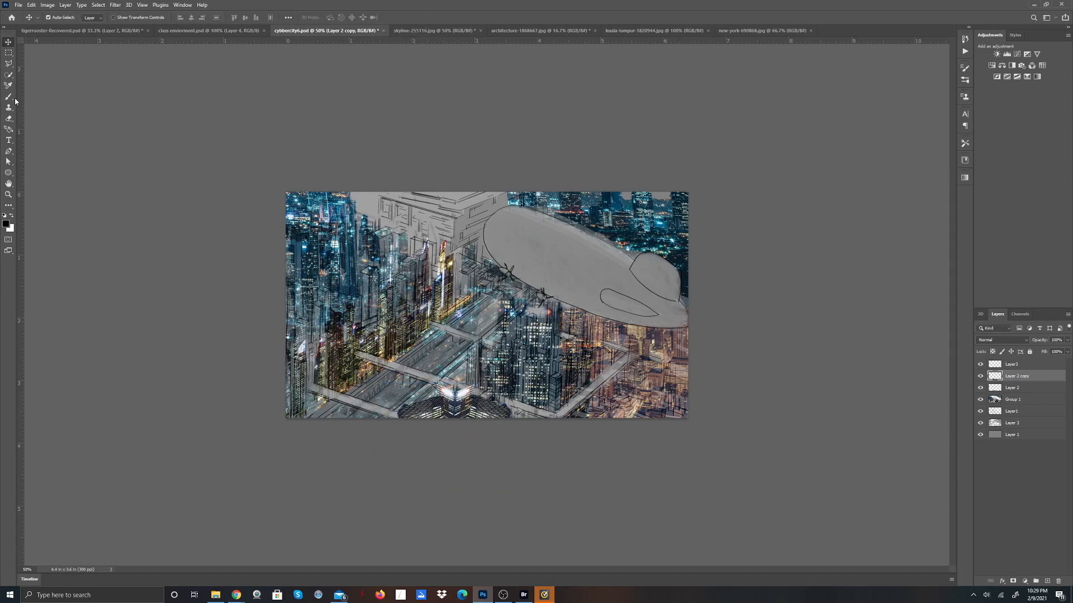
Step: Cut the left tower from Layer 2 copy with a rectangular marquee selection and paste it onto a new layer
left_click(8, 65)
left_click(9, 53)
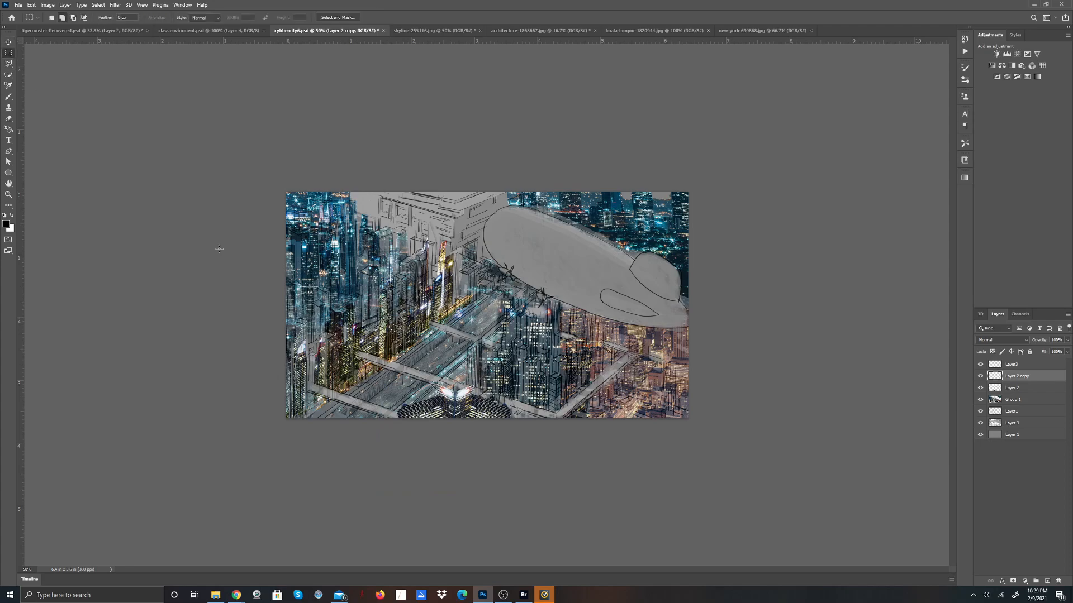
left_click_drag(381, 374, 438, 493)
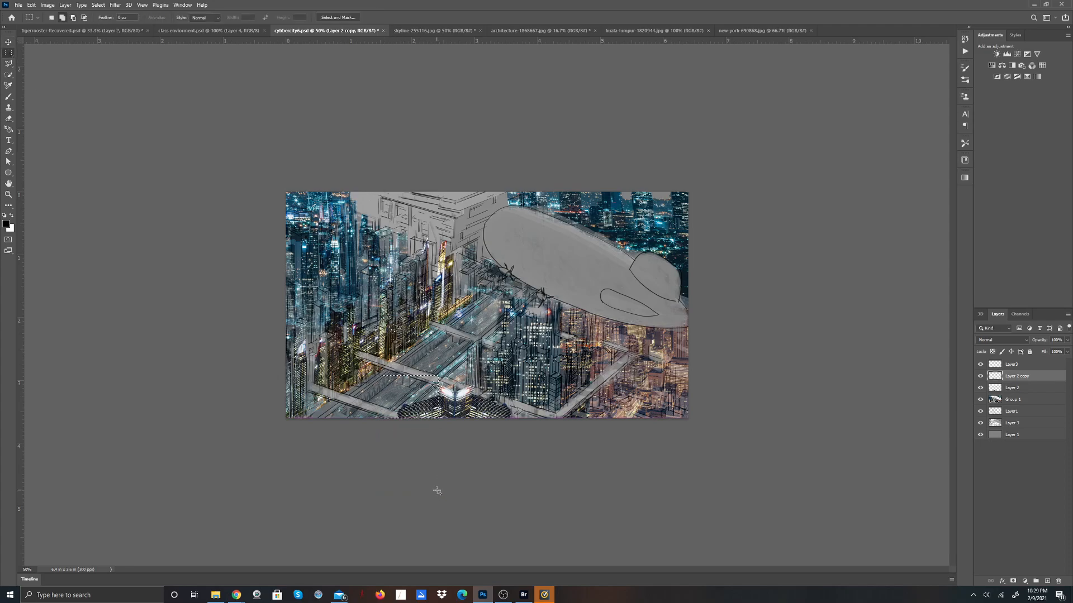
left_click(32, 5)
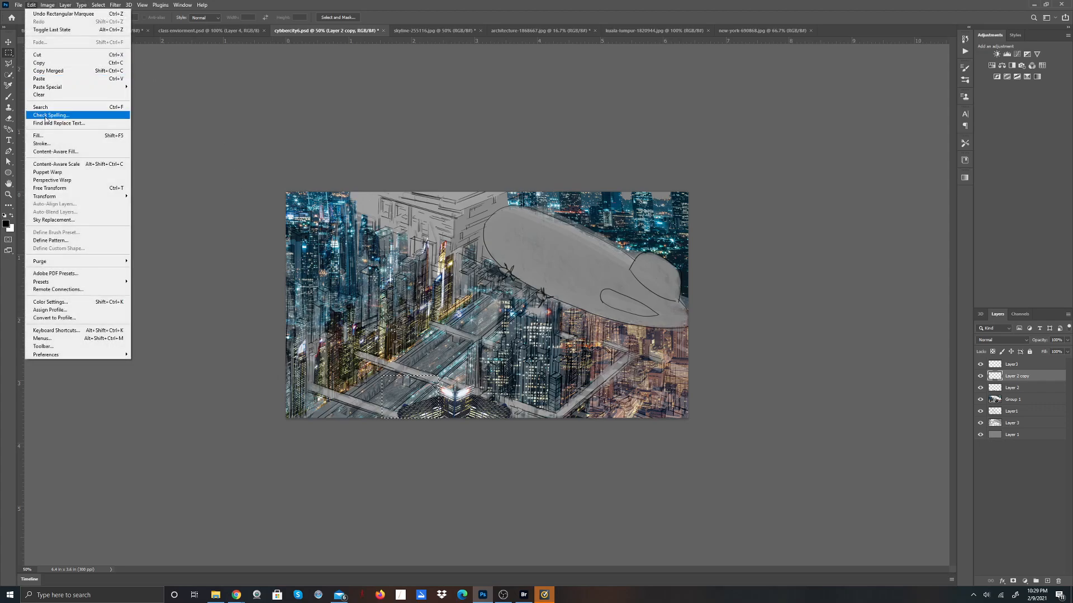
left_click(42, 54)
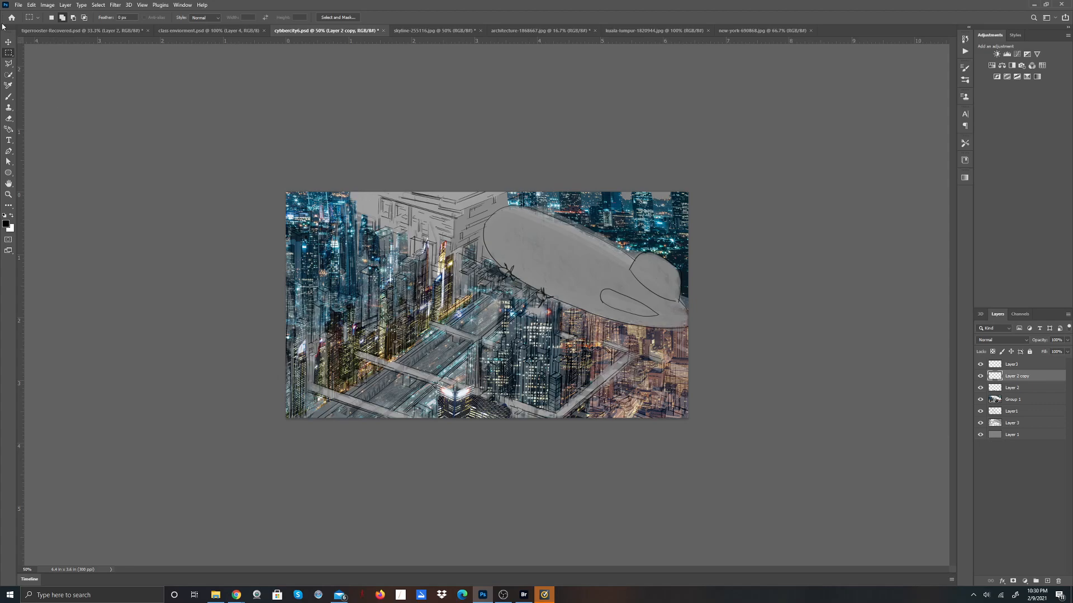
left_click(32, 5)
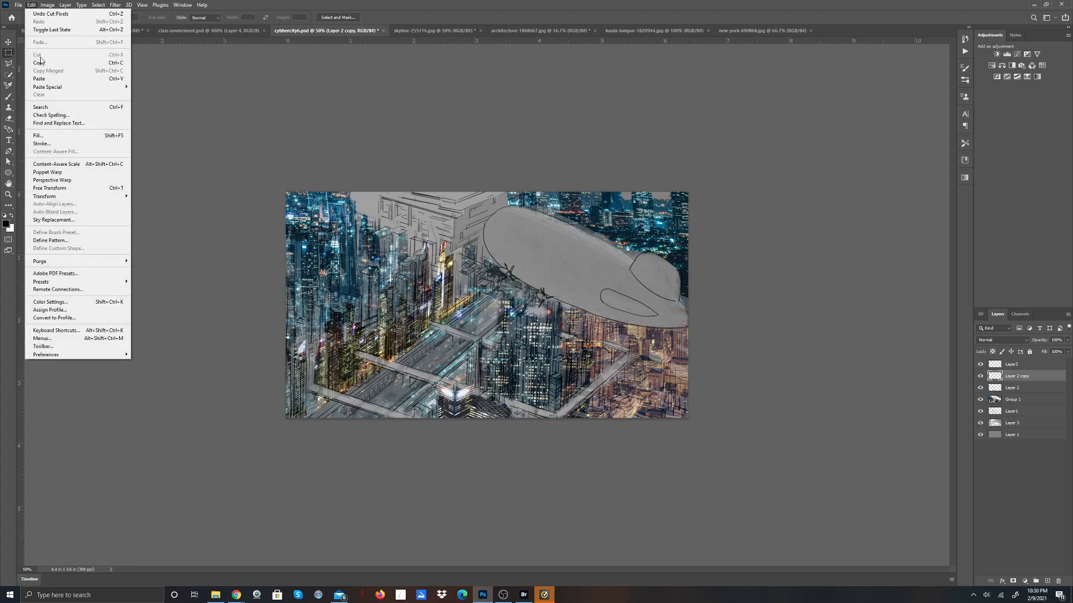
left_click(42, 78)
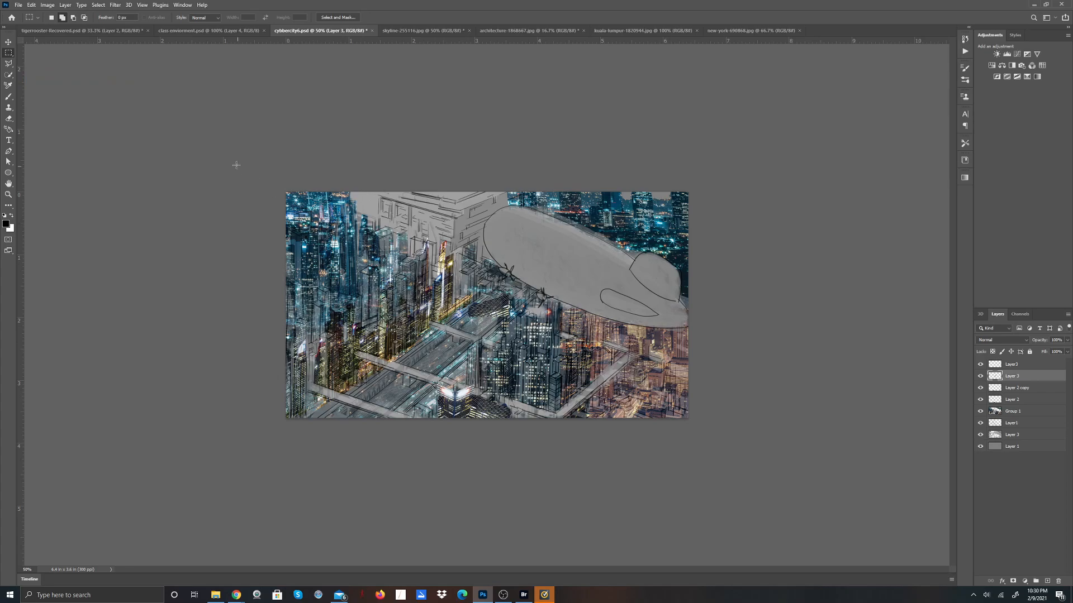
Step: Move the pasted tower piece down to the canvas's lower edge, to the right of the existing towers
left_click(8, 42)
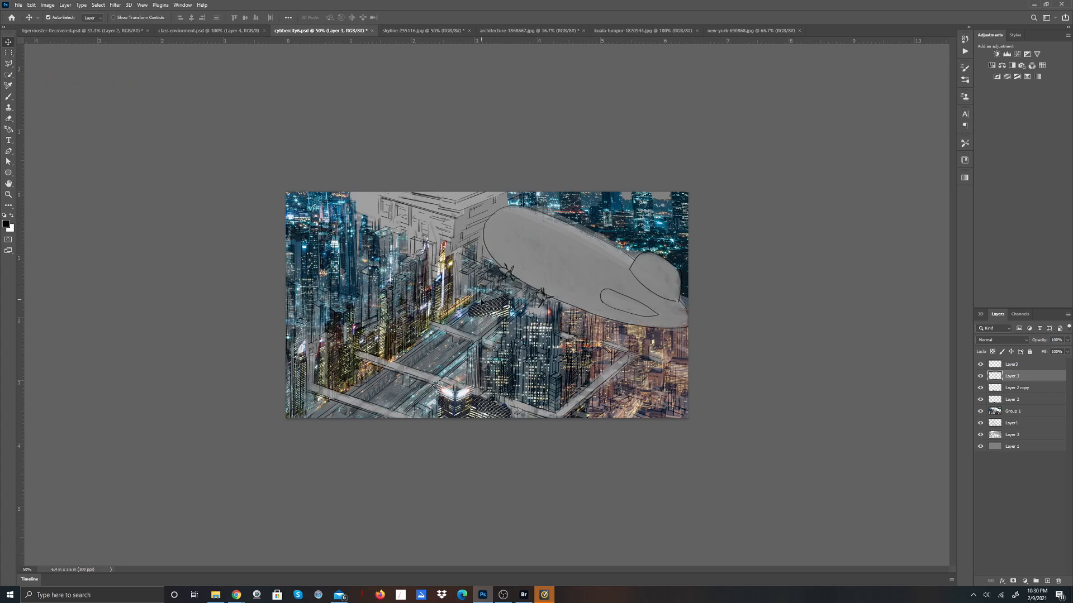
left_click_drag(484, 312, 506, 403)
left_click_drag(515, 421, 510, 408)
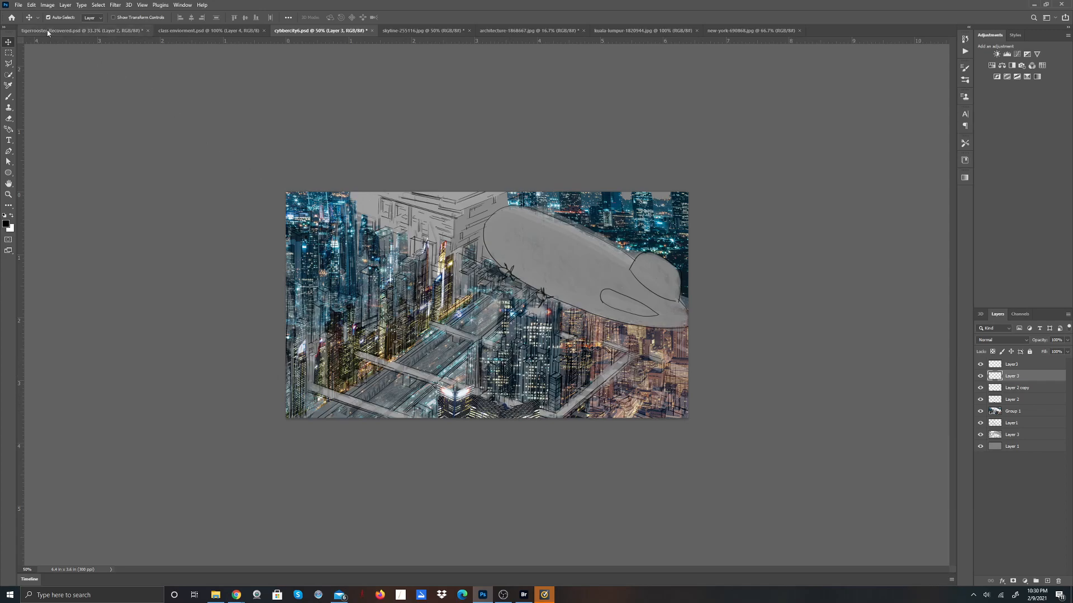
left_click(31, 5)
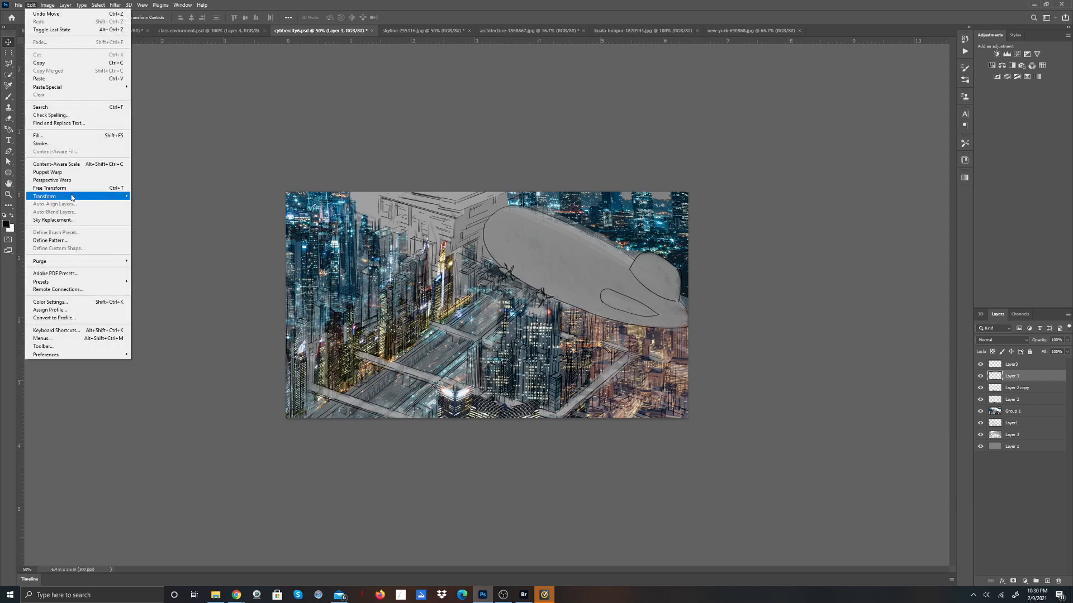
mouse_move(75, 197)
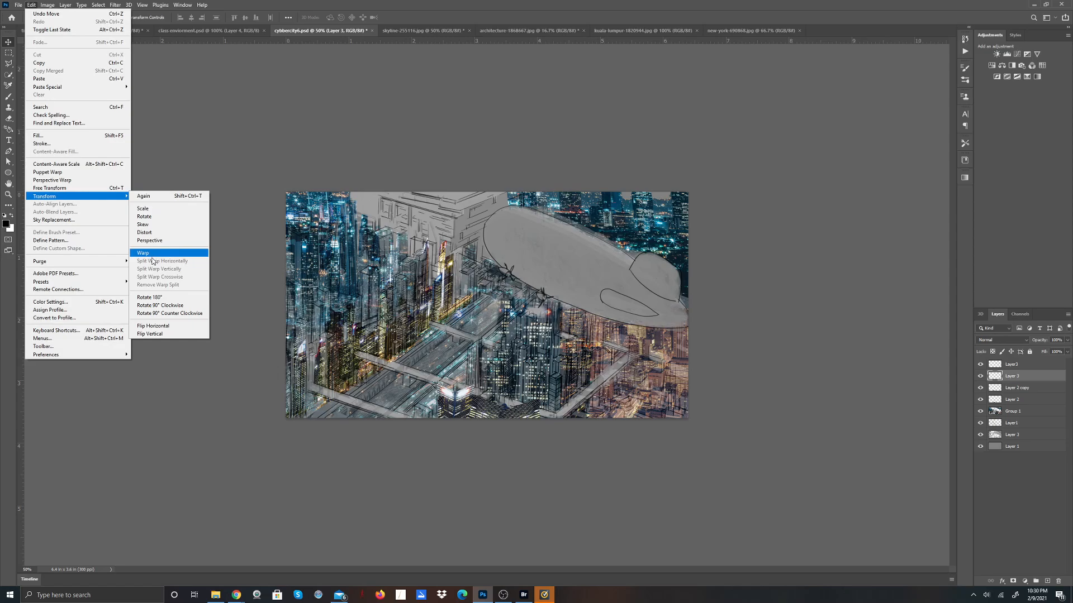
left_click(146, 224)
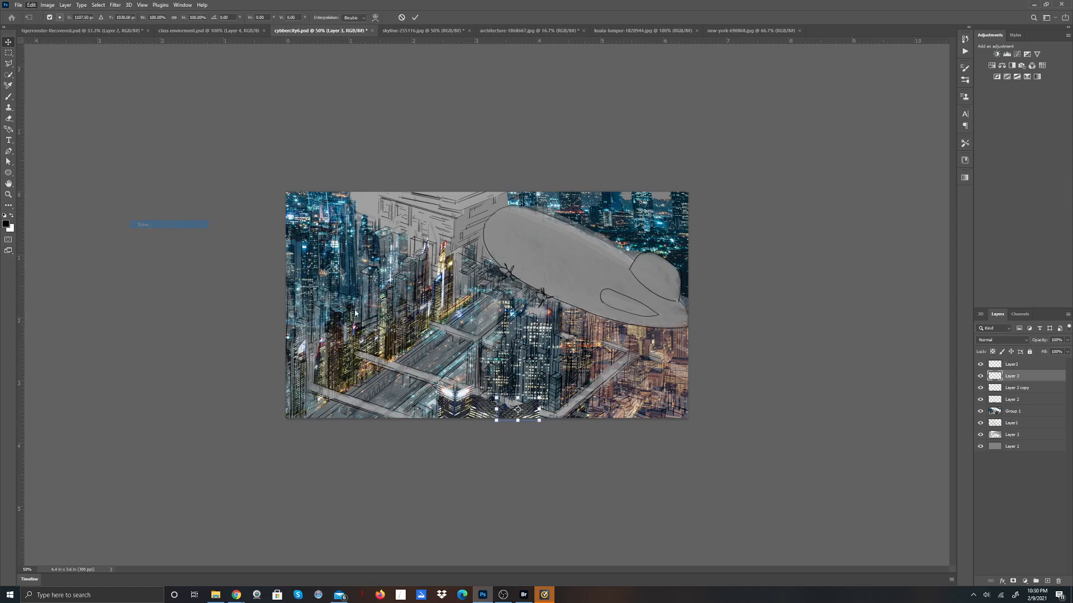
left_click_drag(541, 400, 418, 475)
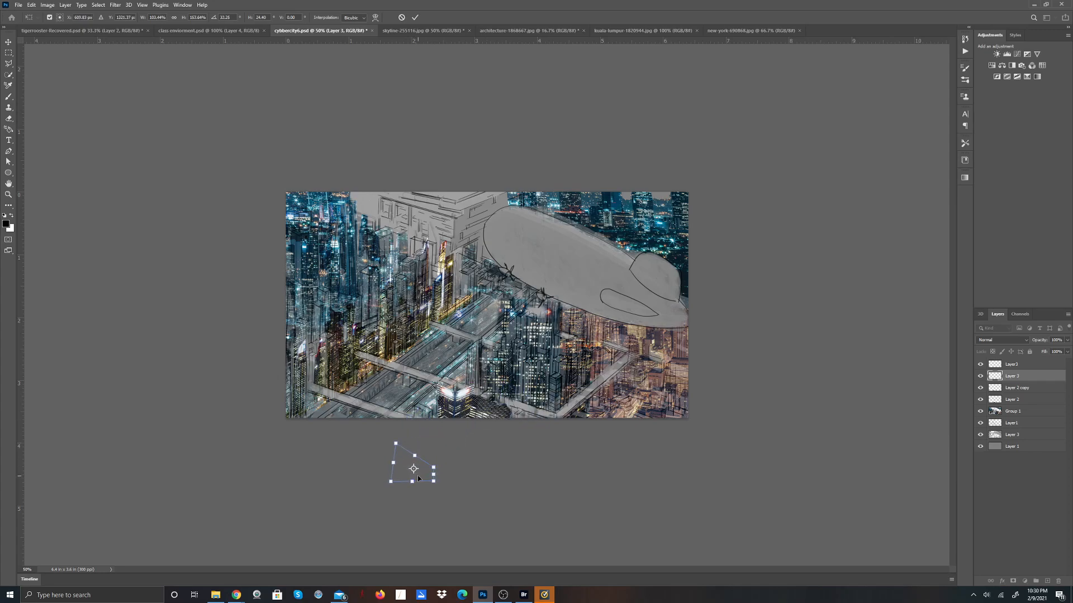
left_click(401, 18)
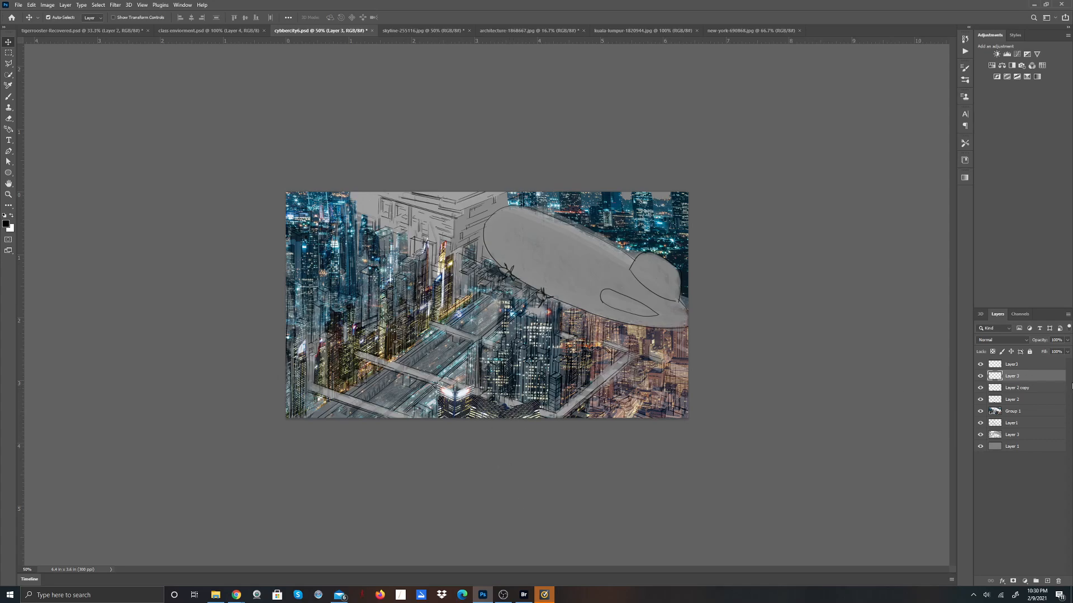
Step: Delete the layer holding the pasted tower piece
left_click(1057, 582)
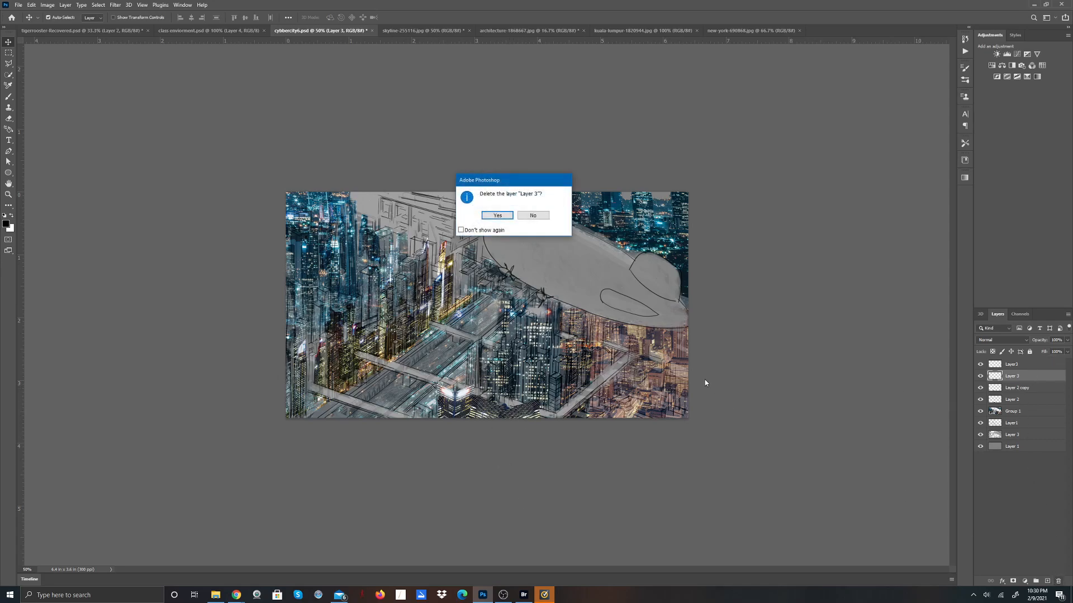
left_click(497, 216)
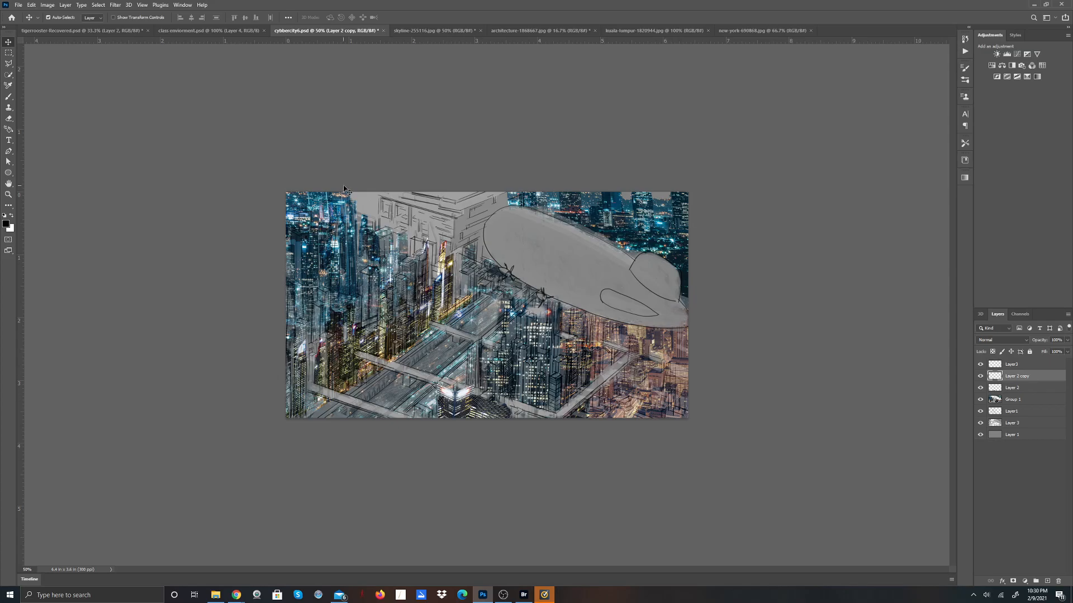
Step: Select the leftmost tall tower cluster in the architecture-1868667 photo with the Polygonal Lasso and copy it
left_click(497, 31)
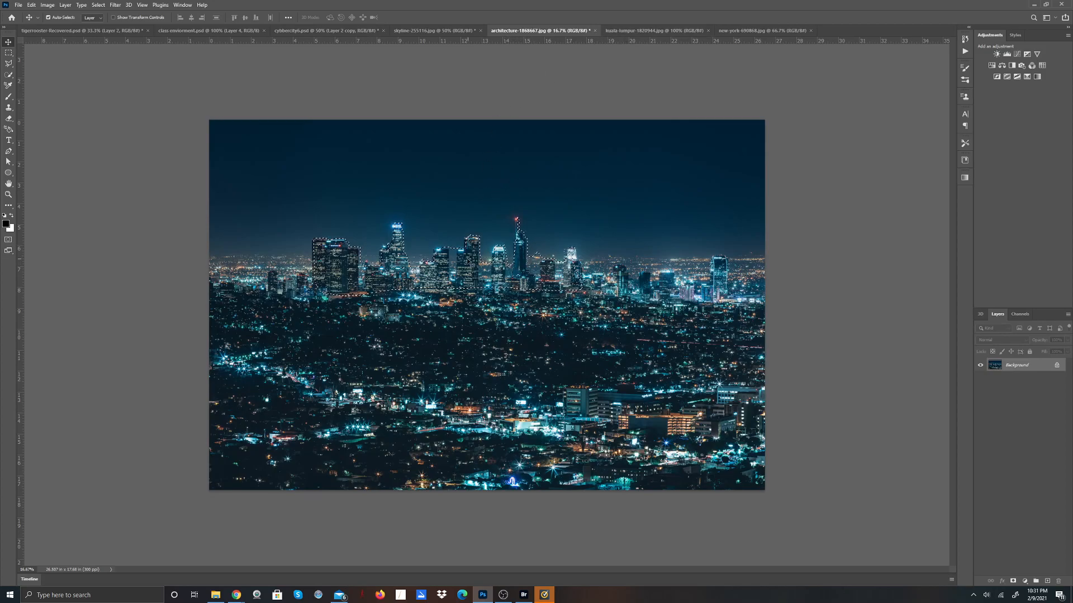
left_click(7, 52)
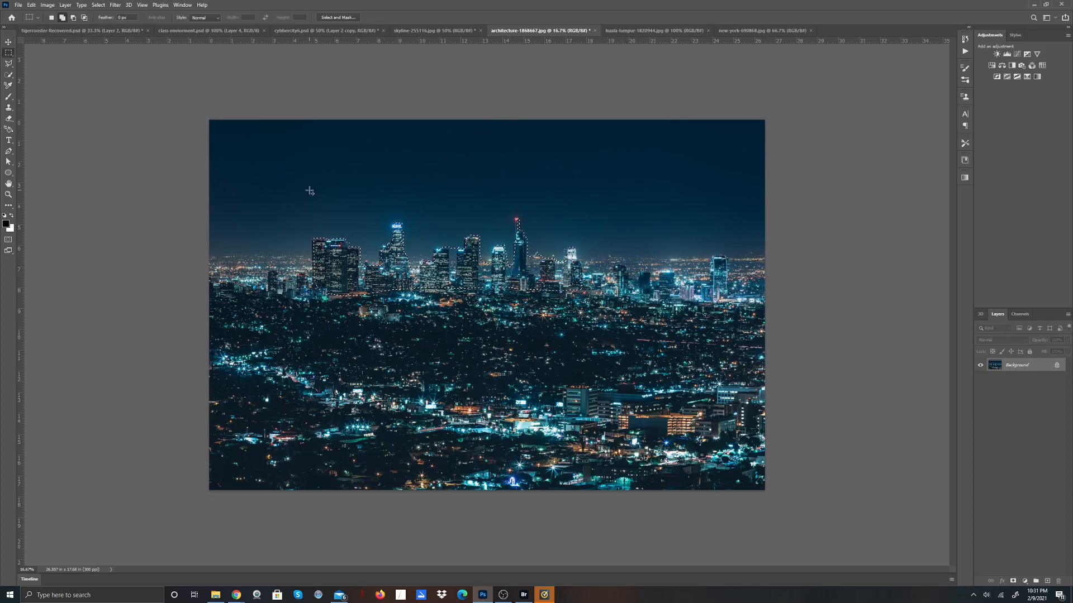
left_click(9, 64)
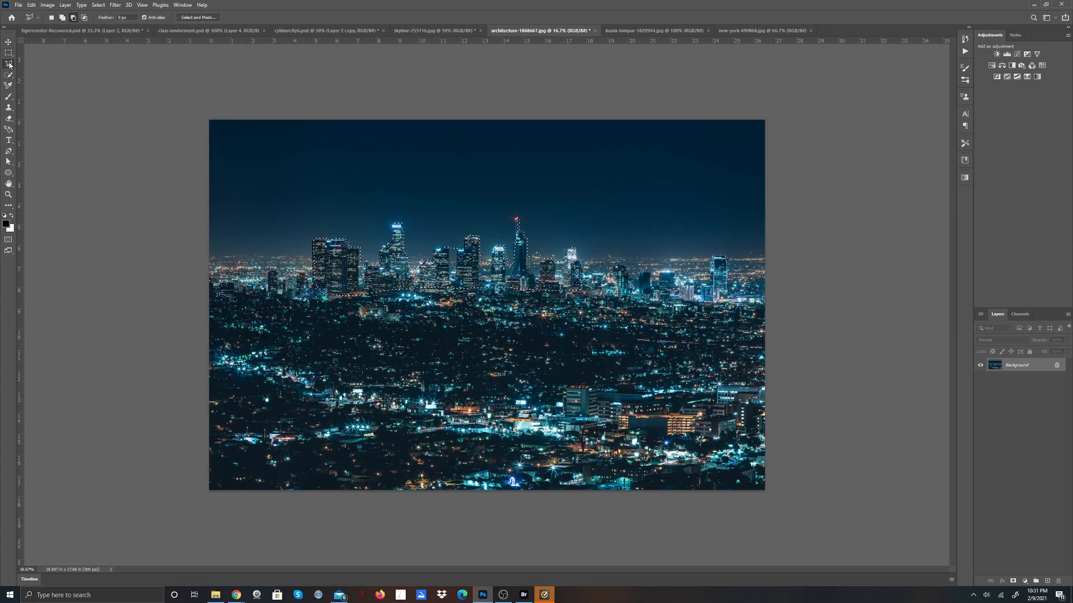
left_click(72, 17)
mouse_move(362, 319)
left_mouse_down()
mouse_move(620, 333)
mouse_move(660, 323)
mouse_move(506, 169)
mouse_move(386, 202)
left_mouse_up()
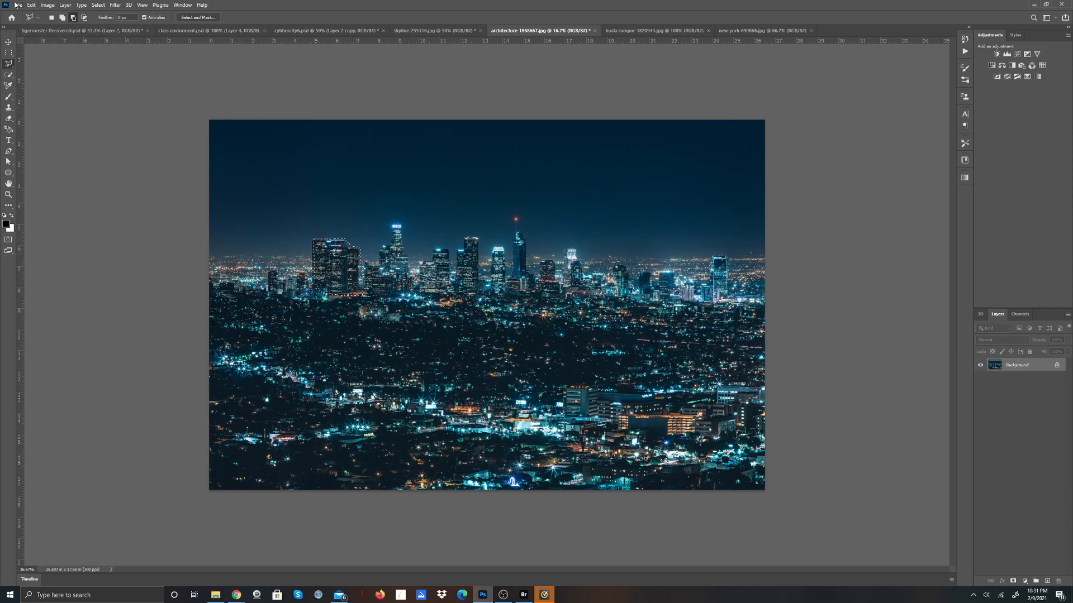
left_click(31, 5)
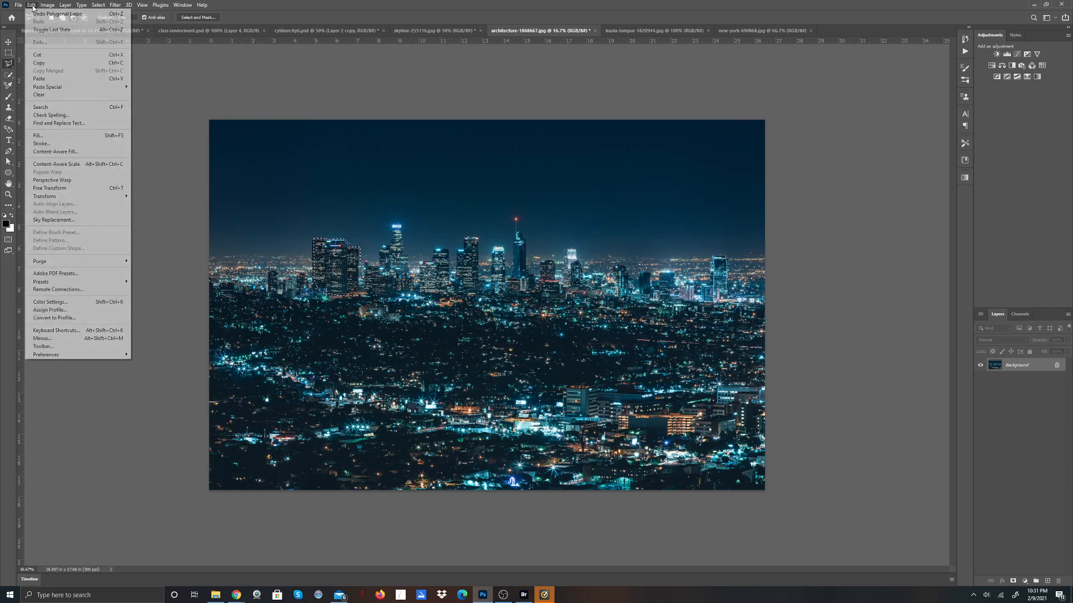
left_click(40, 64)
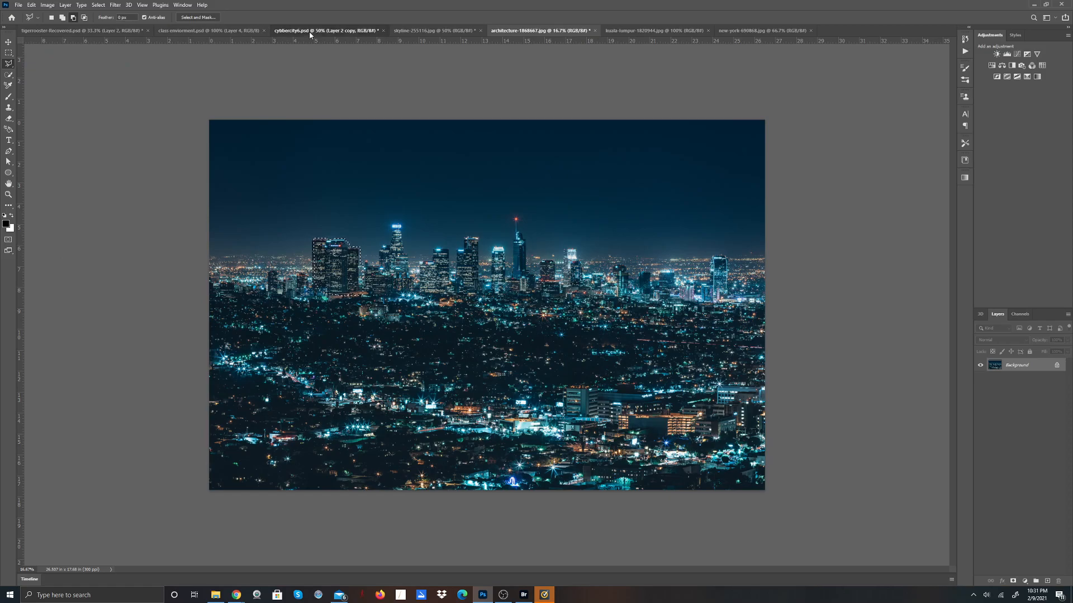
Step: Paste the copied tower cluster into the sketched cityscape document as a new layer
left_click(309, 31)
left_click(31, 6)
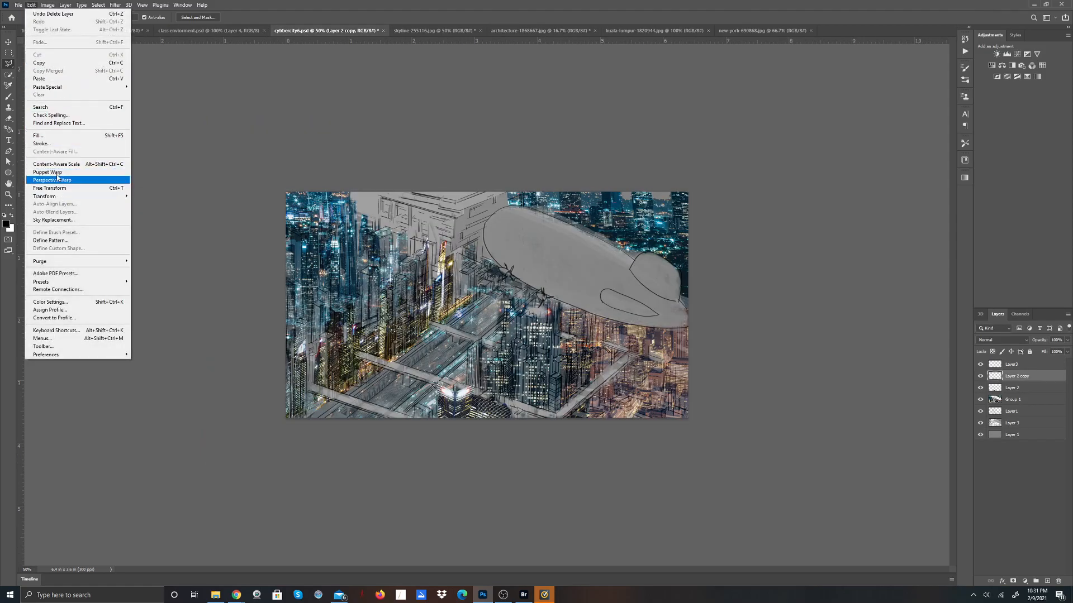
left_click(61, 79)
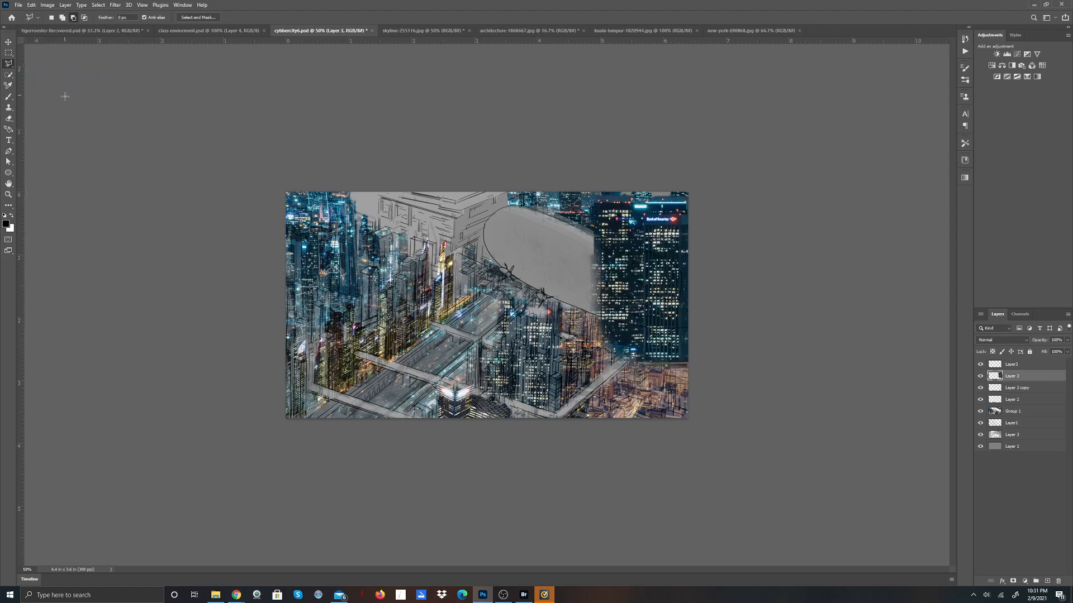
Step: Scale the pasted towers to about 33% width and 30% height and place them above the bright rooftop near the canvas's lower edge
left_click(31, 5)
mouse_move(50, 197)
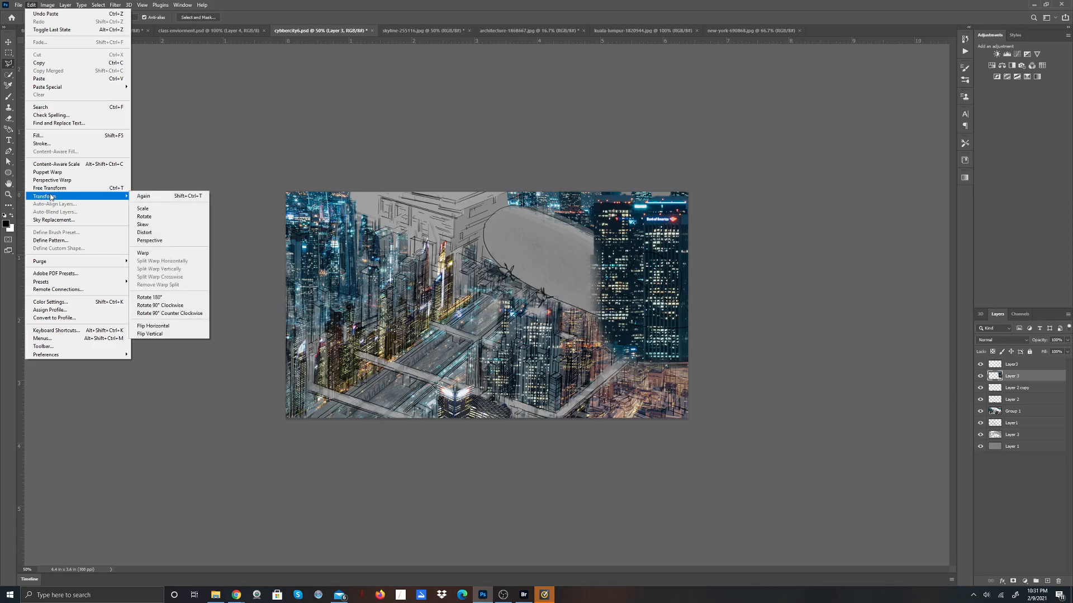
left_click(94, 188)
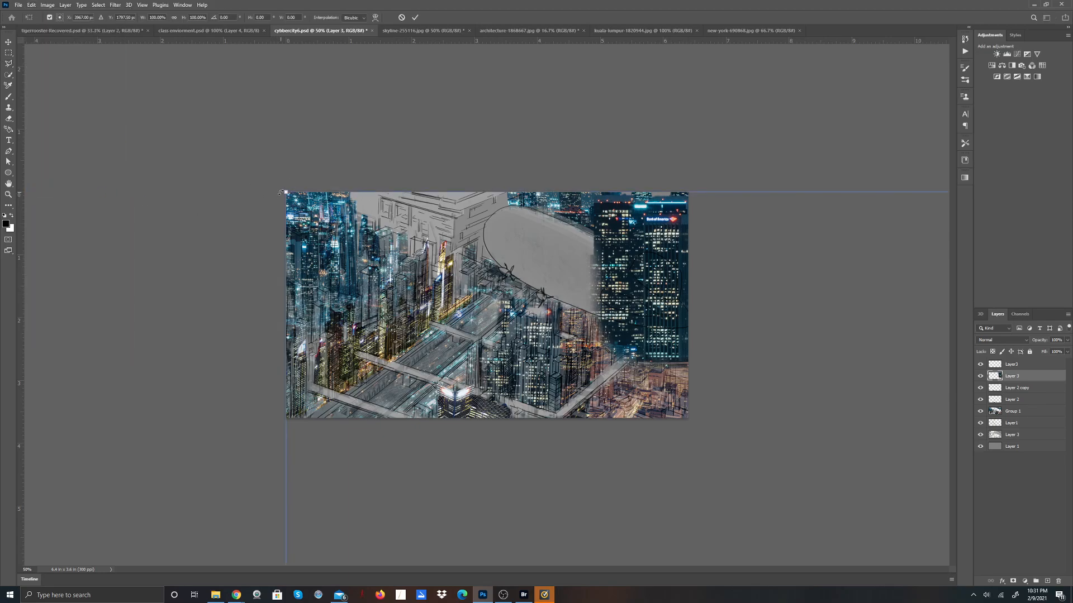
left_click_drag(285, 191, 496, 331)
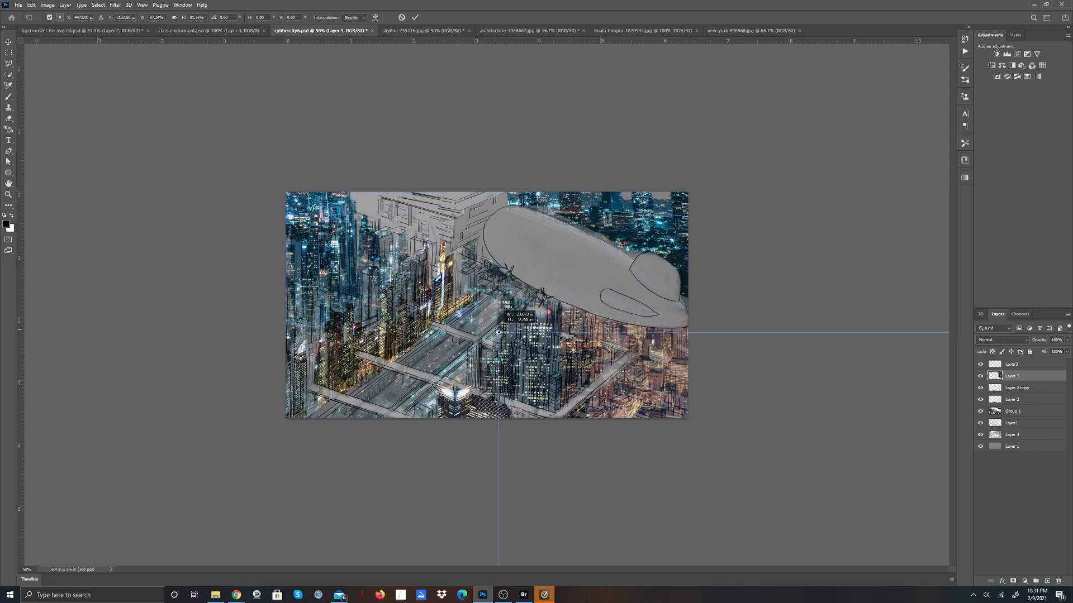
left_click_drag(734, 397, 349, 325)
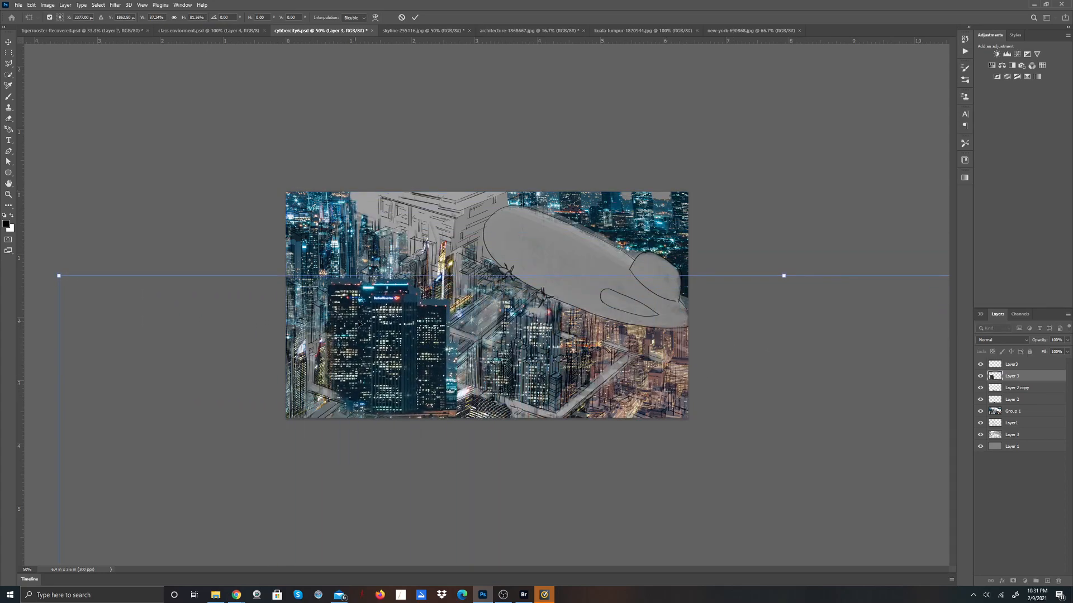
left_click_drag(59, 274, 479, 415)
left_click_drag(693, 444, 385, 270)
left_click_drag(168, 240, 491, 388)
left_click_drag(632, 415, 412, 255)
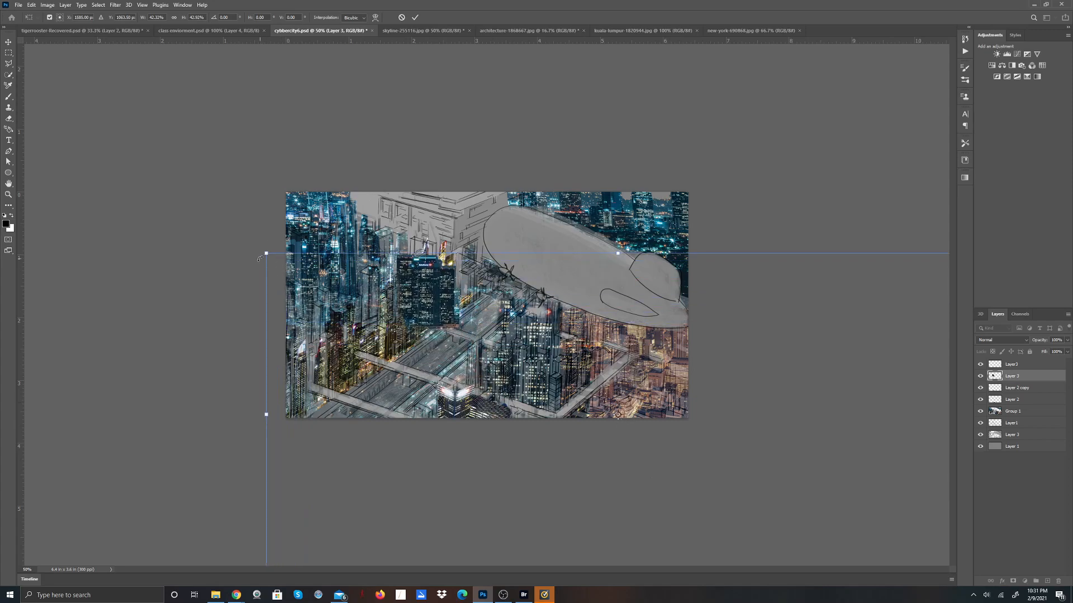
left_click_drag(266, 254, 424, 347)
left_click_drag(563, 382, 478, 384)
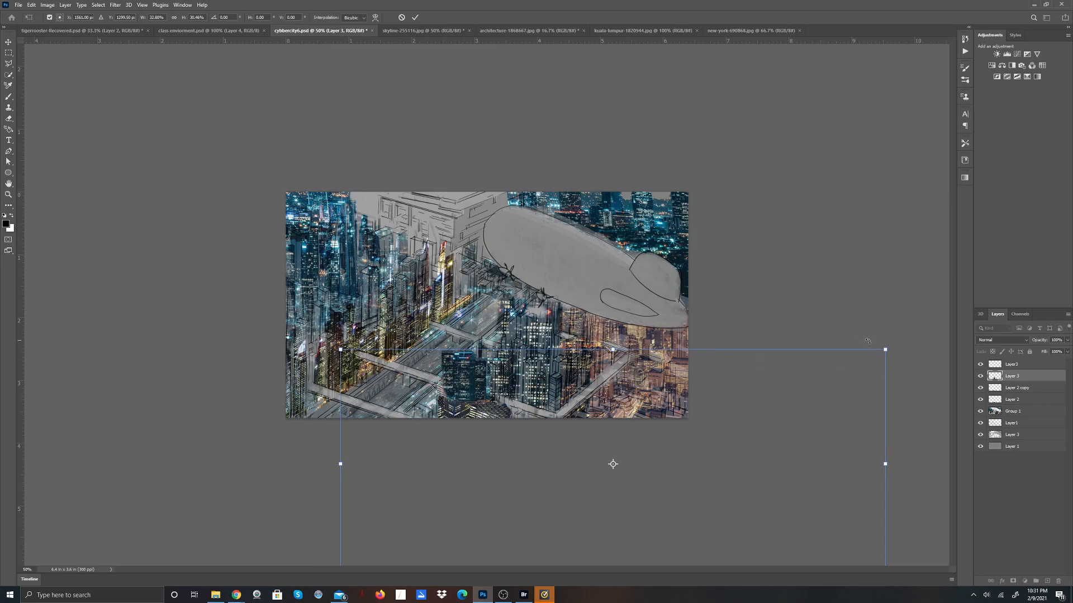
key("Return")
Step: Select the lit cyan strip at the top of the new tower with a small rectangular marquee and copy it
key("l")
left_click(8, 194)
left_click_drag(446, 358, 482, 380)
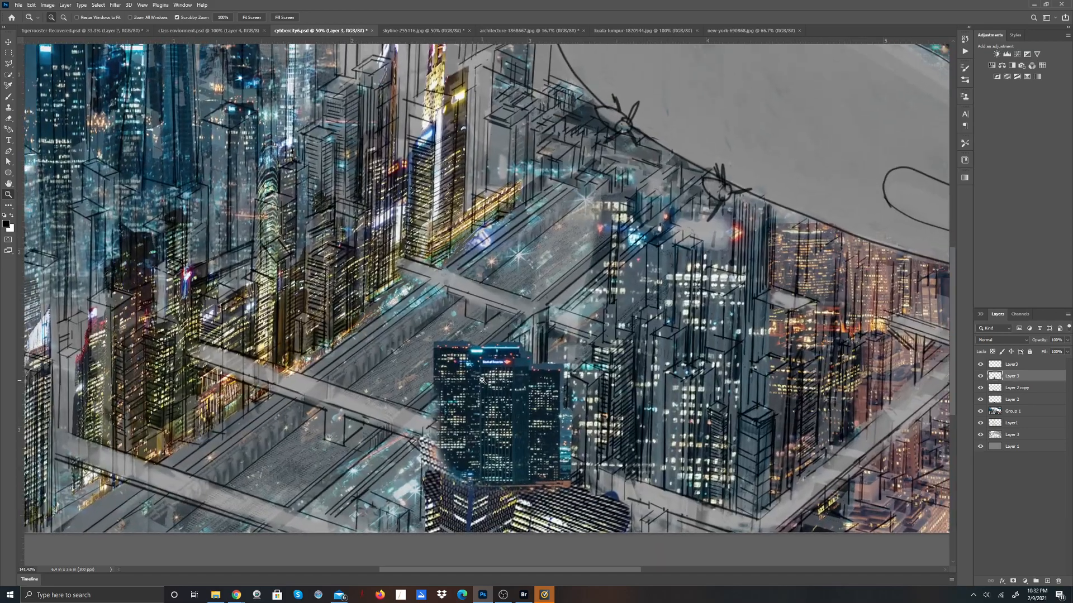
left_click(8, 74)
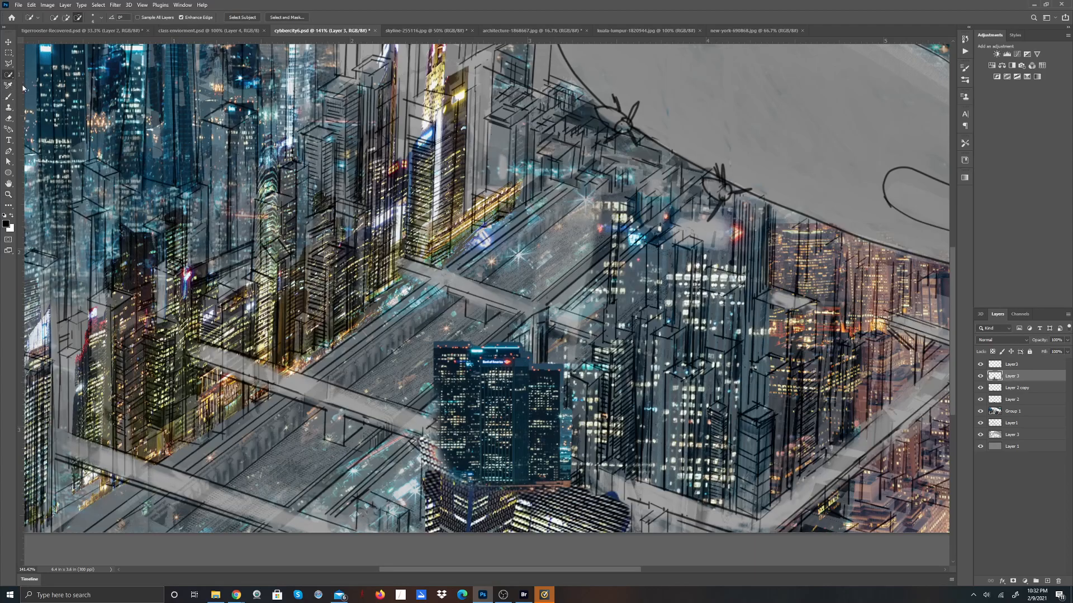
left_click(12, 88)
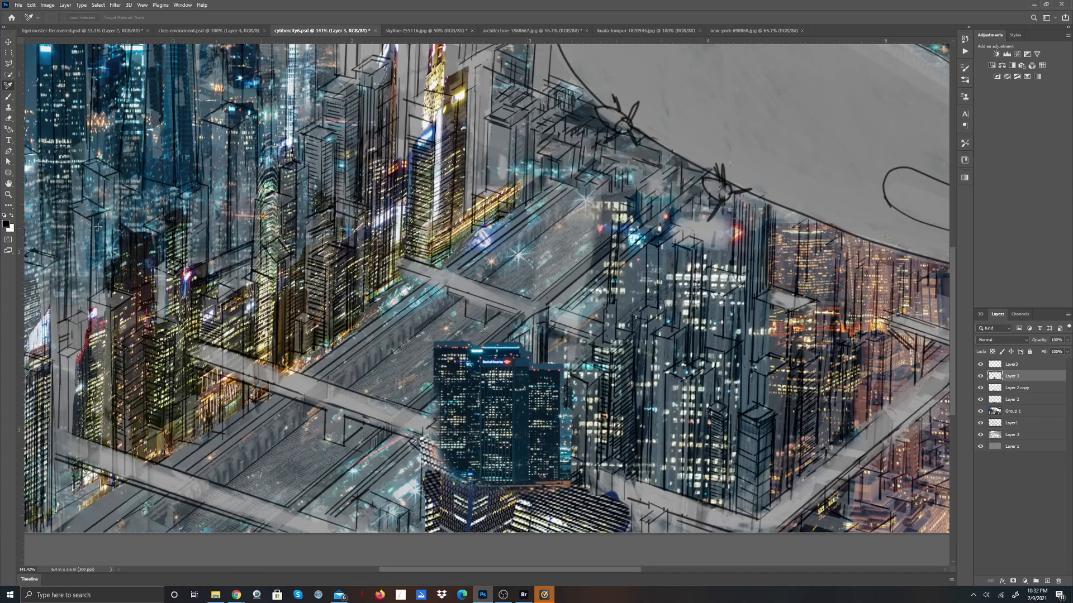
left_click(8, 52)
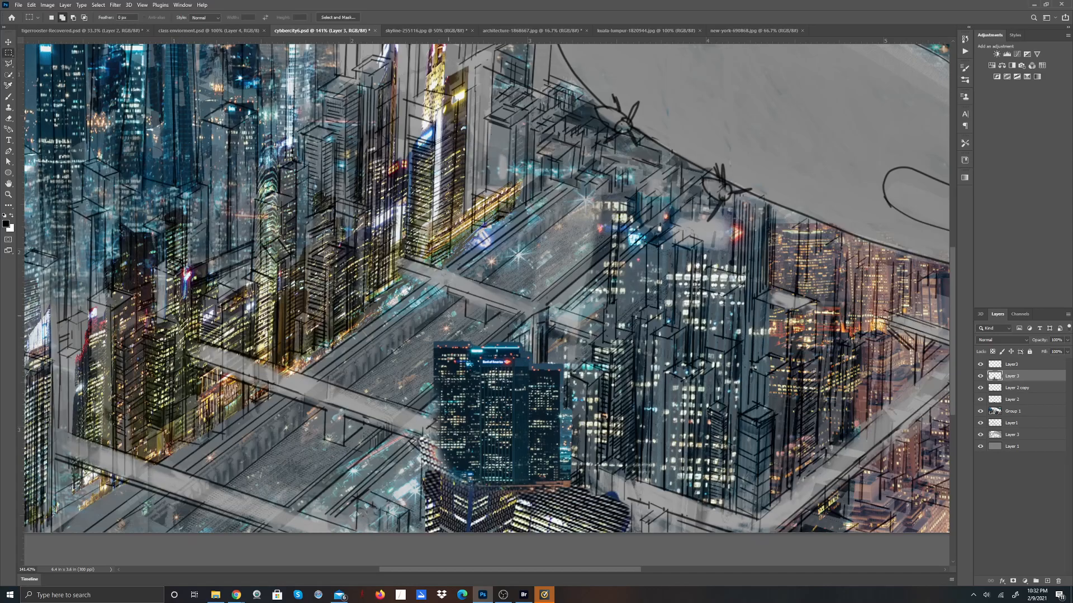
left_click_drag(472, 349, 484, 356)
left_click(31, 4)
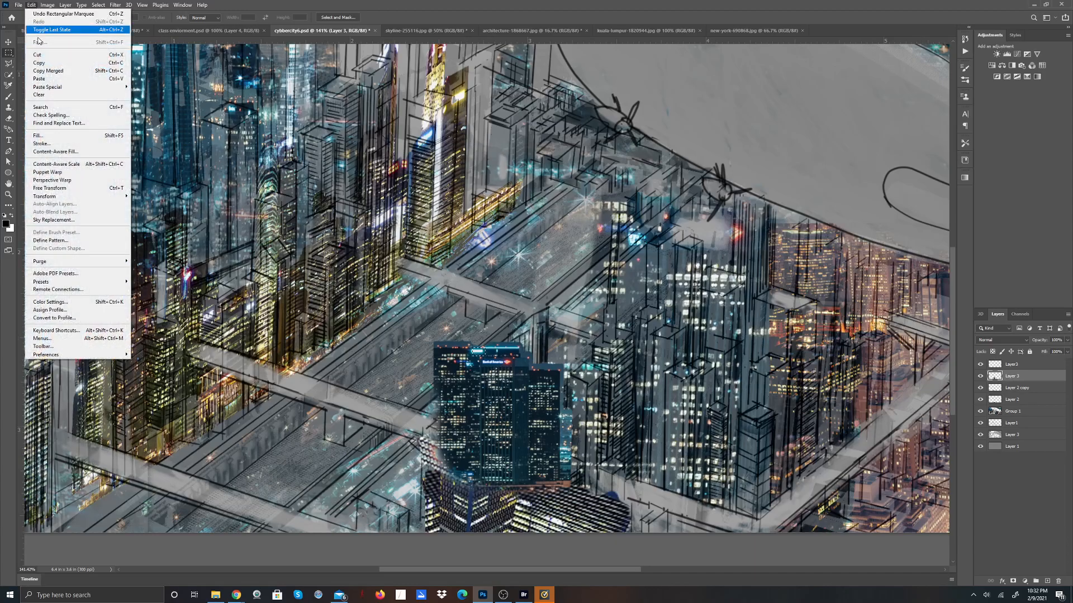
left_click(39, 63)
left_click(31, 4)
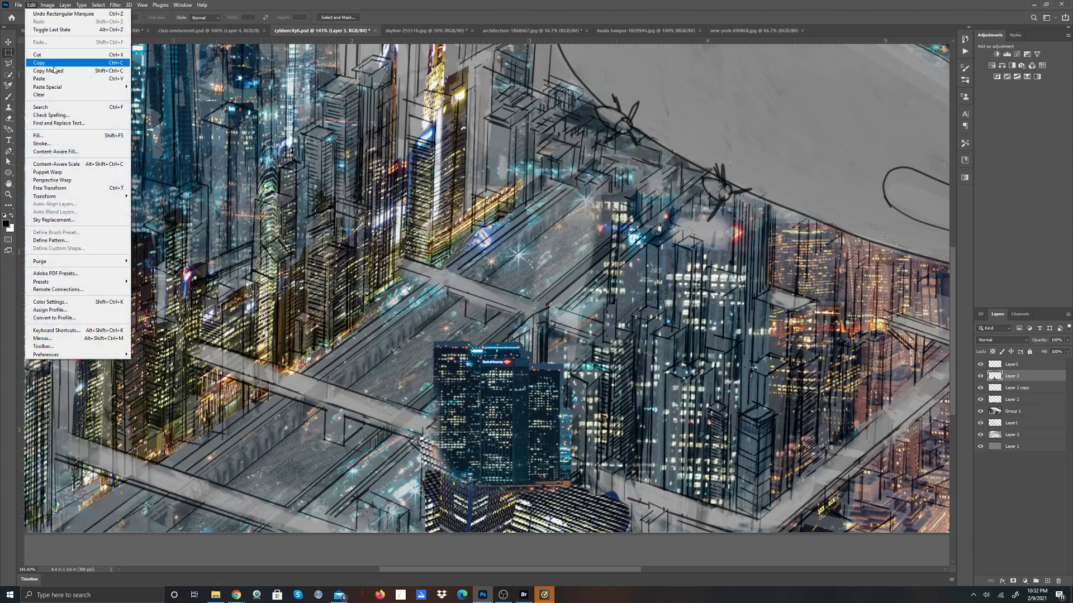
left_click(55, 78)
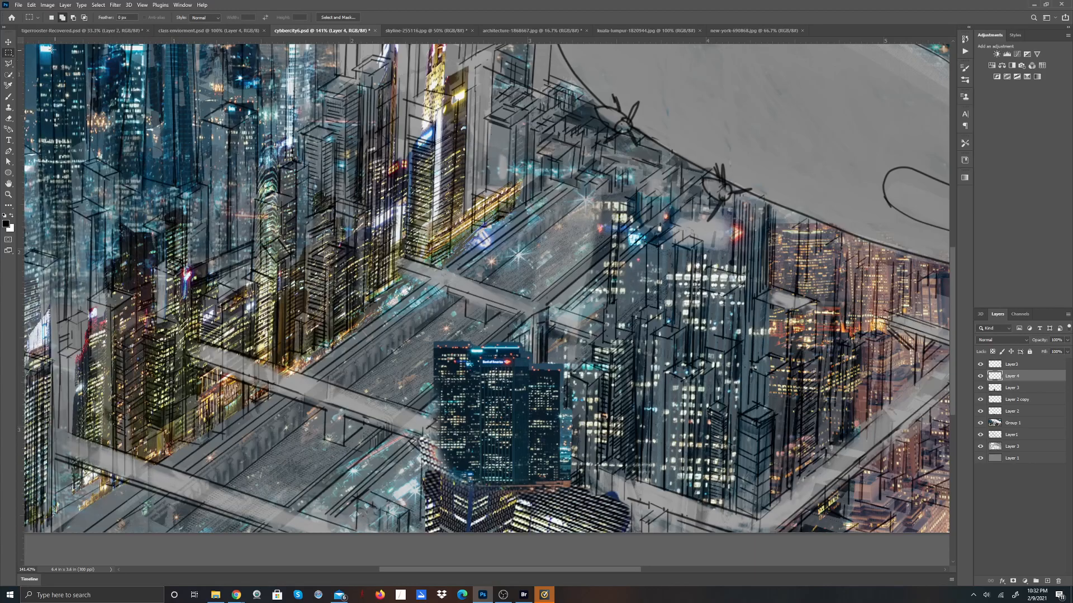
left_click(31, 5)
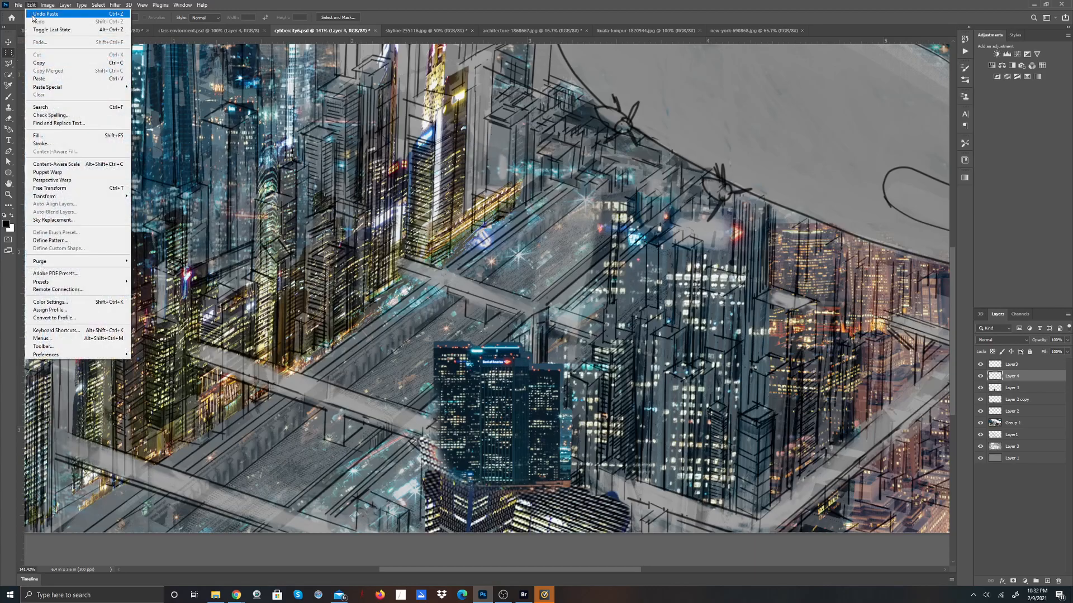
left_click(32, 14)
Step: Paste the cyan light strip in place on a new layer and move it down over the tower's sign lettering
left_click(31, 5)
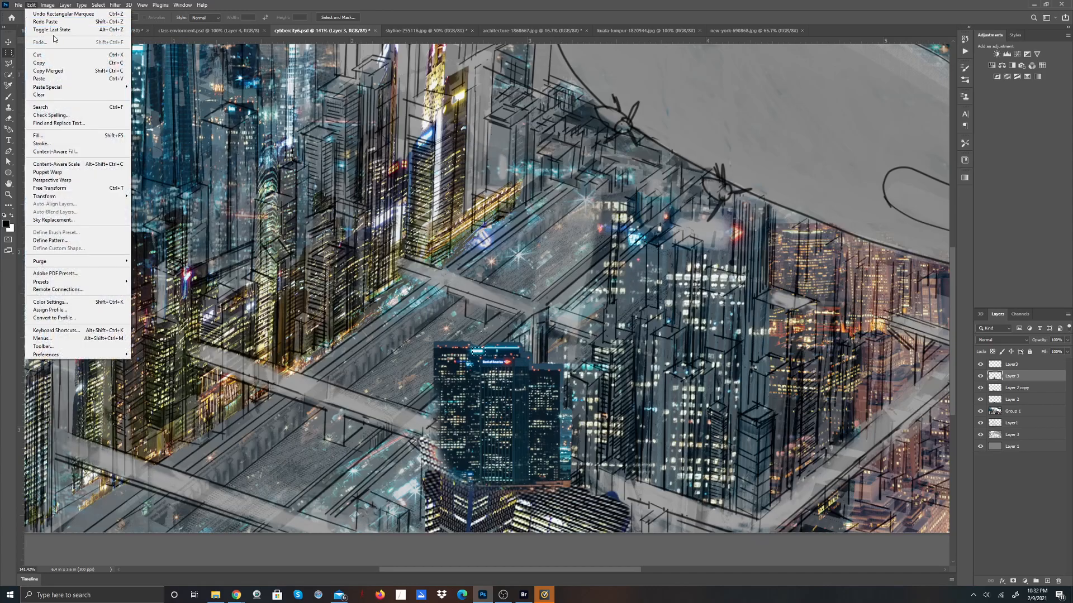
mouse_move(63, 88)
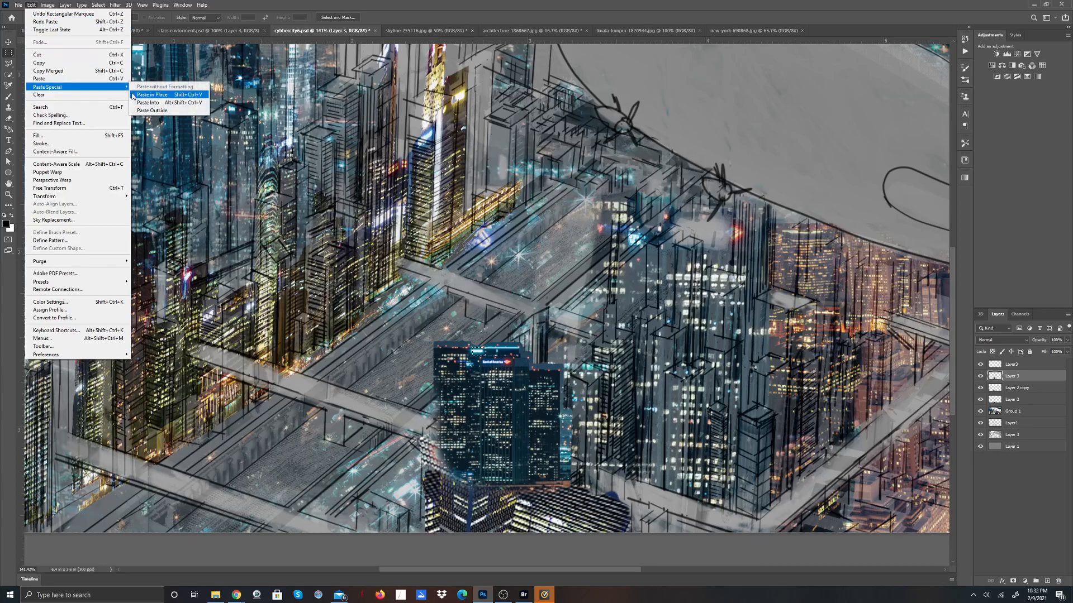
left_click(152, 94)
left_click(9, 42)
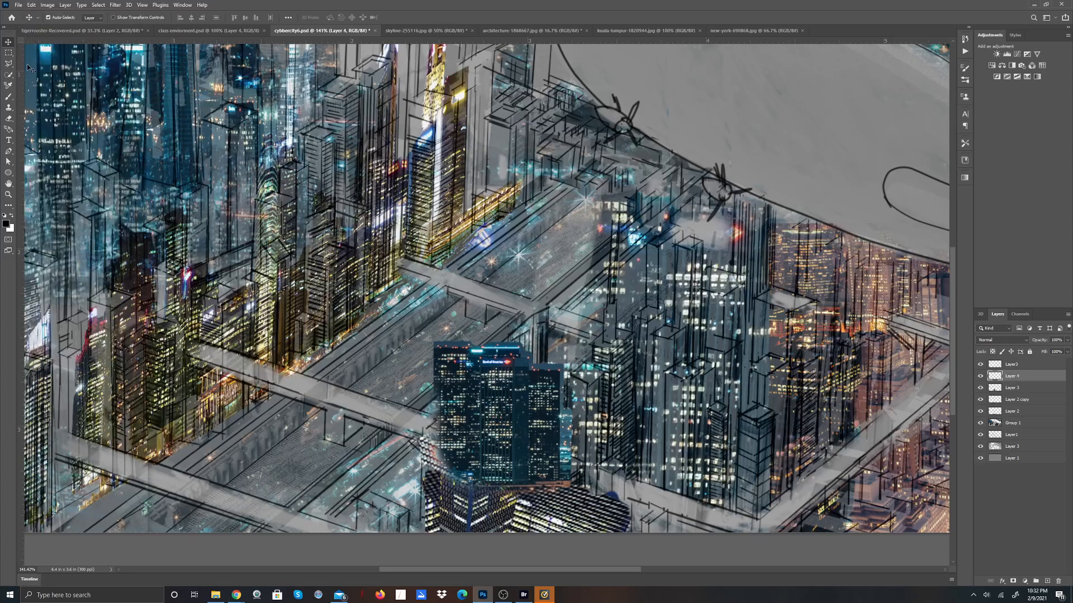
left_click_drag(473, 354, 491, 364)
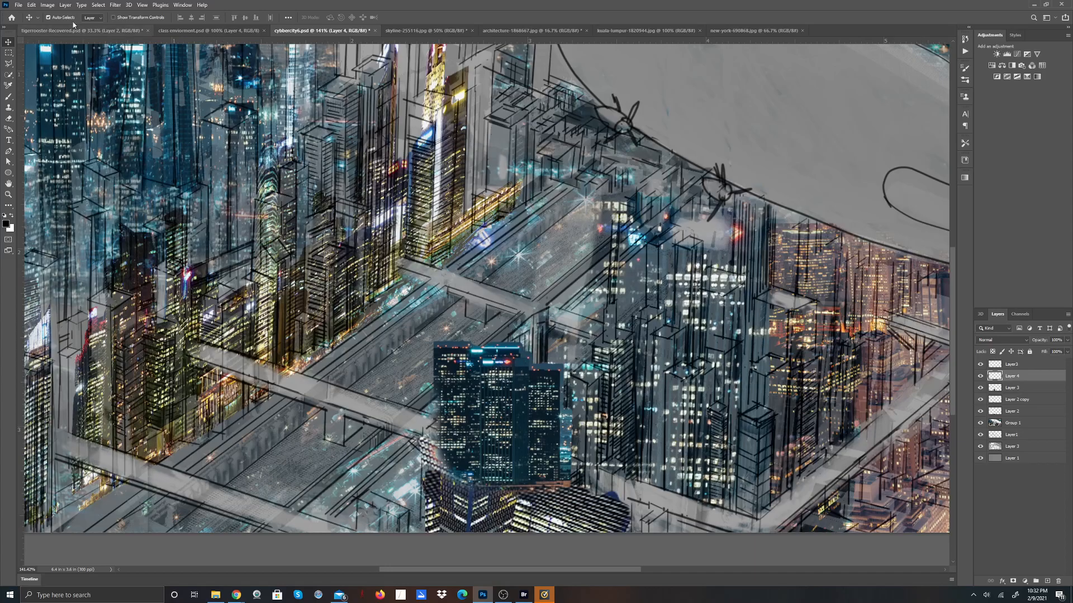
Step: Free-transform the pasted cyan light strip so it covers the tower's sign lettering, and apply it
left_click(31, 5)
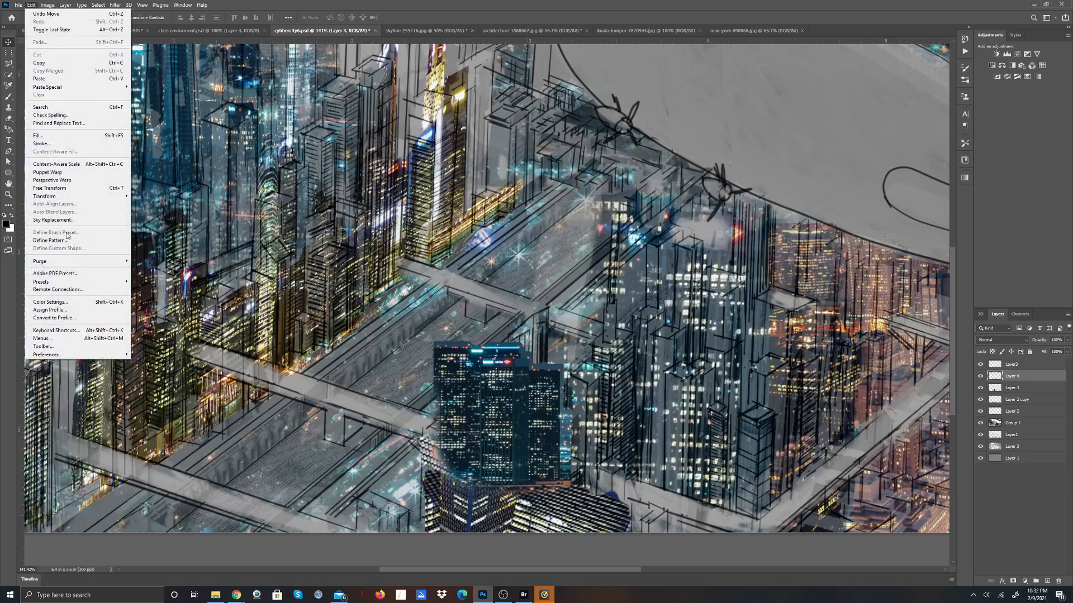
left_click(49, 188)
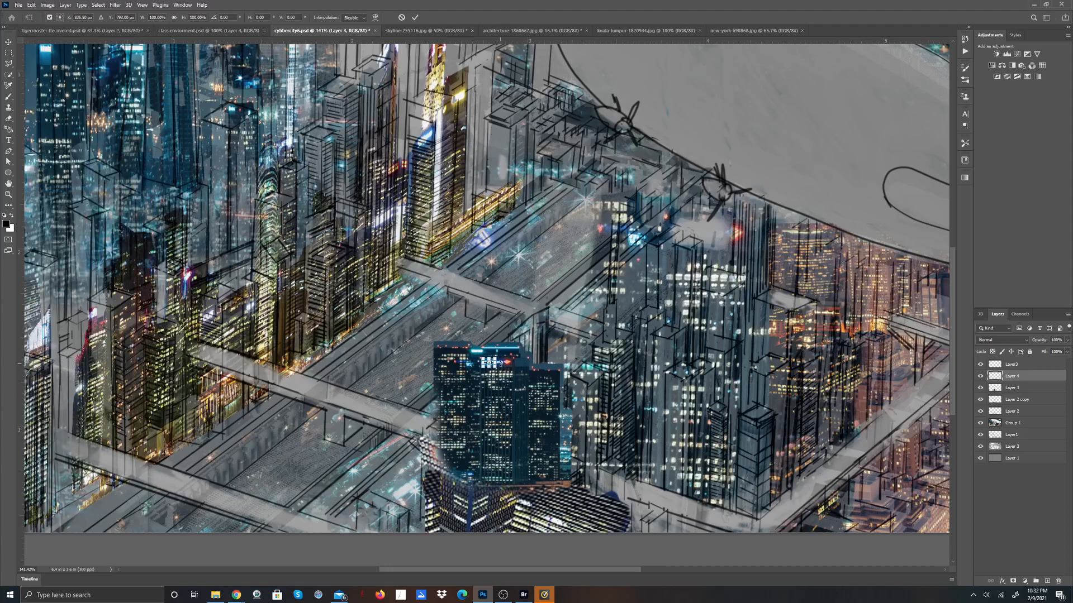
left_click_drag(495, 363, 517, 365)
left_click(414, 19)
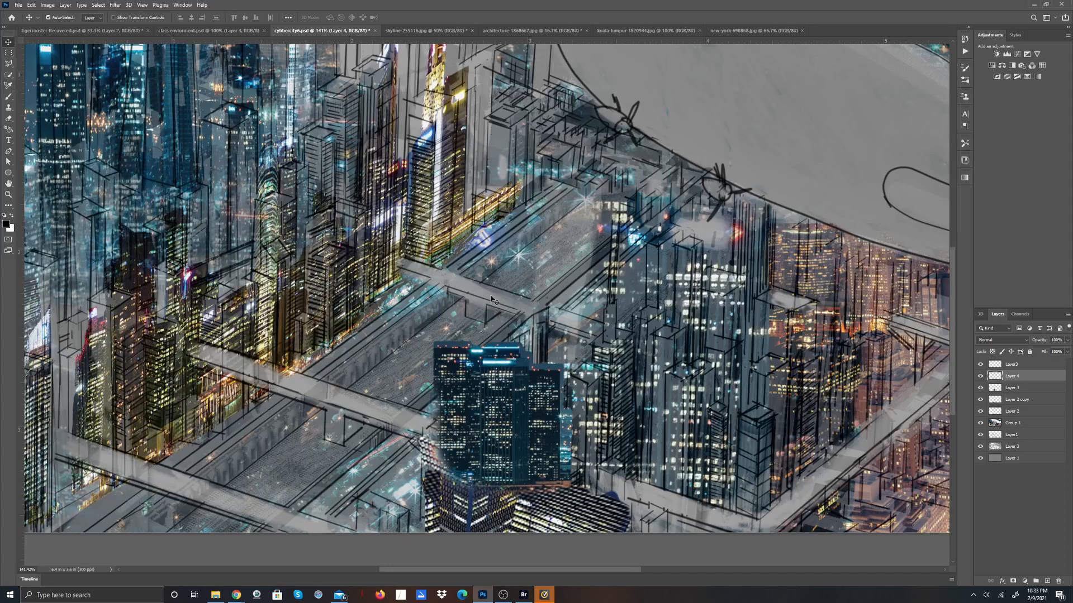
Step: Merge the light strip down into the tower layer and move the towers to the canvas's lower edge beside the bright rooftop
right_click(1057, 376)
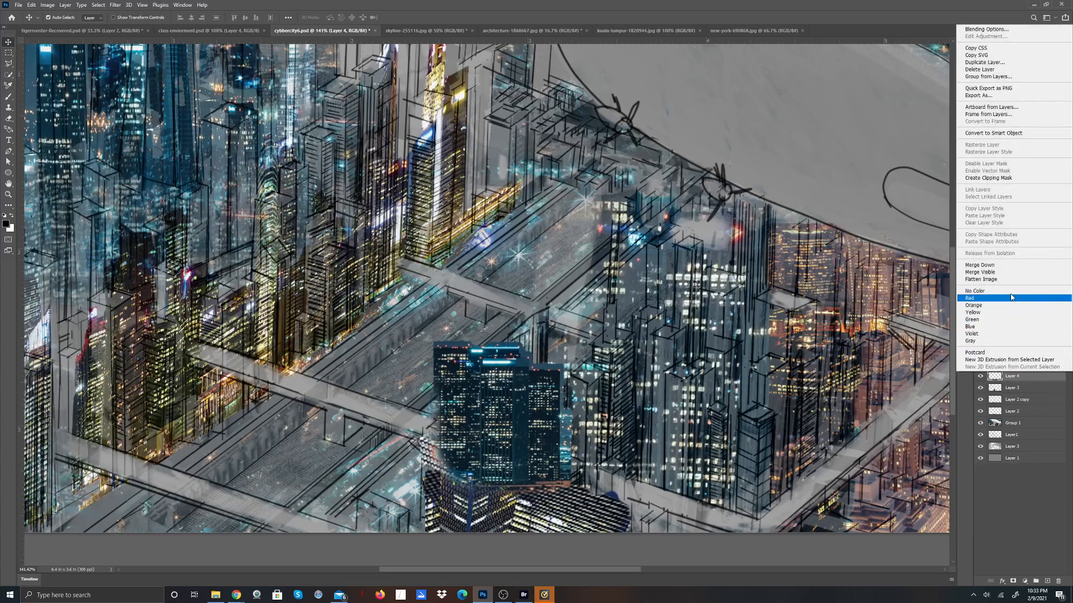
left_click(1004, 265)
left_click_drag(480, 417, 560, 535)
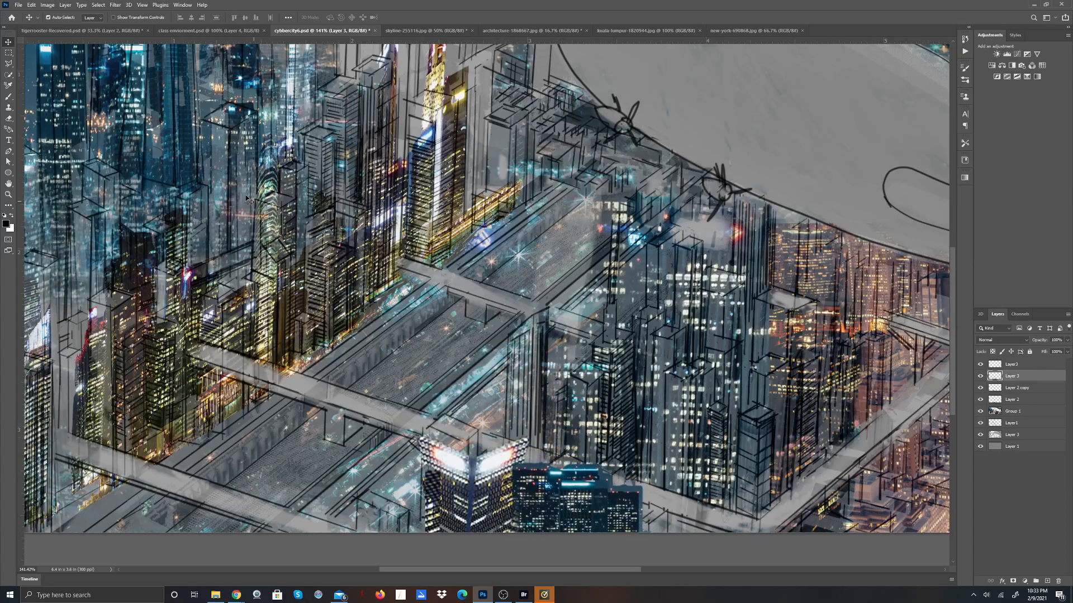
Step: Skew the tower layer horizontally by about -23°, slanting its sides outward toward the top
left_click(32, 5)
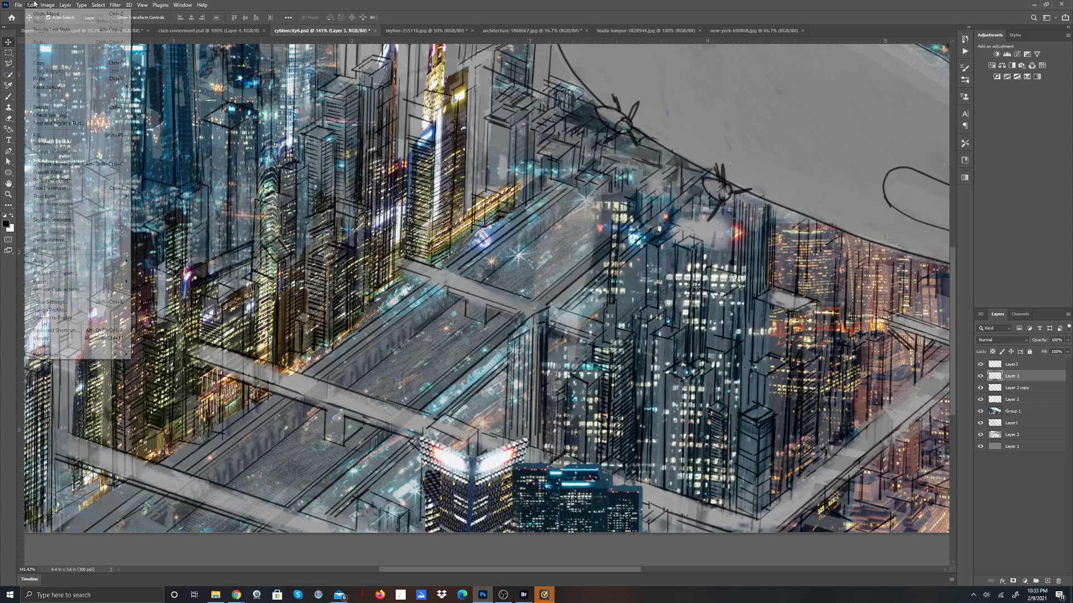
mouse_move(63, 196)
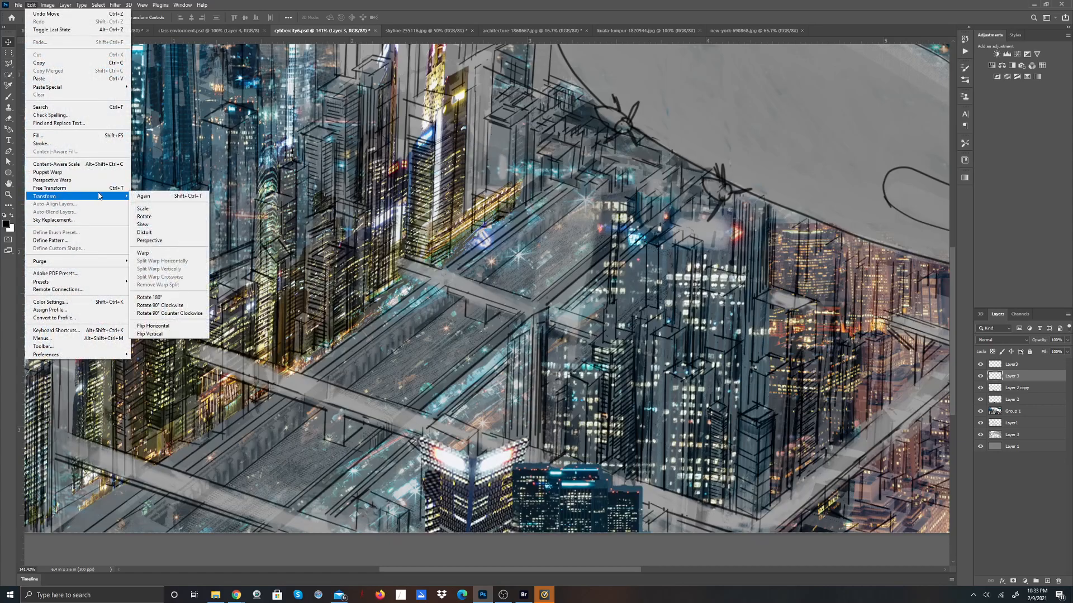
left_click(151, 225)
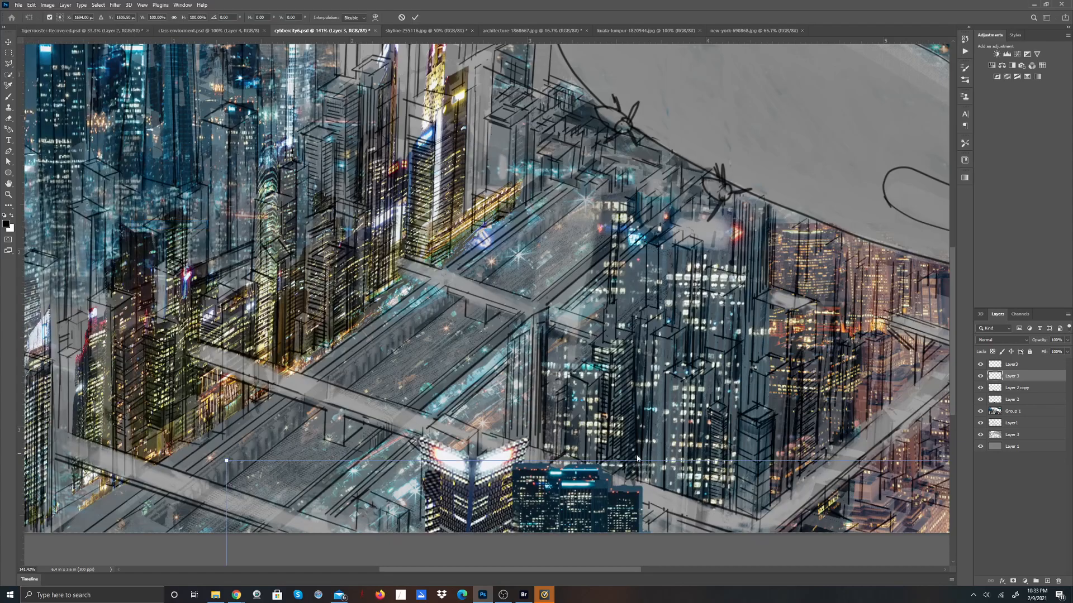
scroll(812, 456, "down", 3)
scroll(568, 414, "down", 8)
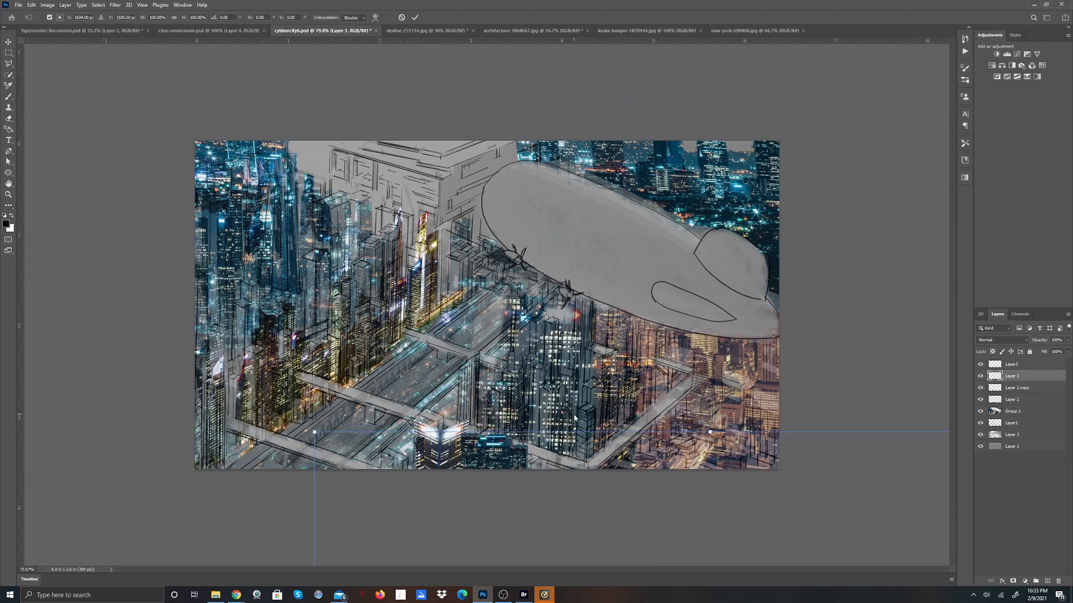
left_click_drag(843, 371, 924, 383)
left_click_drag(510, 402, 475, 381)
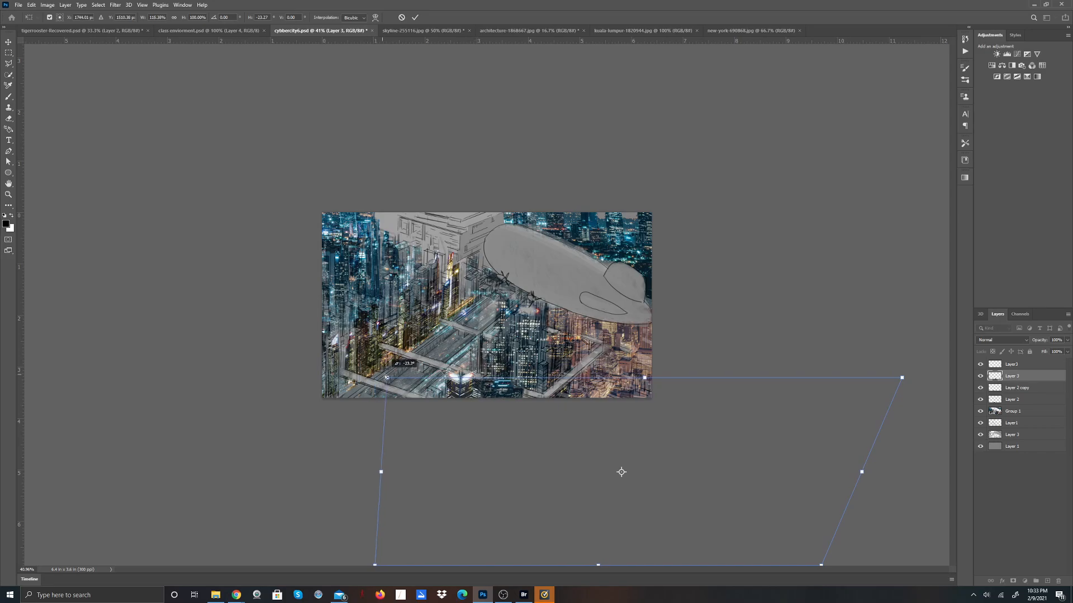
scroll(587, 471, "down", 1)
scroll(587, 471, "down", 1)
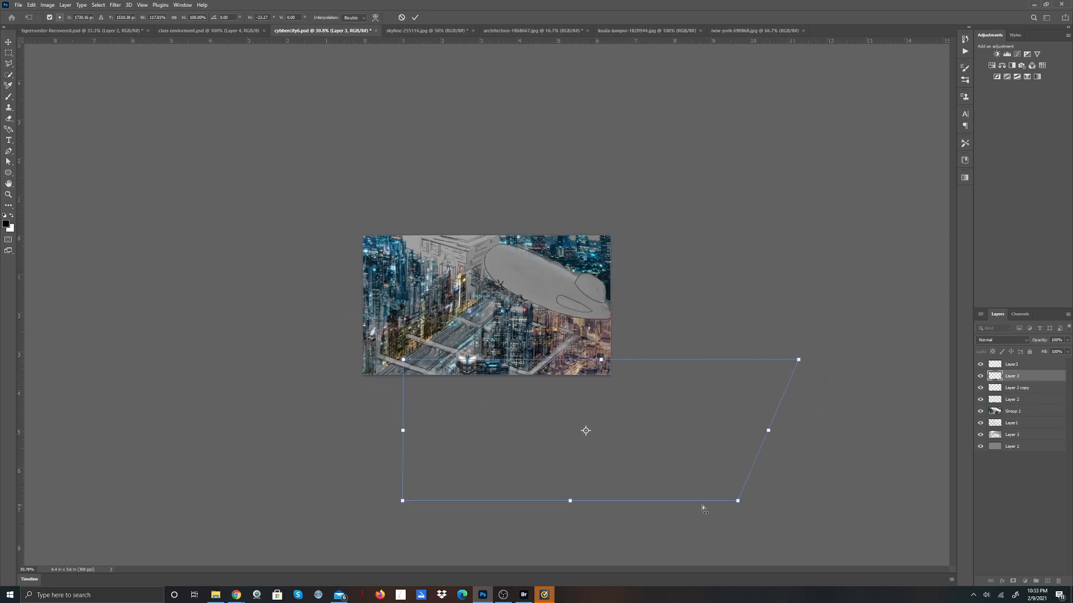
Step: Pull the skewed towers' right-hand corners inward, tilt the layer about 2.7° clockwise, realign it beside the bright rooftop, and apply the transform
left_click_drag(739, 502, 676, 519)
left_click_drag(798, 361, 779, 361)
left_click_drag(727, 430, 720, 456)
left_click_drag(487, 371, 492, 368)
left_click_drag(589, 365, 577, 365)
left_click_drag(462, 376, 477, 373)
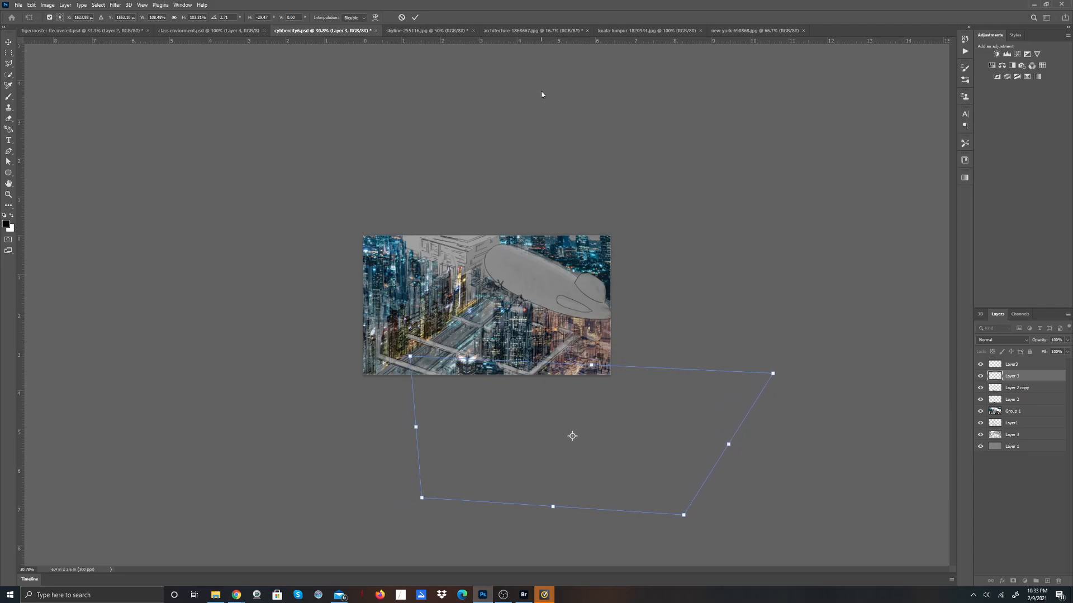
left_click(411, 18)
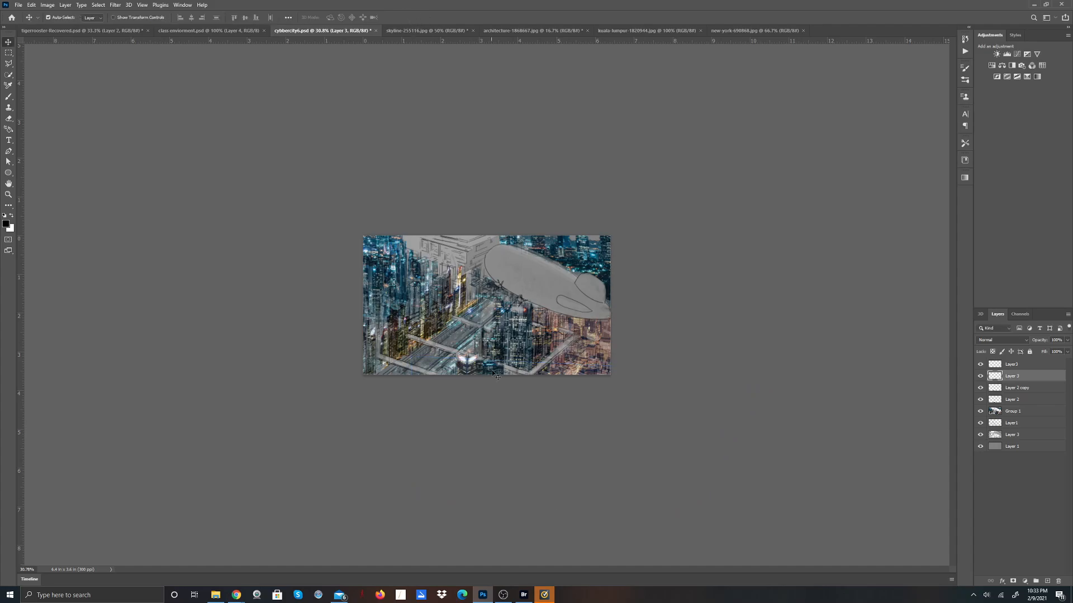
Step: Nudge the skewed towers slightly down and to the right beside the bright rooftop
key("ctrl+plus")
key("ctrl+plus")
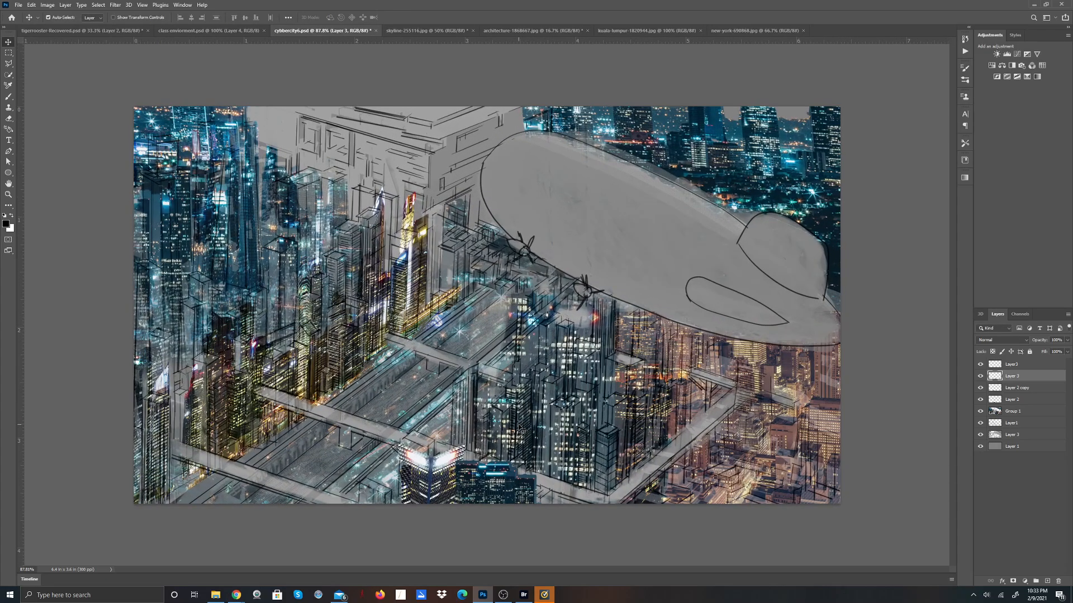
left_click_drag(496, 487, 500, 498)
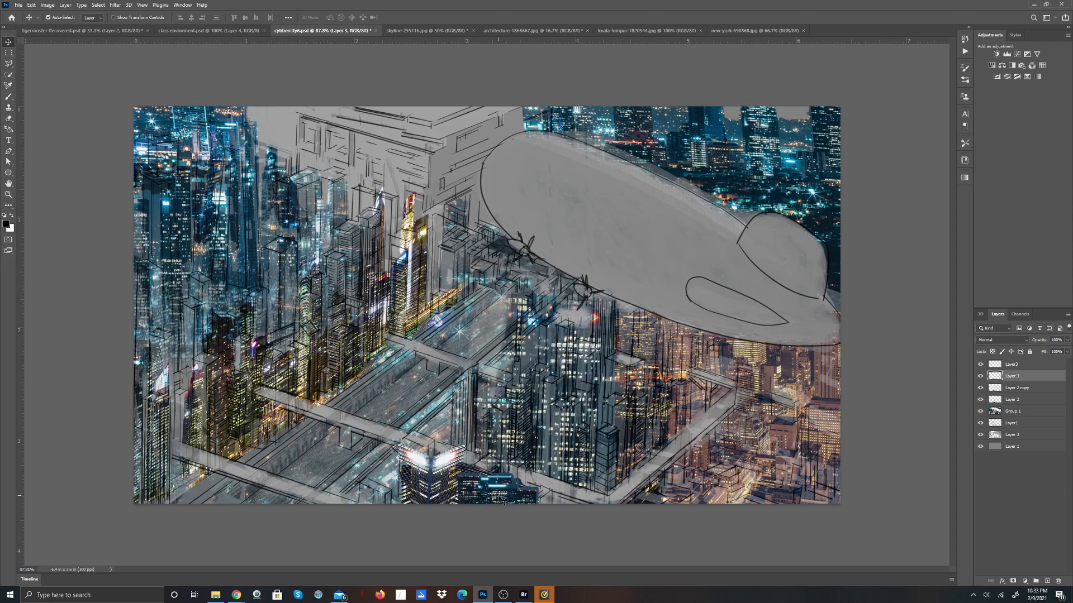
key("ctrl+z")
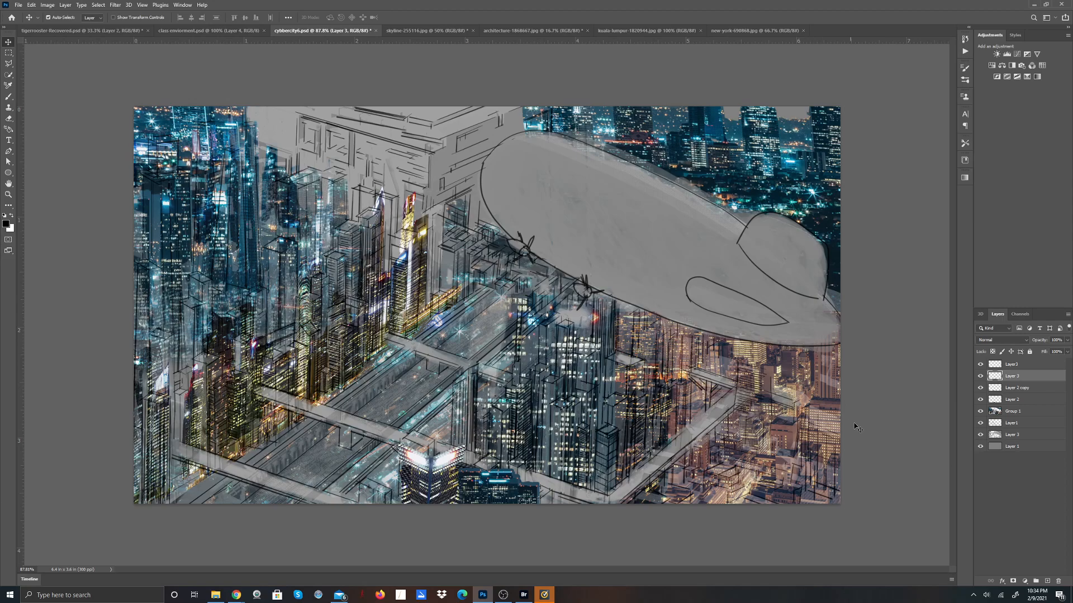
Step: Set the tower layer's blend mode to Overlay and toggle its visibility to compare the image with and without it
left_click(1028, 340)
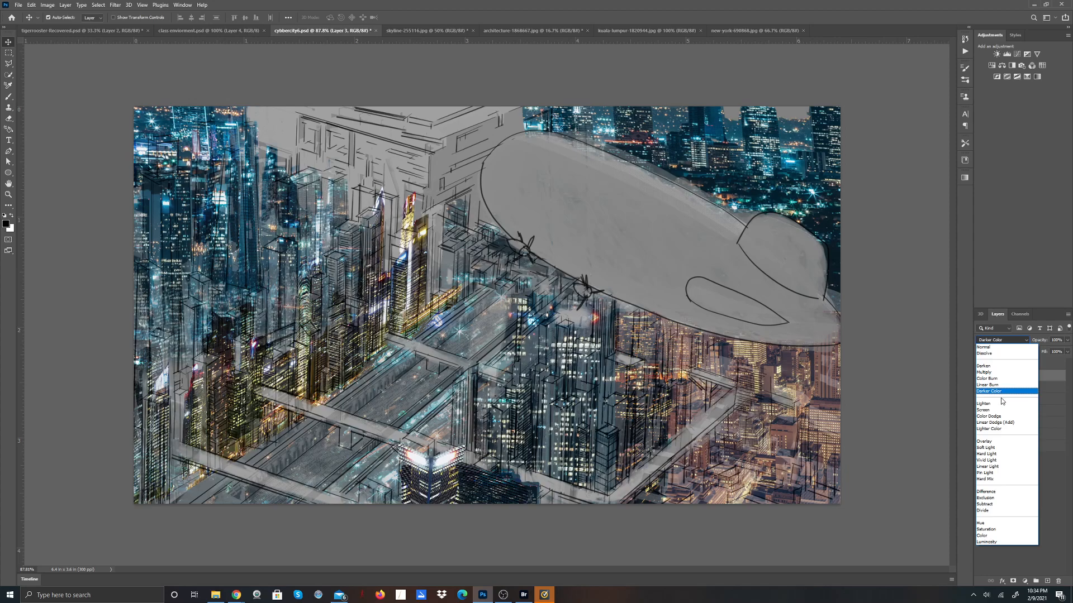
left_click(993, 443)
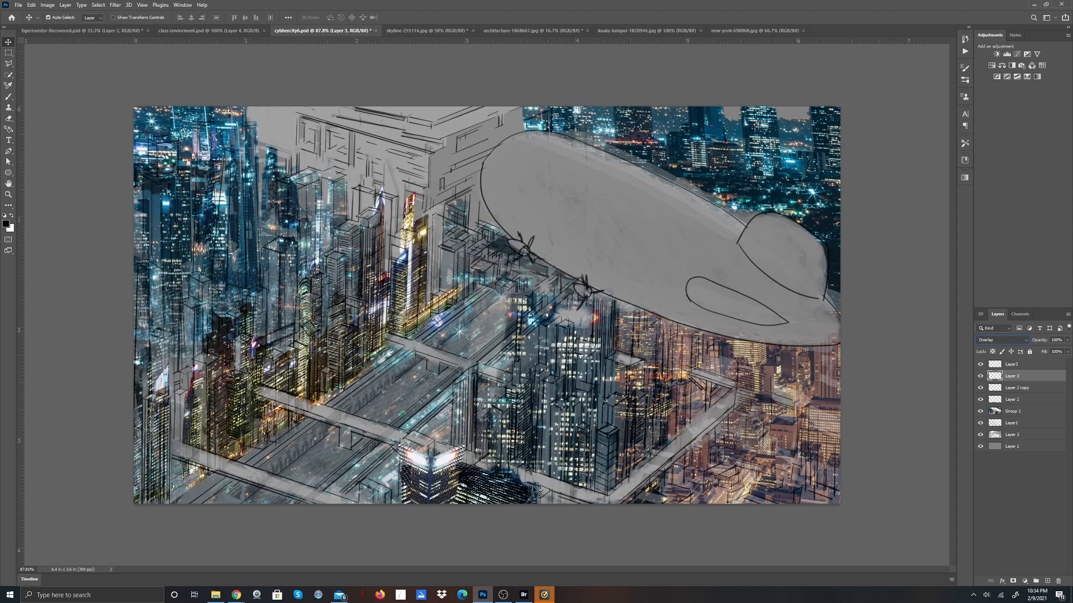
left_click(980, 377)
left_click(979, 377)
left_click(980, 377)
left_click(980, 377)
left_click(8, 118)
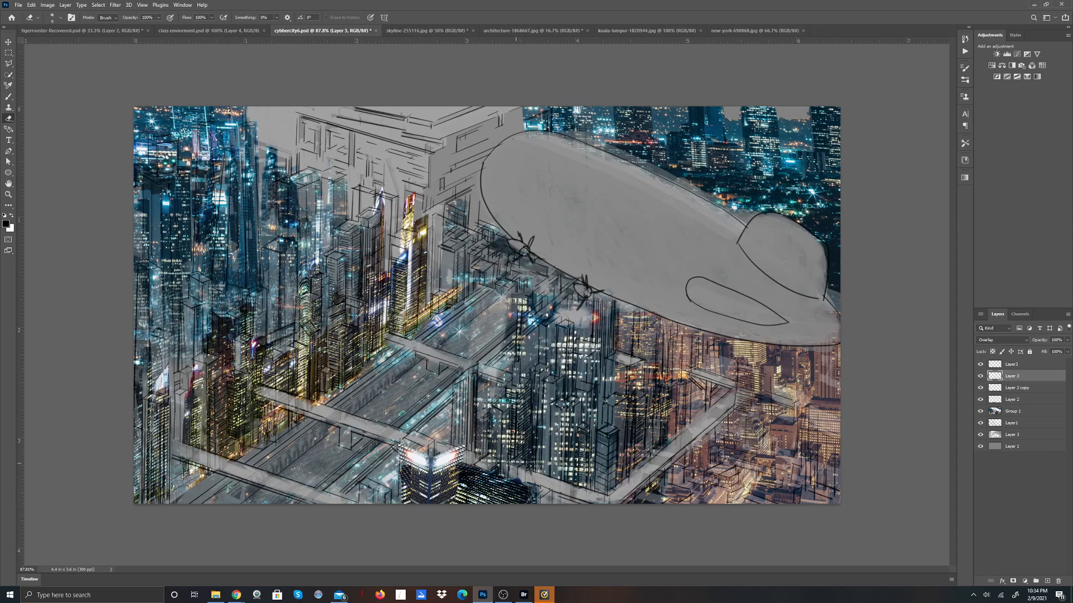
scroll(517, 463, "down", 2)
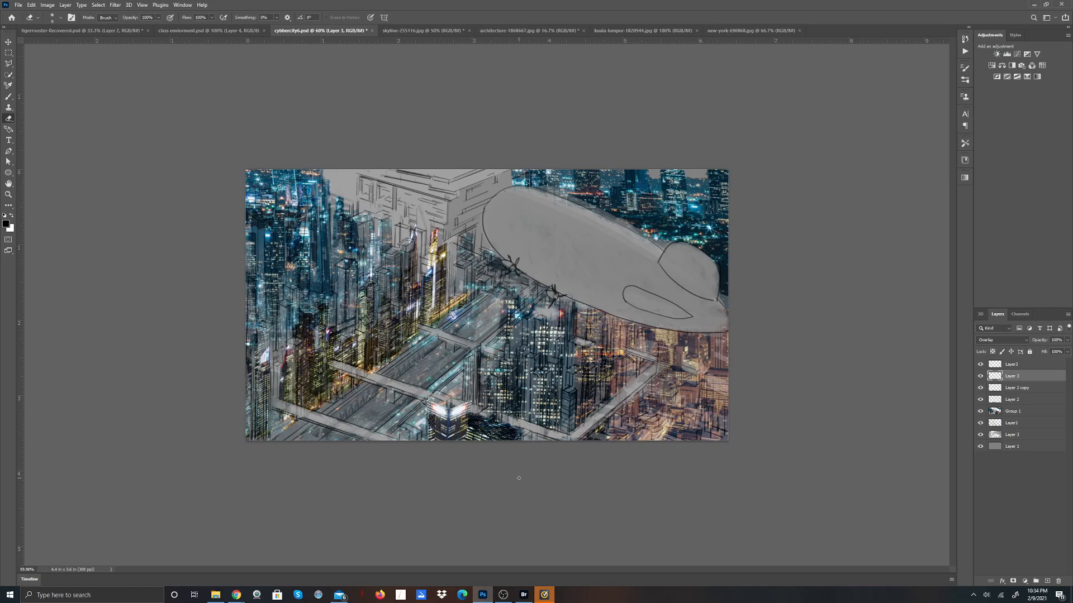
scroll(518, 503, "down", 2)
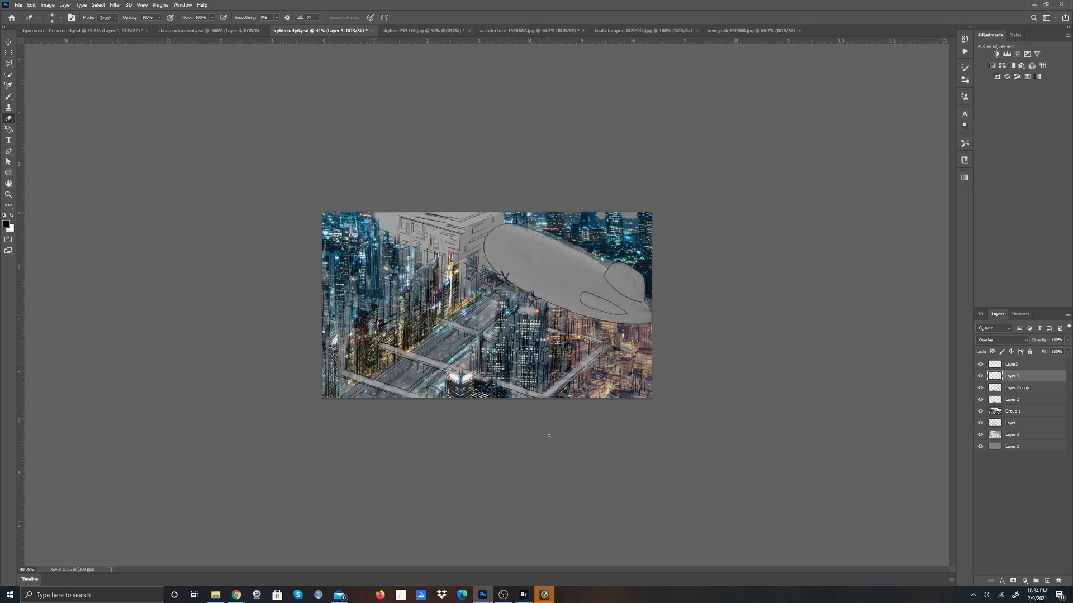
scroll(548, 433, "up", 2)
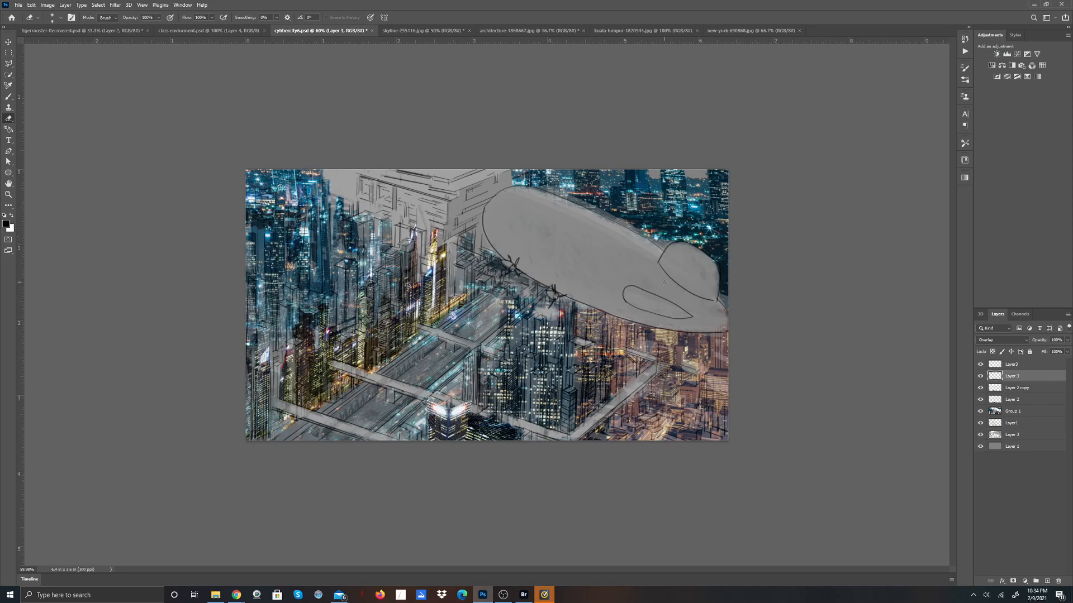
Step: Check Layer 2 copy and Layer 2 by toggling them, and merge the tower layer, both of these layers and Group 1 into one layer
left_click(980, 389)
left_click(981, 389)
left_click(980, 399)
left_click(981, 399)
left_click(1018, 414, "shift")
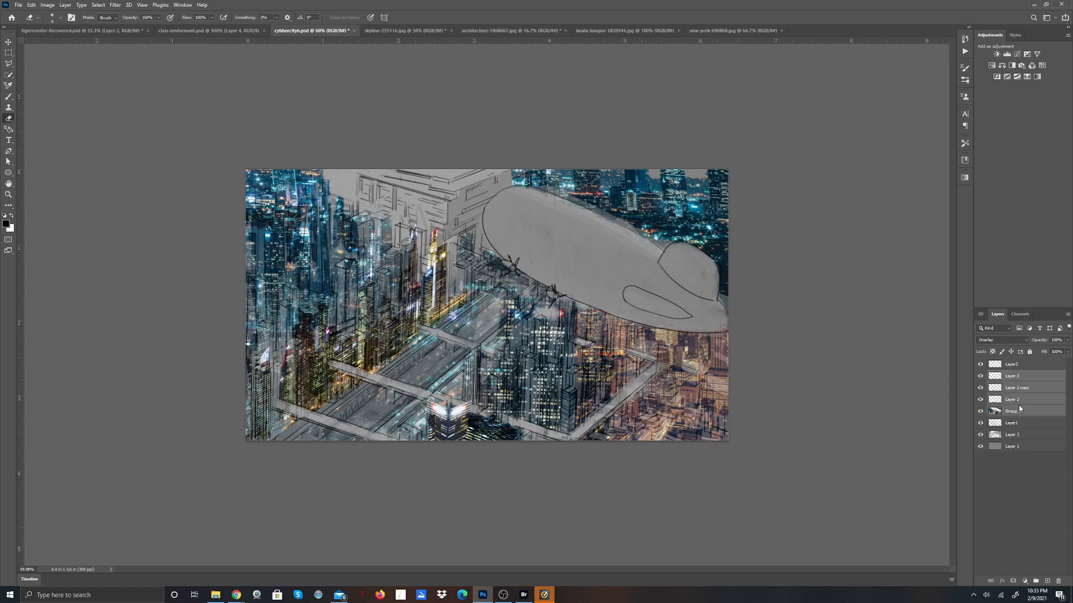
right_click(1018, 406)
left_click(986, 299)
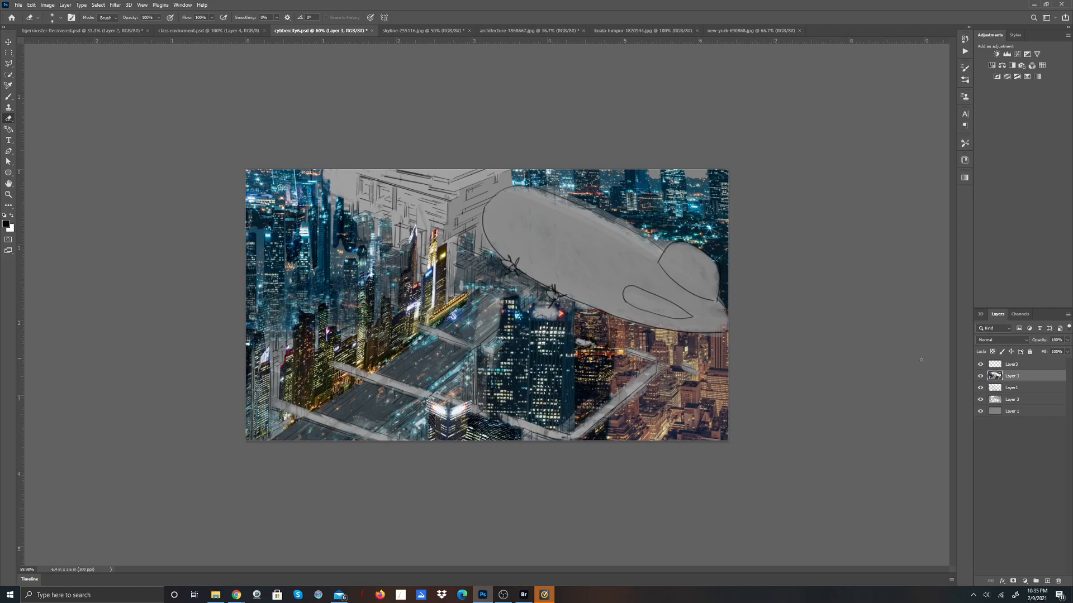
Step: Set the merged city photo layer's blend mode to Overlay and its opacity to about 75%
left_click(1026, 341)
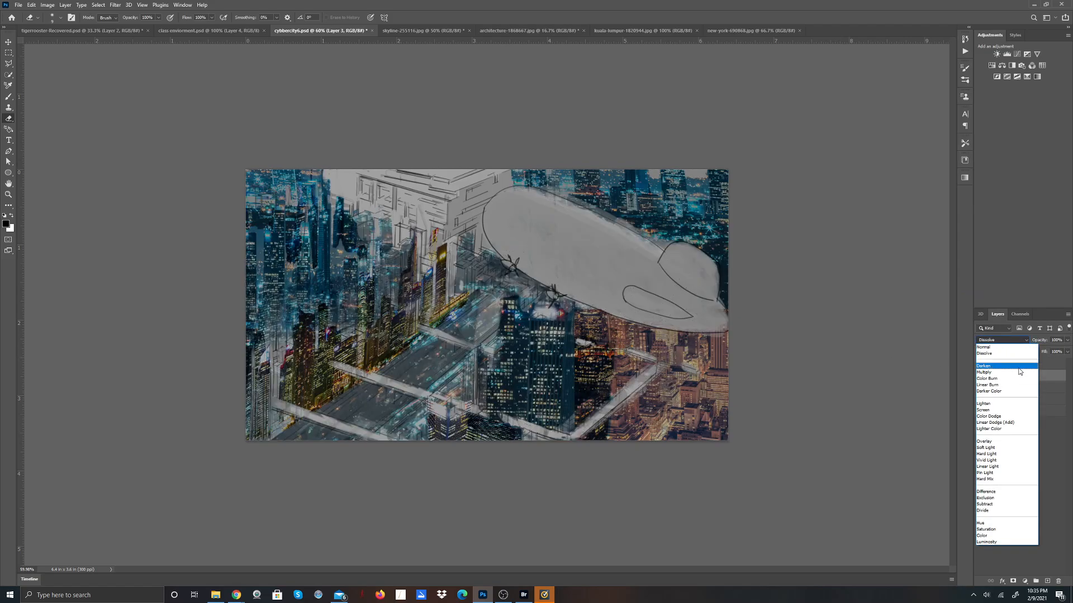
left_click(1000, 442)
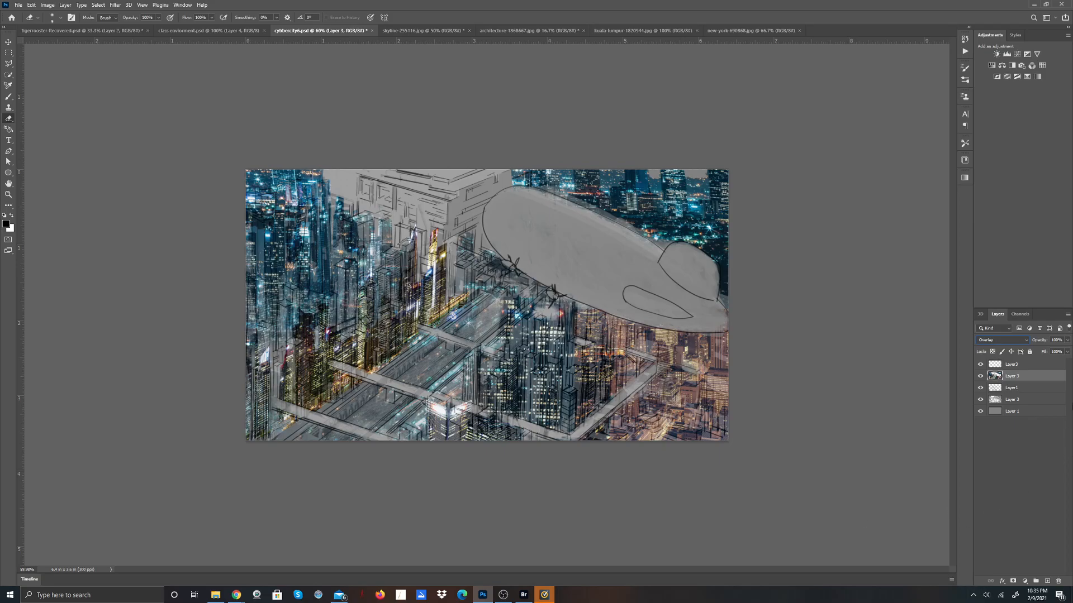
left_click(1070, 340)
left_click_drag(1066, 351, 1053, 353)
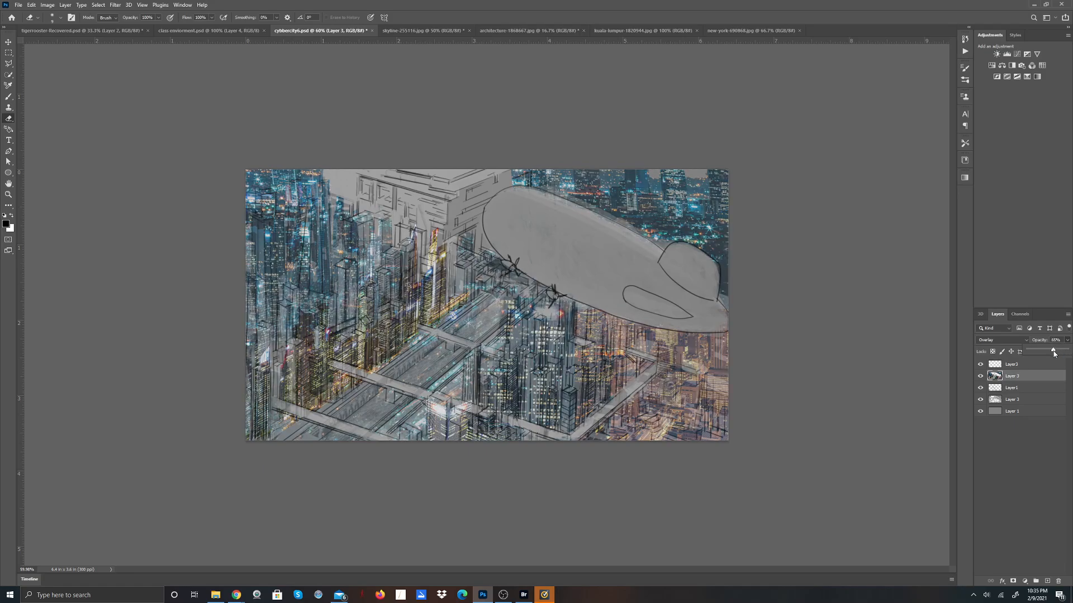
left_click_drag(1053, 353, 1049, 356)
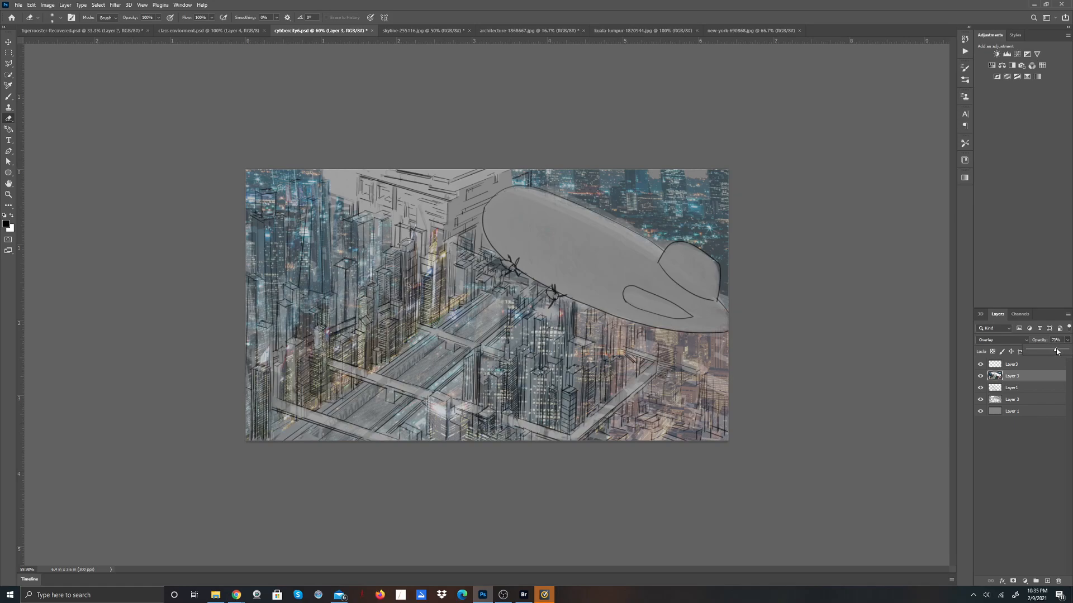
left_click(1057, 352)
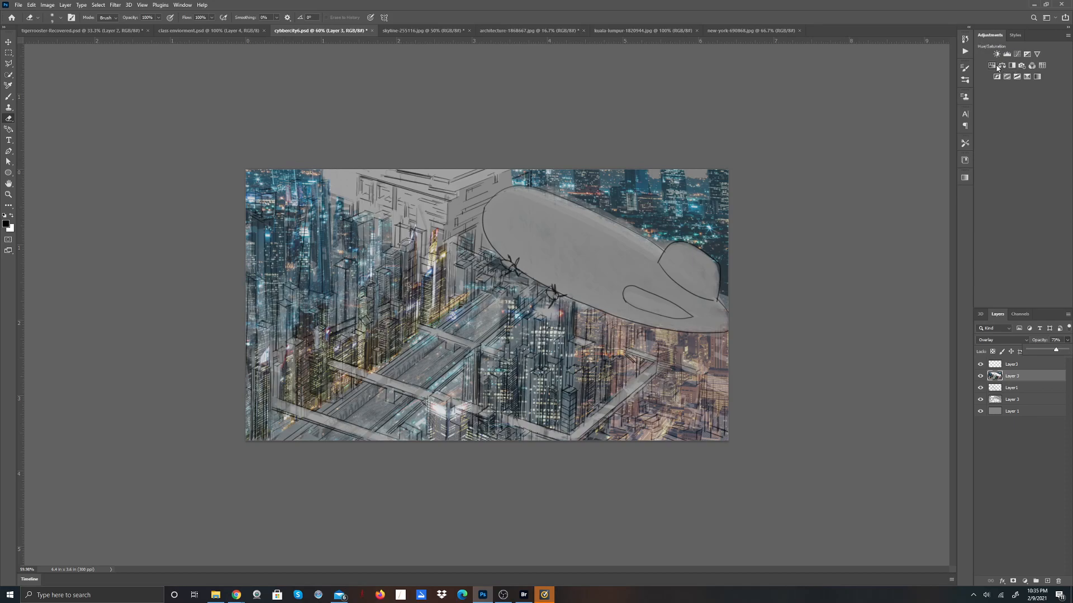
Step: Add a Vibrance adjustment above the merged photo layer with vibrance about +46 and saturation about +32
left_click(1036, 54)
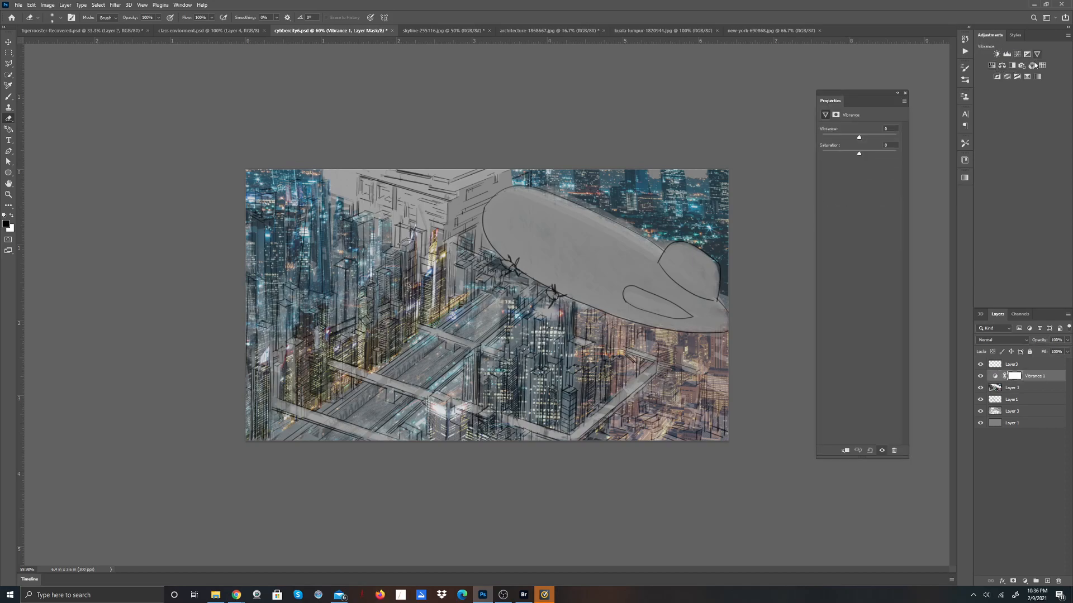
left_click_drag(856, 137, 896, 136)
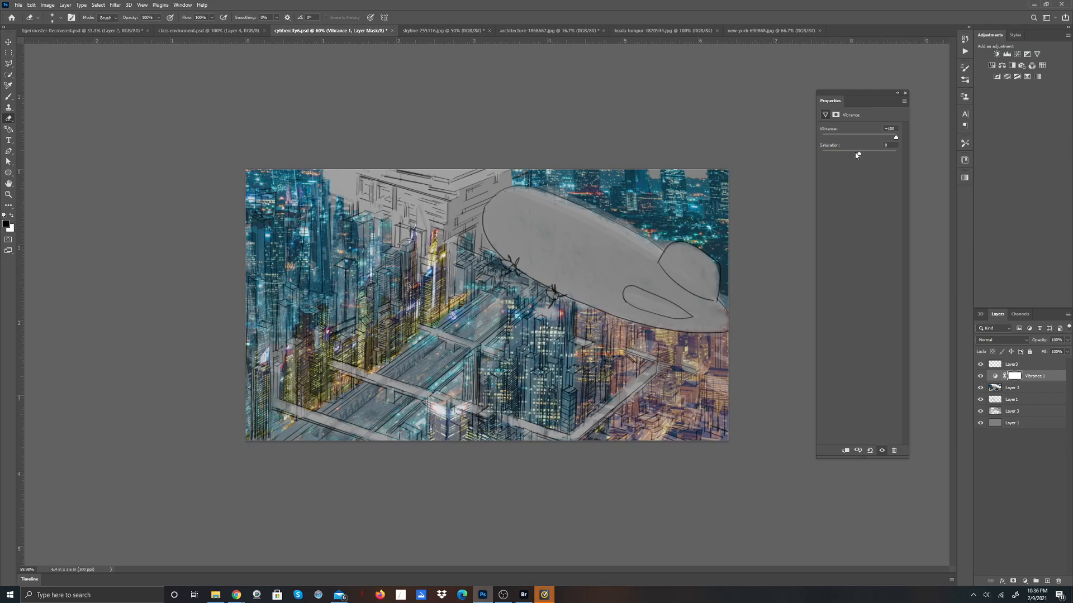
left_click_drag(860, 155, 885, 156)
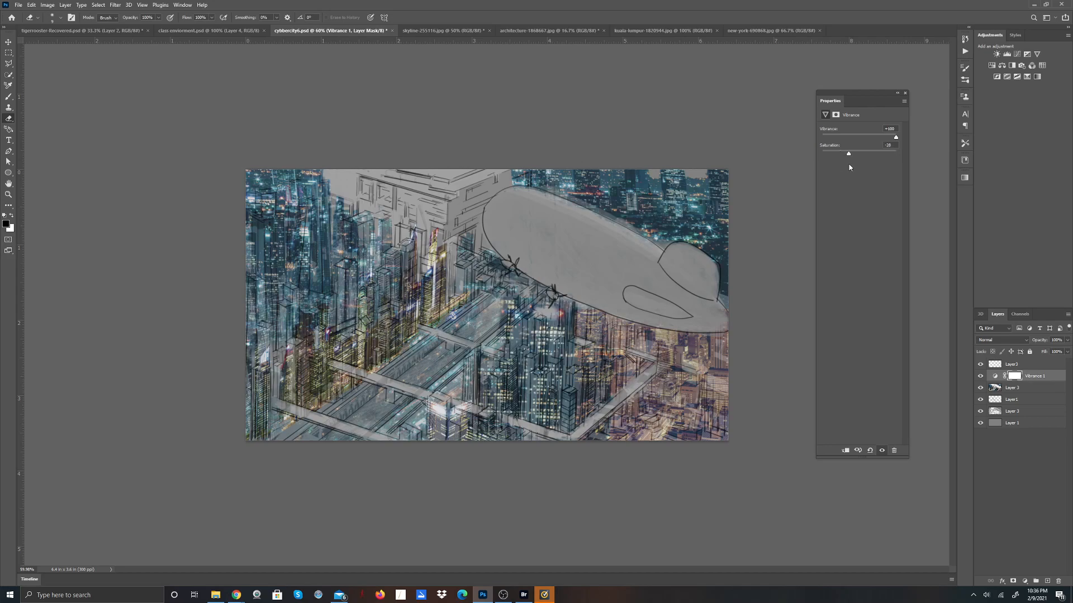
left_click_drag(859, 167, 861, 167)
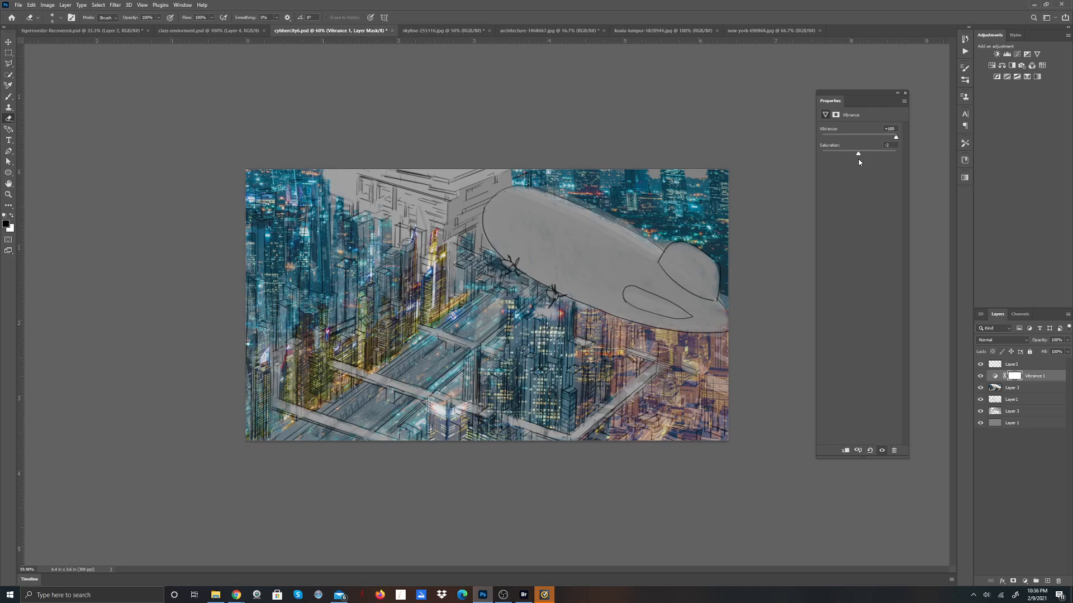
left_click_drag(857, 156, 882, 166)
left_click_drag(896, 137, 843, 154)
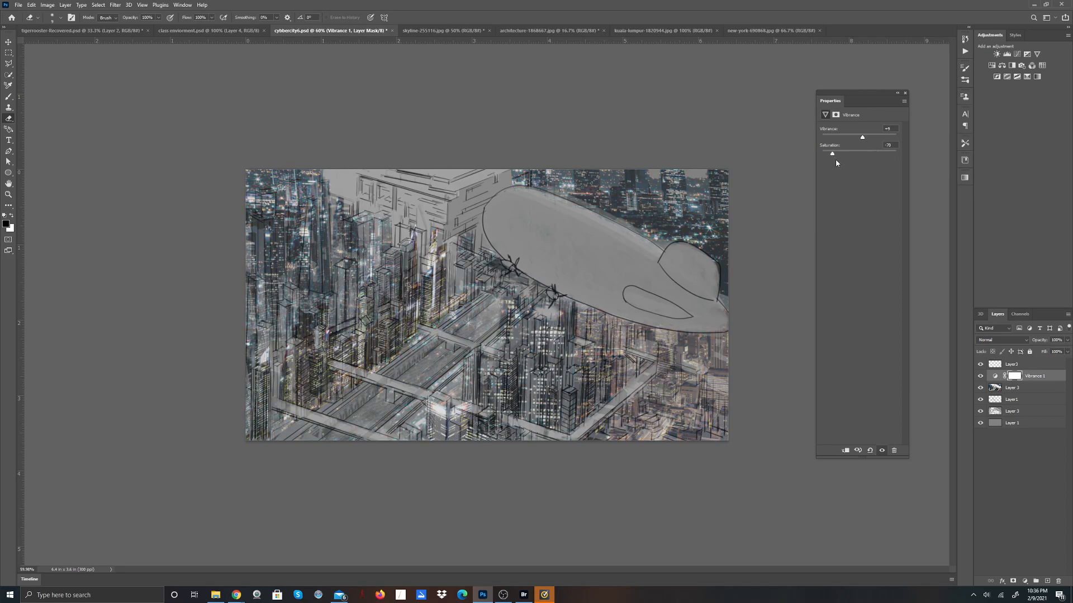
left_click_drag(862, 163, 876, 138)
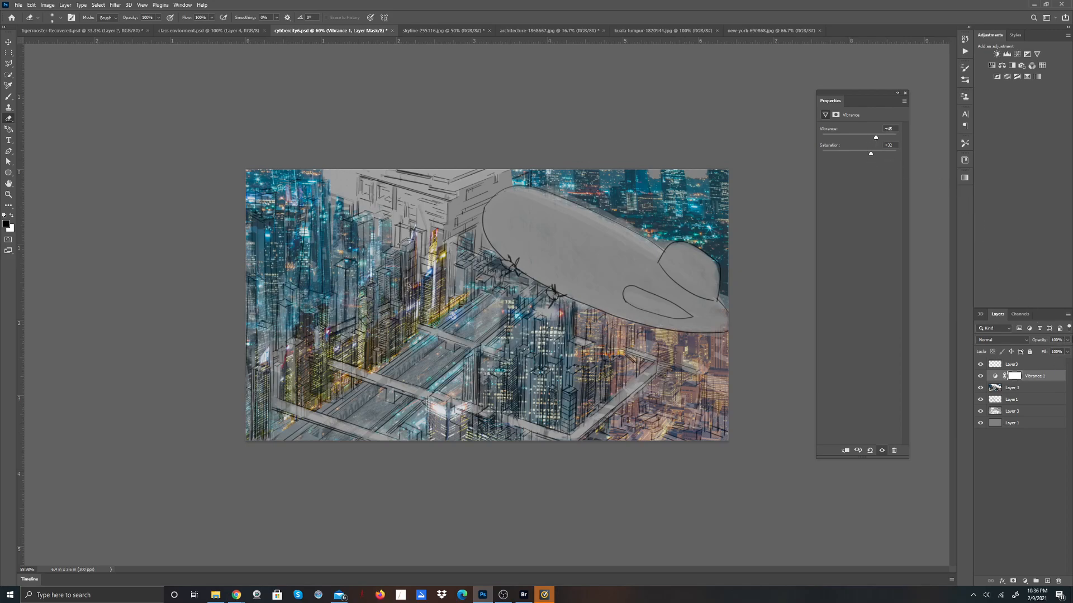
Step: Lower the Vibrance adjustment layer's opacity to about 36% and raise its vibrance to about +74
left_click(1068, 339)
left_click_drag(1066, 349, 1041, 353)
left_click_drag(883, 139, 886, 140)
Step: Clip the Vibrance adjustment to the merged photo layer below it and close its properties
right_click(1000, 375)
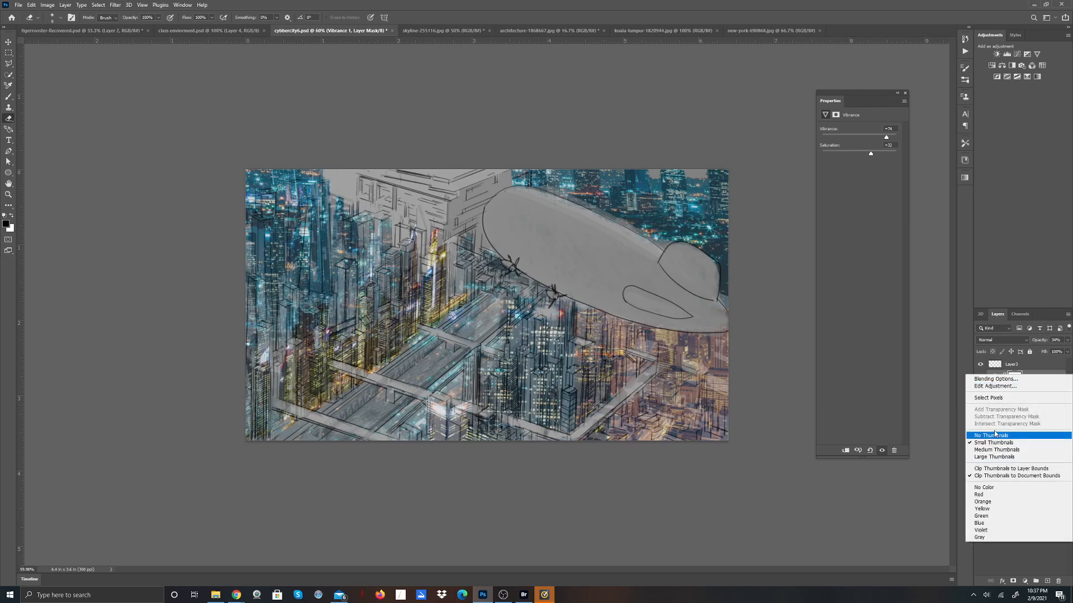
left_click(845, 451)
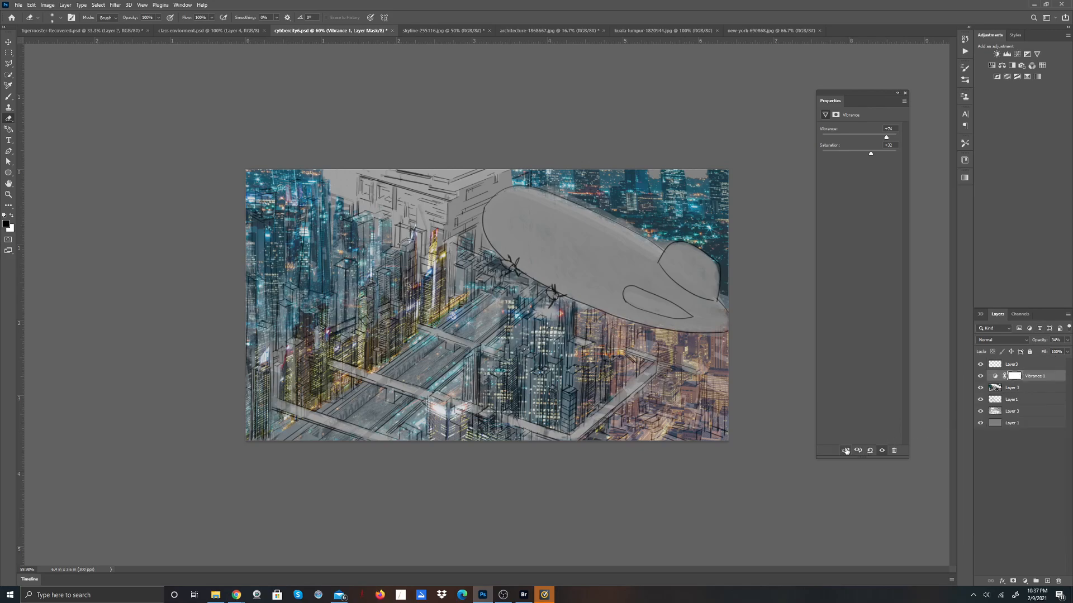
left_click(845, 453)
left_click(905, 92)
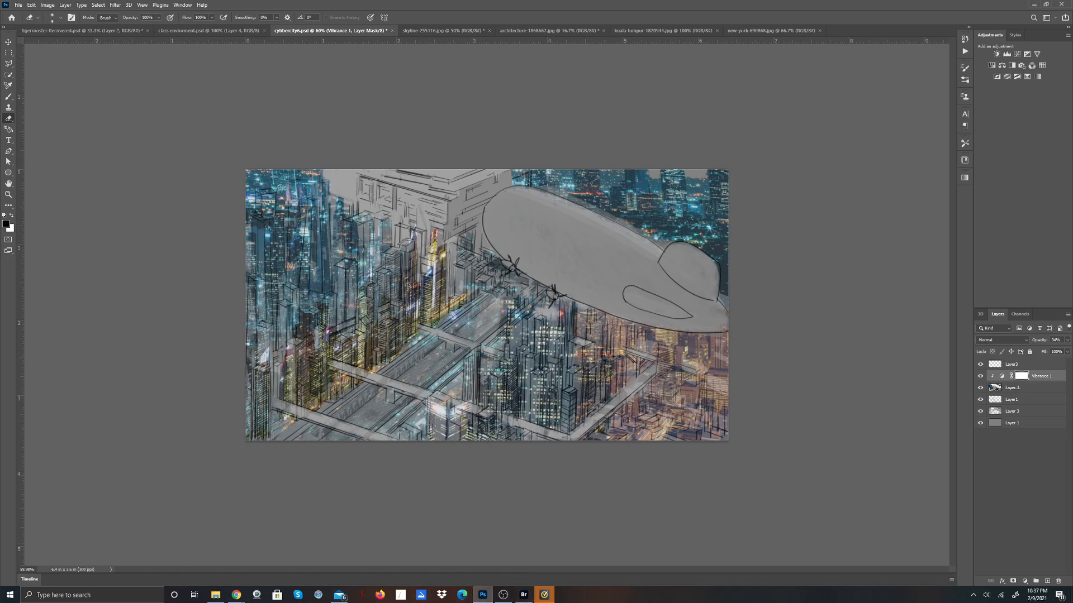
Step: Switch to the Chrome browser
key("alt+Tab")
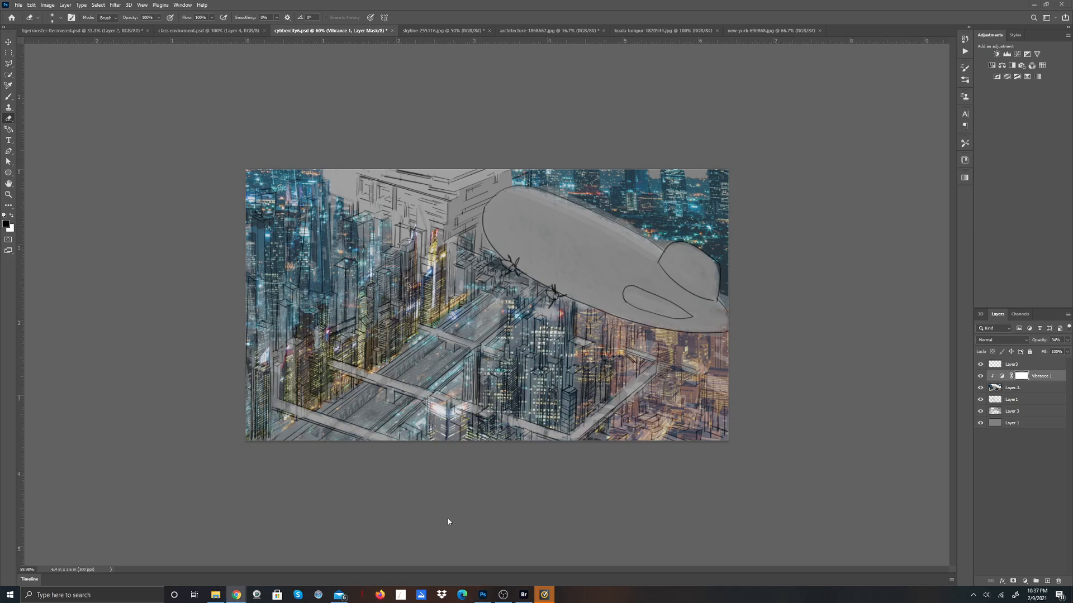